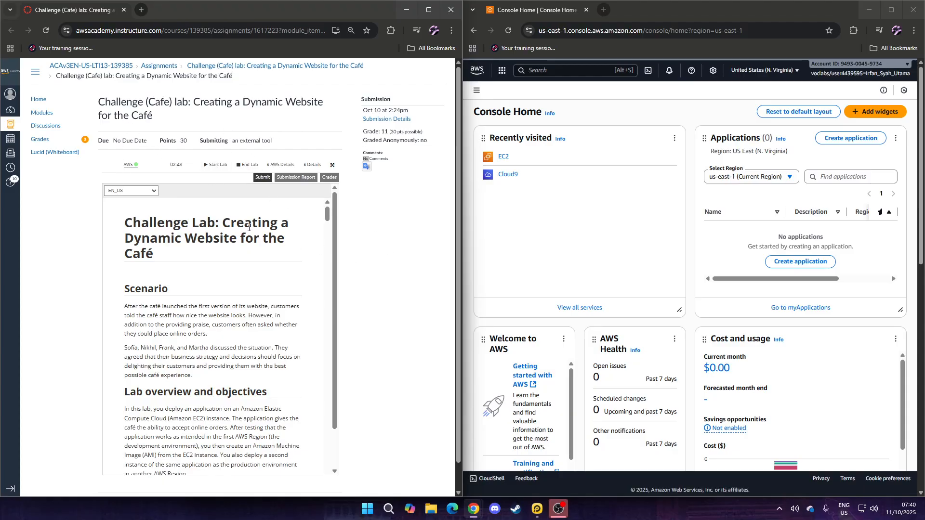
Step: Read the café lab instructions from the scenario and objectives through Task 1 on analyzing the existing EC2 instance
scroll(236, 222, "down", 2)
scroll(250, 241, "up", 2)
scroll(271, 268, "down", 3)
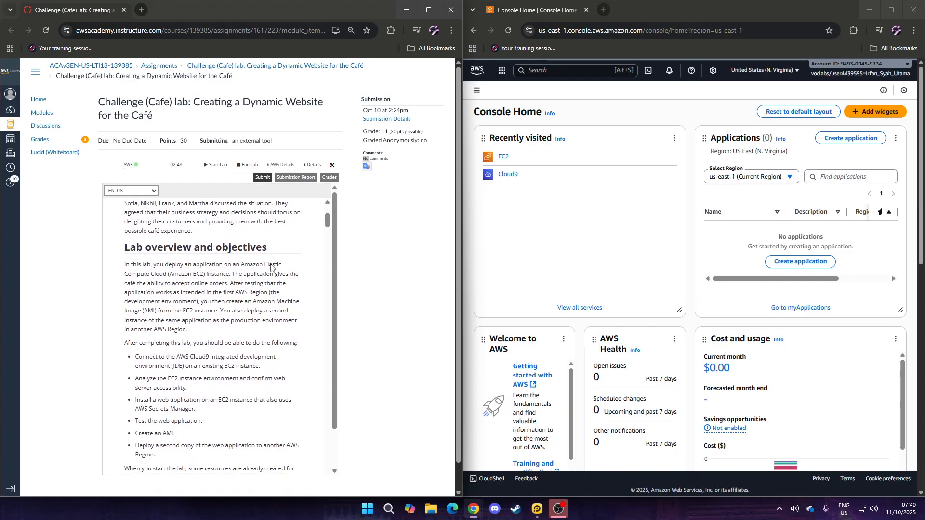
scroll(267, 263, "down", 1)
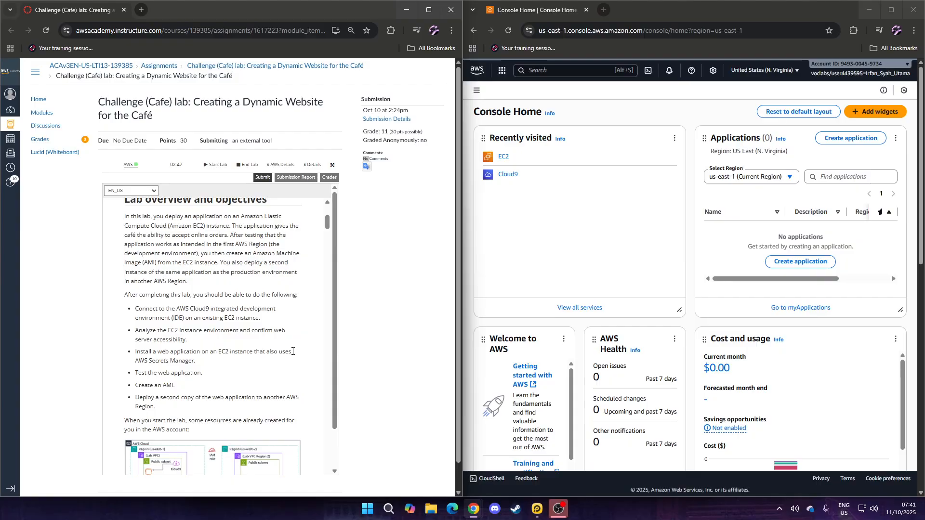
scroll(292, 352, "down", 4)
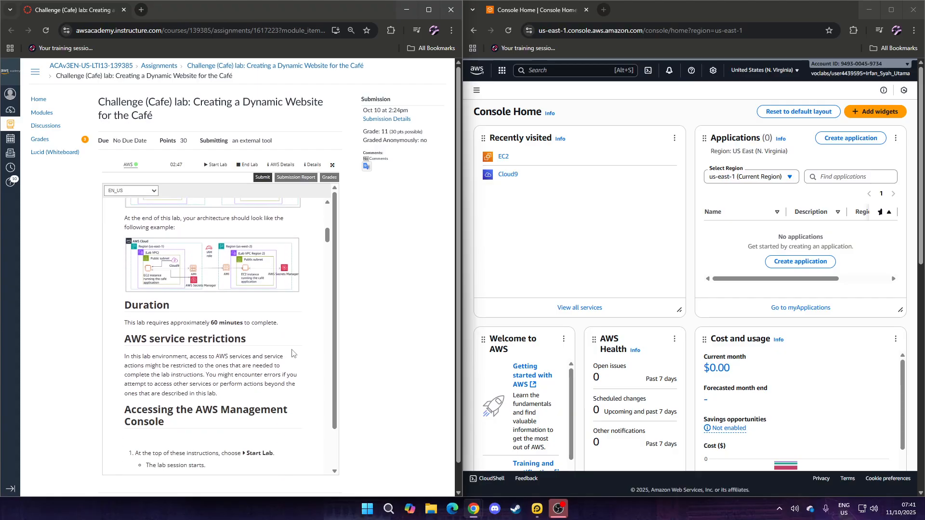
left_click(333, 165)
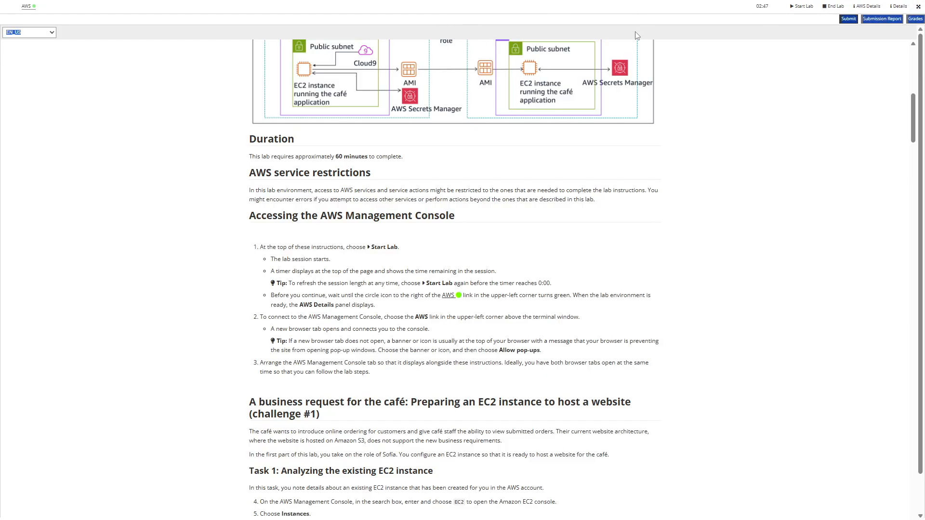
key("Escape")
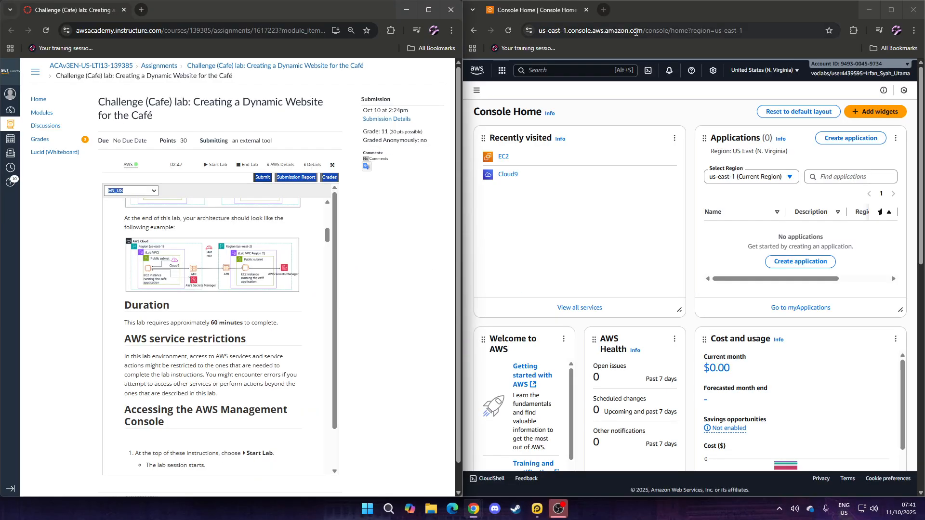
scroll(255, 316, "down", 8)
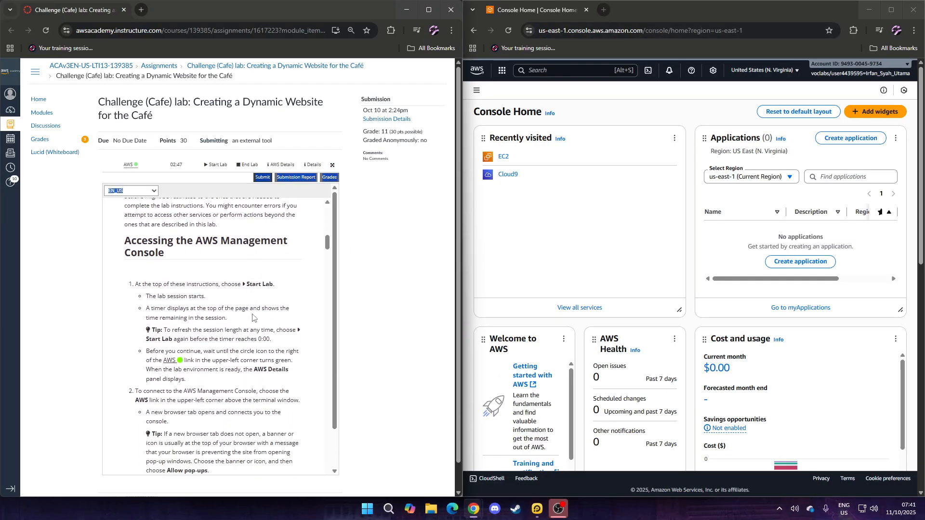
scroll(254, 315, "down", 3)
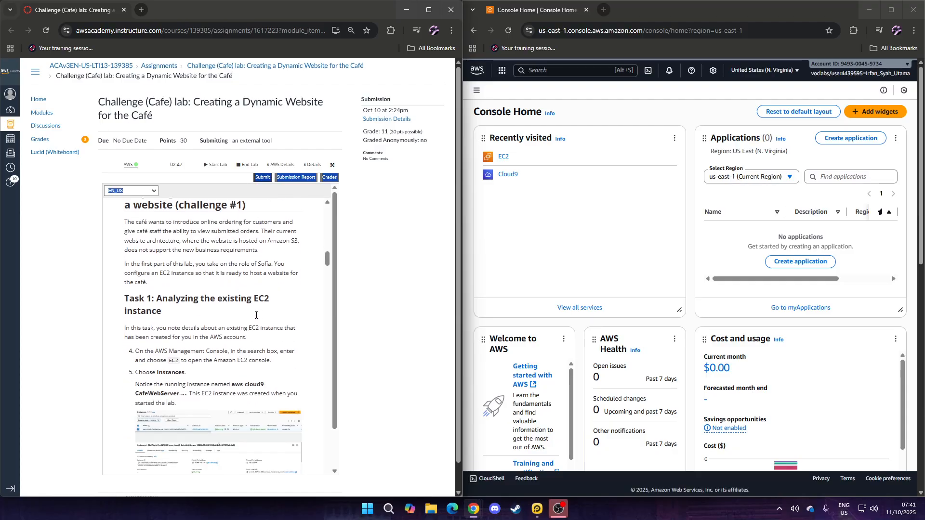
scroll(256, 315, "down", 1)
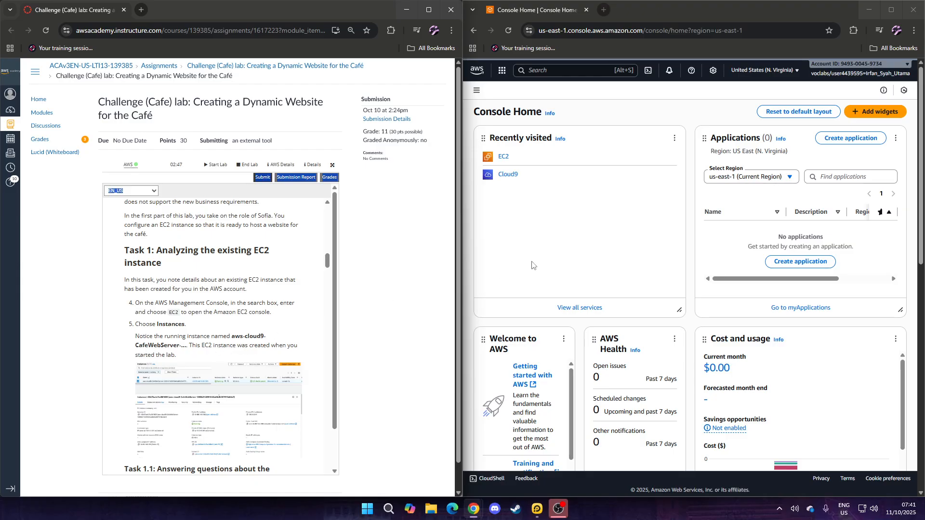
Step: Open the EC2 instances list and select the aws-cloud9-CafeWebServer instance to show its details
left_click(501, 157)
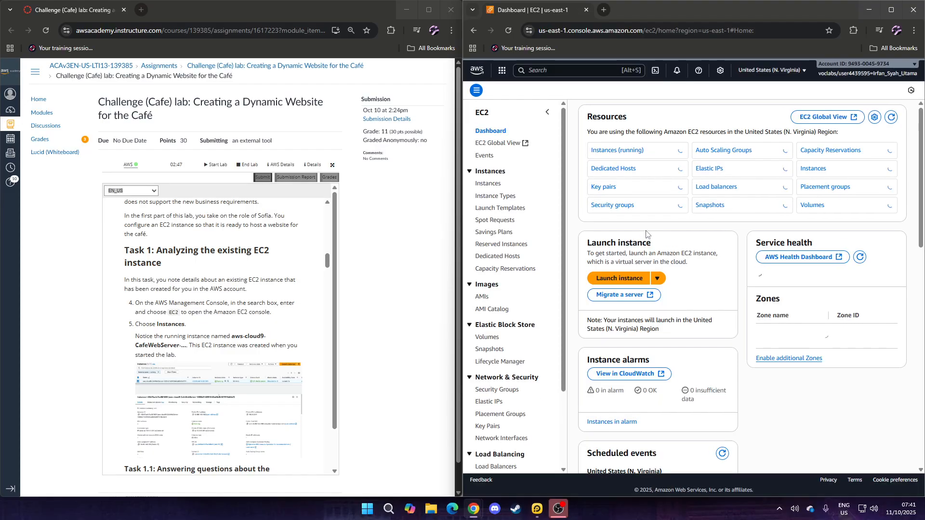
left_click(490, 186)
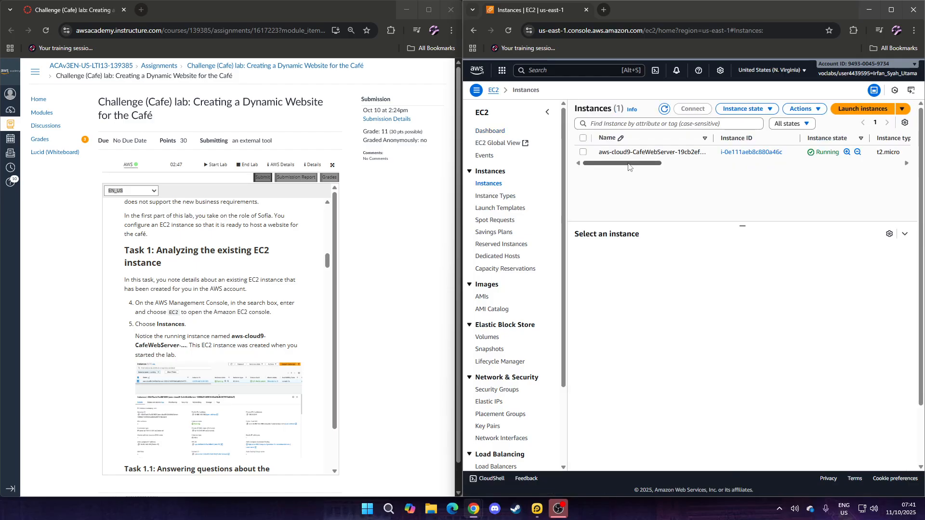
left_click_drag(607, 164, 622, 183)
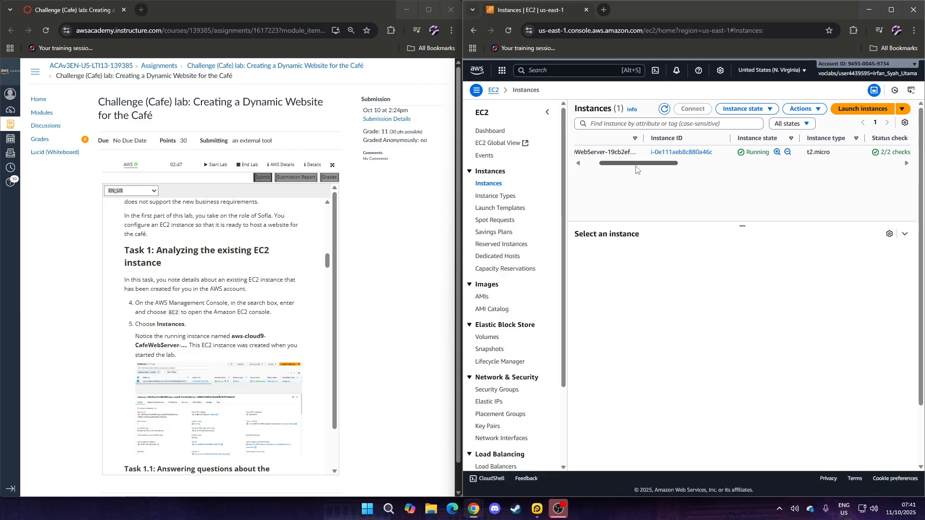
left_click(584, 152)
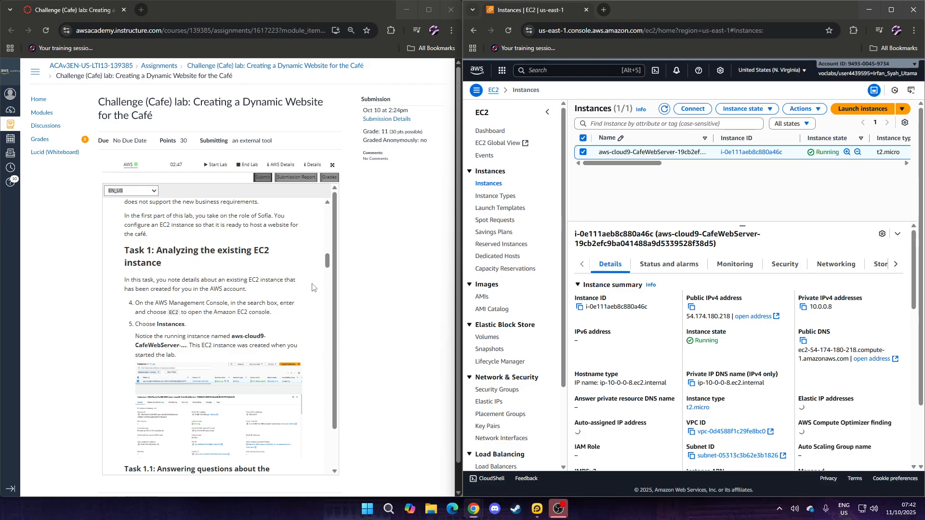
Step: Following Task 1.1, open the multiple choice questions page from the lab's AWS details and review the first four questions
scroll(239, 321, "down", 3)
scroll(239, 321, "down", 3)
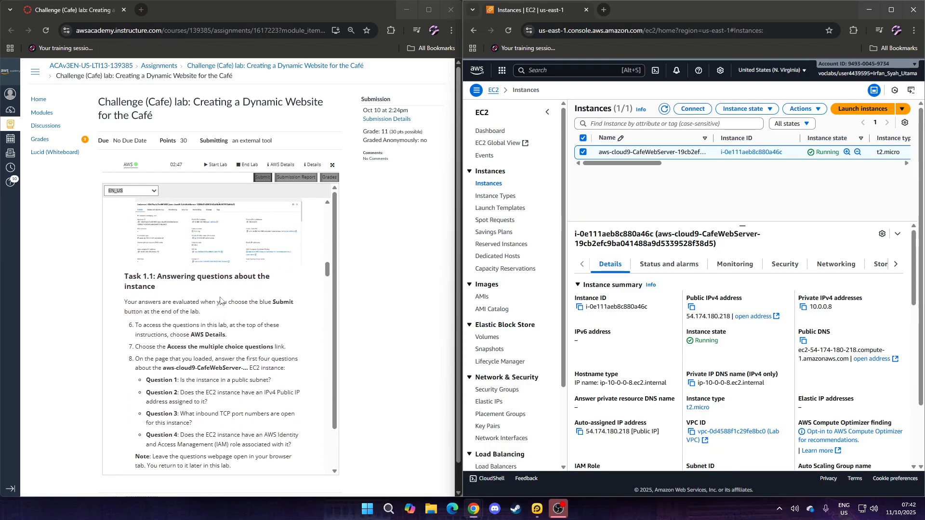
scroll(270, 302, "down", 1)
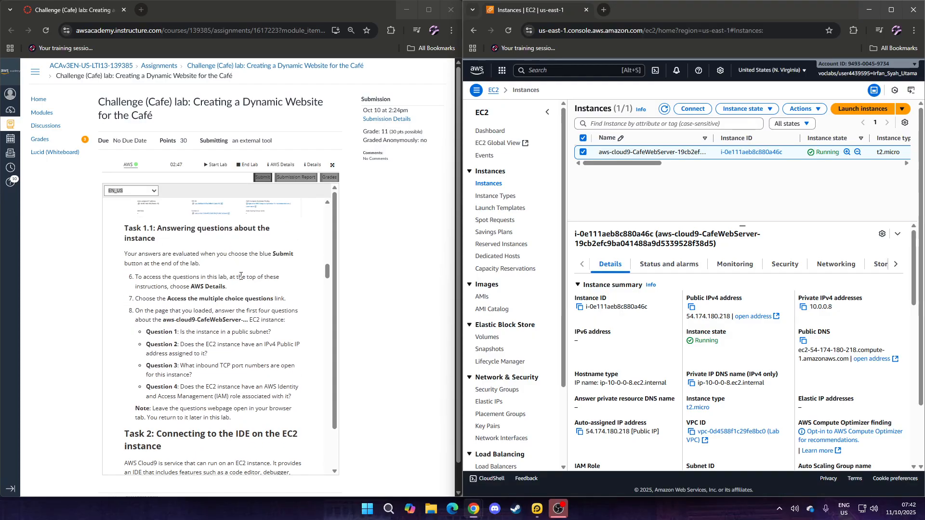
left_click(284, 167)
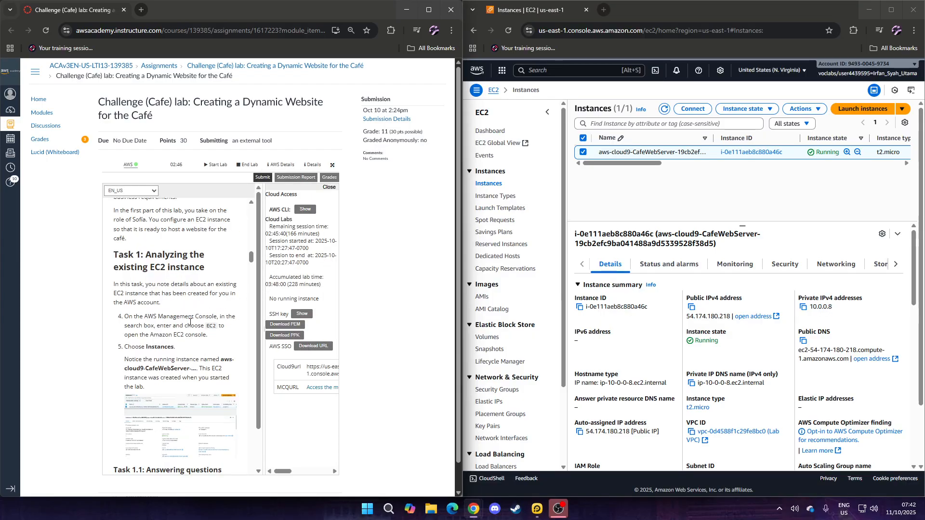
scroll(189, 321, "down", 4)
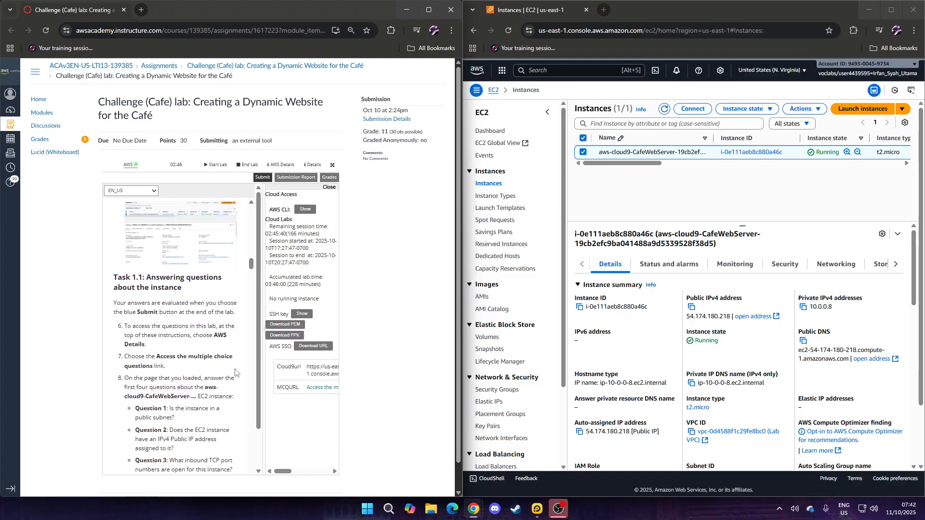
left_click(319, 388)
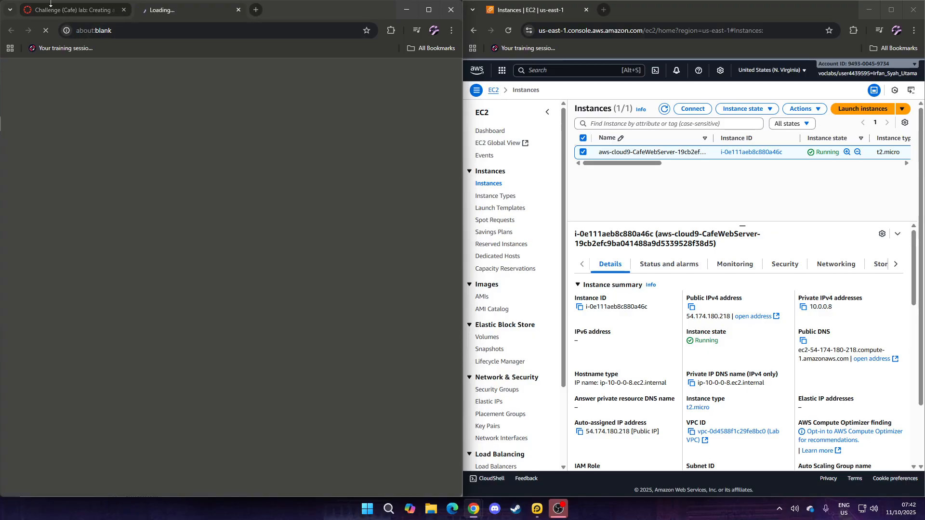
left_click(55, 14)
scroll(201, 288, "down", 2)
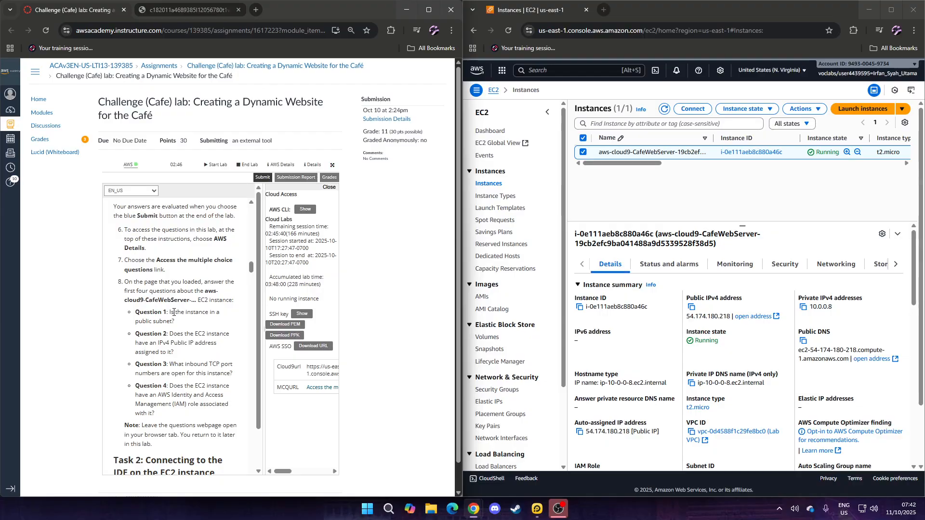
scroll(177, 332, "down", 2)
left_click(169, 10)
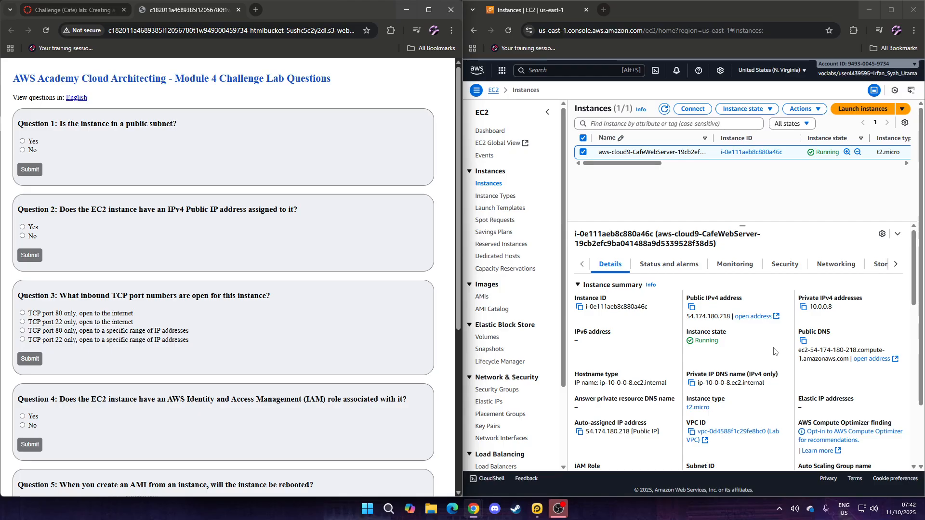
Step: Check the instance's subnet and public IPv4 details, then answer Yes to questions 1 and 2 and submit each answer
scroll(774, 351, "down", 1)
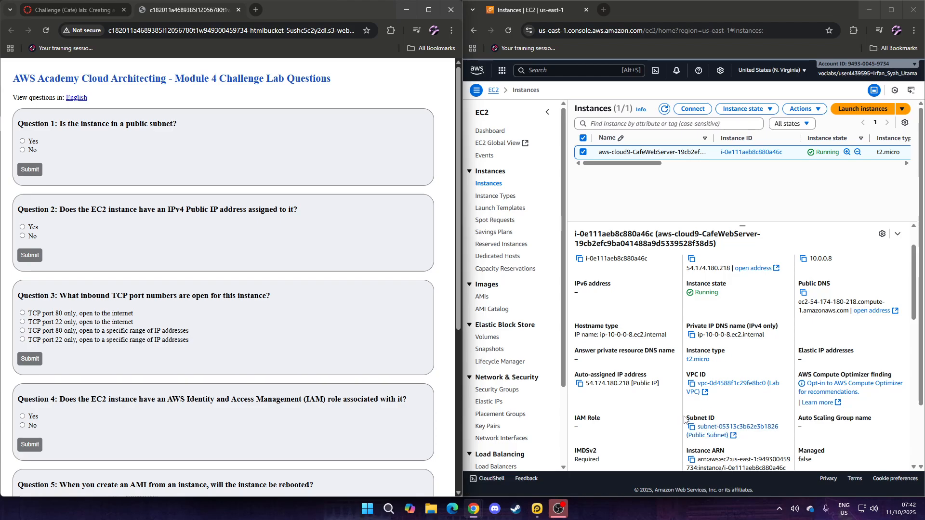
left_click(22, 141)
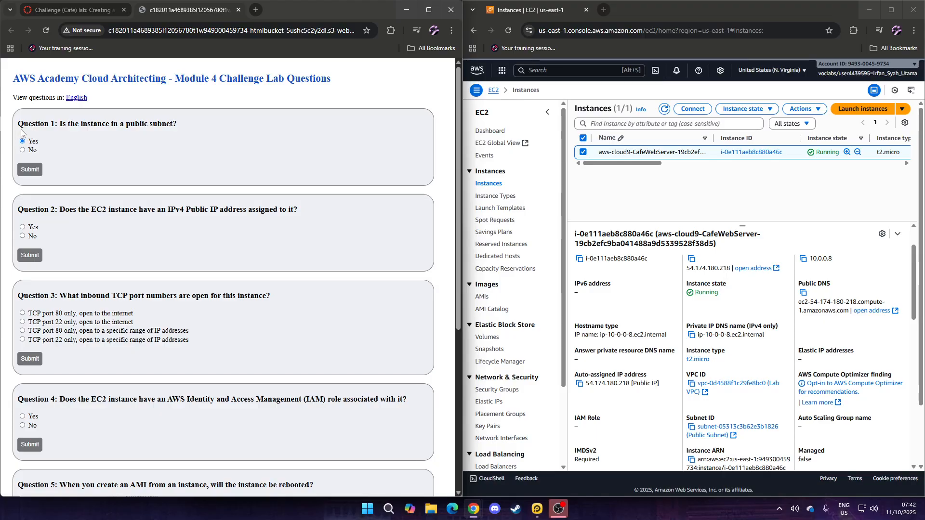
left_click(23, 227)
left_click(36, 171)
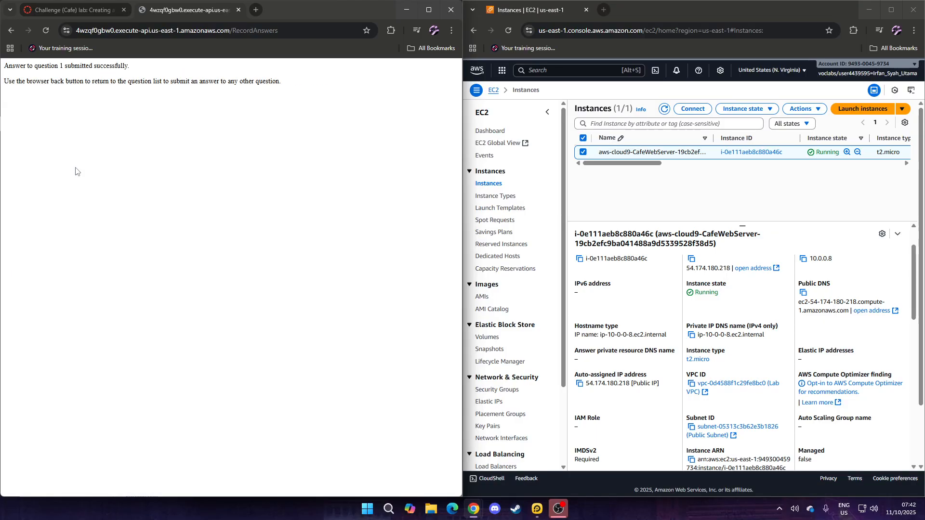
left_click(14, 33)
left_click(39, 253)
left_click(10, 30)
Step: Examine the port ranges and sources in the CafeWebServer instance's inbound security rules for question 3
scroll(102, 282, "down", 4)
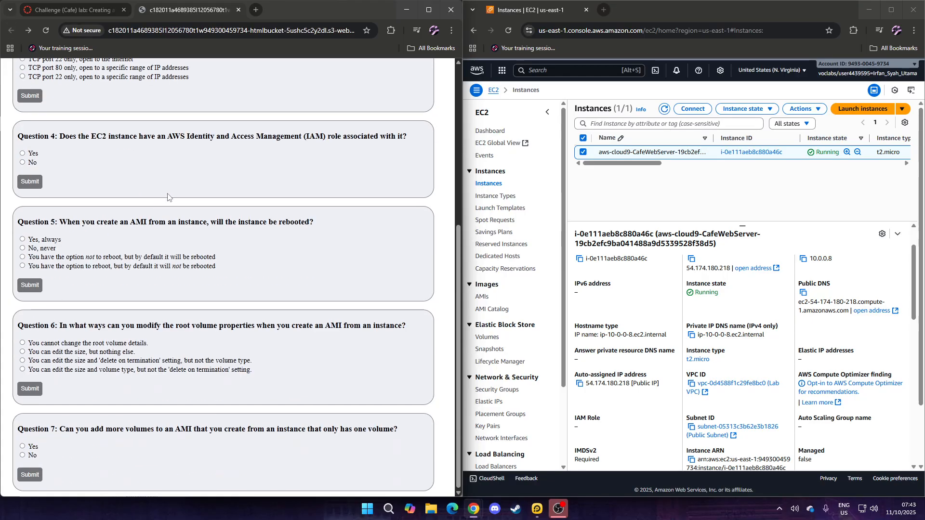
scroll(103, 282, "up", 6)
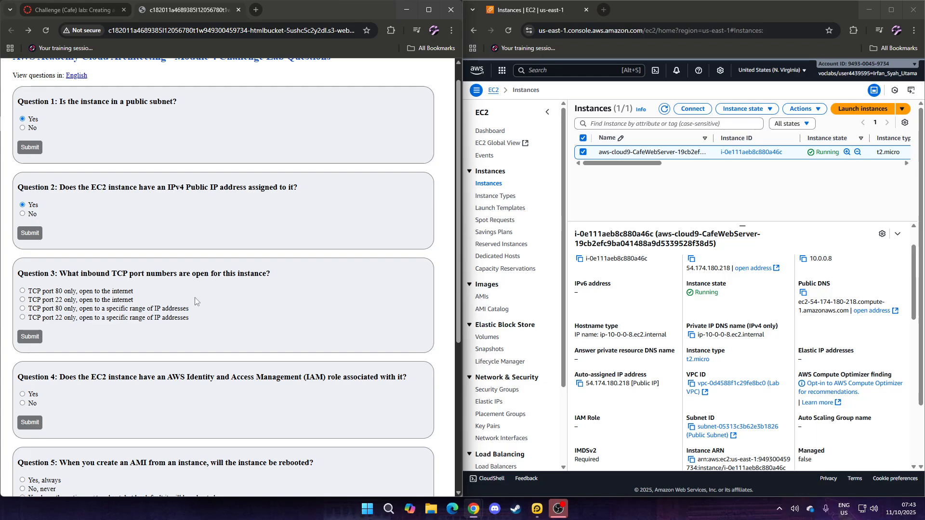
scroll(755, 378, "down", 5)
scroll(755, 379, "down", 5)
scroll(790, 286, "up", 10)
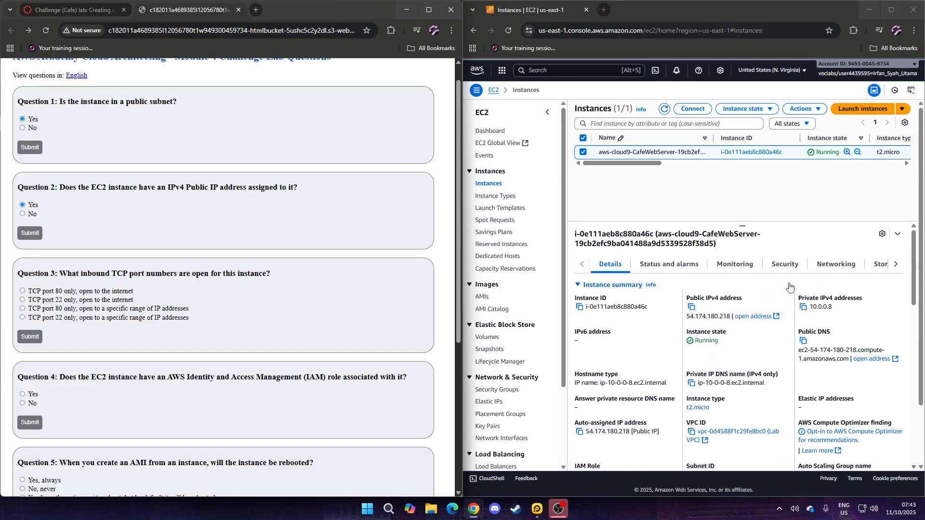
left_click(785, 265)
scroll(747, 347, "down", 2)
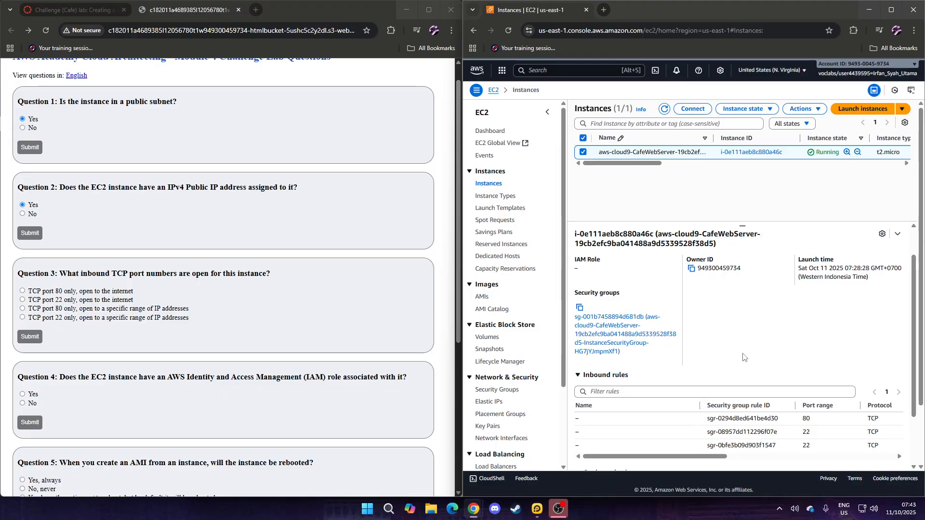
scroll(744, 357, "down", 2)
scroll(720, 388, "right", 2)
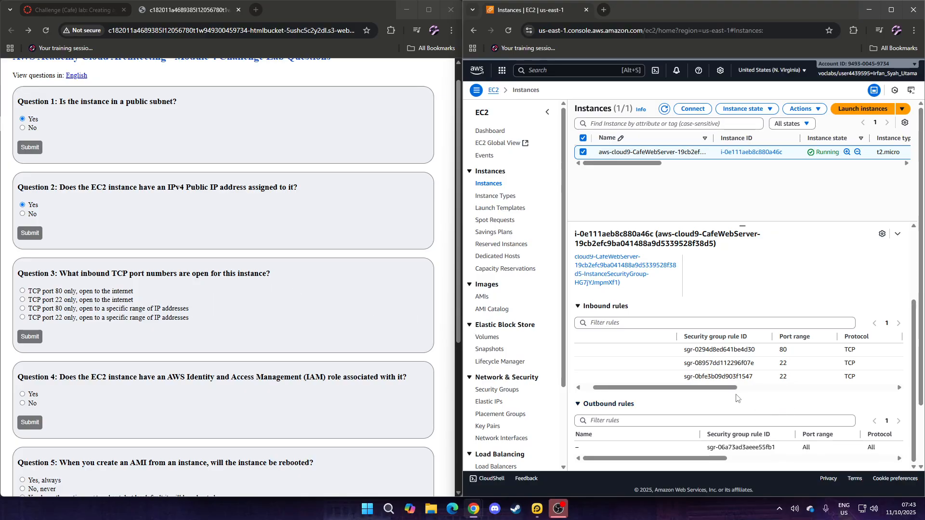
left_click_drag(728, 388, 739, 388)
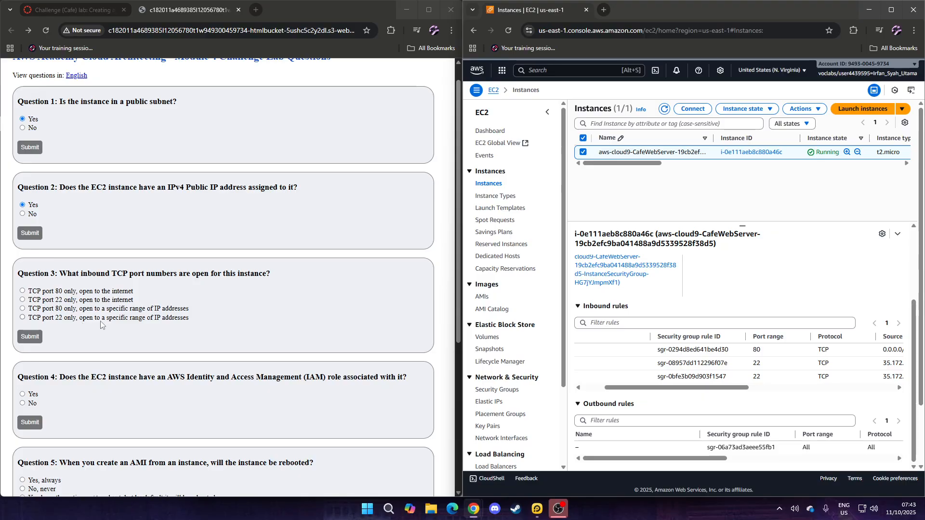
Step: Answer question 3 with "TCP port 22 only, open to a specific range of IP addresses", check the rule sources, and submit it
left_click(22, 317)
left_click_drag(658, 388, 712, 388)
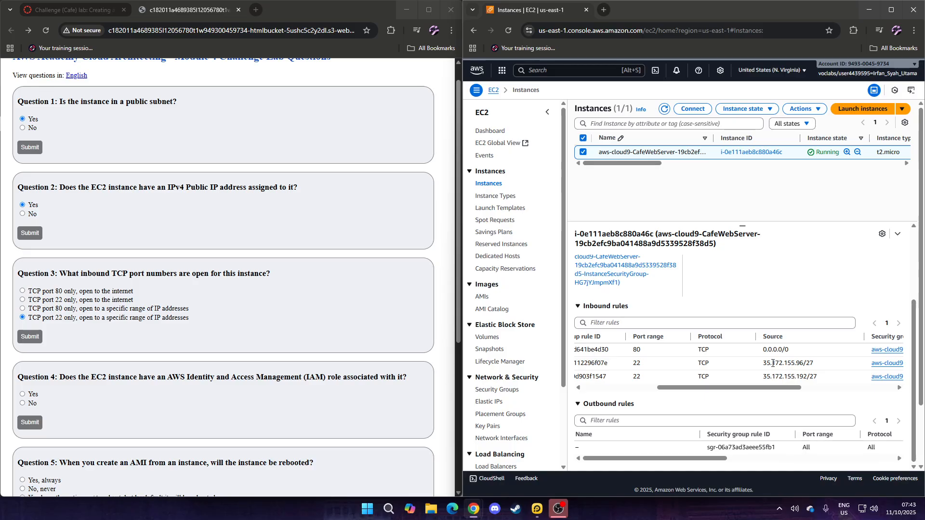
left_click_drag(766, 364, 805, 364)
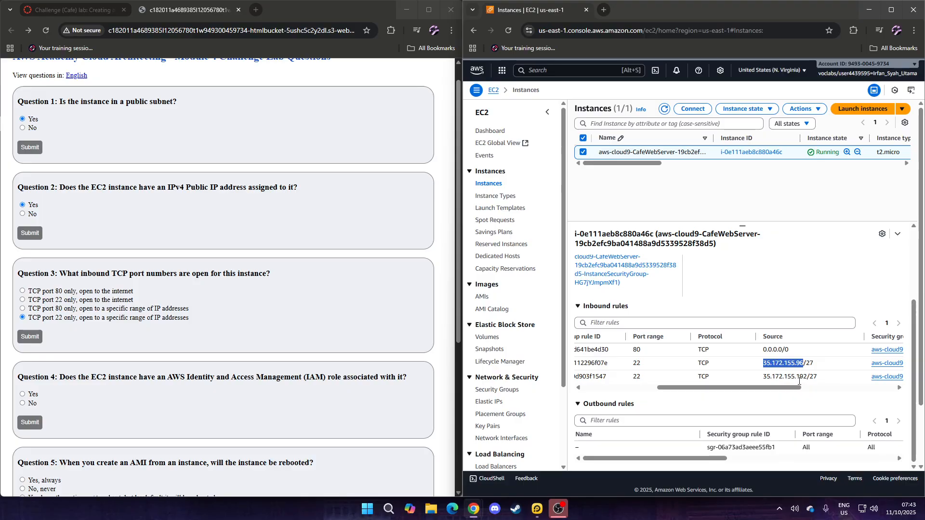
left_click(796, 377)
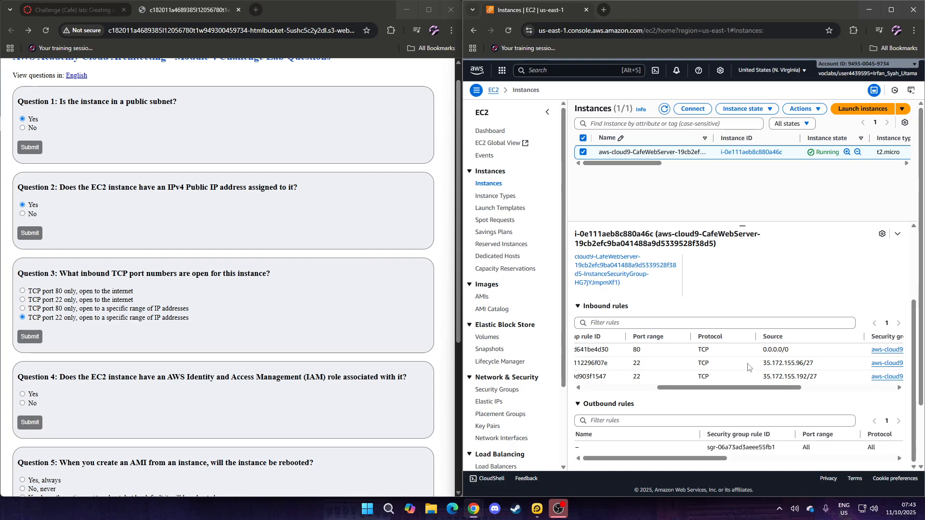
mouse_move(747, 388)
left_mouse_down()
mouse_move(699, 391)
mouse_move(759, 385)
left_mouse_up()
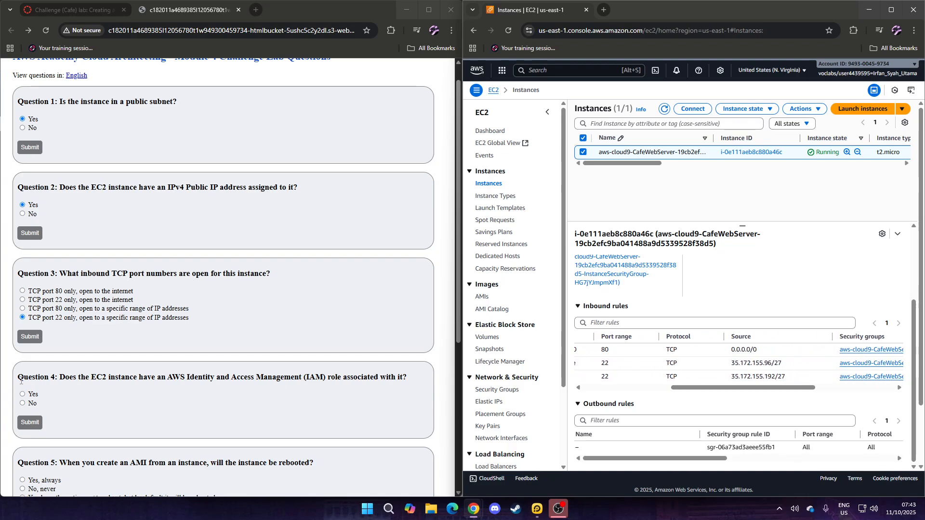
left_click(30, 336)
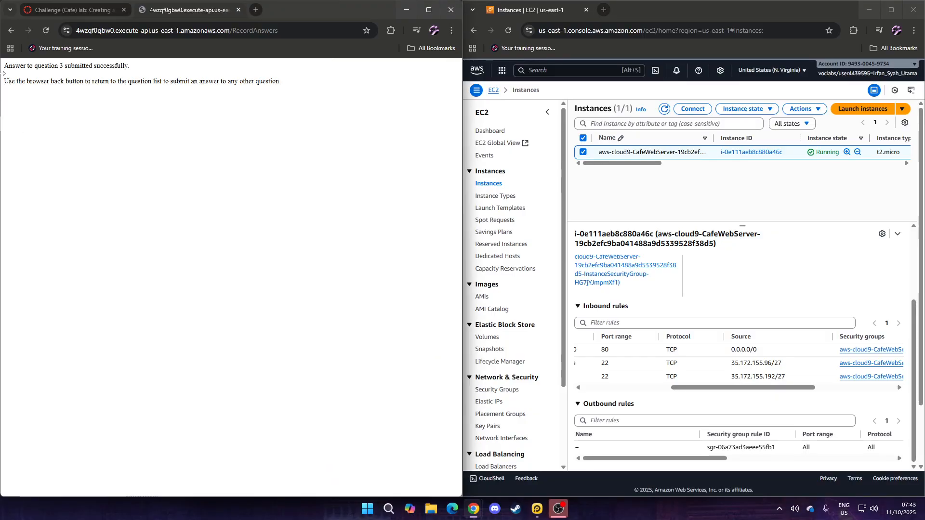
Step: Check the instance's IAM role in its security details, then answer question 4 with No, submit it, and return to the question list
scroll(129, 278, "down", 3)
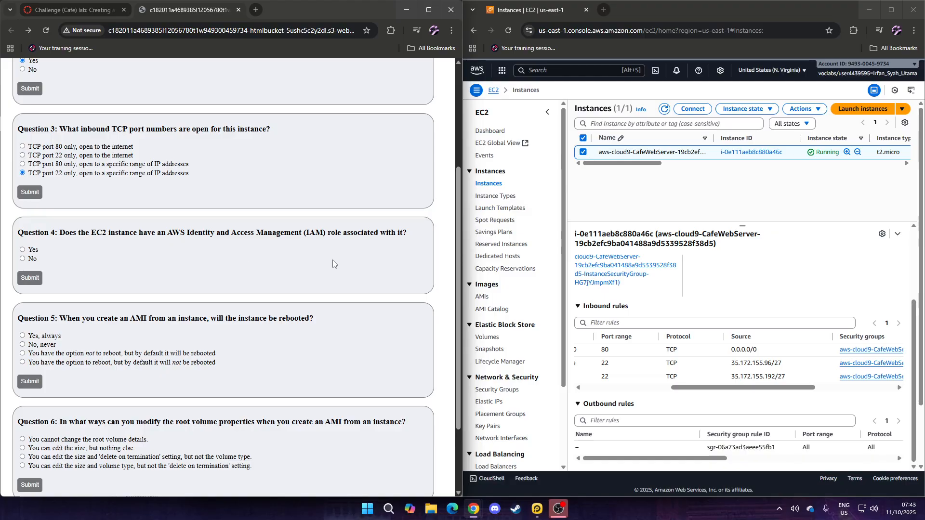
scroll(693, 342, "up", 3)
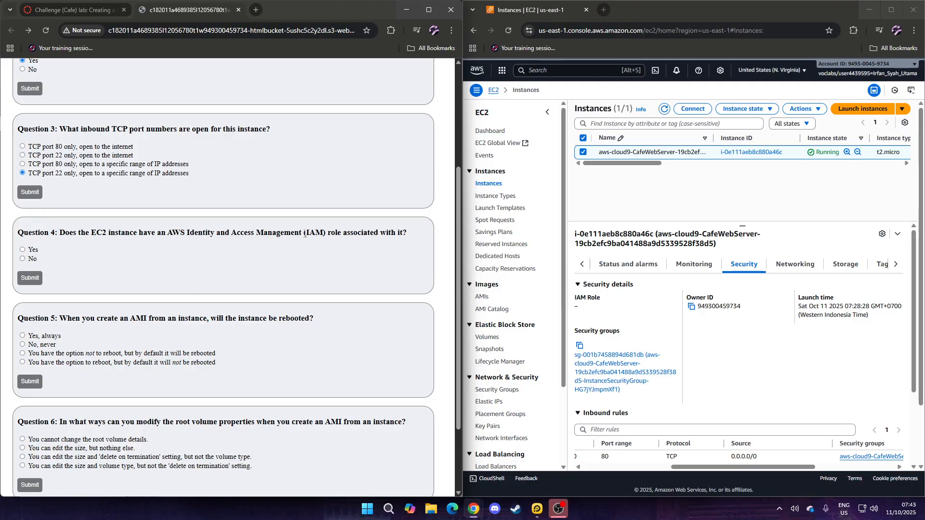
left_click_drag(585, 309, 576, 307)
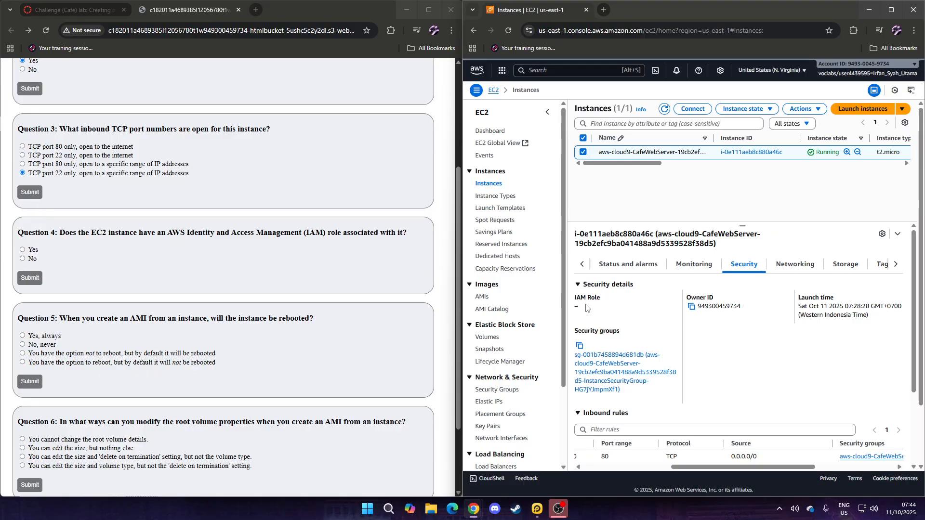
left_click(22, 258)
left_click(30, 278)
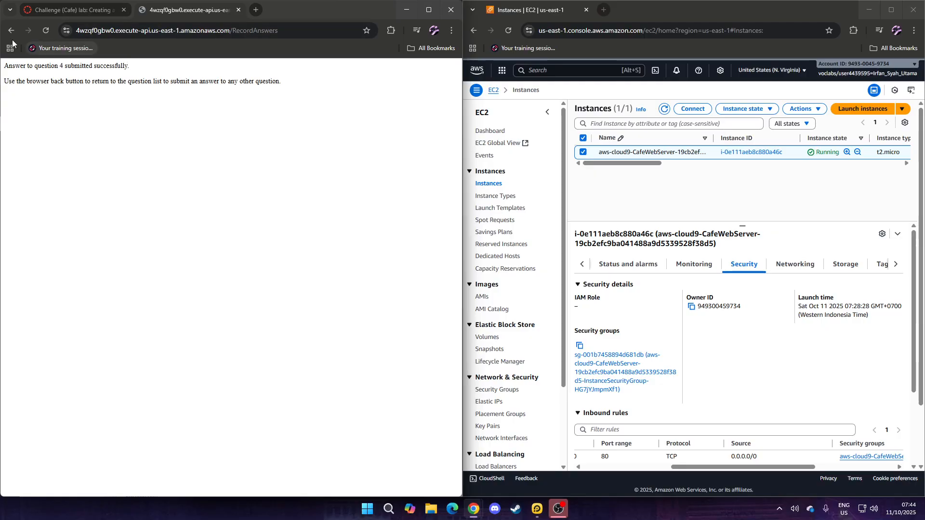
left_click(11, 30)
left_click(72, 9)
double_click(304, 95)
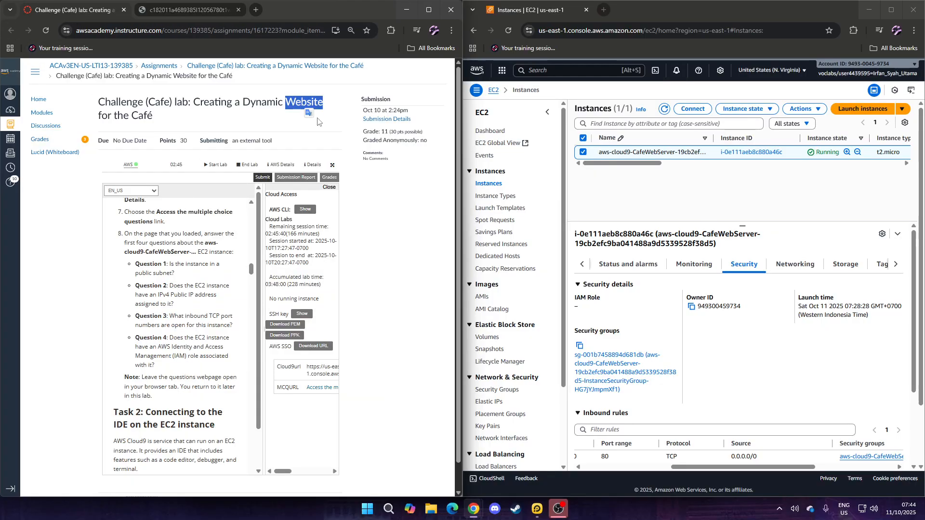
scroll(318, 124, "down", 1)
left_click_drag(318, 125, 315, 88)
left_click(154, 10)
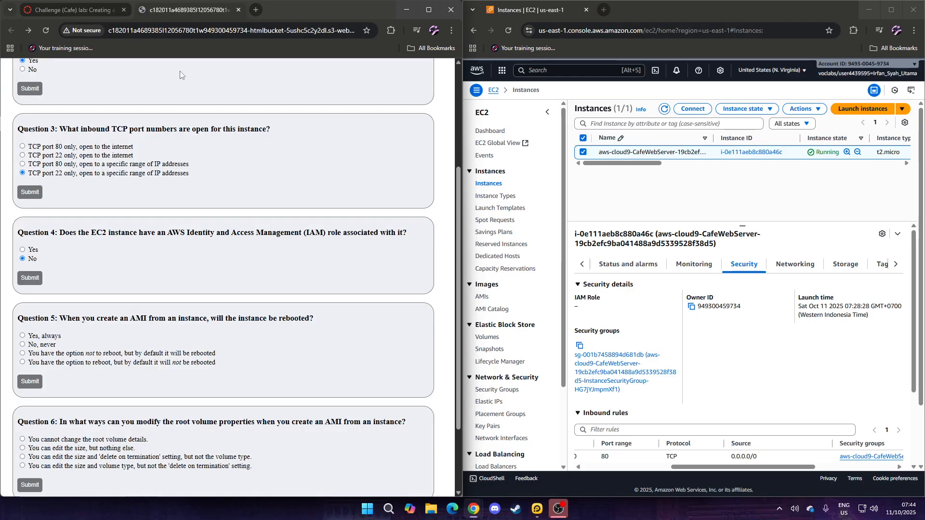
left_click(59, 9)
left_click(156, 9)
left_click(82, 11)
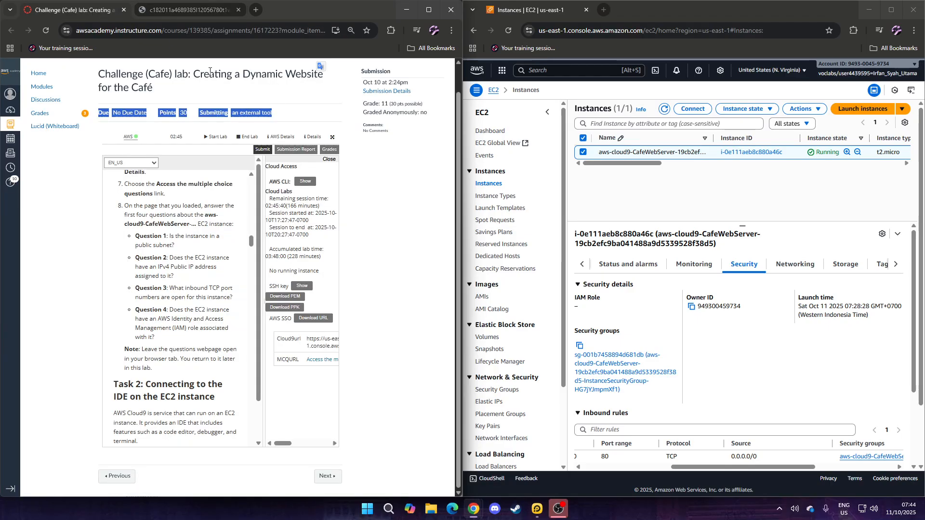
left_click(279, 100)
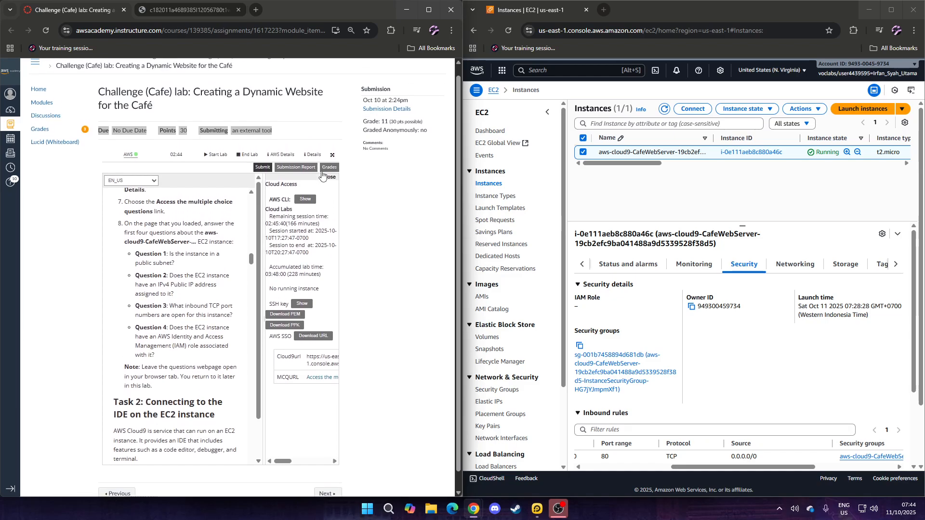
left_click_drag(328, 106, 260, 100)
double_click(256, 99)
left_click(255, 99)
left_click(174, 11)
Step: Following Task 2 of the lab instructions, copy the Cloud9url value from the AWS details and open it in a new browser tab
left_click(63, 11)
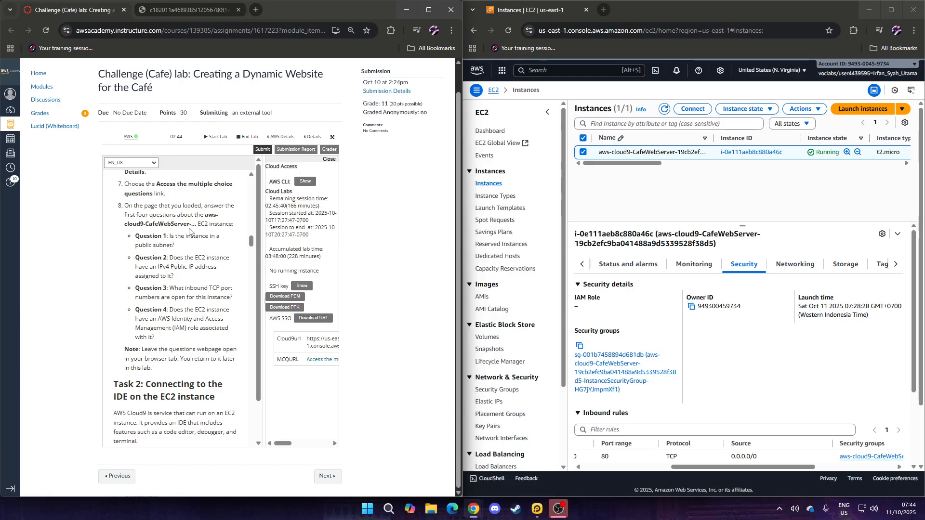
scroll(185, 272, "down", 3)
scroll(177, 276, "up", 2)
scroll(177, 276, "down", 2)
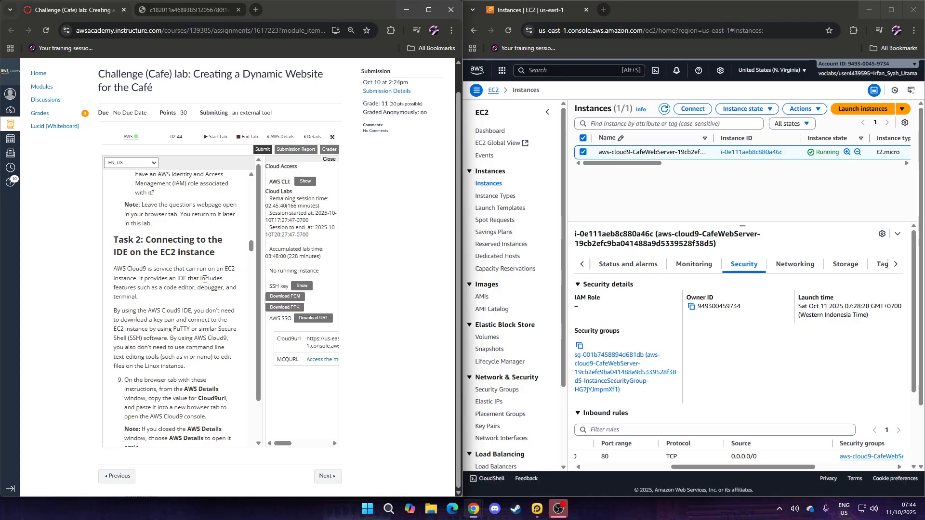
scroll(204, 280, "down", 1)
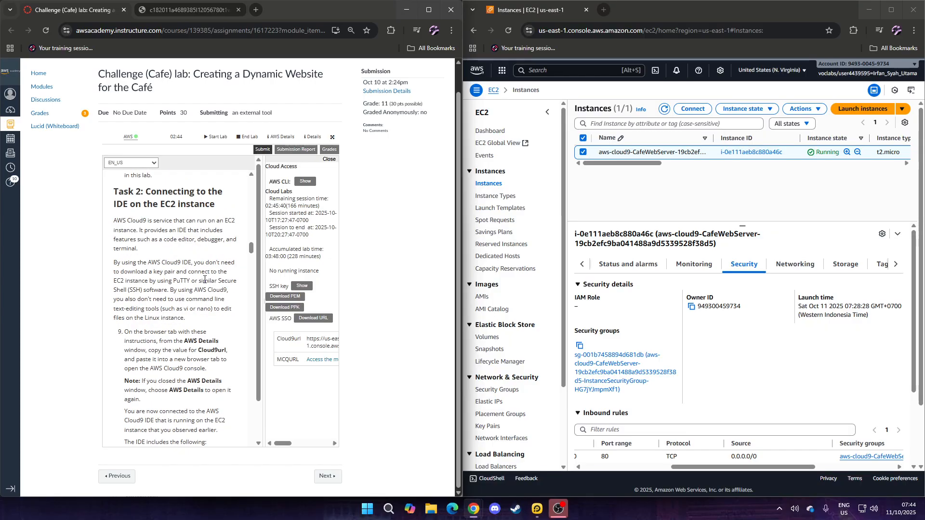
triple_click(312, 342)
key("ctrl+c")
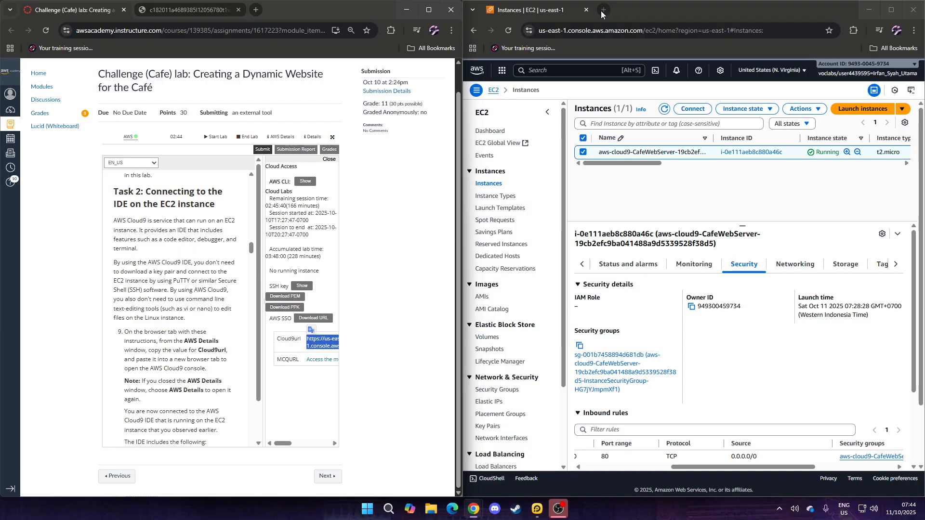
left_click(602, 10)
key("ctrl+v")
key("Return")
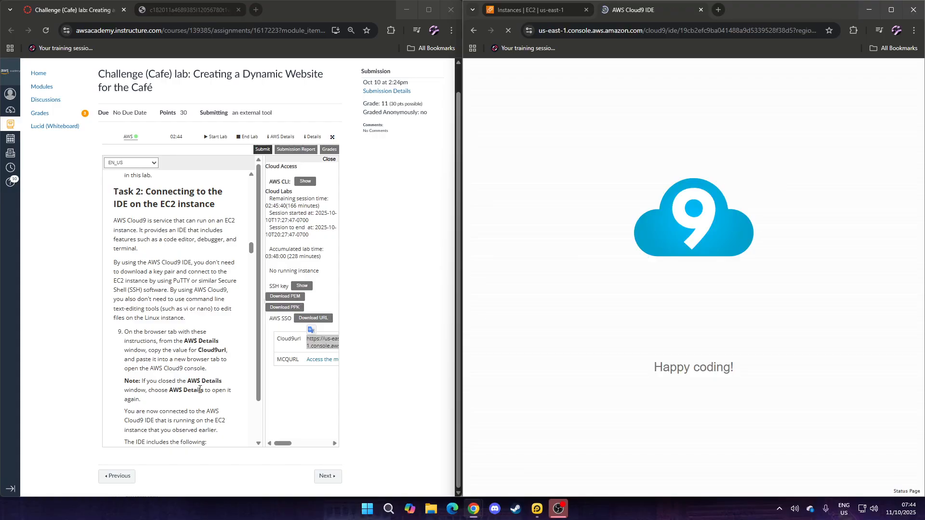
Step: Read the lab instructions through the start of Task 3 and maximize the bash terminal in the Cloud9 IDE
scroll(196, 375, "down", 3)
scroll(196, 375, "down", 2)
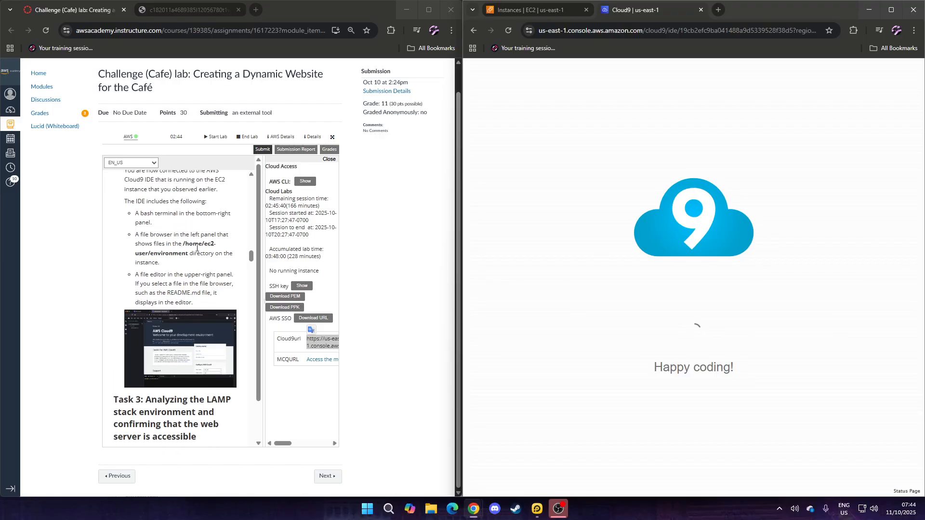
scroll(185, 277, "down", 2)
scroll(185, 277, "down", 4)
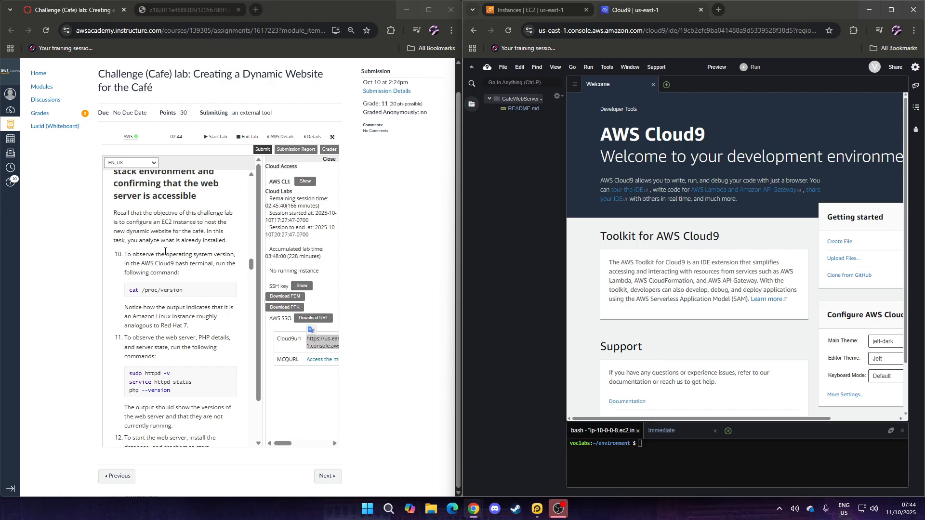
scroll(183, 256, "up", 2)
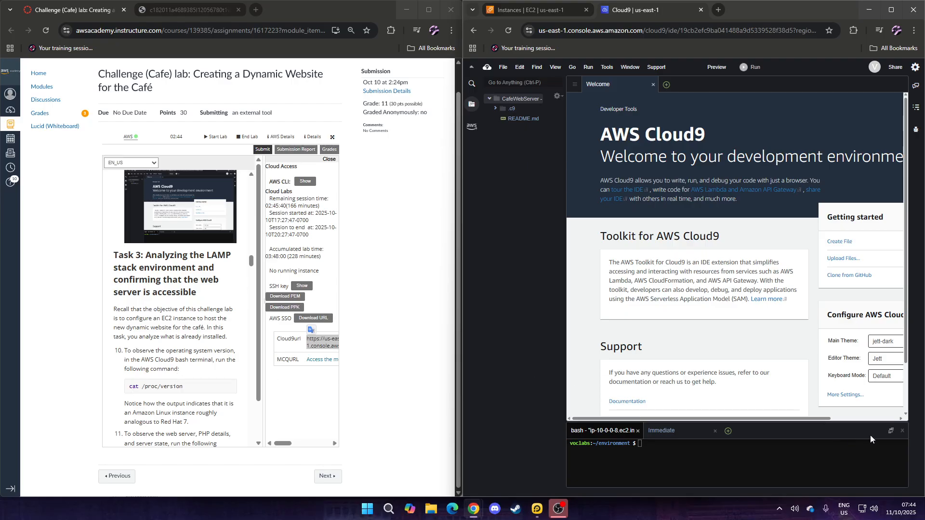
left_click(890, 430)
Step: Try to paste the operating system version command from Task 3 into the Cloud9 terminal and run it
triple_click(156, 387)
left_click(638, 132)
key("ctrl+v")
key("Return")
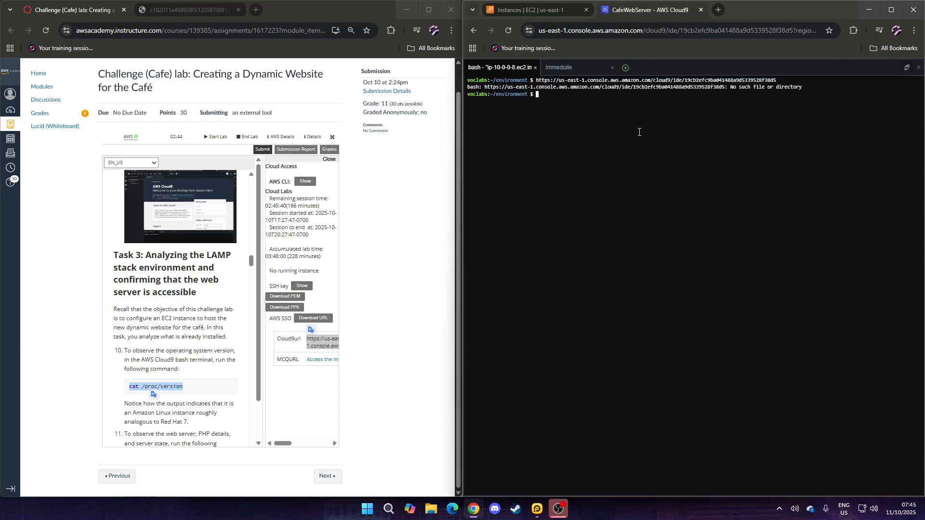
triple_click(149, 387)
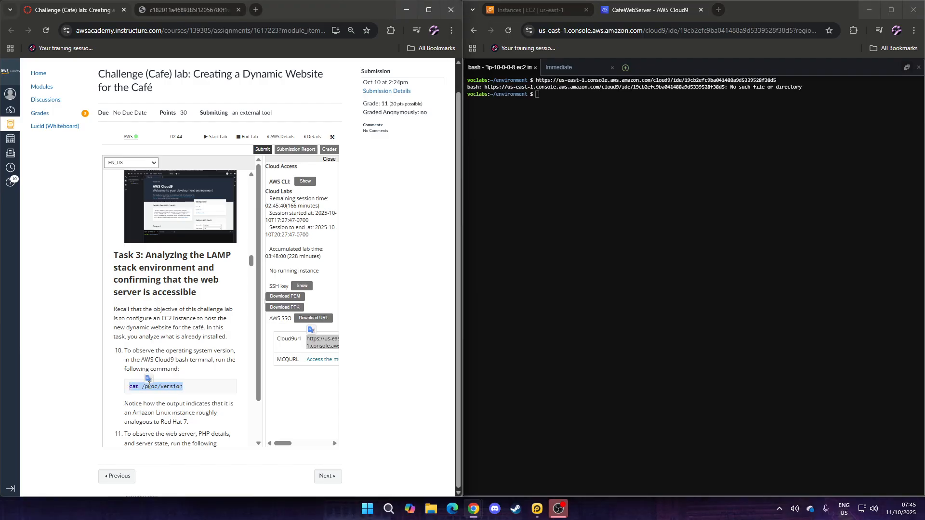
left_click(321, 320)
left_click(586, 174)
key("ctrl+v")
key("Return")
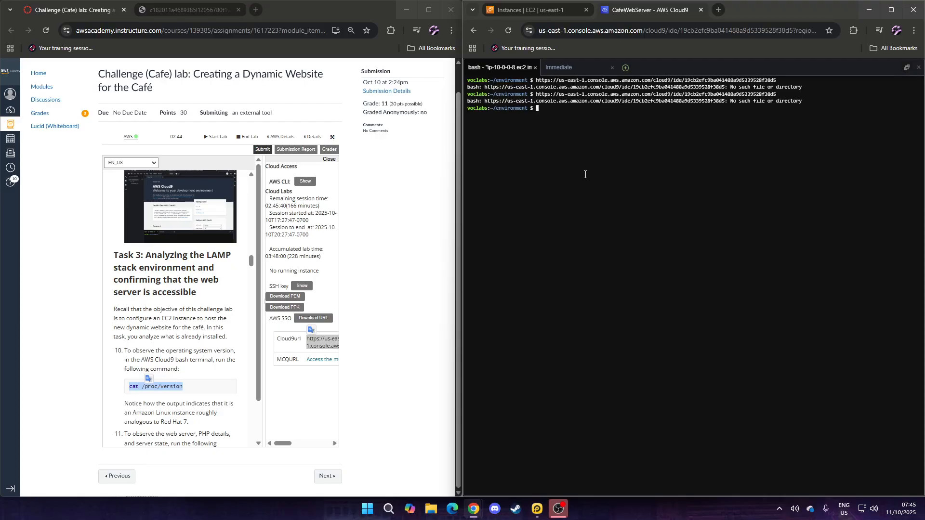
right_click(585, 174)
left_click(611, 202)
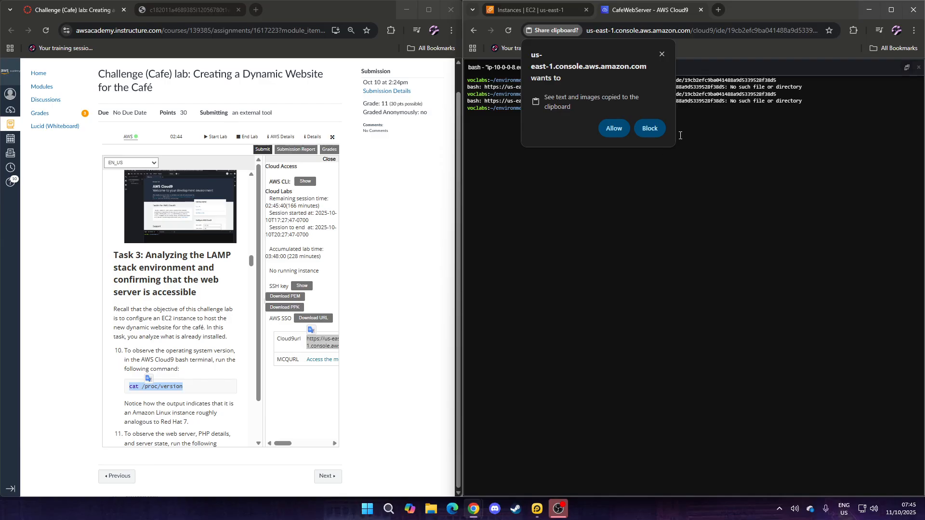
left_click(662, 53)
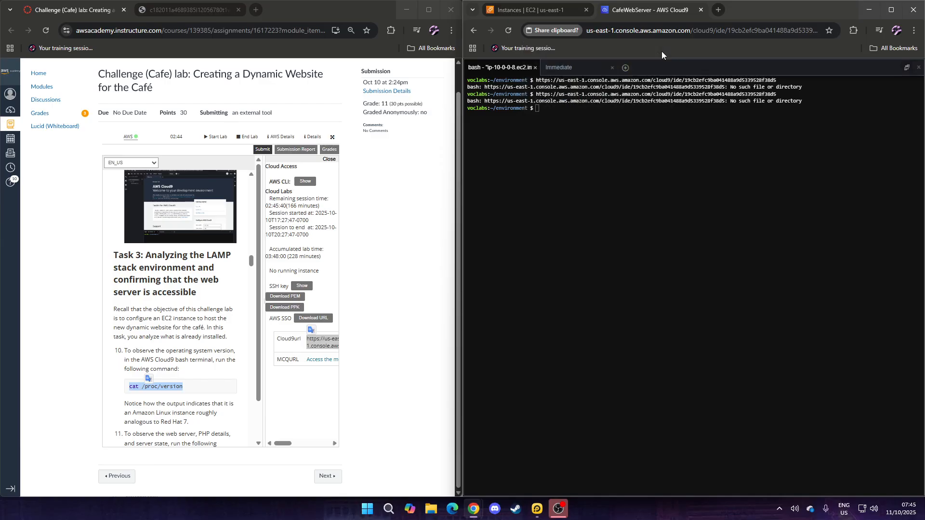
left_click(785, 270)
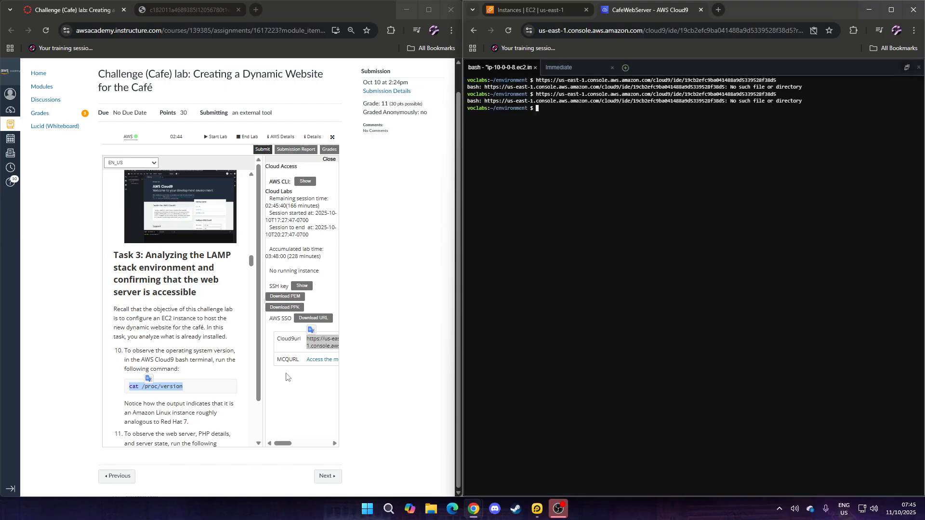
Step: Copy "cat /proc/version" from instruction 10 and run it in the Cloud9 terminal
right_click(150, 389)
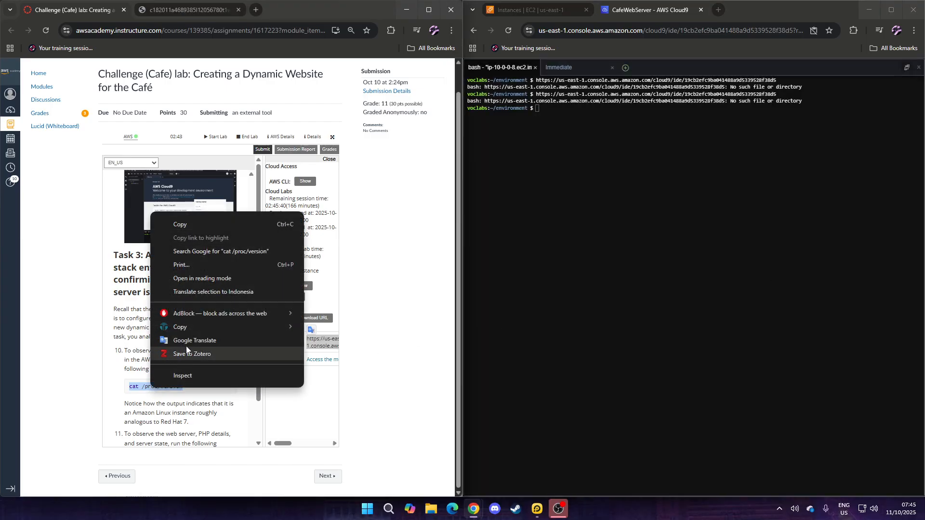
left_click(203, 226)
triple_click(176, 390)
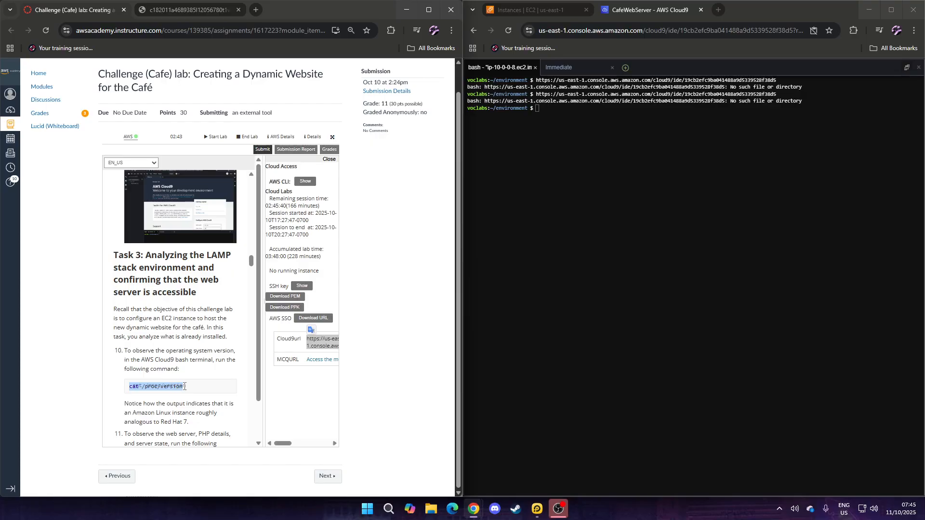
left_click(313, 383)
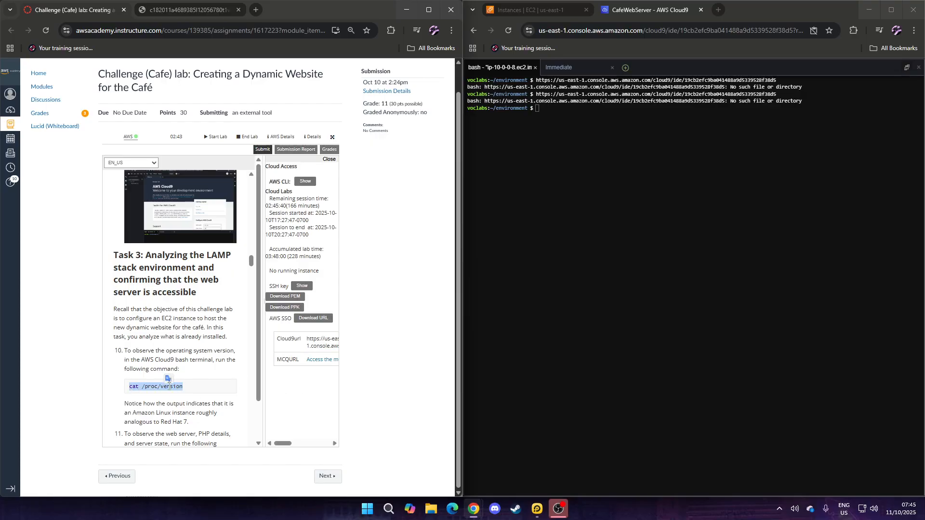
left_click(648, 159)
key("ctrl+v")
key("Return")
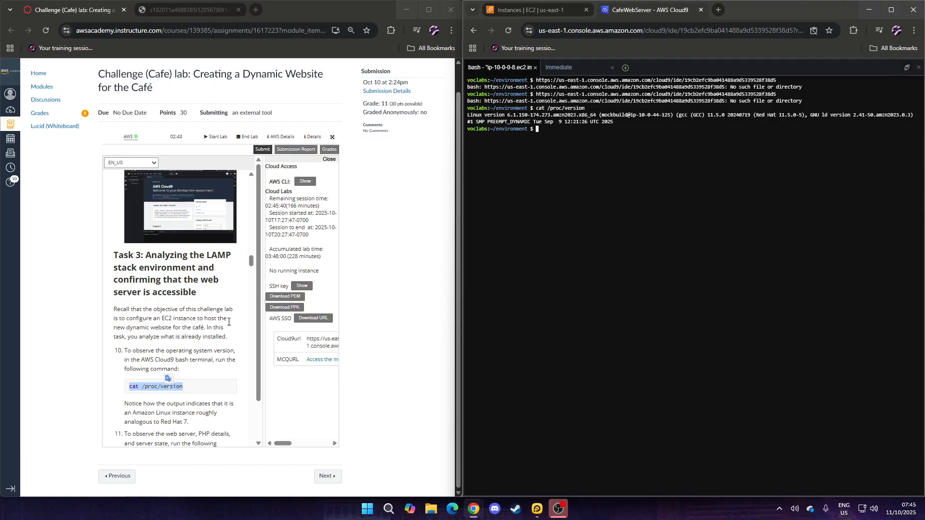
Step: Copy the three web server and PHP commands from instruction 11 and paste them into the terminal, allowing clipboard access, to run "sudo httpd -v"
scroll(228, 322, "down", 3)
left_click_drag(131, 328, 174, 341)
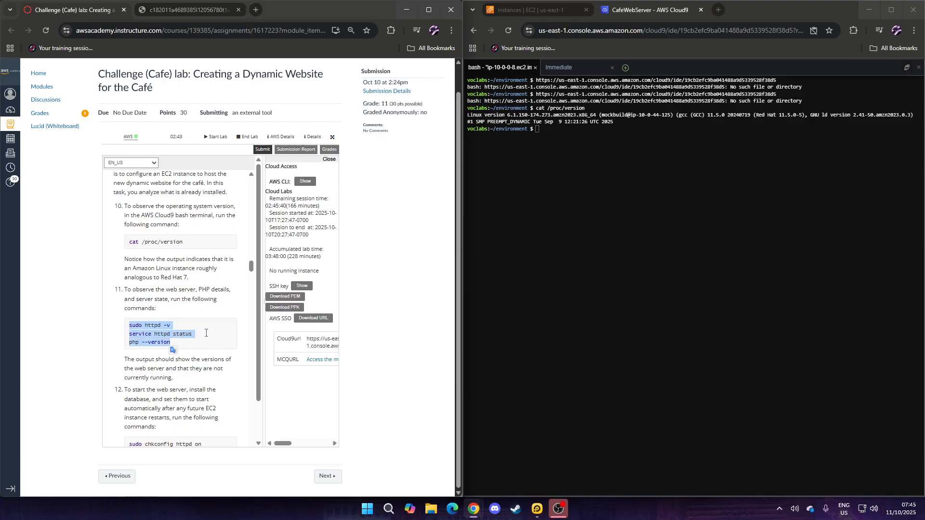
right_click(601, 210)
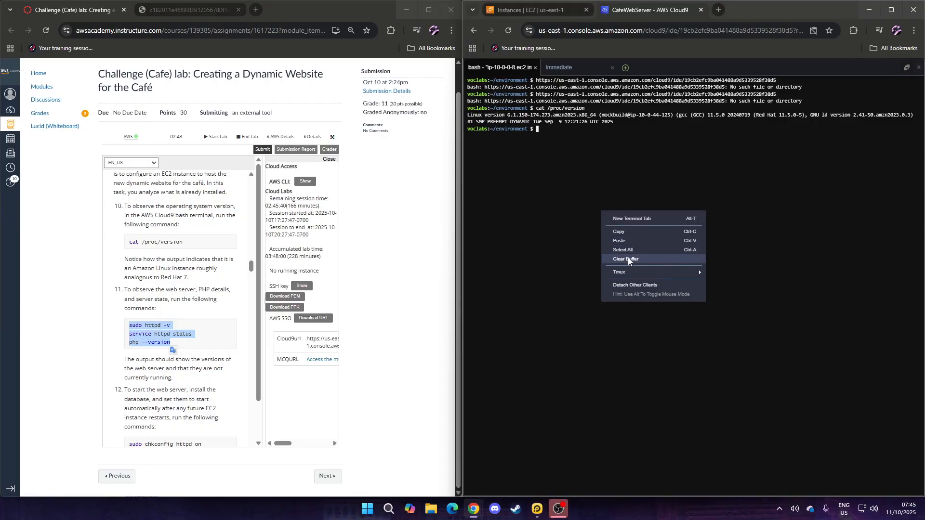
left_click(628, 240)
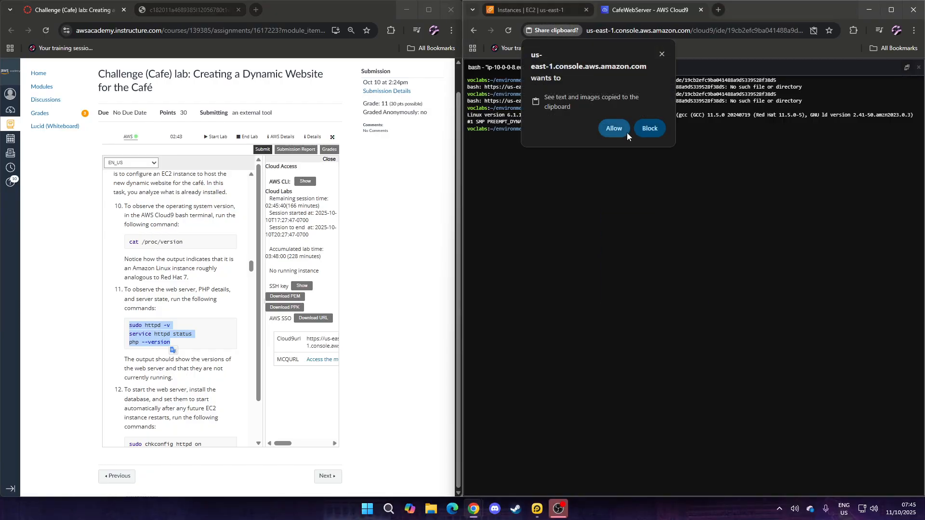
left_click(626, 132)
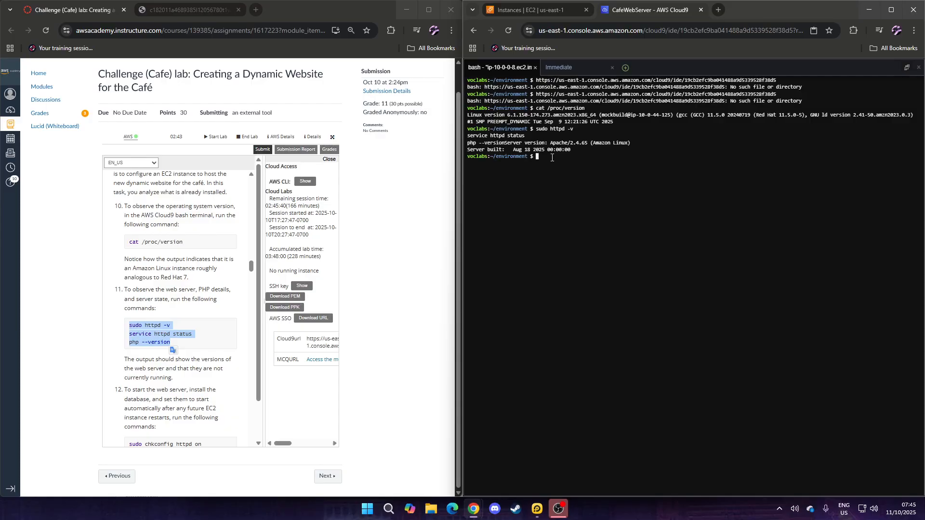
Step: Run "service httpd status" and "php --version" from instruction 11 as separate commands in the Cloud9 terminal
triple_click(158, 335)
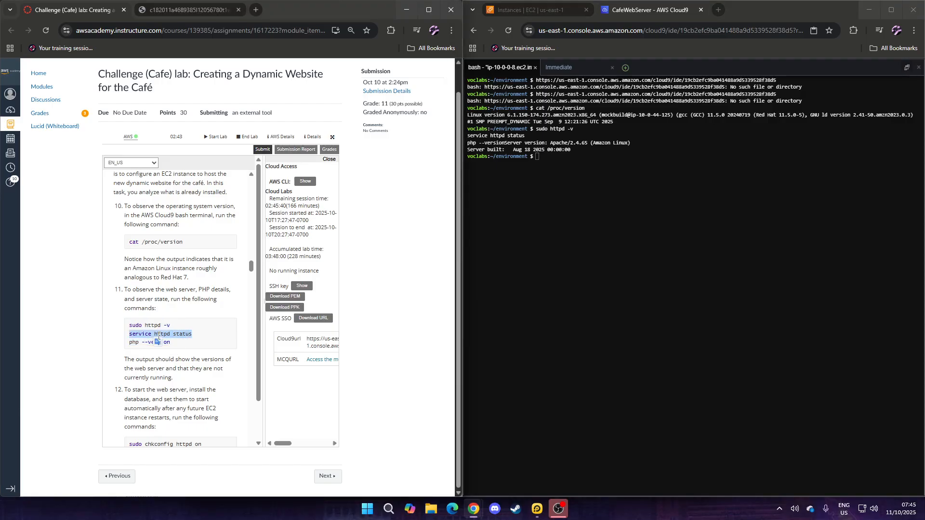
right_click(567, 213)
left_click(591, 244)
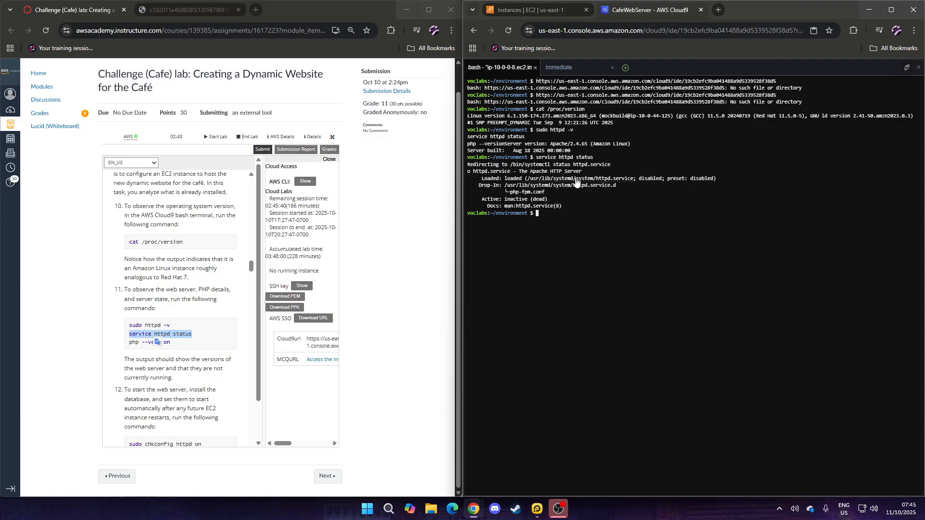
triple_click(142, 342)
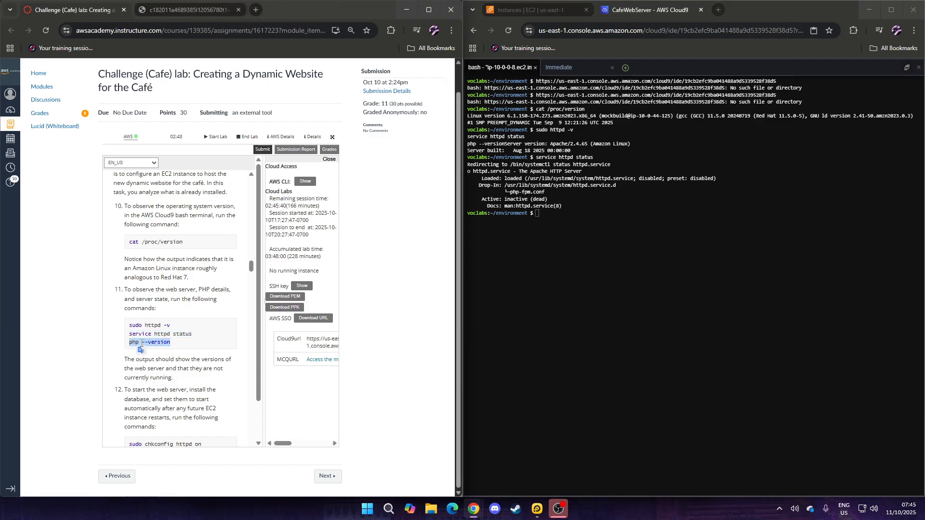
left_click(570, 240)
right_click(570, 241)
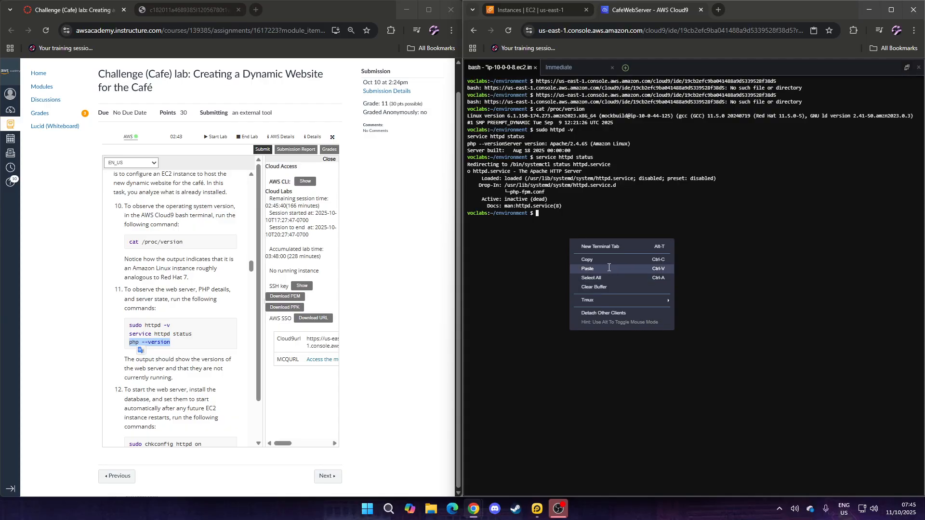
left_click(608, 268)
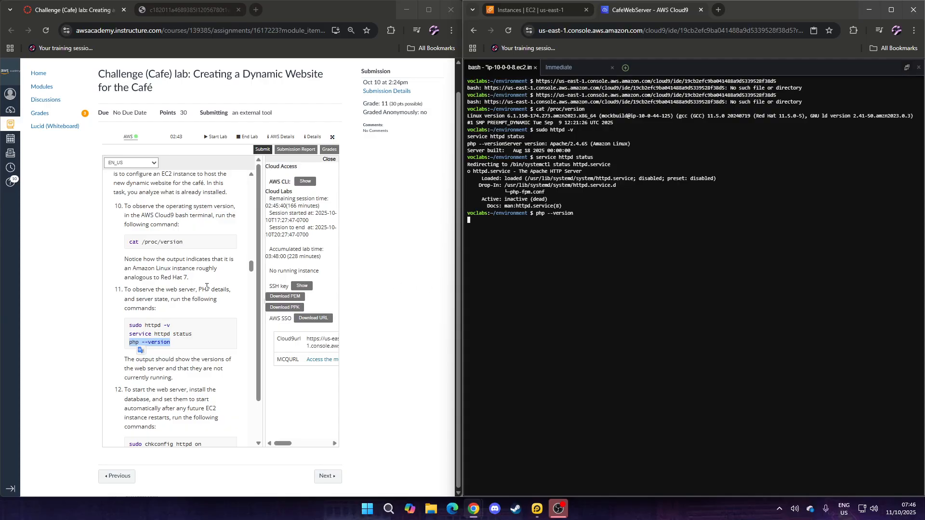
Step: Copy "sudo chkconfig httpd on" from instruction 12 and run it in the Cloud9 terminal
scroll(161, 288, "down", 2)
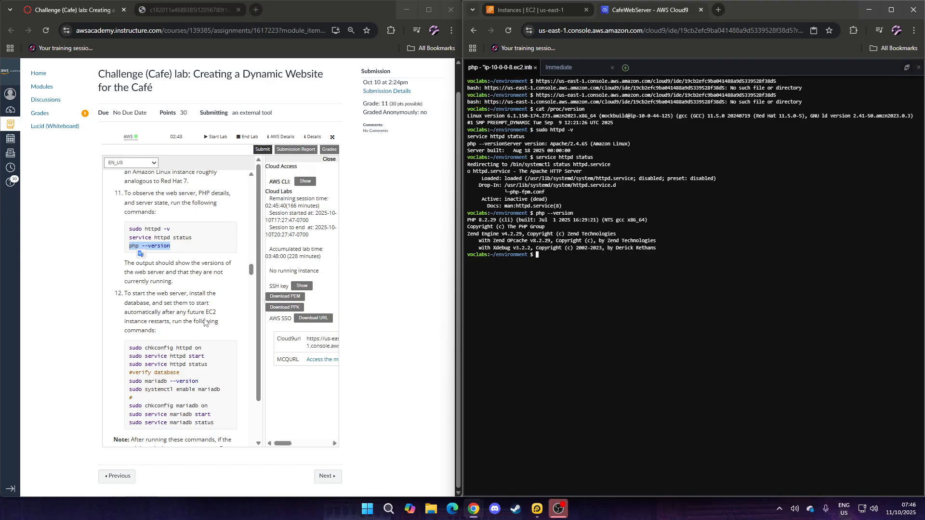
left_click(184, 348)
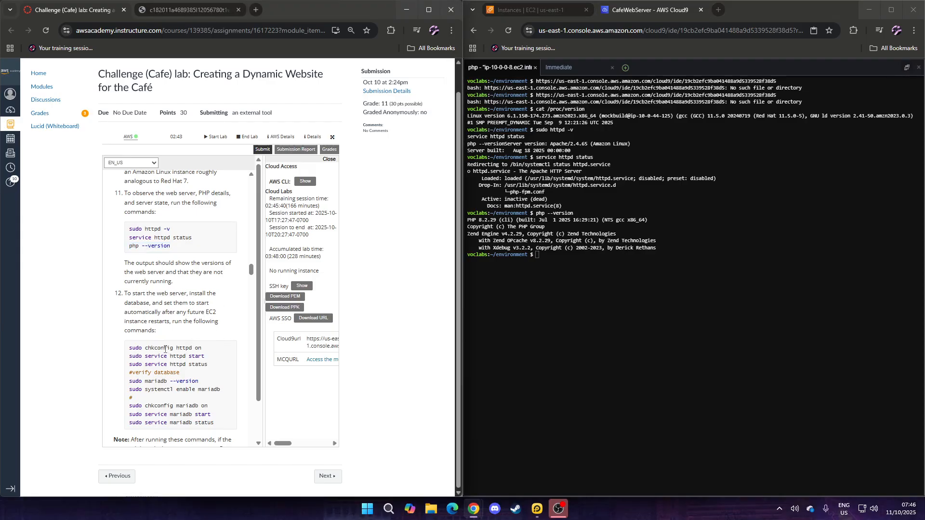
triple_click(165, 348)
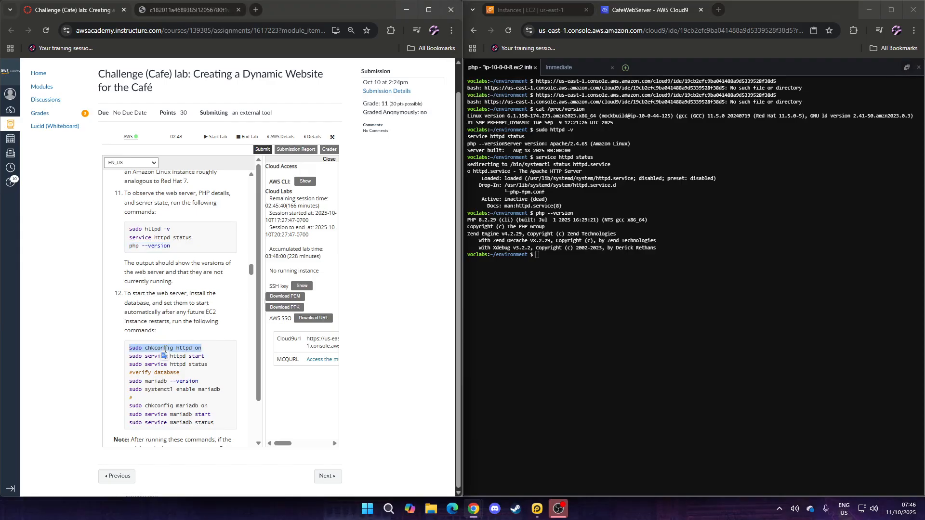
left_click(542, 300)
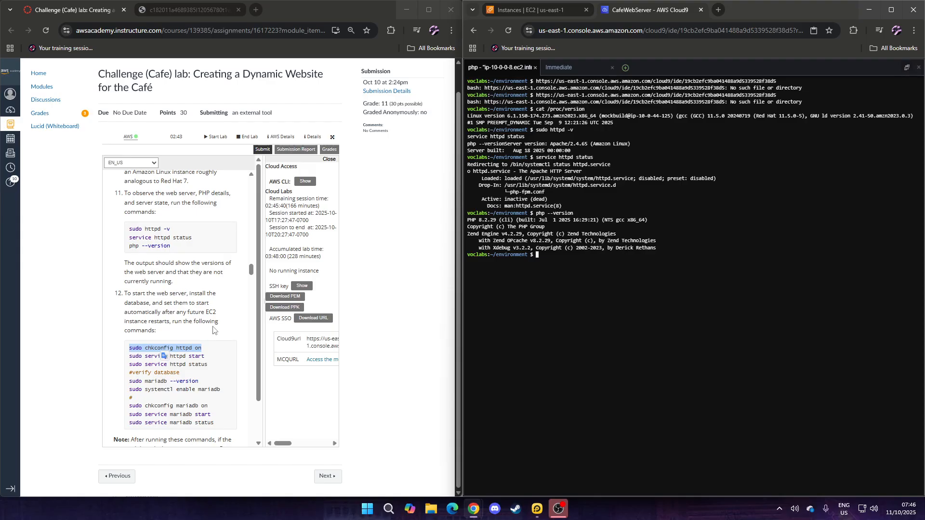
right_click(559, 284)
left_click(602, 313)
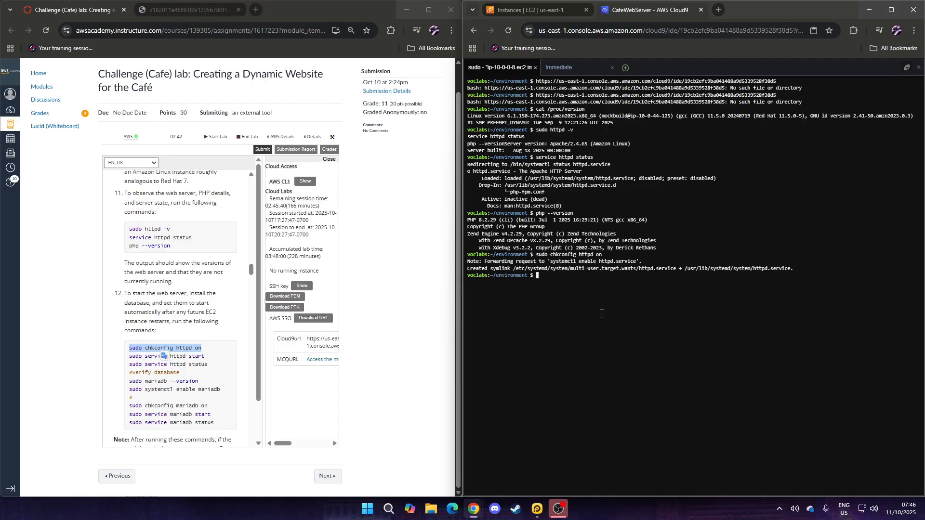
Step: Copy "sudo service httpd start" from instruction 12 and run it in the terminal to start the web server
triple_click(147, 358)
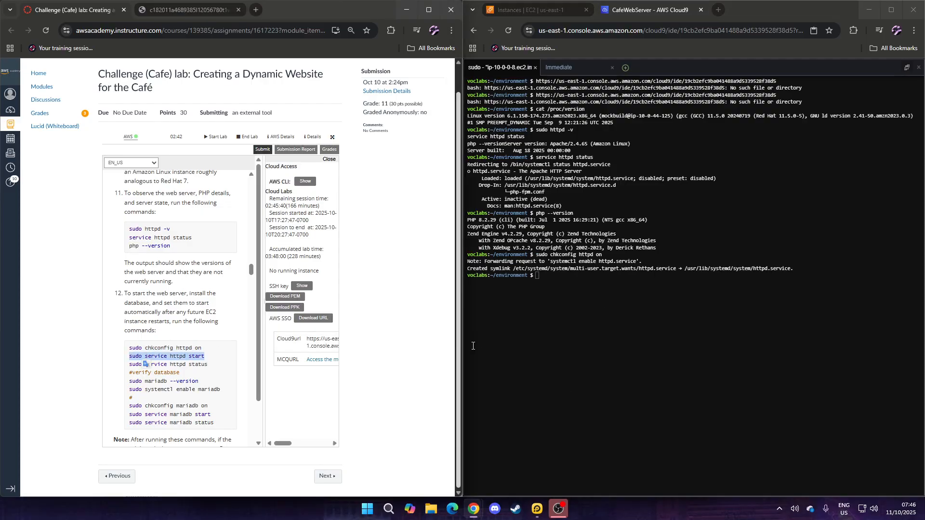
right_click(563, 298)
left_click(583, 328)
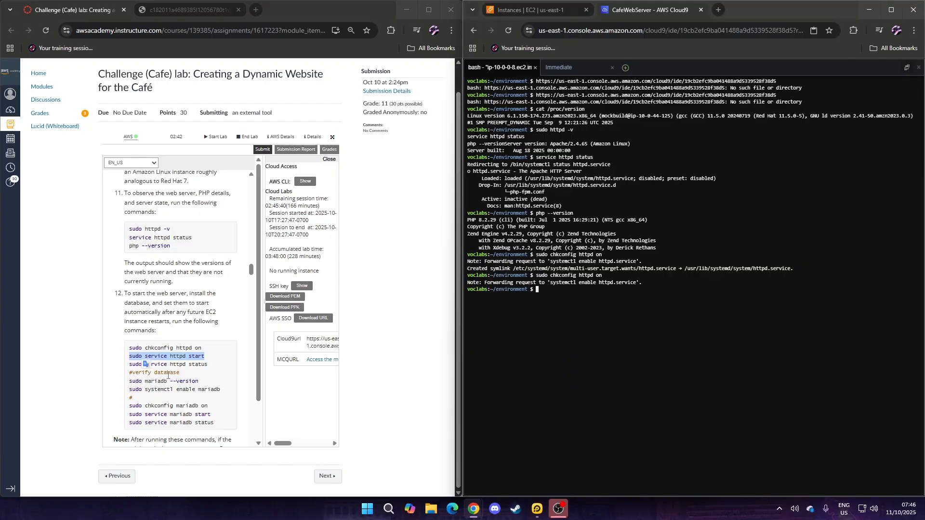
right_click(173, 360)
left_click(217, 197)
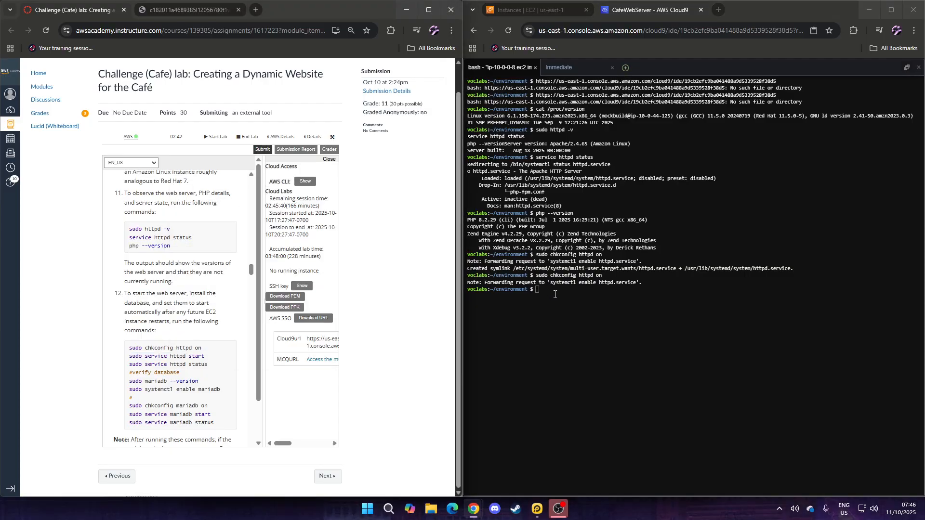
right_click(579, 313)
left_click(600, 340)
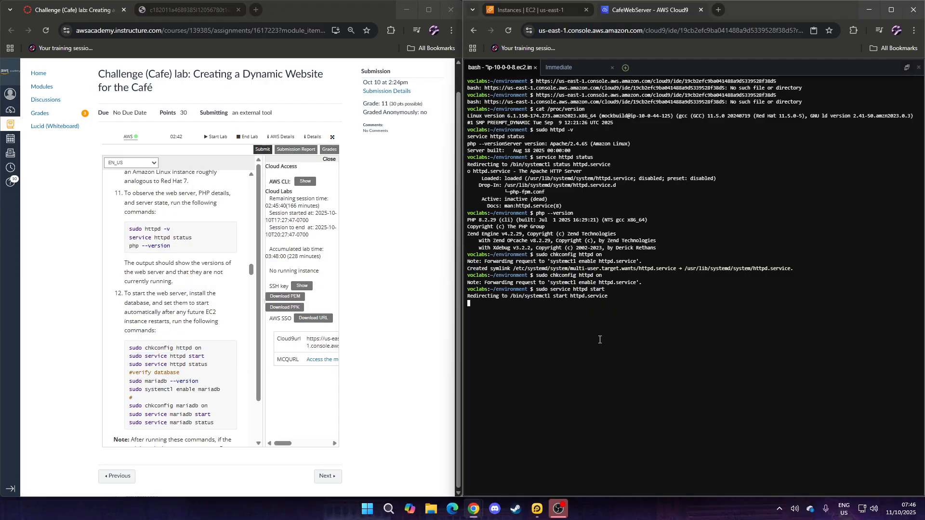
Step: Check the web server's state by running "sudo service httpd status" from instruction 12 in the terminal
left_click_drag(129, 364, 208, 364)
right_click(187, 364)
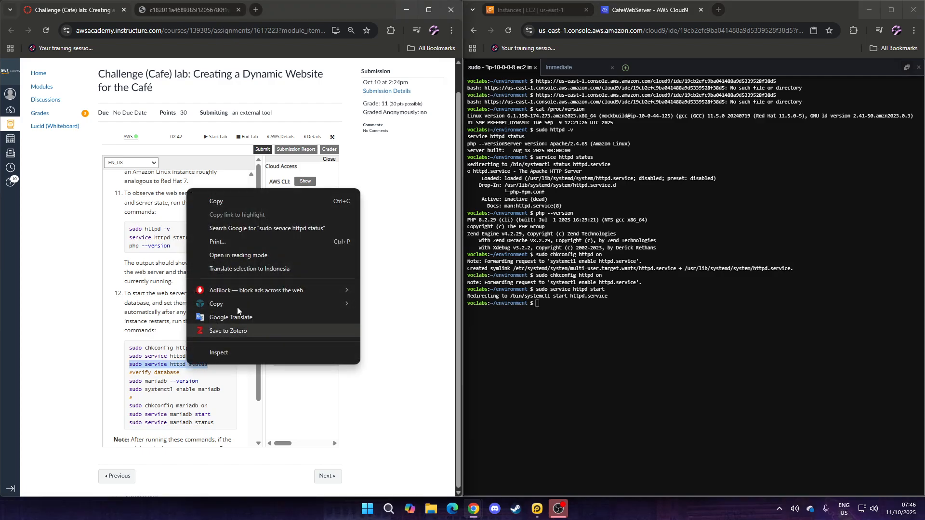
left_click(243, 201)
right_click(609, 313)
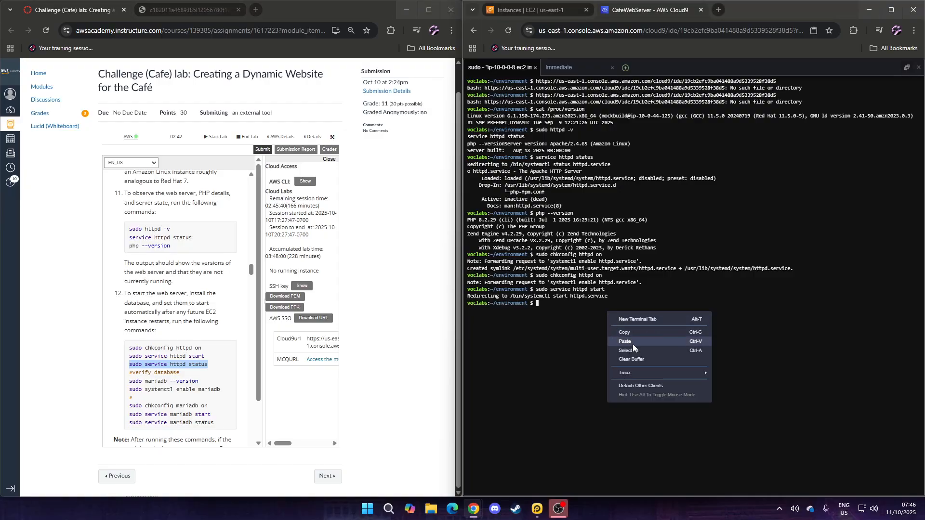
left_click(632, 344)
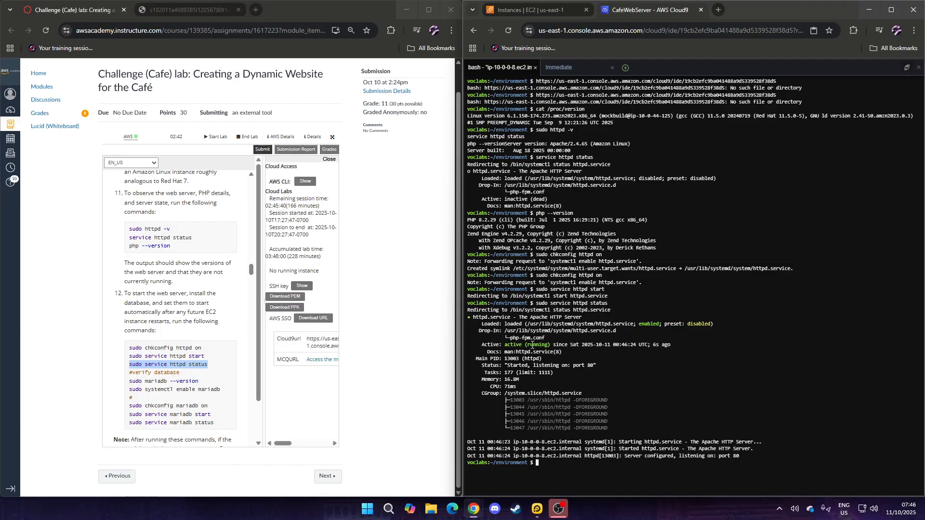
Step: Copy "sudo mariadb --version" from instruction 12 and run it in the terminal to verify the database
double_click(157, 381)
triple_click(156, 381)
right_click(156, 384)
left_click(215, 219)
right_click(690, 428)
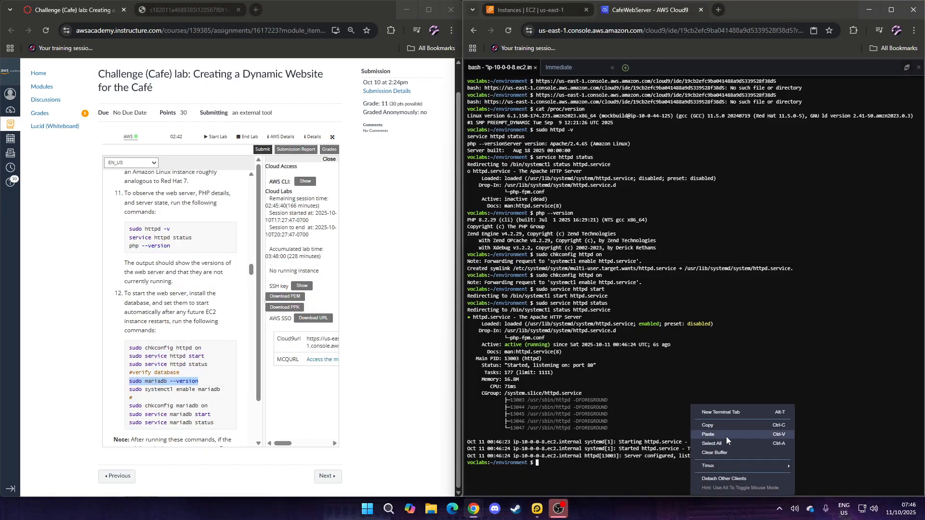
left_click(727, 437)
key("Return")
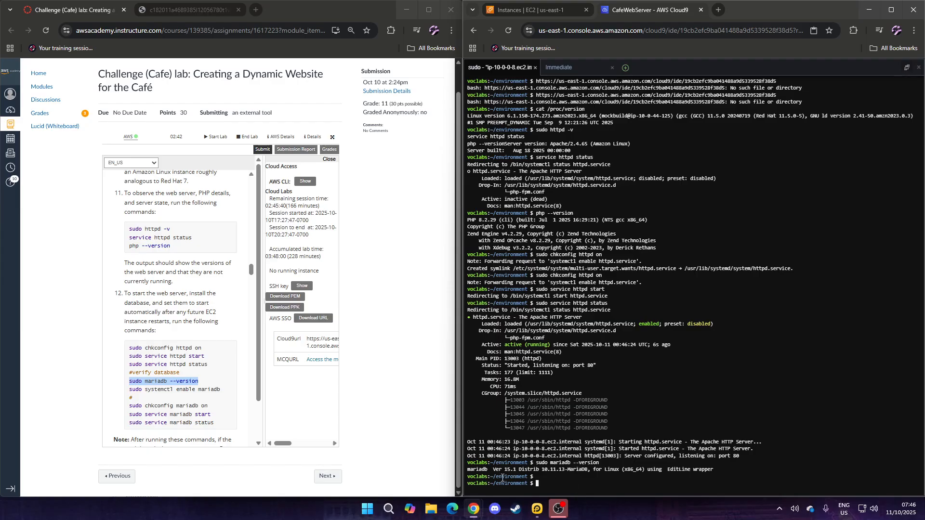
Step: Copy "sudo systemctl enable mariadb" from instruction 12 and run it in the terminal
triple_click(163, 389)
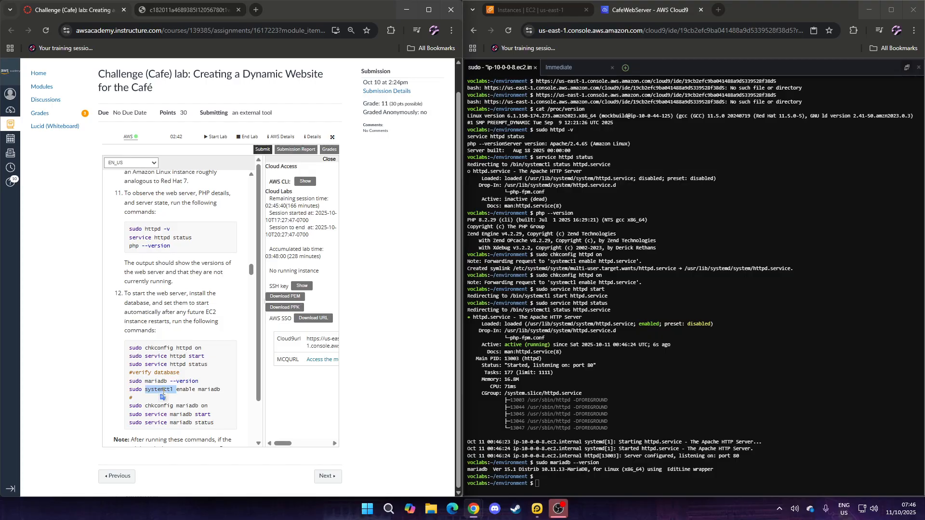
right_click(162, 389)
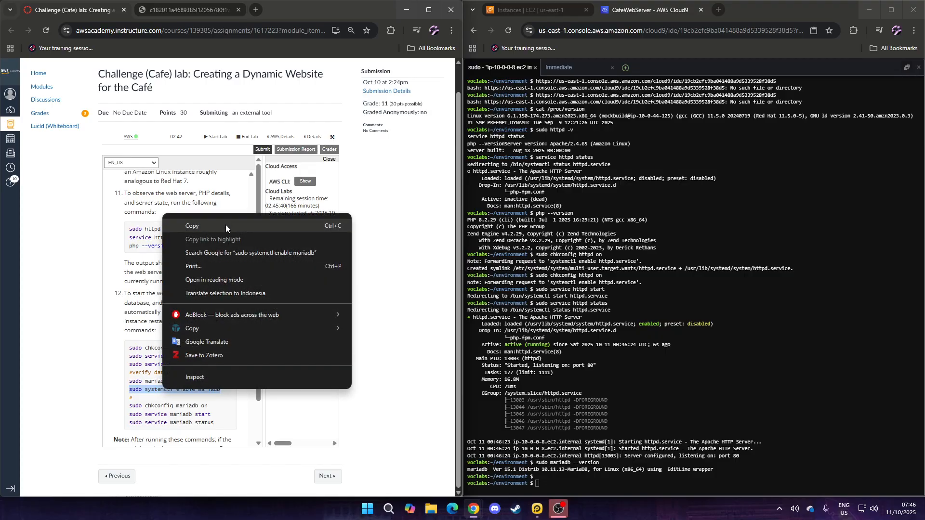
left_click(225, 225)
right_click(772, 395)
left_click(793, 424)
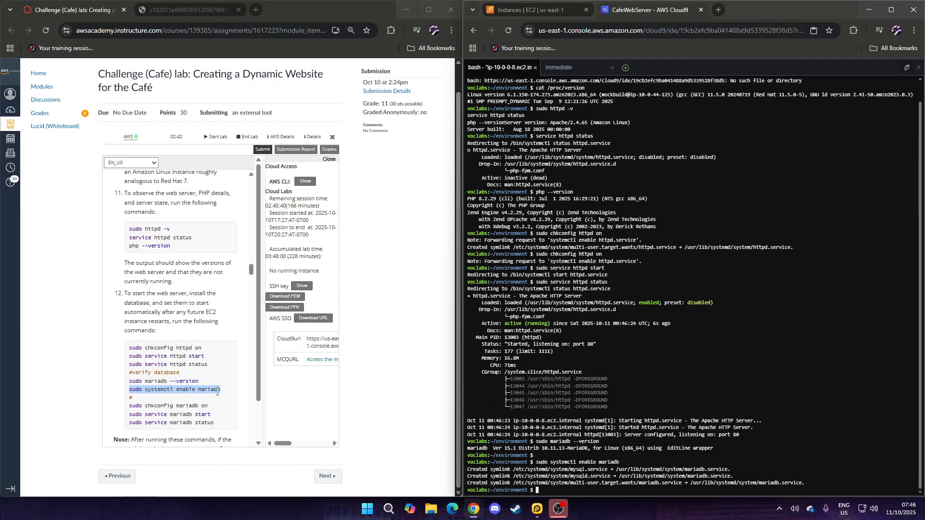
Step: Copy "sudo chkconfig mariadb on" from instruction 12 and run it in the terminal
left_click(192, 408)
triple_click(184, 406)
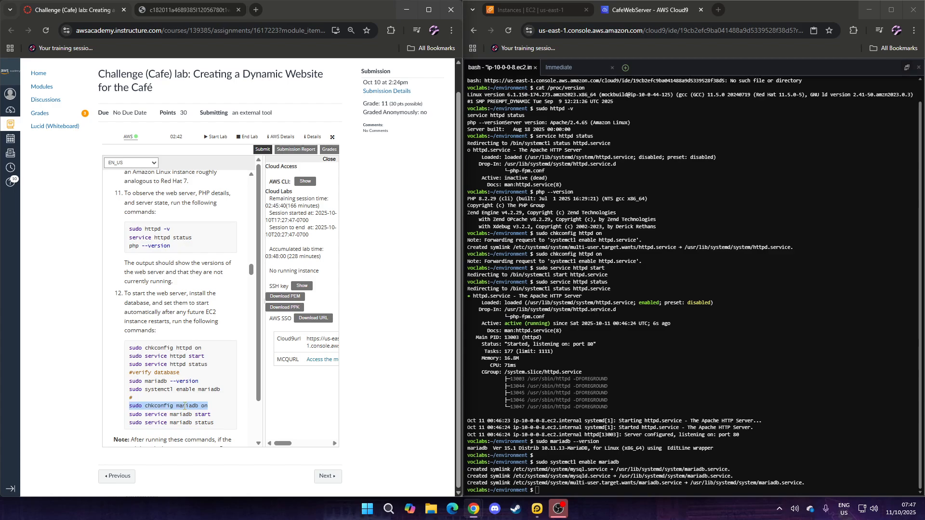
right_click(185, 406)
left_click(223, 246)
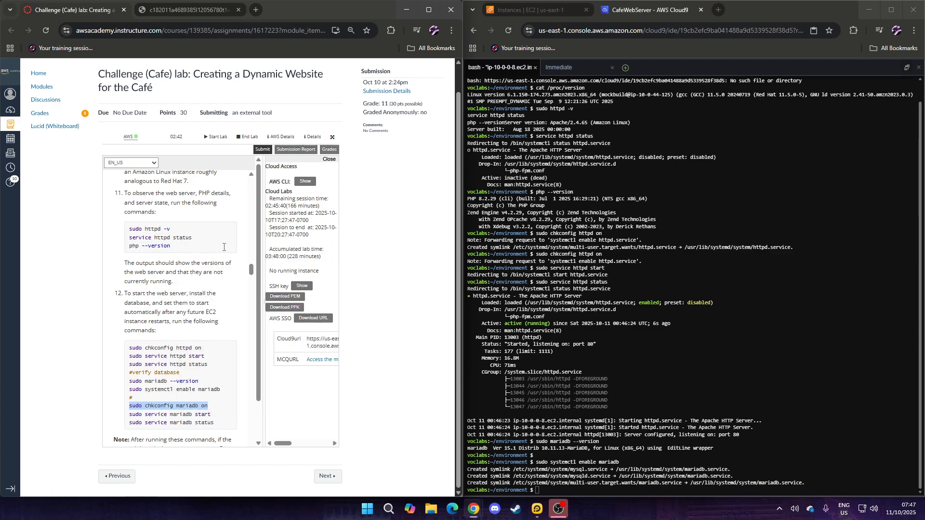
right_click(792, 395)
left_click(825, 424)
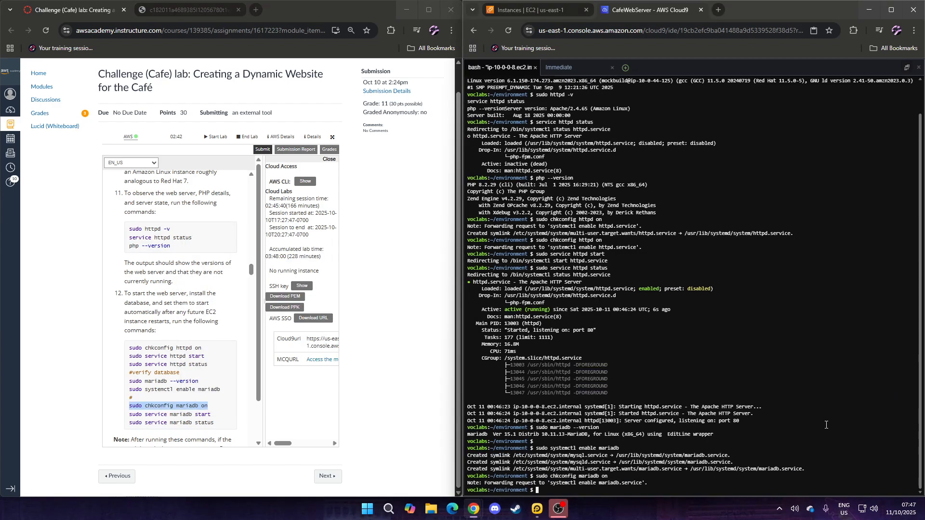
Step: Start the database by running "sudo service mariadb start" from instruction 12 in the terminal
double_click(203, 415)
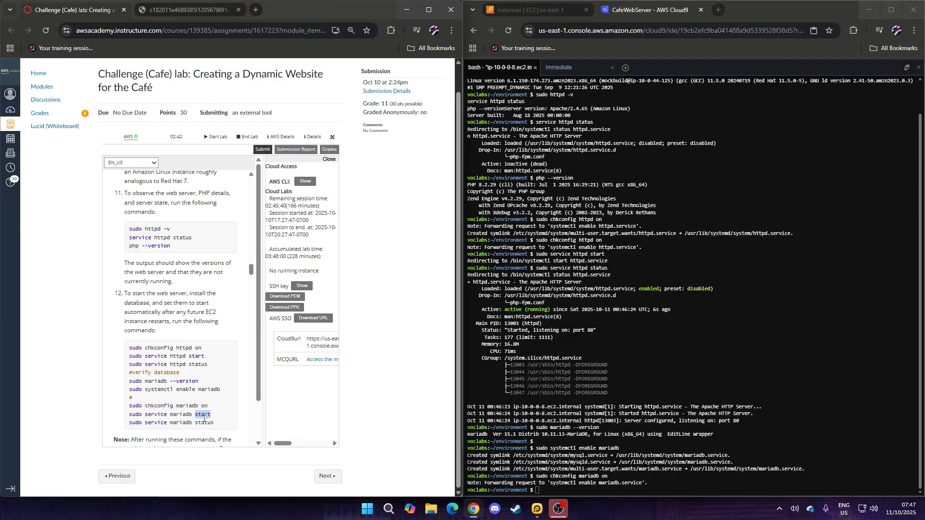
triple_click(203, 415)
right_click(203, 415)
left_click(251, 252)
right_click(756, 401)
left_click(796, 432)
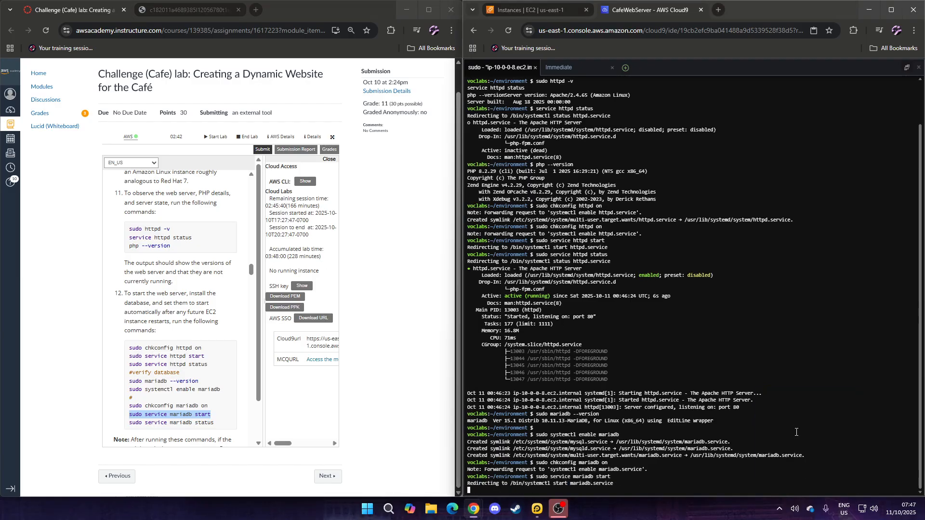
Step: Check the database's state by running "sudo service mariadb status" from instruction 12 in the terminal
triple_click(187, 423)
right_click(185, 424)
left_click(236, 259)
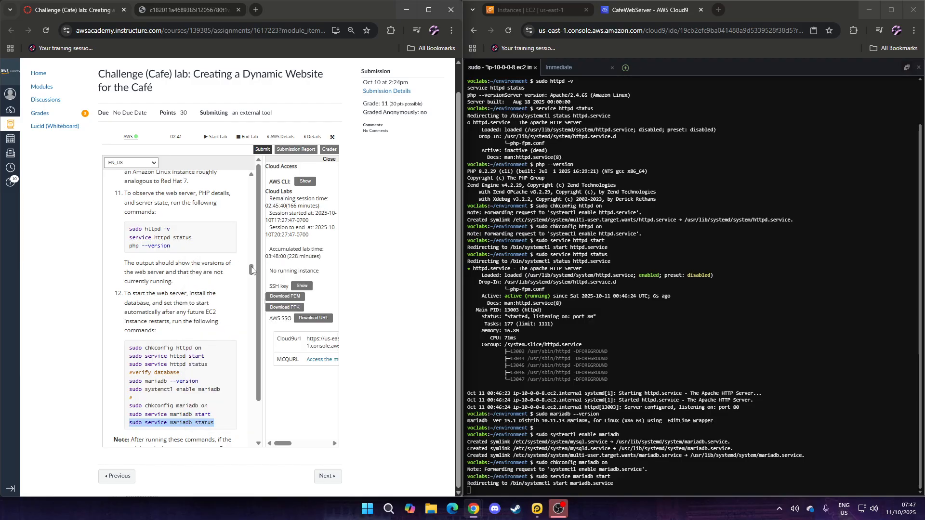
right_click(686, 433)
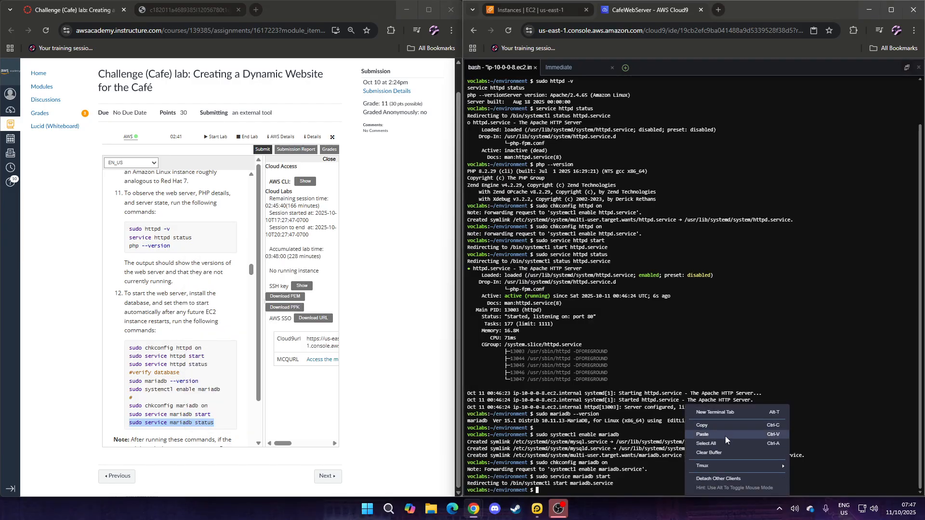
left_click(725, 436)
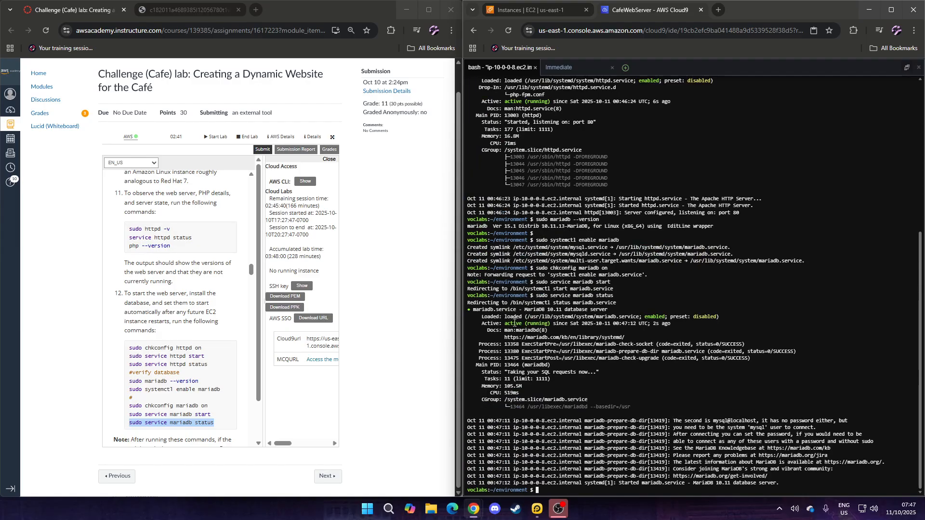
Step: Close the Cloud Access details beside the lab instructions to widen the text around instruction 13
scroll(185, 319, "down", 3)
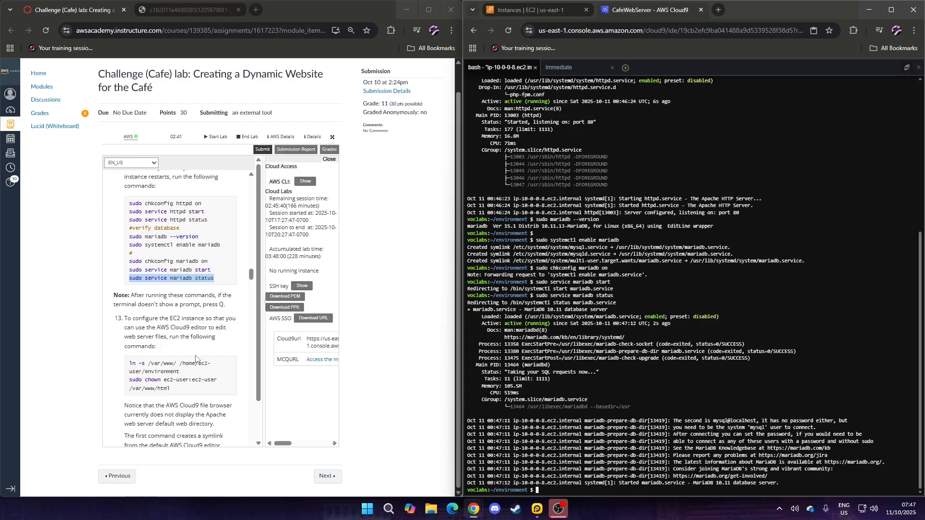
double_click(174, 365)
left_click_drag(132, 364, 187, 365)
left_click(331, 161)
left_click(334, 161)
scroll(184, 359, "down", 2)
scroll(182, 361, "up", 4)
scroll(182, 360, "up", 5)
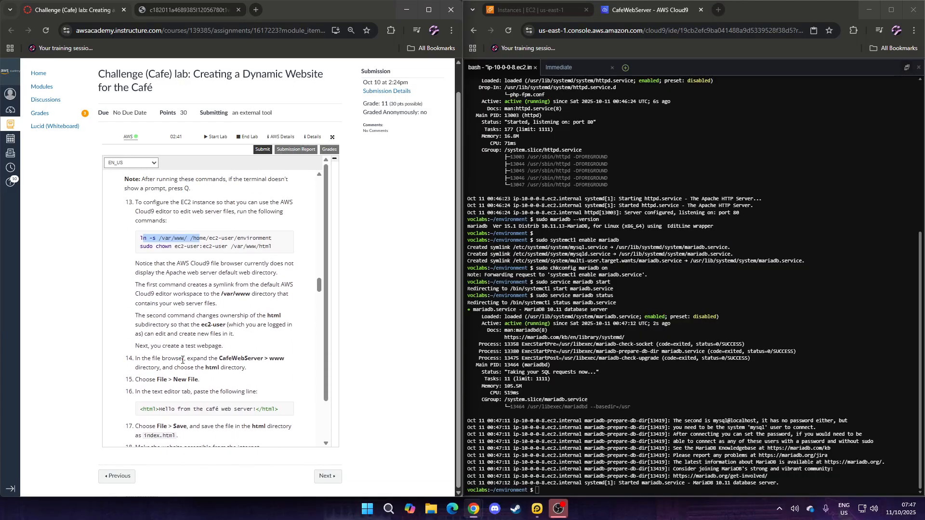
Step: Create the web directory symlink by running "ln -s /var/www/ /home/ec2-user/environment" from instruction 13 in the terminal
triple_click(172, 373)
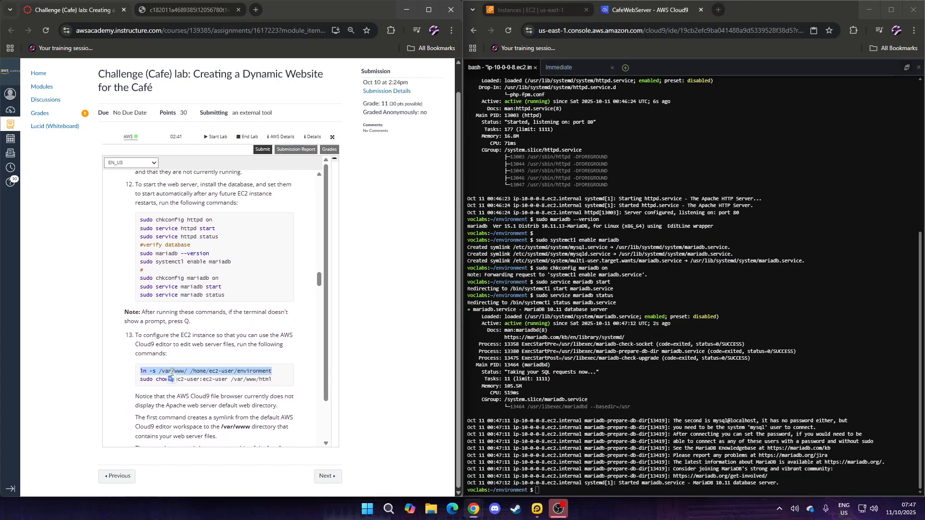
right_click(172, 372)
left_click(211, 210)
right_click(816, 381)
left_click(840, 413)
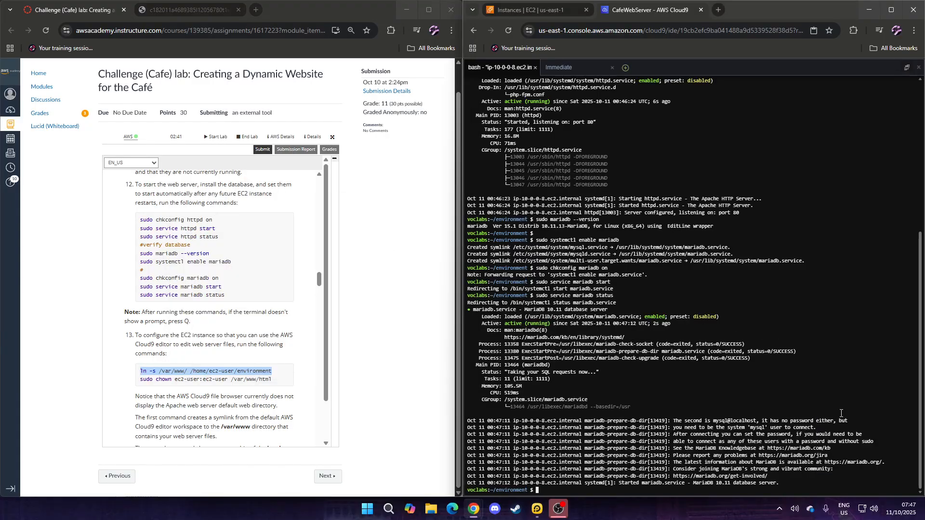
Step: Change the html directory's ownership by running "sudo chown ec2-user:ec2-user /var/www/html" from instruction 13 in the terminal
left_click(220, 389)
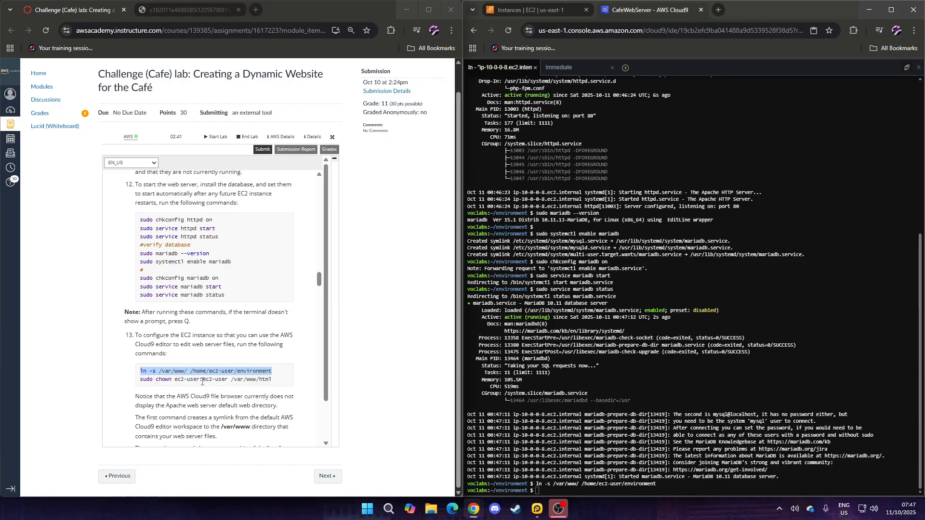
triple_click(202, 381)
right_click(202, 382)
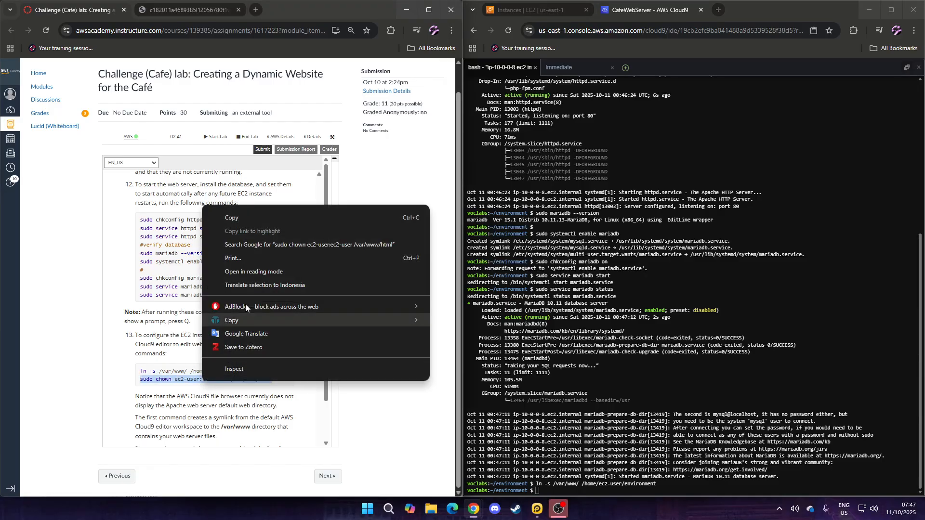
left_click(247, 219)
right_click(715, 469)
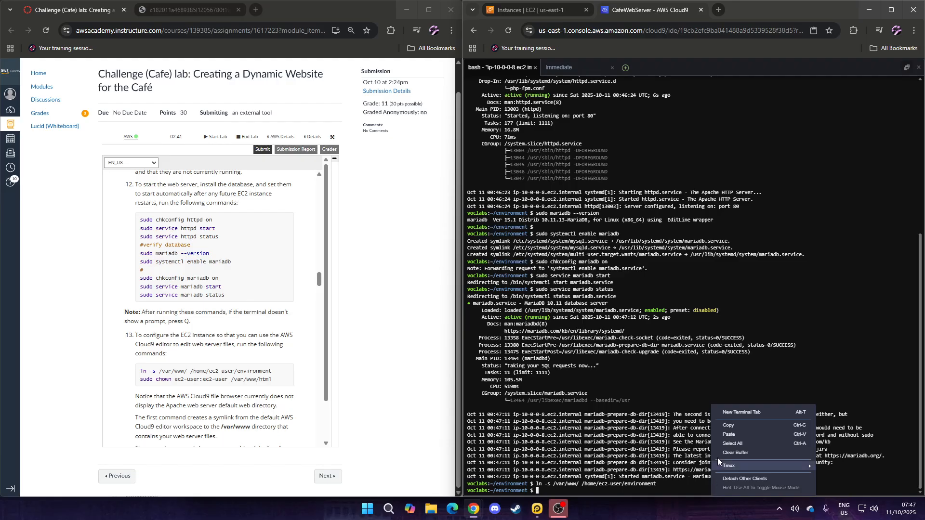
left_click(741, 431)
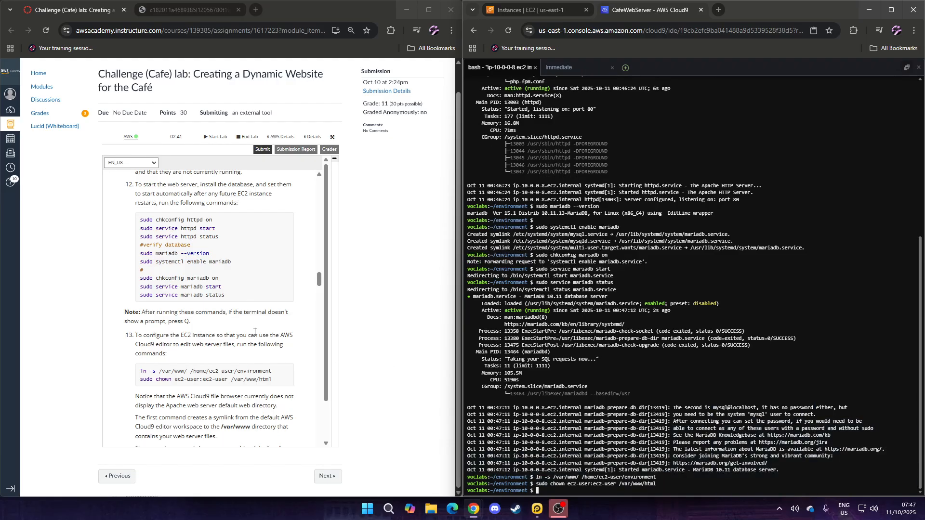
Step: Read instructions 14 to 17 and restore the maximized terminal pane to bring back the Cloud9 file browser and editor
scroll(255, 332, "down", 4)
scroll(252, 328, "up", 1)
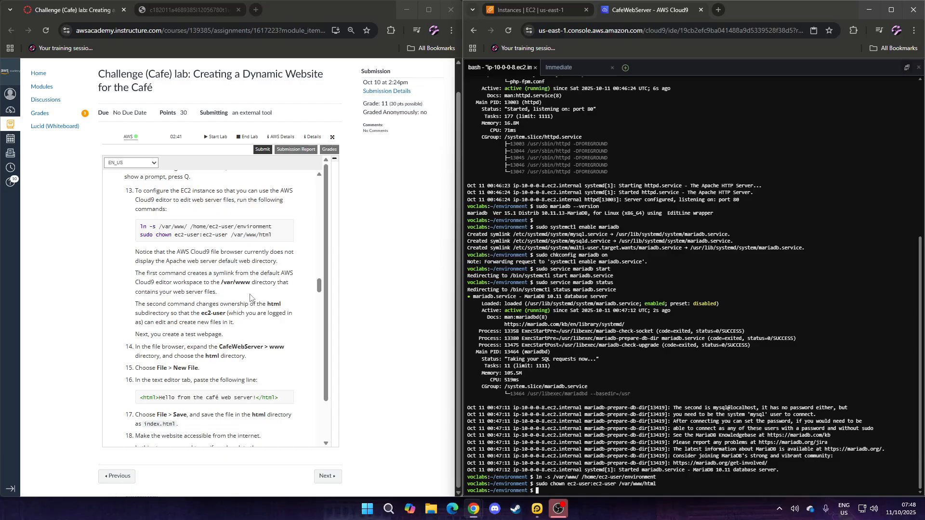
left_click(907, 67)
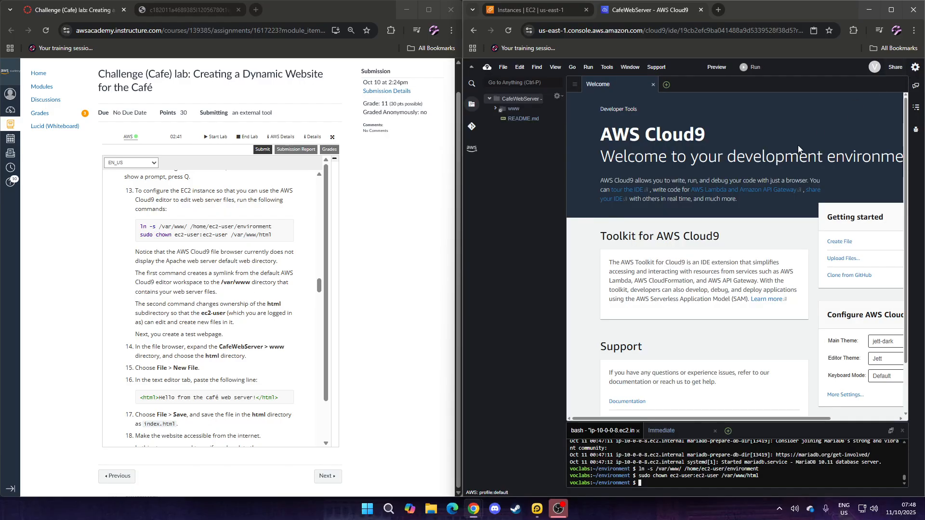
Step: Create a new file named index.html in the www > html directory of the CafeWebServer environment
left_click(496, 109)
left_click(501, 129)
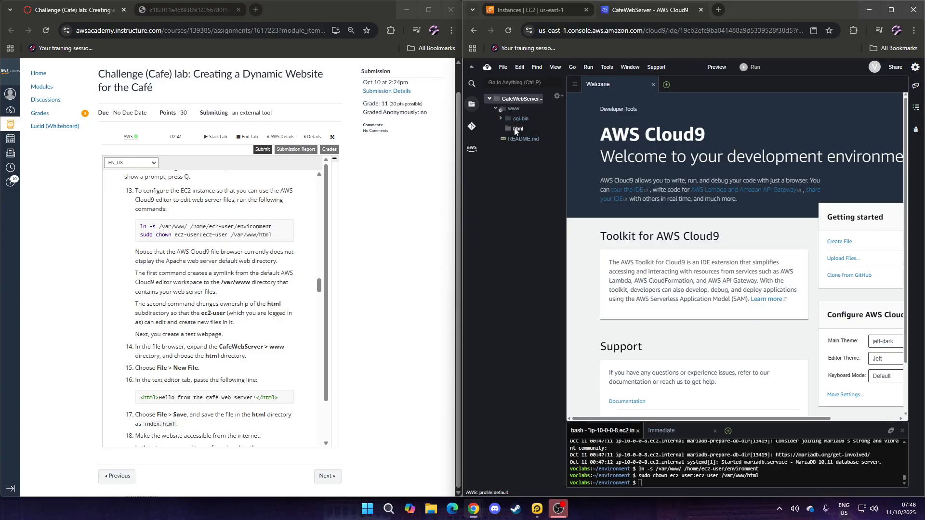
right_click(515, 129)
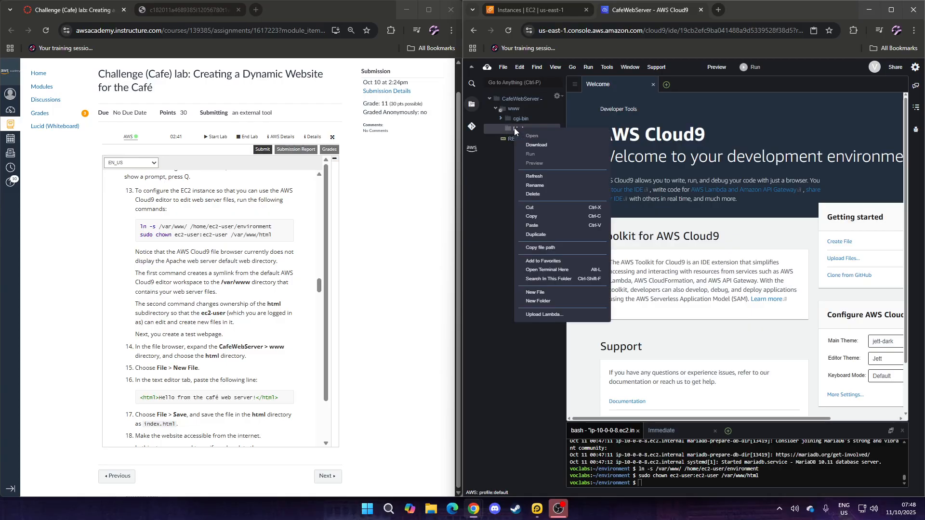
left_click(564, 291)
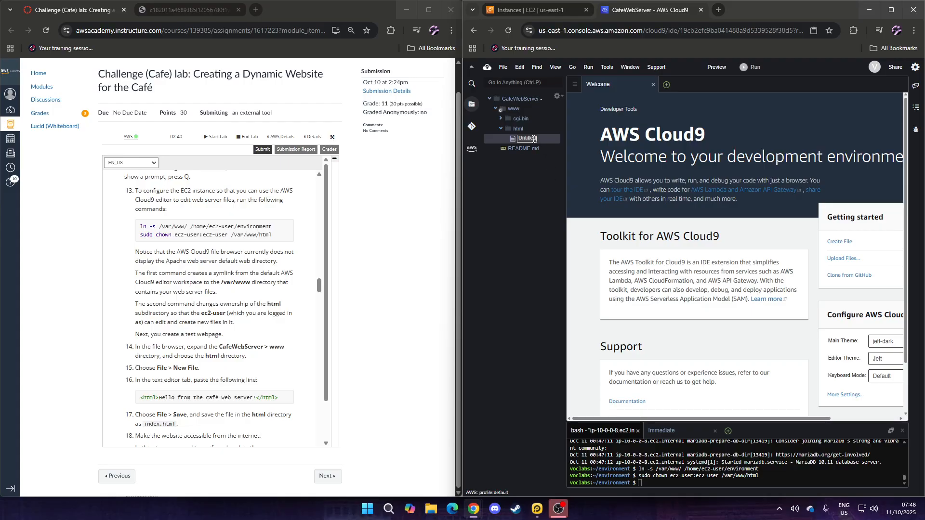
type("index.html")
key("Return")
Step: Copy the line "<html>Hello from the café web server!</html>" from instruction 16 into index.html and save the file
scroll(184, 308, "down", 2)
left_click(183, 310)
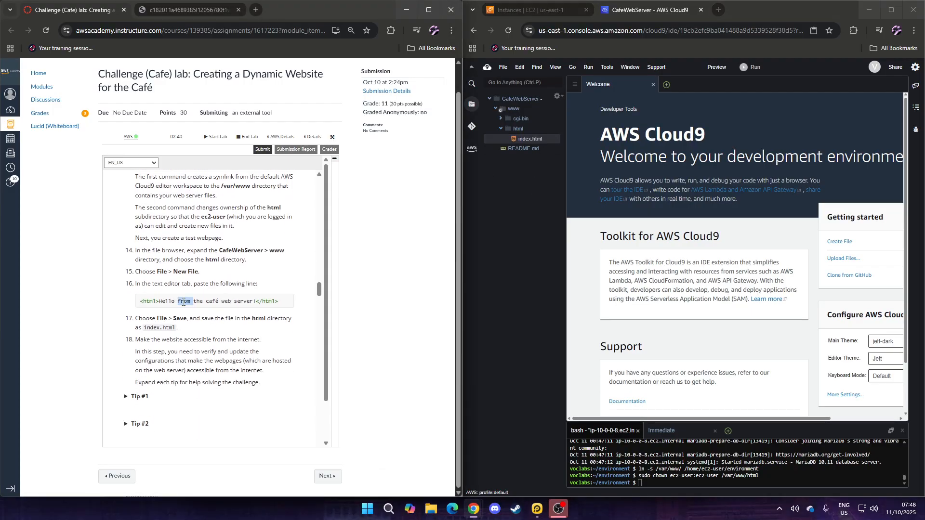
triple_click(183, 301)
right_click(240, 300)
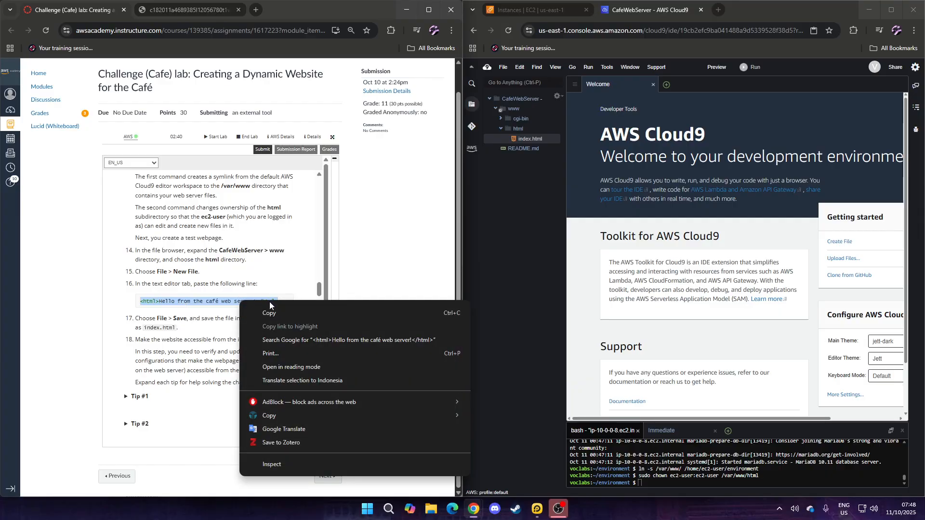
left_click(286, 312)
double_click(530, 139)
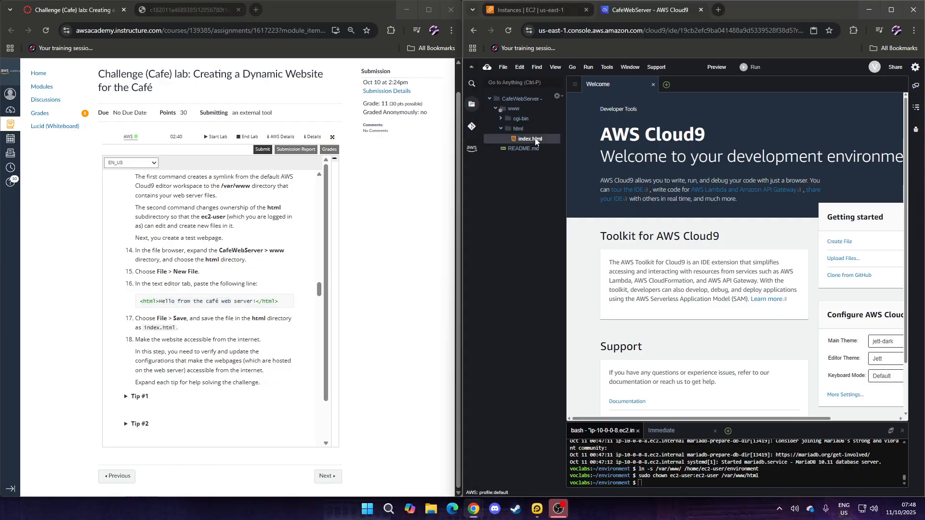
key("ctrl+v")
key("ctrl+s")
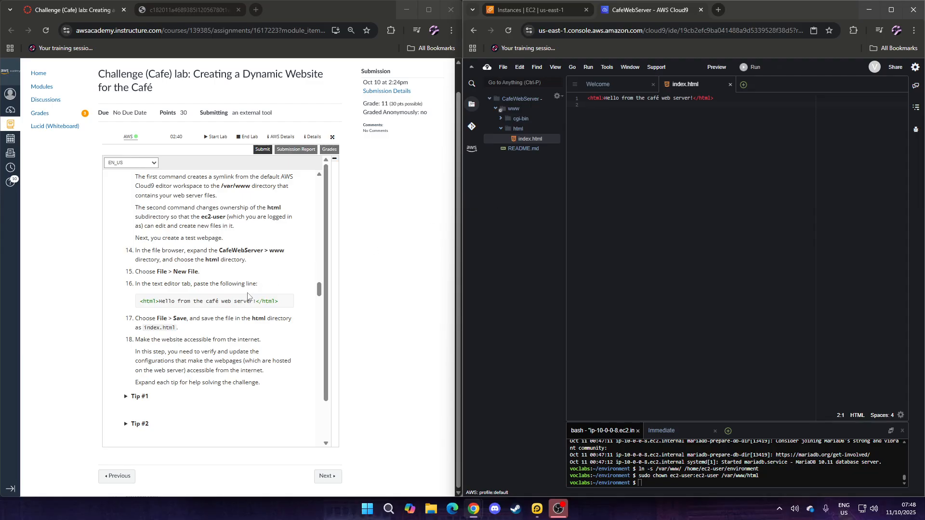
Step: Copy the CafeWebServer instance's public IPv4 address from its EC2 details and load it in a new browser tab to test the webpage
scroll(230, 292, "down", 1)
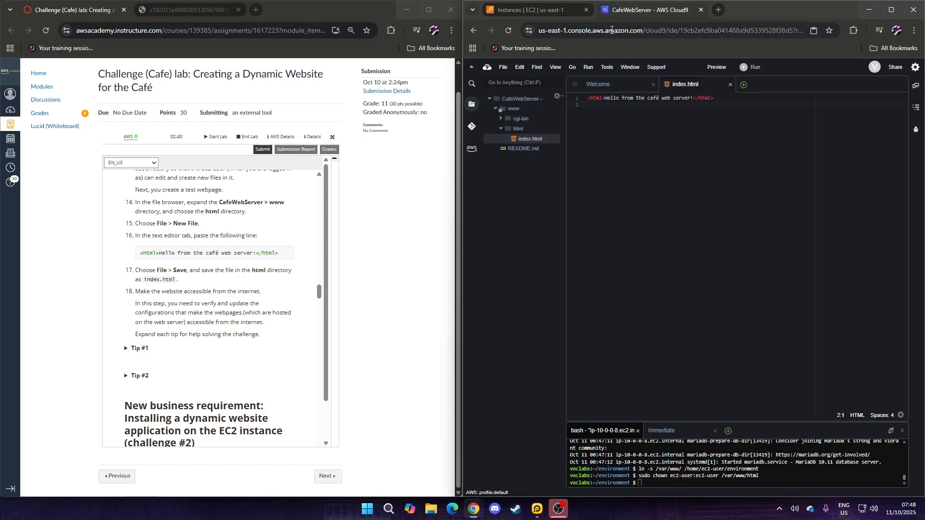
left_click(541, 10)
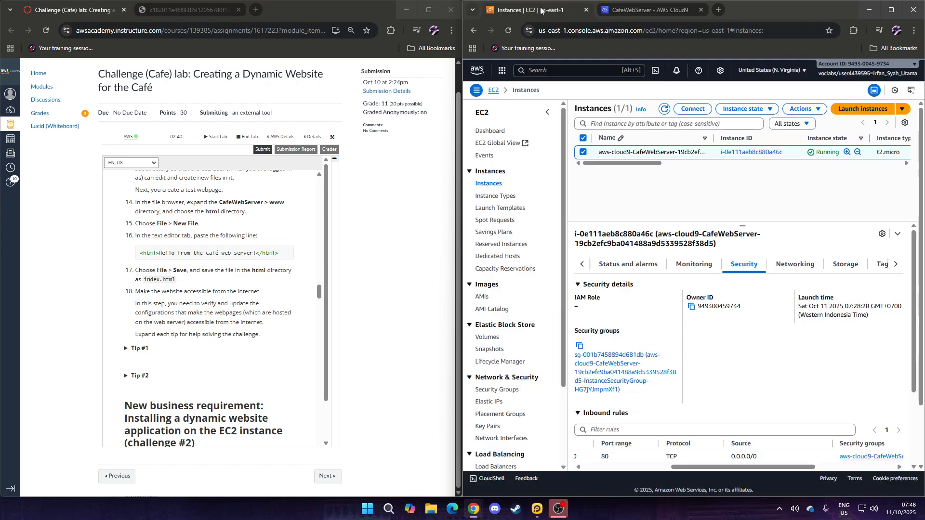
left_click(612, 269)
left_click(611, 265)
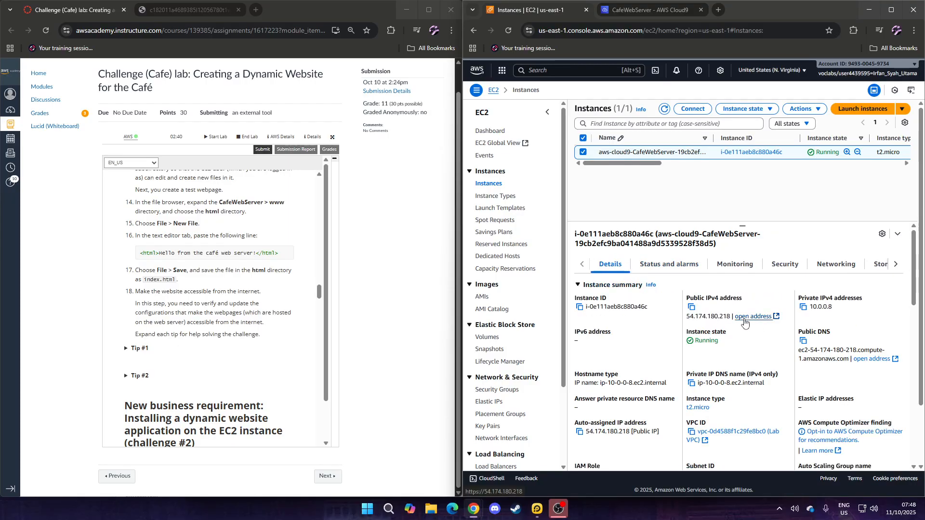
left_click_drag(731, 317, 687, 316)
left_click(692, 307)
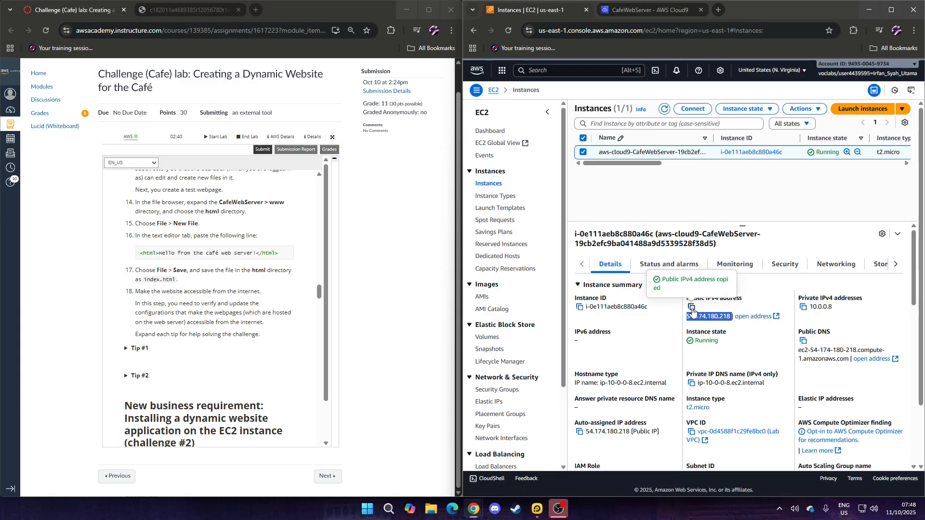
left_click(718, 9)
key("ctrl+v")
left_click(734, 48)
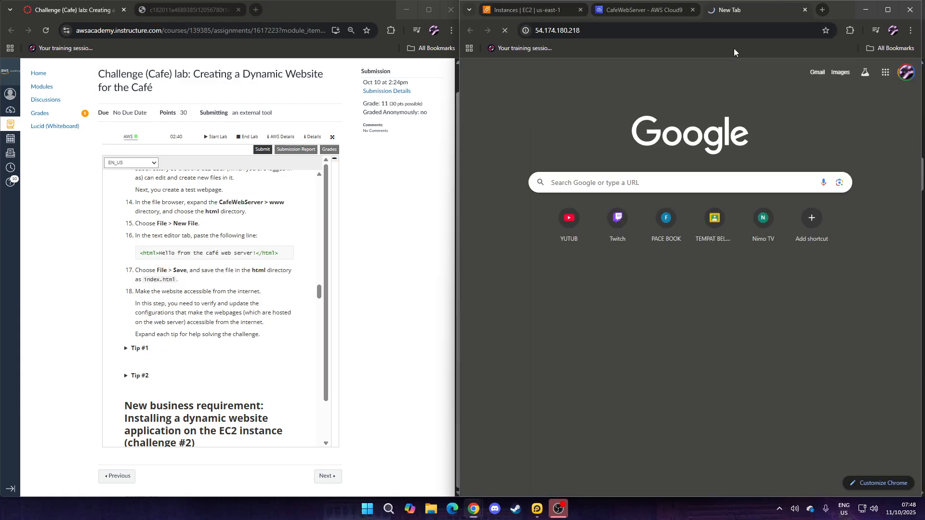
left_click_drag(838, 17, 842, 16)
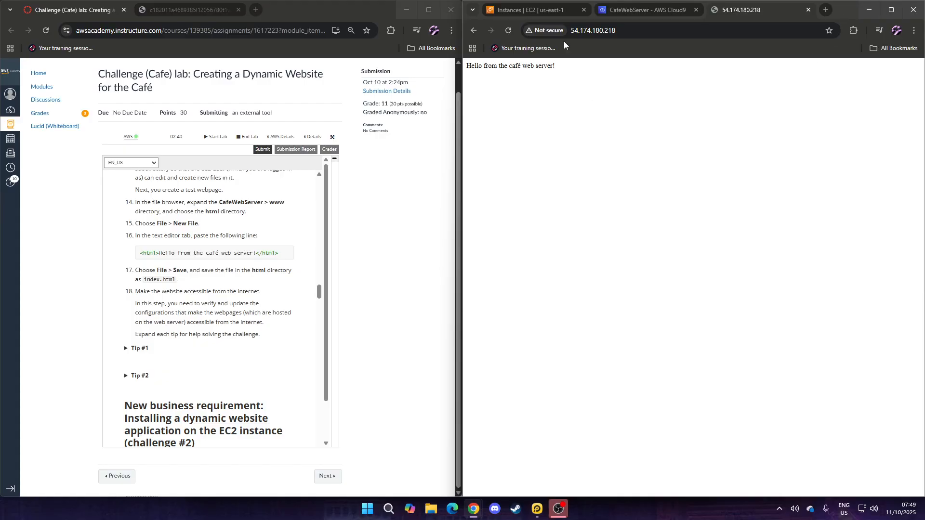
Step: Open the CafeWebServer instance's security group from its security details, and return to the Instances list
left_click(557, 13)
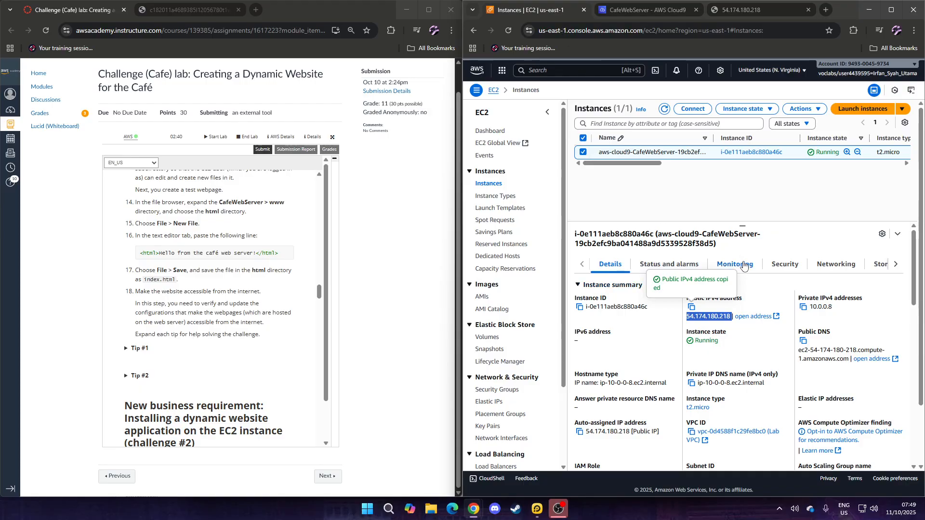
left_click(783, 265)
left_click(654, 356)
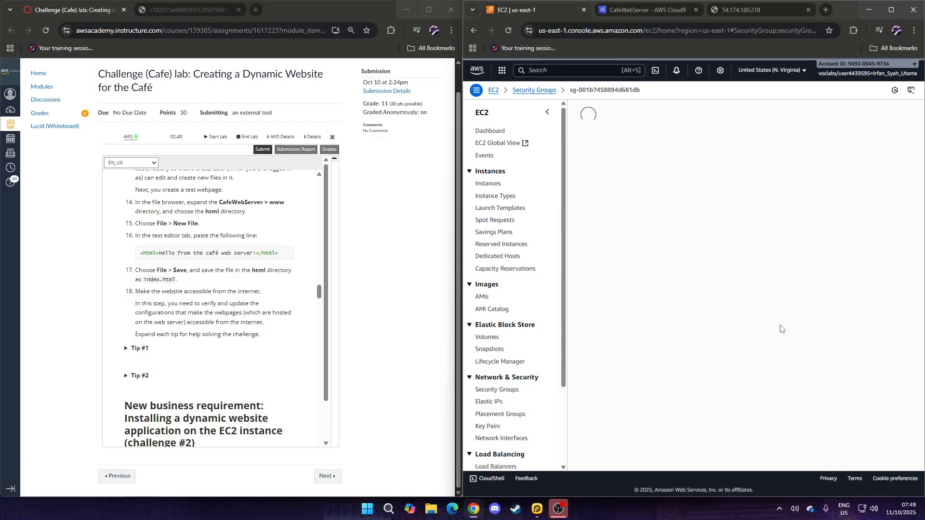
left_click_drag(718, 402, 696, 415)
left_click(473, 32)
Step: Maximize the Cloud9 terminal pane and run "cd ~/environment" from instruction 19 of Task 4
scroll(304, 205, "down", 4)
scroll(232, 303, "down", 2)
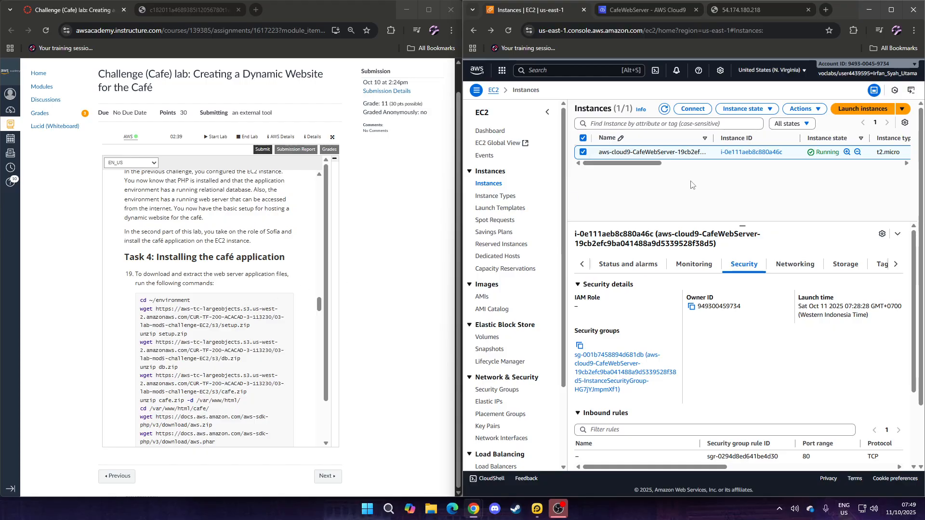
left_click(646, 11)
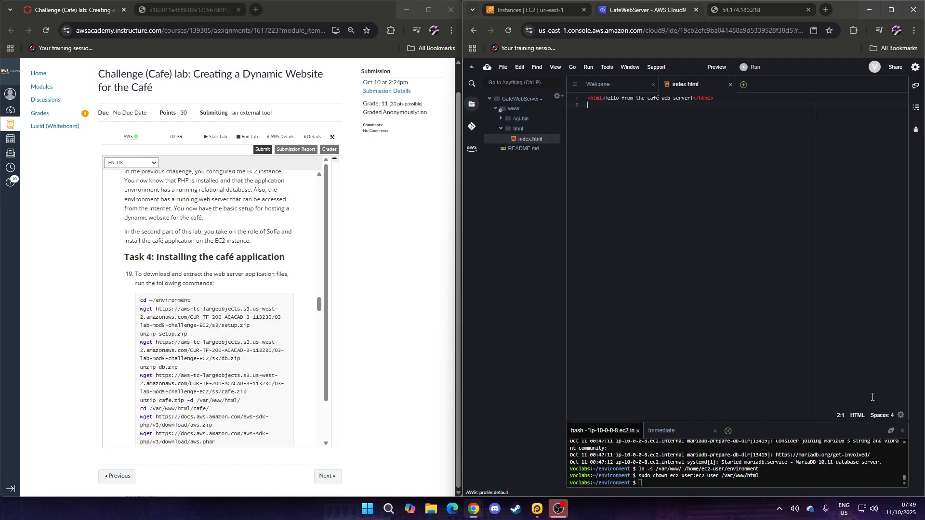
left_click(891, 431)
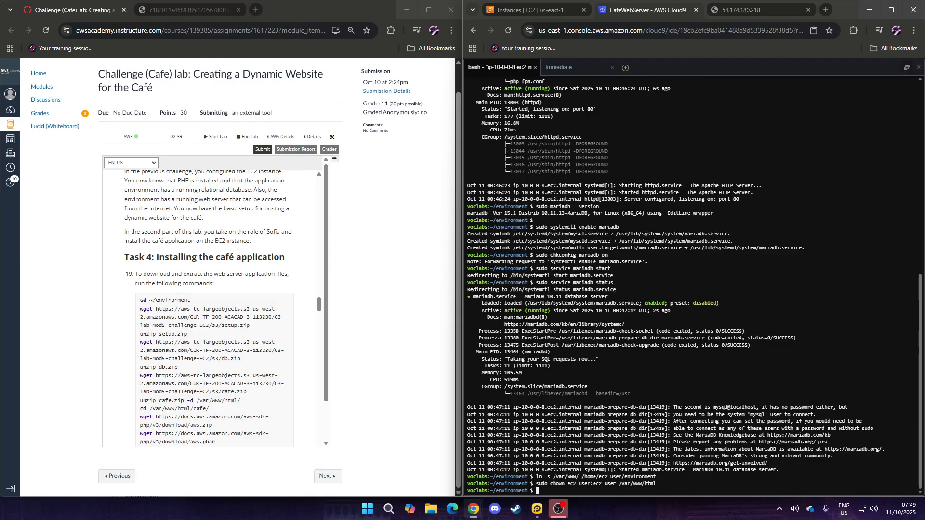
left_click_drag(139, 301, 208, 301)
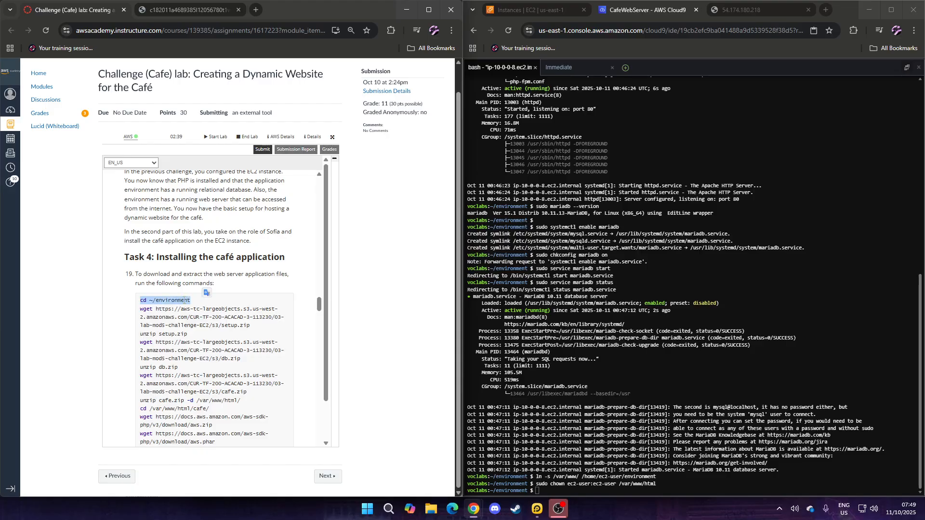
left_click(712, 481)
right_click(711, 484)
left_click(664, 487)
right_click(664, 487)
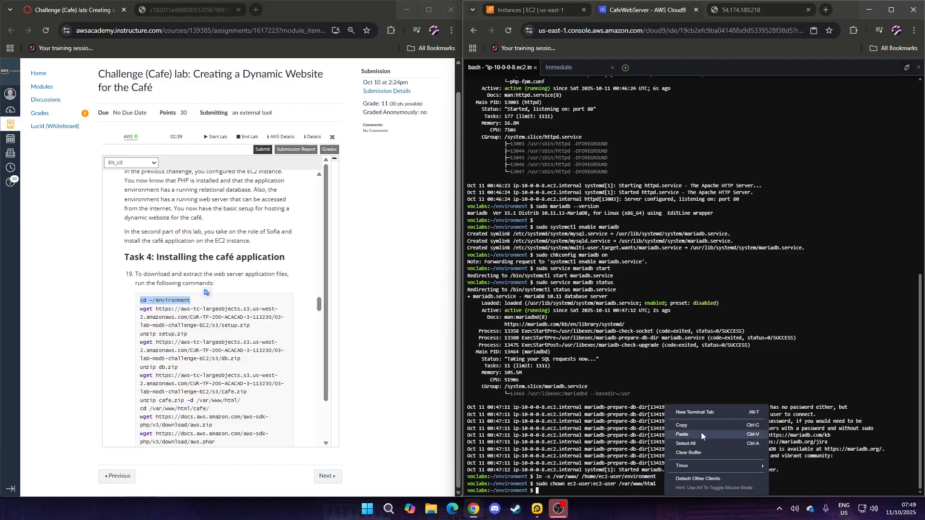
left_click(682, 434)
key("Return")
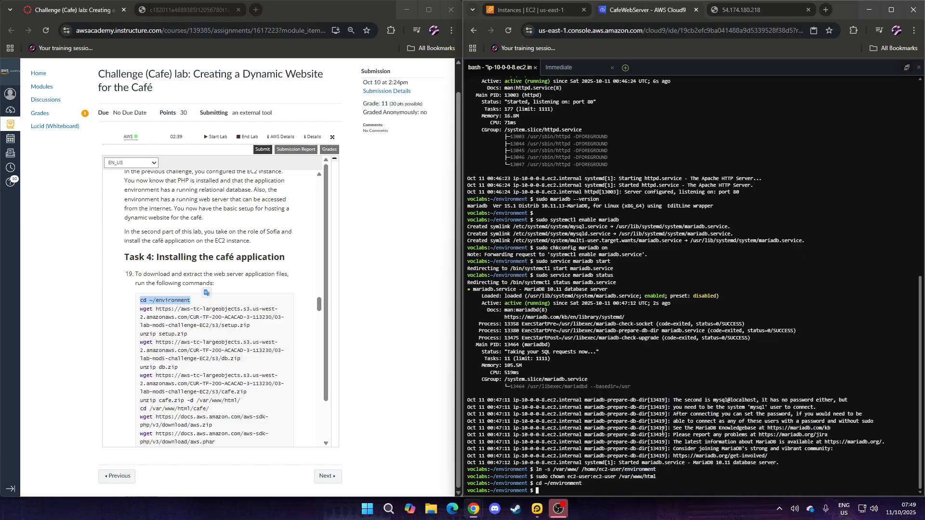
Step: Download setup.zip by pasting its wget and unzip commands from instruction 19 into the terminal
left_click_drag(140, 309, 188, 334)
right_click(185, 313)
left_click(207, 323)
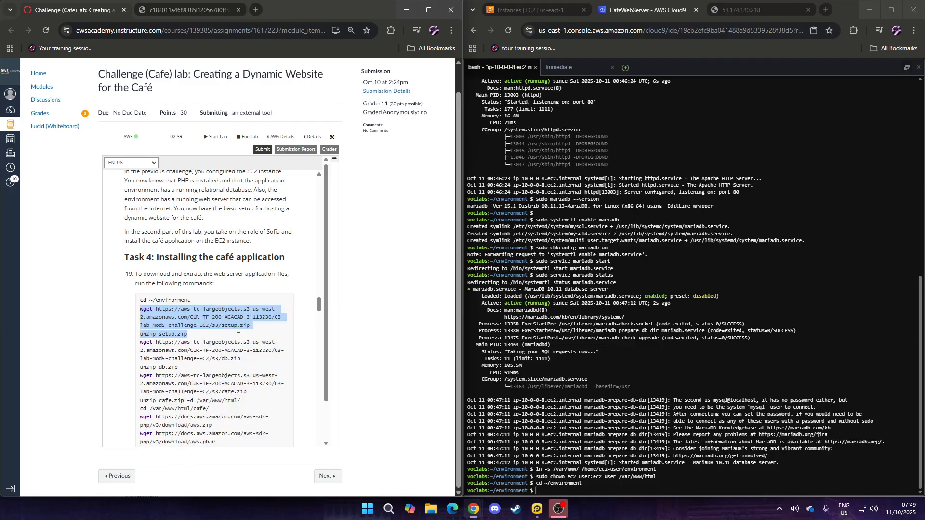
right_click(611, 488)
left_click(644, 434)
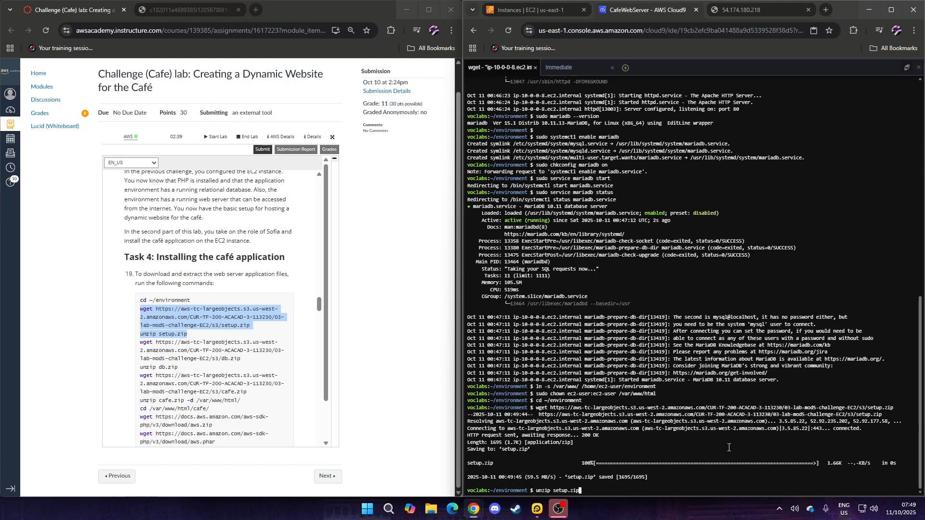
Step: Clear the pending unzip command from the prompt and list the environment directory's contents with "ls"
key("BackSpace")
key("BackSpace")
key("BackSpace")
key("BackSpace")
key("BackSpace")
key("BackSpace")
key("BackSpace")
key("BackSpace")
key("BackSpace")
key("BackSpace")
key("BackSpace")
key("BackSpace")
key("BackSpace")
key("BackSpace")
key("BackSpace")
type("ls")
key("Return")
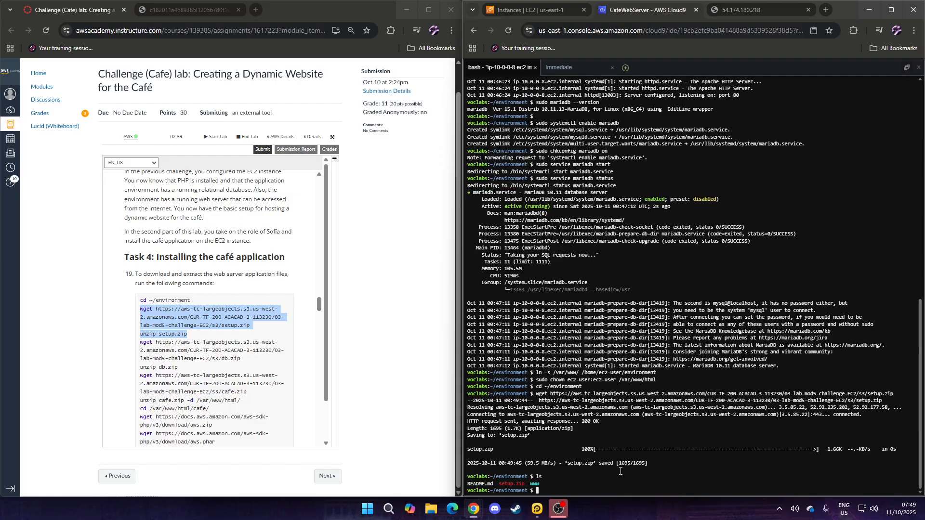
Step: Extract the setup archive with "unzip setup.zip" and list the directory again with "ls"
type("unzip set")
key("Tab")
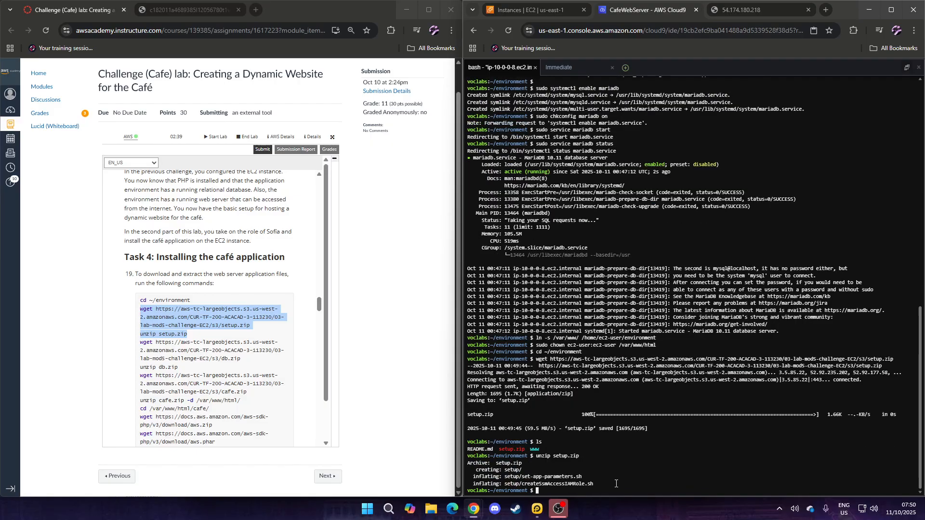
type("ls")
key("Return")
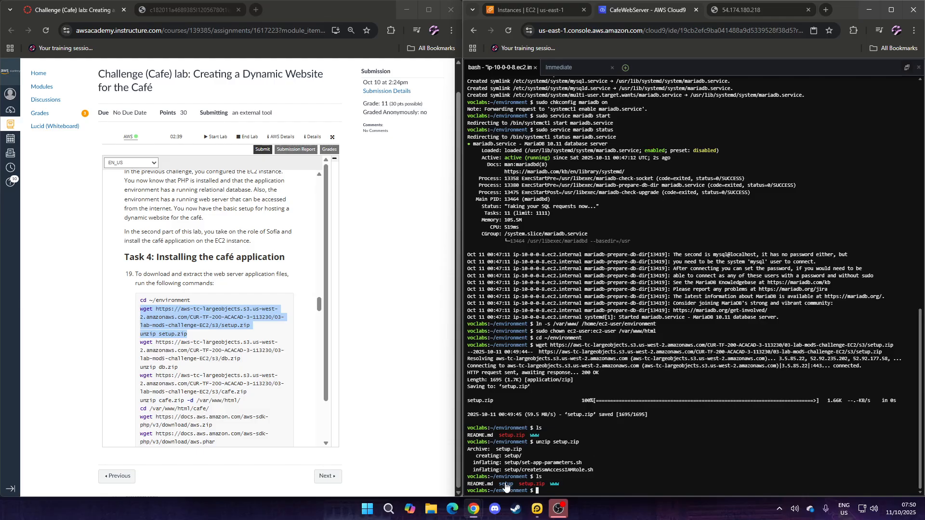
Step: Download and extract db.zip by running its wget and "unzip db.zip" commands from instruction 19 in the terminal
left_click_drag(141, 342, 186, 371)
right_click(171, 348)
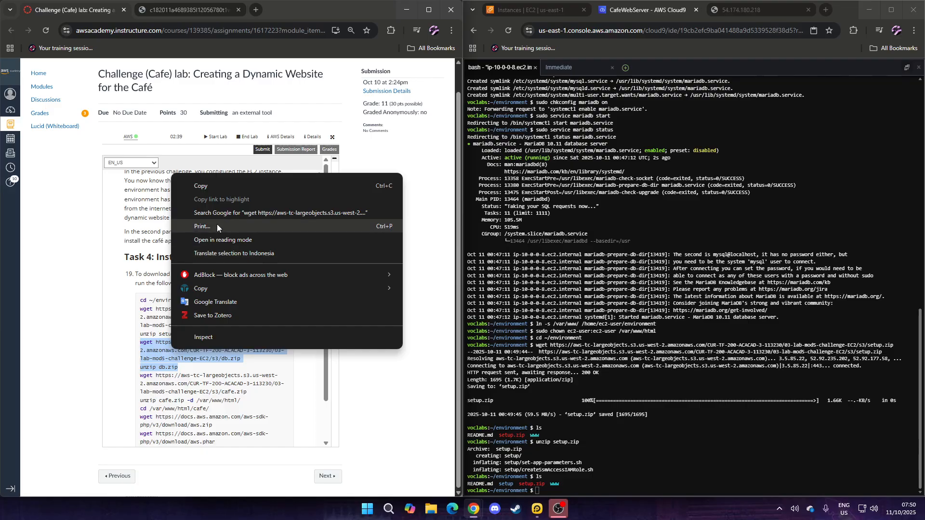
left_click(192, 186)
left_click(661, 448)
right_click(660, 448)
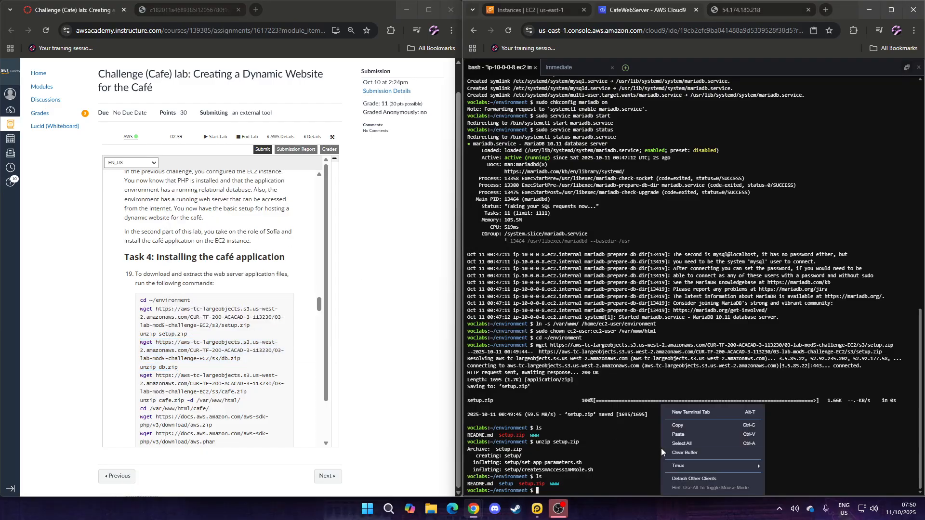
left_click(698, 436)
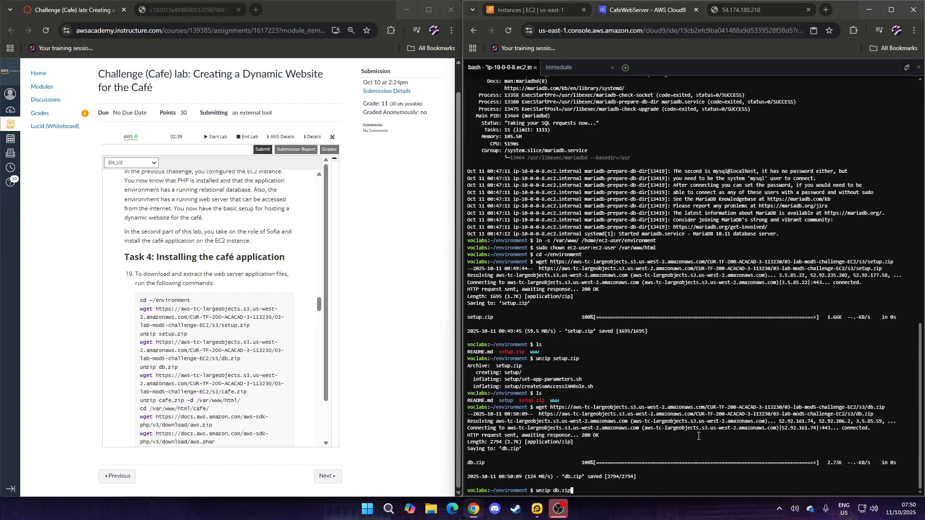
key("Return")
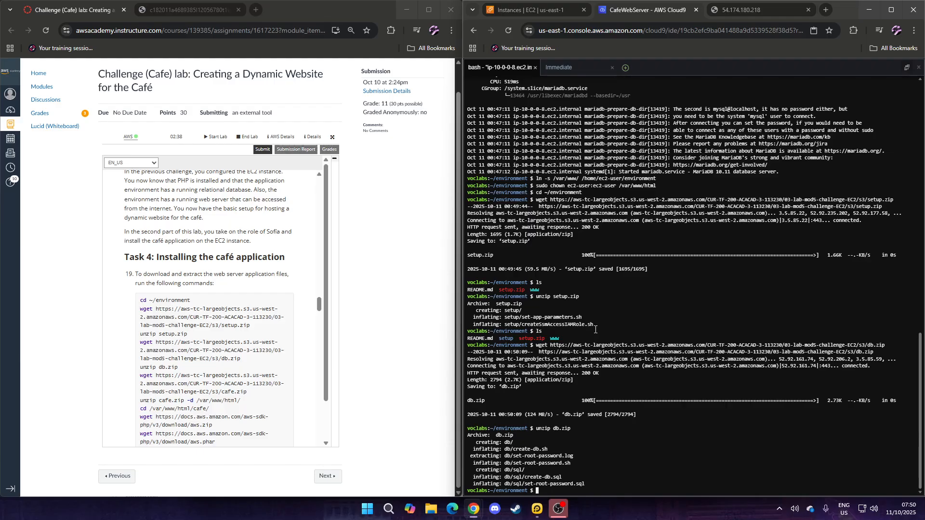
Step: Download cafe.zip with its wget command from instruction 19 and extract it with "unzip cafe.zip -d /var/www/html/"
scroll(201, 366, "down", 1)
left_click_drag(140, 328, 250, 350)
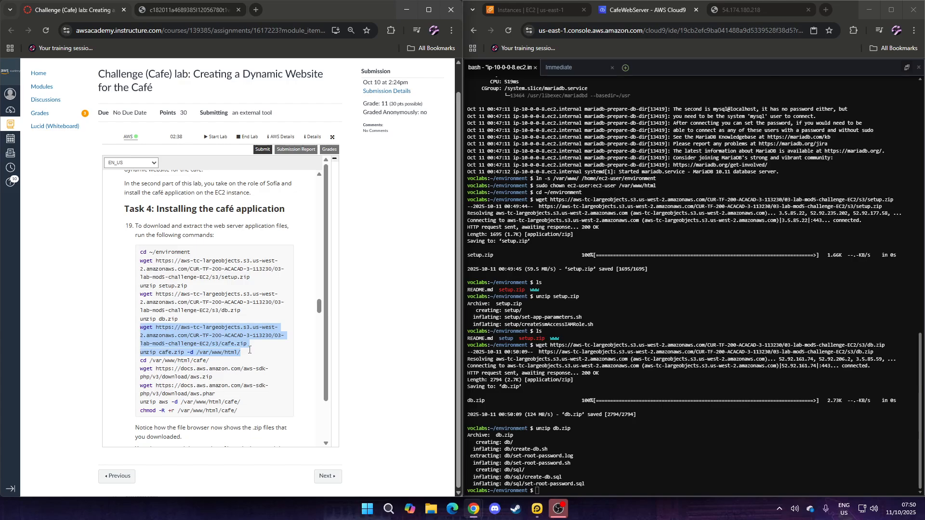
right_click(250, 350)
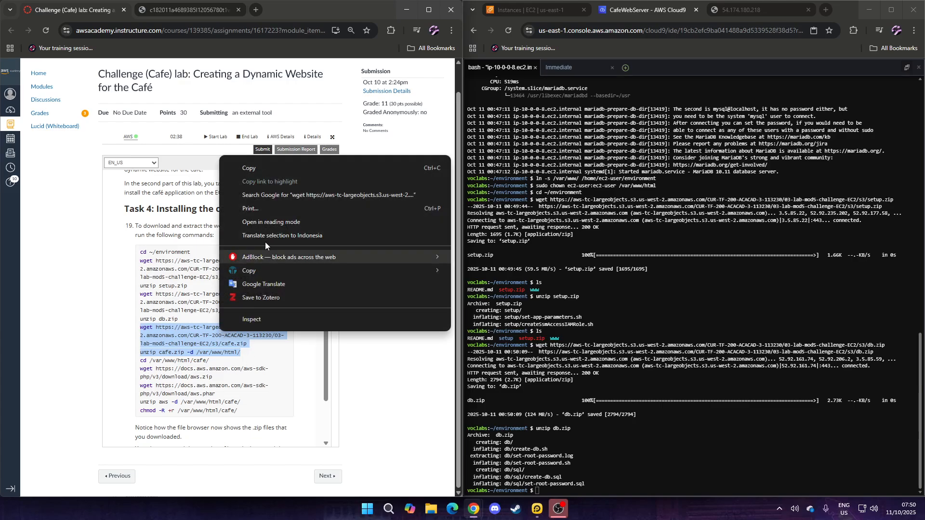
left_click(293, 167)
right_click(643, 436)
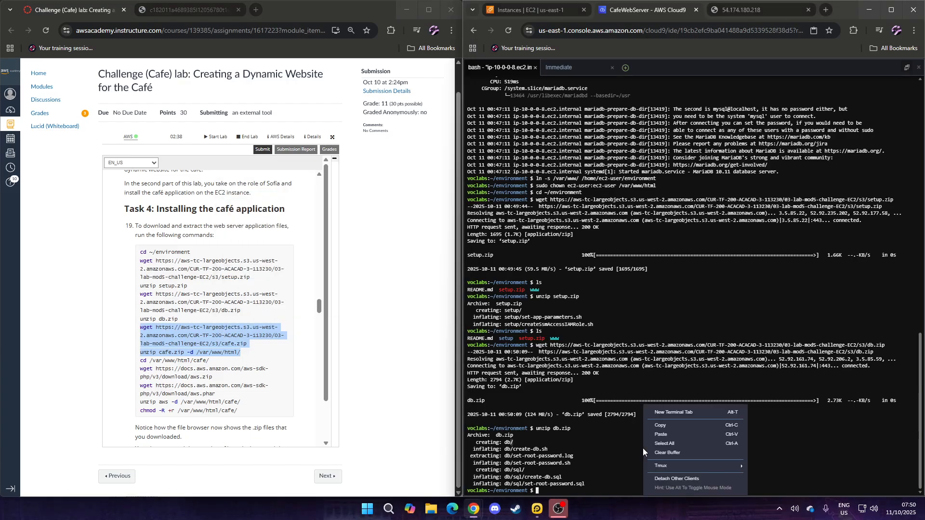
left_click(669, 438)
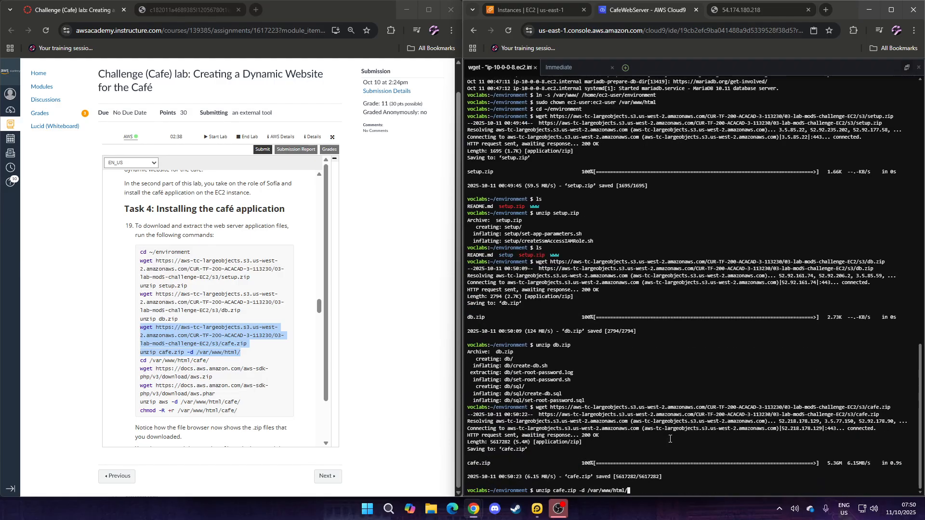
key("Return")
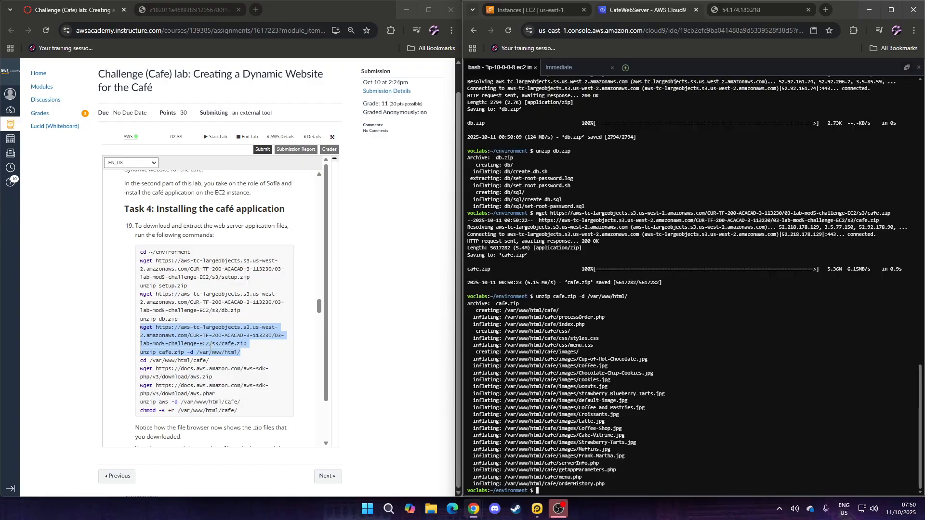
Step: Change the terminal's working directory with the "cd /var/www/html/cafe/" command from instruction 19
left_click_drag(142, 360, 210, 361)
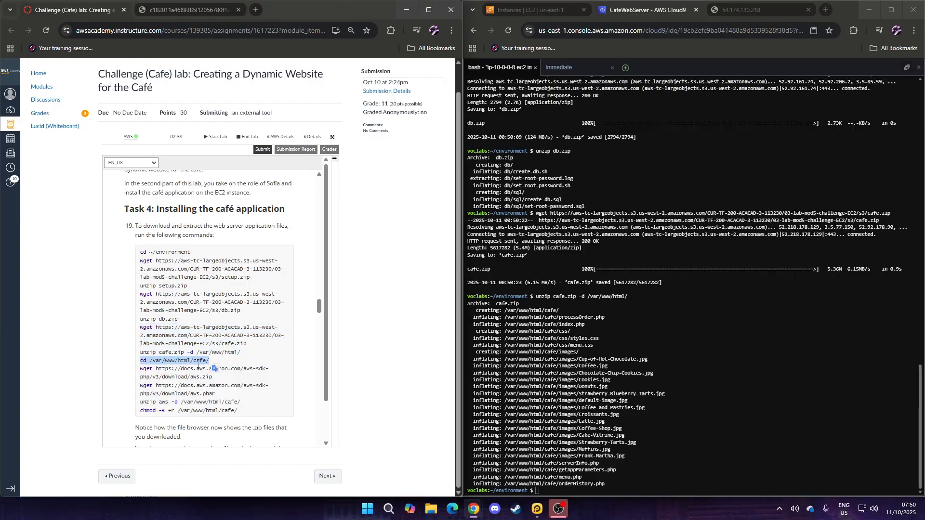
right_click(198, 363)
left_click(261, 205)
double_click(261, 206)
right_click(701, 396)
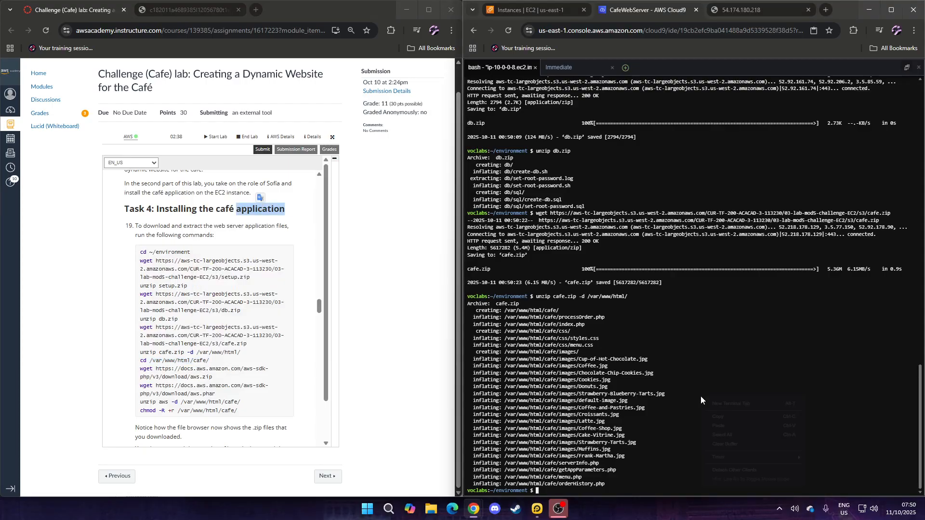
left_click(719, 426)
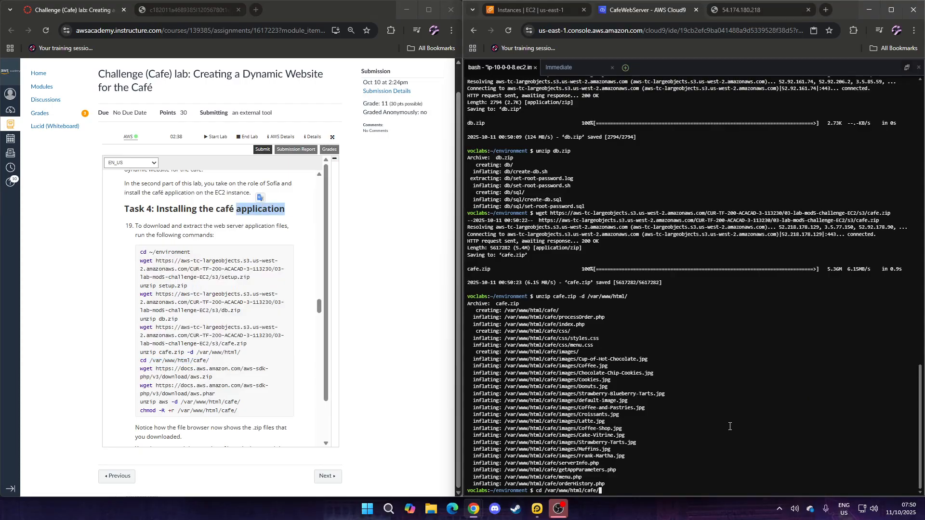
key("Return")
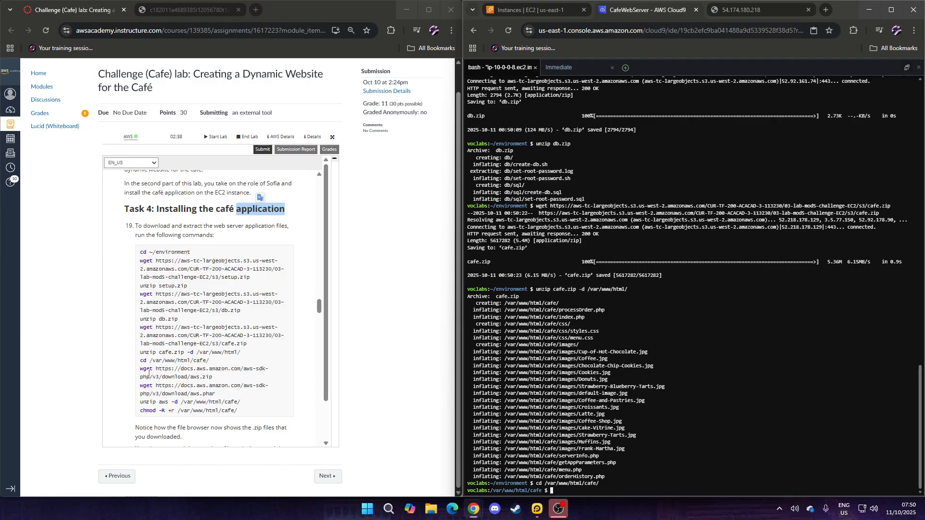
left_click_drag(140, 369, 213, 378)
left_click(178, 372)
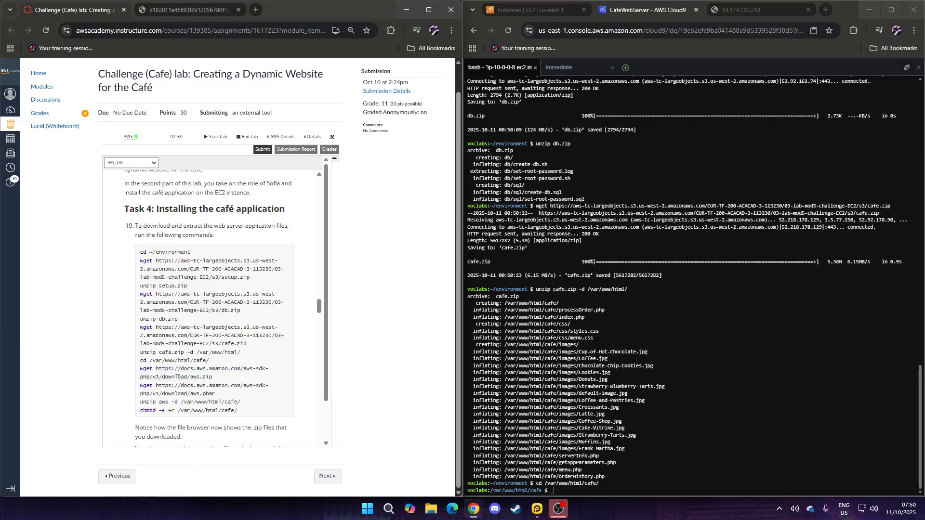
left_click_drag(140, 370, 213, 378)
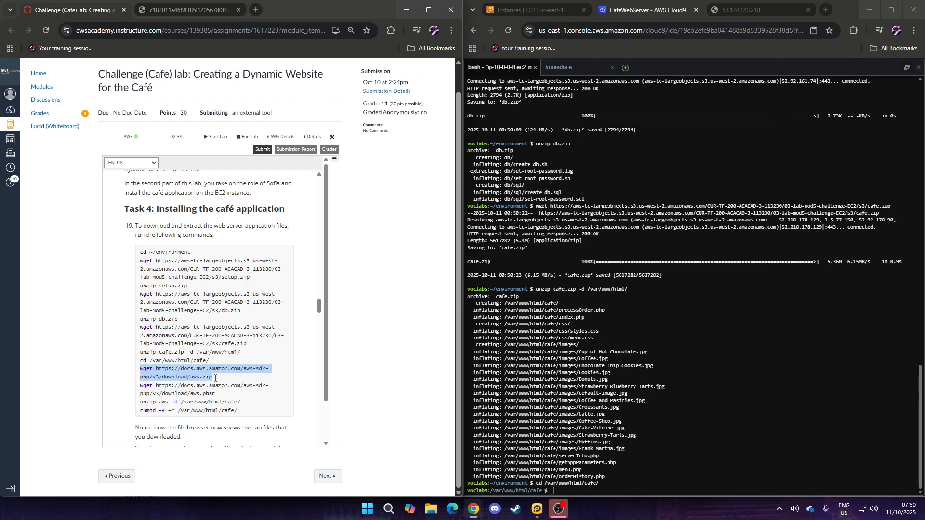
right_click(193, 374)
left_click(255, 215)
left_click(697, 448)
right_click(698, 448)
right_click(708, 447)
left_click(585, 453)
right_click(179, 367)
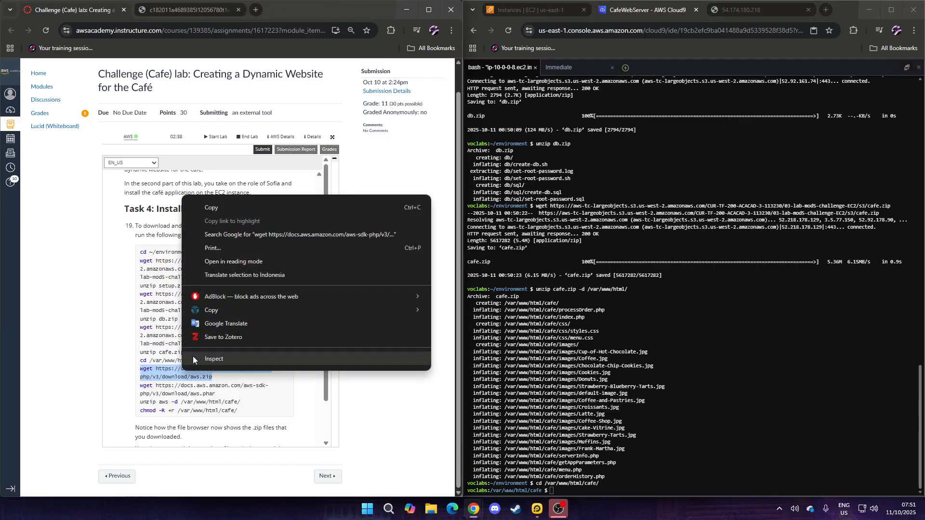
left_click(225, 214)
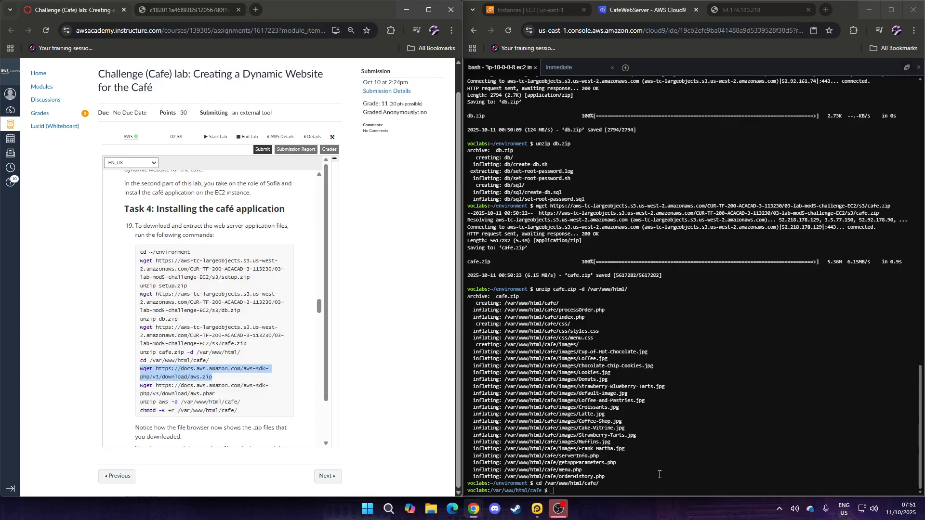
left_click(668, 485)
right_click(669, 488)
left_click(698, 439)
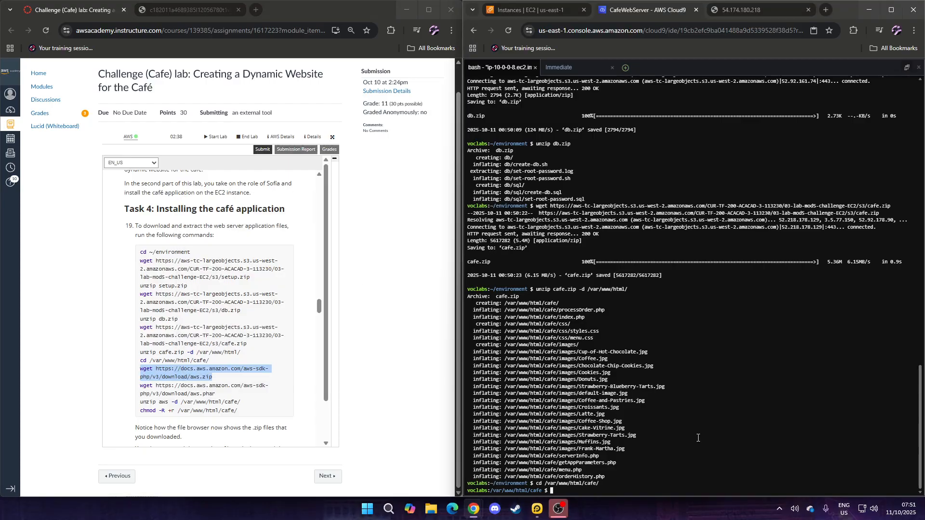
key("Return")
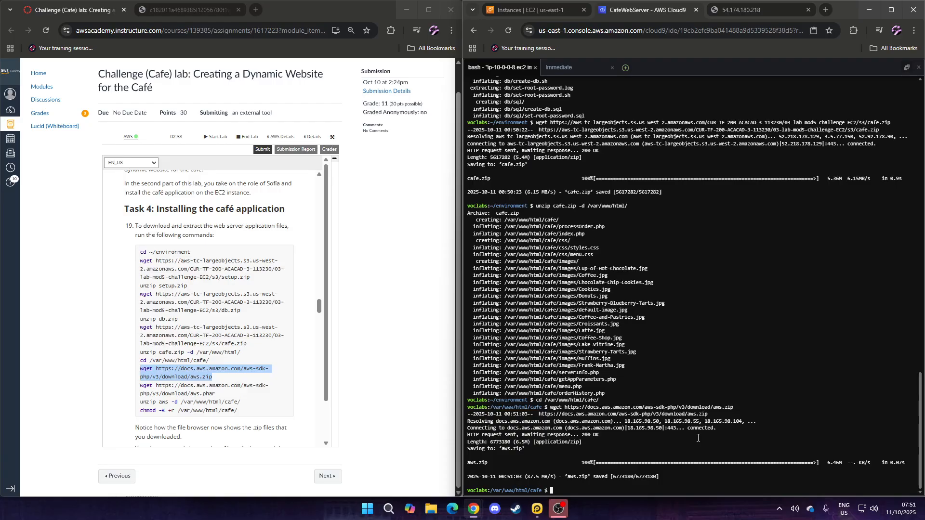
Step: Run the last three commands of instruction 19: the aws.phar wget, "unzip aws -d /var/www/html/cafe/" and "chmod -R +r /var/www/html/cafe/"
left_click_drag(141, 387, 216, 394)
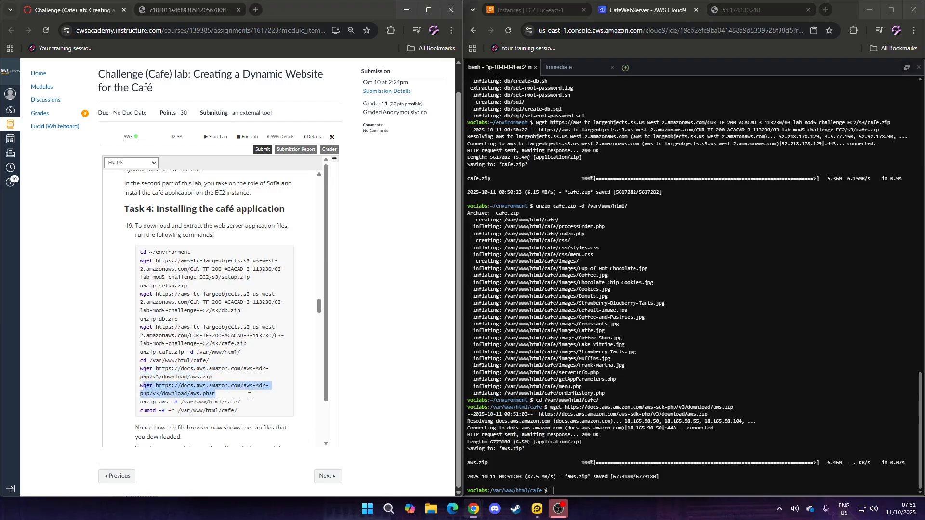
left_click_drag(140, 386, 239, 412)
right_click(167, 382)
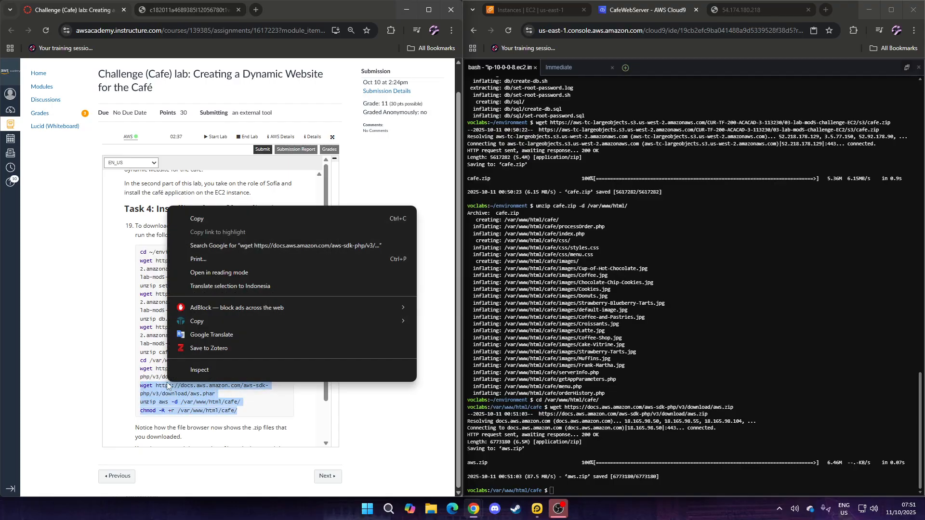
left_click(226, 218)
right_click(669, 413)
left_click(645, 434)
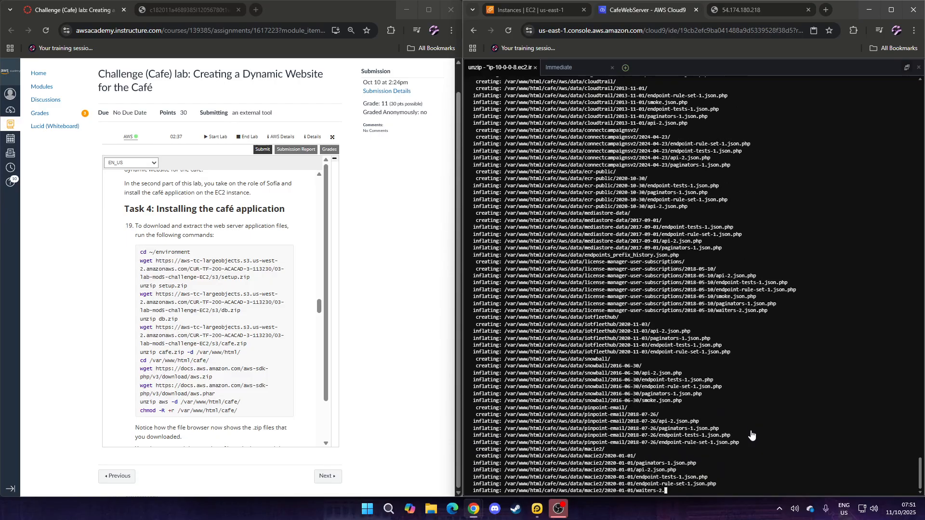
scroll(199, 357, "down", 1)
scroll(199, 356, "down", 3)
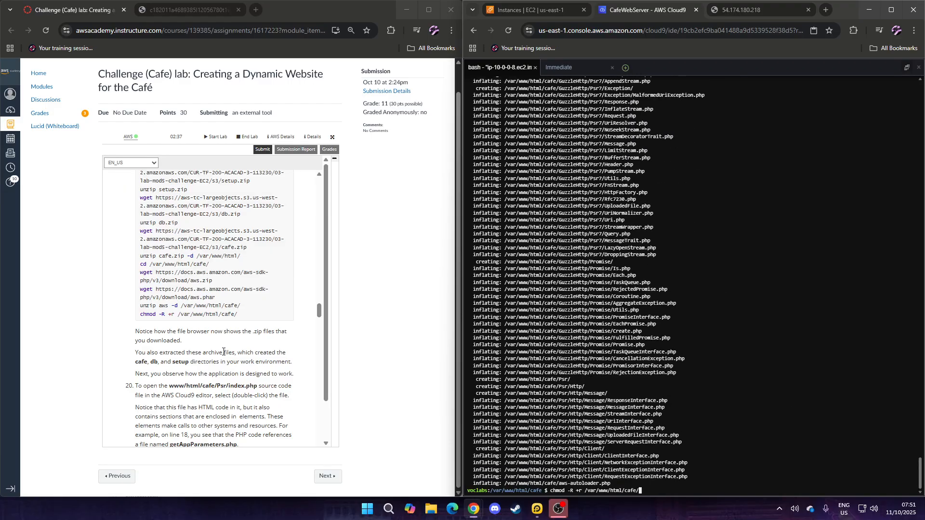
key("Return")
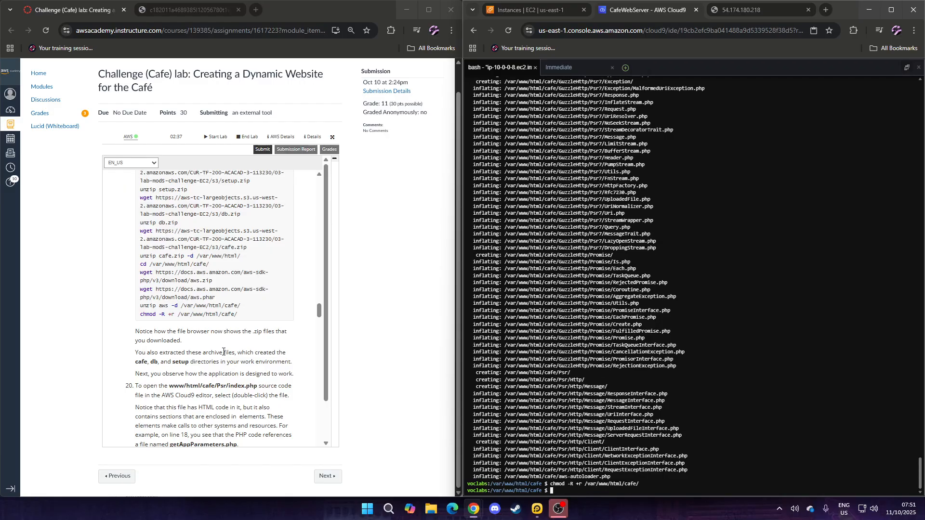
Step: Examine the terminal's extraction output for the AWS SDK archive, back down to the current prompt
scroll(525, 261, "up", 10)
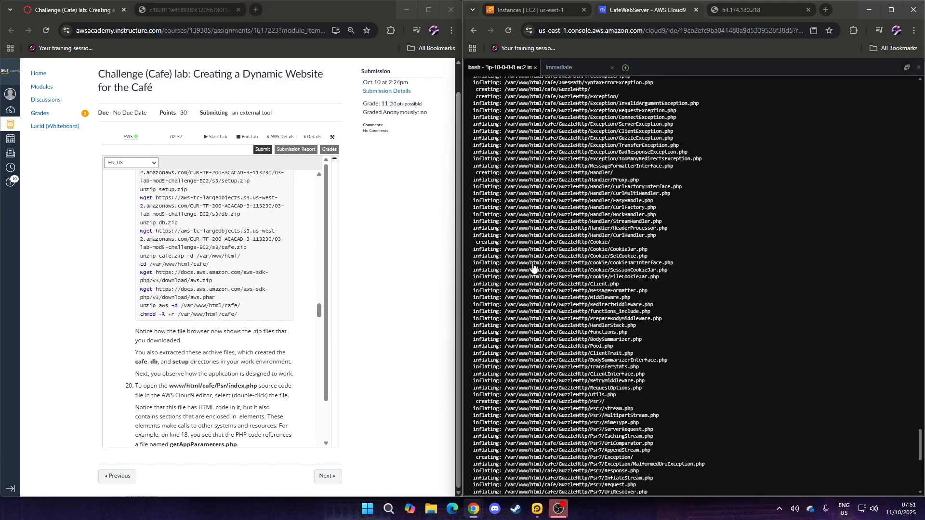
scroll(544, 258, "up", 10)
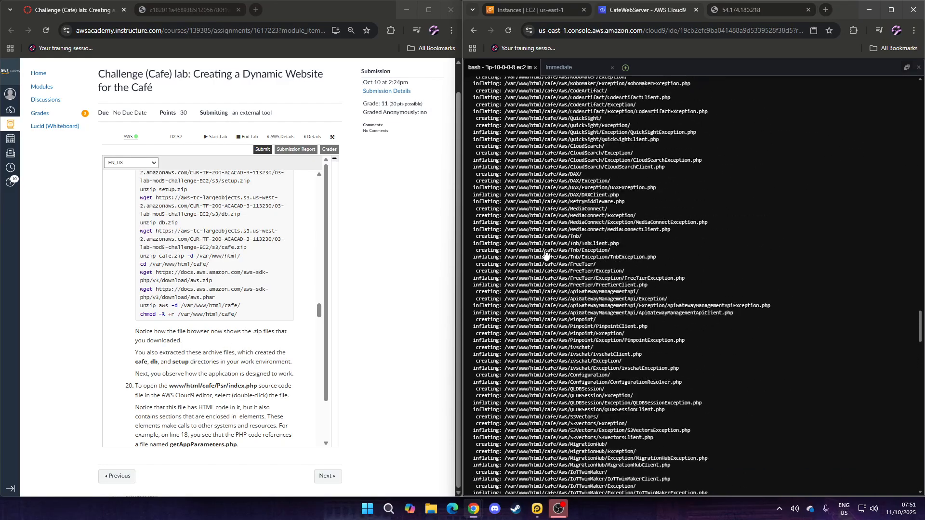
scroll(545, 254, "up", 10)
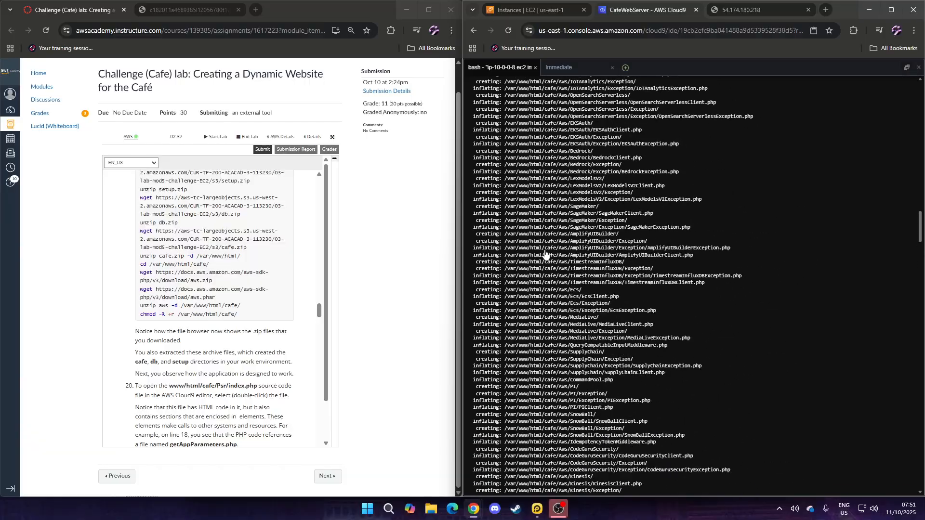
scroll(545, 255, "up", 10)
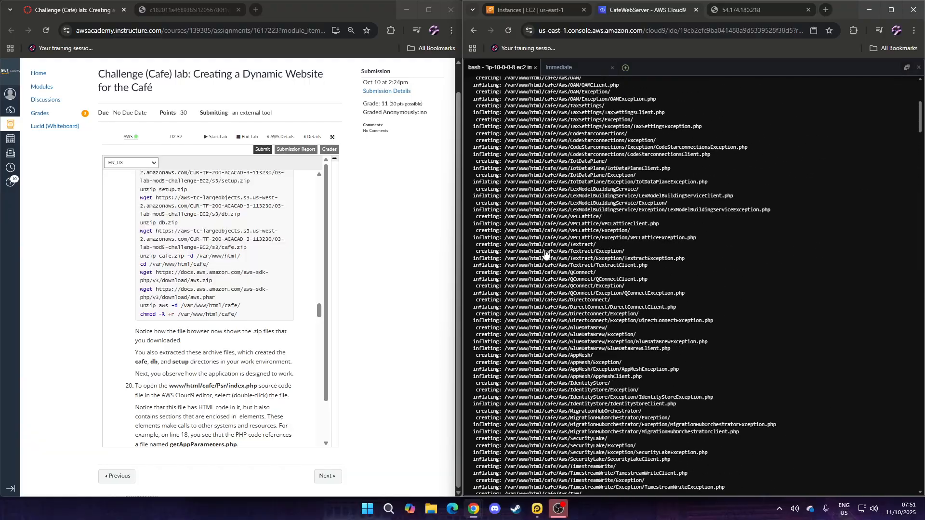
scroll(547, 260, "down", 20)
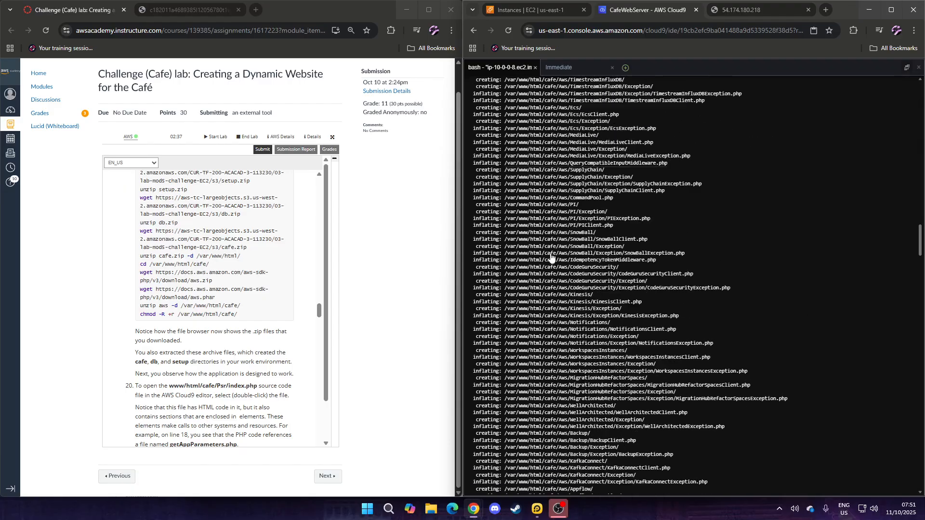
scroll(548, 267, "down", 3)
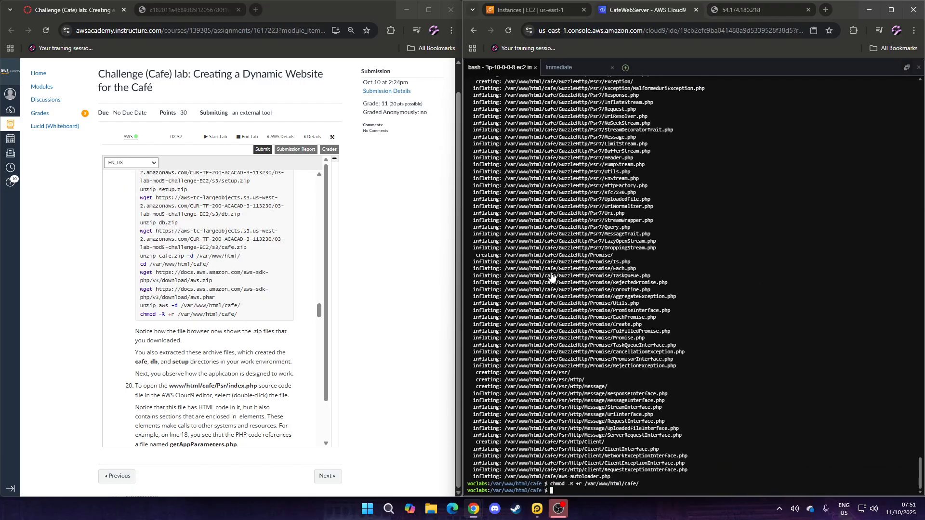
Step: Reload the café web server's test page at 54.174.180.218 and return to the Cloud9 environment
scroll(205, 307, "down", 2)
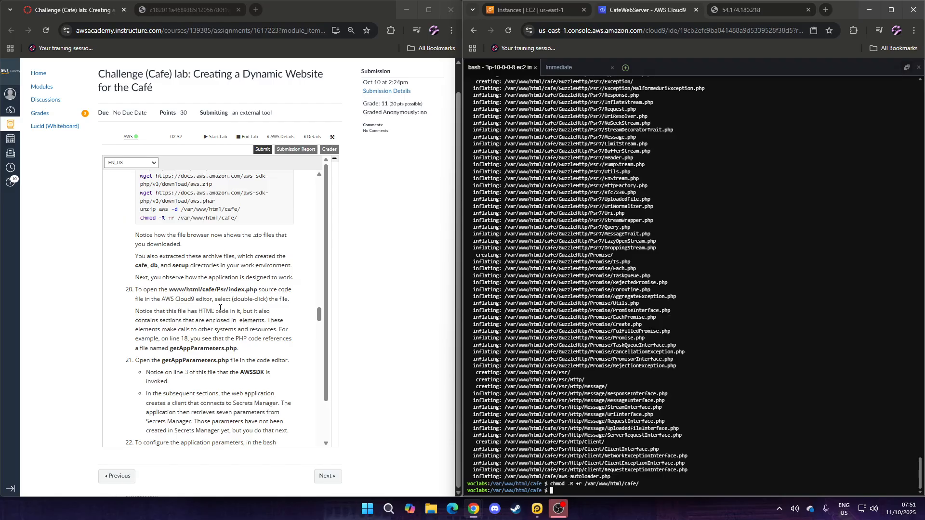
left_click(732, 6)
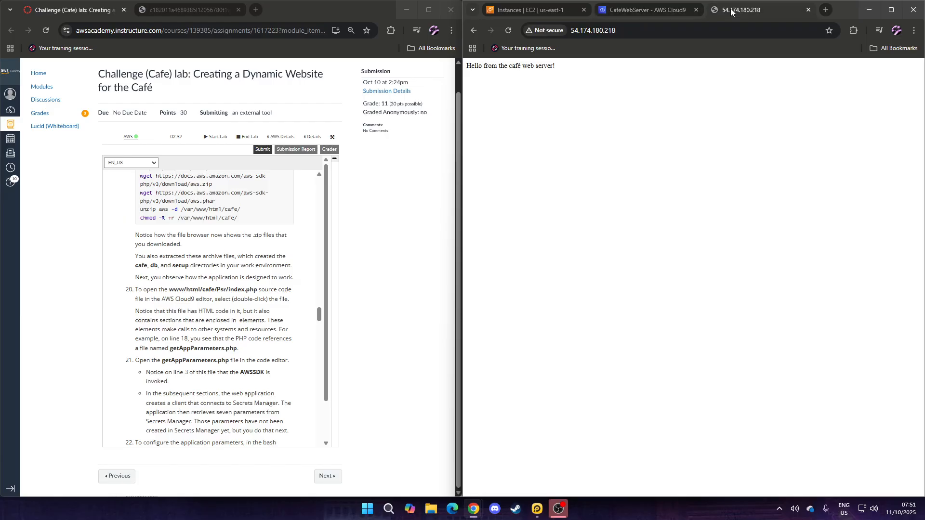
left_click(508, 30)
left_click(630, 11)
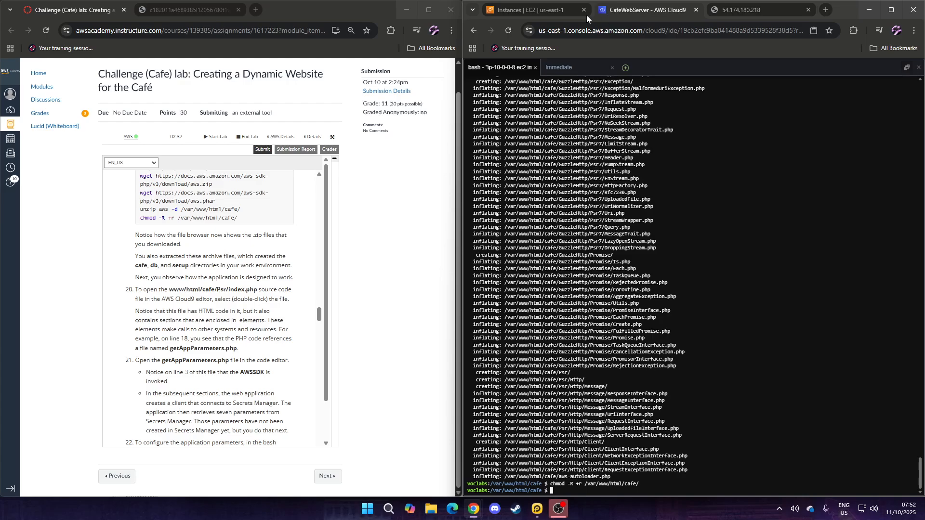
Step: Restore the maximized terminal pane to its normal size and expand the www/html/cafe folder in the file tree
scroll(212, 309, "down", 1)
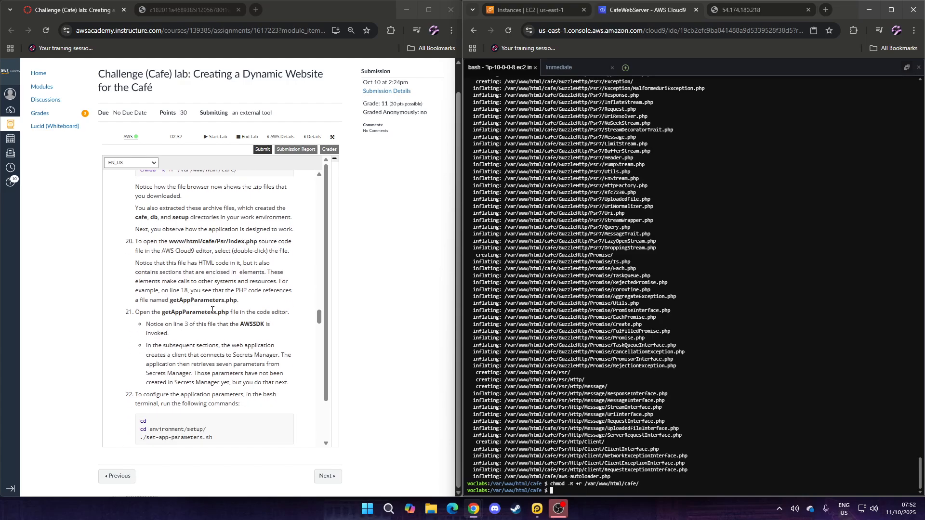
scroll(212, 310, "down", 2)
scroll(593, 191, "up", 3)
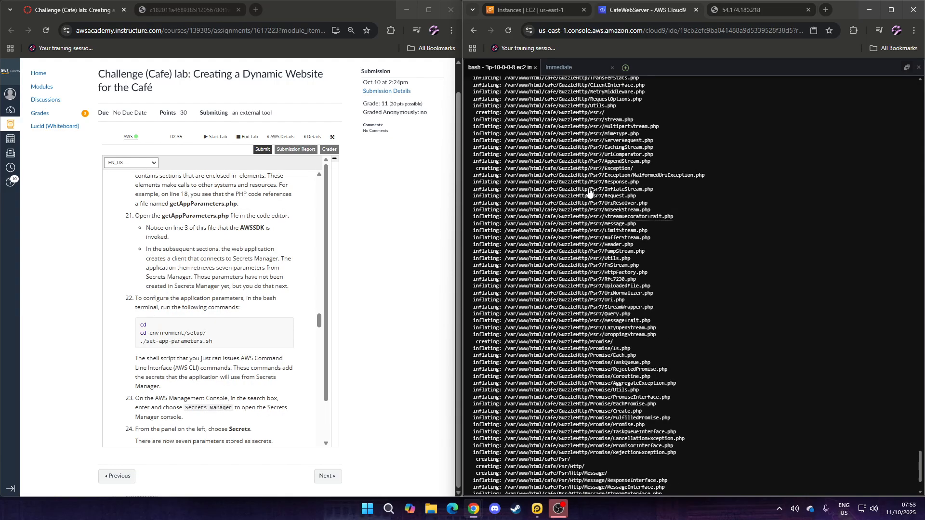
left_click(904, 68)
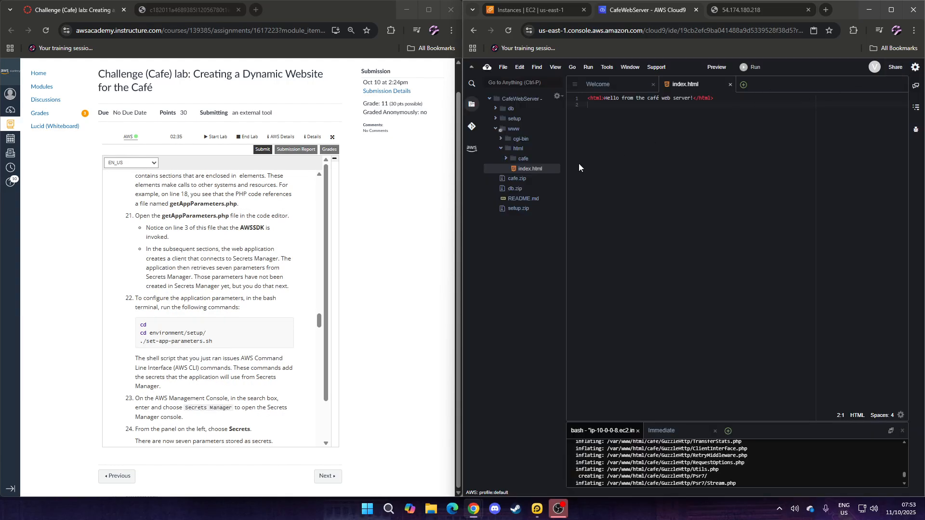
left_click(506, 159)
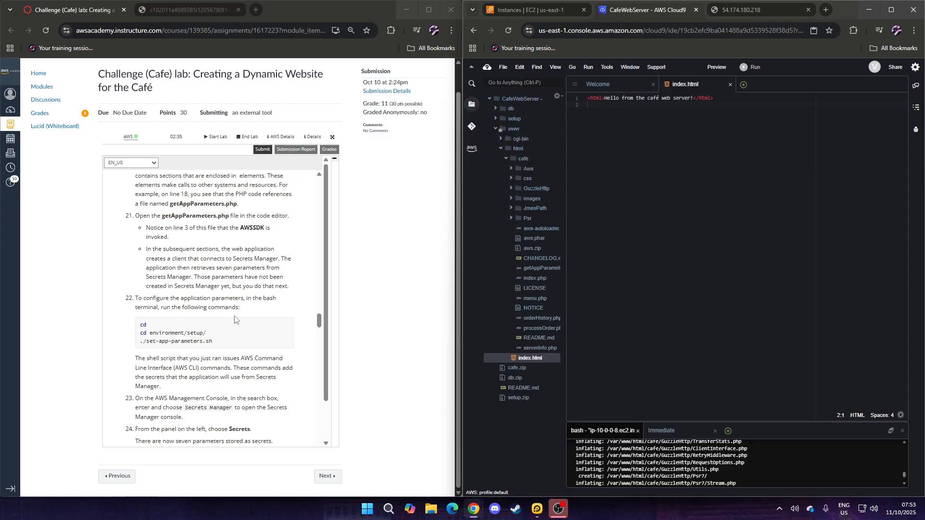
Step: Expand the Psr folder and open index.php and getAppParameters.php from the cafe folder in the code editor
scroll(233, 319, "up", 5)
scroll(233, 319, "down", 1)
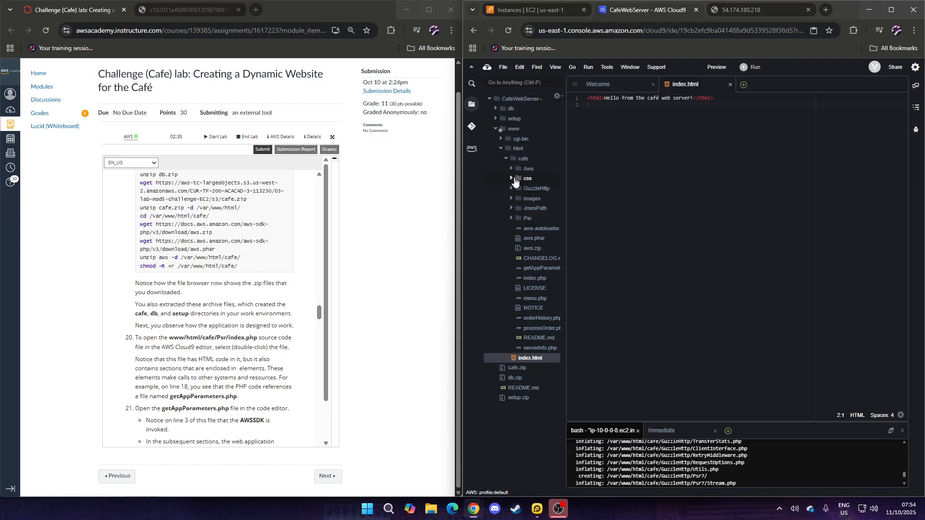
left_click(511, 218)
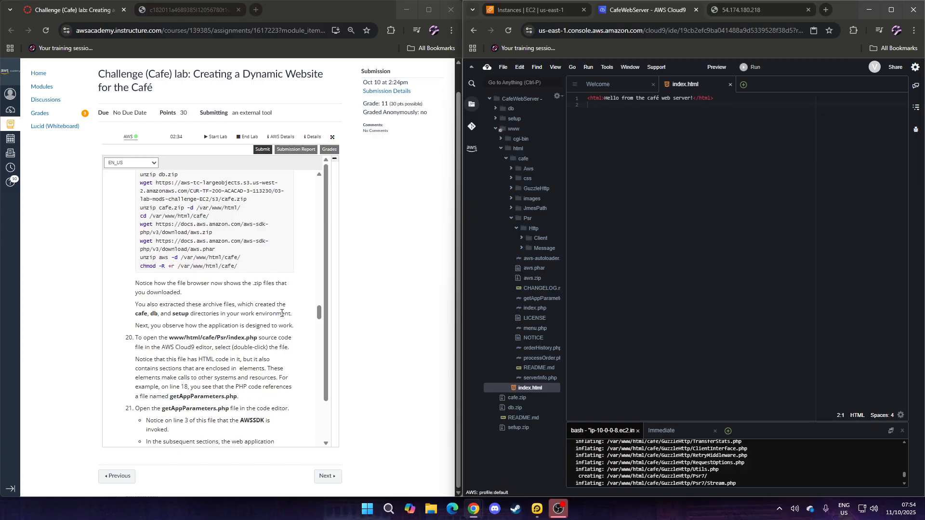
double_click(544, 308)
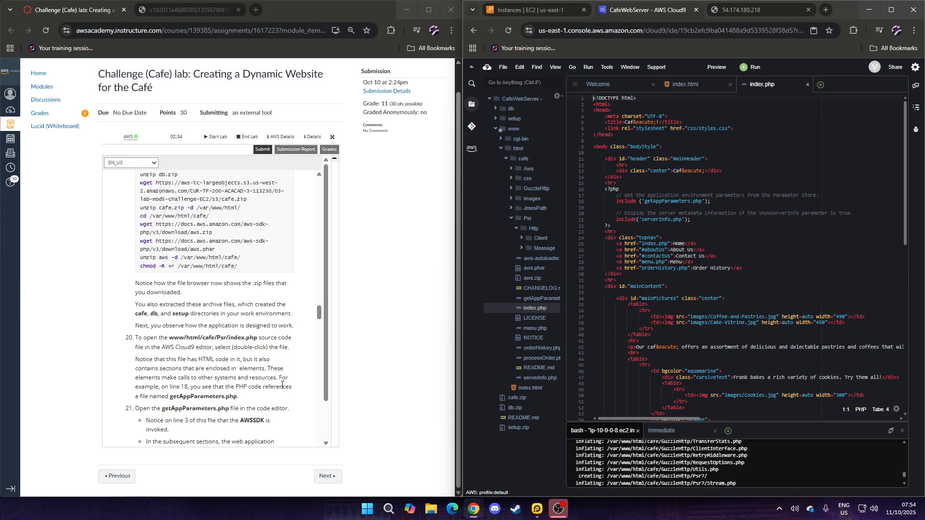
left_click(540, 299)
double_click(540, 300)
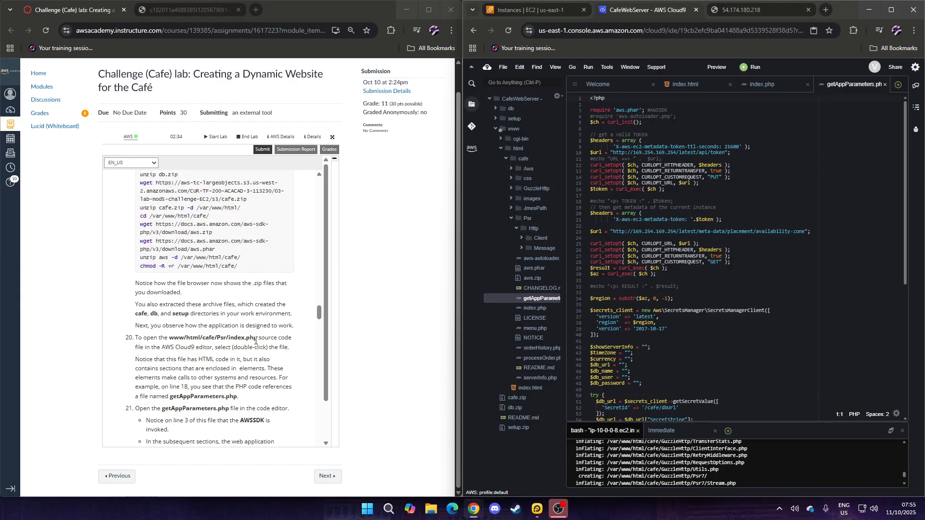
Step: Find the lab's parameter-configuration commands in the instructions and maximize the Cloud9 terminal pane
scroll(255, 341, "down", 1)
scroll(255, 341, "down", 3)
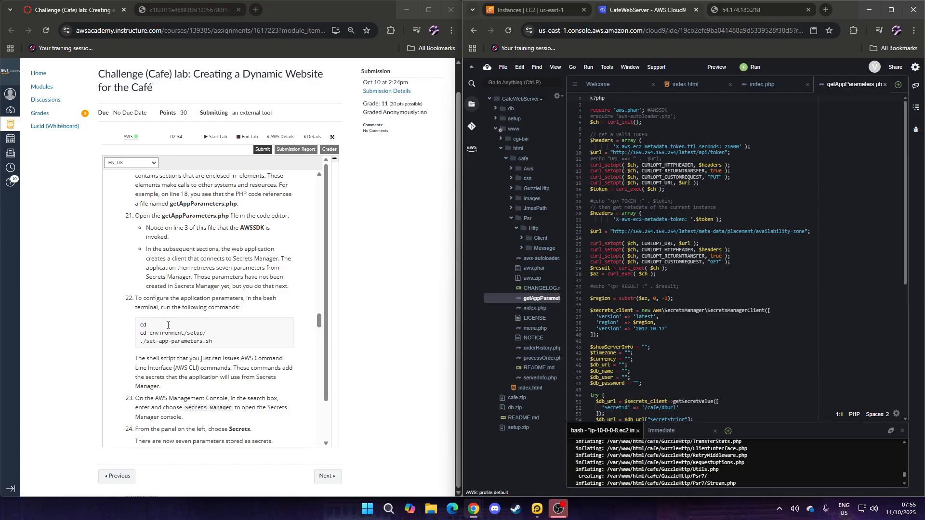
double_click(143, 325)
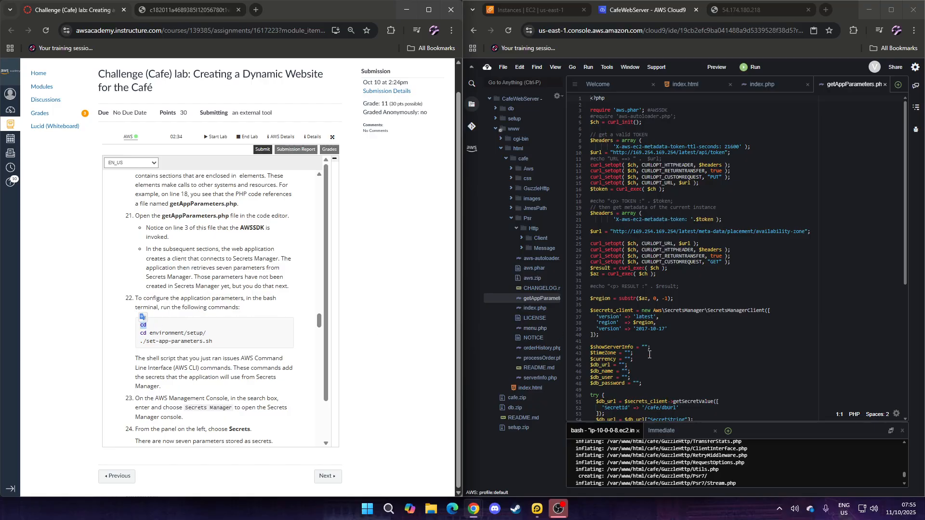
left_click(769, 452)
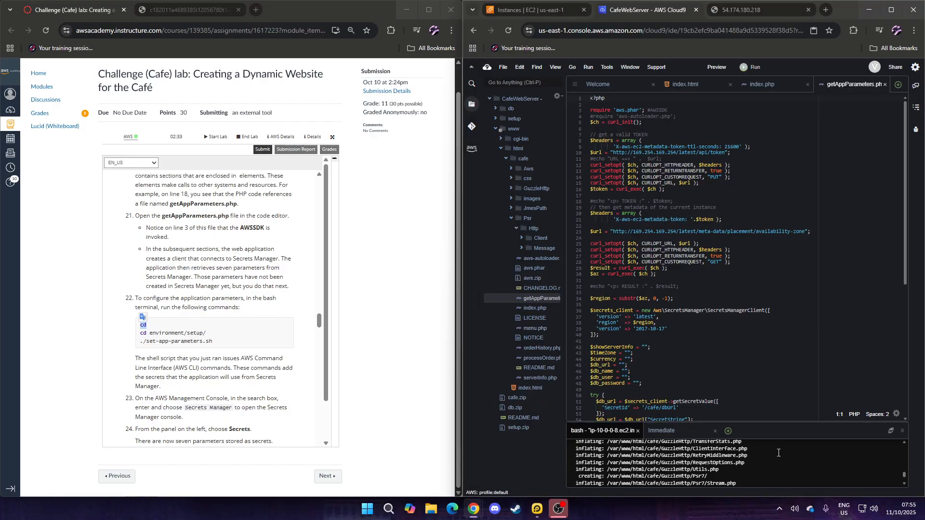
left_click(891, 432)
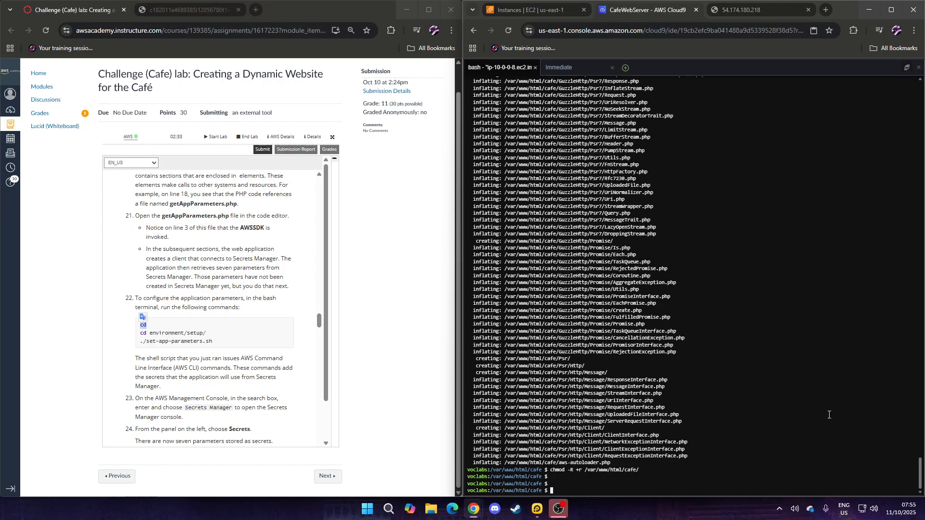
Step: Change the terminal to the home directory and from there into environment/setup/
type("cd")
key("Return")
type("cd encir")
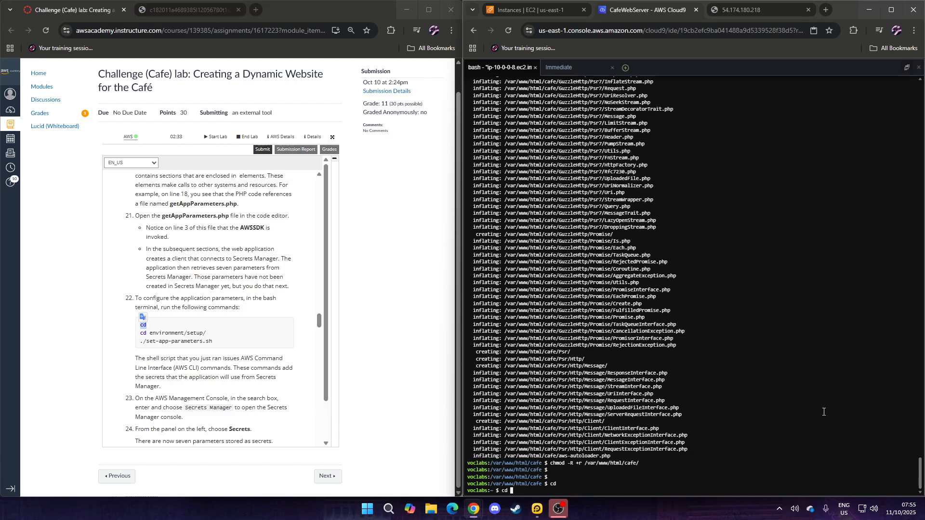
key("BackSpace")
key("BackSpace")
key("BackSpace")
type("vi")
key("Tab")
type("s")
key("Tab")
key("Return")
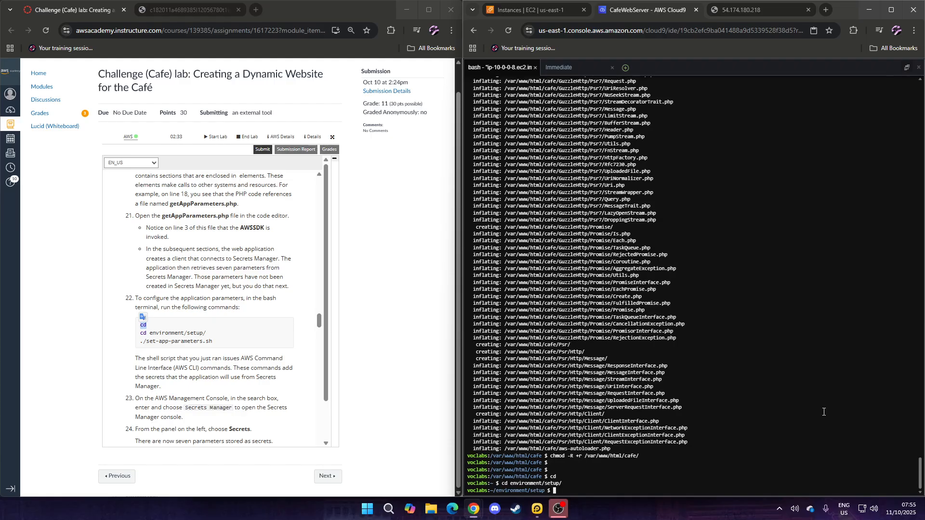
Step: Run the ./set-app-parameters.sh script to create the café application's parameters
type(".se")
key("BackSpace")
key("BackSpace")
type("/set-app")
key("Tab")
key("Return")
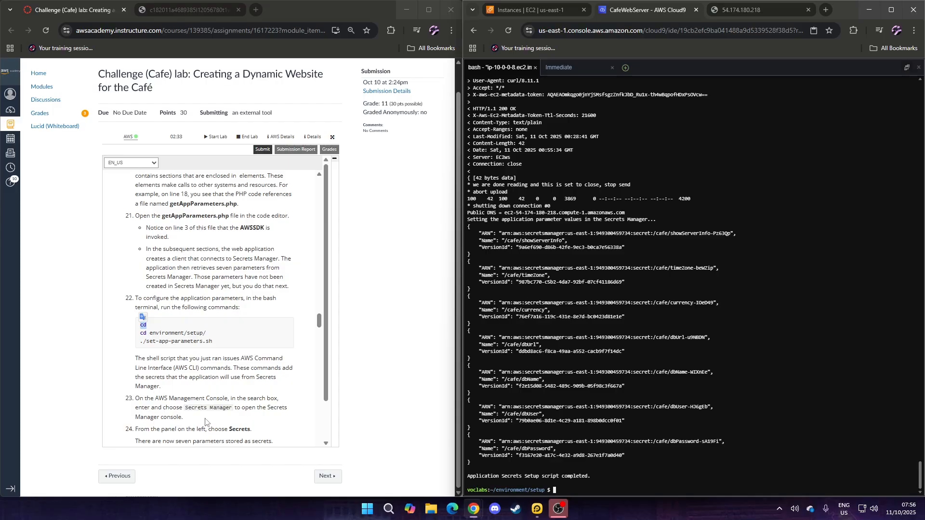
Step: Search the AWS console for Secrets Manager and open that service in place of the EC2 instances page
left_click_drag(185, 409, 231, 409)
left_click(529, 9)
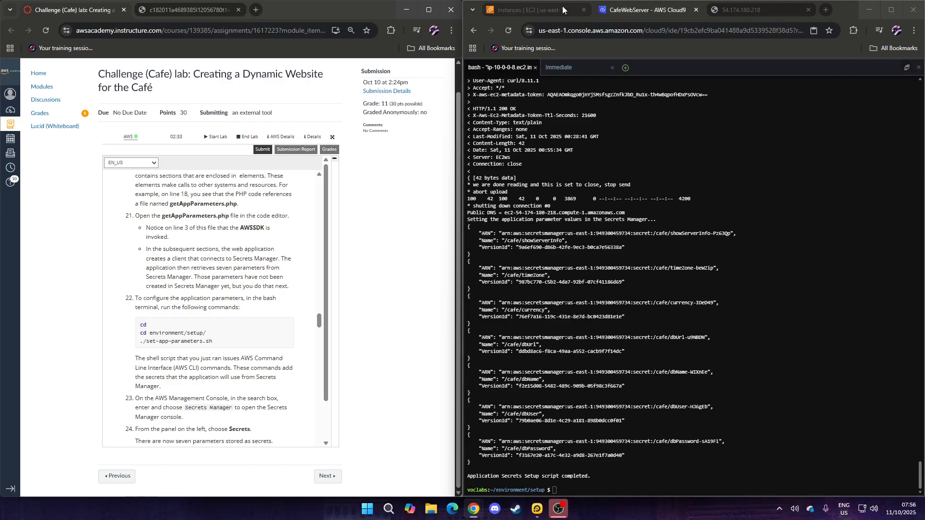
left_click(585, 71)
key("ctrl+v")
key("ctrl+a")
key("BackSpace")
type("sectet")
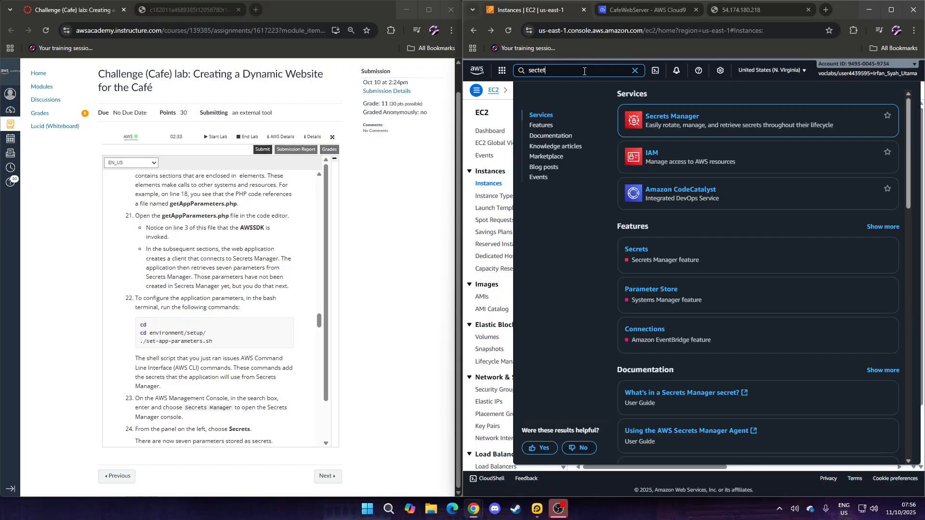
left_click(678, 120)
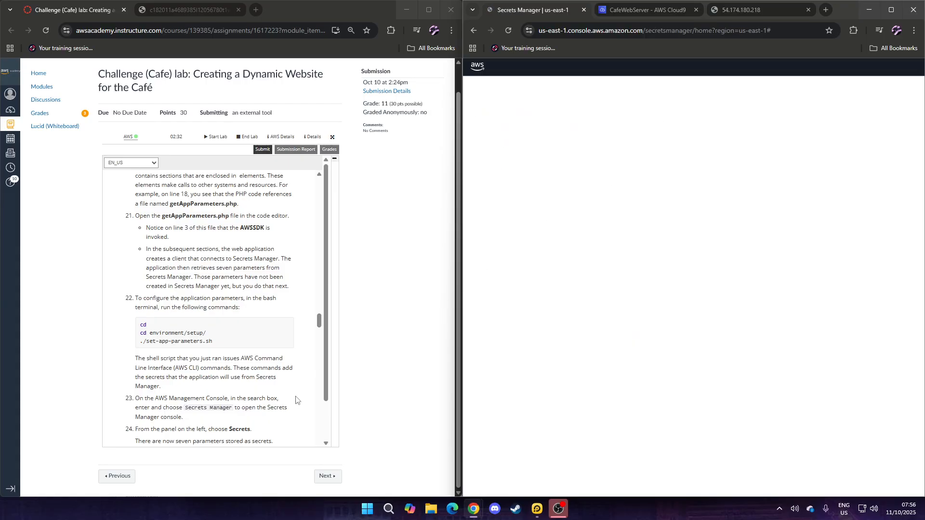
Step: Show the list of stored secrets in Secrets Manager and open the /cafe/dbPassword secret
scroll(268, 404, "down", 1)
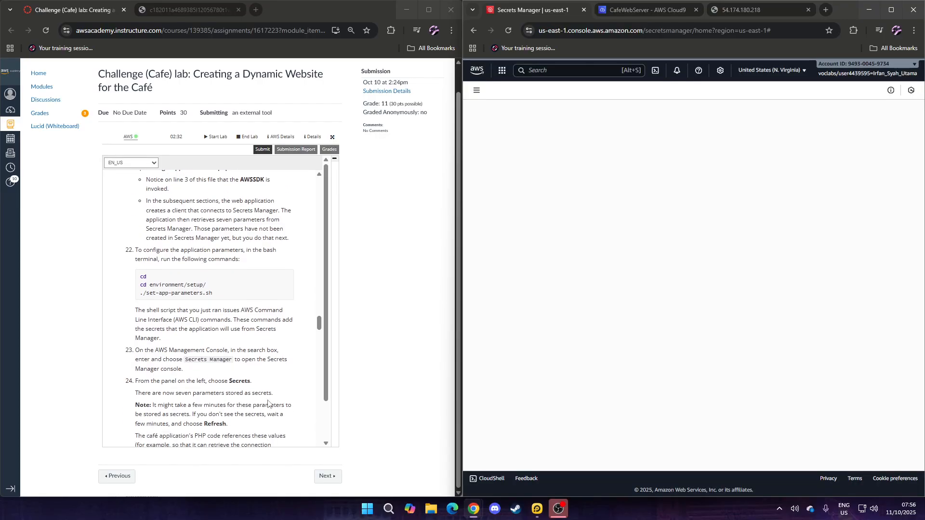
left_click(478, 91)
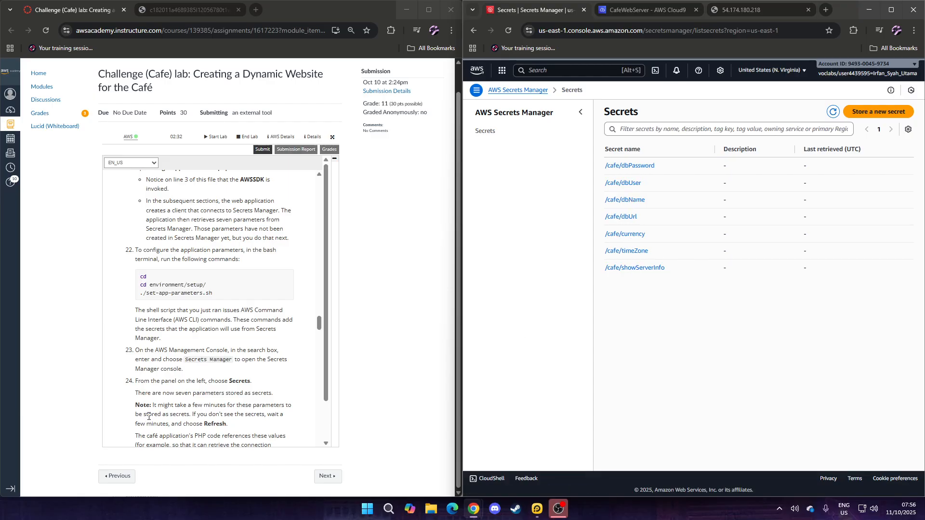
scroll(216, 399, "down", 1)
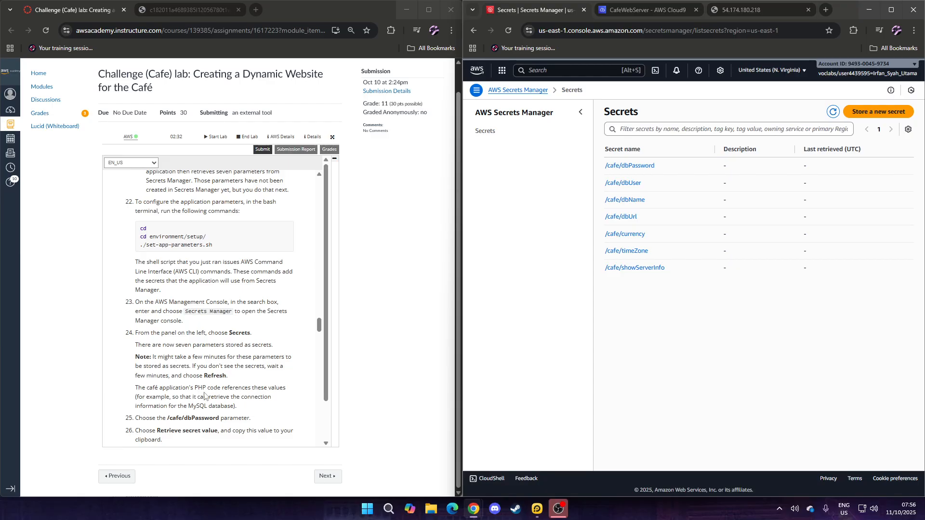
left_click(639, 165)
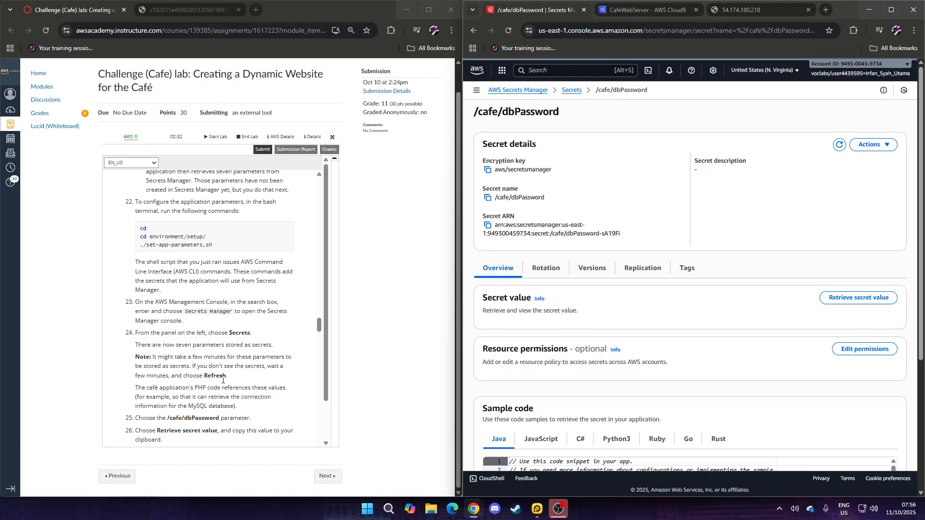
Step: Look through the /cafe/dbPassword details page and retrieve its secret value
scroll(224, 375, "down", 2)
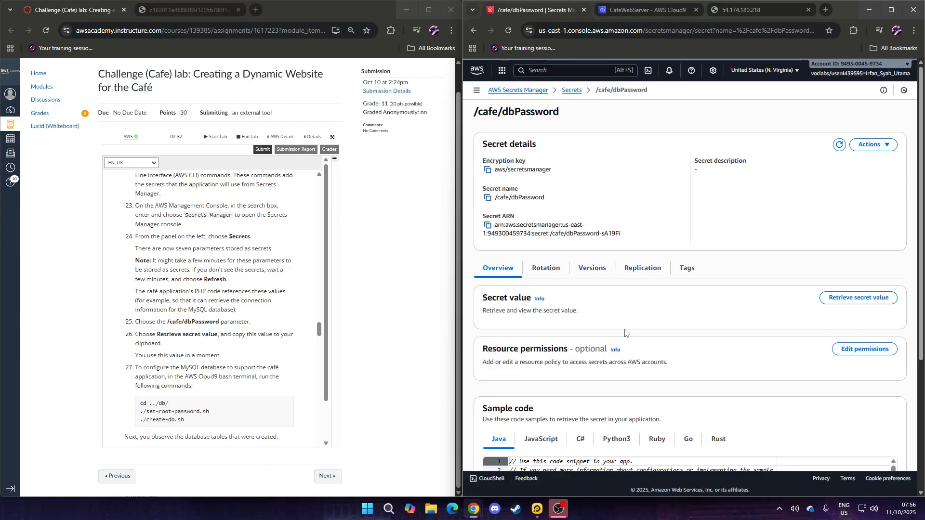
scroll(621, 332, "down", 2)
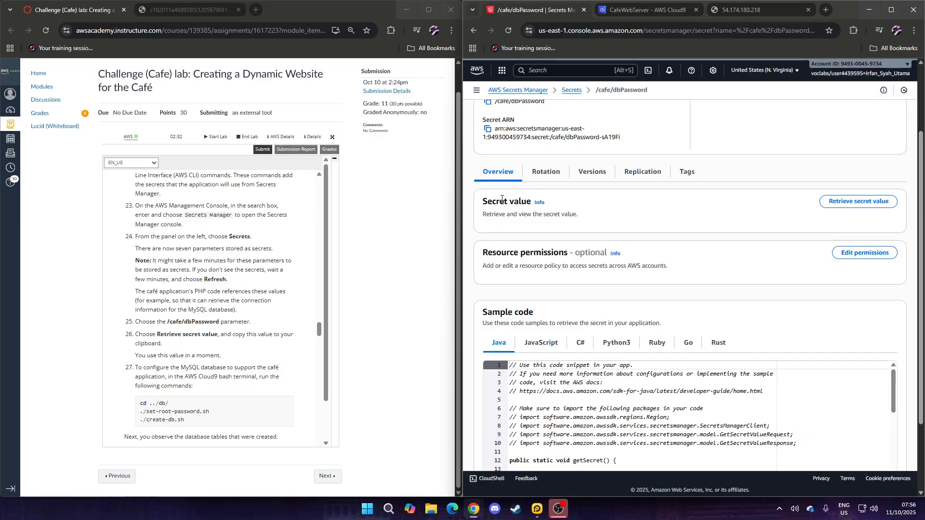
scroll(502, 199, "down", 2)
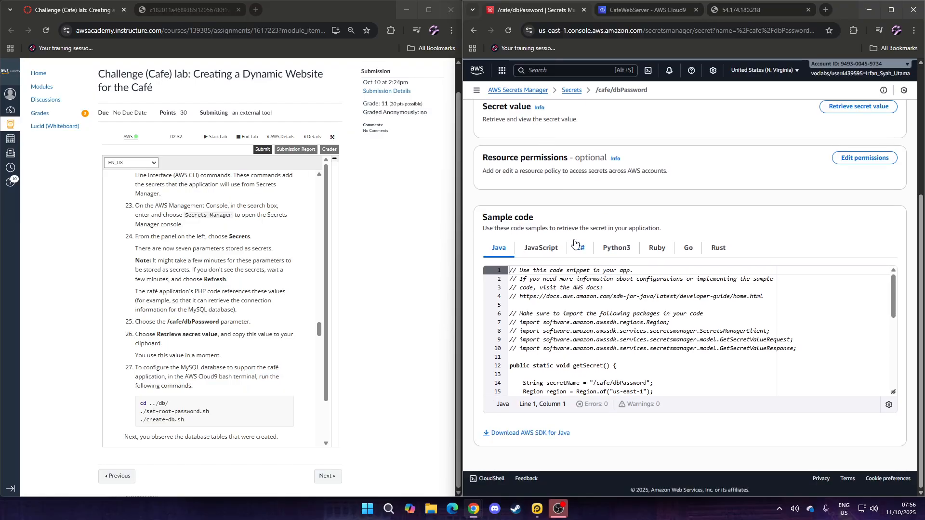
scroll(771, 270, "up", 4)
left_click(835, 295)
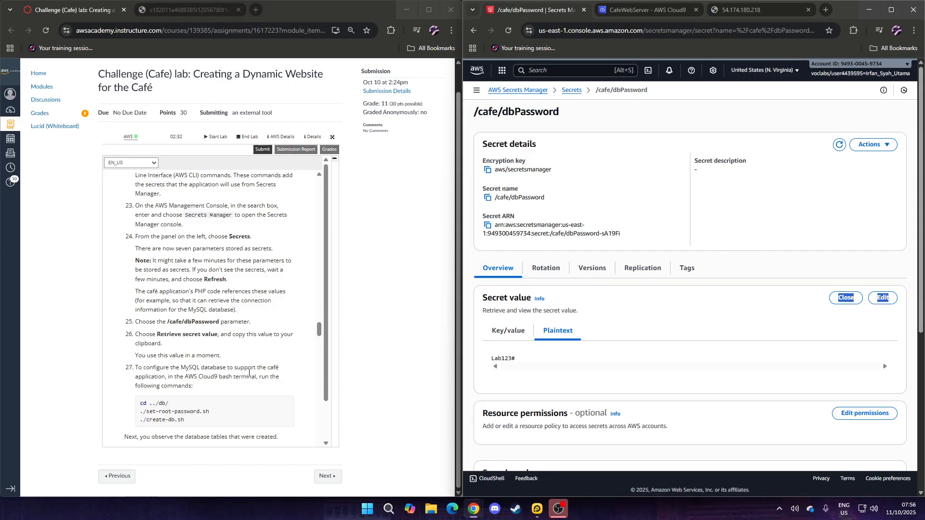
Step: Check the Key/value view of the secret, close the secret value and retrieve it again in plaintext
left_click(611, 334)
scroll(603, 333, "down", 1)
left_click(509, 282)
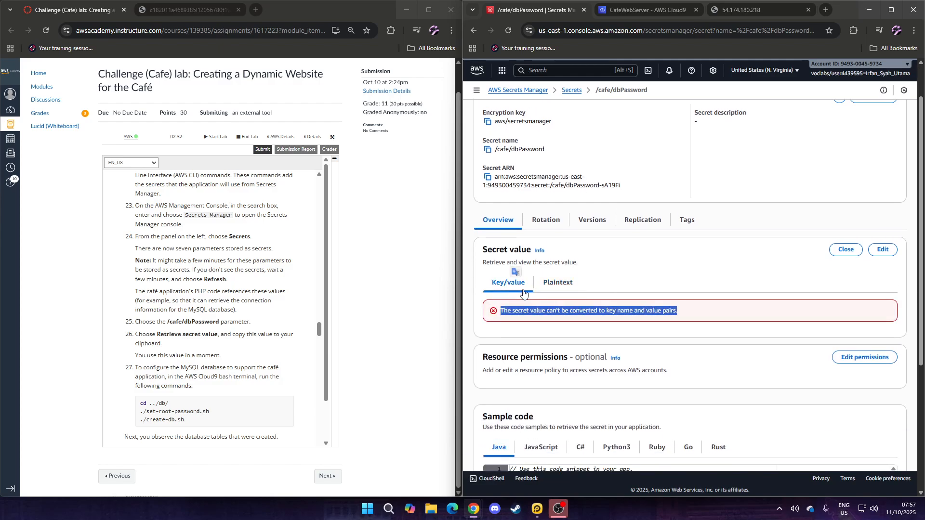
left_click(517, 291)
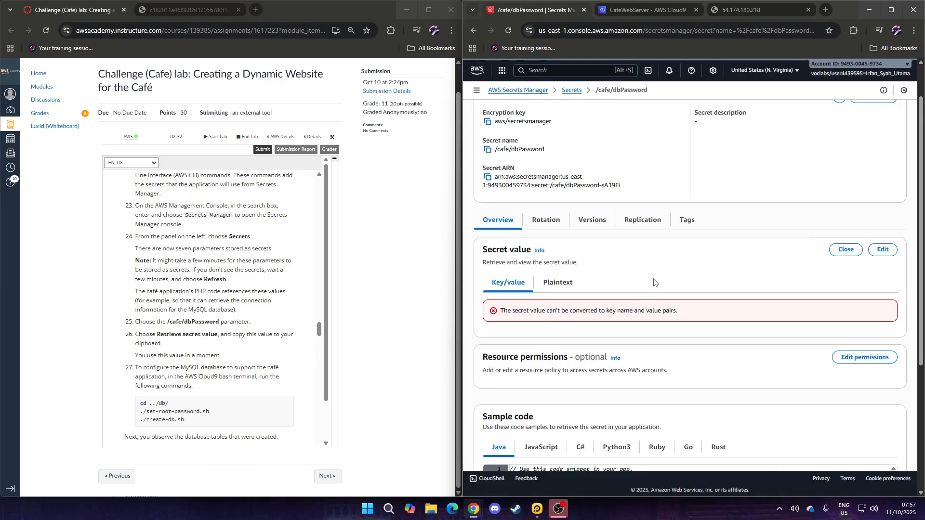
left_click(847, 250)
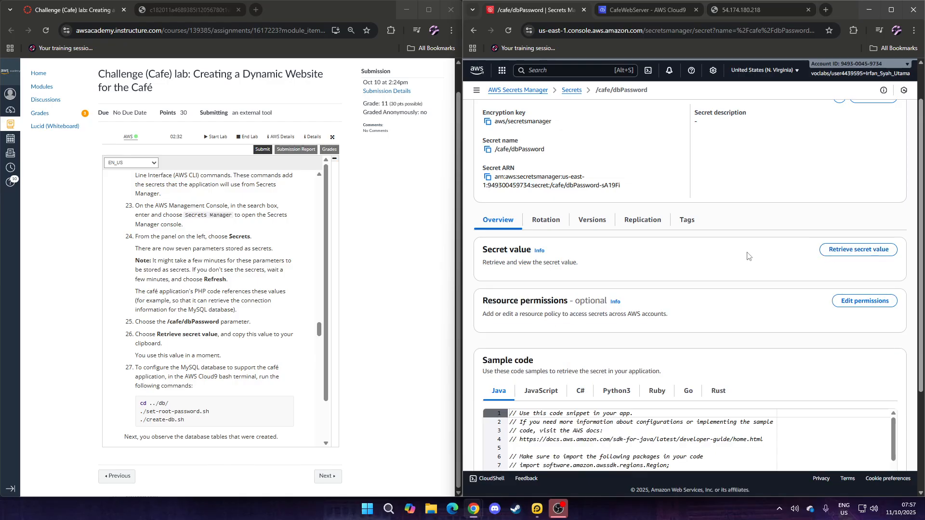
left_click(850, 250)
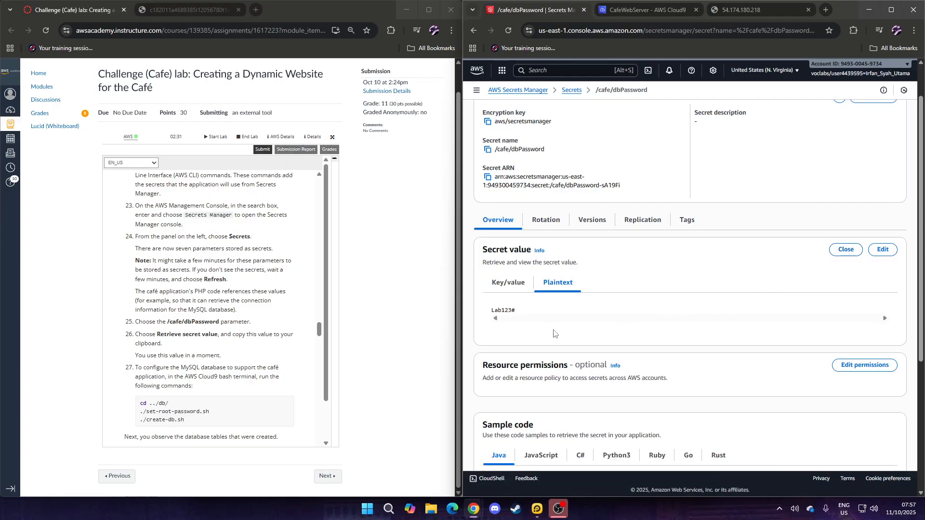
Step: Copy the plaintext database password, paste it into a new browser tab's address bar as a note, and return to the secret's page
triple_click(501, 312)
right_click(501, 312)
left_click(531, 322)
left_click(568, 311)
key("ctrl+t")
key("ctrl+v")
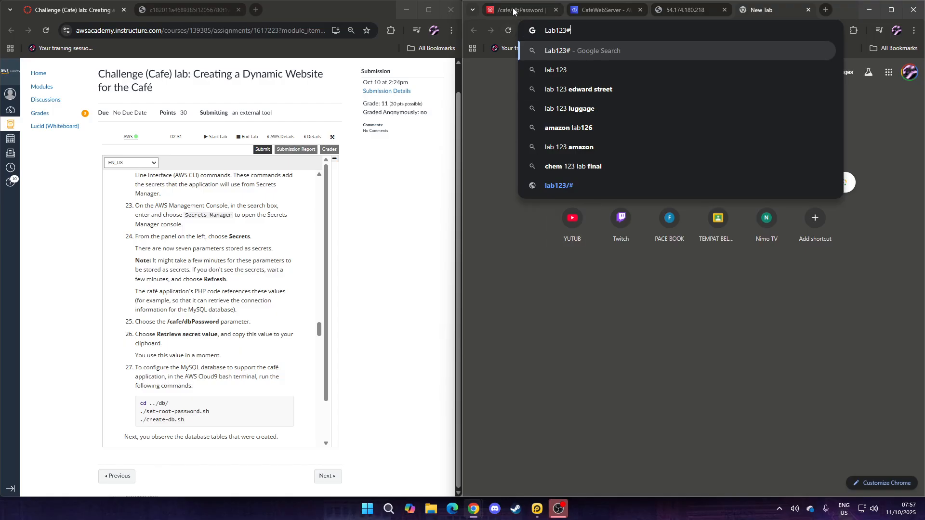
left_click(513, 11)
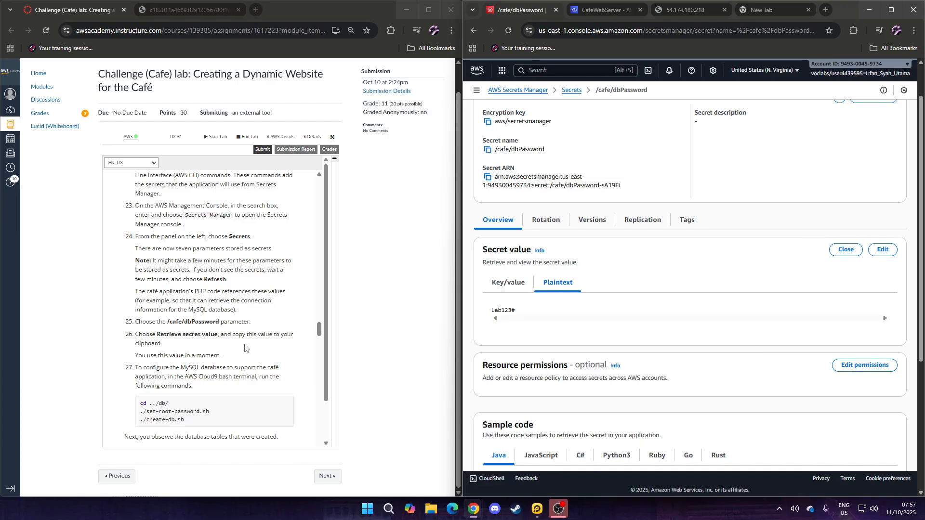
Step: Return to the CafeWebServer Cloud9 terminal and change to the database folder with cd ../db/
scroll(245, 348, "down", 1)
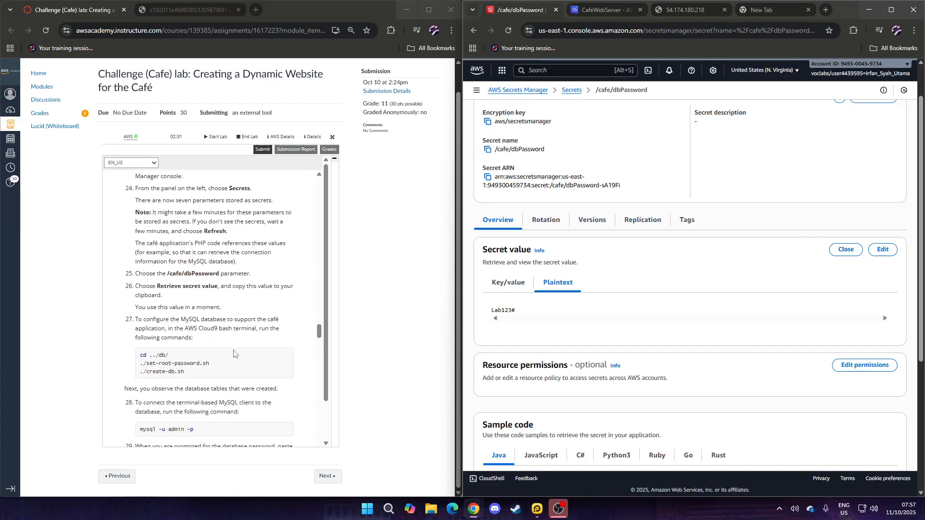
left_click(605, 13)
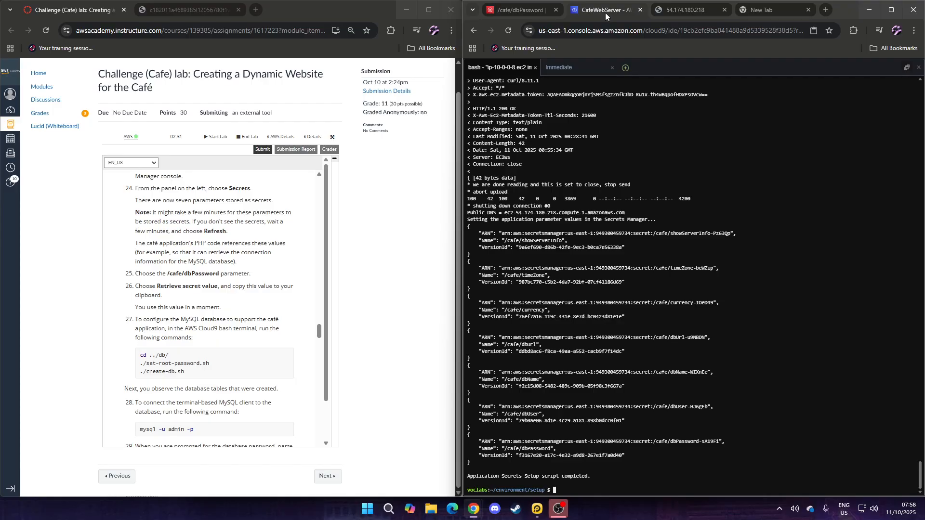
triple_click(163, 357)
right_click(159, 356)
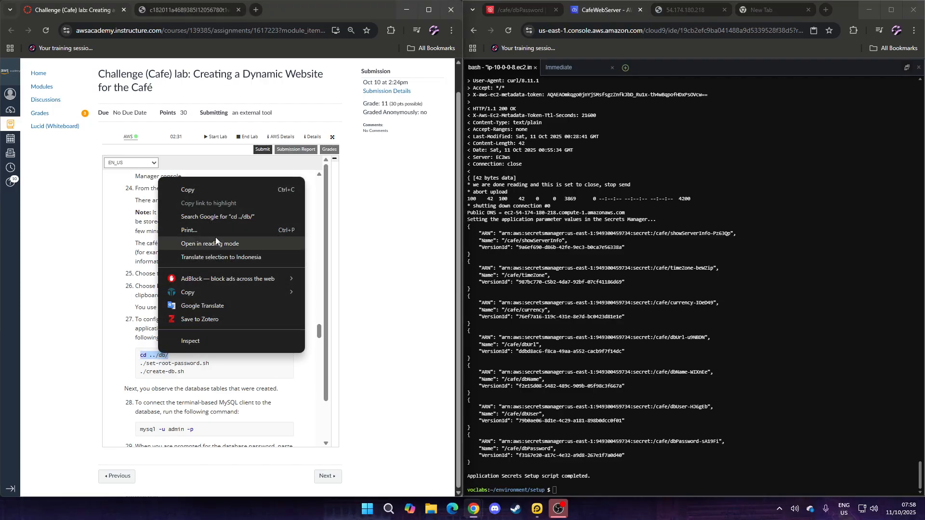
left_click(213, 191)
left_click(671, 465)
key("ctrl+v")
key("Return")
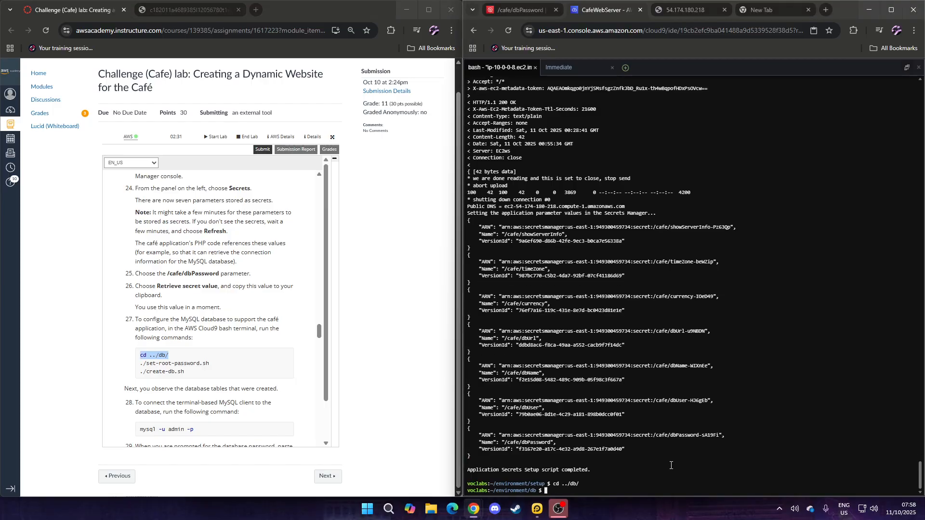
Step: Run the ./set-root-password.sh script from the db folder to set the MySQL admin password
left_click(171, 361)
triple_click(171, 362)
left_click(727, 461)
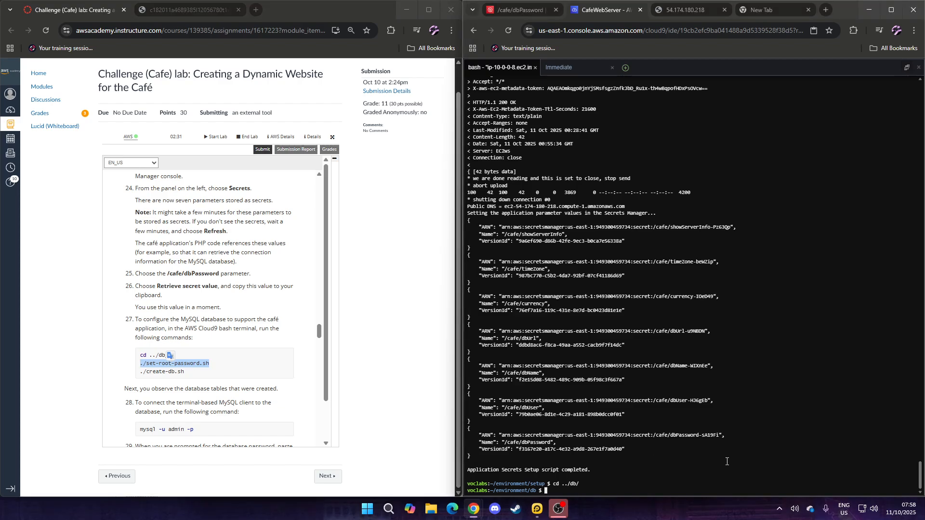
key("ctrl+v")
key("Return")
Step: Run the ./create-db.sh script to create the café database
left_click(162, 371)
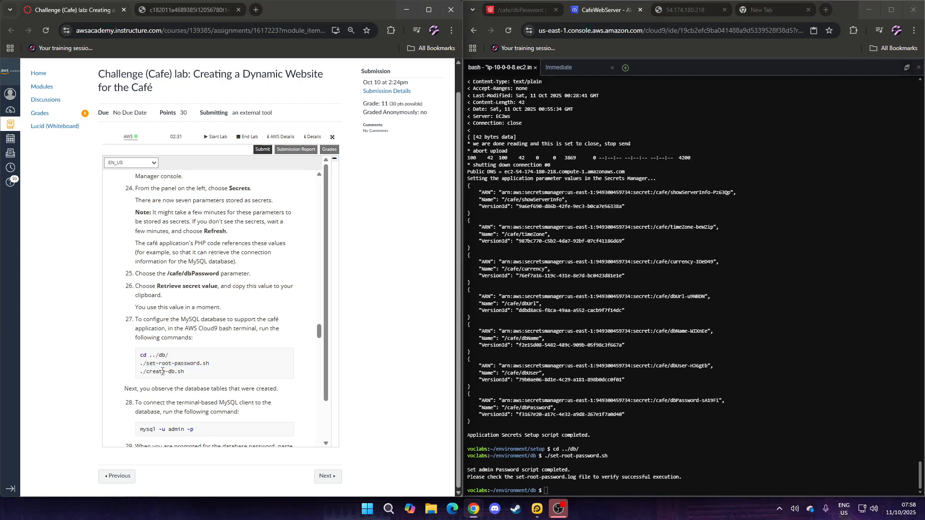
triple_click(162, 371)
left_click(674, 454)
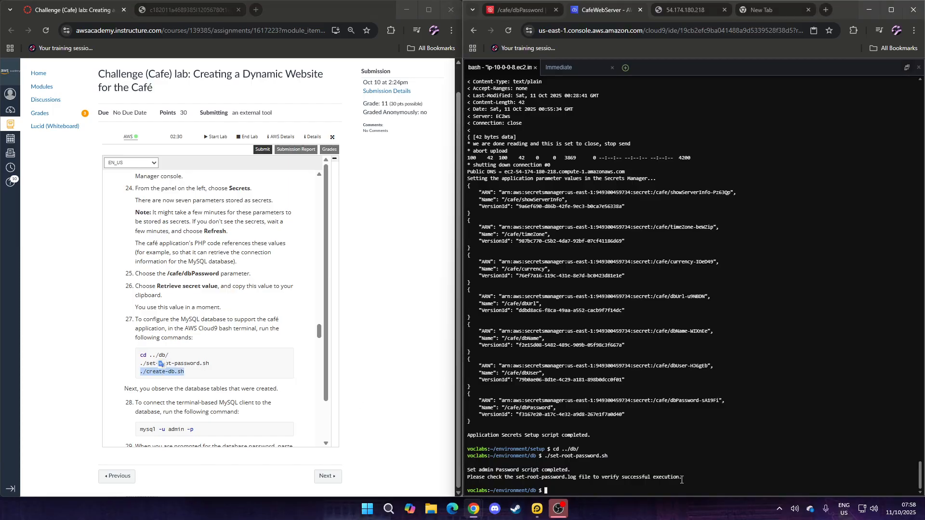
key("ctrl+v")
key("Return")
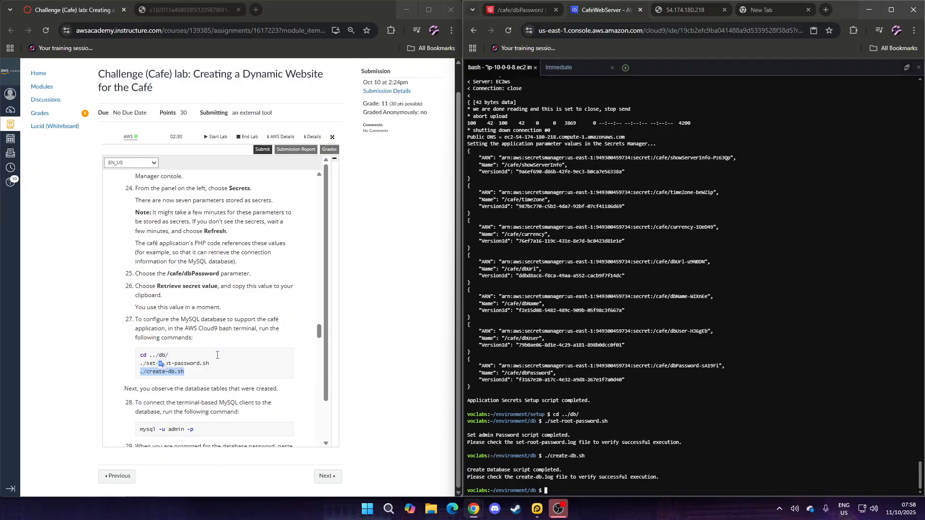
Step: Try to connect to the MySQL database with mysql -u admin -p, entering the database password
scroll(216, 355, "down", 1)
triple_click(160, 381)
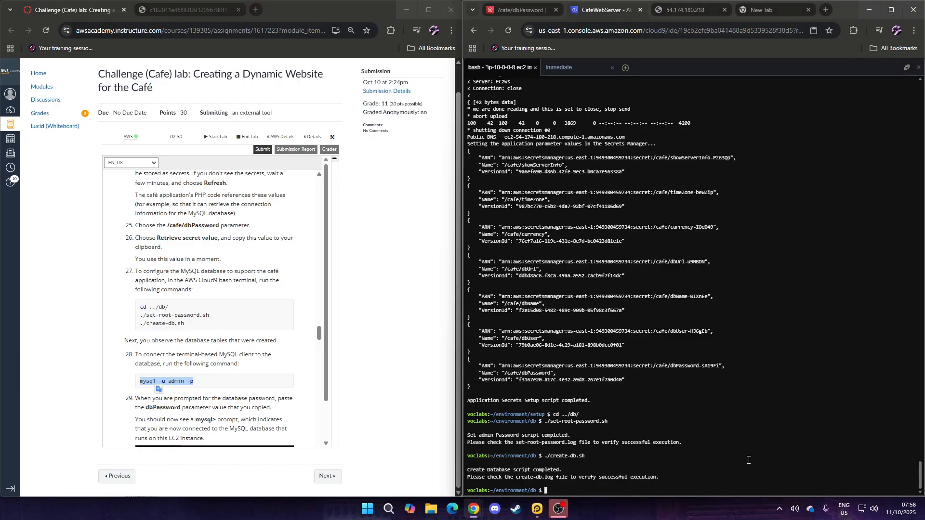
key("ctrl+v")
key("Return")
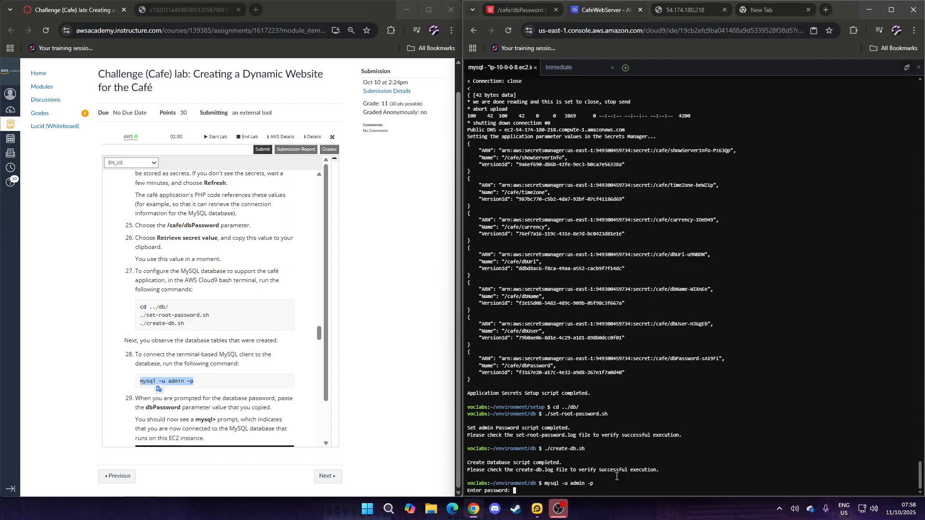
key("Return")
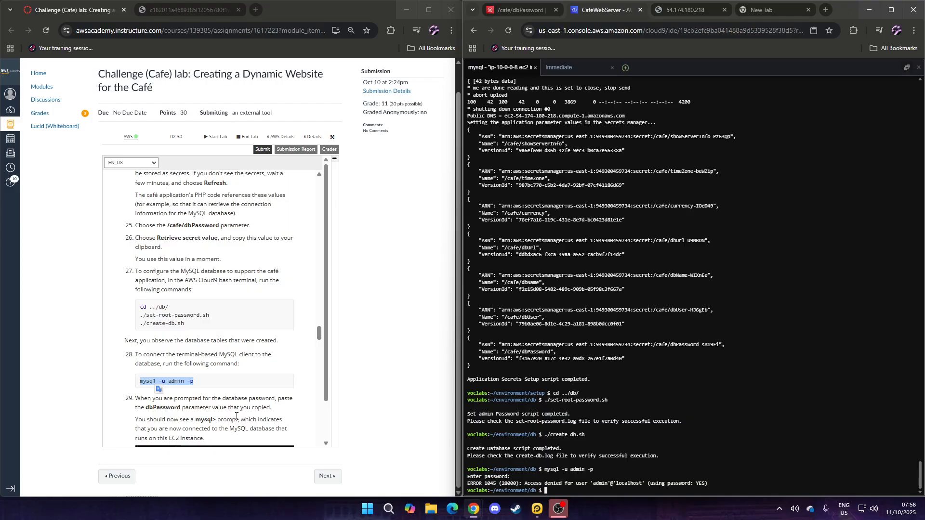
Step: Try to connect to MySQL again with mysql -u admin -p, pasting the text copied from step 29 as the database password
scroll(230, 405, "down", 2)
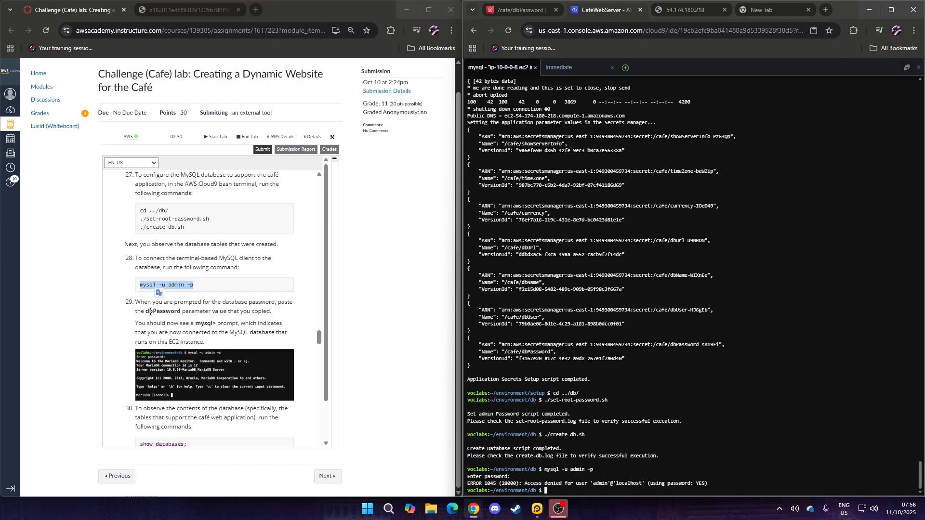
left_click_drag(146, 312, 180, 313)
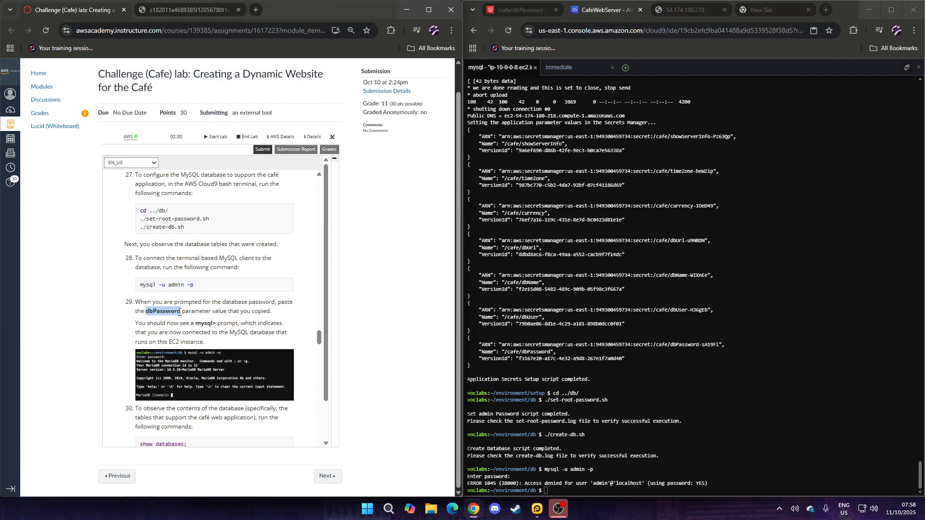
right_click(180, 312)
left_click(192, 319)
left_click(759, 449)
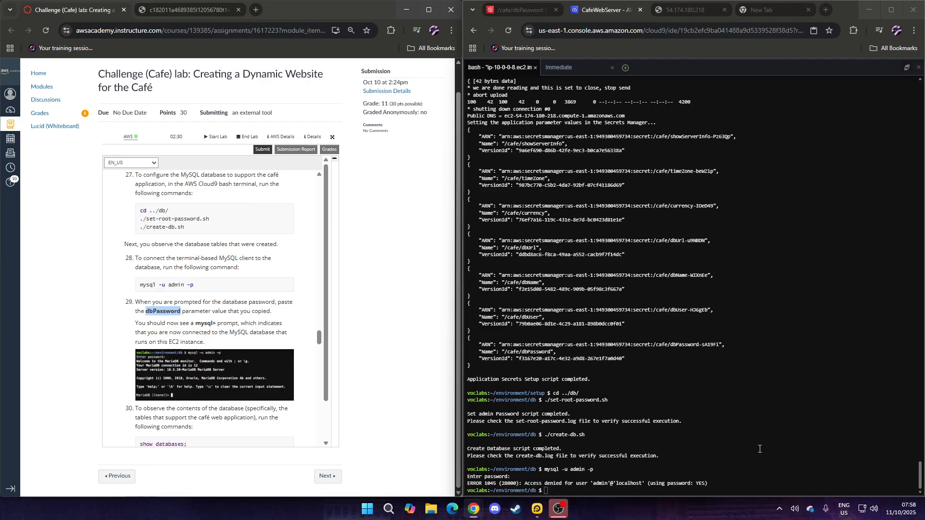
key("Up")
key("Return")
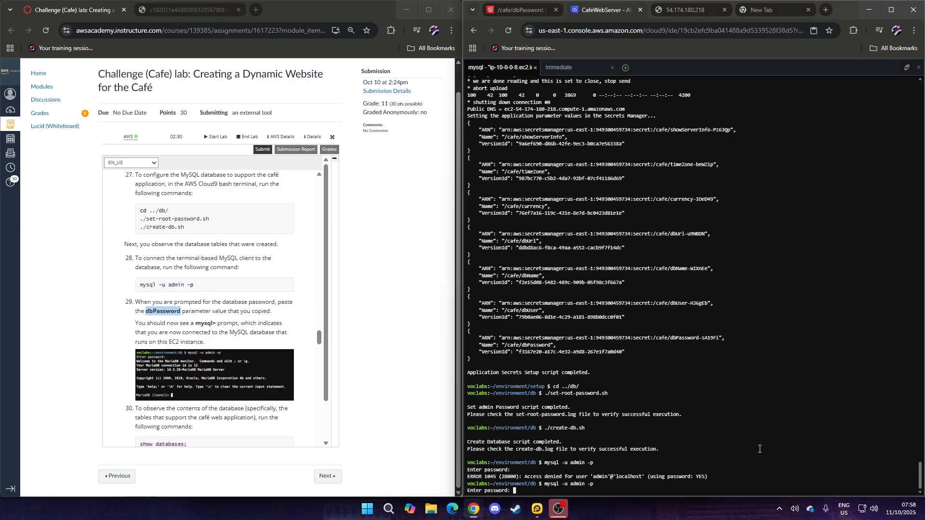
right_click(759, 449)
left_click(799, 435)
key("Return")
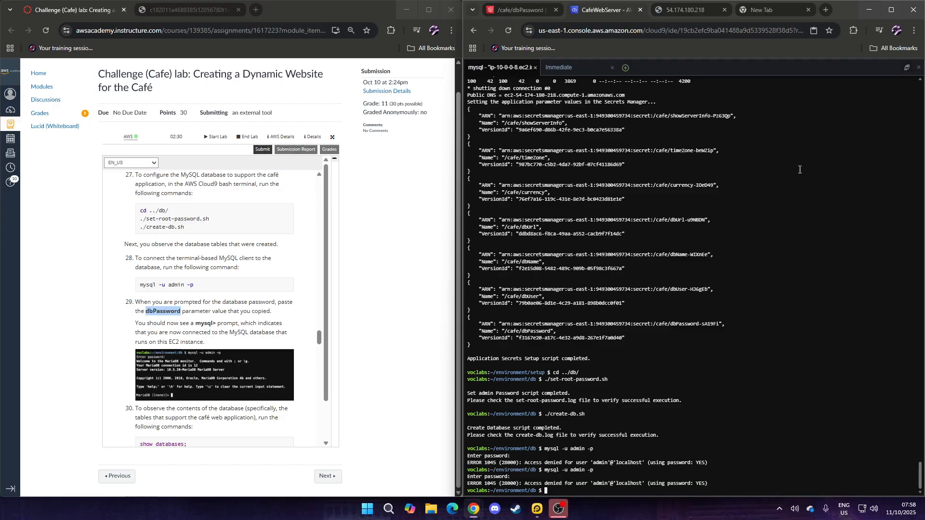
Step: Check the database password in its Secrets Manager secret and connect with mysql -u admin -p in the Cloud9 terminal, entering that password
left_click(767, 14)
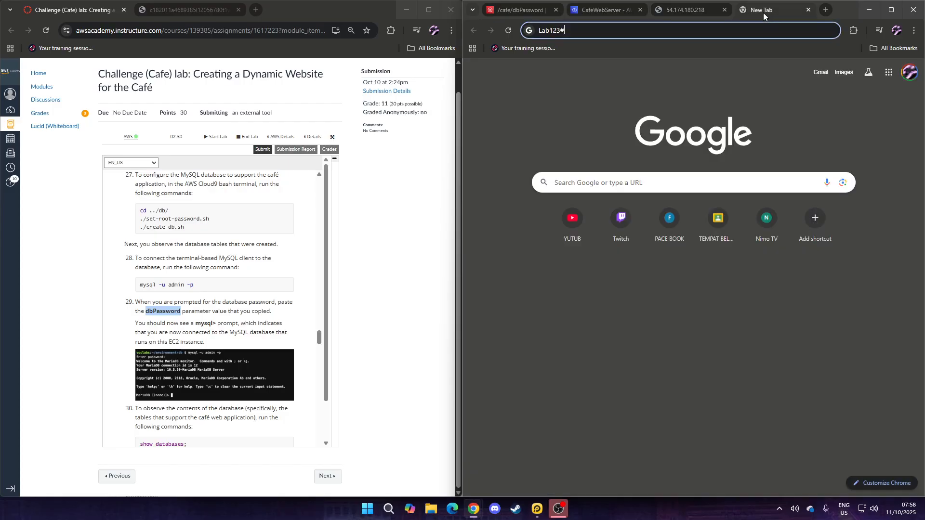
left_click(515, 9)
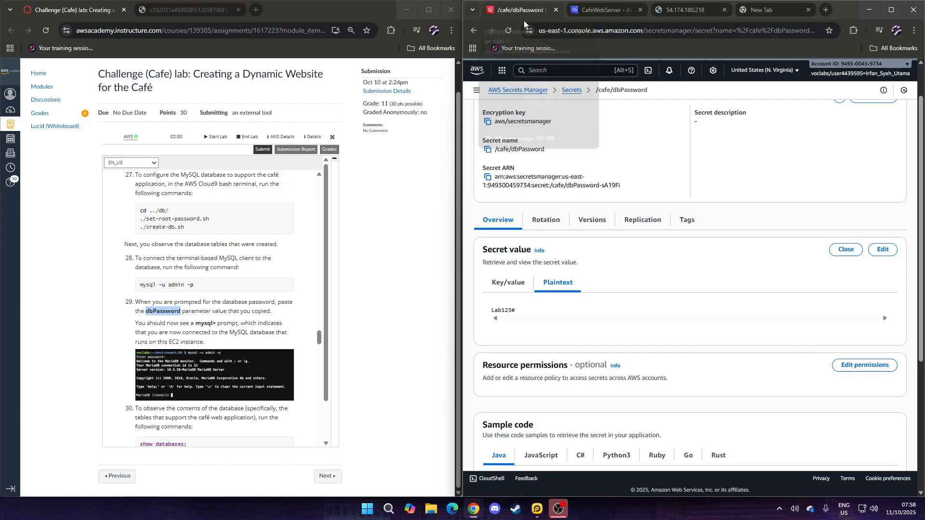
left_click(606, 9)
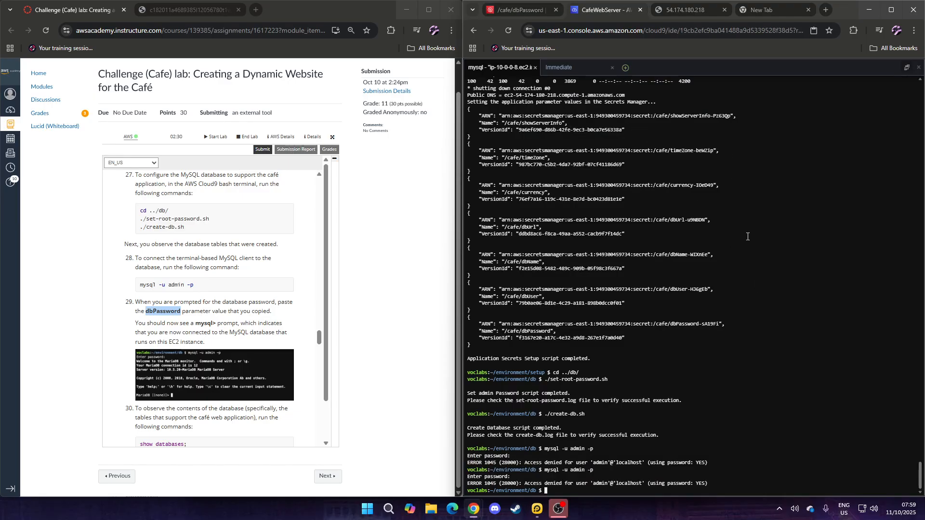
key("Up")
key("Return")
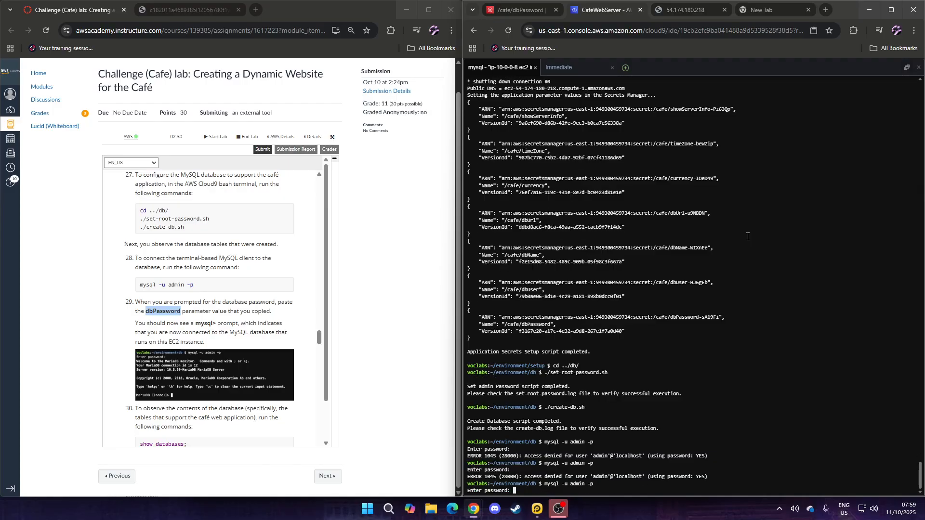
key("Return")
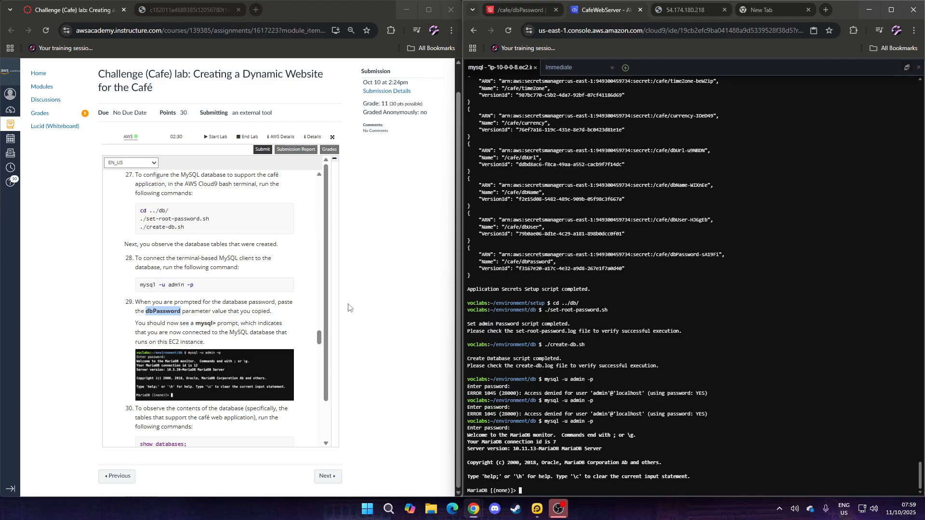
Step: Copy show databases; from step 30 of the lab instructions and run it at the MariaDB prompt
scroll(253, 320, "down", 1)
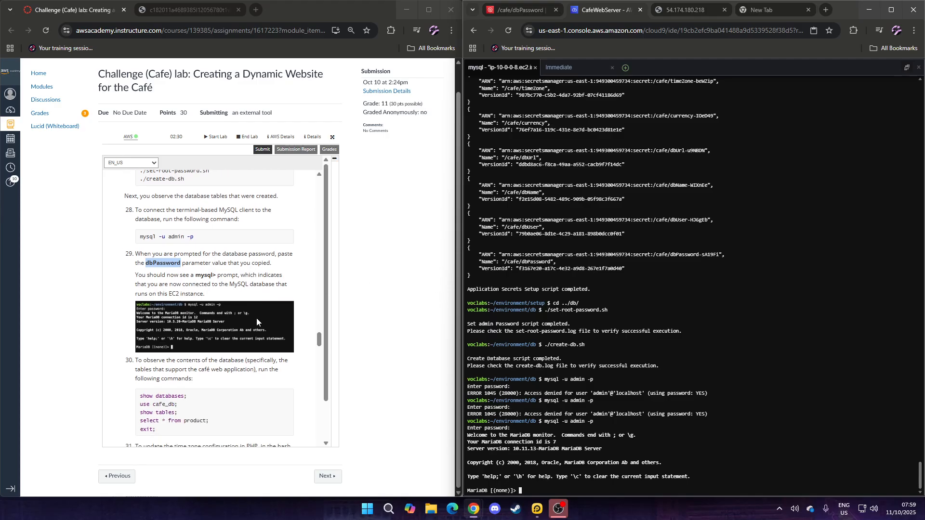
left_click(248, 282)
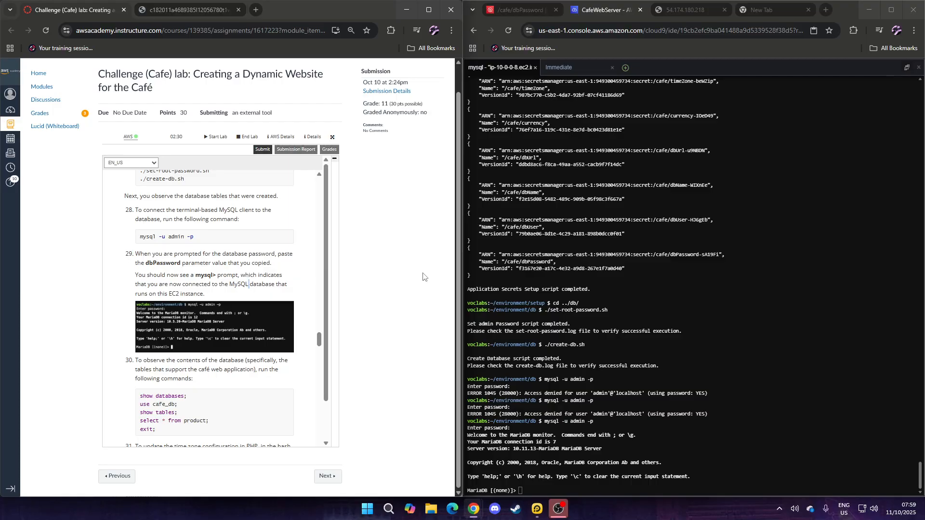
scroll(205, 316, "down", 2)
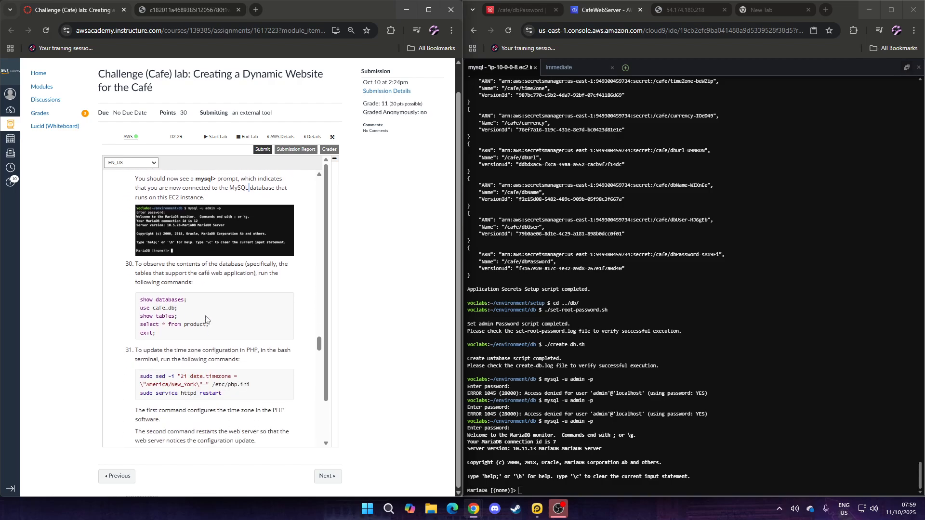
triple_click(169, 302)
right_click(168, 302)
left_click(206, 315)
right_click(762, 390)
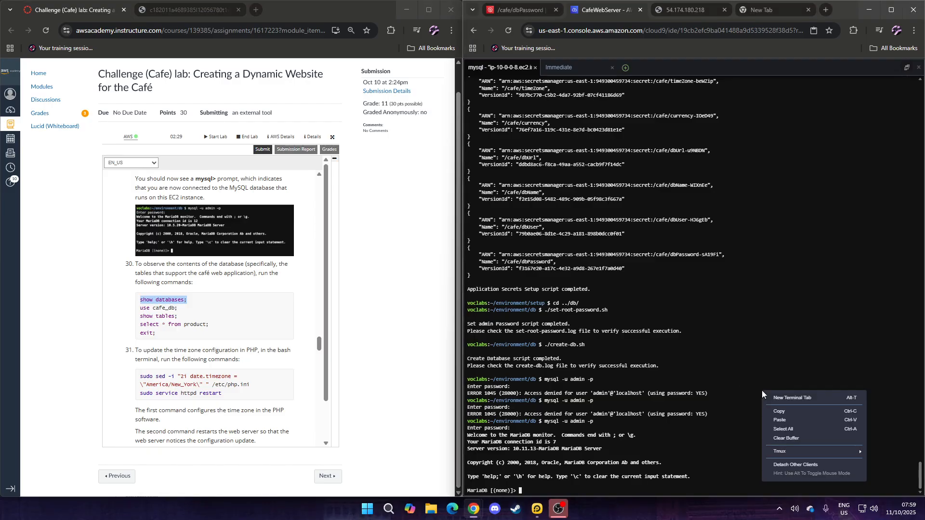
left_click(780, 420)
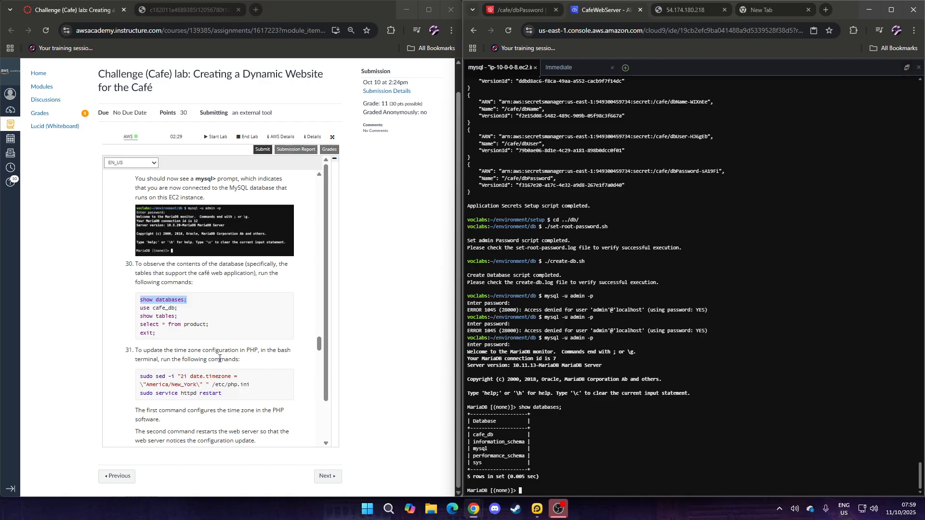
Step: Select the café database by running use cafe_db; from the lab instructions at the MariaDB prompt
triple_click(153, 312)
right_click(149, 308)
left_click(192, 320)
right_click(664, 464)
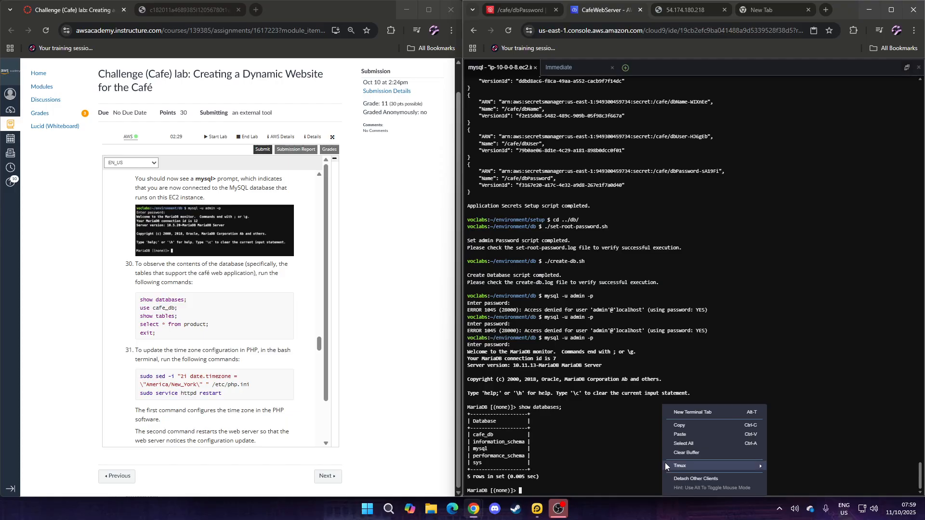
left_click(680, 438)
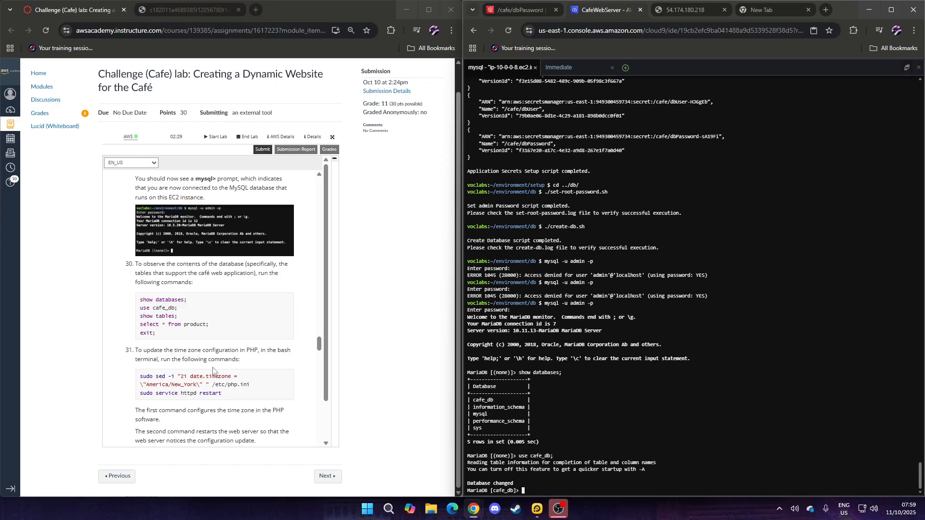
Step: List the tables of cafe_db by running show tables; from the lab instructions
triple_click(156, 316)
right_click(157, 318)
left_click(191, 328)
right_click(692, 455)
left_click(725, 435)
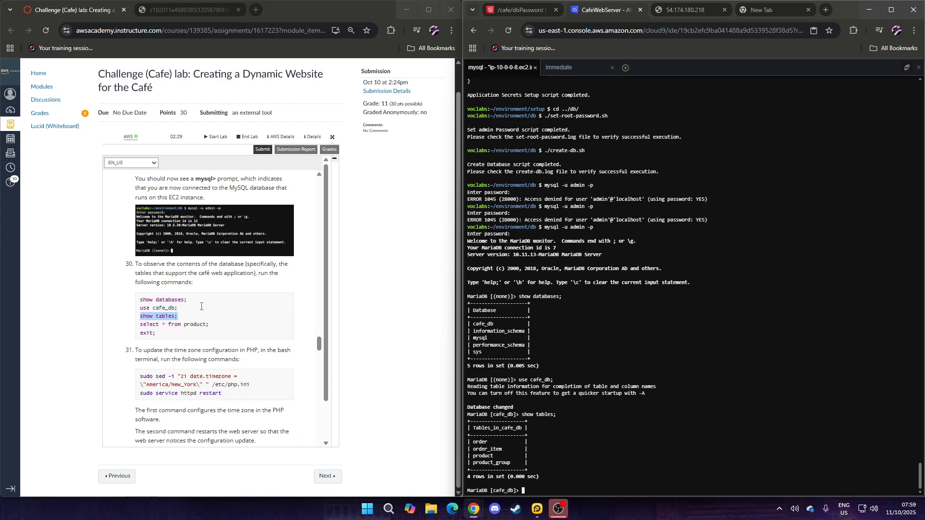
Step: Query all rows of the product table by running select * from product; from the lab instructions
triple_click(181, 329)
right_click(177, 333)
left_click(219, 155)
left_click(482, 473)
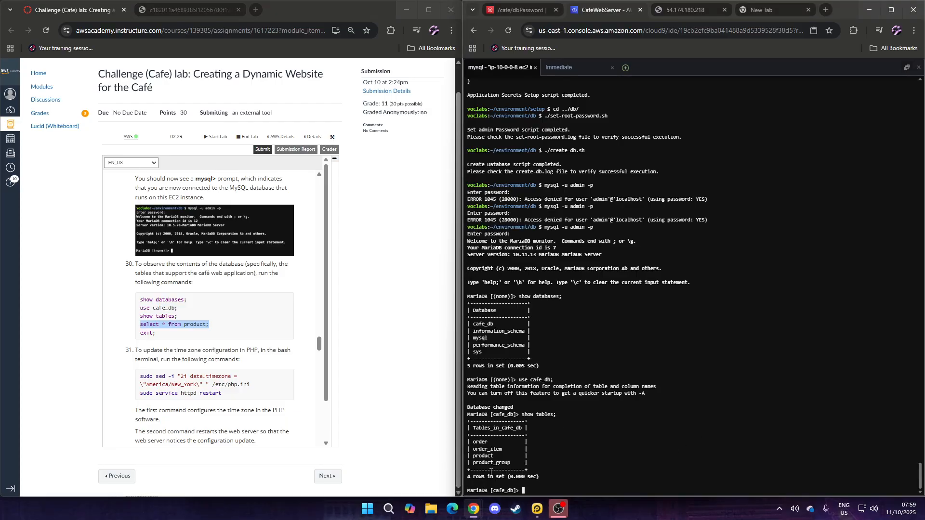
right_click(609, 467)
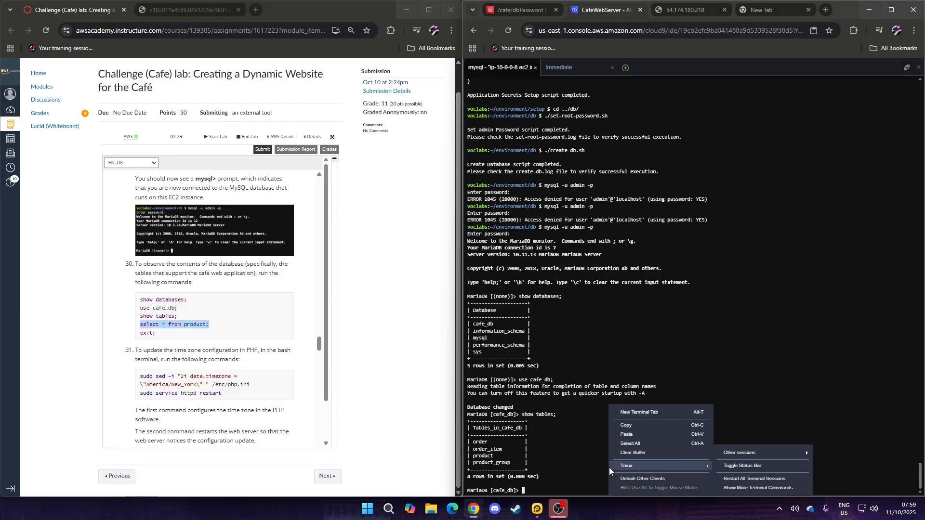
left_click(647, 435)
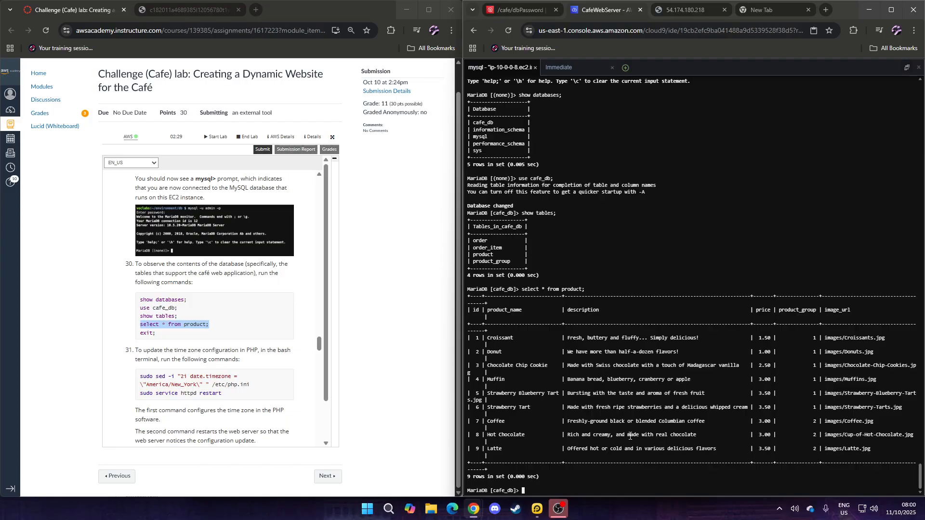
Step: Leave the MariaDB client by running the exit; command from the lab instructions
double_click(147, 333)
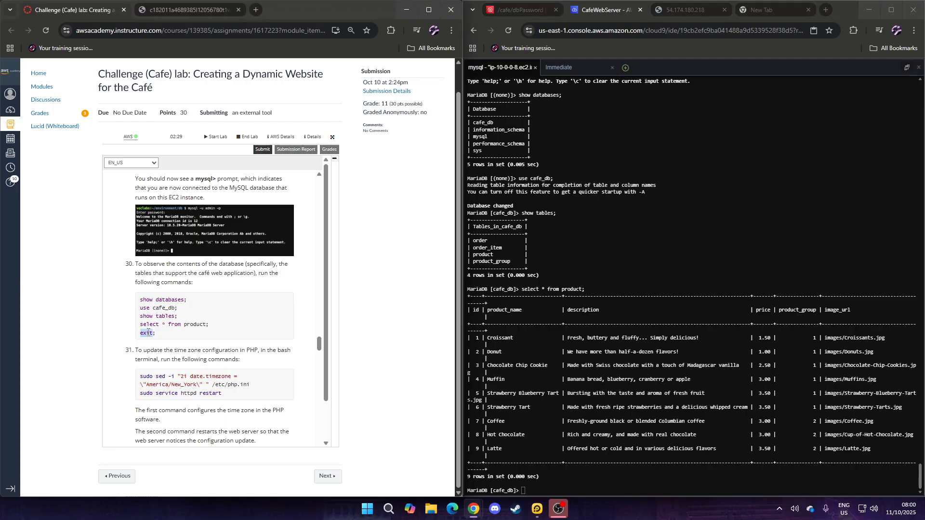
right_click(149, 333)
left_click(148, 335)
triple_click(147, 336)
right_click(150, 333)
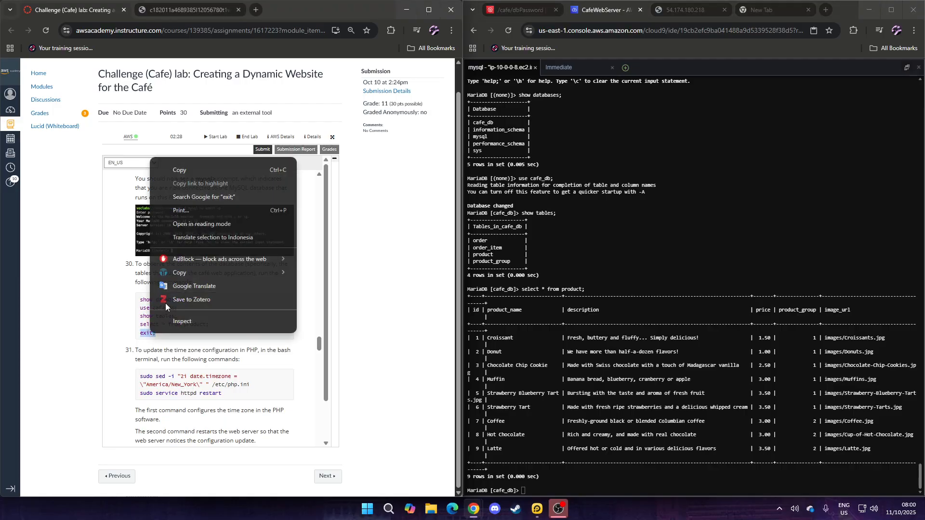
left_click(179, 170)
right_click(571, 491)
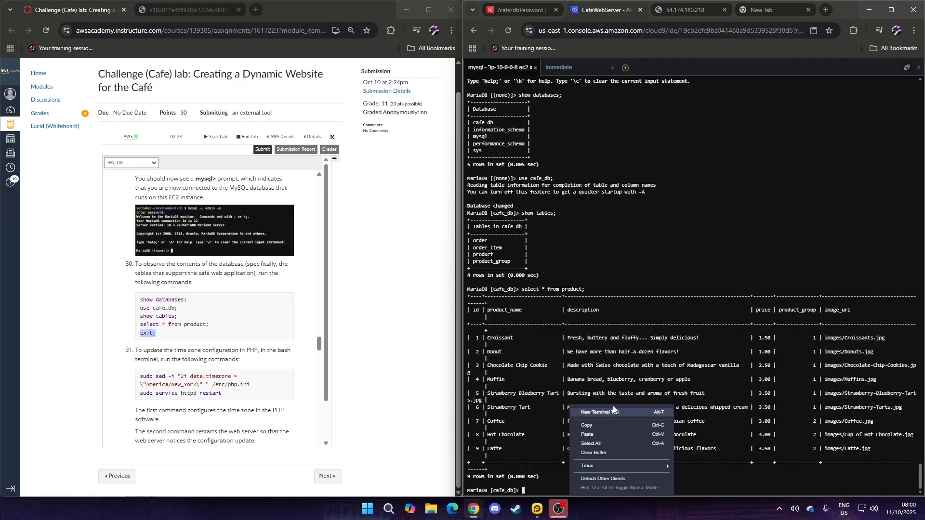
left_click(611, 433)
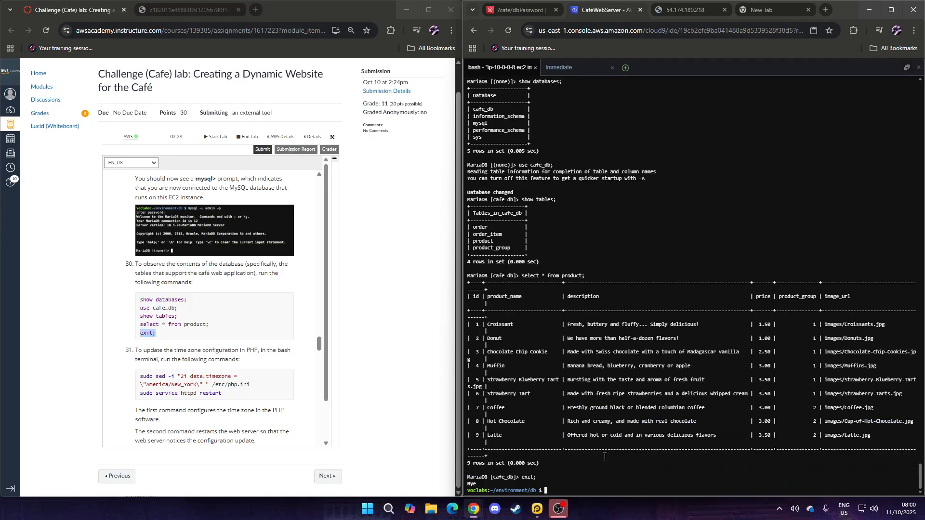
Step: Set the PHP time zone to America/New_York in /etc/php.ini by running the sudo sed command from step 31 in the terminal
scroll(165, 286, "down", 2)
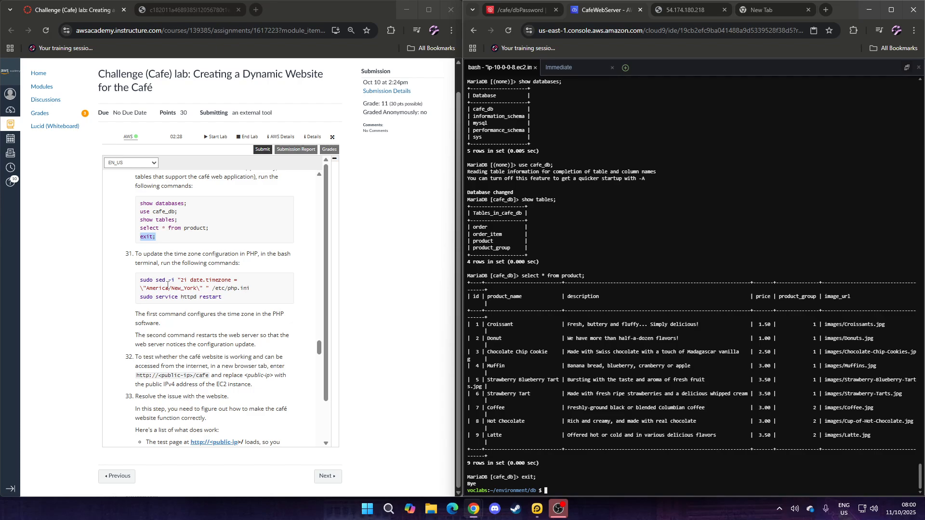
triple_click(167, 284)
right_click(167, 283)
left_click(185, 299)
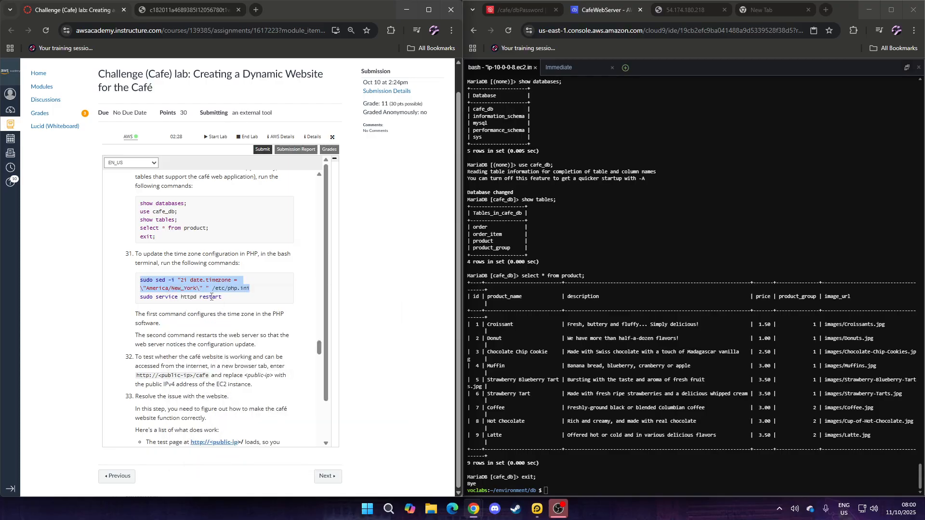
right_click(656, 472)
left_click(678, 436)
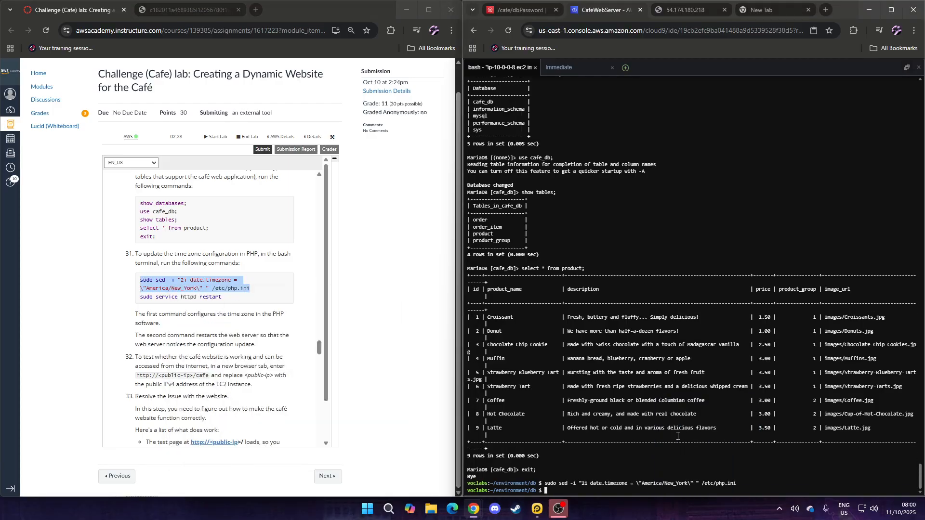
Step: Restart the web server by running sudo service httpd restart from step 31 in the terminal
triple_click(175, 299)
right_click(174, 300)
left_click(203, 313)
right_click(648, 472)
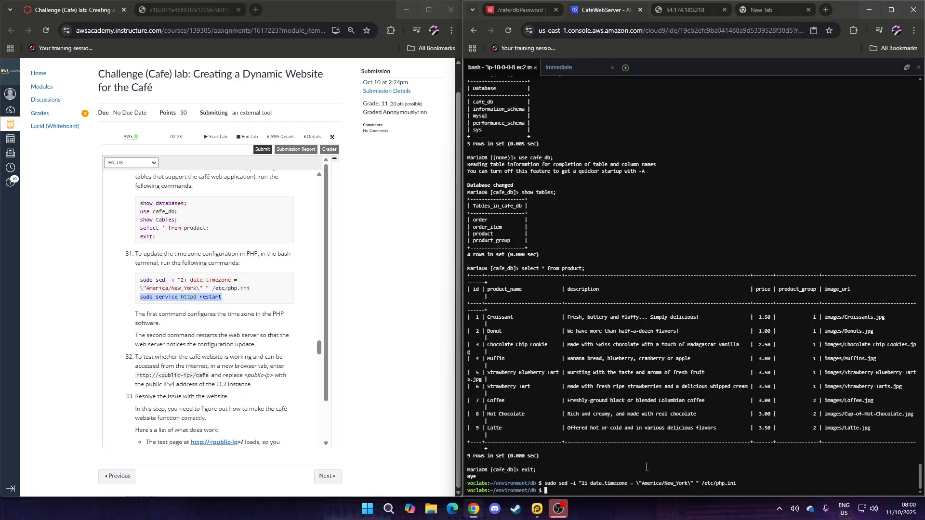
left_click(672, 435)
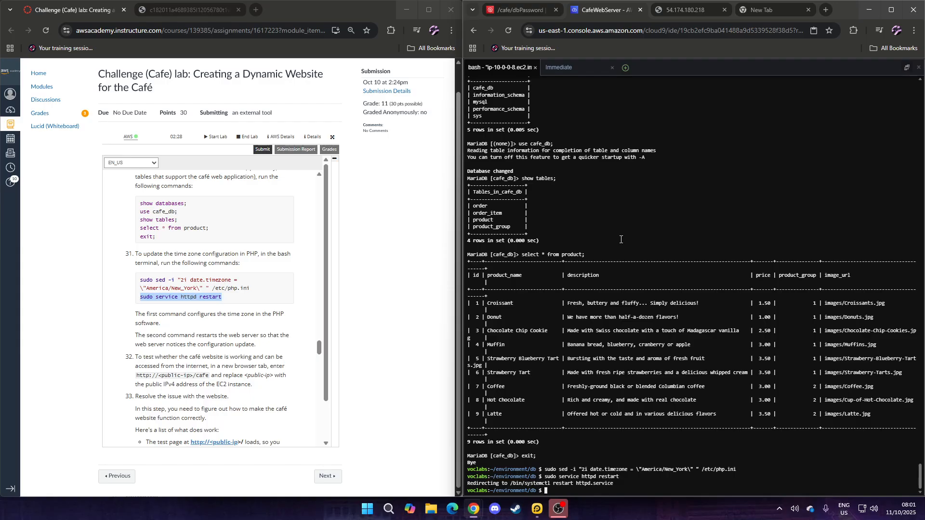
Step: Open the café website at 54.174.180.218/cafe in the web server's test page tab and look over its home page
left_click(703, 14)
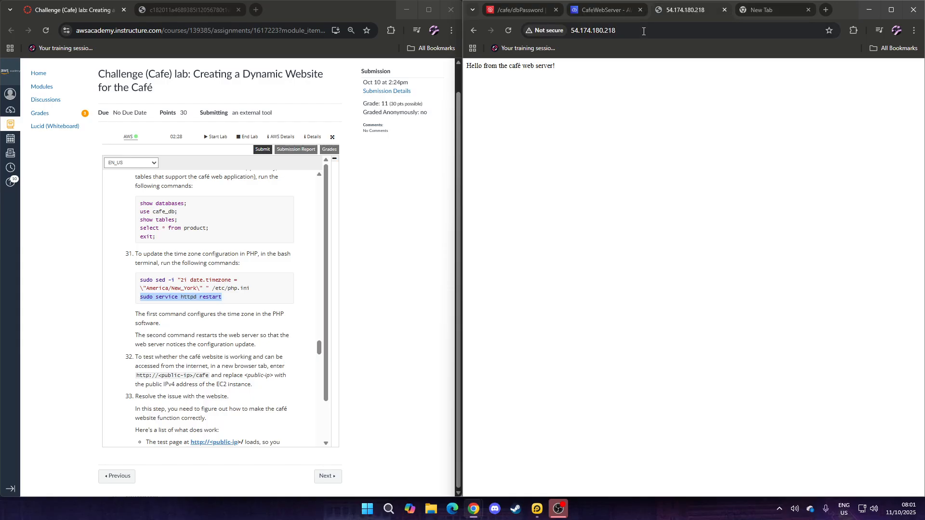
left_click(640, 32)
key("End")
type("/cafe")
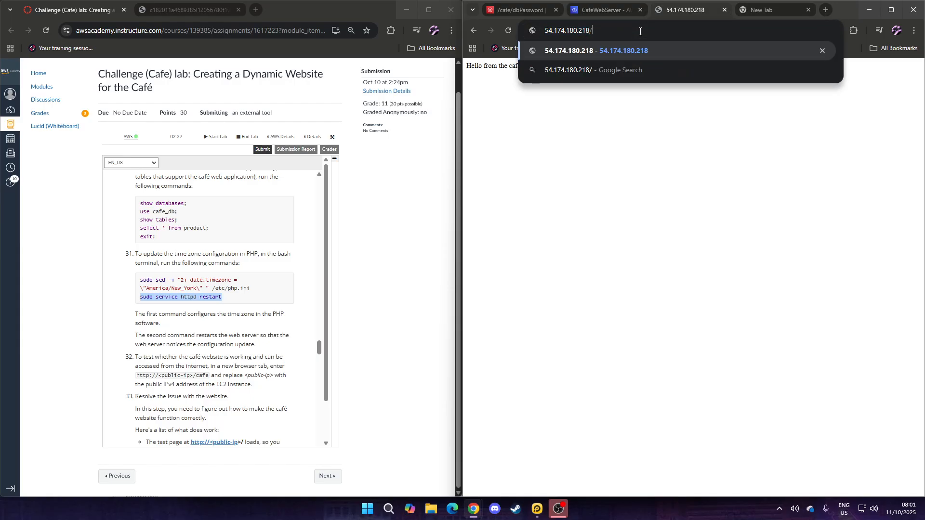
key("Return")
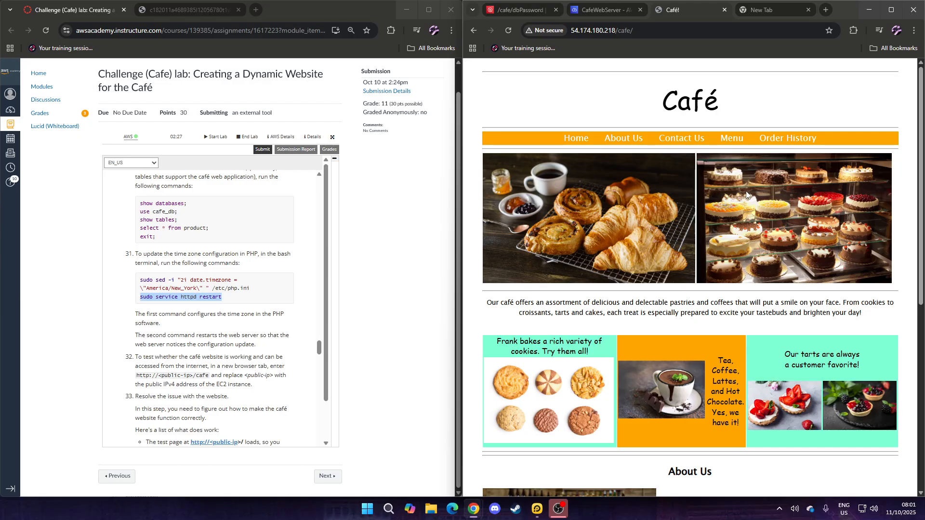
scroll(710, 190, "down", 7)
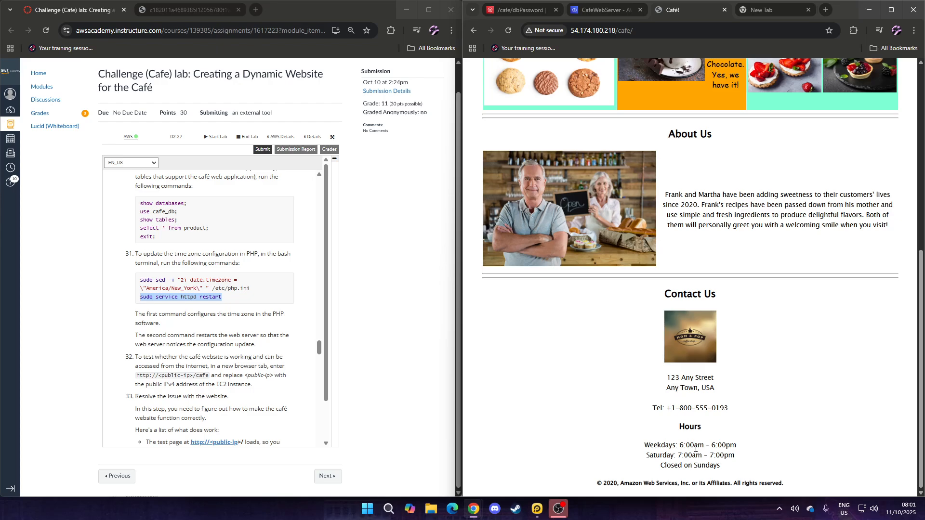
scroll(691, 449, "up", 7)
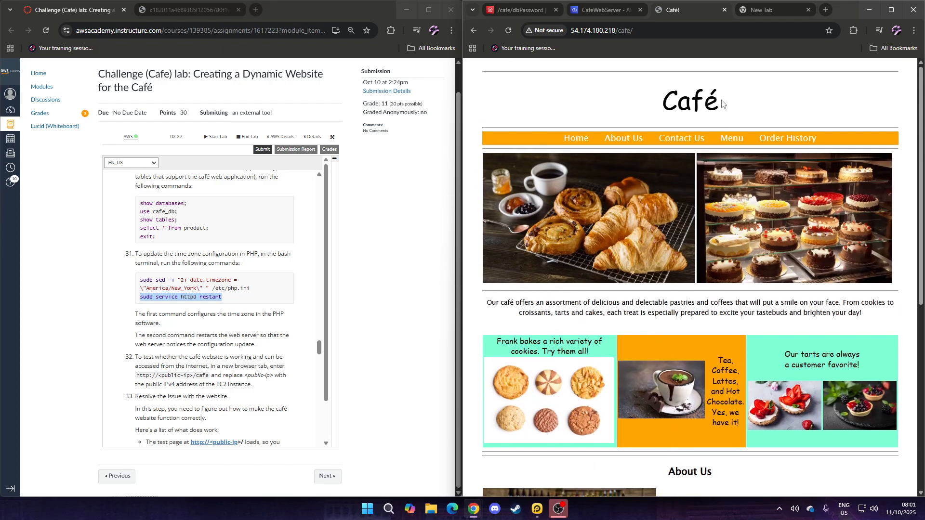
Step: Test the café website's navigation by viewing Contact Us and trying the Menu, Order History and Home links
double_click(683, 138)
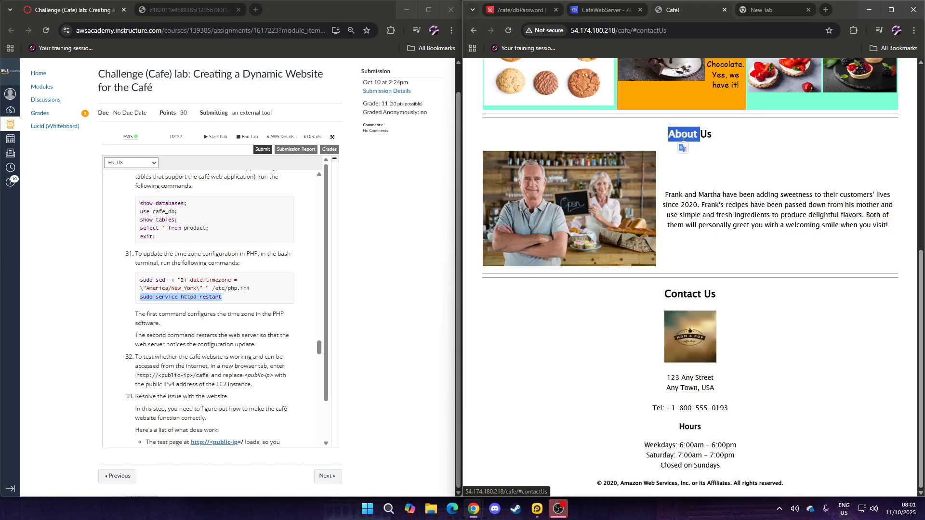
scroll(713, 154, "up", 5)
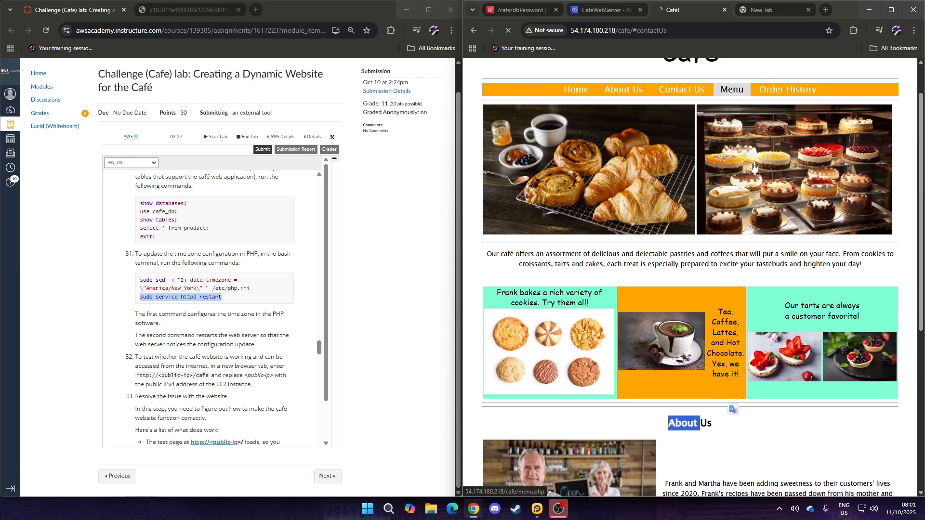
left_click(786, 90)
scroll(788, 231, "down", 2)
scroll(787, 231, "down", 3)
double_click(771, 320)
scroll(769, 320, "down", 3)
scroll(752, 303, "up", 7)
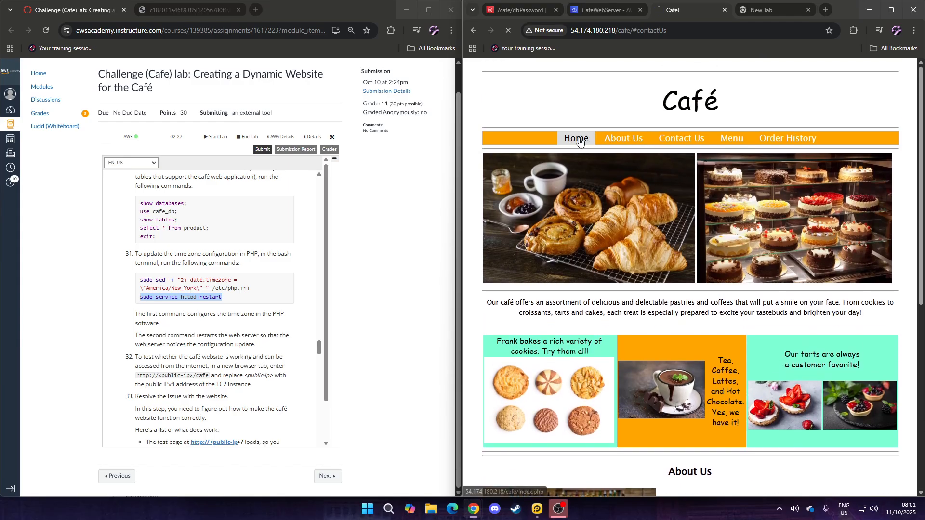
Step: Read step 33 of the lab instructions on resolving the website issue, expanding Tip #1, Tip #2 and Tip #3
scroll(234, 211, "down", 1)
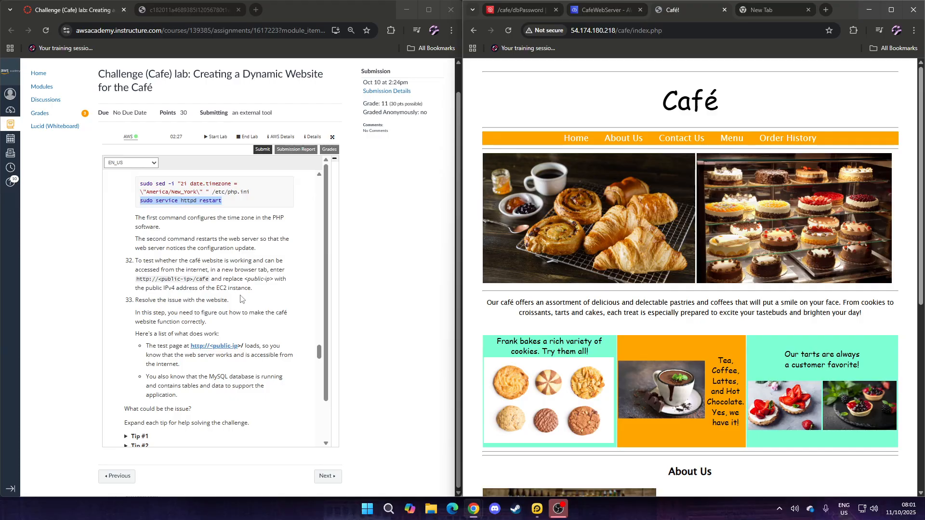
left_click(253, 315)
scroll(254, 315, "down", 2)
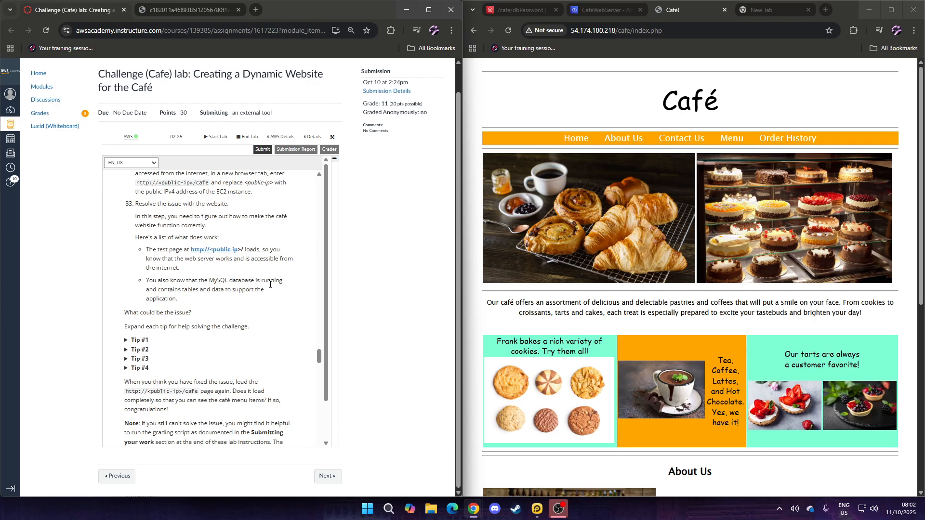
left_click(128, 342)
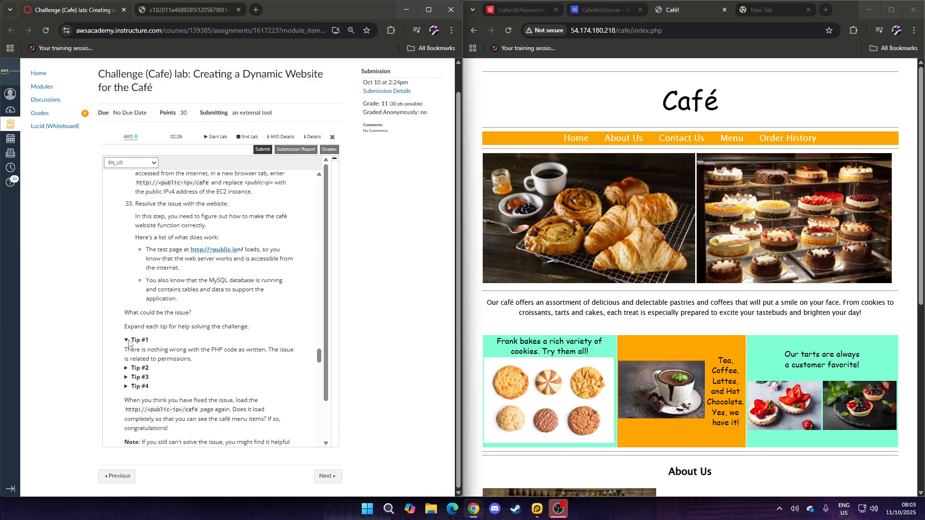
left_click(128, 369)
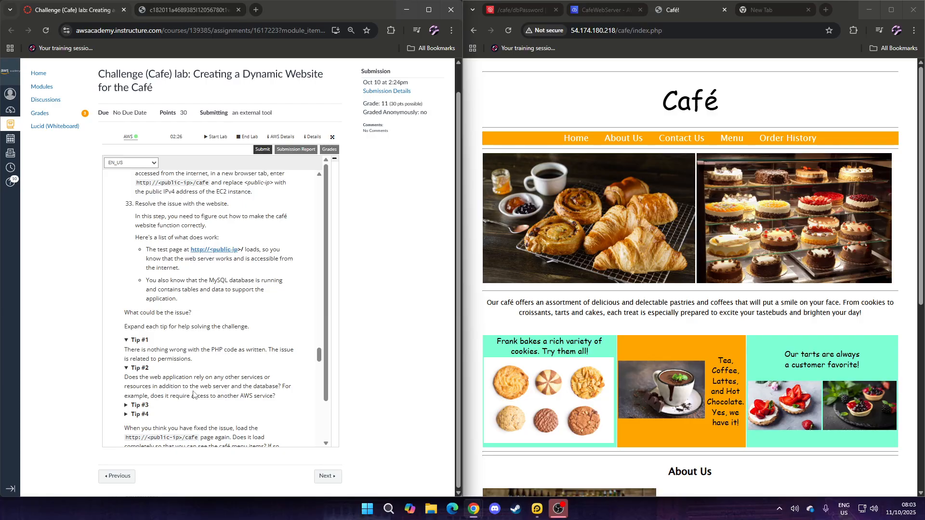
scroll(193, 395, "down", 1)
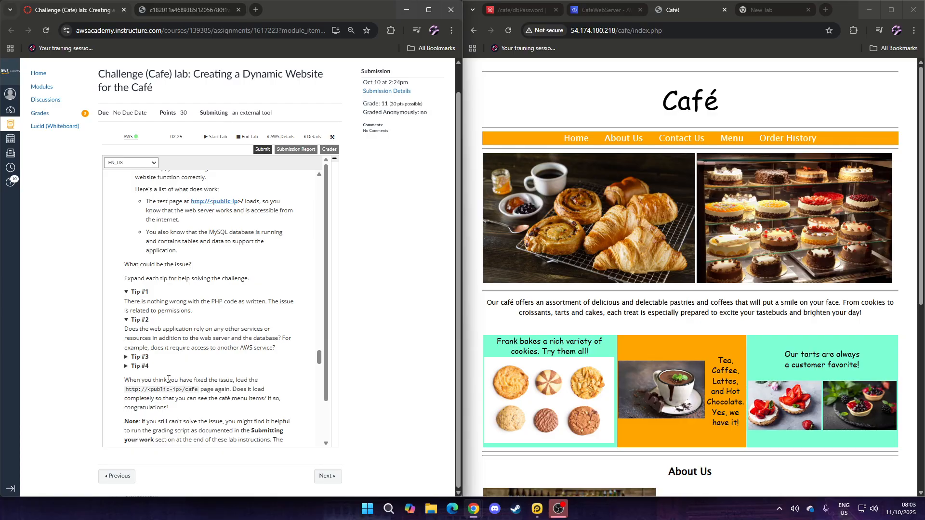
double_click(127, 361)
left_click(127, 359)
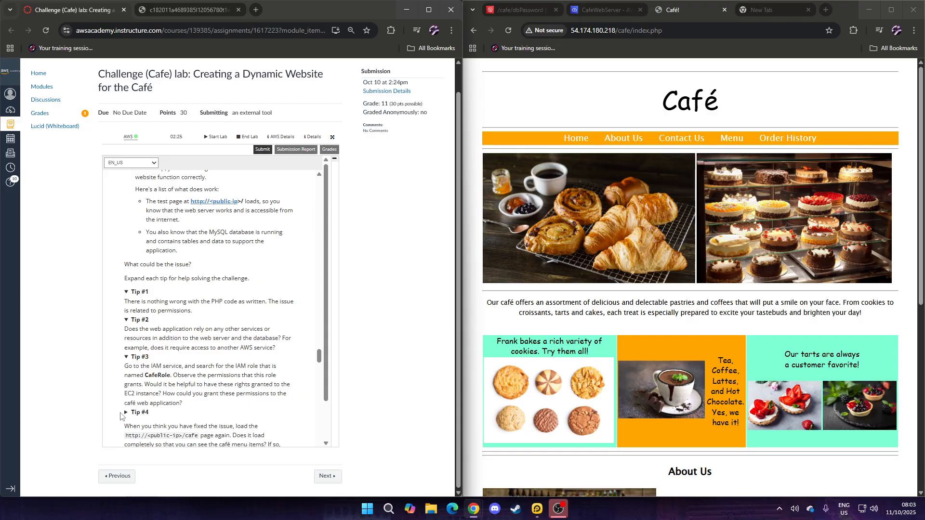
scroll(144, 401, "down", 2)
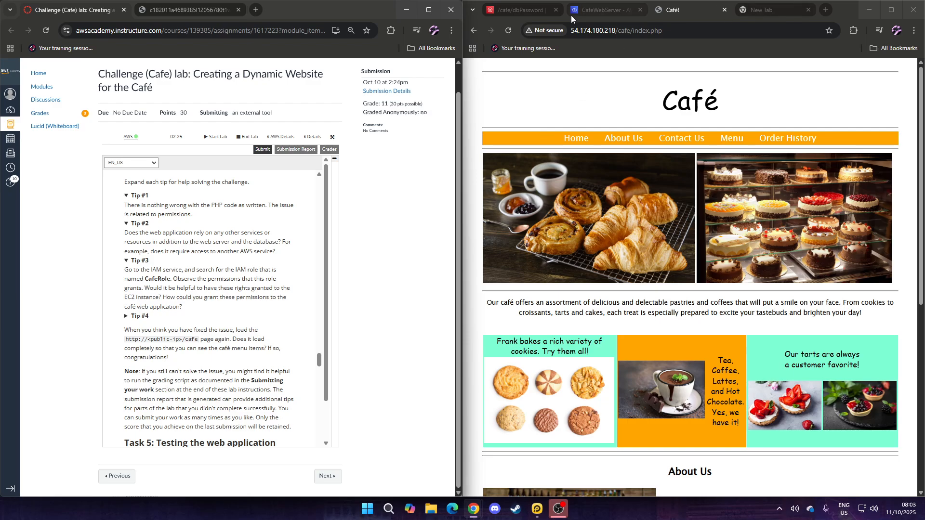
Step: Return to the AWS console and open the list of EC2 instances
left_click(591, 13)
left_click(543, 8)
scroll(551, 101, "up", 1)
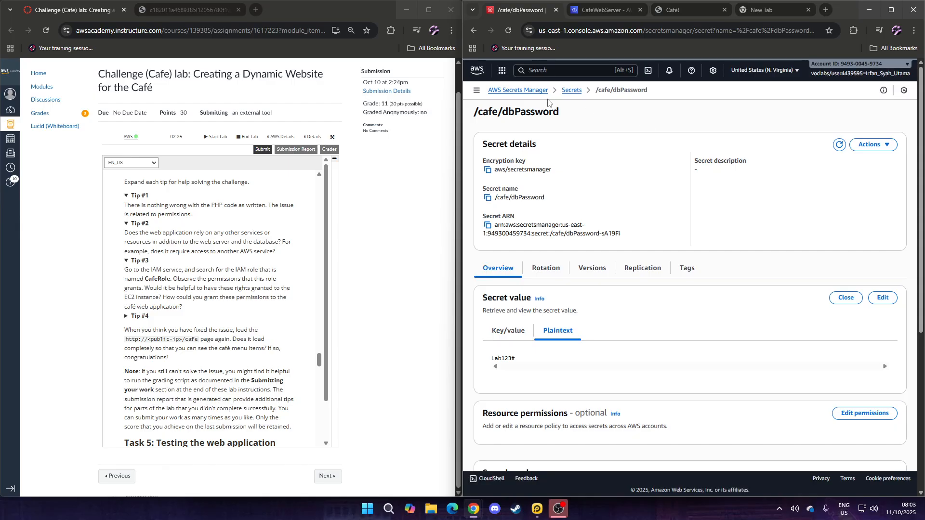
left_click(482, 72)
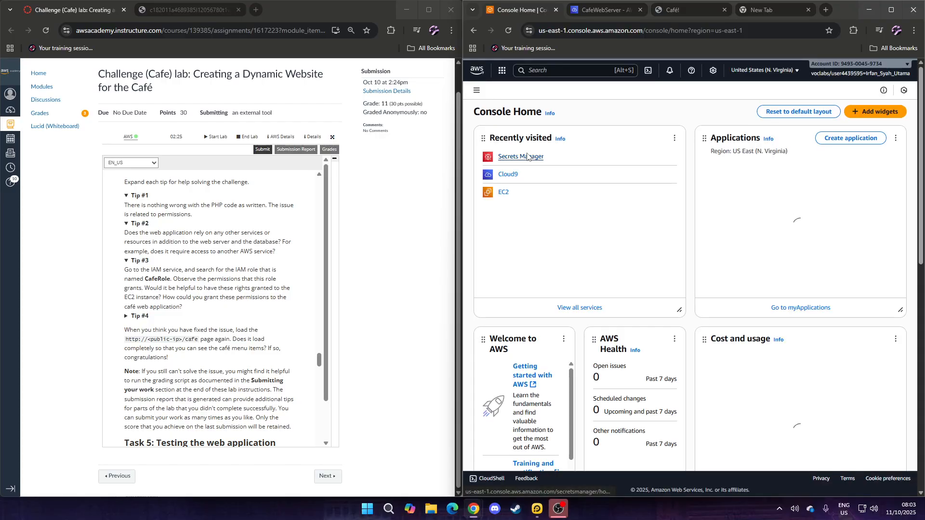
left_click(507, 193)
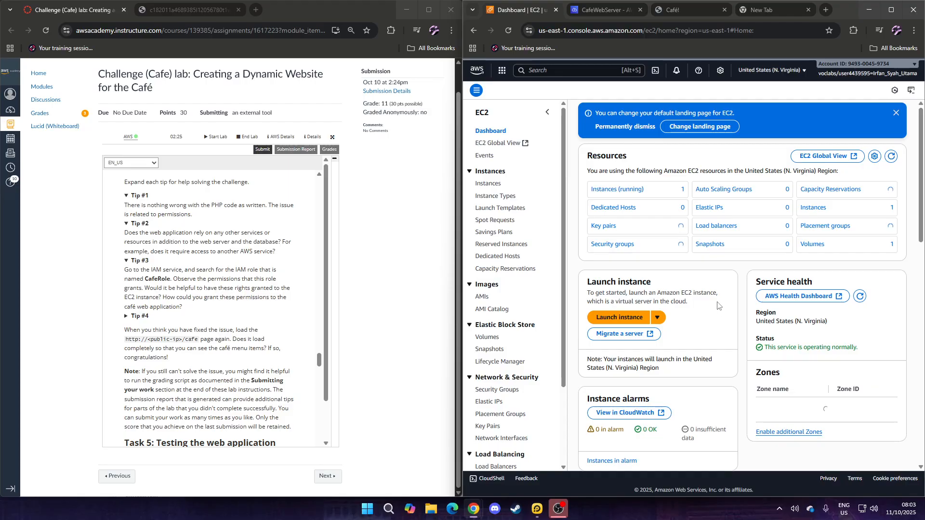
left_click(488, 184)
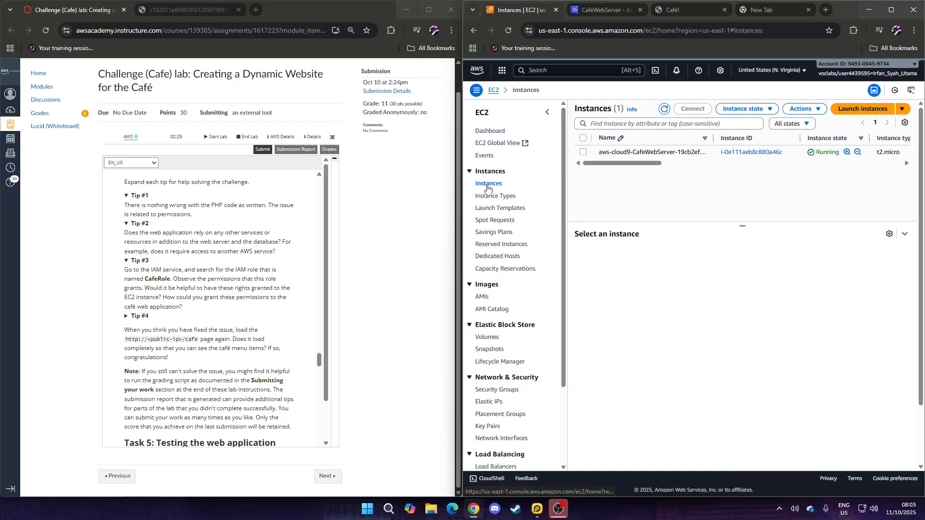
Step: Check the details of the aws-cloud9-CafeWebServer instance, including its IAM role, and open its instance summary
left_click(583, 152)
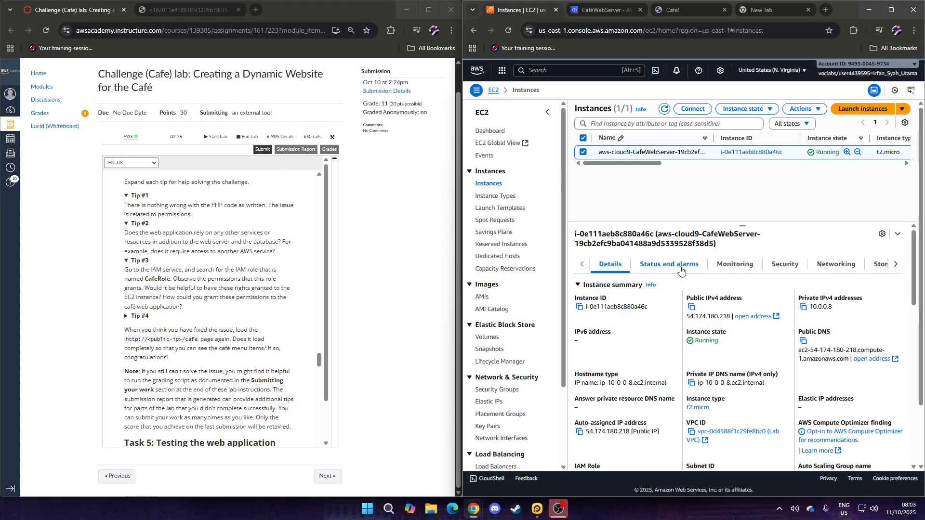
scroll(674, 313, "down", 4)
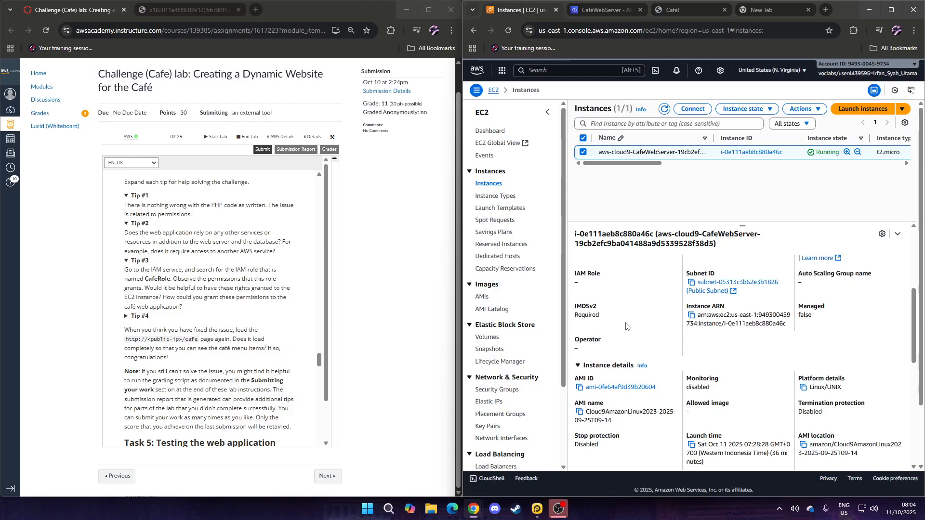
scroll(626, 327, "up", 4)
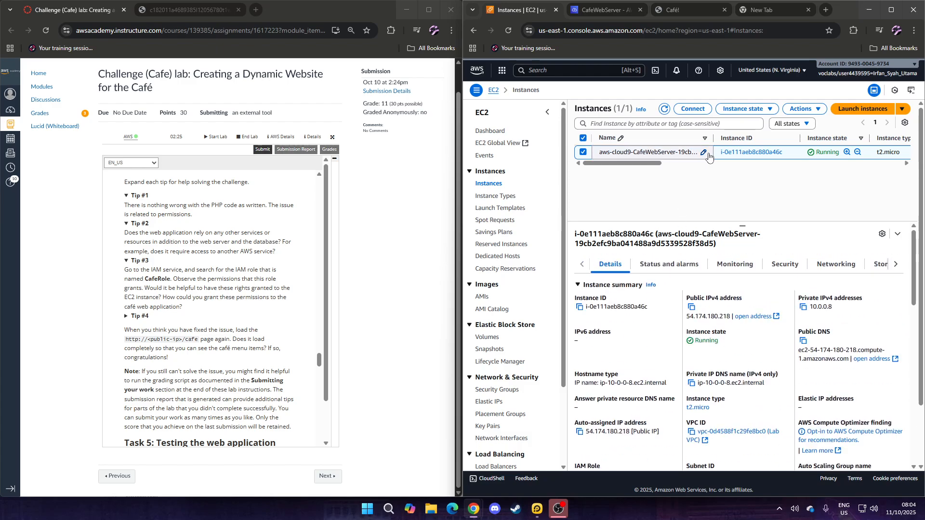
left_click(731, 153)
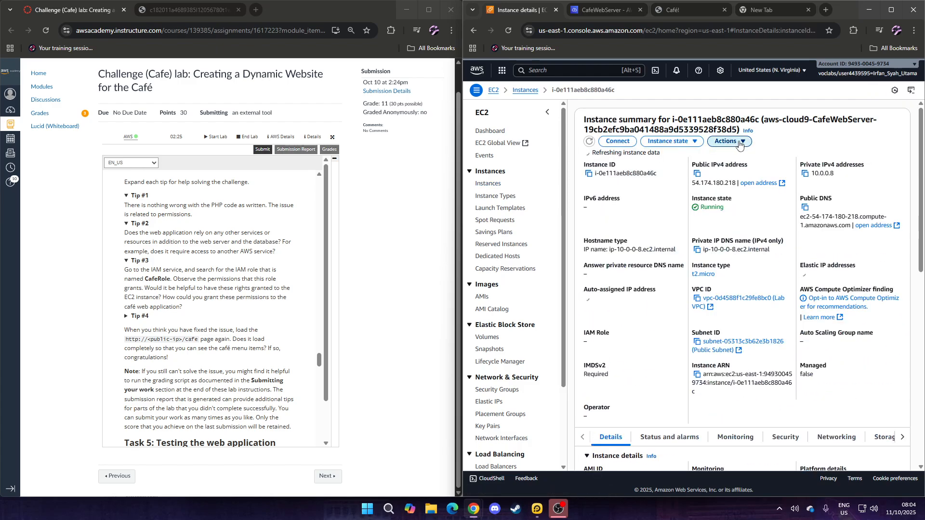
Step: Attach the CafeRole IAM role to the CafeWebServer instance
left_click(739, 142)
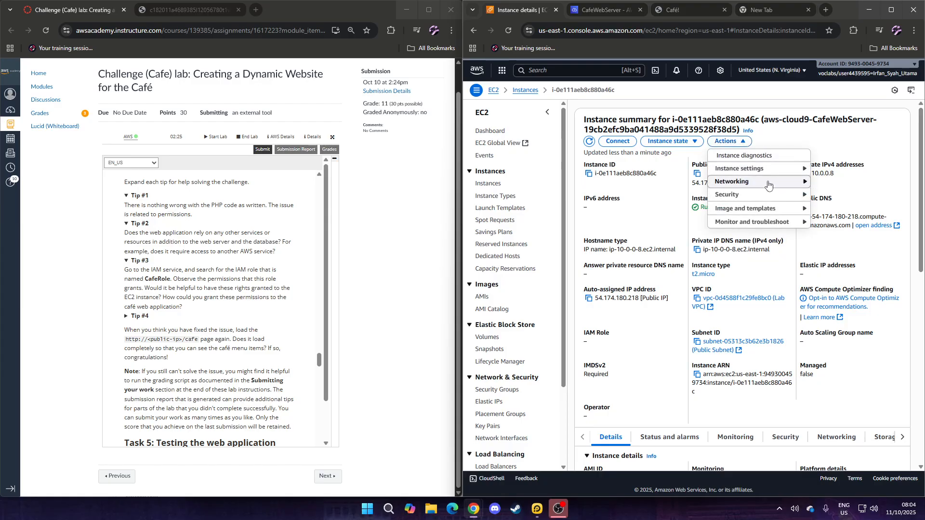
left_click(802, 197)
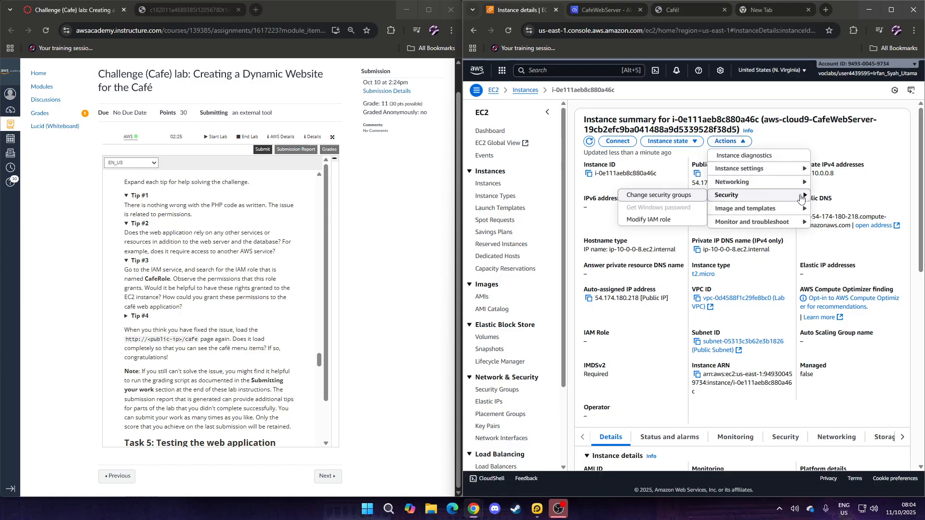
left_click(806, 210)
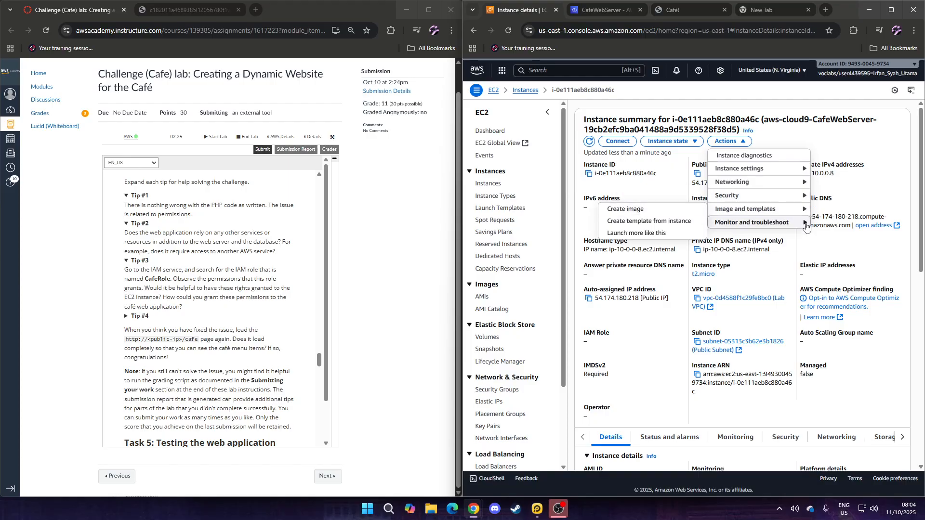
left_click(631, 214)
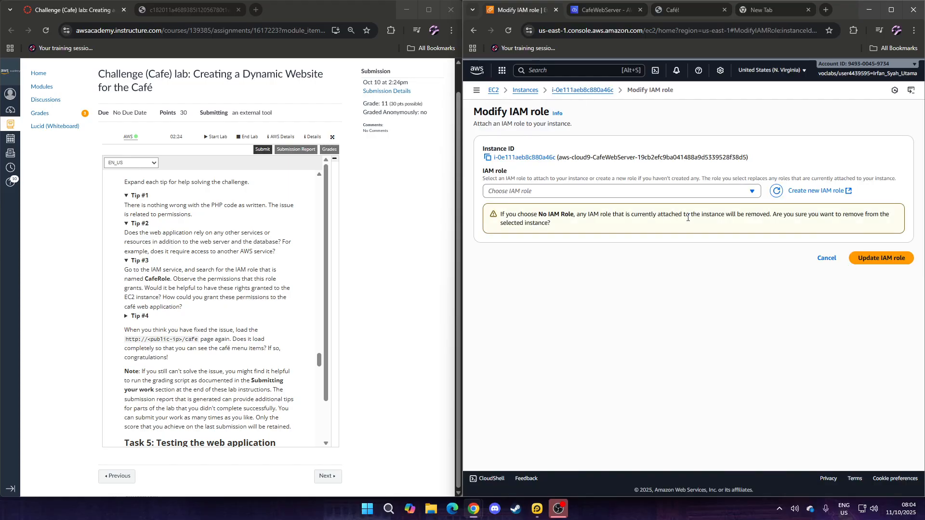
left_click(606, 193)
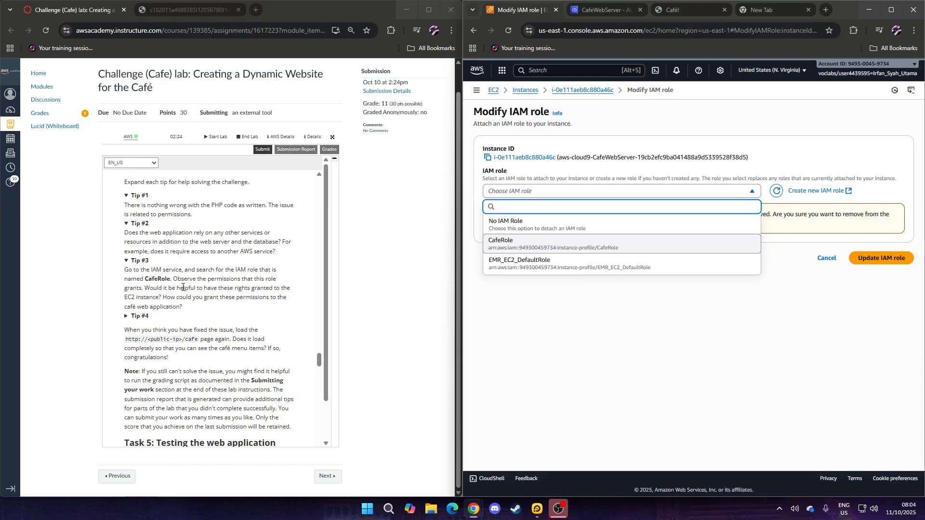
left_click(518, 245)
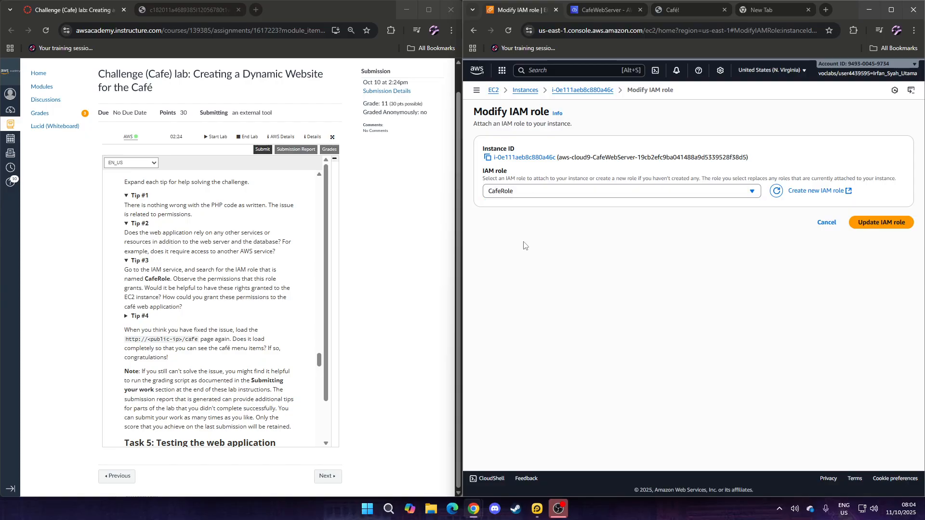
left_click(892, 226)
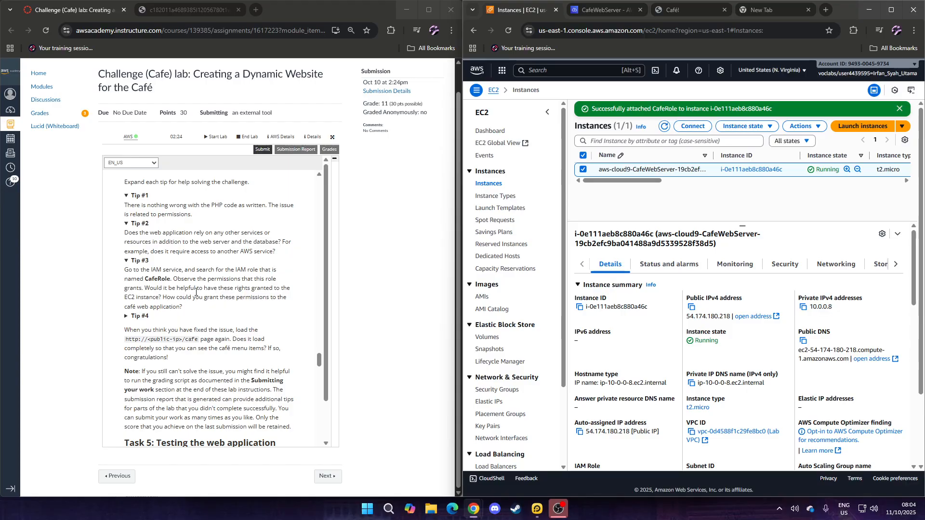
Step: Reload the café website's home page to check it with the attached role
left_click(684, 7)
left_click(508, 30)
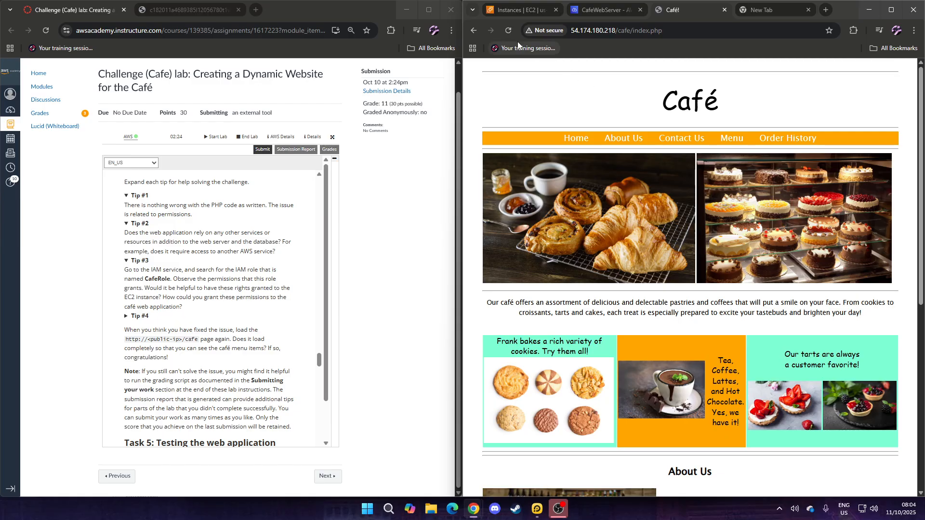
left_click(508, 31)
left_click(545, 12)
left_click(689, 12)
Step: Submit the lab for grading and confirm the submission
left_click(262, 150)
key("Return")
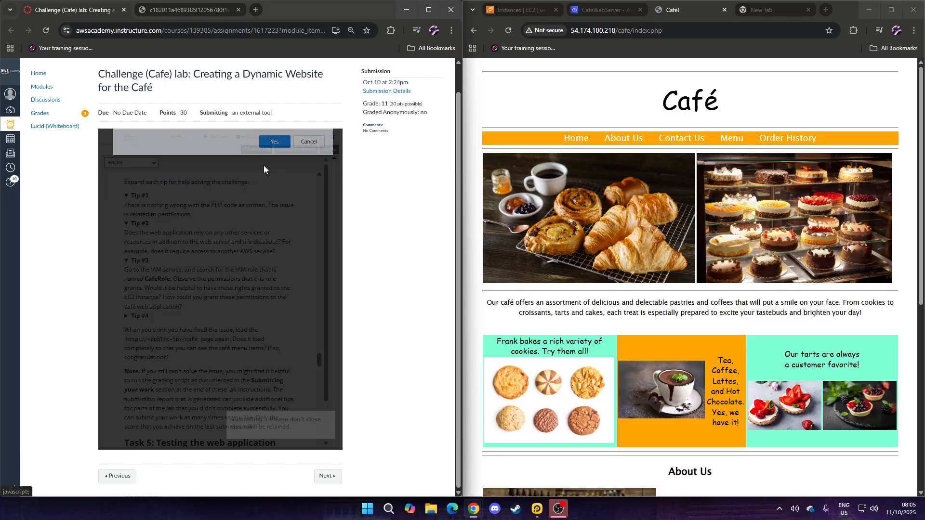
Step: Look through the remaining lab instructions, including Task 6, and return to the order-testing steps of Task 5
scroll(254, 271, "down", 10)
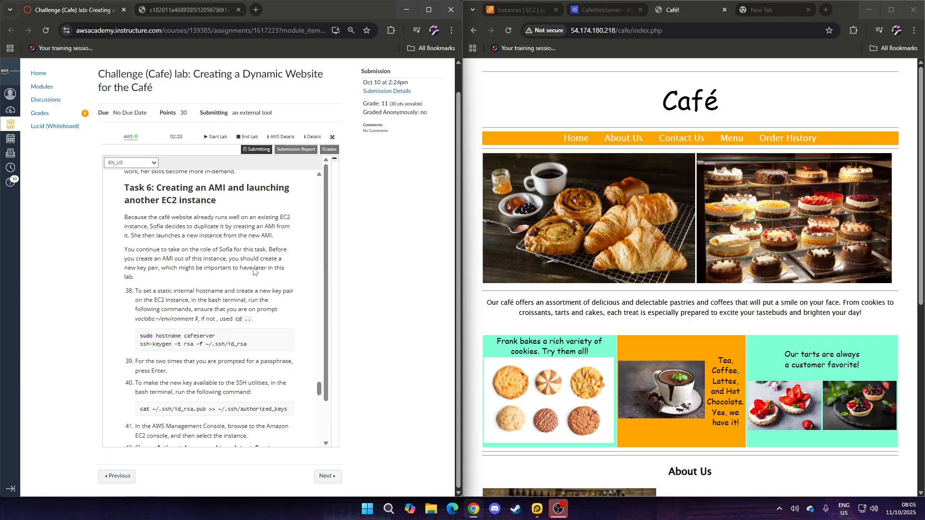
scroll(254, 272, "down", 6)
scroll(253, 270, "down", 10)
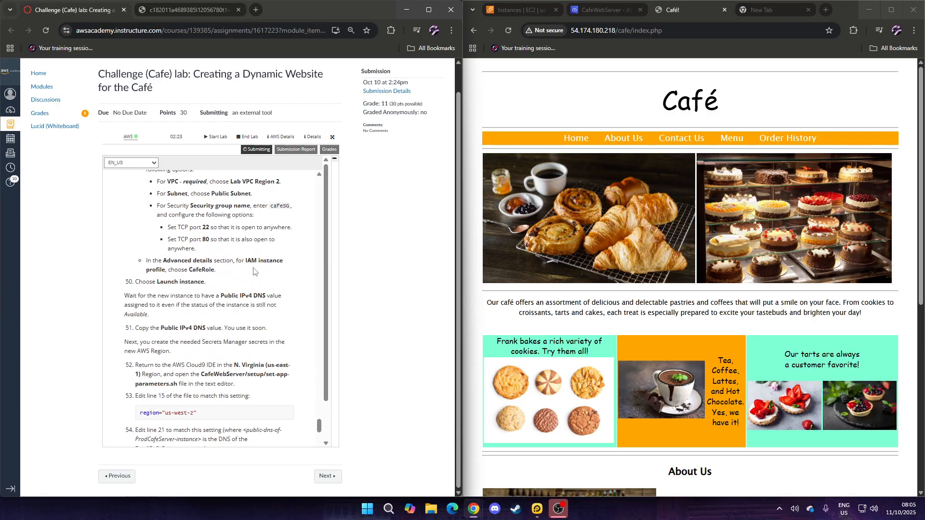
scroll(253, 271, "down", 3)
scroll(253, 270, "up", 18)
scroll(253, 271, "up", 15)
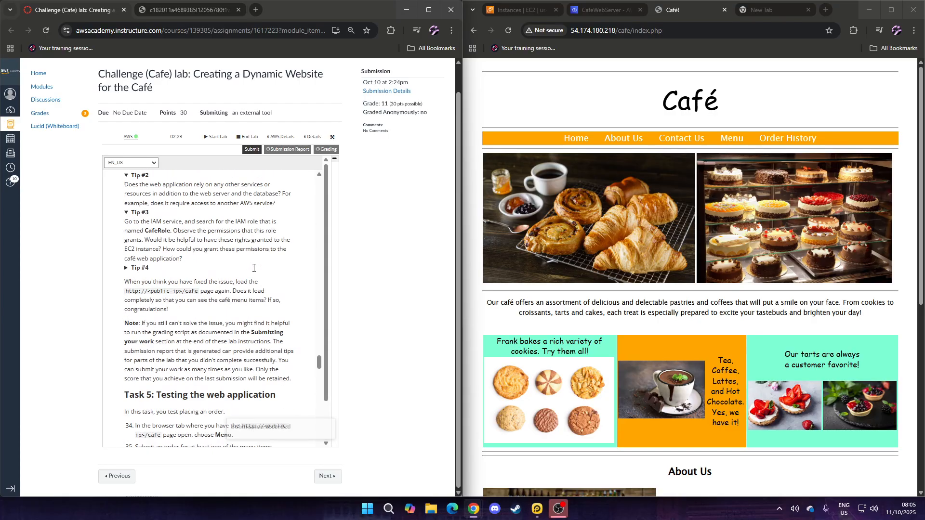
scroll(253, 268, "up", 8)
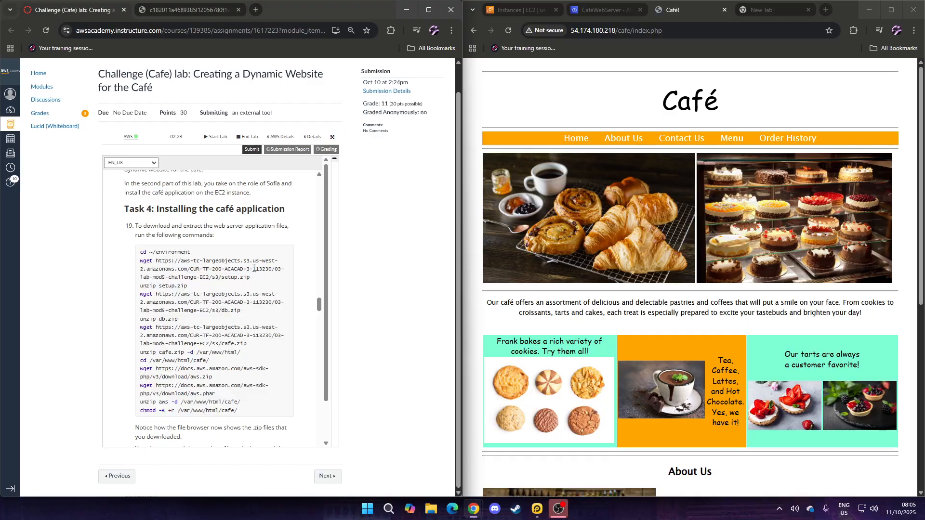
scroll(254, 268, "up", 6)
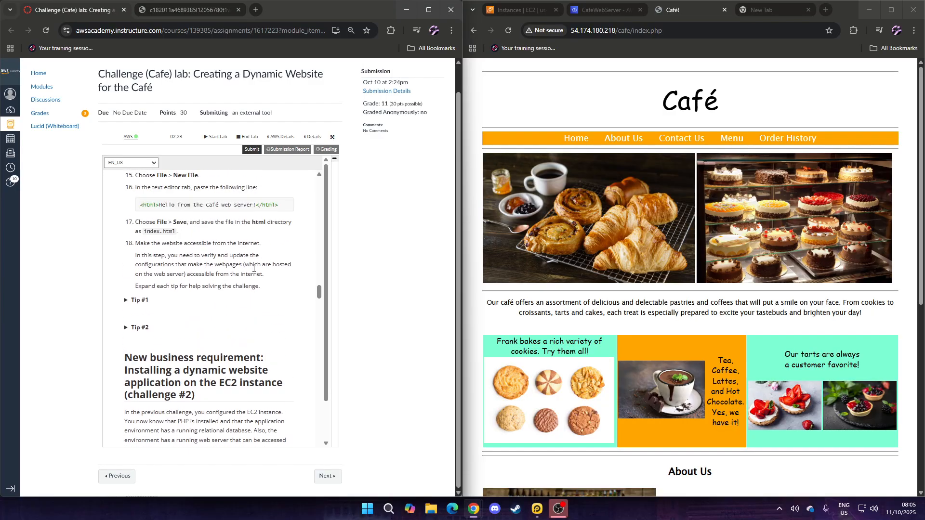
scroll(254, 268, "down", 12)
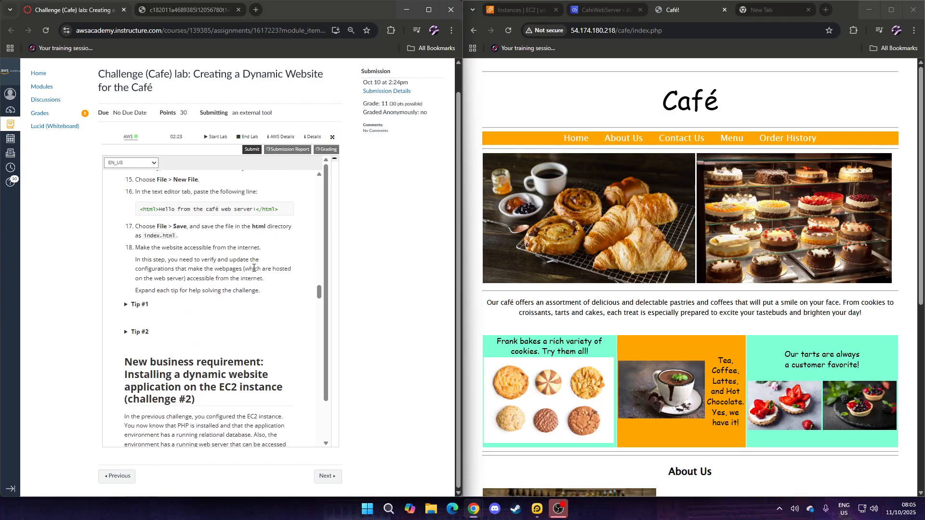
scroll(254, 268, "down", 10)
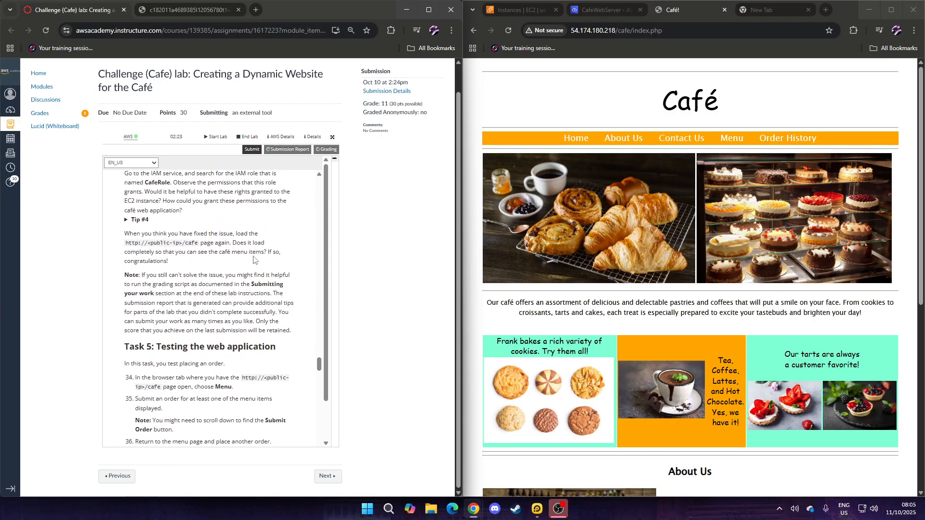
scroll(260, 237, "down", 2)
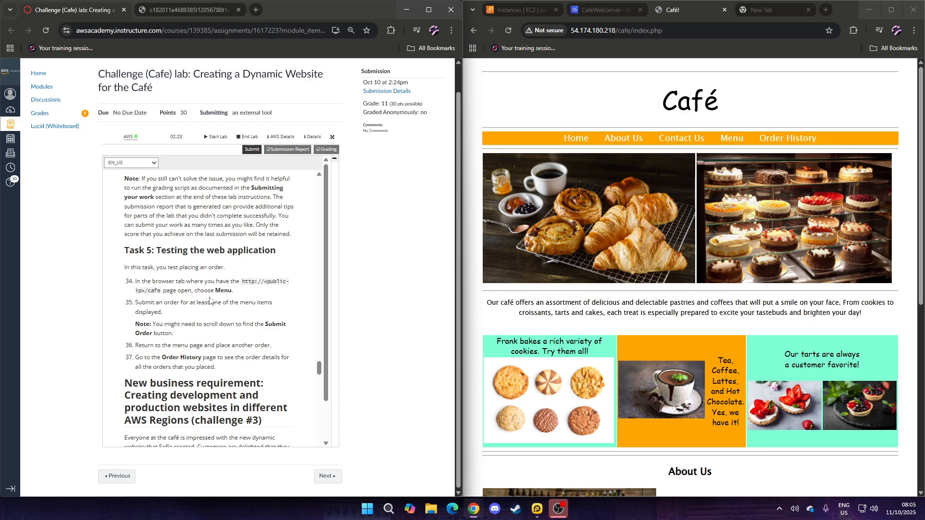
Step: Open the café website's Menu page, and check the lab's grading results down to Task 7 before hiding them
left_click(730, 139)
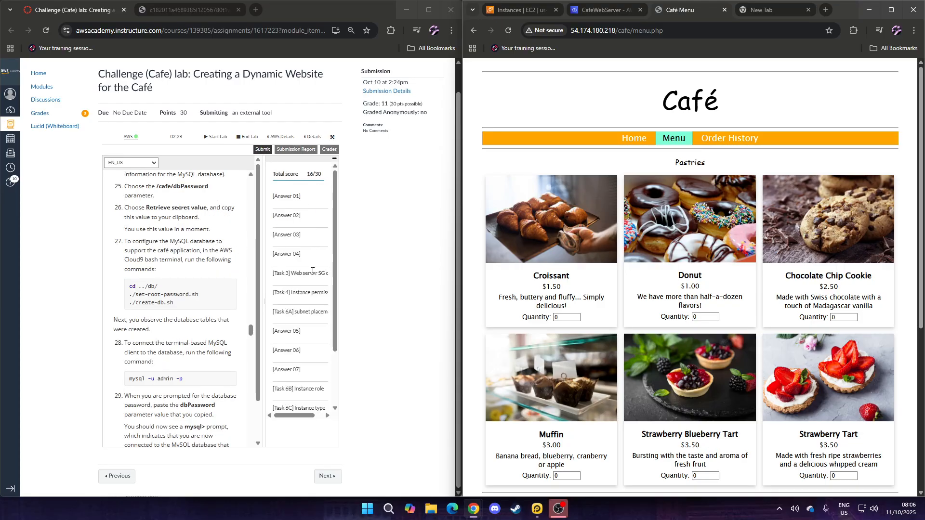
left_click(301, 415)
scroll(307, 325, "down", 3)
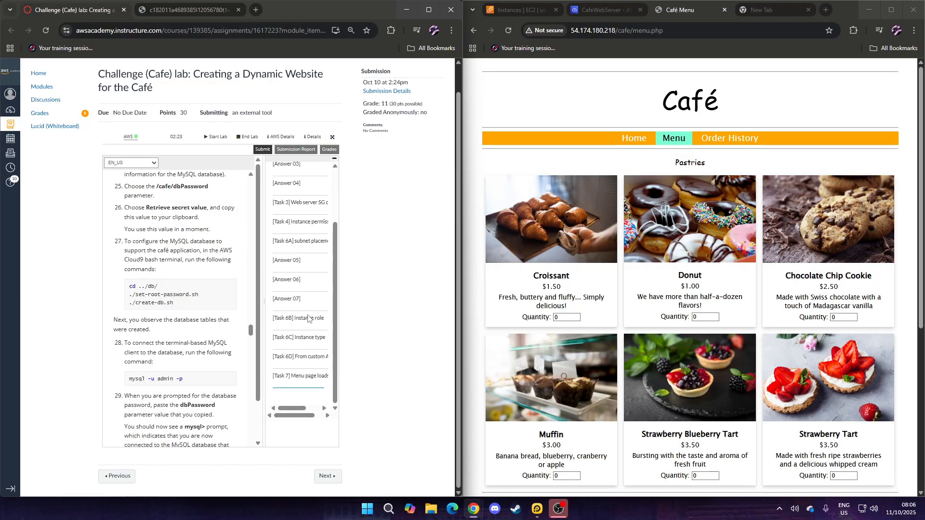
left_click(336, 160)
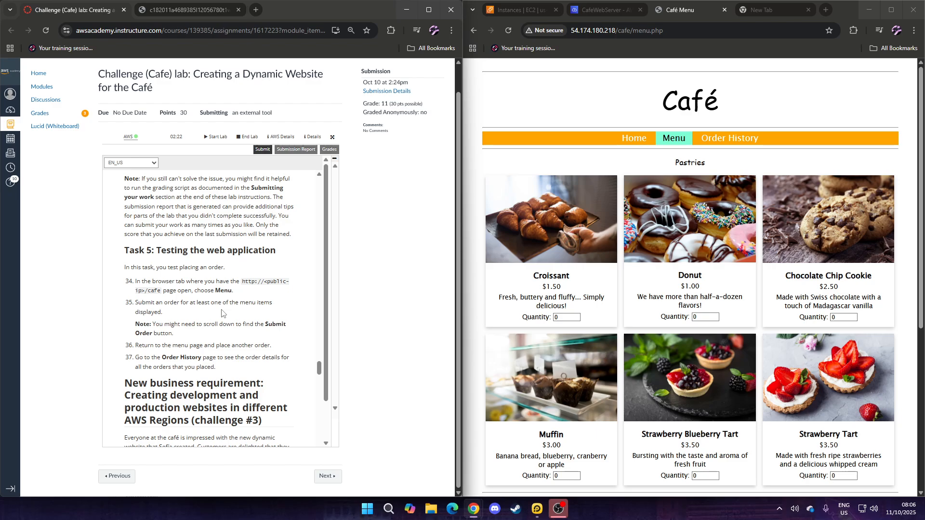
Step: Submit a café order for one Strawberry Tart
scroll(811, 358, "down", 5)
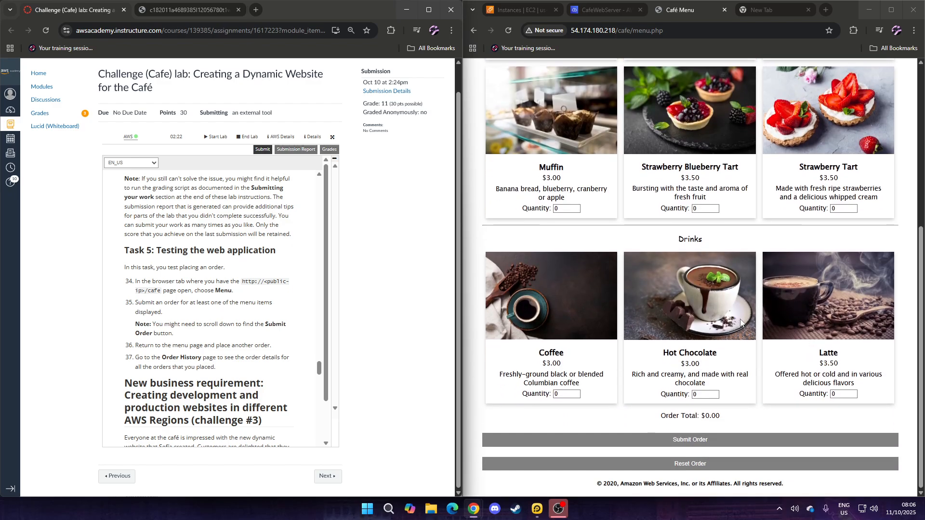
scroll(740, 320, "up", 4)
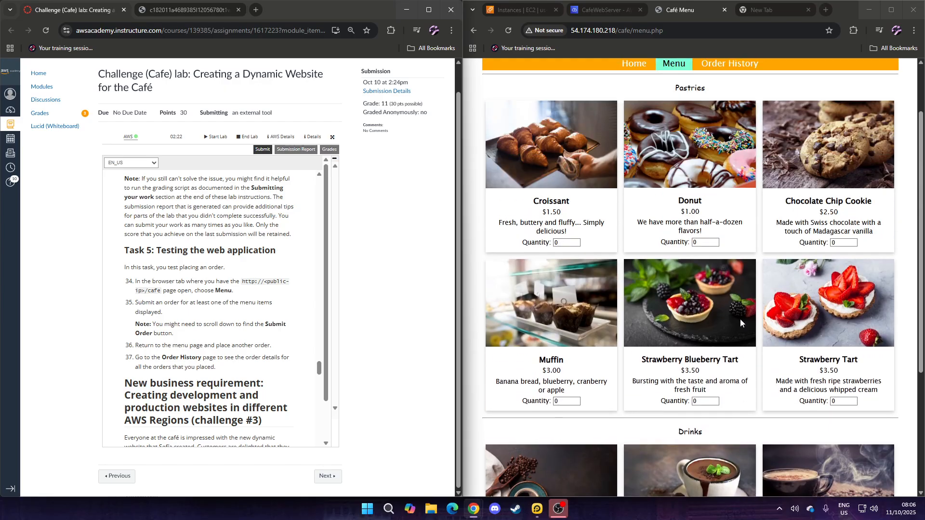
left_click(848, 401)
type("1")
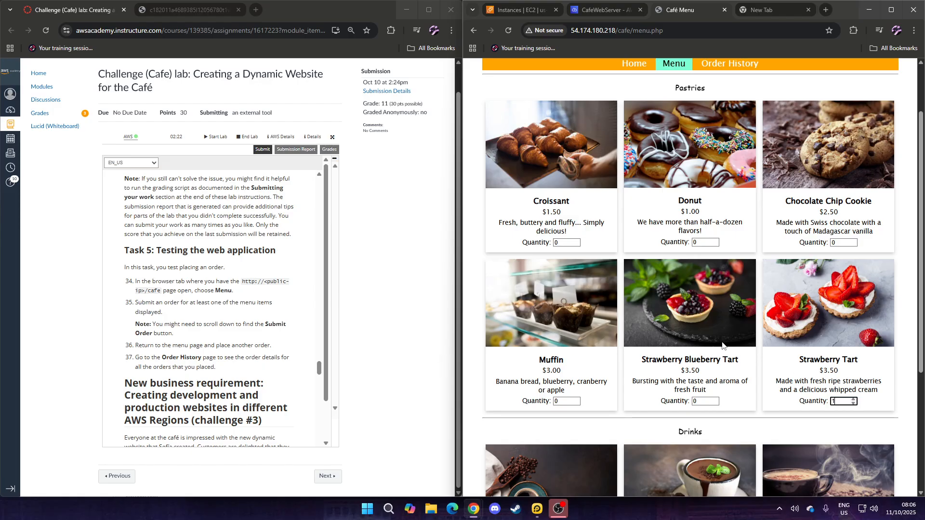
scroll(665, 361, "down", 4)
left_click(690, 440)
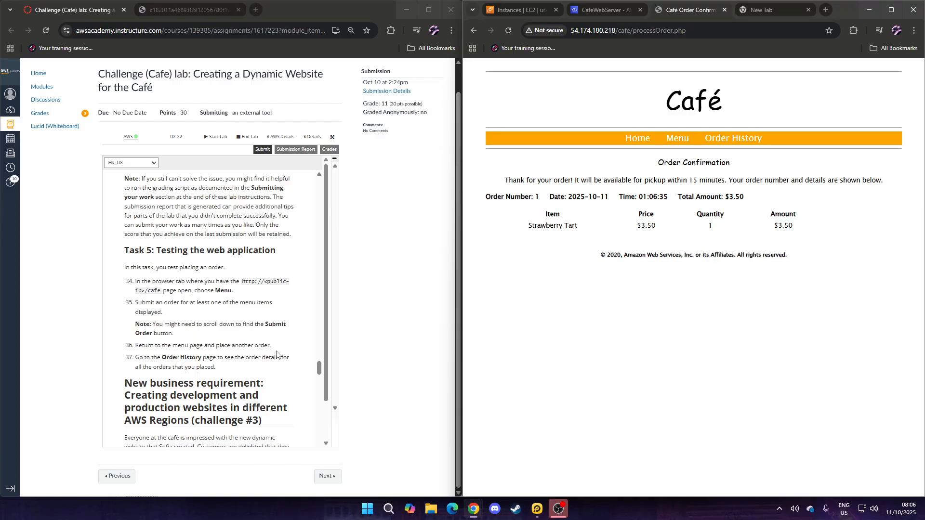
Step: Return to the café menu to submit a second order for one Latte, and view the Order History page
left_click(685, 139)
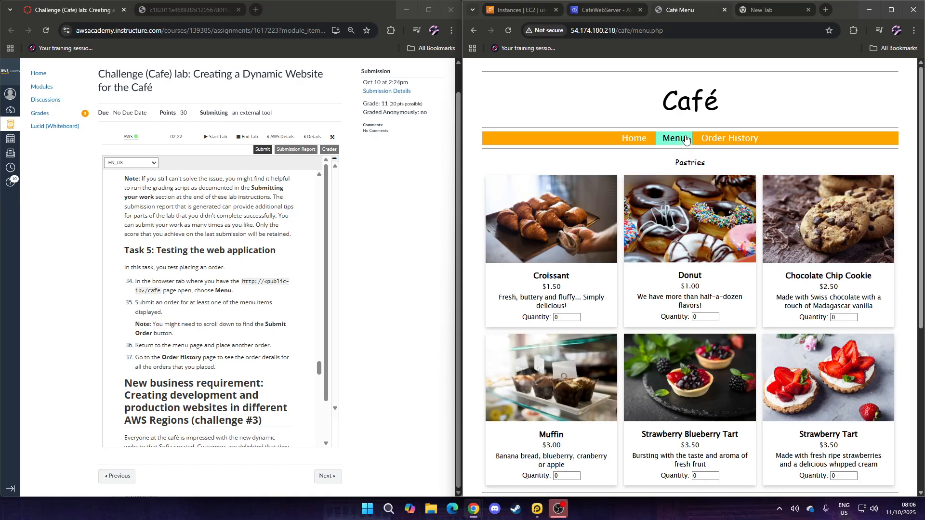
scroll(733, 275, "down", 2)
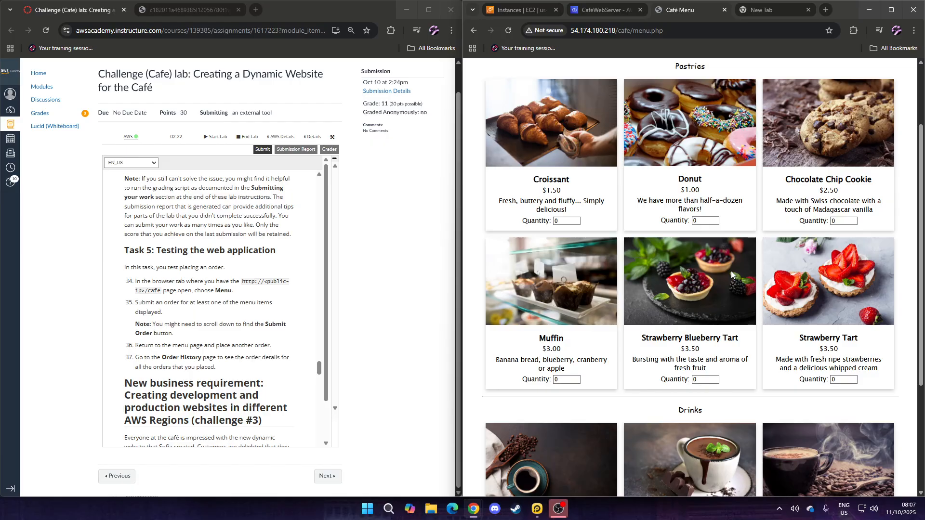
scroll(735, 290, "down", 4)
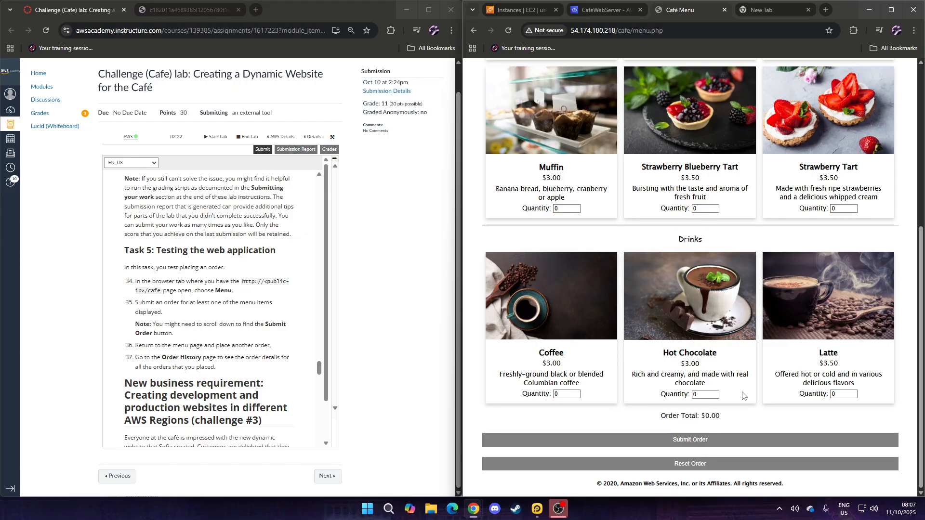
left_click(853, 393)
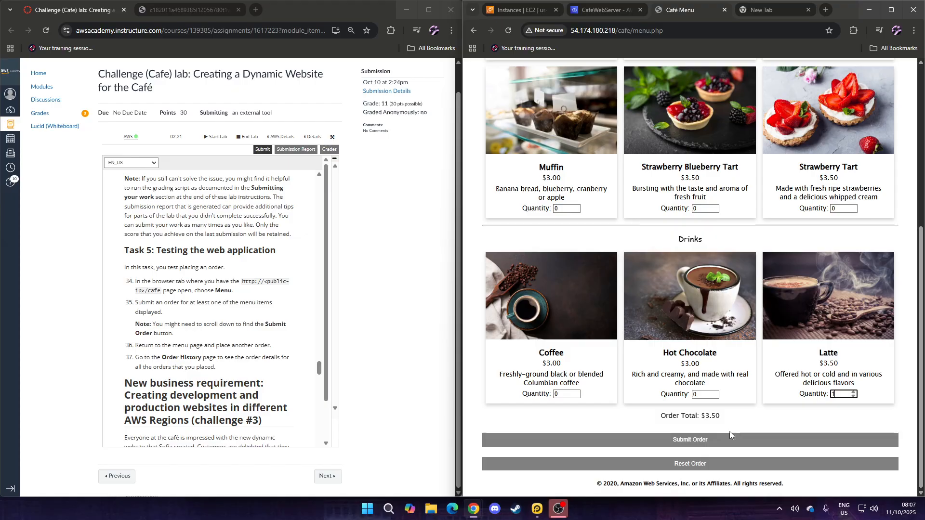
left_click(694, 443)
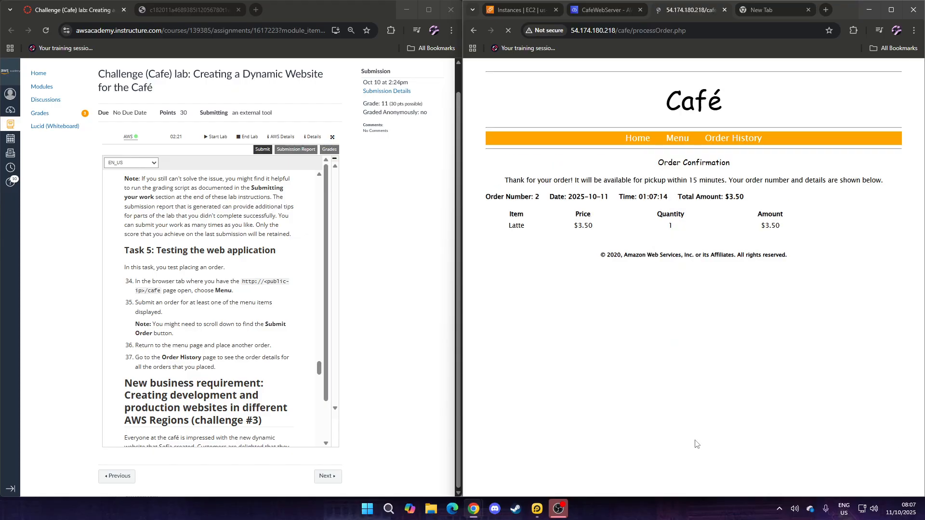
left_click(740, 144)
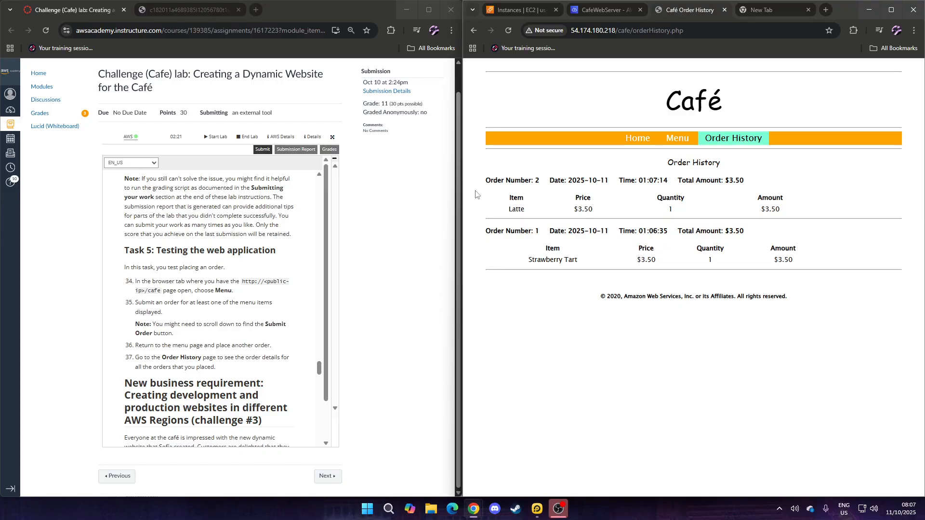
Step: Read the lab instructions on the new business requirement (challenge #3) and the first steps of Task 6
scroll(256, 248, "down", 5)
scroll(256, 248, "down", 2)
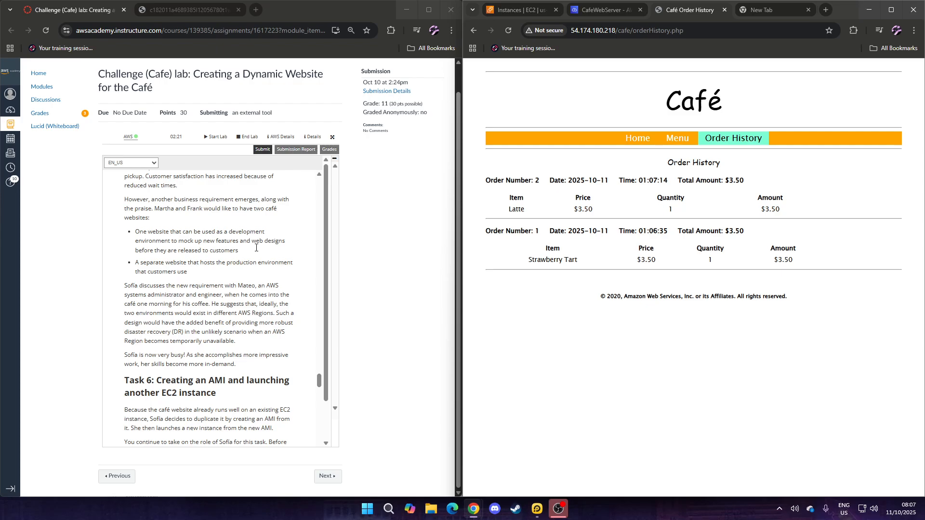
scroll(256, 248, "down", 3)
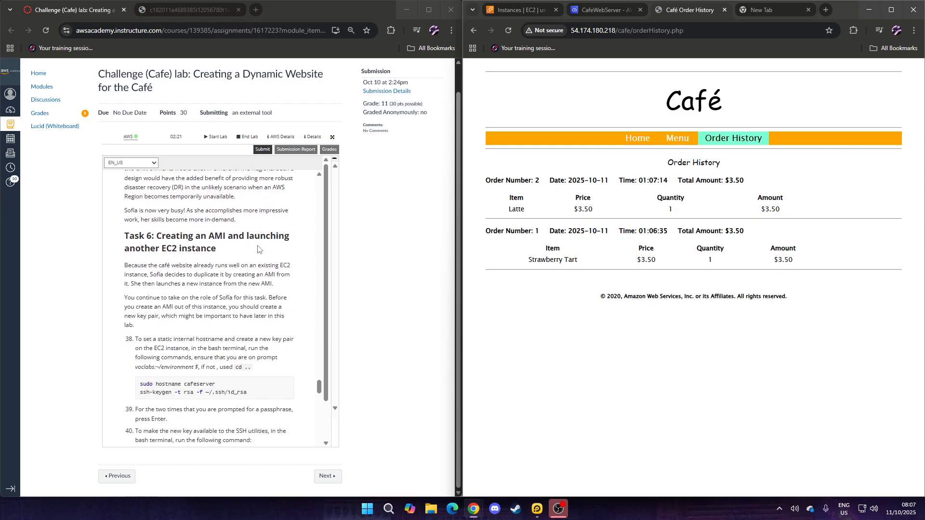
scroll(258, 249, "up", 7)
scroll(258, 249, "down", 1)
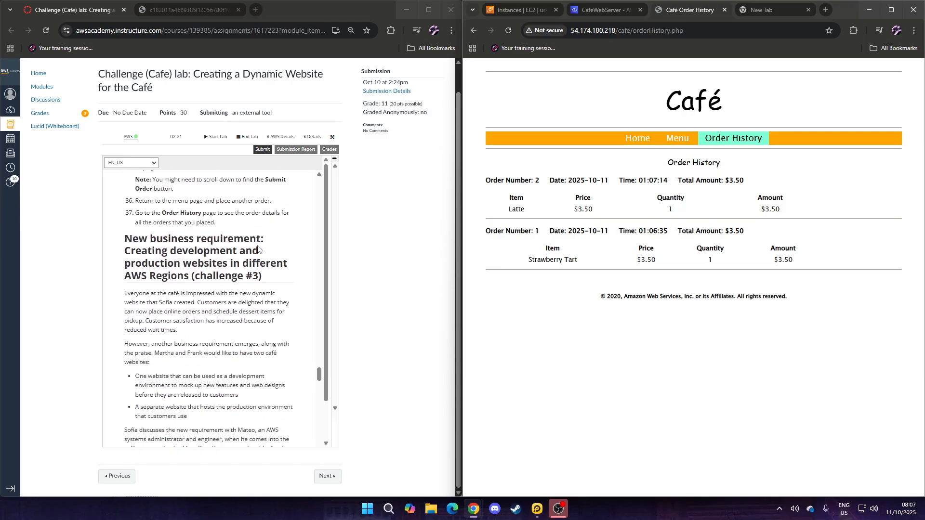
scroll(222, 369, "down", 1)
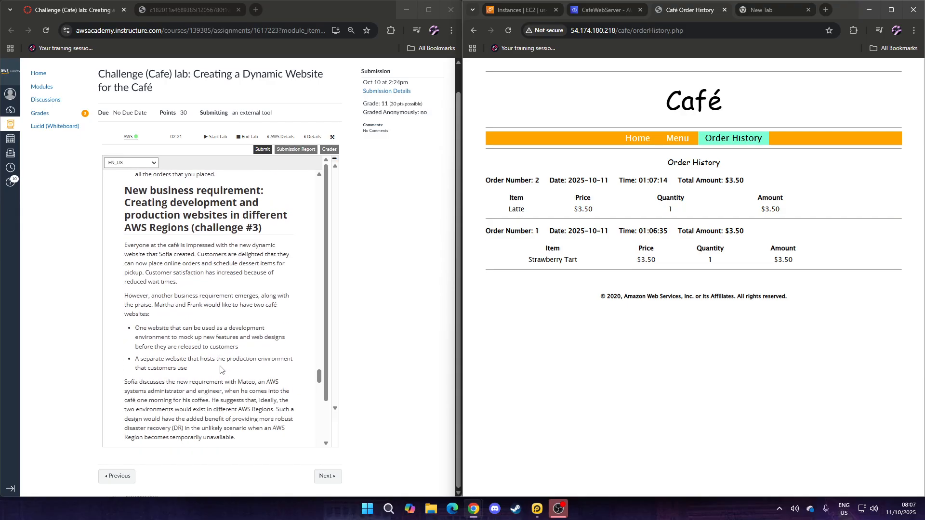
scroll(222, 370, "down", 1)
scroll(222, 369, "down", 5)
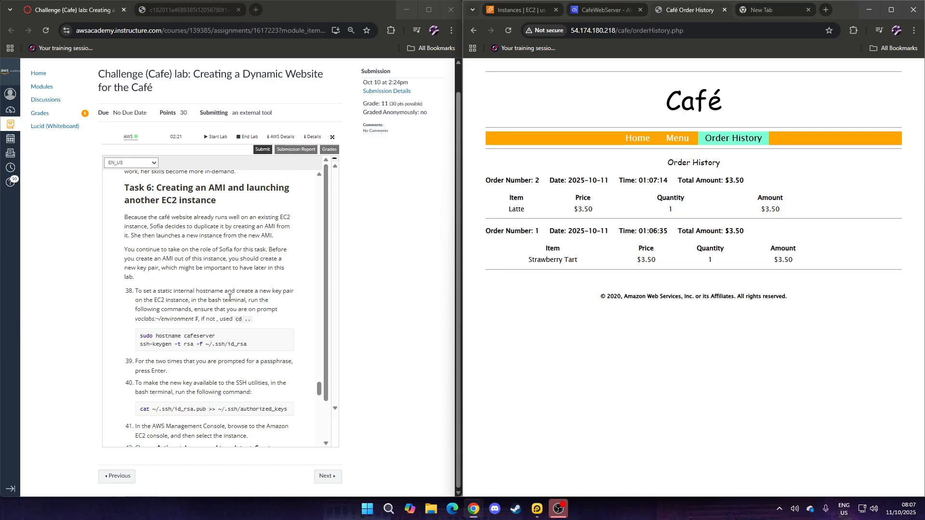
Step: Set the instance's static hostname by running "sudo hostname cafeserver" from the lab instructions in the CafeWebServer Cloud9 terminal
left_click(609, 10)
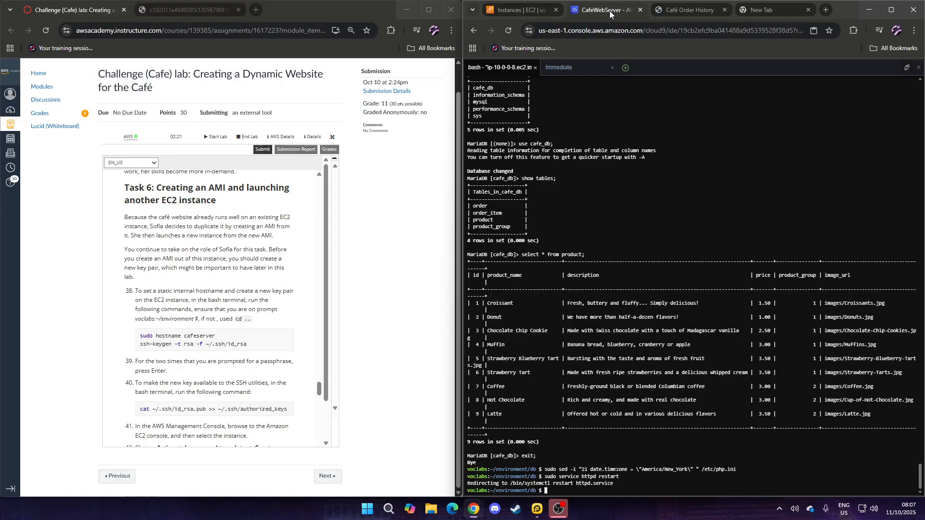
triple_click(187, 336)
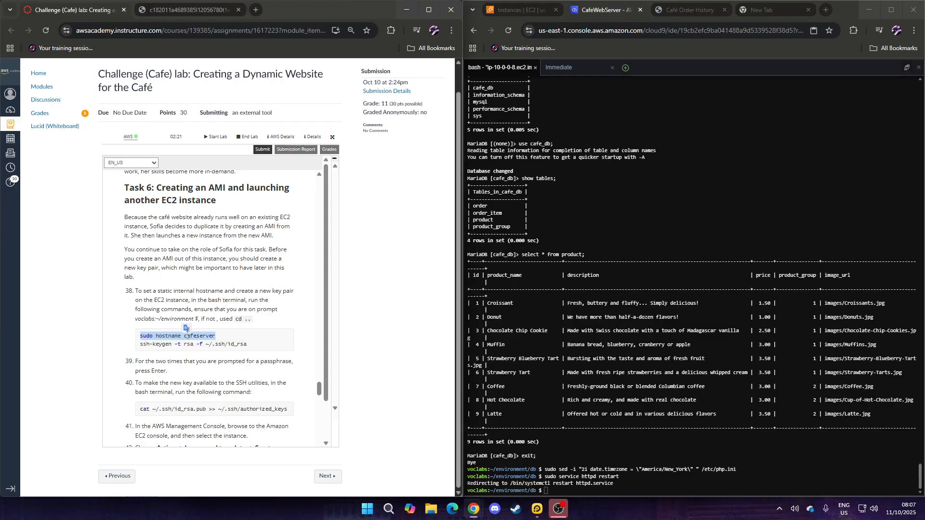
right_click(183, 344)
left_click(258, 169)
right_click(720, 483)
left_click(742, 435)
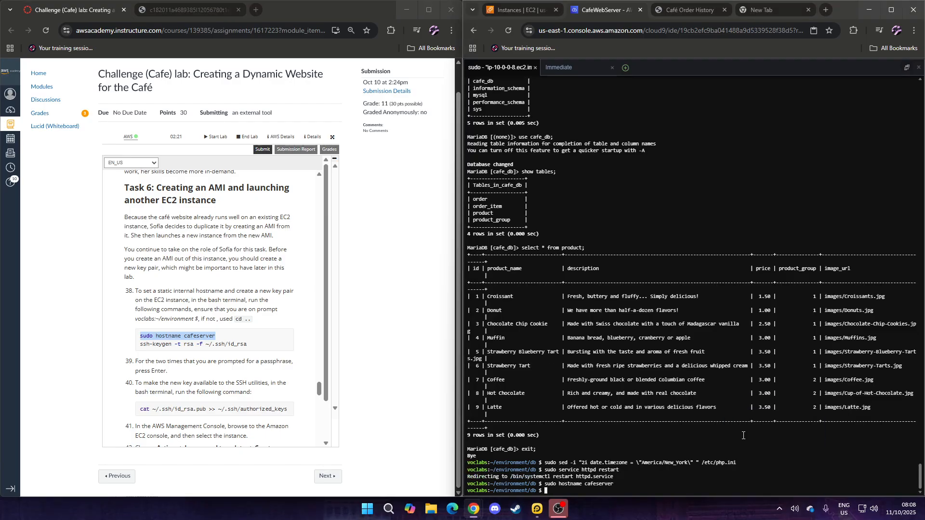
Step: Generate an RSA key pair with "ssh-keygen -t rsa -f ~/.ssh/id_rsa", leaving the passphrase empty at both prompts
triple_click(233, 344)
right_click(234, 343)
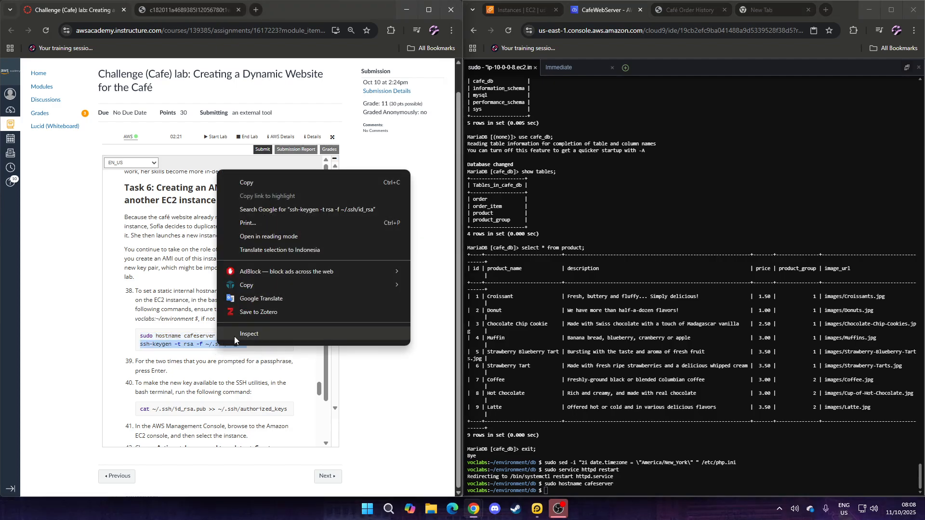
left_click(272, 183)
right_click(631, 487)
left_click(654, 437)
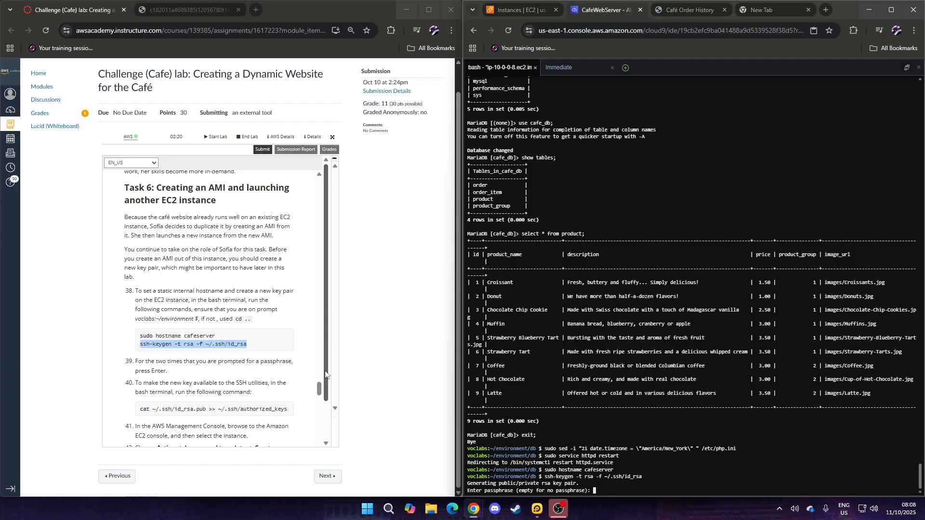
key("Return")
key("Return")
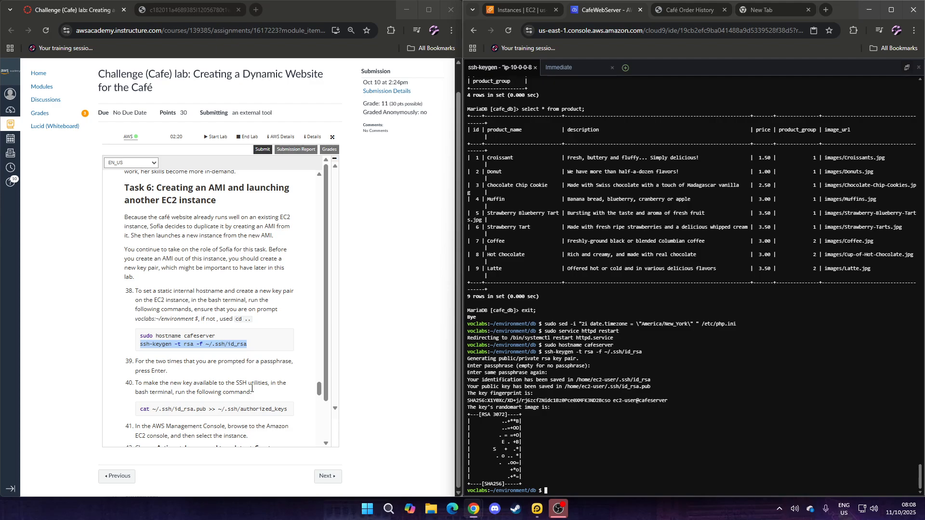
Step: Add the new public key to the authorized keys by running "cat ~/.ssh/id_rsa.pub >> ~/.ssh/authorized_keys"
triple_click(221, 409)
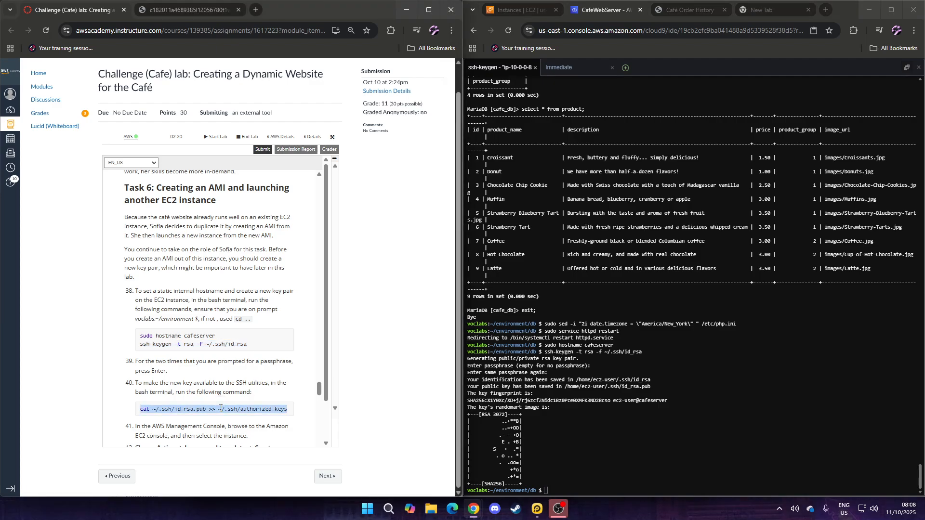
right_click(221, 408)
left_click(275, 244)
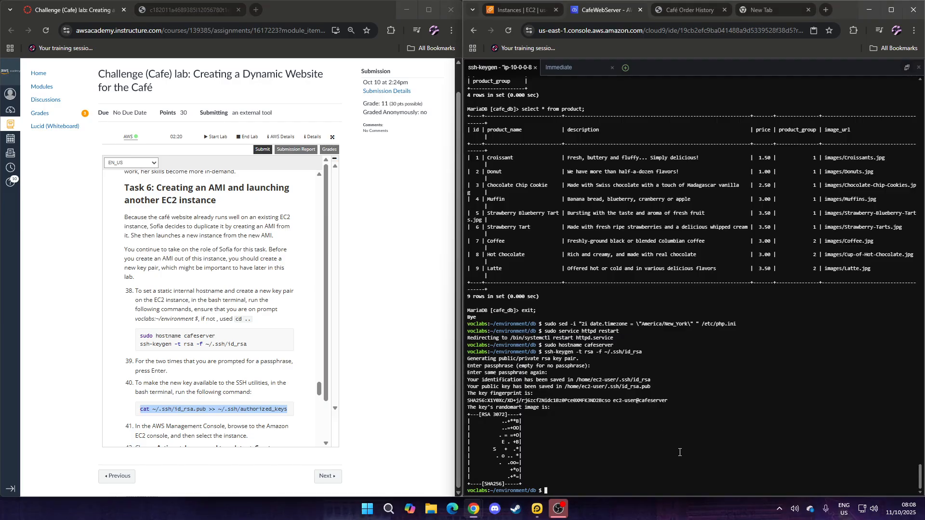
right_click(678, 455)
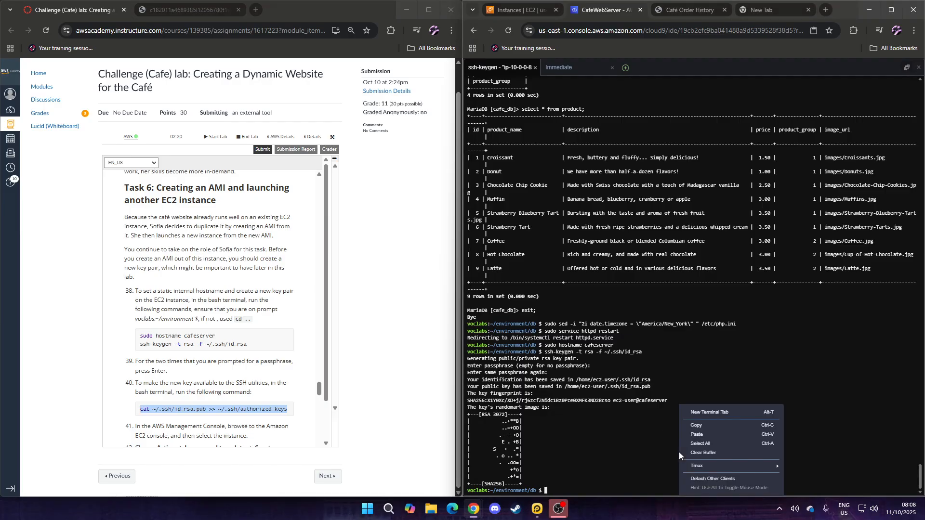
left_click(710, 437)
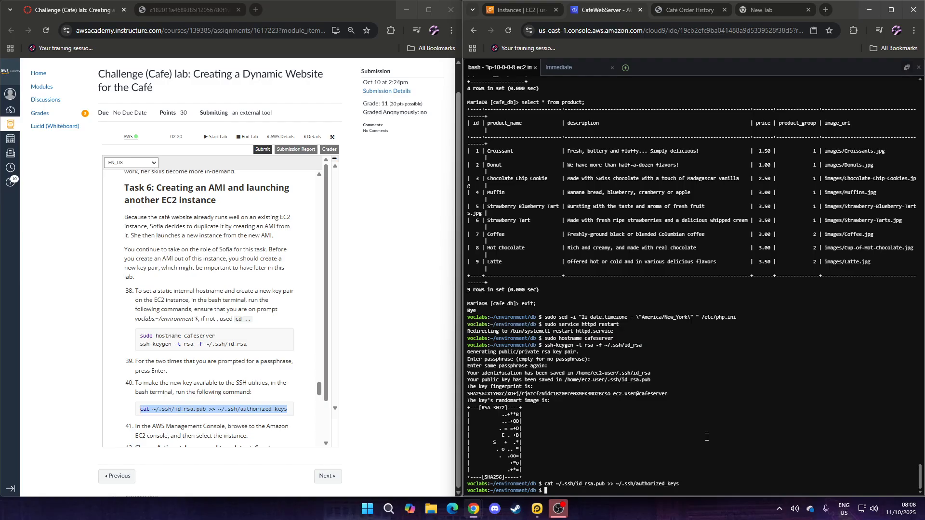
Step: Open the Create image form for the CafeWebServer instance in the EC2 console, and read the instructions for the AMI questions
scroll(252, 397, "down", 1)
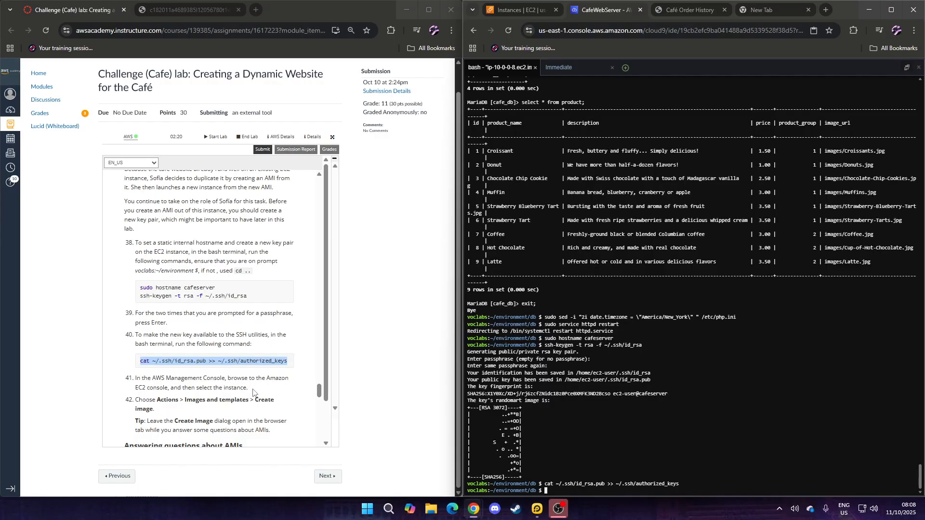
left_click(509, 10)
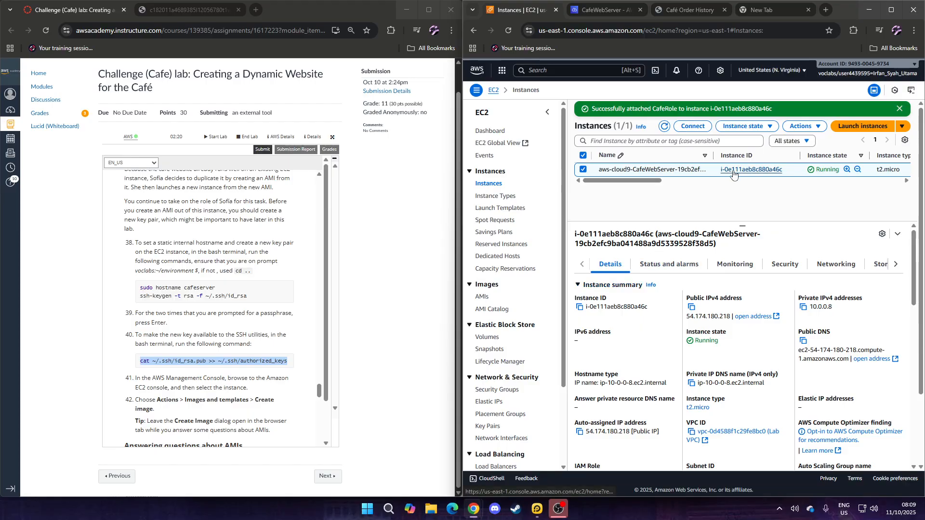
left_click(802, 127)
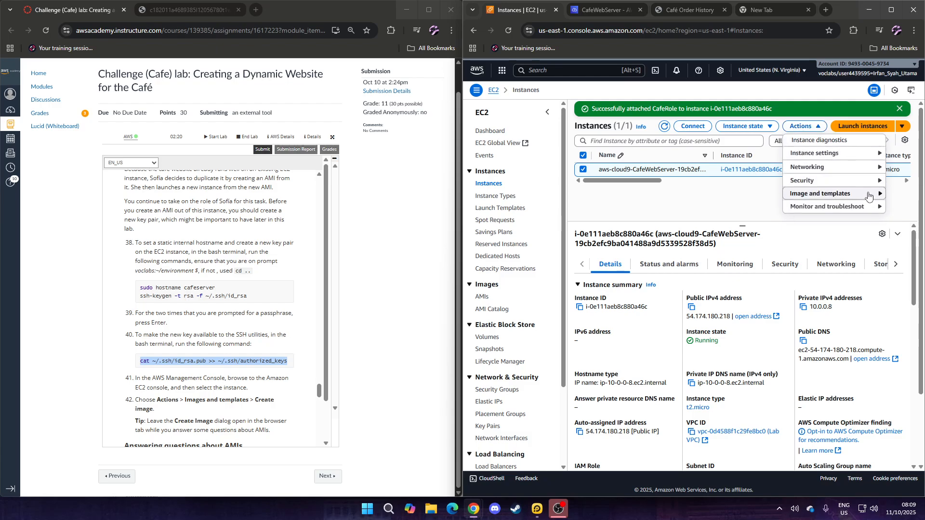
mouse_move(869, 196)
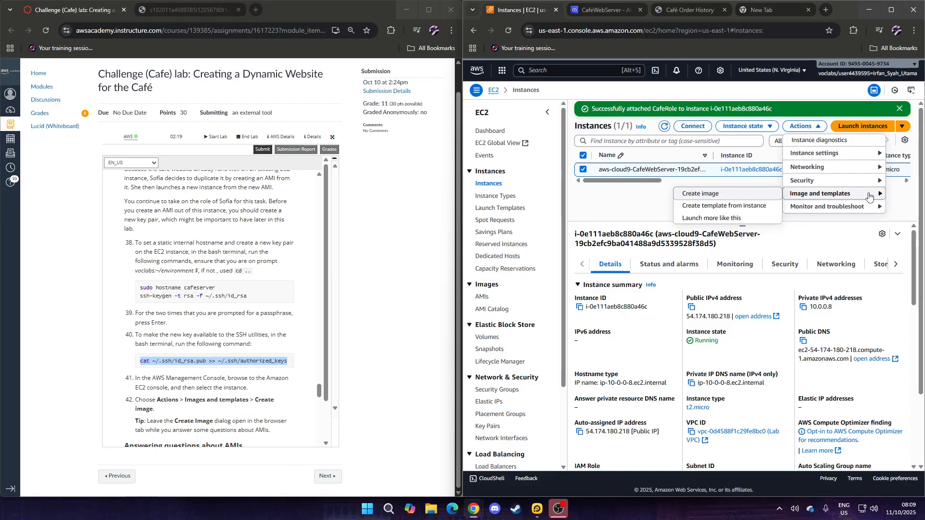
left_click(731, 199)
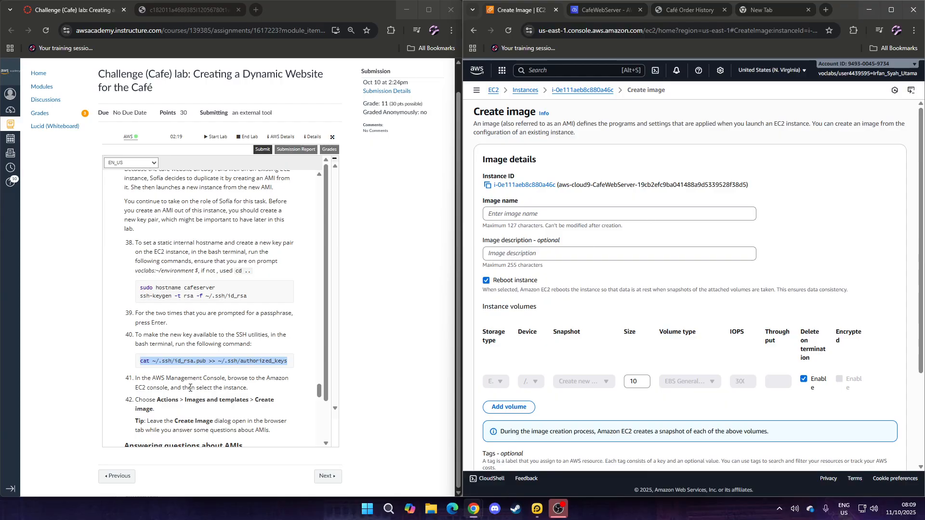
scroll(204, 379, "down", 1)
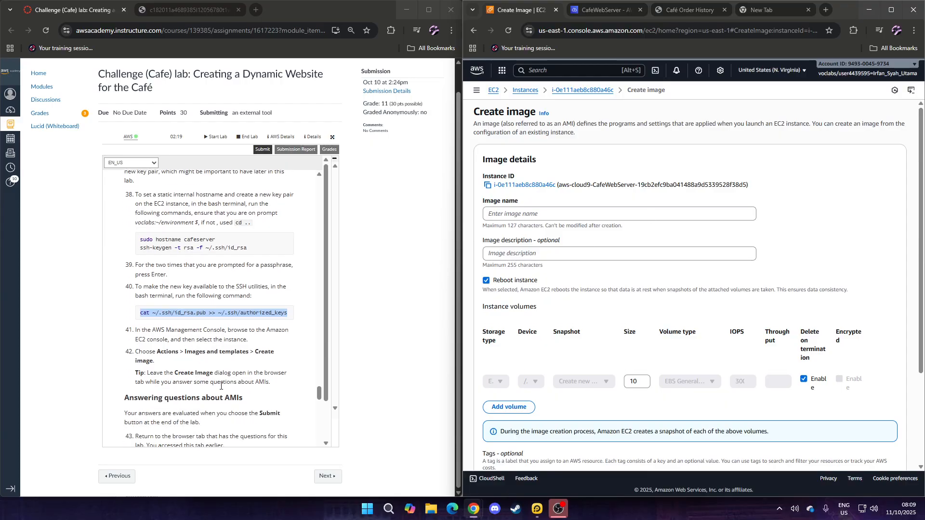
scroll(221, 387, "down", 1)
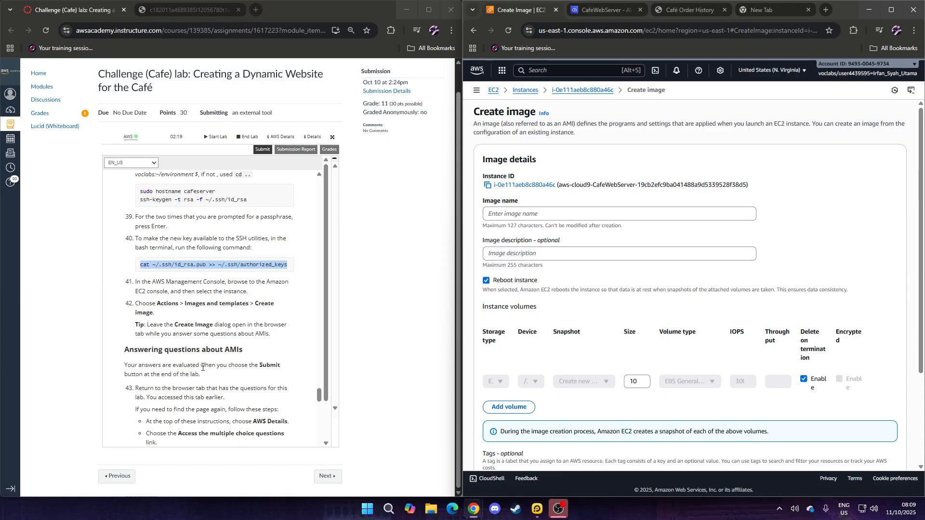
Step: Read the lab instructions for questions 5 to 7 and bring up the multiple-choice questions page at question 5
scroll(187, 370, "down", 2)
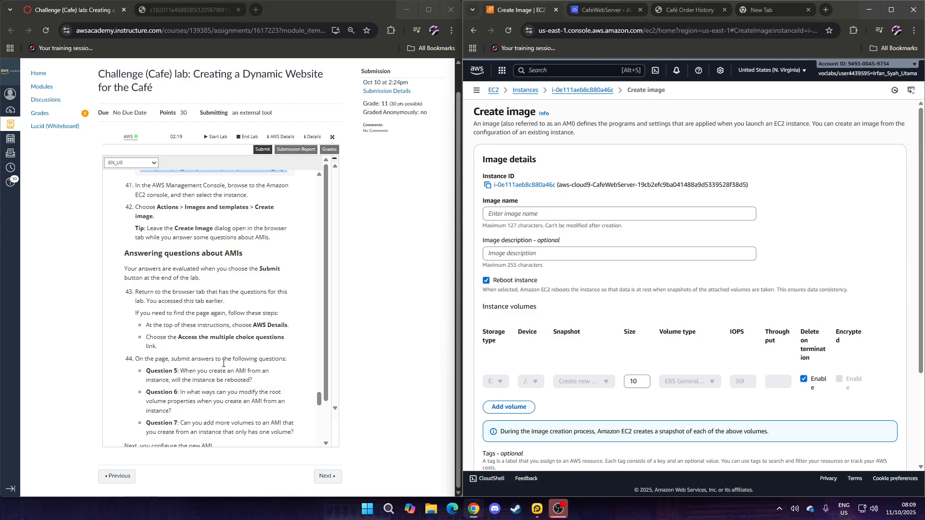
scroll(223, 364, "up", 1)
scroll(291, 255, "up", 1)
scroll(296, 232, "down", 1)
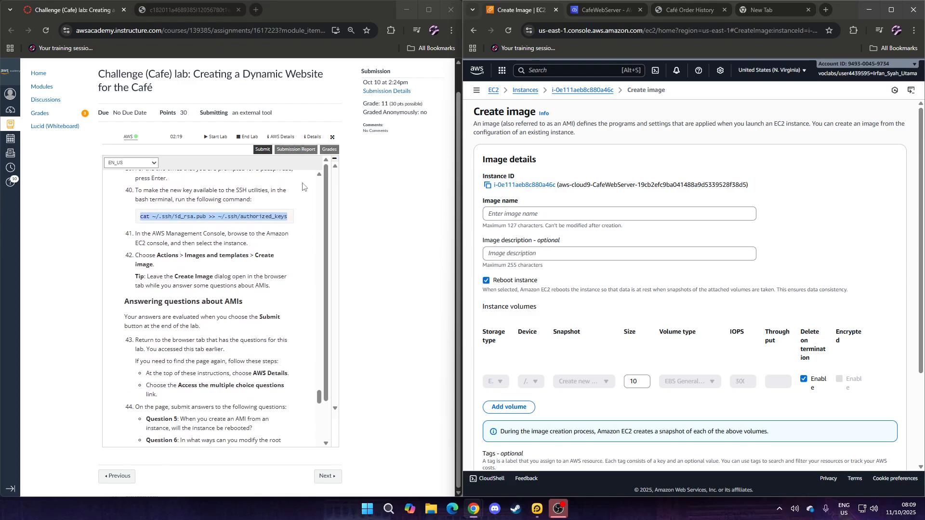
left_click(284, 137)
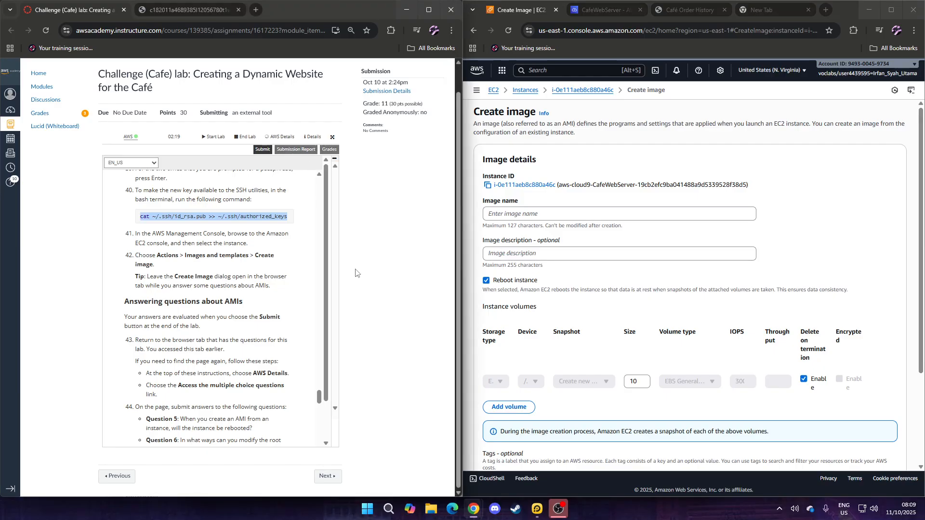
left_click(183, 8)
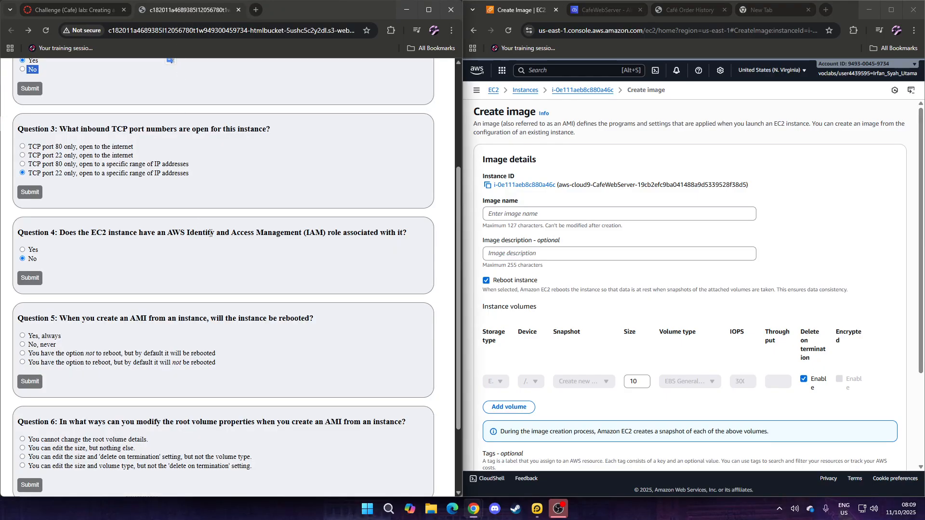
scroll(210, 233, "down", 1)
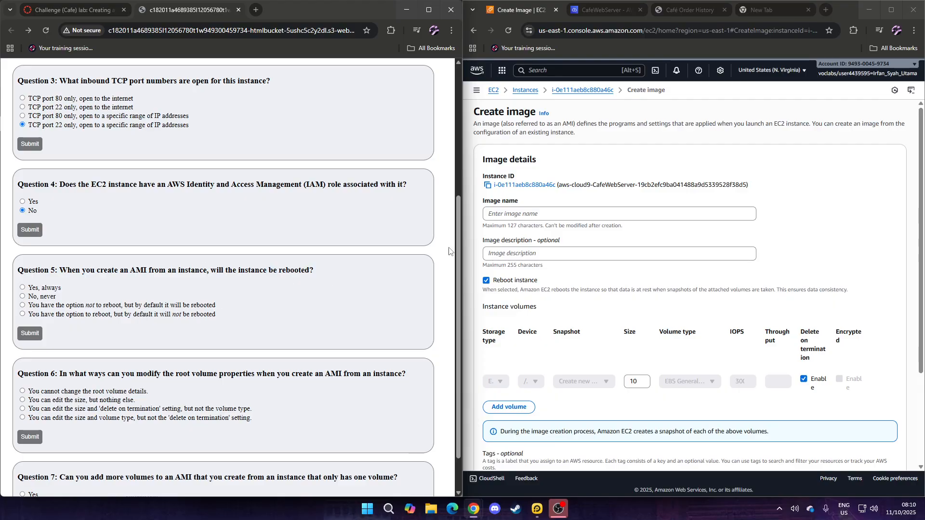
Step: Submit "You have the option not to reboot, but by default it will be rebooted" for question 5, checking it against the Reboot instance option
left_click(492, 282)
left_click(487, 280)
scroll(576, 286, "down", 2)
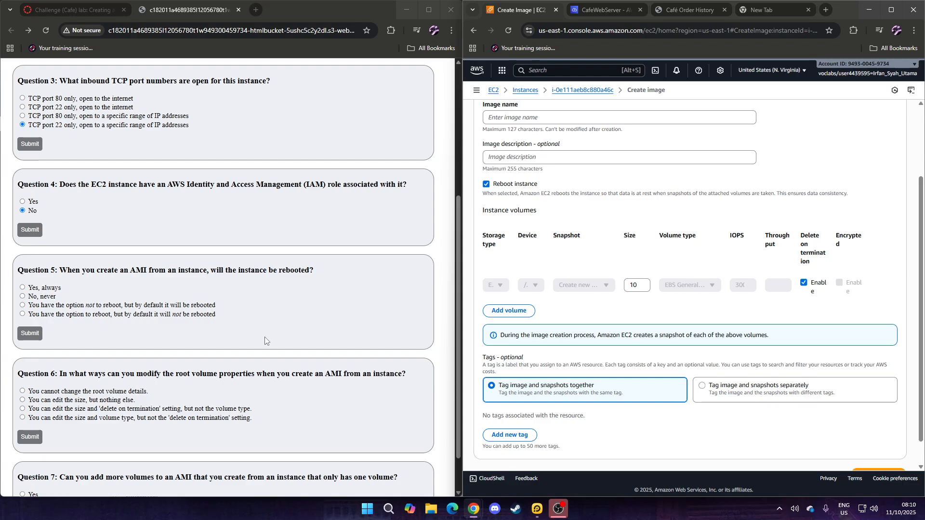
scroll(689, 309, "down", 1)
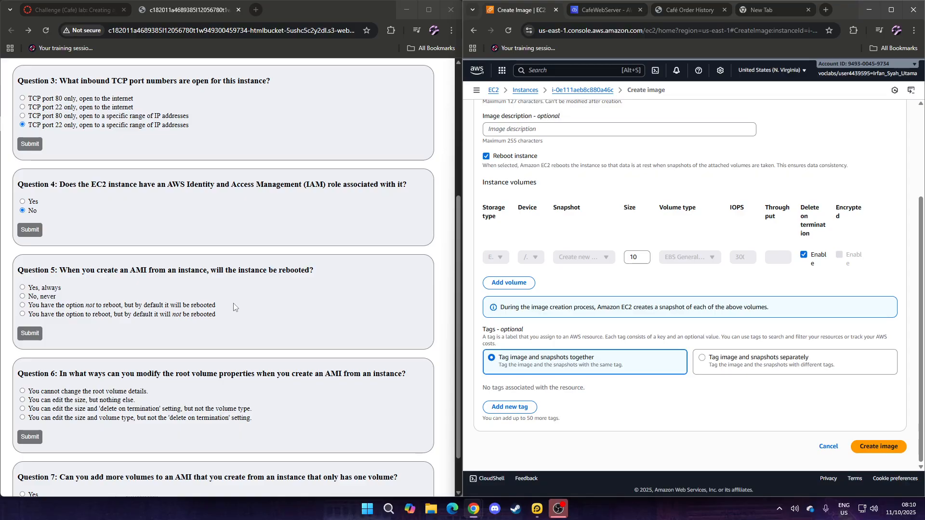
scroll(234, 308, "up", 2)
scroll(234, 308, "down", 1)
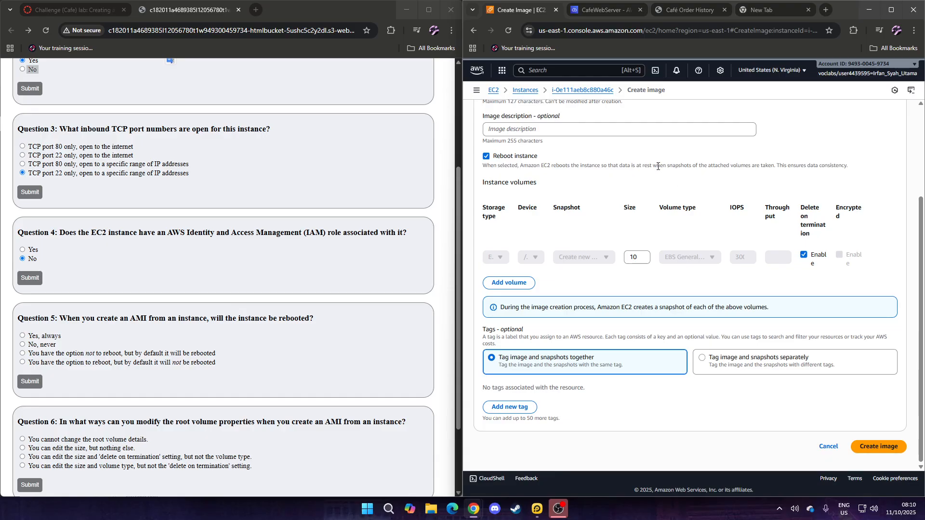
left_click(486, 157)
left_click(31, 355)
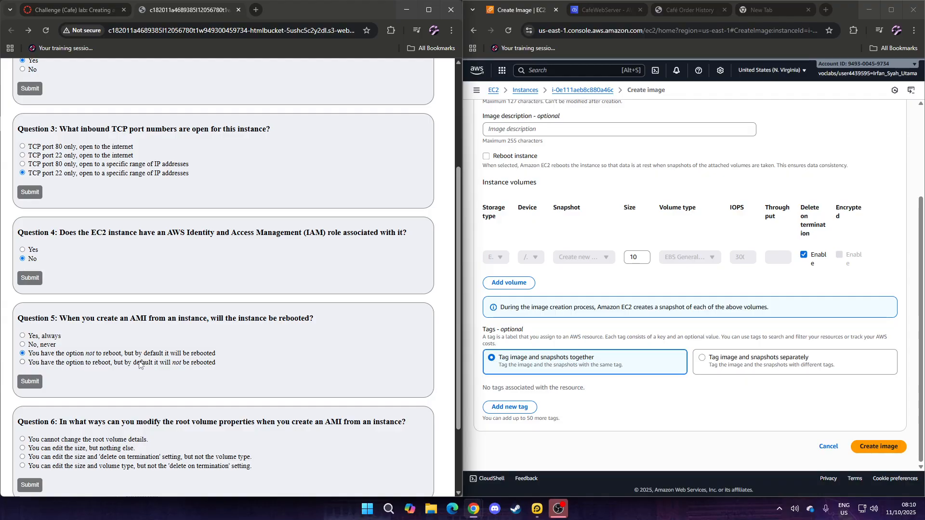
left_click(488, 160)
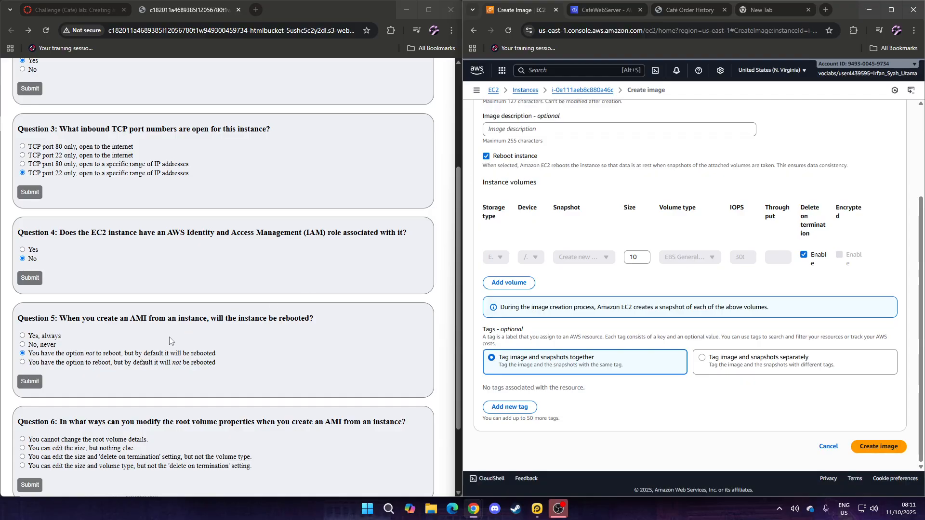
left_click(30, 382)
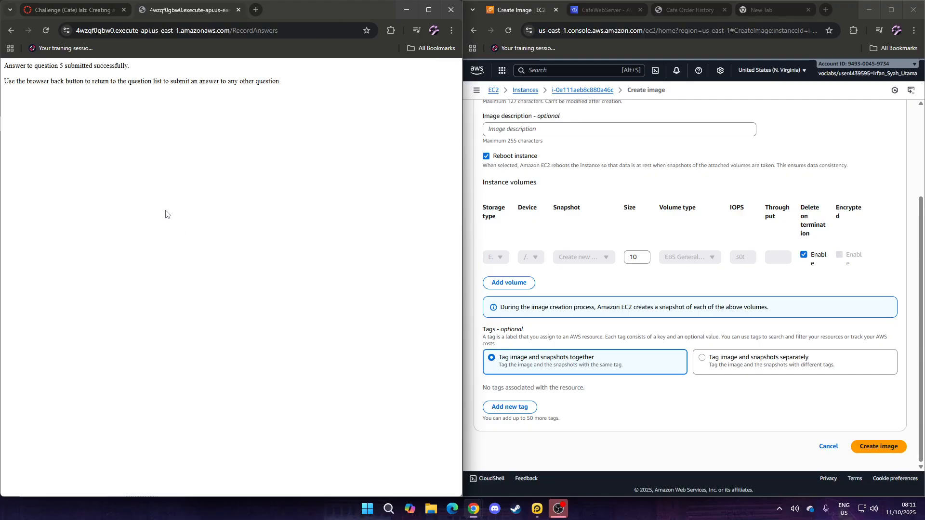
left_click(11, 30)
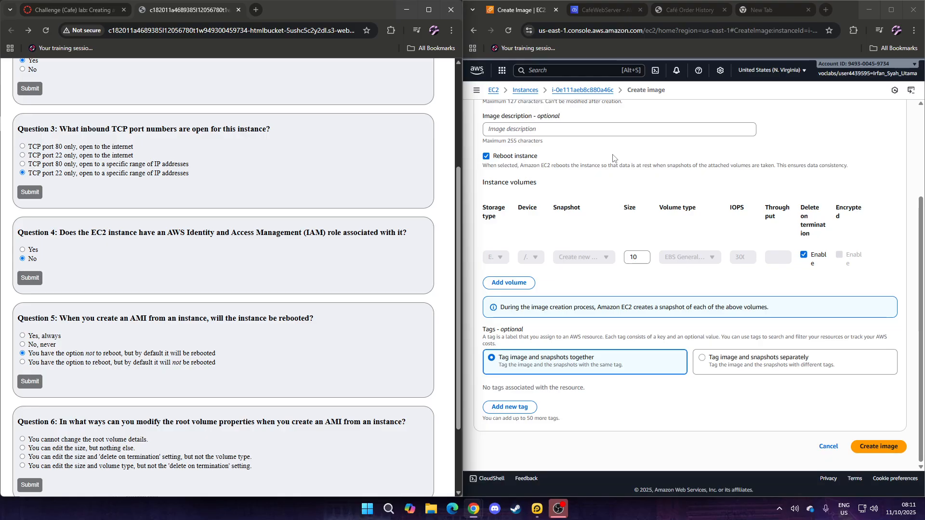
Step: Submit "You can edit the size and 'delete on termination' setting, but not the volume type" for question 6 and return to the questions
scroll(123, 308, "down", 2)
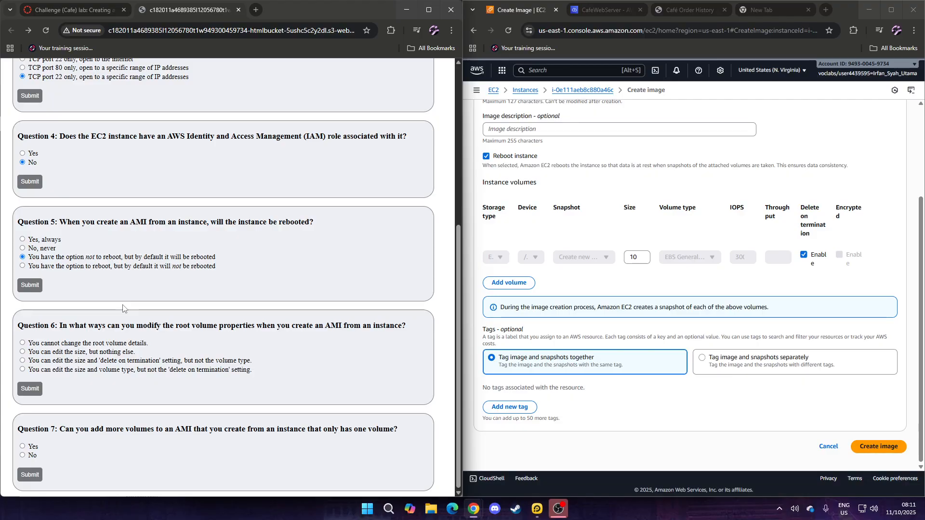
double_click(140, 308)
left_click(147, 325)
left_click(712, 261)
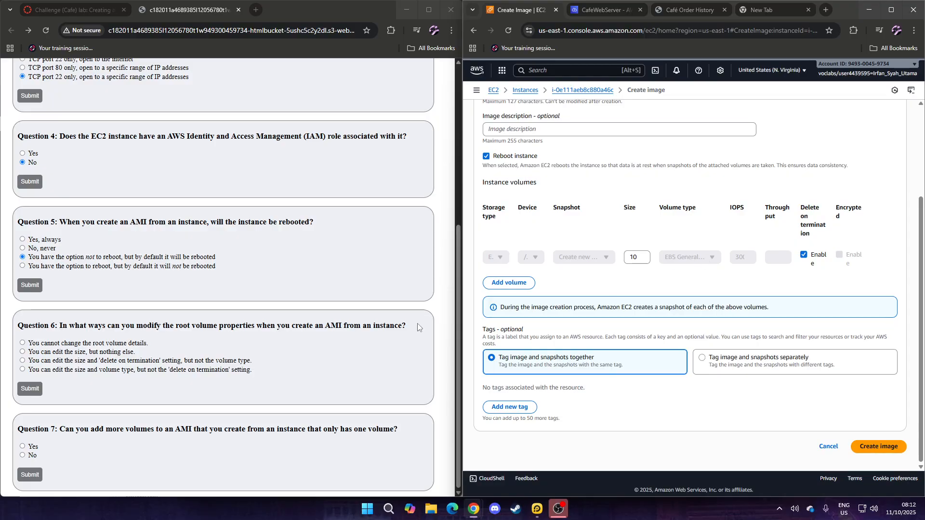
left_click(87, 363)
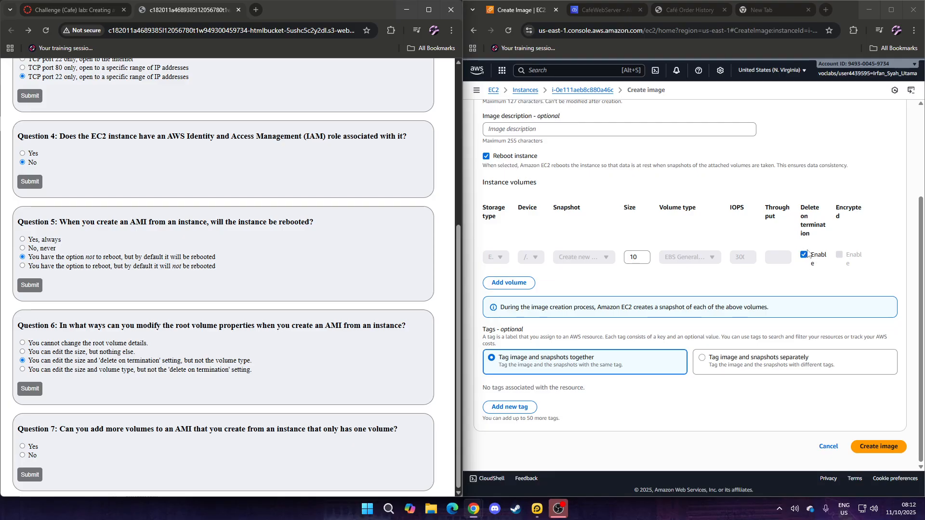
left_click(692, 255)
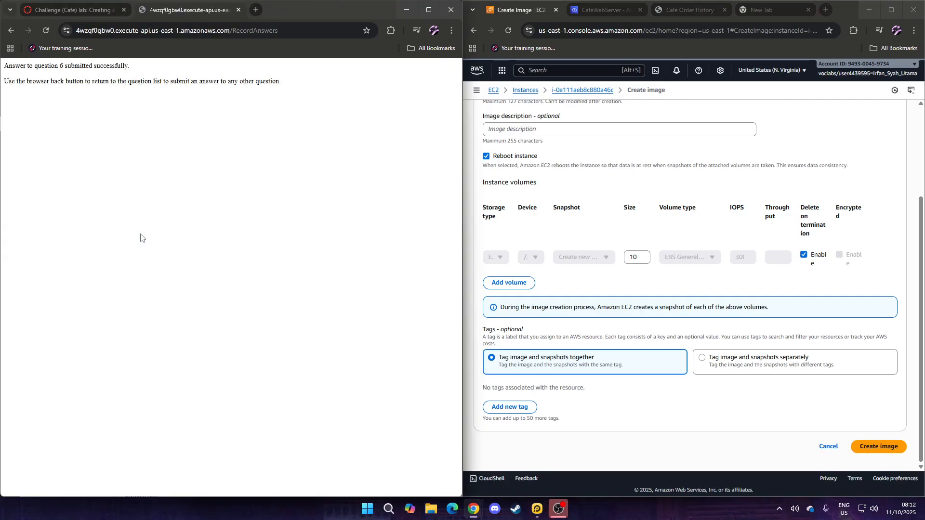
left_click(13, 32)
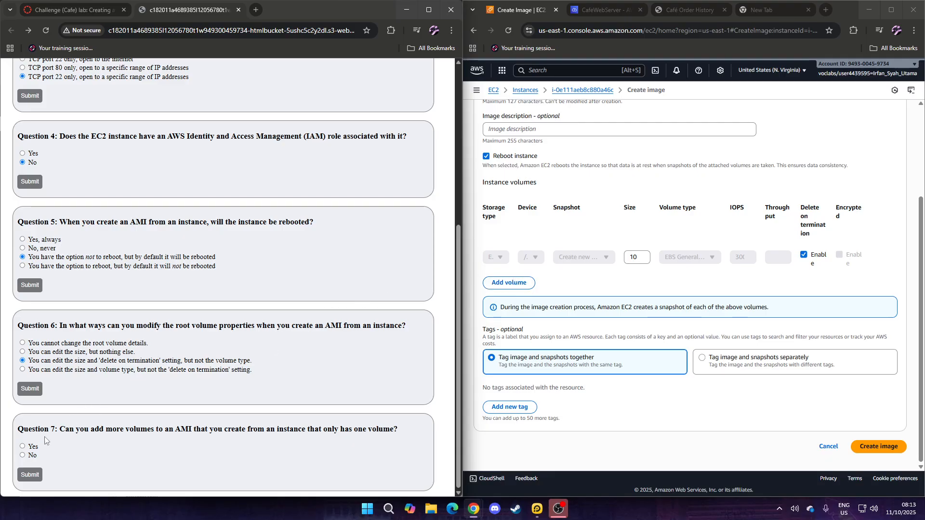
Step: Submit "Yes" for question 7 about adding more volumes to an AMI, and return to the question list
left_click(23, 446)
left_click(31, 475)
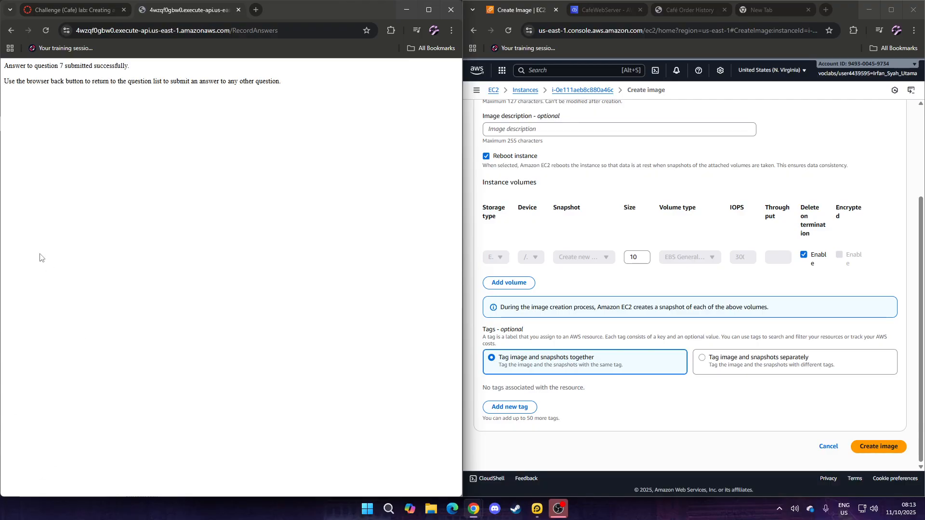
left_click(11, 30)
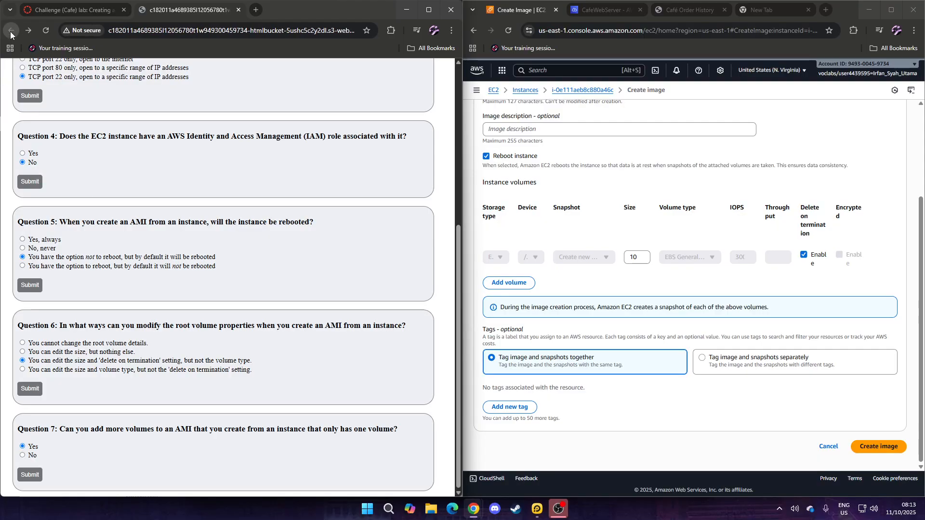
Step: Find the image name CafeServer in step 45 of the lab instructions and select it
left_click(64, 9)
scroll(272, 318, "down", 1)
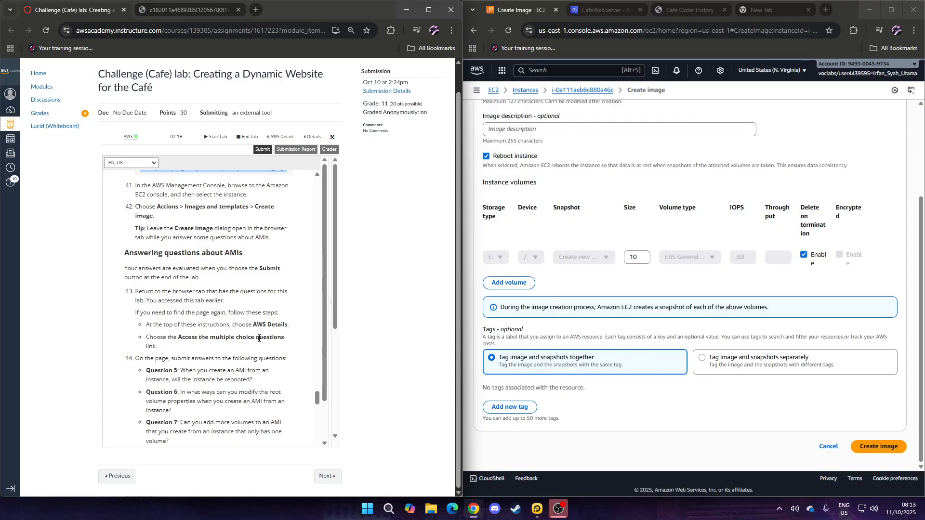
scroll(259, 339, "down", 2)
scroll(259, 340, "down", 2)
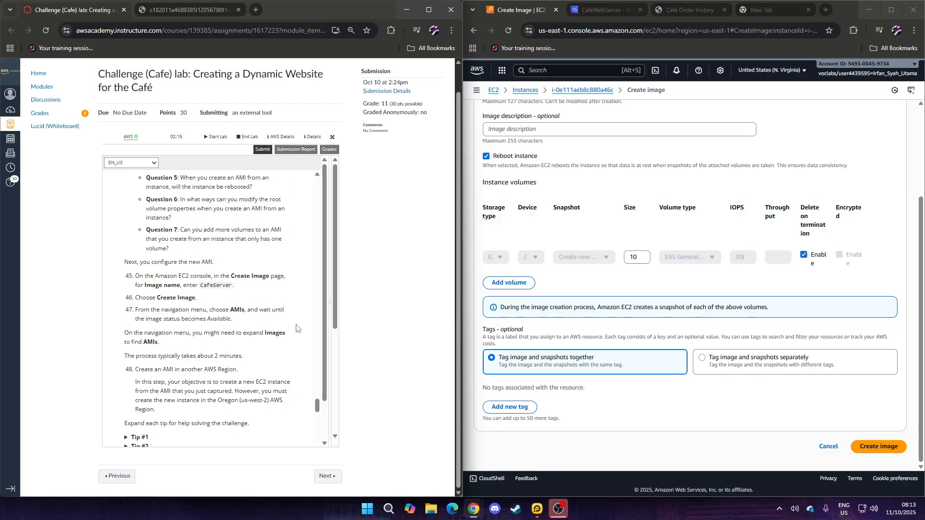
scroll(638, 272, "up", 3)
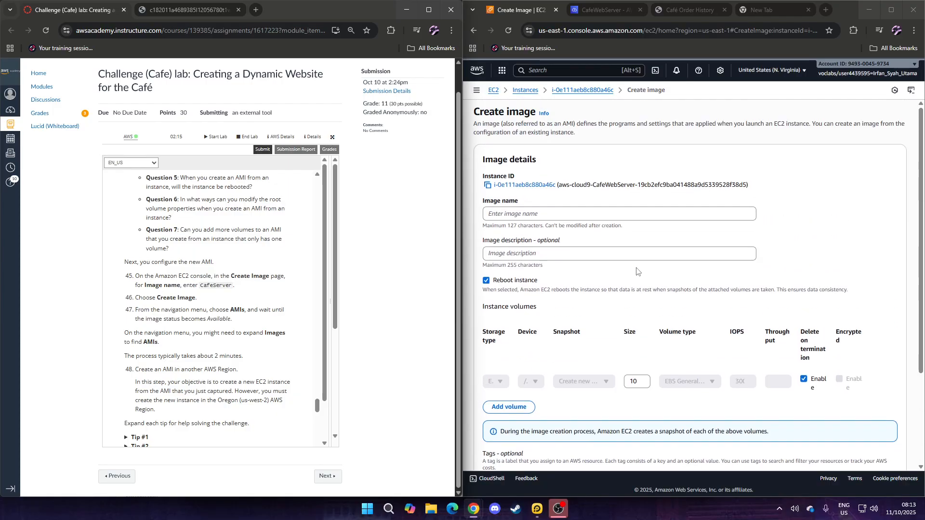
left_click_drag(200, 285, 233, 285)
triple_click(230, 285)
left_click(220, 285)
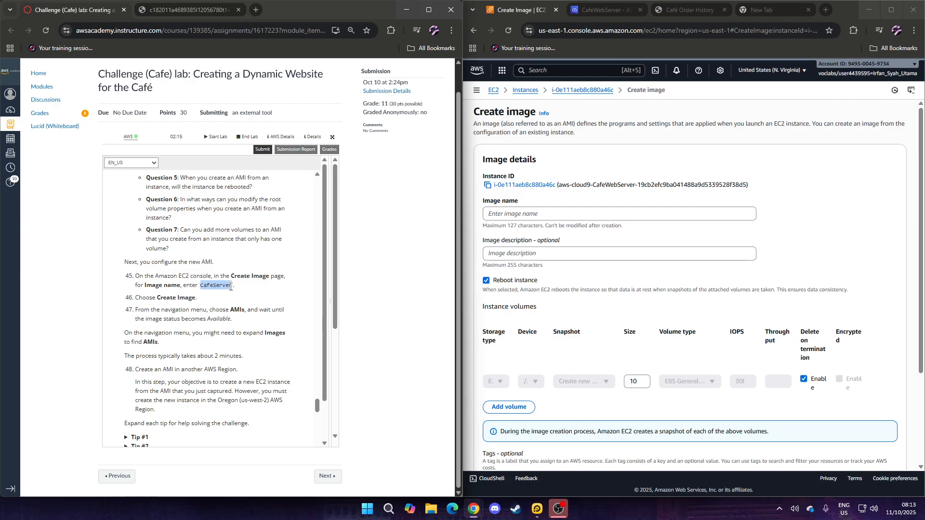
left_click(556, 213)
type("cat ~/.ssh/id_rsa.pub >> ~/.ssh/authorized_keys")
key("ctrl+a")
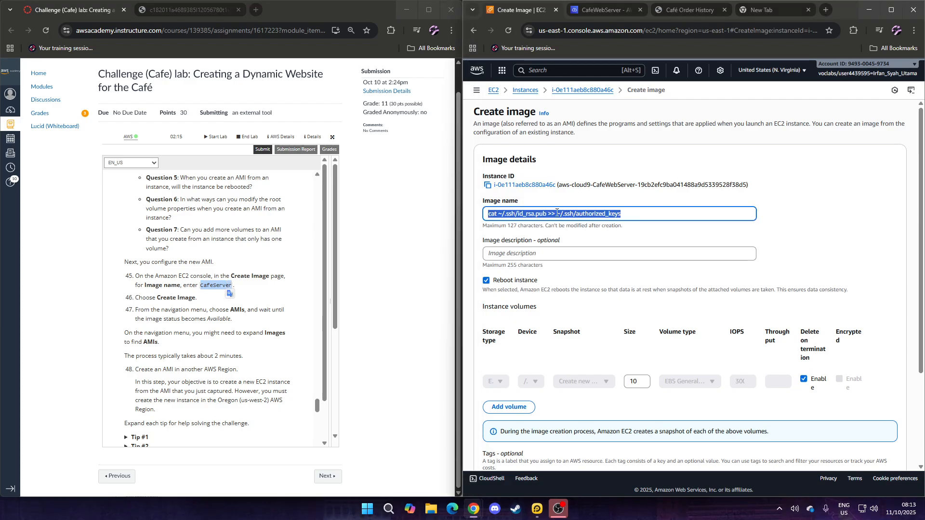
Step: Copy CafeServer from the lab instructions and set it as the image name in the Create image form
right_click(212, 286)
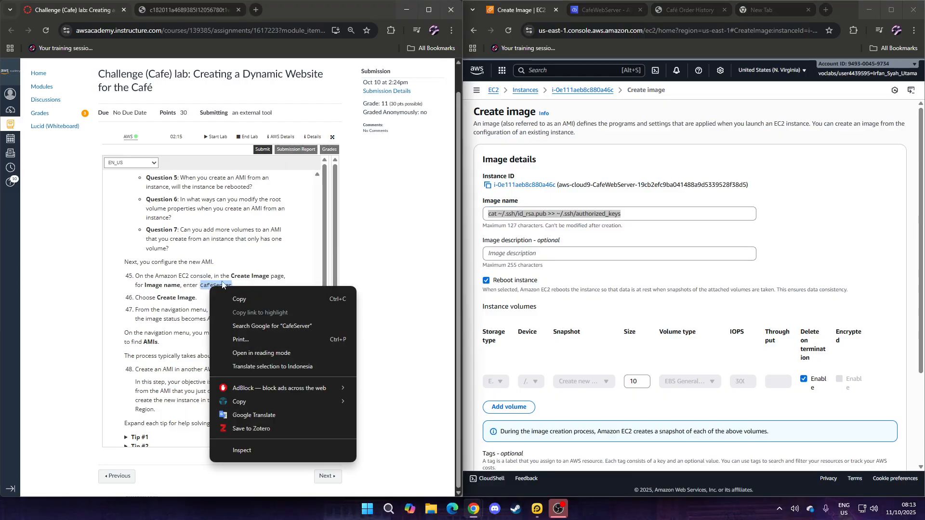
left_click(251, 299)
left_click(643, 213)
key("ctrl+a")
key("ctrl+v")
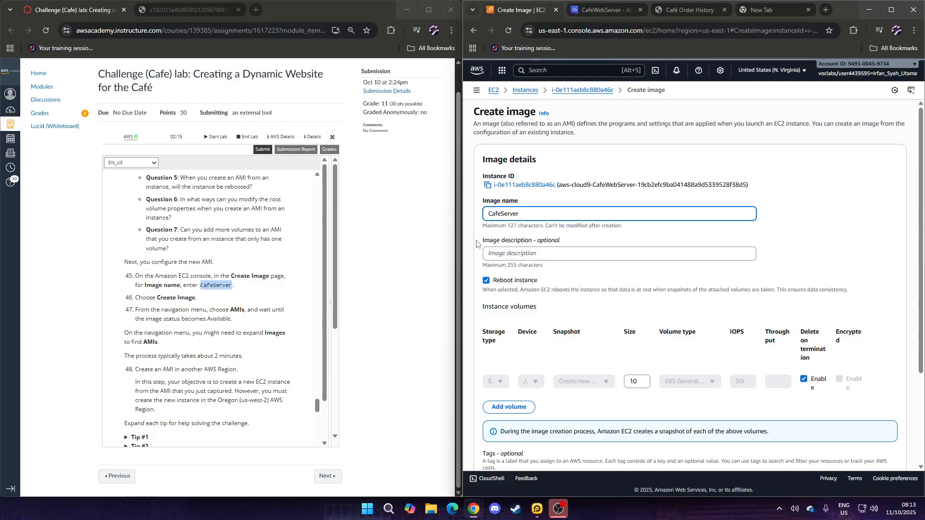
Step: Review the remaining image settings, leave the description empty, and create the image
left_click(548, 258)
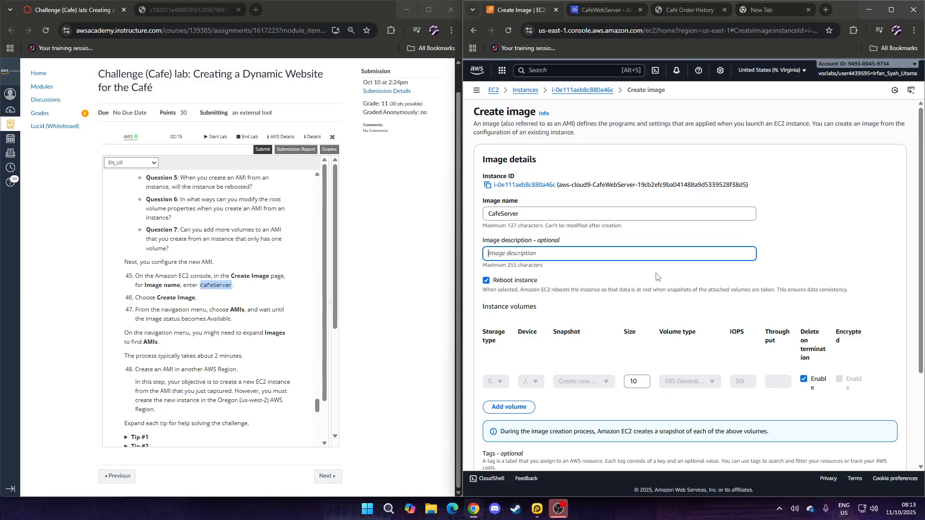
scroll(655, 274, "down", 3)
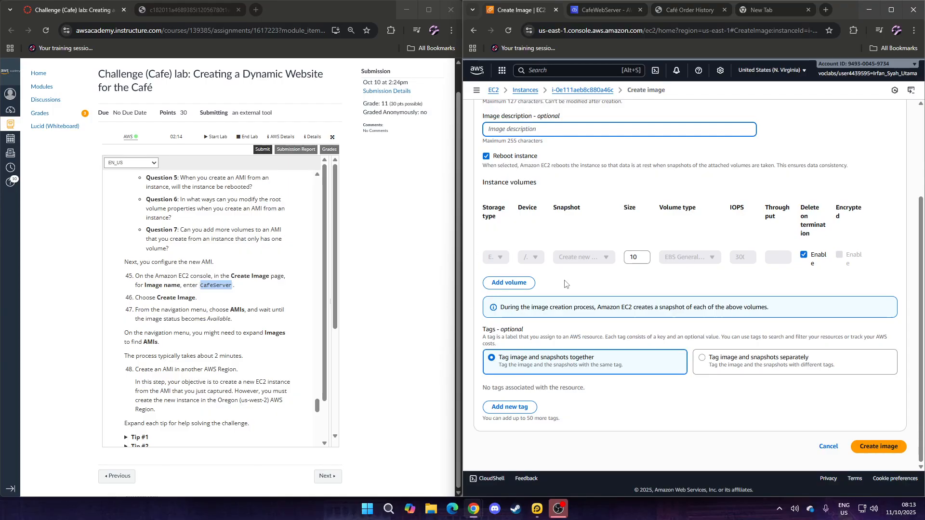
scroll(569, 274, "up", 2)
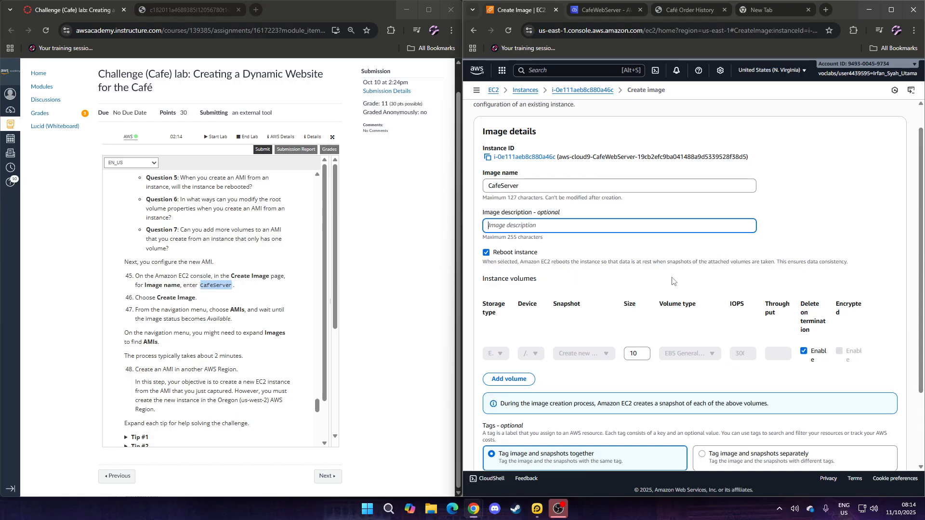
scroll(673, 282, "down", 2)
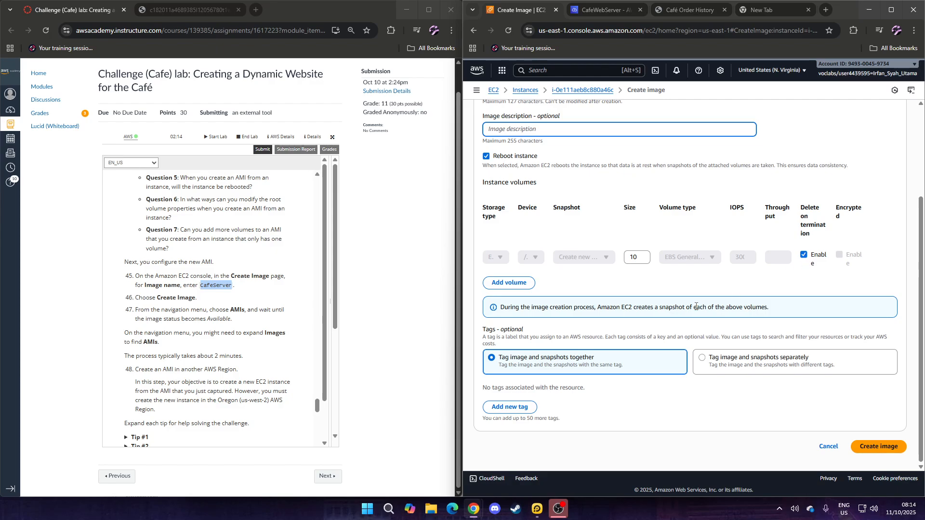
left_click(880, 449)
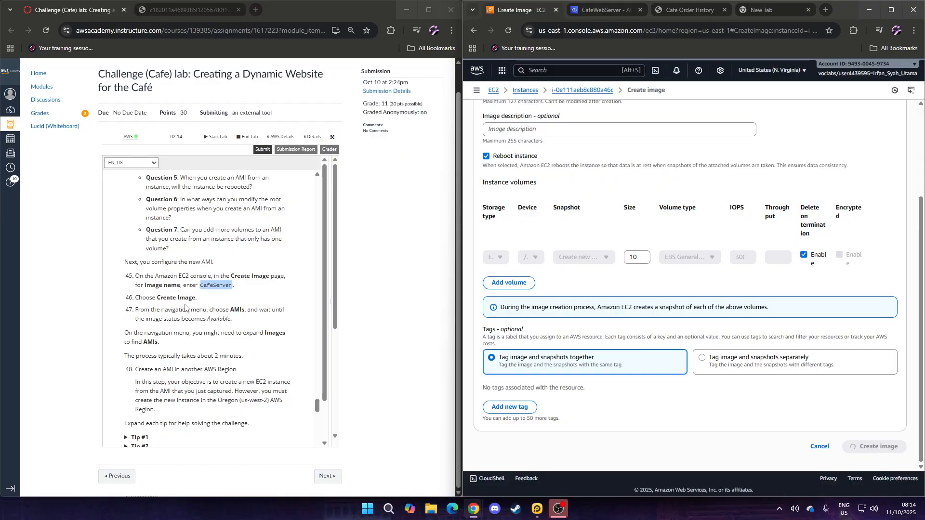
Step: Open the EC2 list of AMIs and refresh it to check the status of the CafeServer image
double_click(143, 309)
left_click(208, 316)
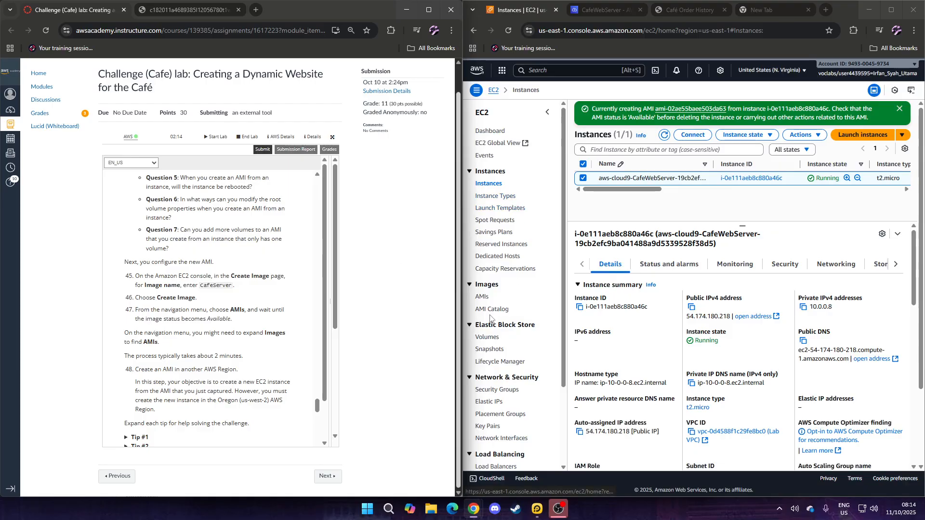
left_click(483, 296)
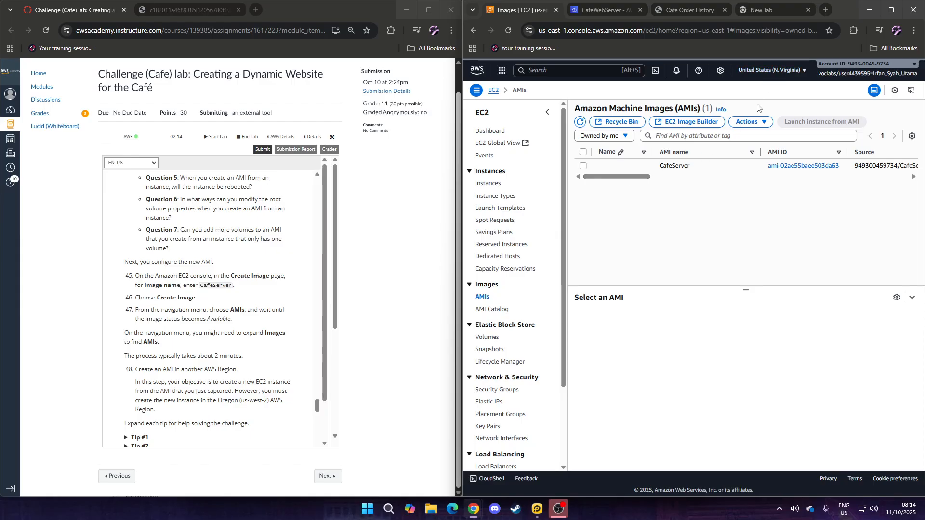
left_click(582, 127)
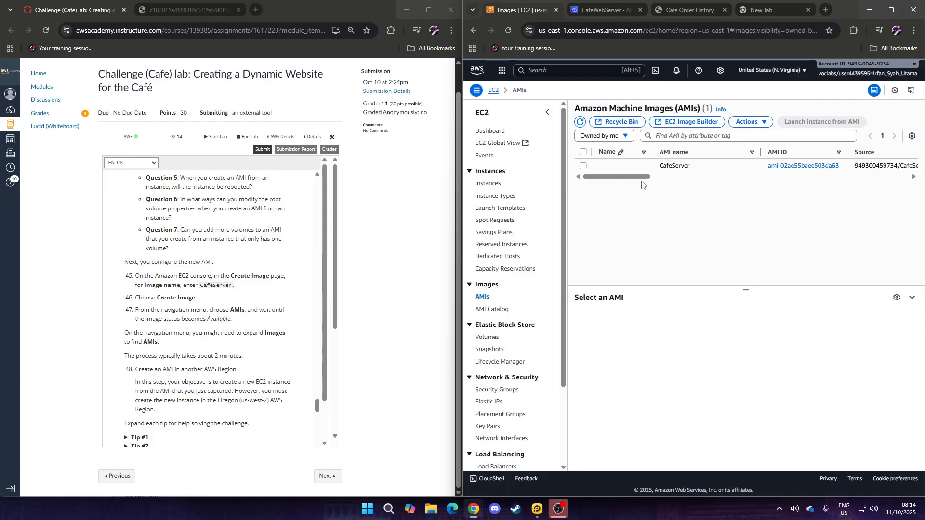
left_click_drag(637, 178, 611, 178)
left_click(580, 122)
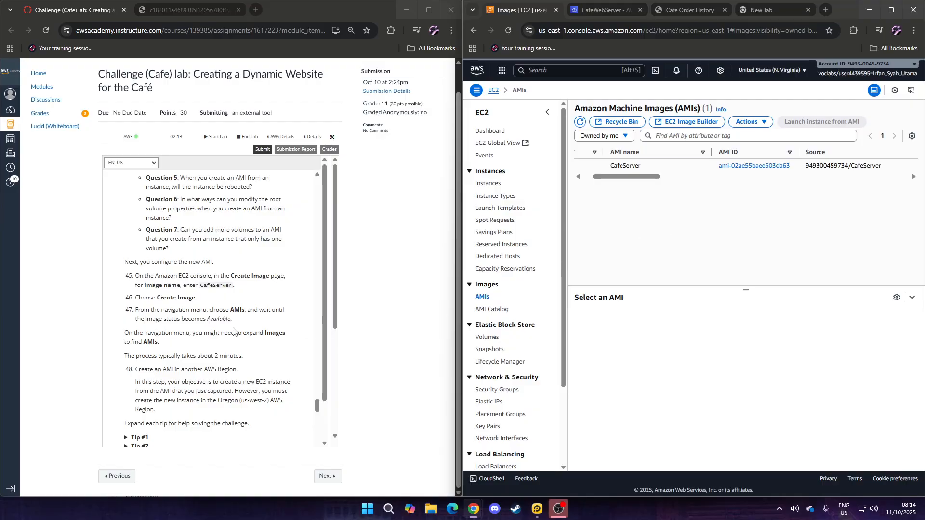
Step: Bring the CafeServer image's status into view and refresh the AMI list repeatedly to check whether it is available
left_click_drag(637, 178, 711, 182)
left_click(580, 122)
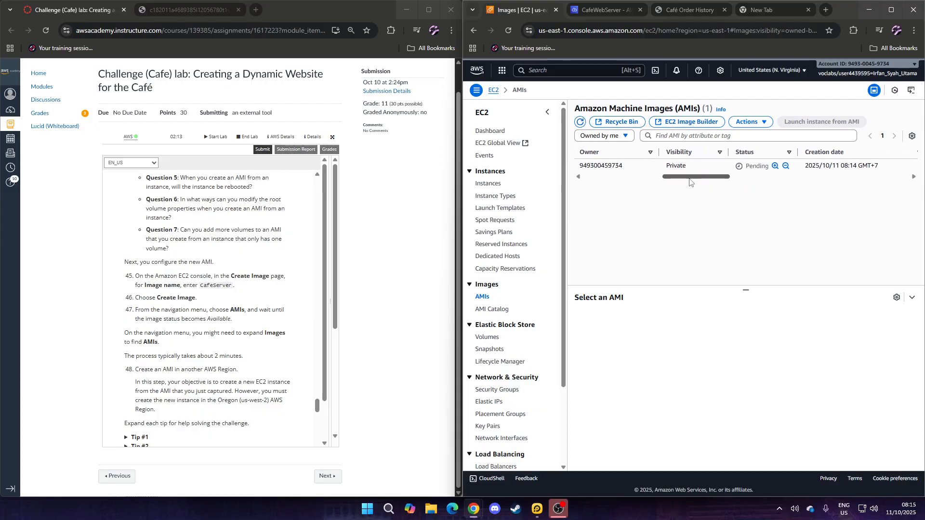
left_click(581, 122)
left_click(580, 126)
left_click(580, 126)
left_click(580, 127)
left_click(580, 126)
left_click(580, 126)
Step: Read steps 48 and 49 of the lab instructions and expand Tip #1, Tip #2 and Tip #3
scroll(305, 329, "down", 5)
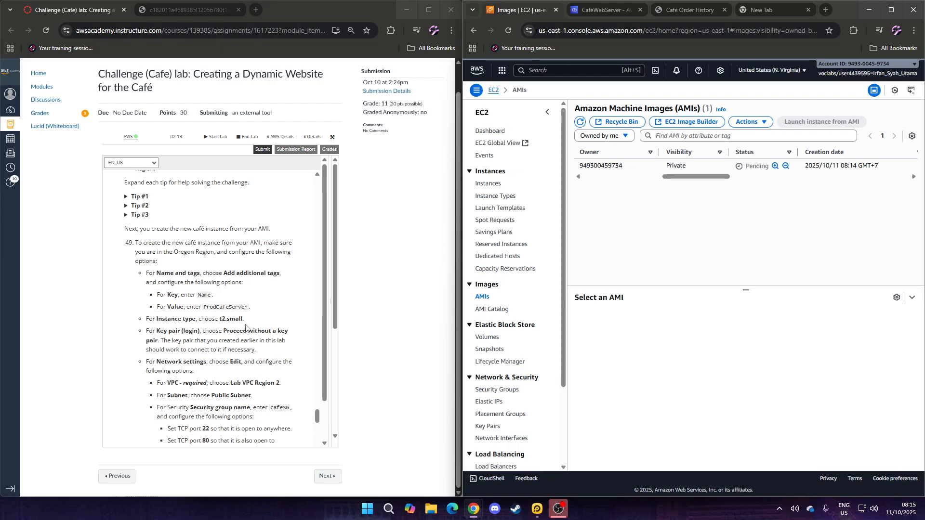
scroll(246, 328, "up", 2)
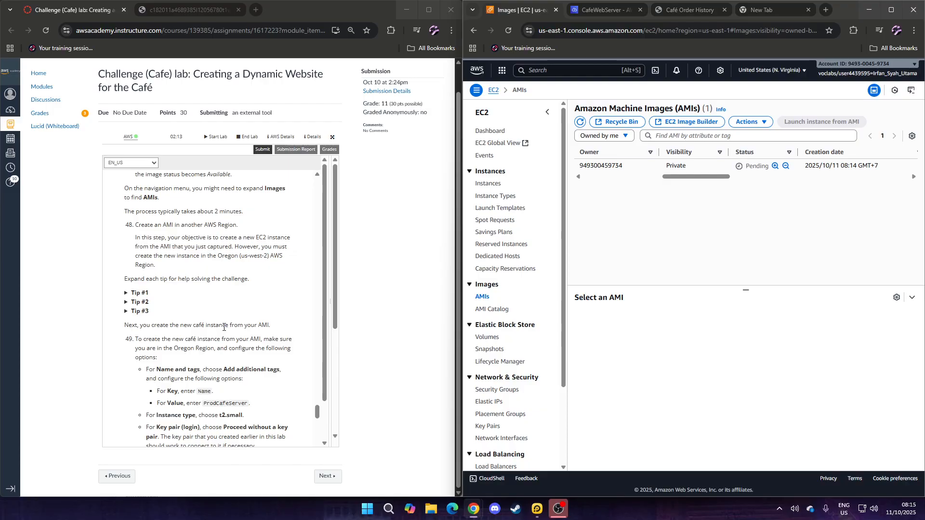
left_click(581, 123)
left_click(578, 127)
left_click(130, 294)
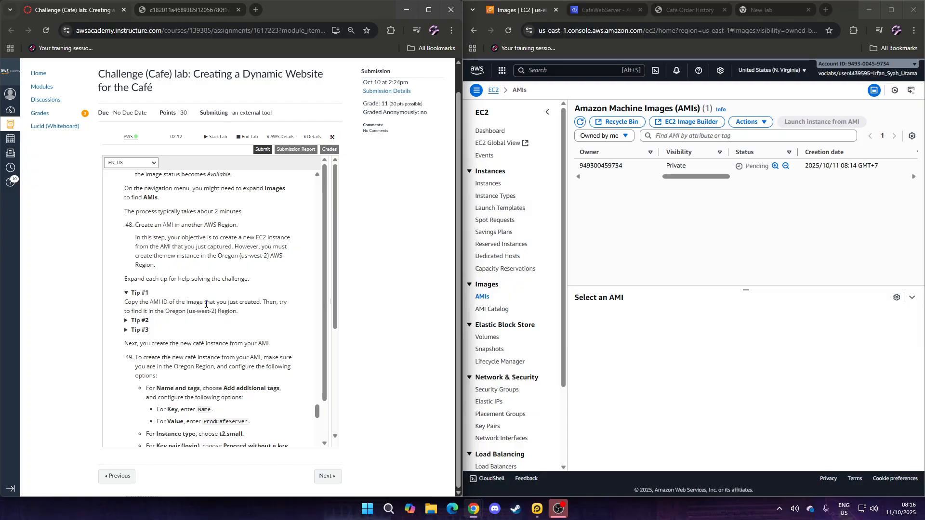
left_click(128, 321)
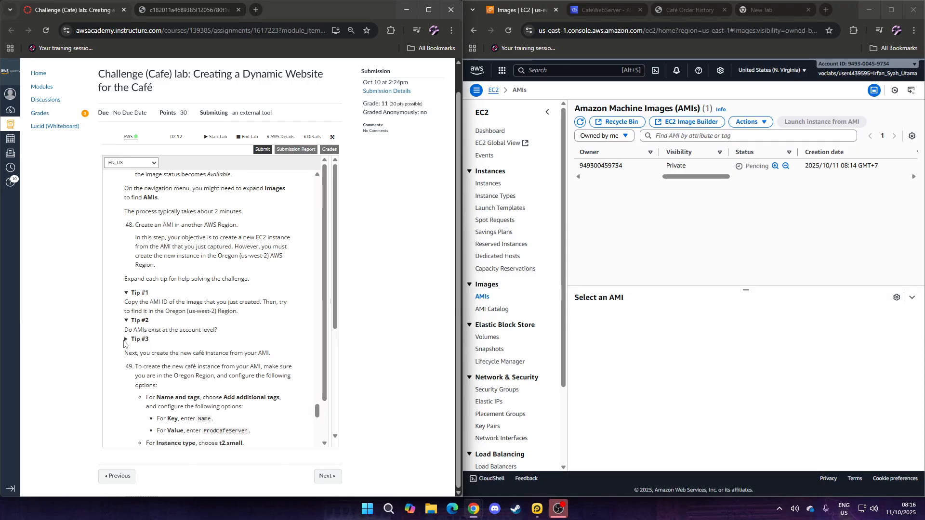
double_click(125, 341)
triple_click(124, 341)
left_click(126, 341)
left_click(127, 341)
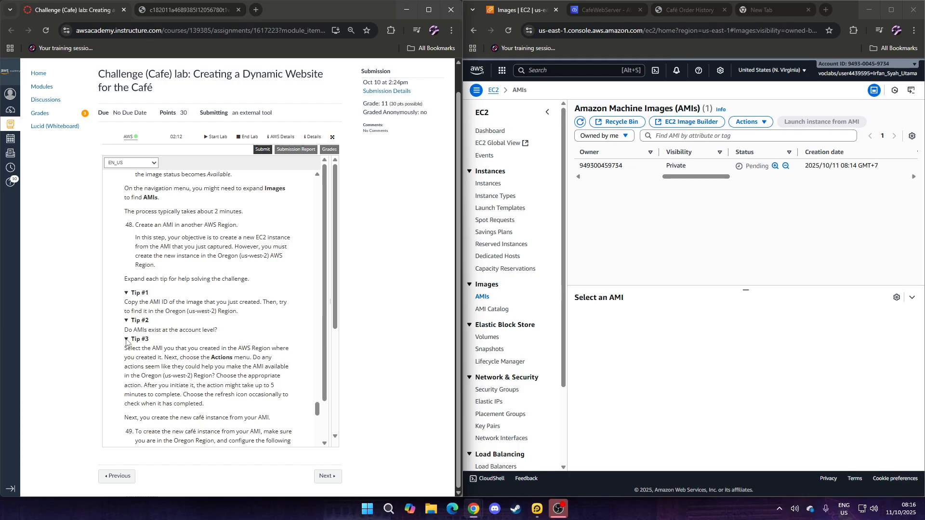
scroll(127, 342, "down", 1)
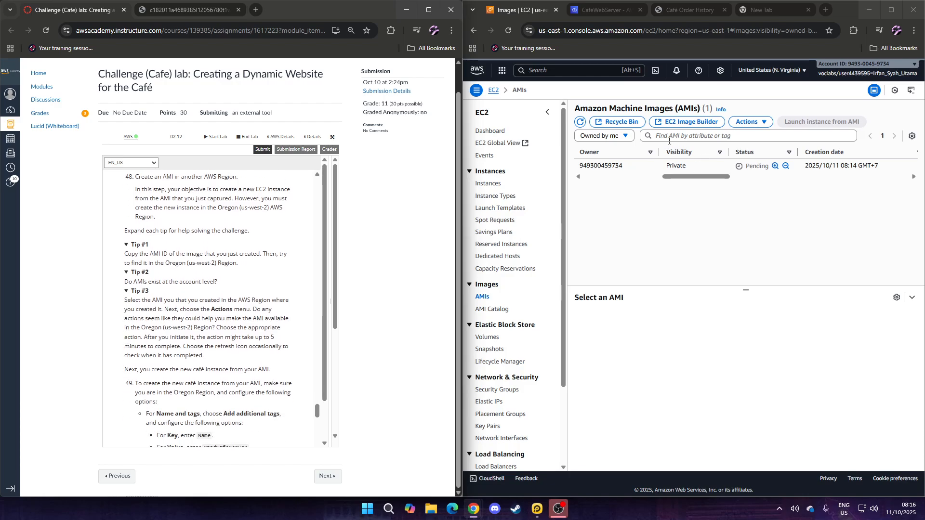
Step: Select the CafeServer image in the AMI list and refresh the list to check its status
left_click(580, 122)
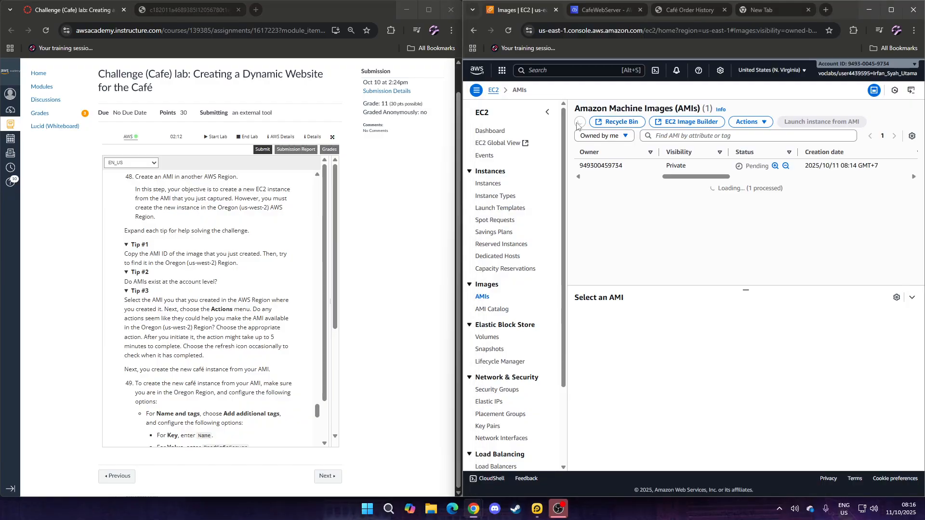
left_click(580, 122)
mouse_move(675, 181)
left_mouse_down()
mouse_move(589, 180)
mouse_move(666, 183)
left_mouse_up()
left_click(580, 122)
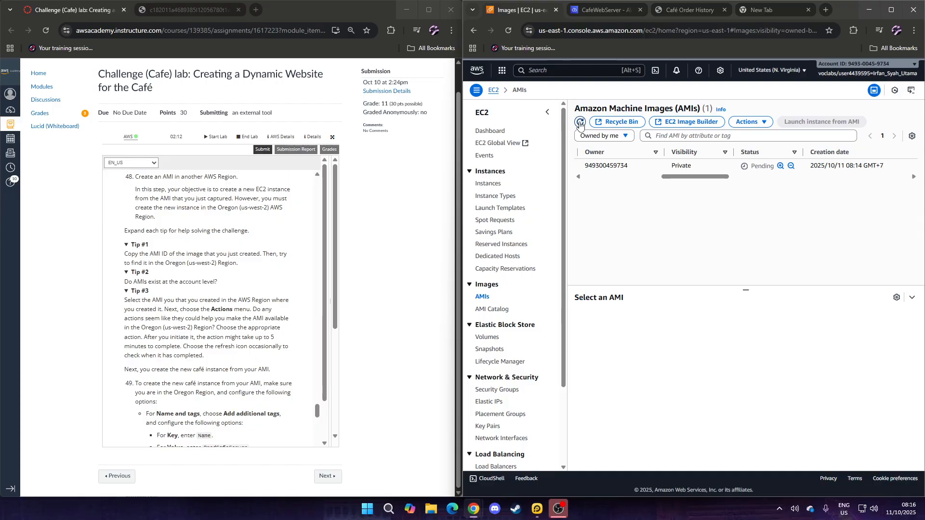
left_click_drag(749, 166, 699, 180)
left_click(773, 178)
left_click(581, 124)
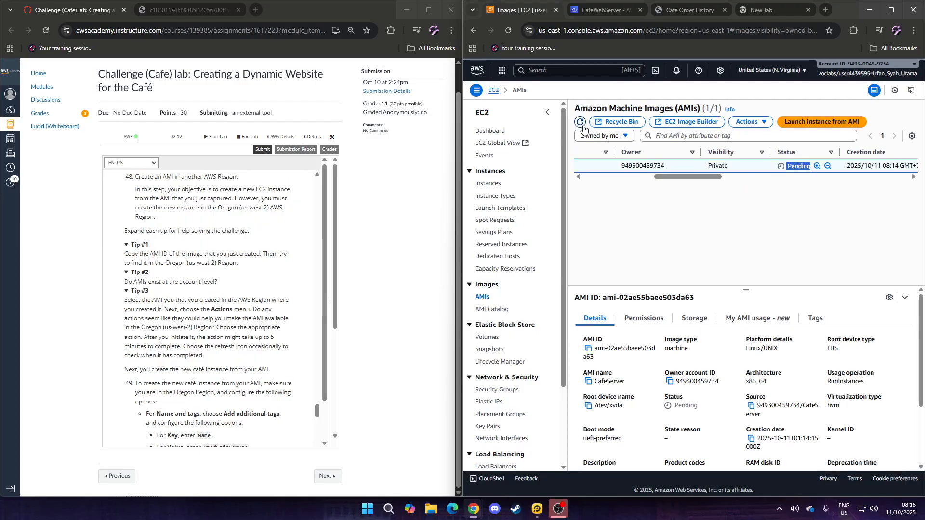
left_click(582, 124)
left_click(582, 124)
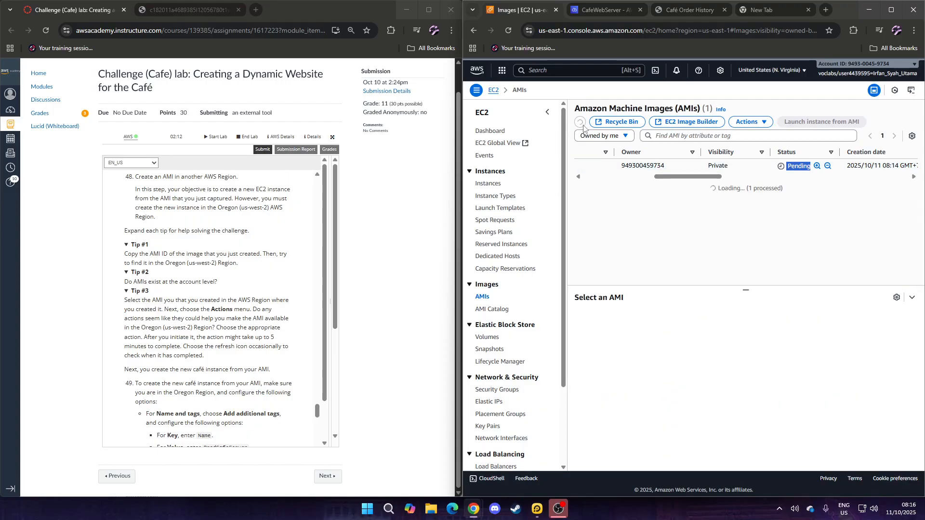
left_click(582, 125)
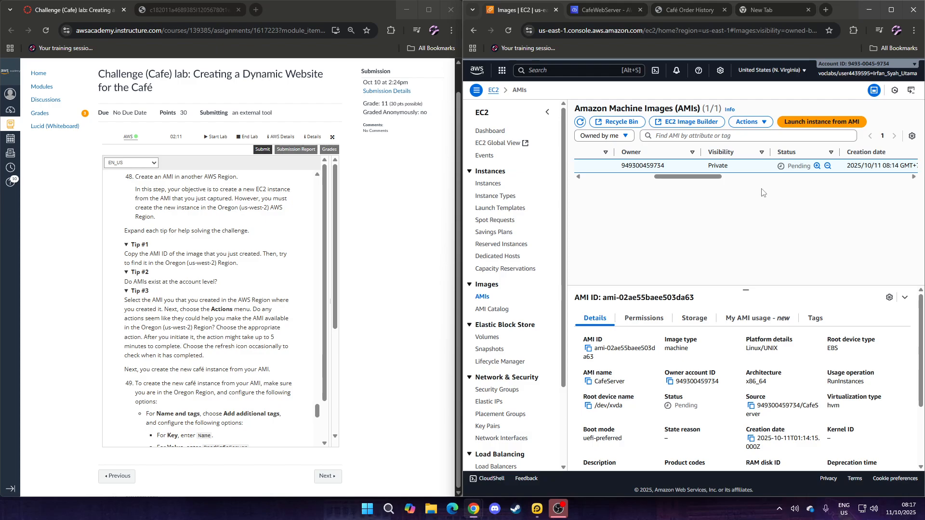
Step: Keep refreshing the AMI list until the CafeServer image's status is Available
left_click(580, 122)
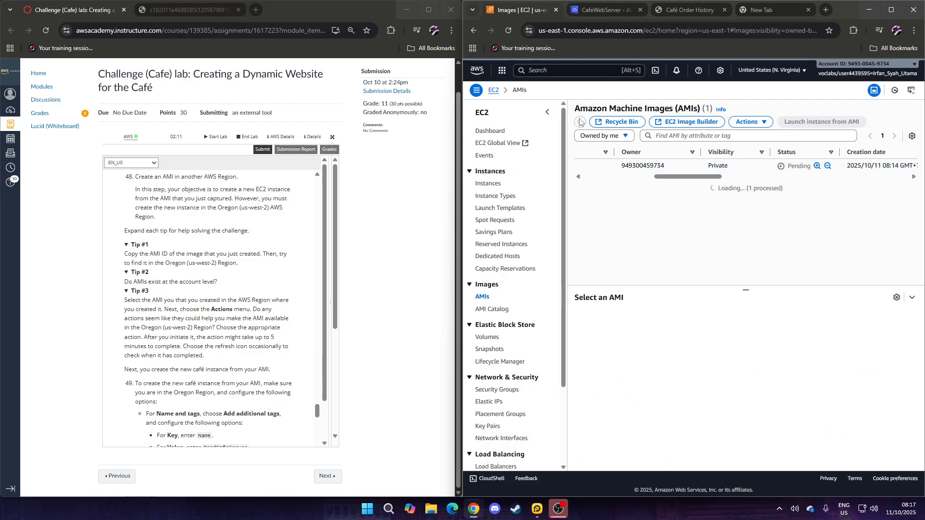
left_click(580, 122)
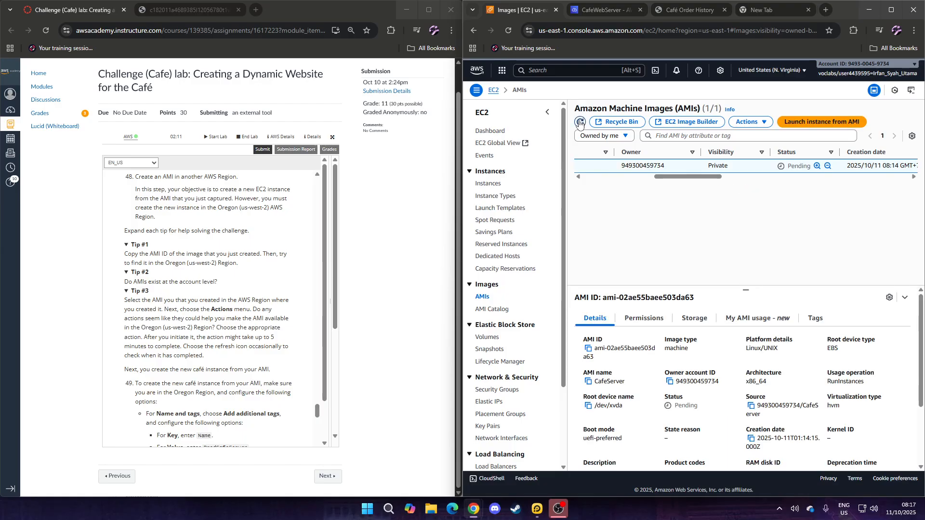
left_click(580, 122)
left_click(580, 122)
left_click_drag(715, 178, 629, 193)
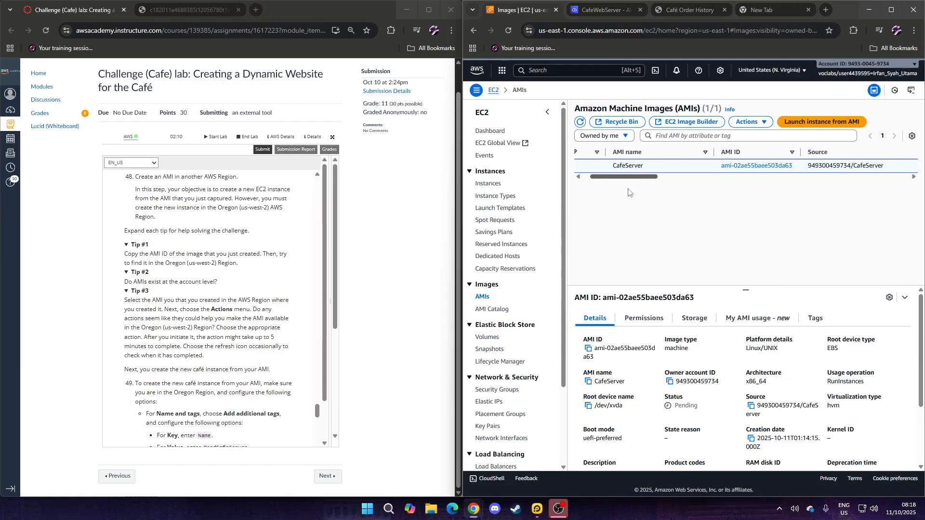
left_click(580, 122)
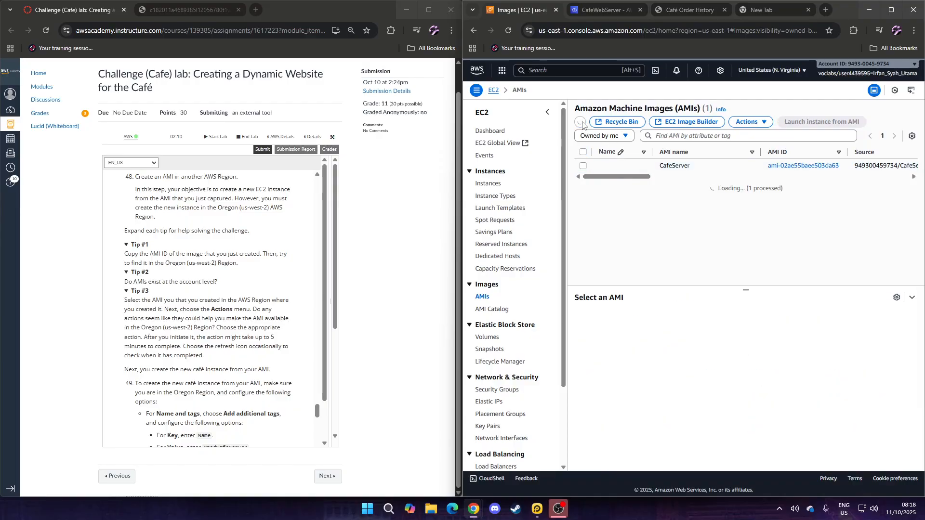
left_click_drag(614, 176, 687, 181)
double_click(795, 165)
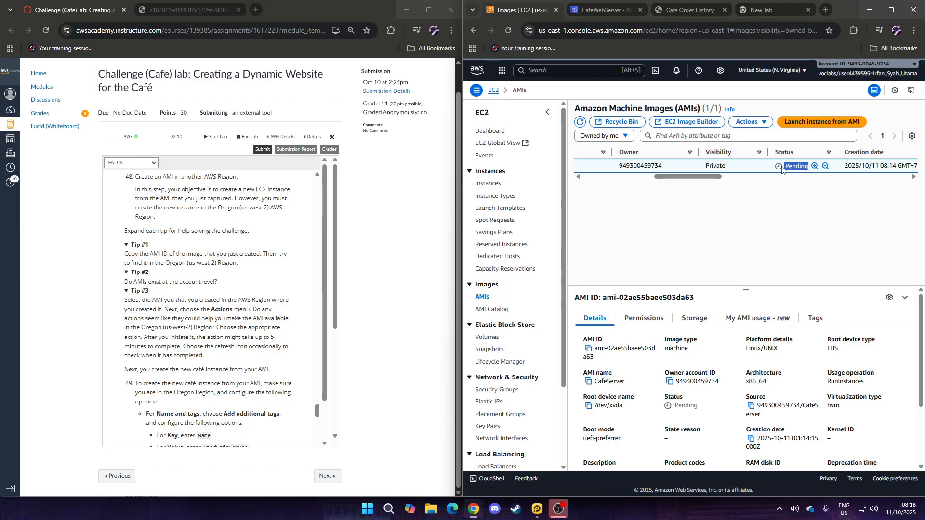
left_click(779, 168)
double_click(584, 123)
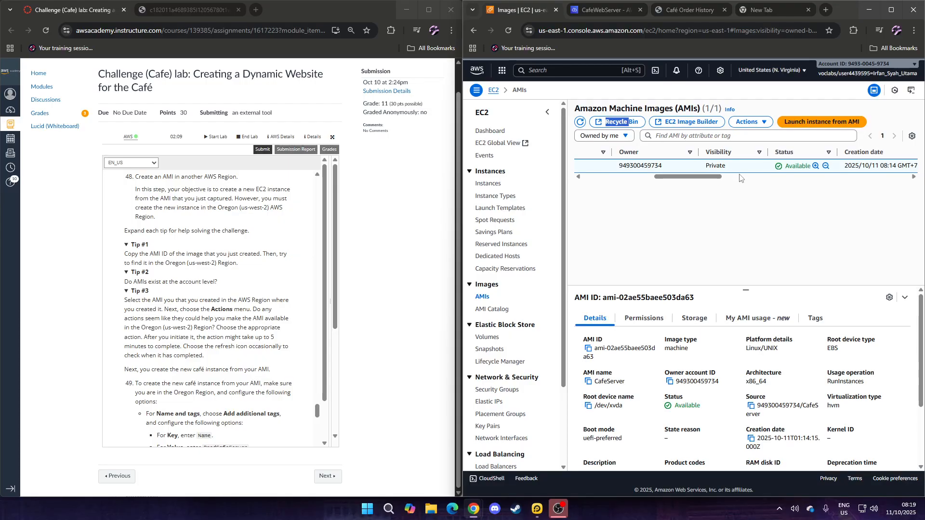
Step: Copy the selected CafeServer AMI to the destination Region United States (Ohio), keeping the suggested copy name and description
left_click(724, 198)
scroll(239, 272, "up", 1)
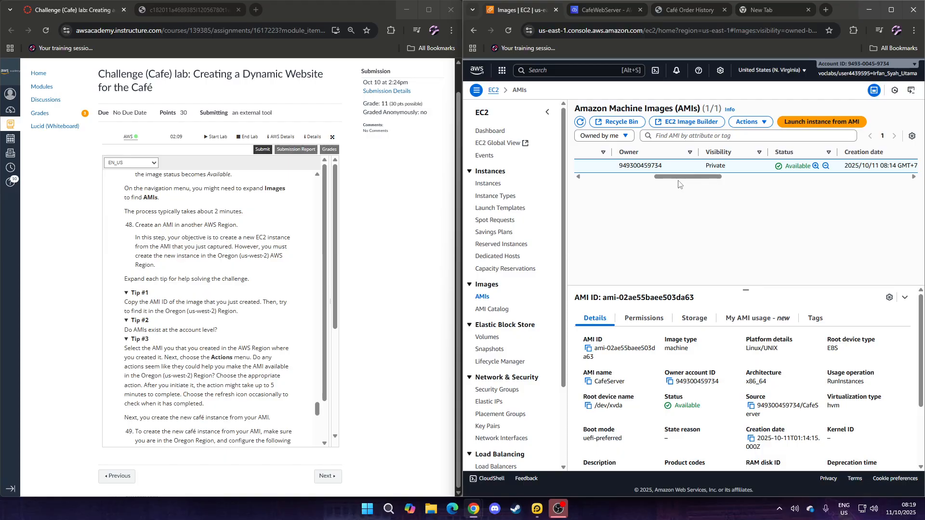
left_click_drag(679, 184, 608, 182)
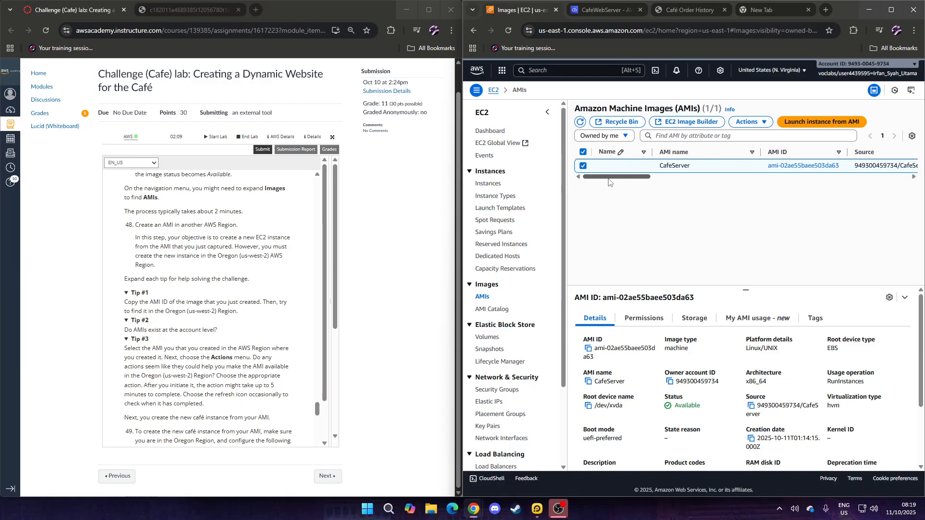
left_click(754, 123)
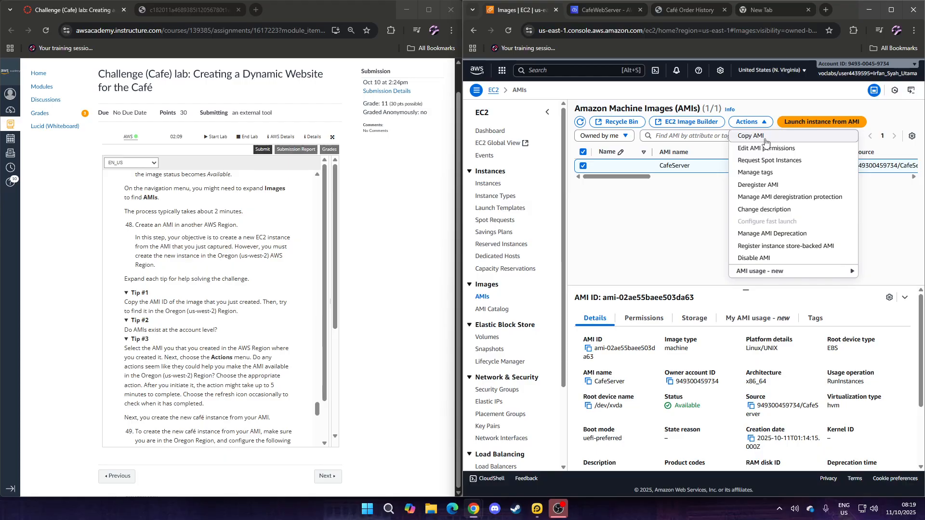
left_click(765, 144)
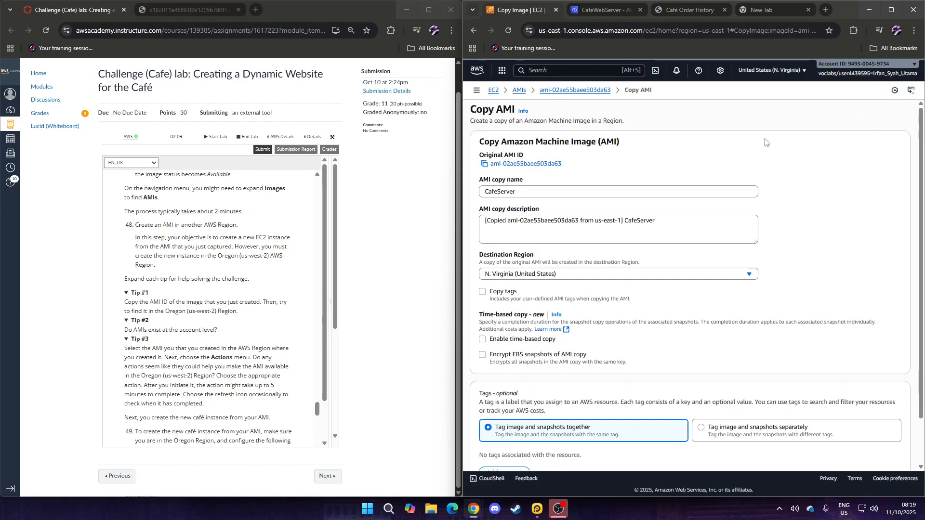
left_click(554, 276)
scroll(576, 342, "up", 2)
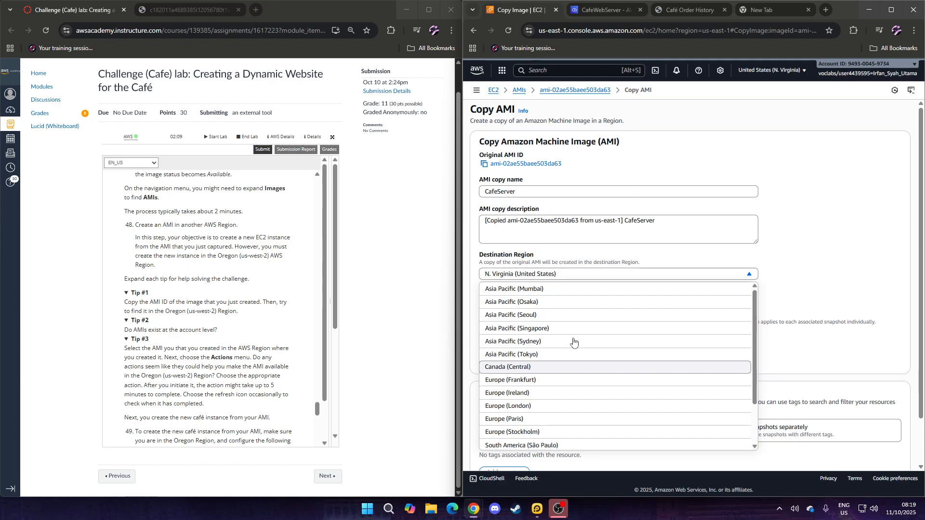
scroll(574, 343, "down", 3)
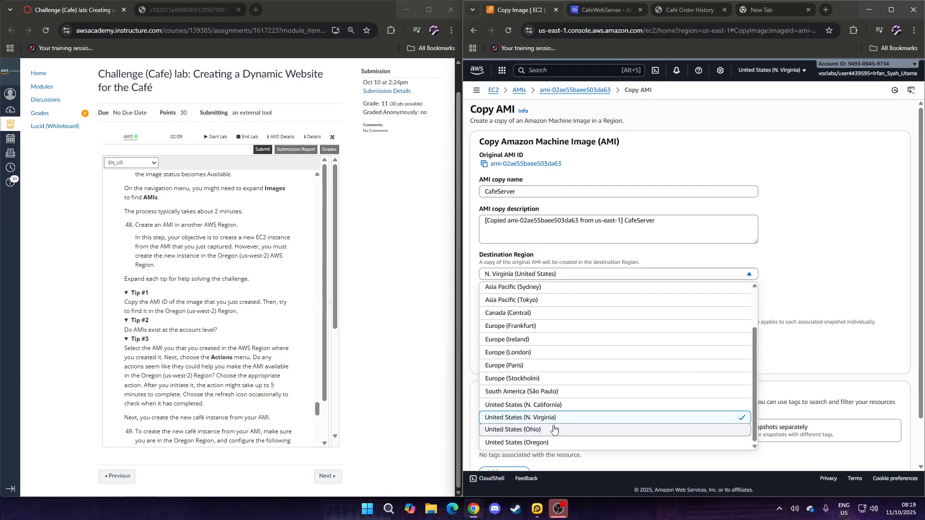
left_click(507, 430)
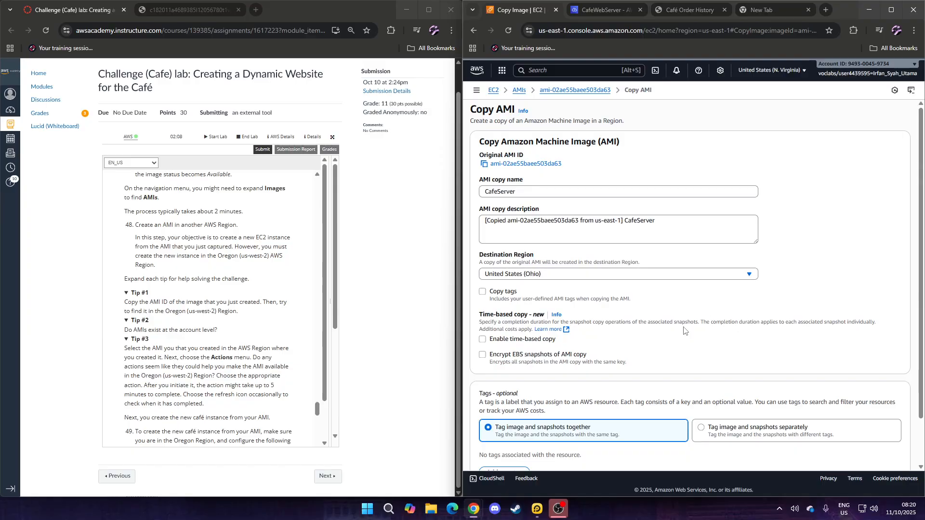
scroll(685, 330, "down", 2)
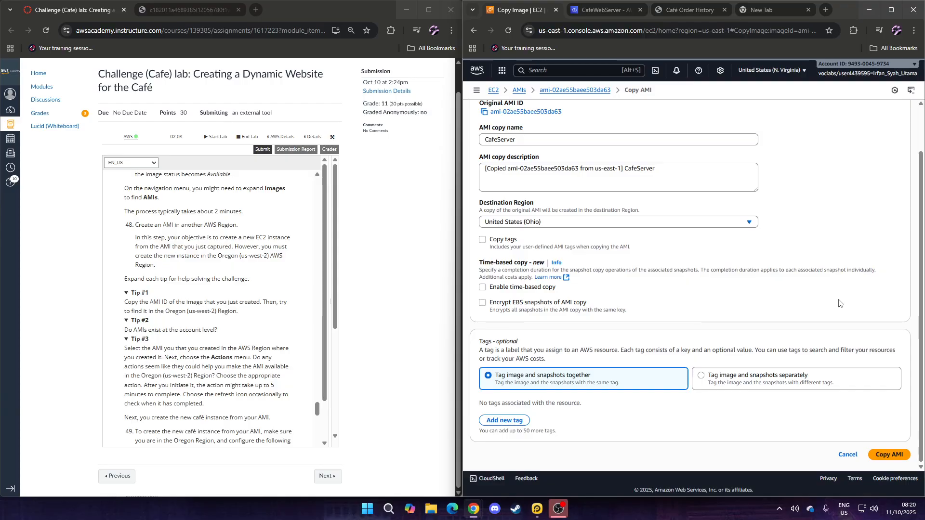
left_click(889, 455)
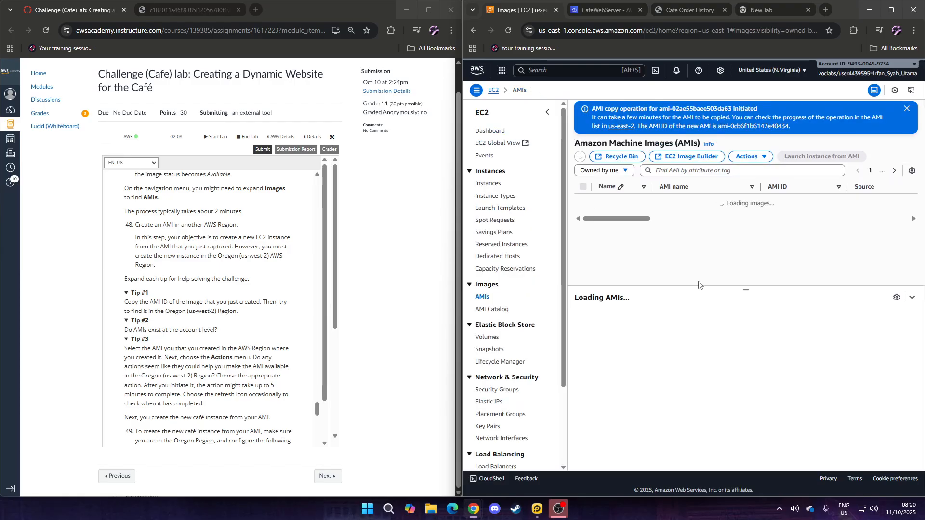
Step: Open the us-east-2 AMI list for the new copy and refresh it to check the copy's status
left_click(622, 127)
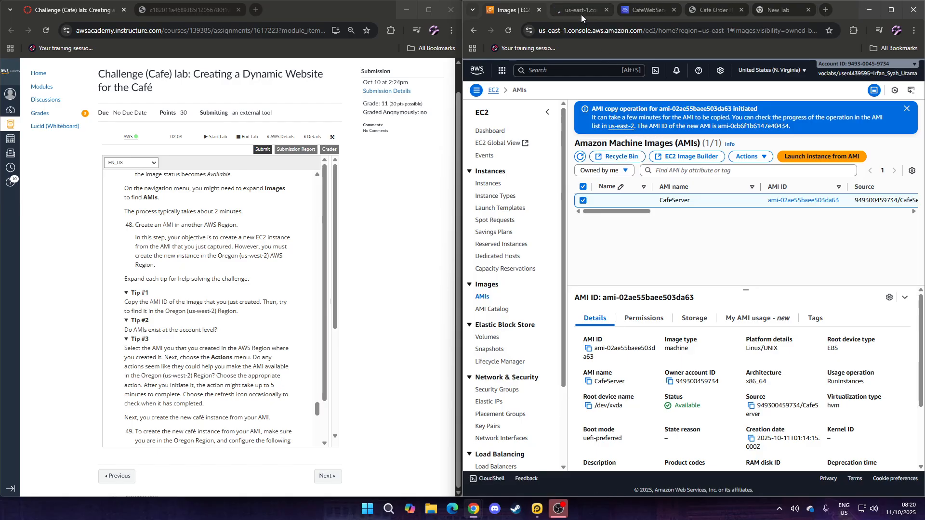
left_click(581, 15)
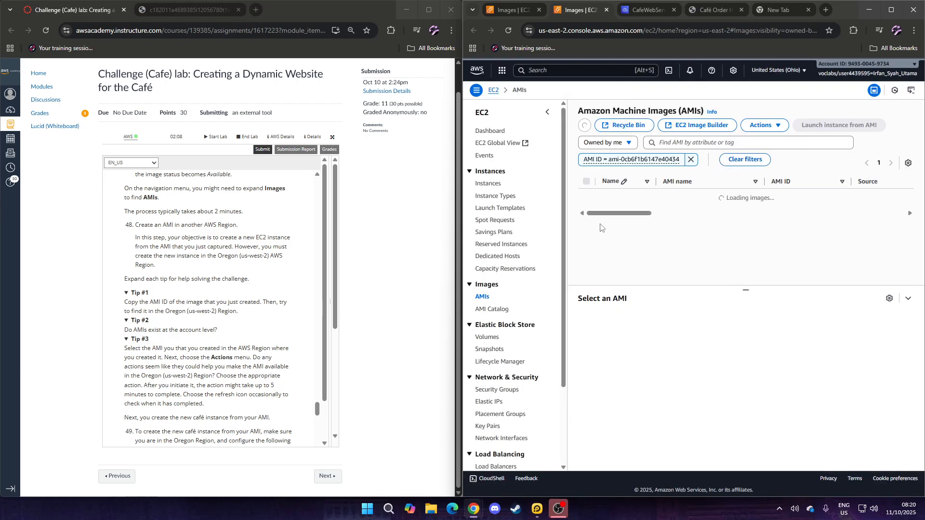
left_click_drag(617, 206, 621, 228)
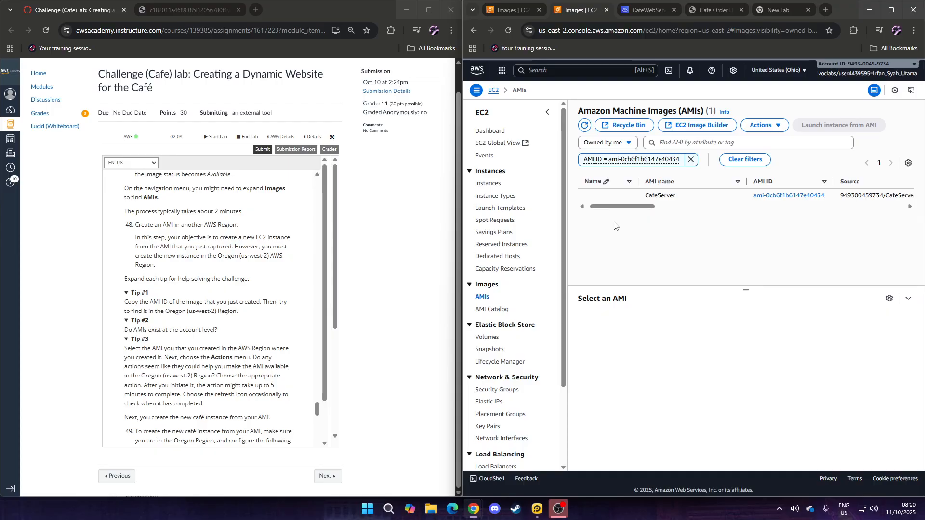
left_click_drag(650, 207, 722, 207)
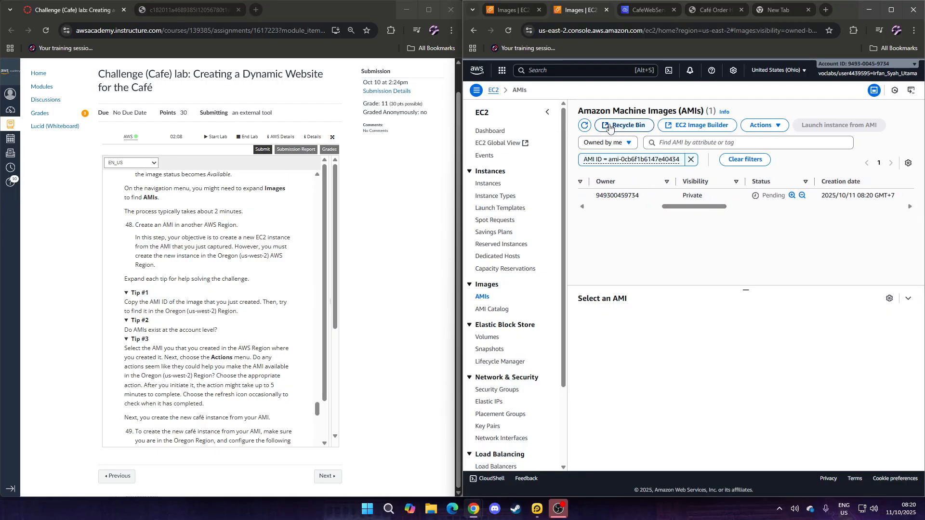
left_click(586, 126)
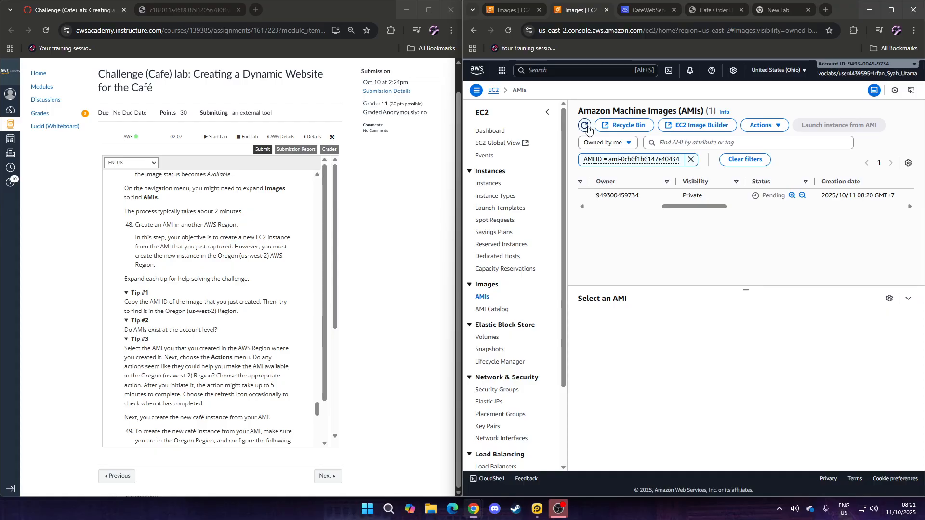
left_click(585, 126)
scroll(202, 291, "down", 3)
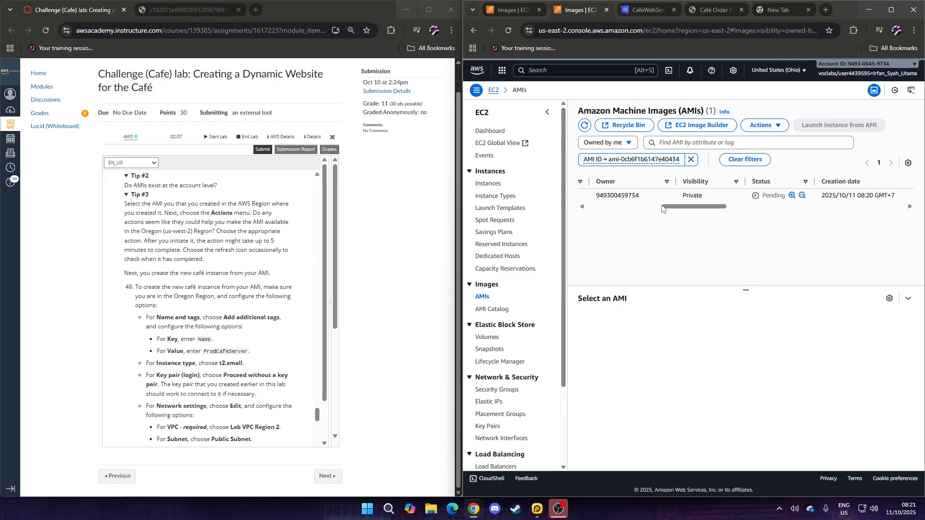
Step: Copy the original CafeServer AMI from N. Virginia to the destination Region United States (Oregon), keeping the suggested copy name and description
left_click(504, 13)
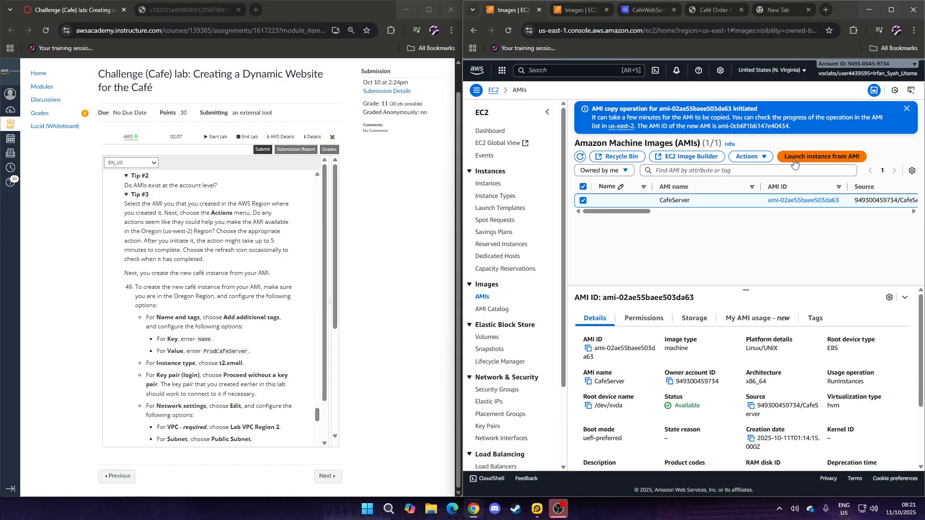
left_click(750, 156)
left_click(769, 171)
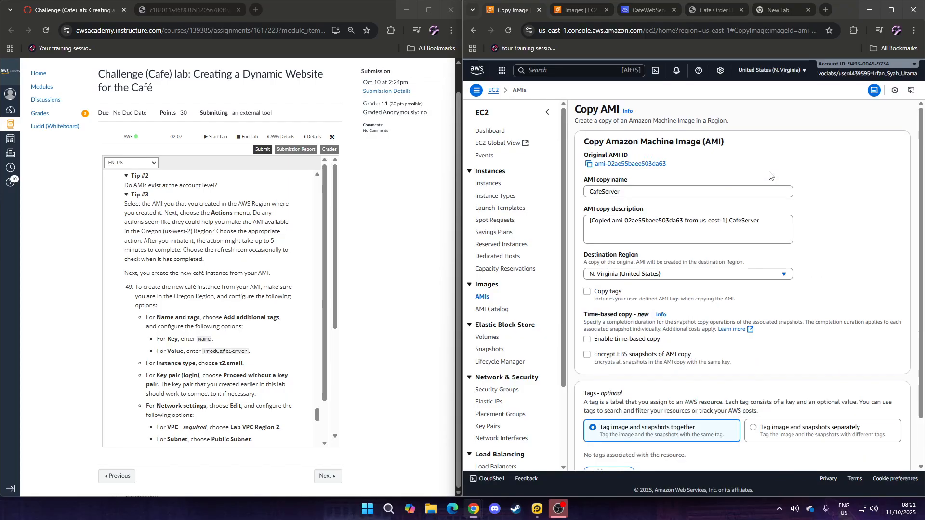
left_click(563, 275)
scroll(530, 324, "down", 3)
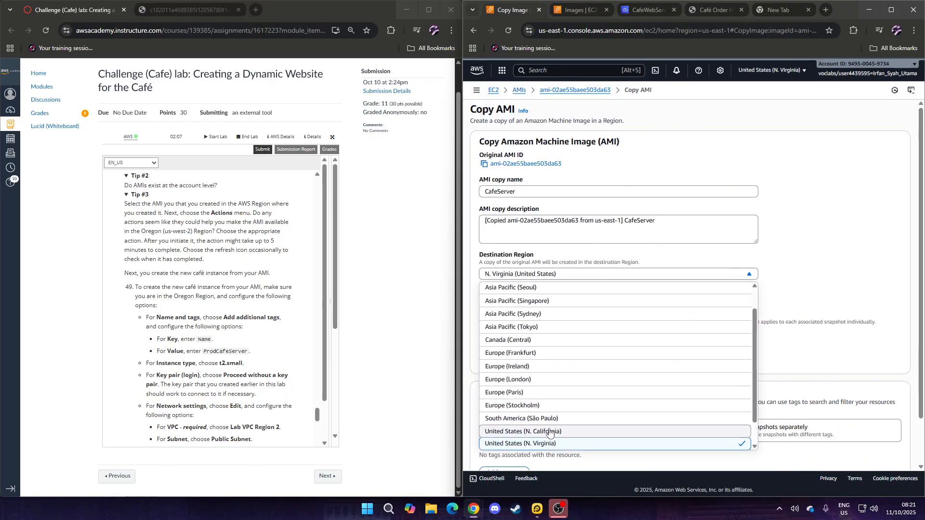
left_click(556, 441)
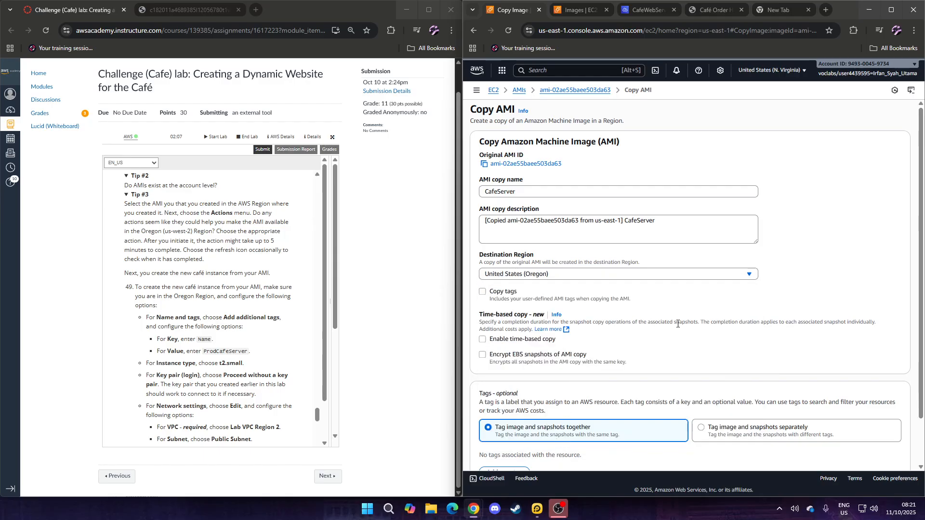
scroll(556, 441, "down", 2)
left_click(876, 455)
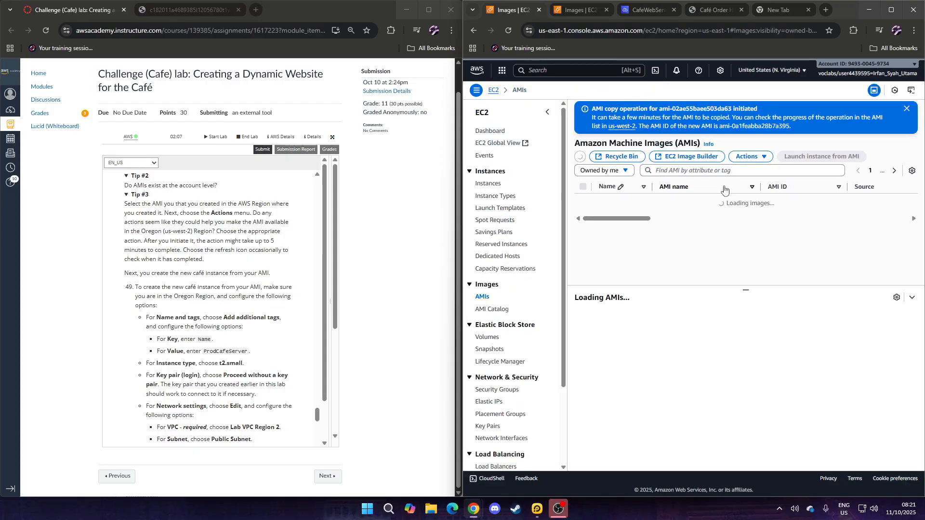
Step: Open the us-west-2 AMI list for the new copy in place of the us-east-2 one and check the copy's status
left_click(623, 127)
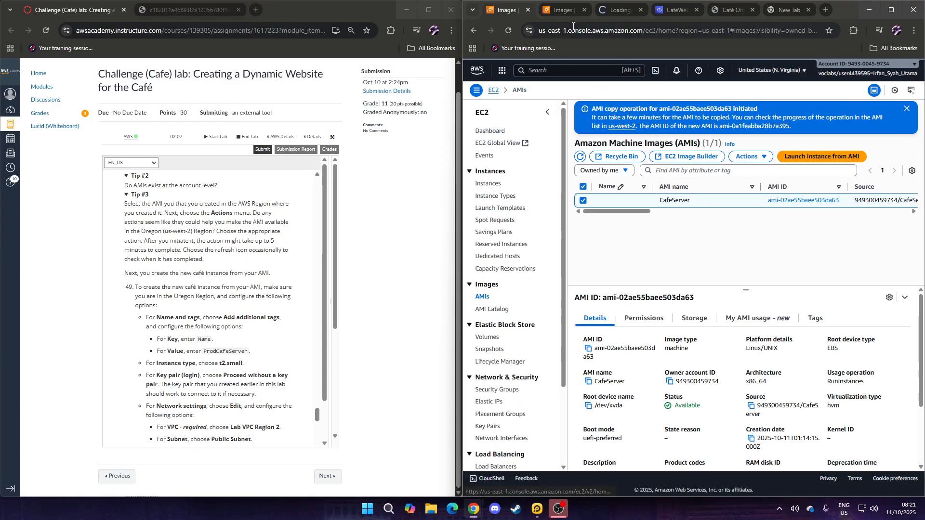
left_click(564, 10)
key("ctrl+w")
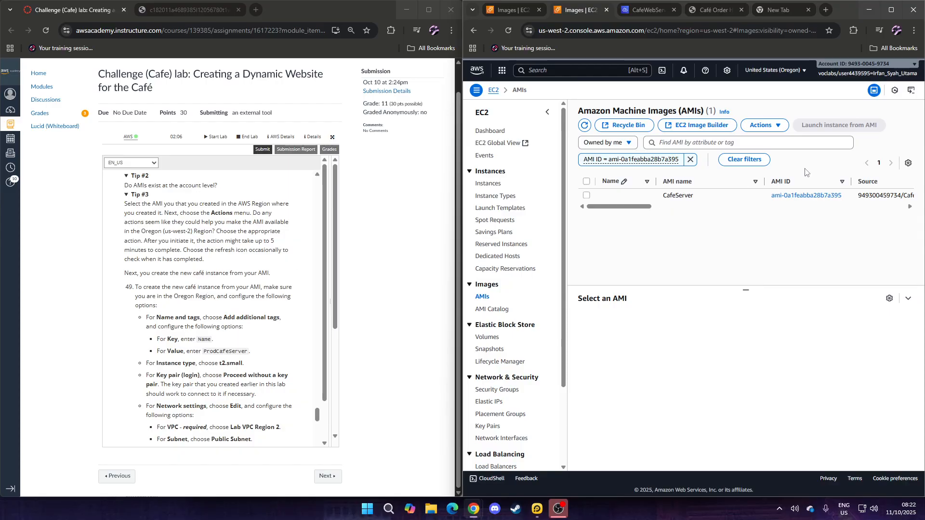
left_click_drag(606, 206, 672, 212)
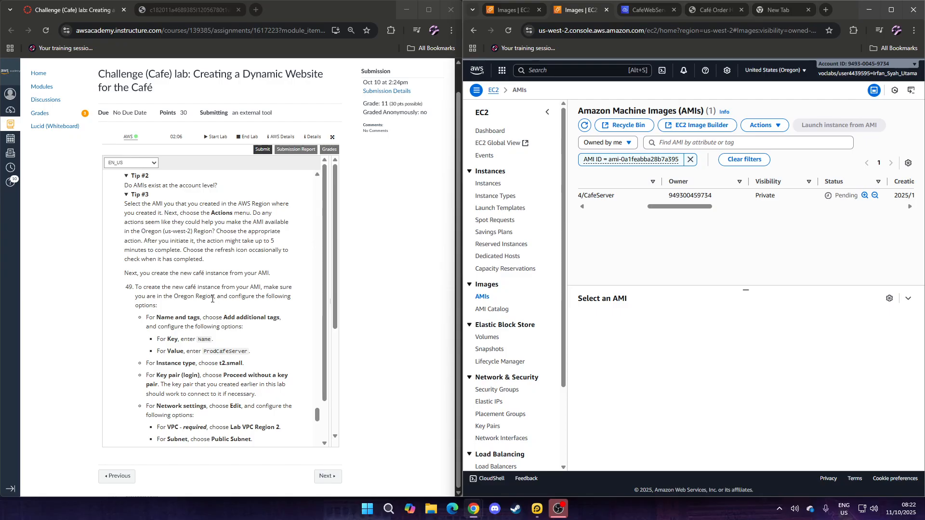
left_click(584, 128)
Step: Check the original CafeServer image's status in the N. Virginia AMI list and return to the Oregon list
left_click(512, 13)
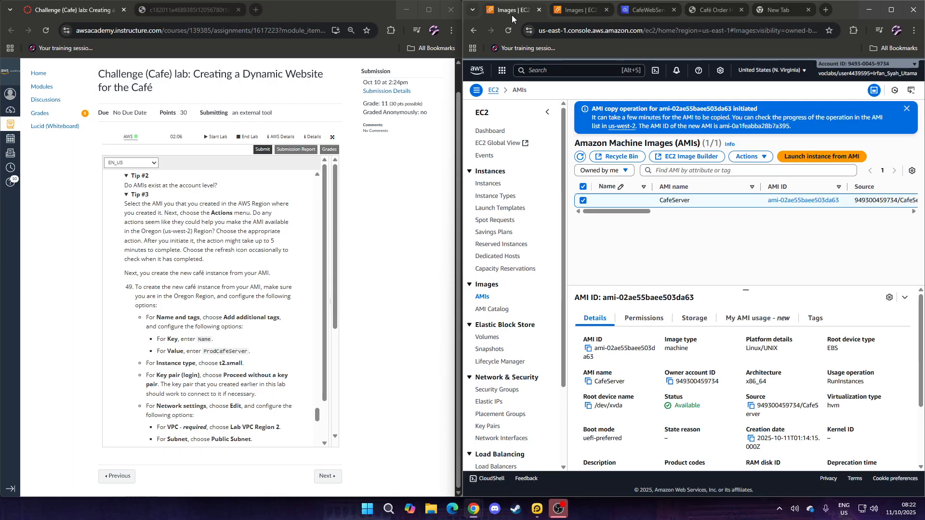
left_click_drag(617, 211, 702, 211)
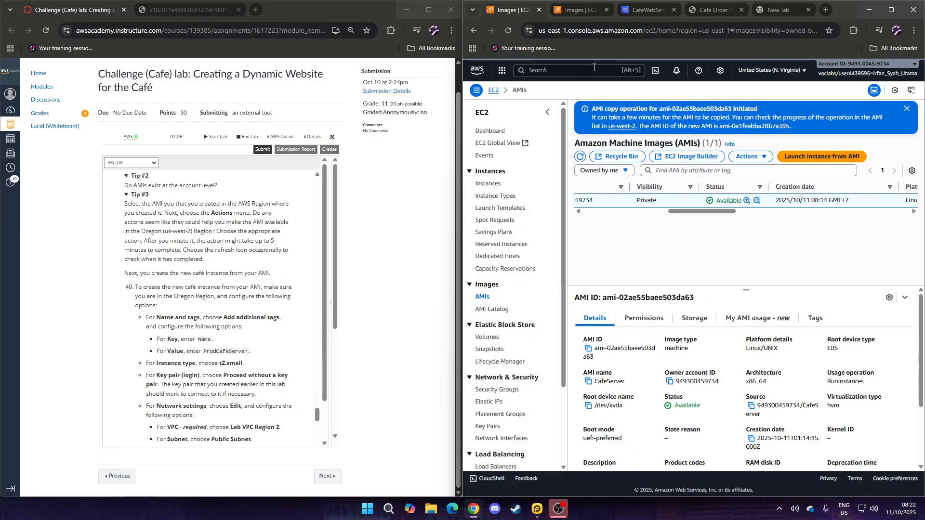
left_click(566, 13)
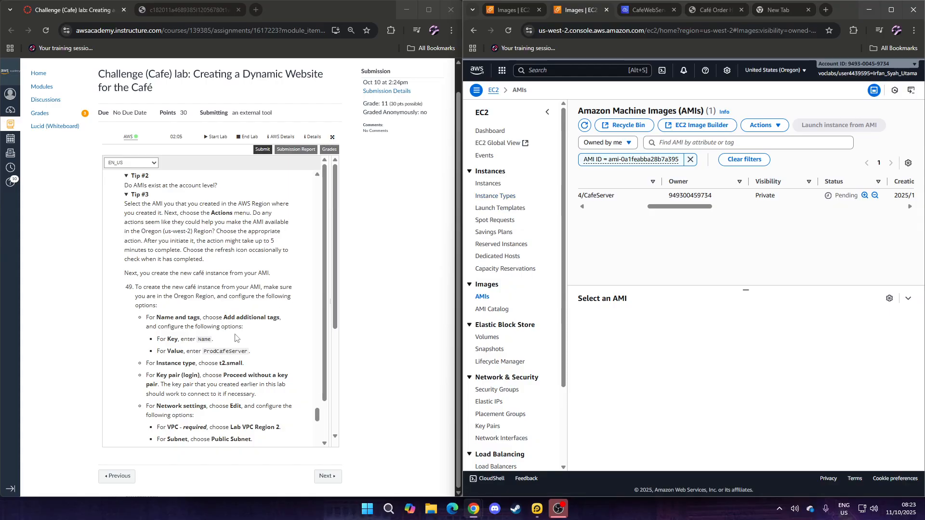
Step: Review the lab's instance settings in step 49 and keep refreshing the Oregon AMI list to check the CafeServer copy's status
scroll(236, 337, "down", 2)
scroll(234, 337, "down", 3)
scroll(234, 337, "up", 4)
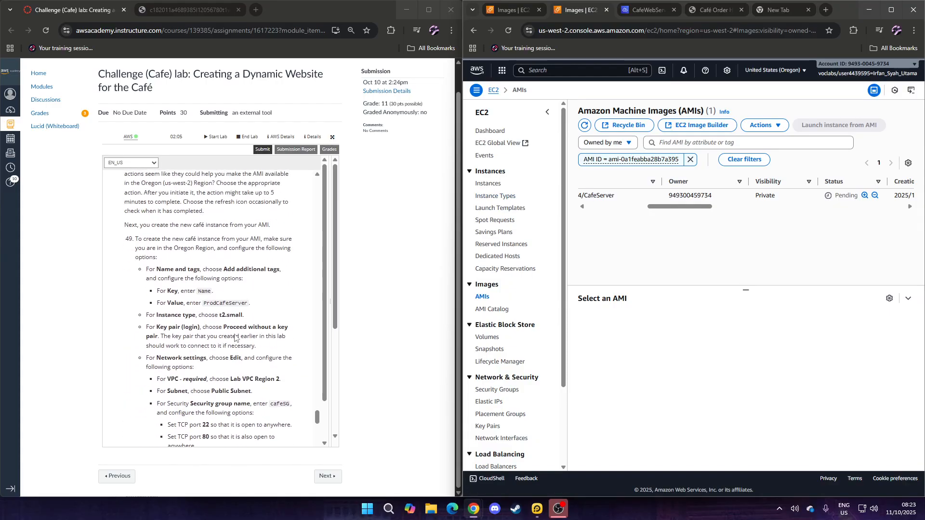
left_click(585, 126)
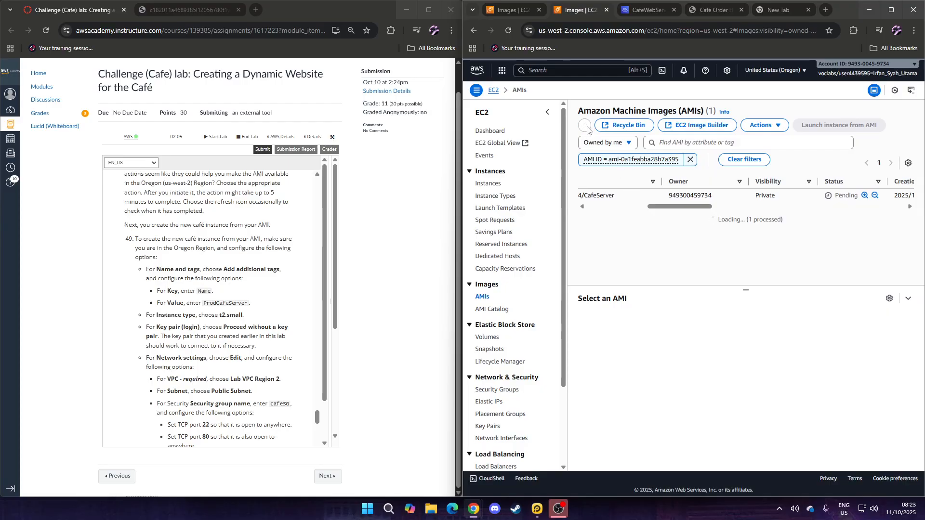
left_click(585, 126)
left_click(585, 126)
left_click(585, 127)
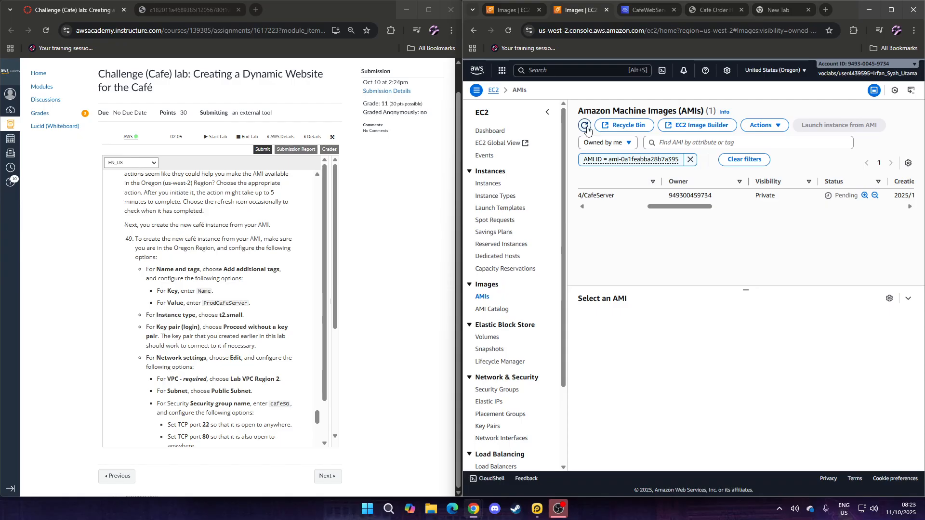
Step: Refresh the AMI list repeatedly to check the copied CafeServer image's status while reviewing the lab's instance launch instructions
left_click(585, 126)
left_click(588, 131)
left_click(586, 127)
scroll(199, 309, "down", 10)
scroll(199, 309, "down", 4)
scroll(199, 309, "up", 15)
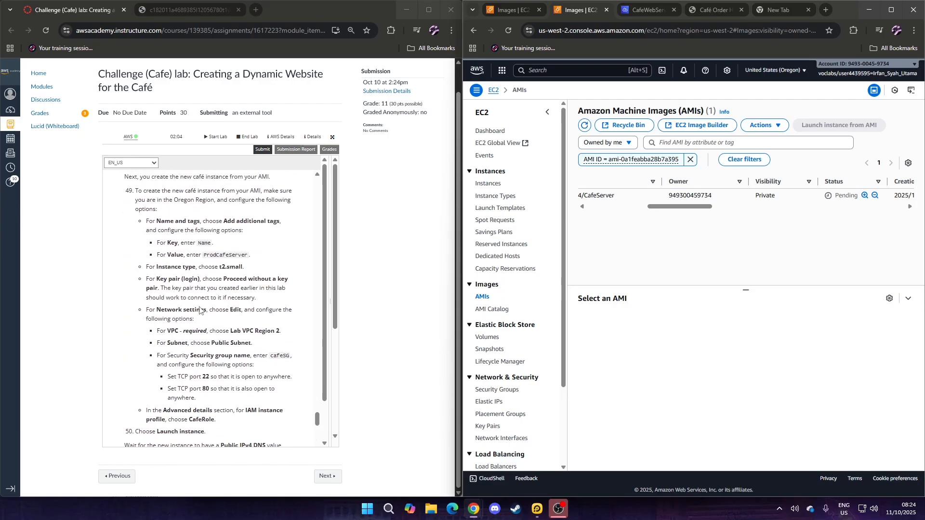
left_click(585, 128)
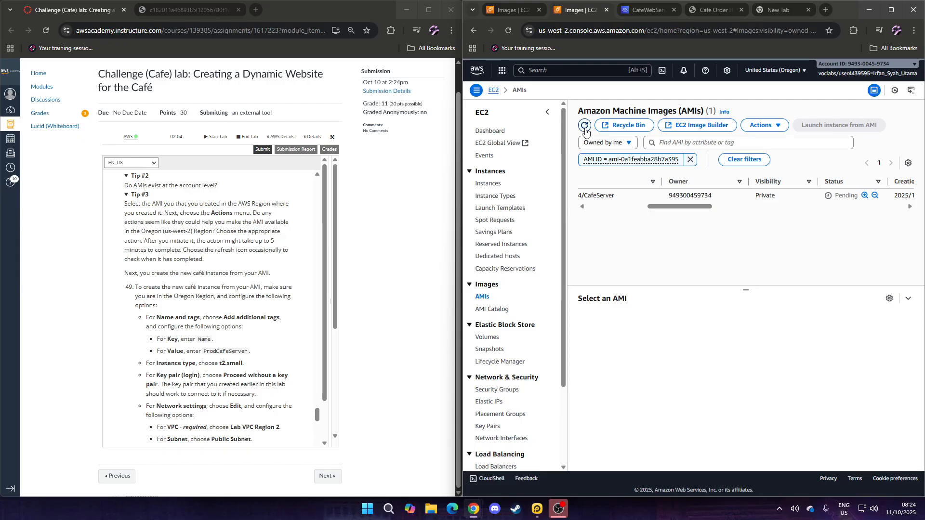
left_click(585, 127)
left_click(585, 128)
left_click(585, 129)
left_click(586, 128)
left_click(586, 127)
left_click(586, 127)
left_click(585, 128)
left_click(586, 128)
left_click(586, 124)
left_click(586, 125)
left_click(586, 125)
left_click(586, 124)
left_click(586, 125)
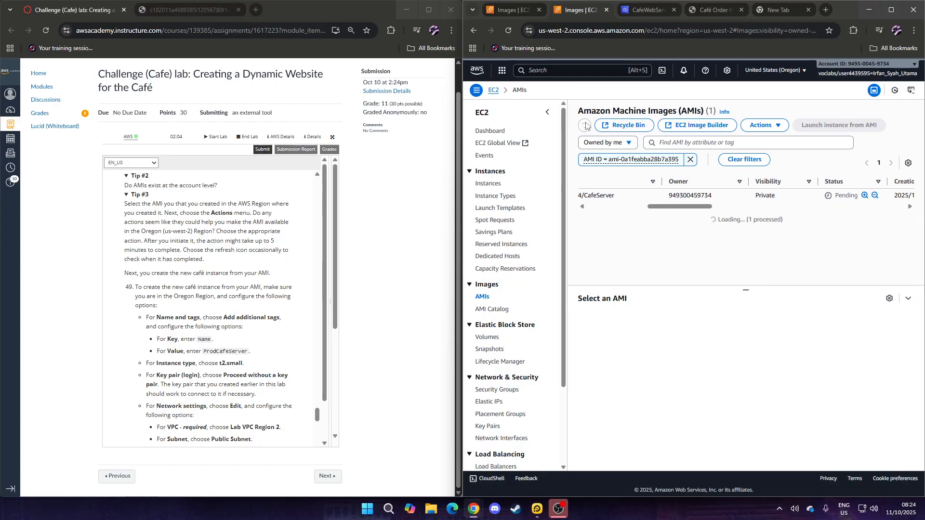
left_click(586, 125)
left_click(585, 124)
left_click(586, 125)
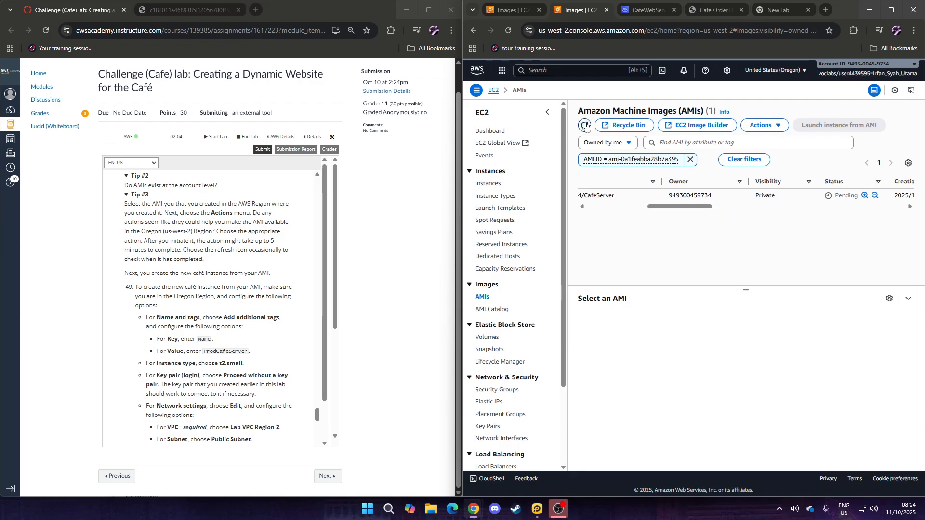
left_click(586, 125)
left_click(586, 124)
left_click(586, 124)
left_click(586, 126)
left_click(585, 126)
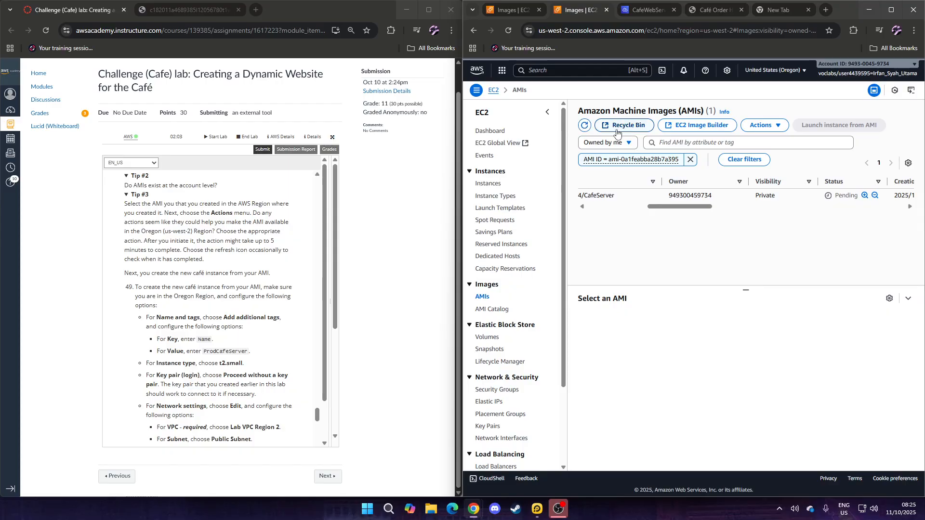
left_click(586, 126)
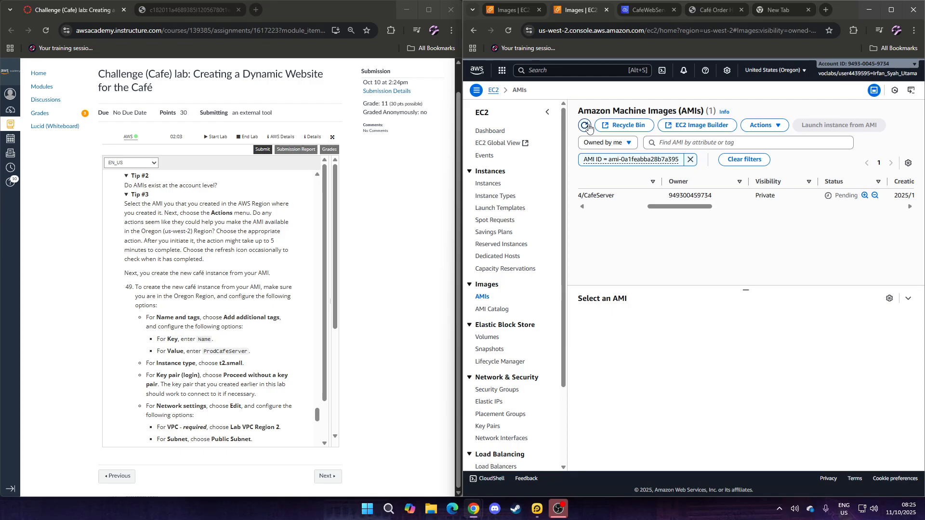
left_click(586, 126)
left_click(588, 126)
scroll(238, 284, "down", 2)
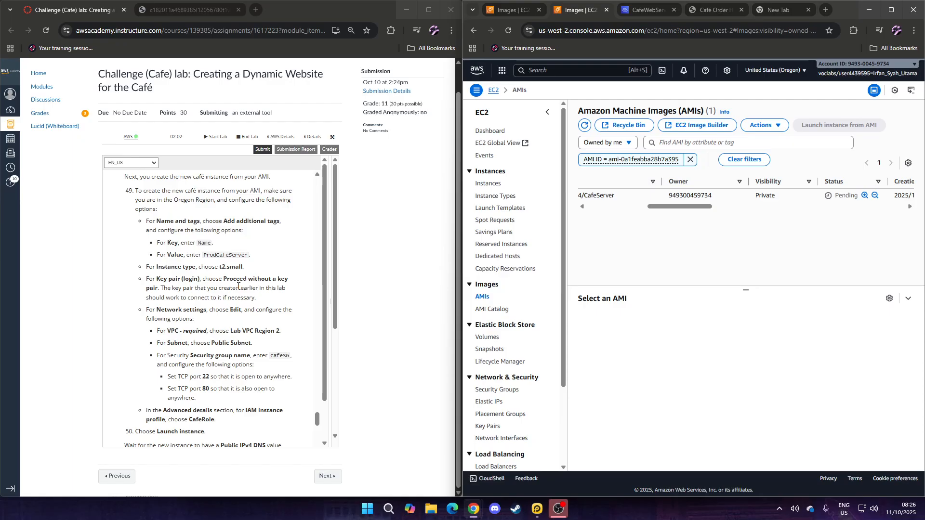
left_click(581, 126)
left_click(583, 126)
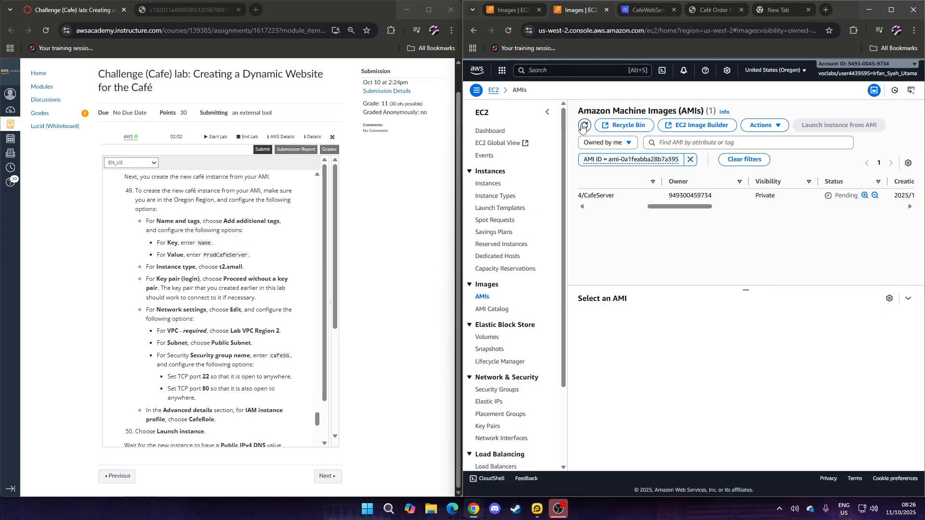
left_click(583, 126)
left_click(583, 125)
left_click(583, 129)
left_click(582, 126)
left_click(582, 126)
left_click(581, 127)
left_click(581, 127)
left_click(582, 127)
scroll(186, 307, "up", 2)
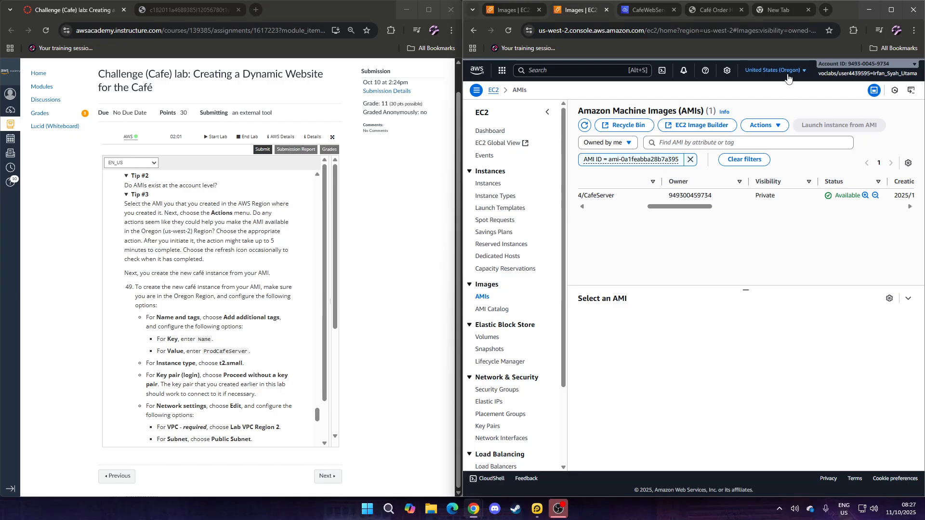
Step: Start launching a new EC2 instance and name it ProdCafeServer, using the value from the lab instructions
left_click(488, 183)
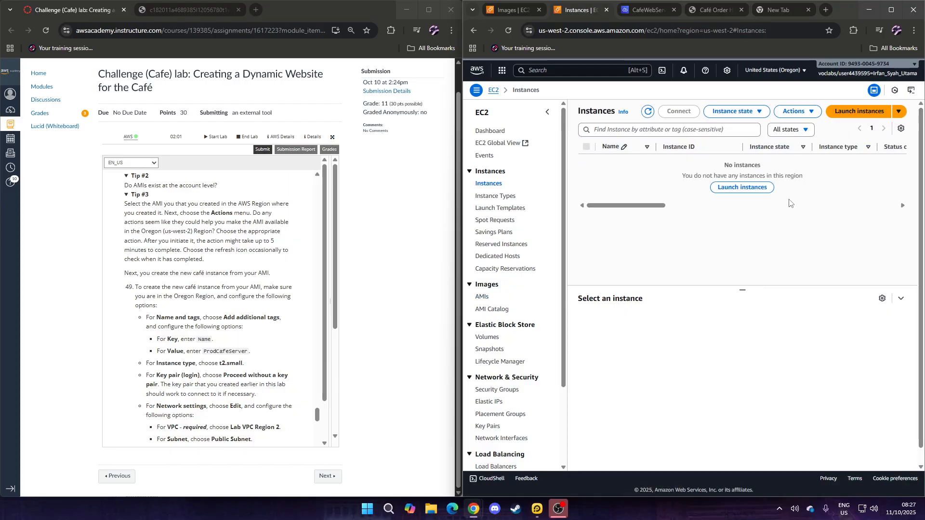
left_click(848, 112)
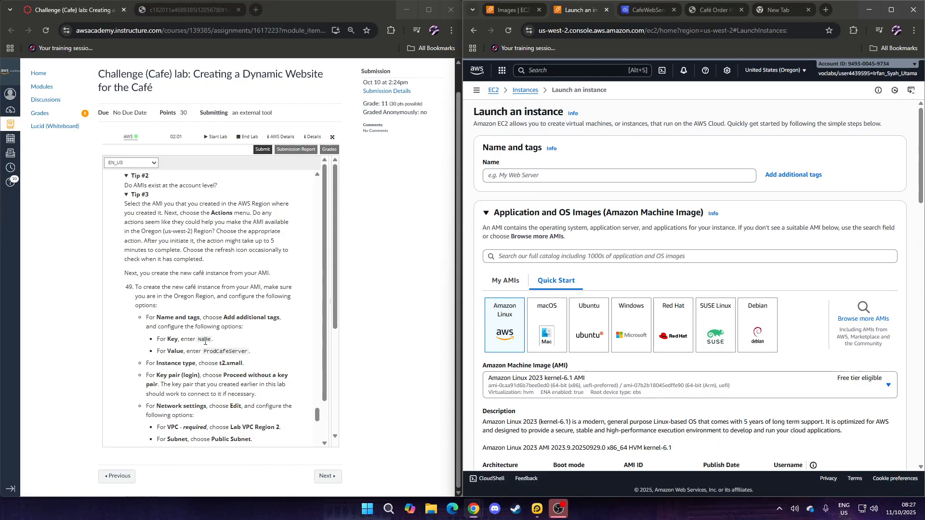
left_click(564, 175)
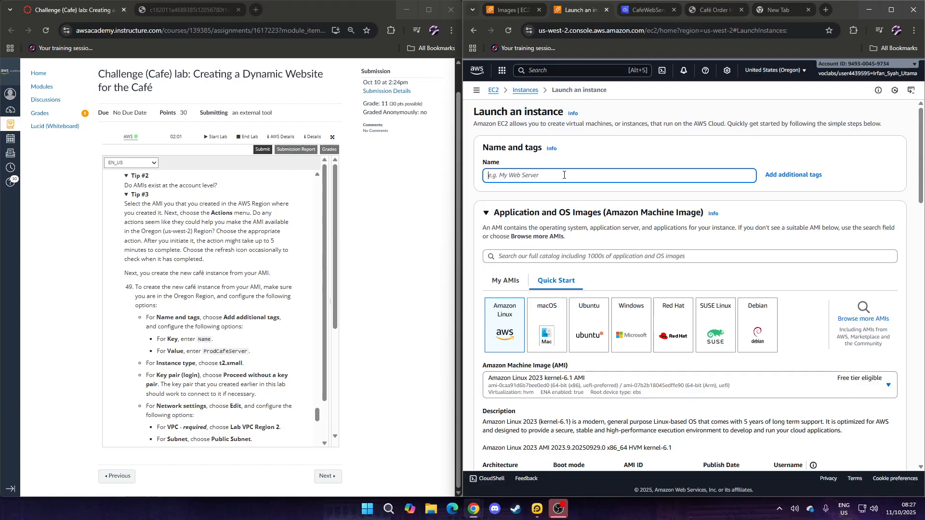
left_click_drag(204, 351, 247, 353)
right_click(238, 361)
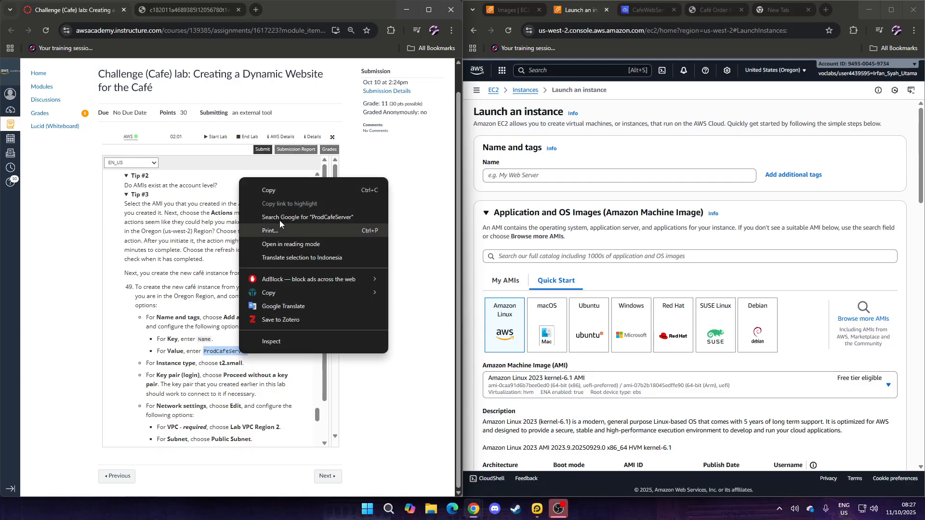
left_click(279, 195)
left_click(551, 178)
key("ctrl+v")
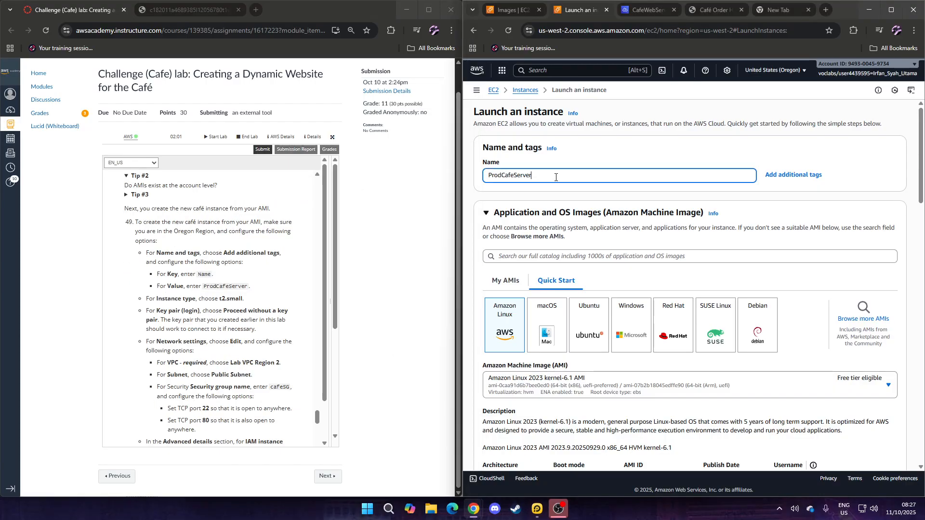
left_click(806, 220)
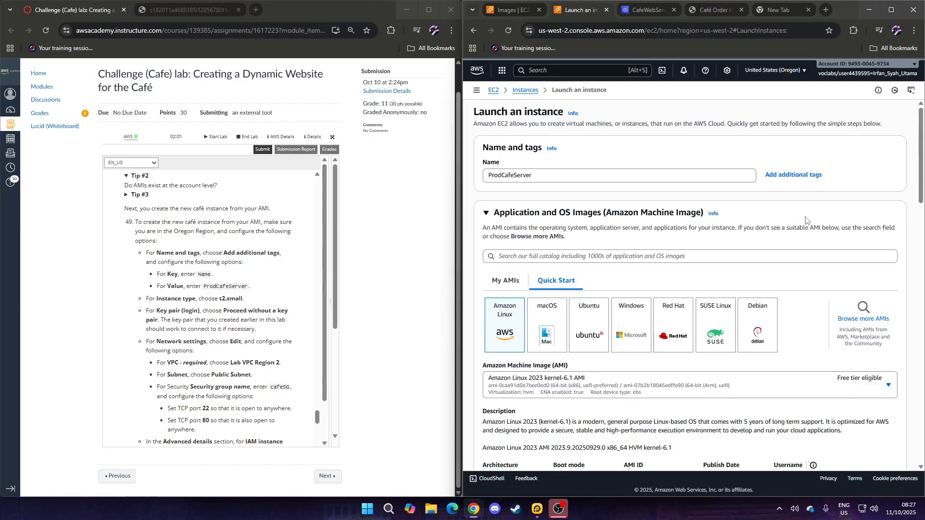
Step: Set the new instance's type to t2.small
scroll(806, 219, "down", 3)
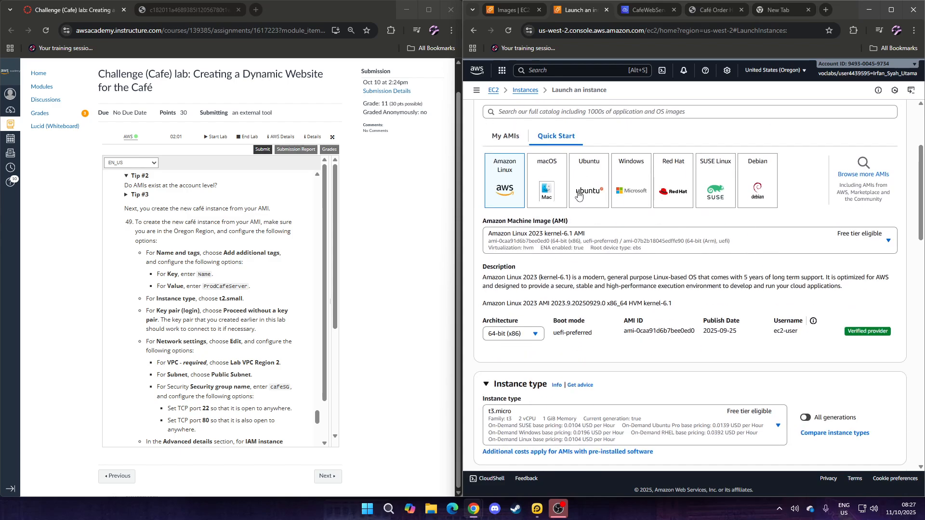
scroll(612, 294, "down", 3)
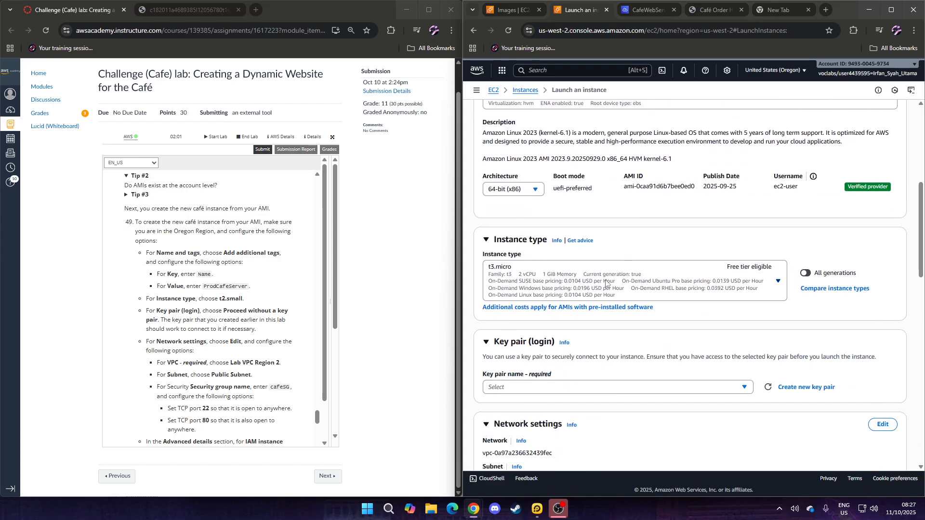
left_click(651, 285)
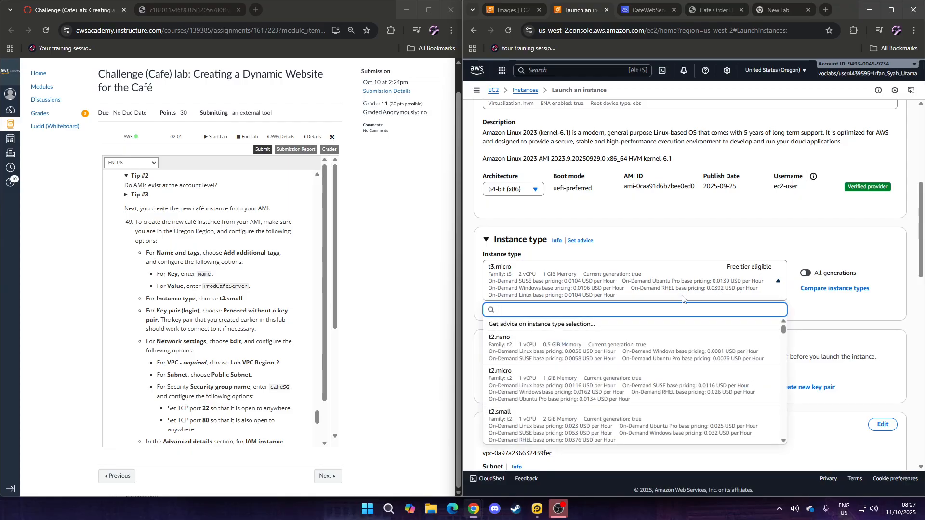
double_click(522, 415)
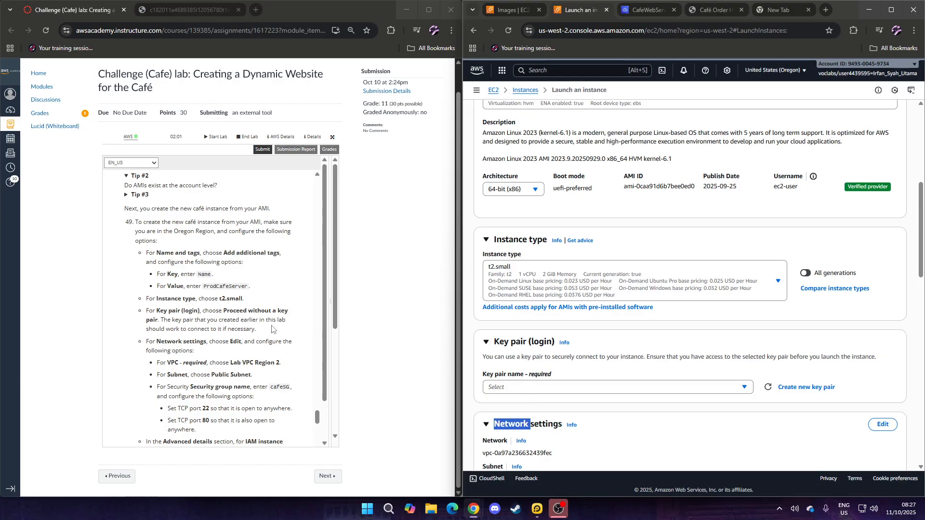
Step: Choose to proceed without a key pair for the instance login
left_click(554, 388)
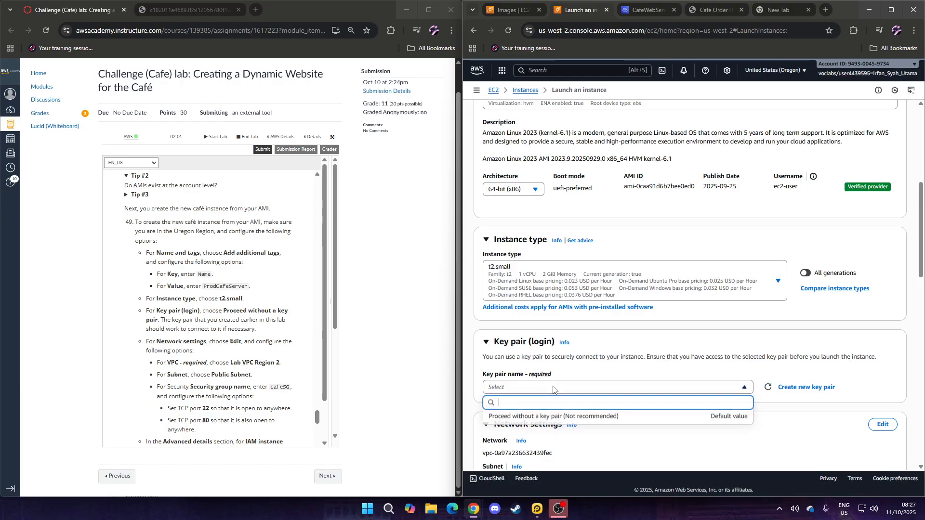
left_click(599, 417)
scroll(655, 341, "down", 3)
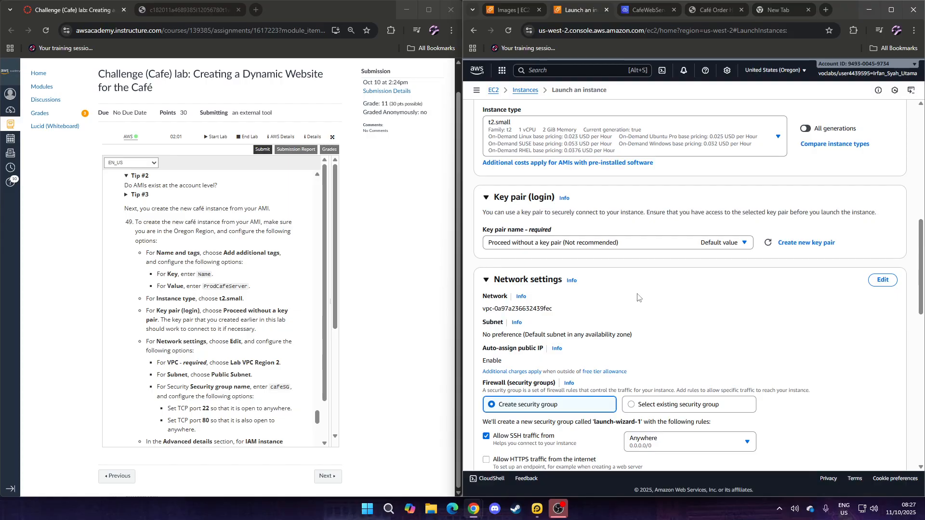
left_click(602, 246)
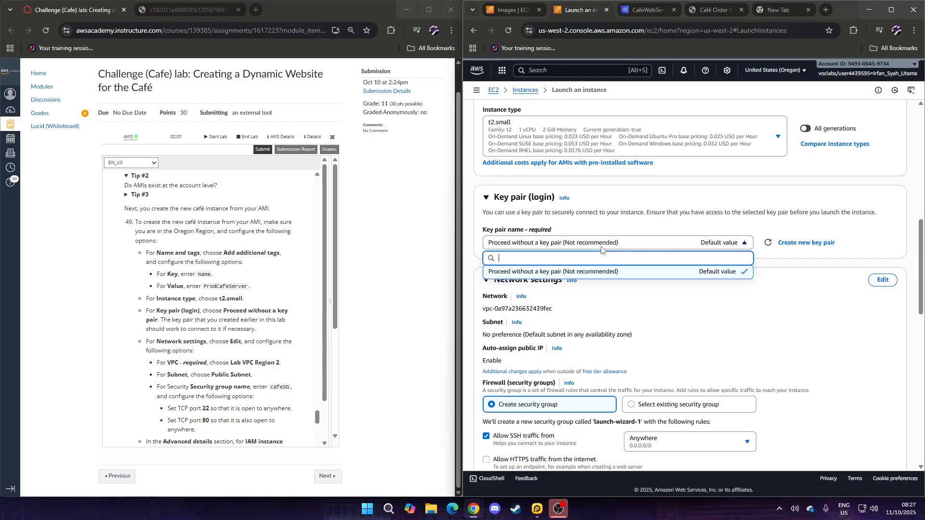
left_click(587, 275)
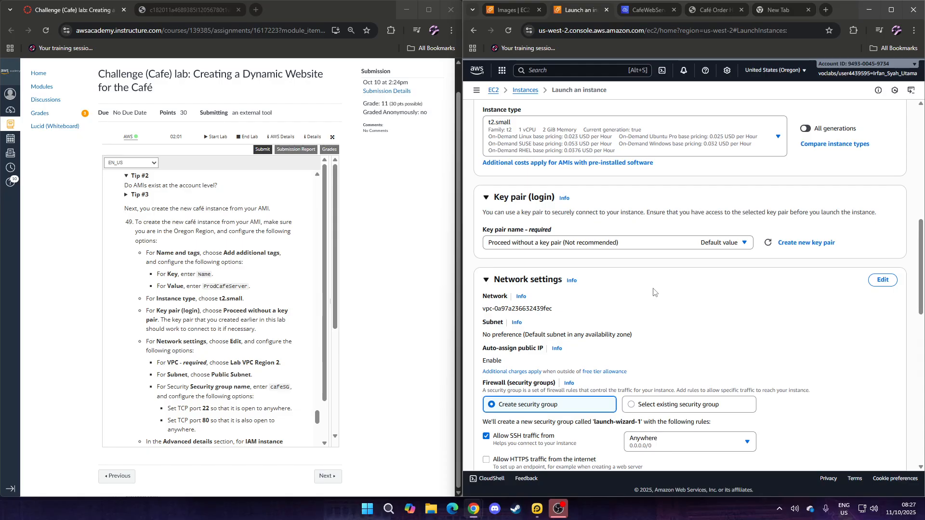
Step: Edit the network settings to use Lab VPC Region 2 with the Public Subnet, keeping auto-assign public IP enabled
left_click(882, 280)
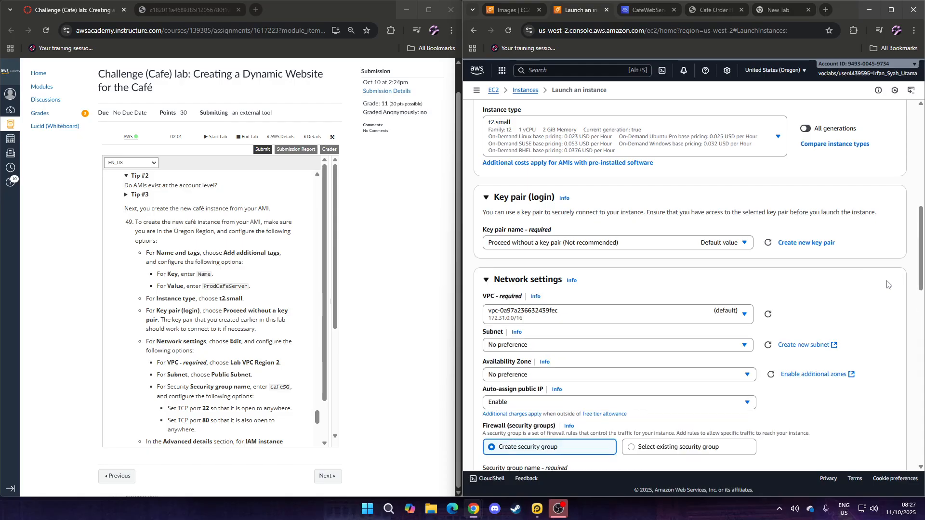
left_click(692, 316)
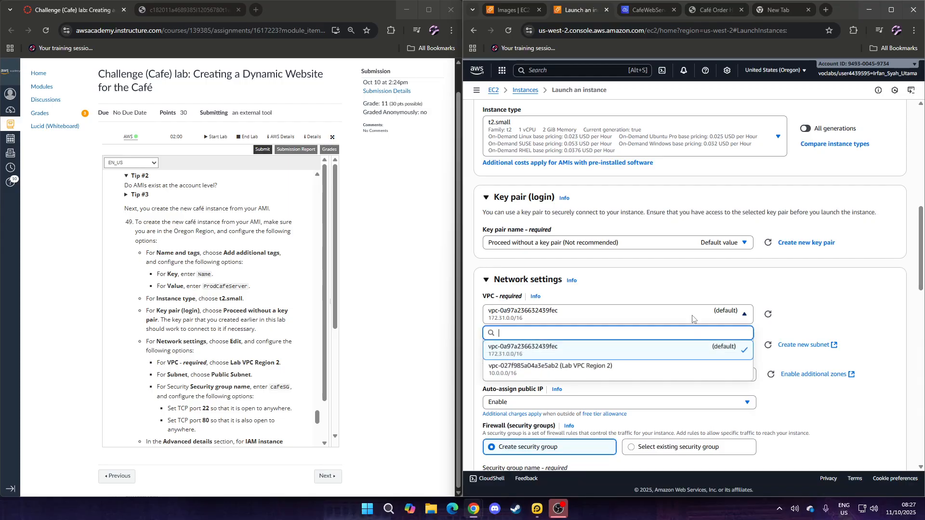
left_click(684, 371)
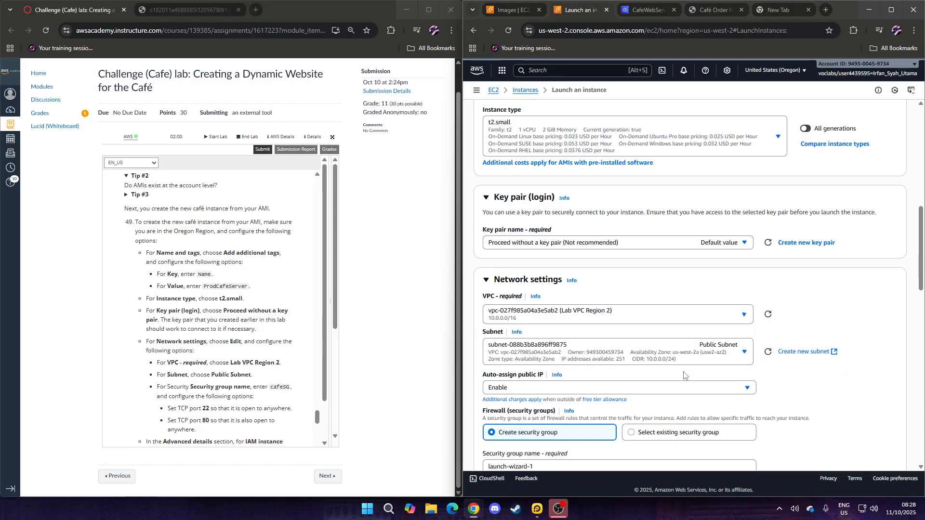
left_click(684, 358)
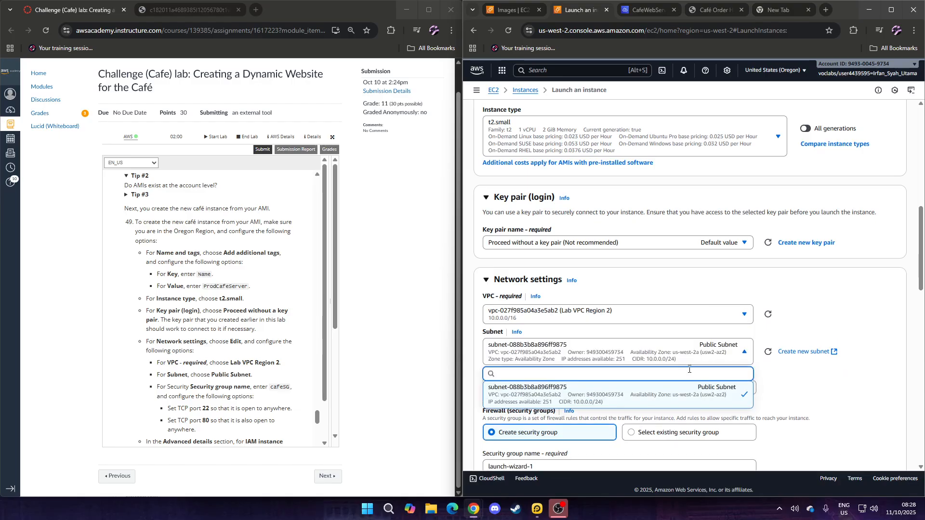
left_click(691, 394)
left_click(690, 390)
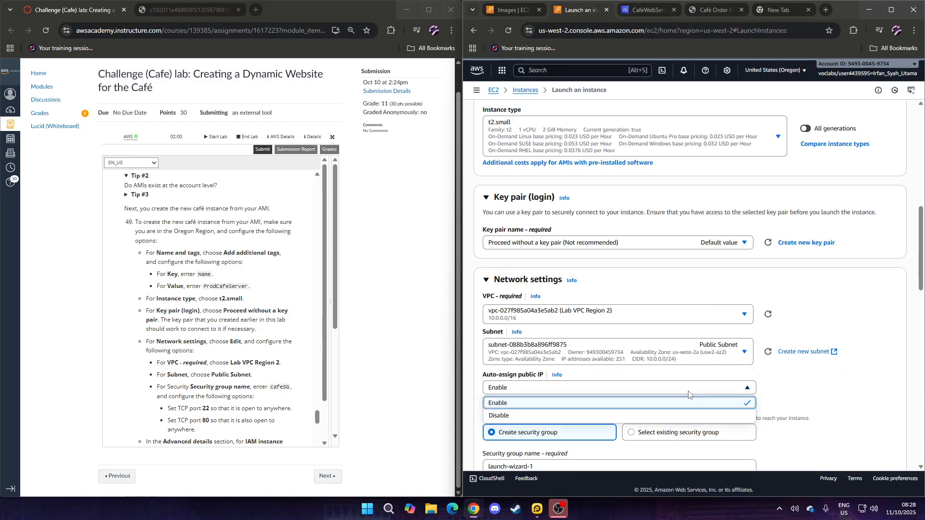
left_click(814, 392)
Step: Name the new security group cafeSG, copying the name from the lab instructions
scroll(814, 392, "down", 3)
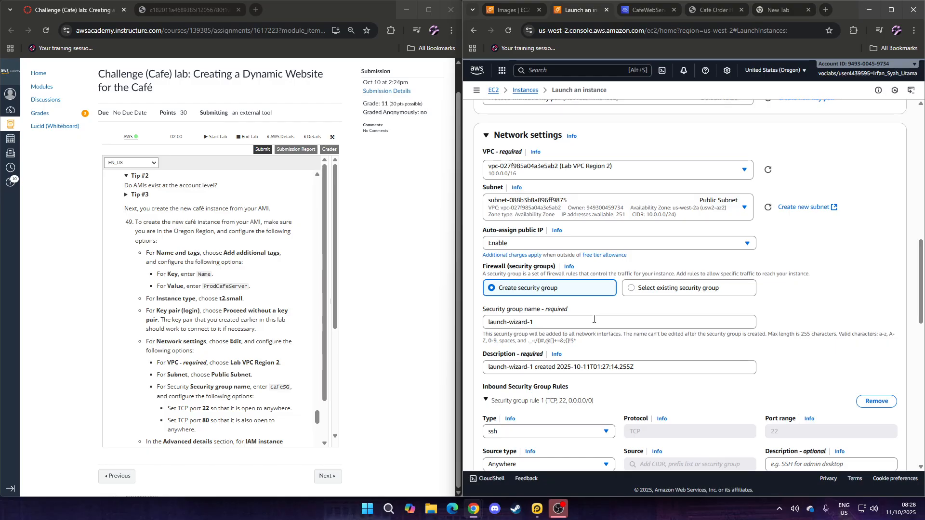
double_click(271, 386)
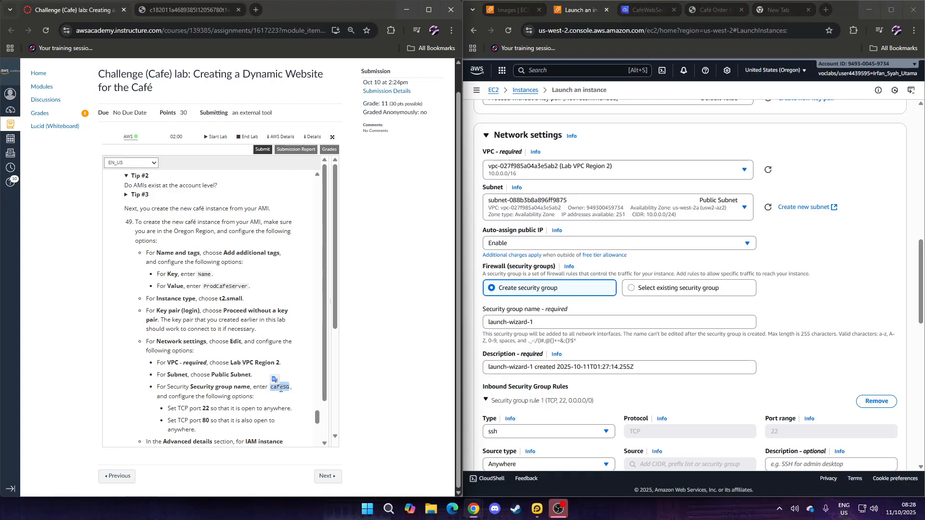
right_click(280, 389)
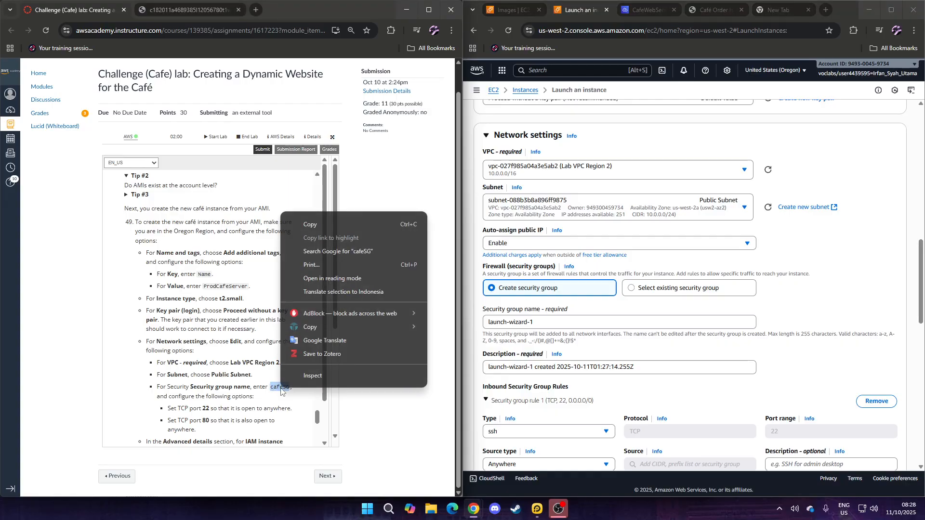
left_click(325, 227)
triple_click(548, 323)
key("ctrl+v")
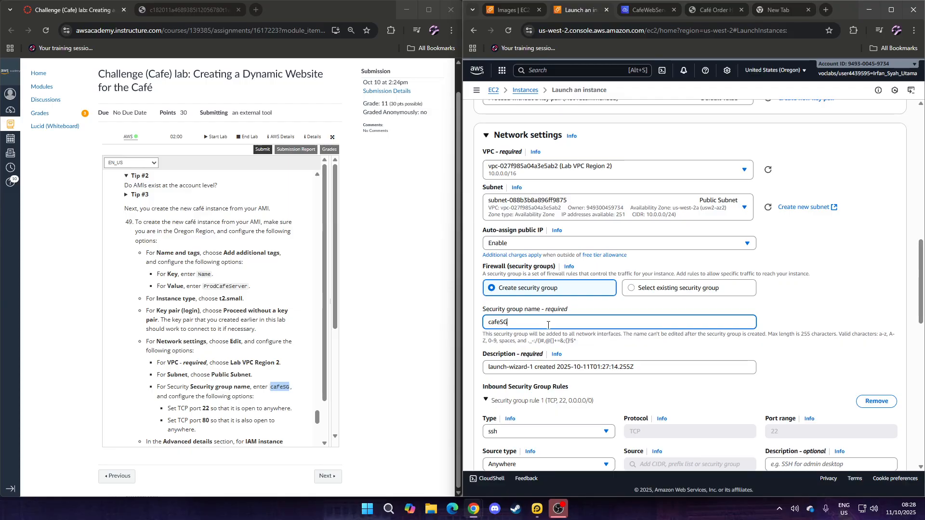
Step: Add a second inbound rule to the cafeSG security group allowing HTTP traffic from Anywhere
scroll(548, 325, "down", 2)
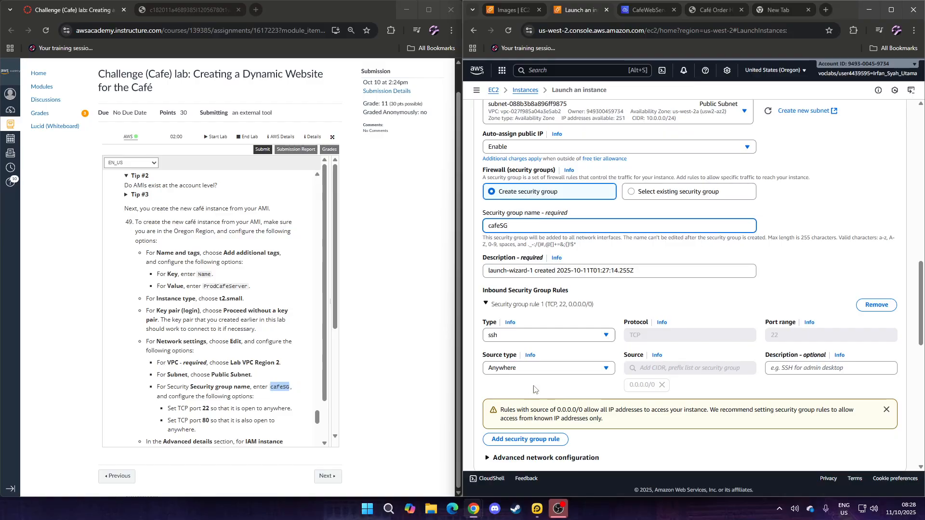
scroll(529, 397, "down", 1)
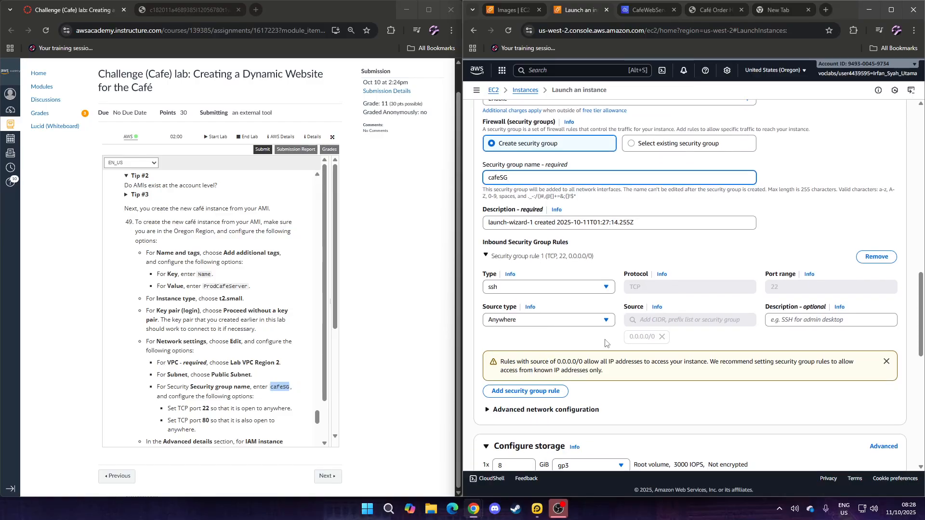
left_click(551, 391)
left_click(552, 392)
scroll(547, 371, "down", 1)
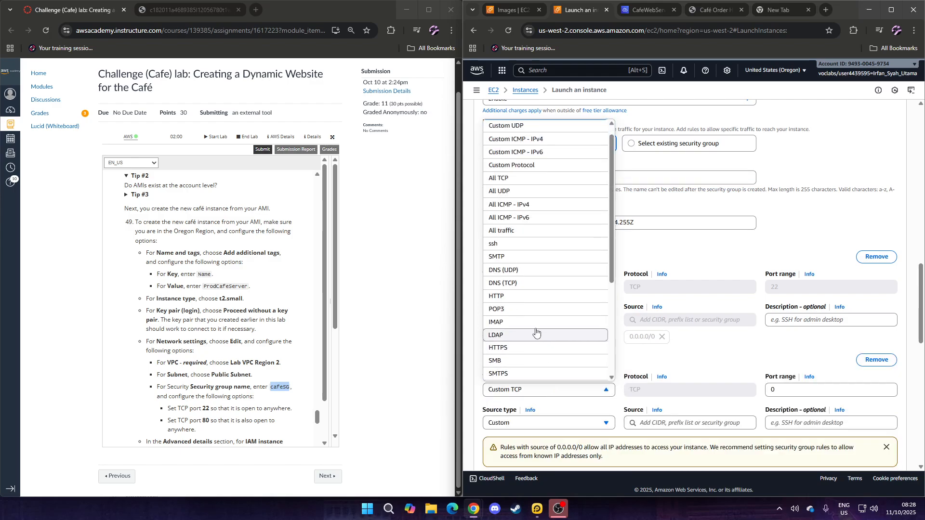
left_click(523, 298)
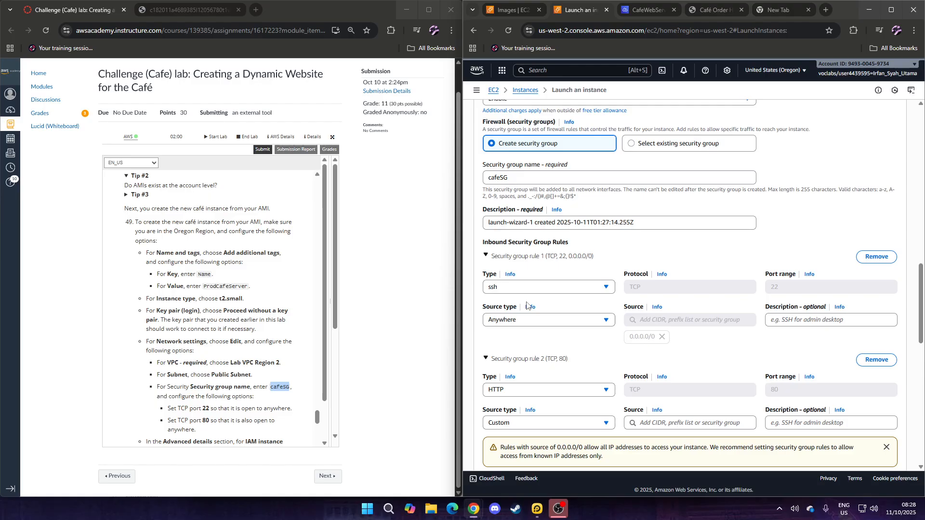
scroll(598, 349, "down", 2)
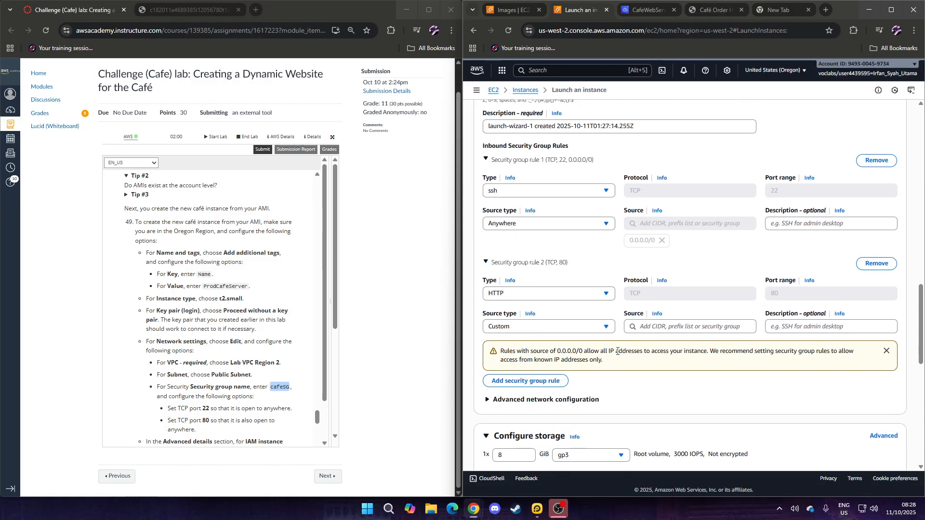
left_click(599, 327)
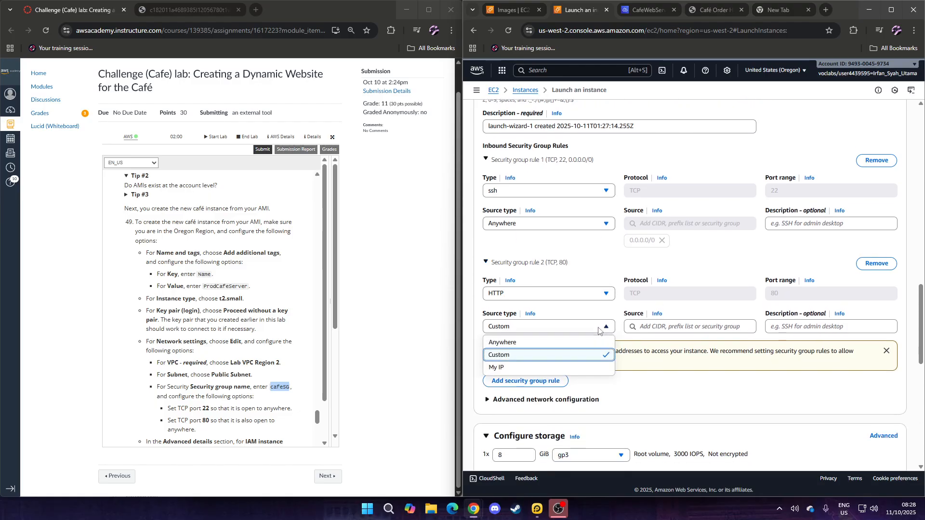
left_click(560, 342)
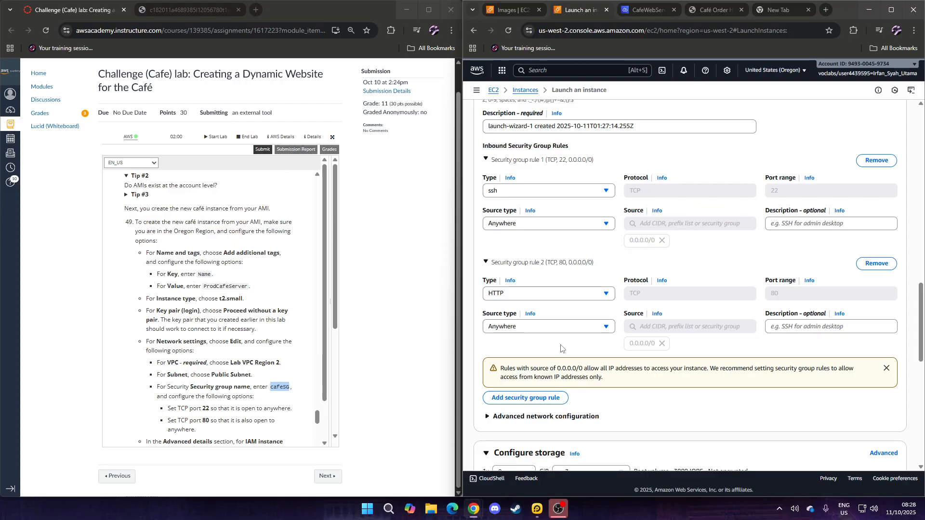
Step: Expand the advanced details of the instance and set its IAM instance profile to CafeRole
scroll(561, 348, "down", 2)
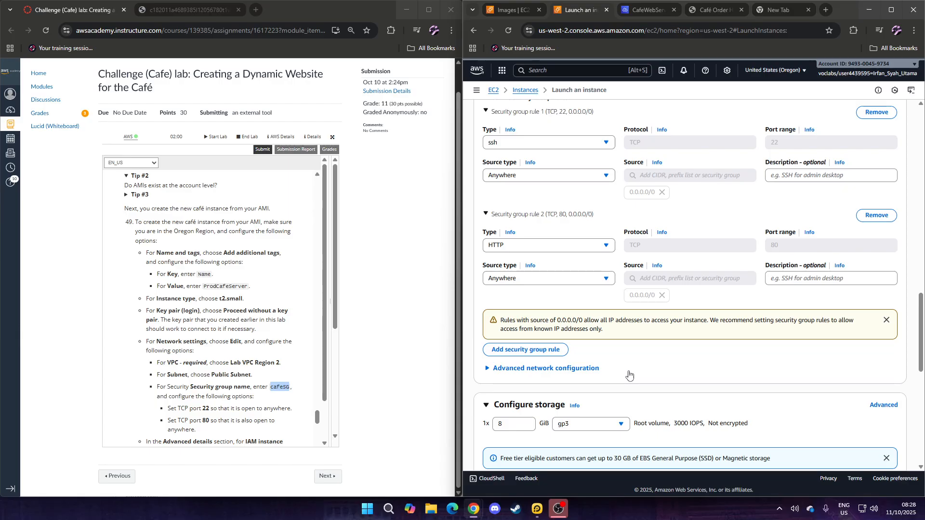
scroll(270, 355, "down", 1)
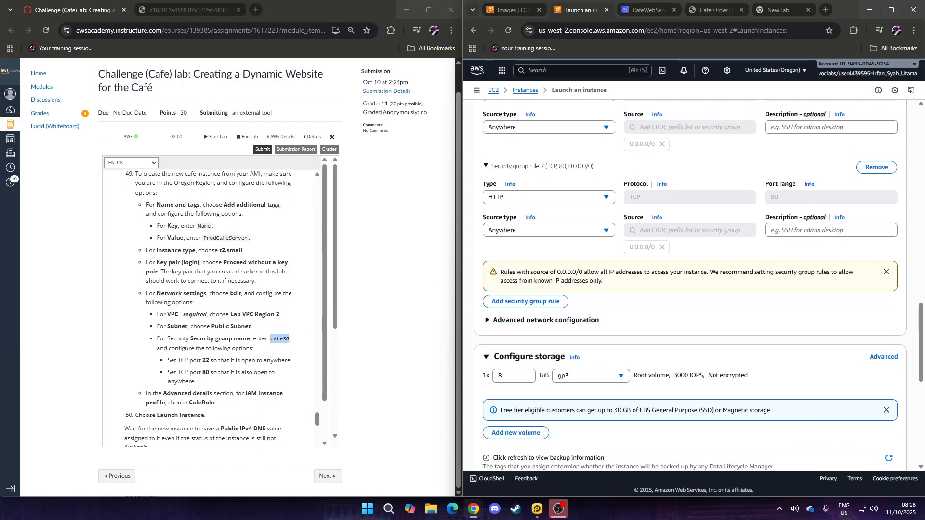
scroll(487, 244, "down", 6)
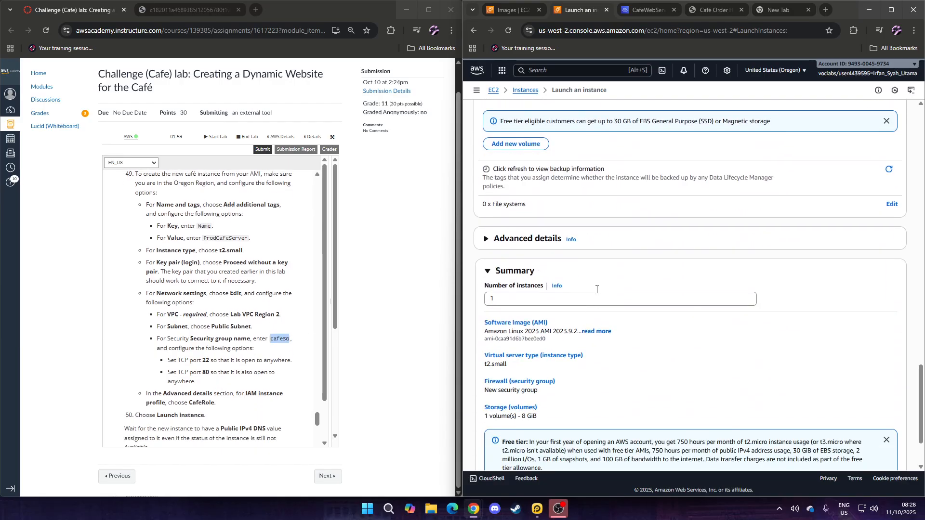
left_click(488, 244)
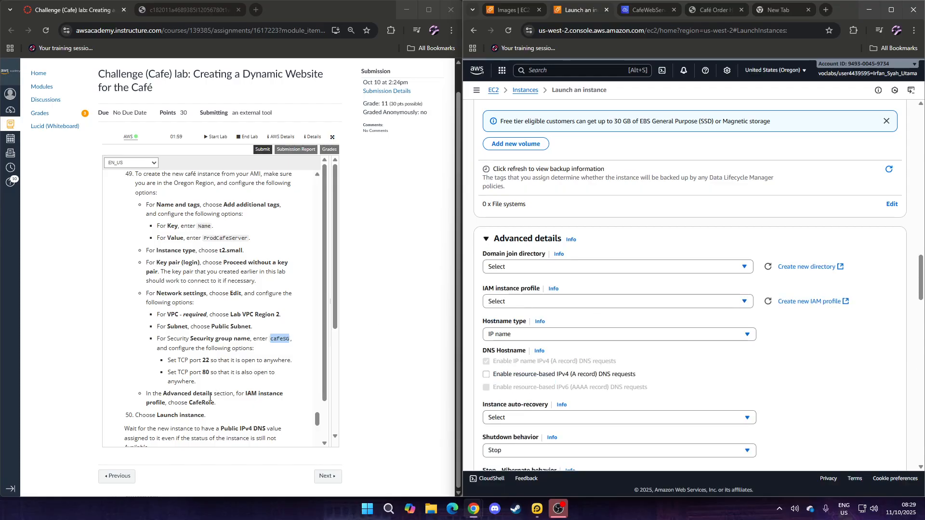
left_click(543, 303)
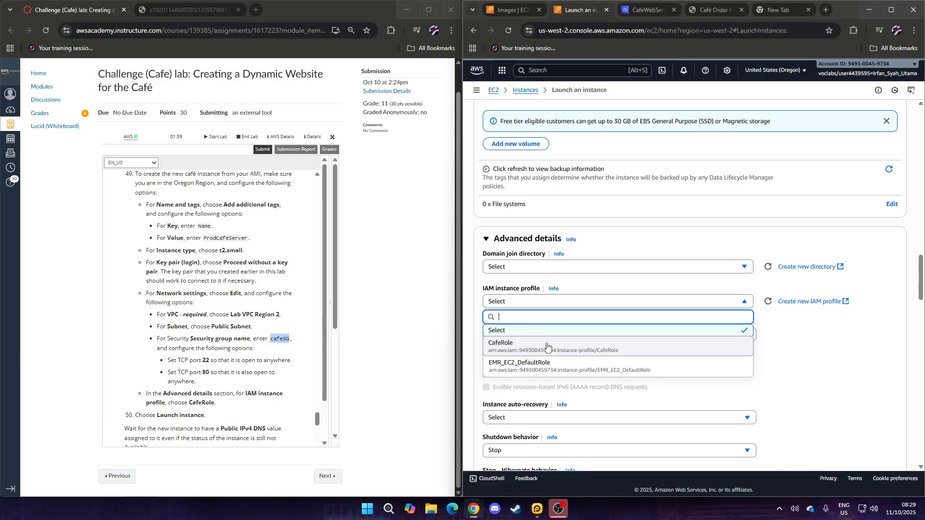
left_click(547, 345)
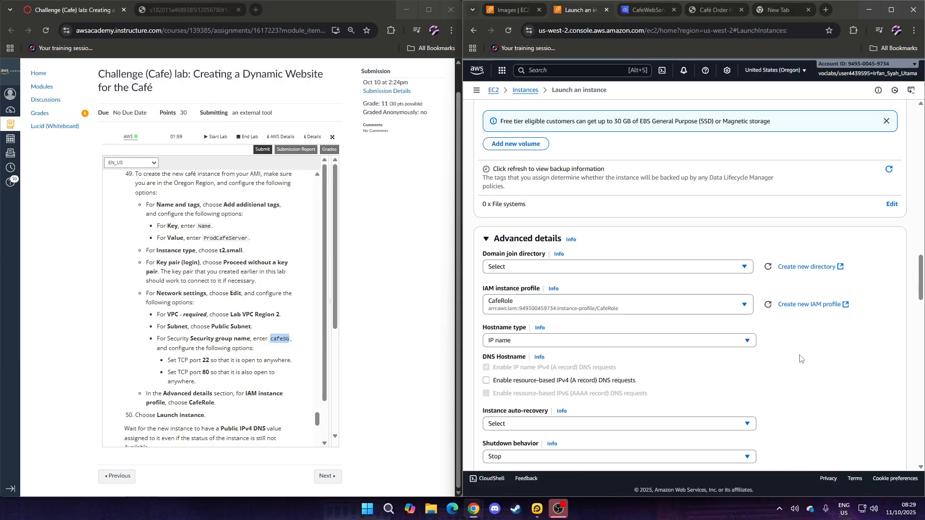
Step: Launch the instance with the configured settings
scroll(802, 358, "down", 4)
scroll(802, 358, "down", 10)
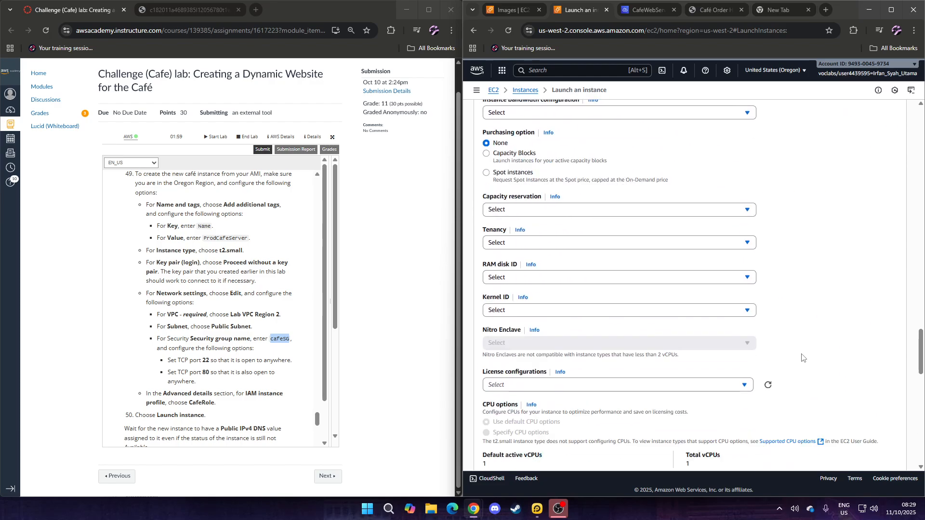
scroll(209, 346, "down", 2)
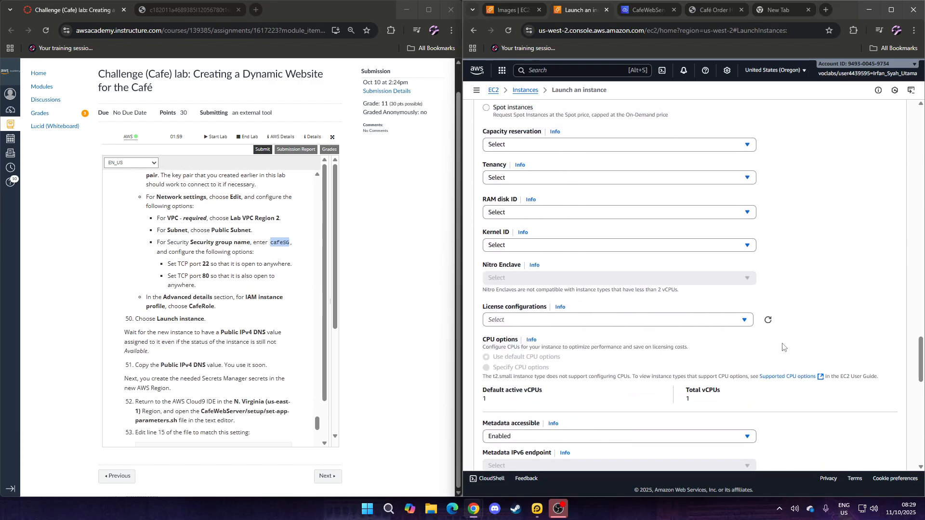
scroll(508, 322, "down", 15)
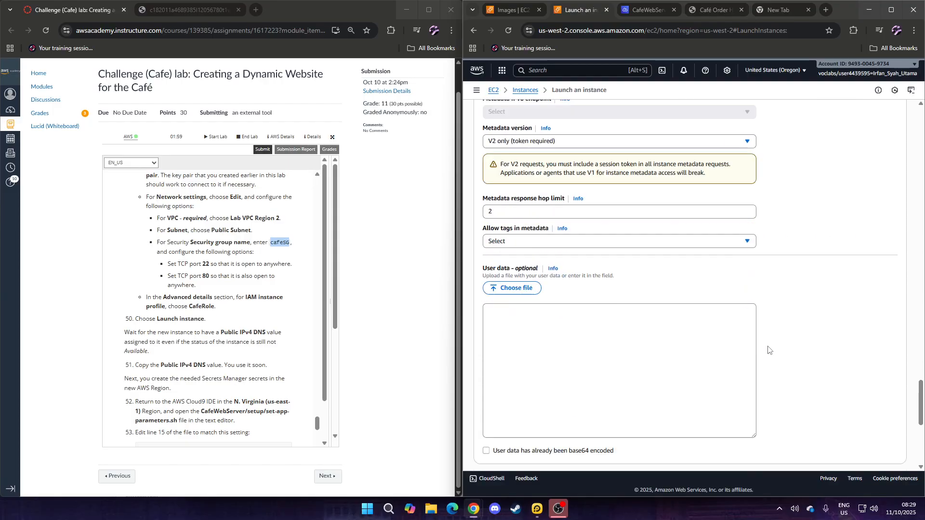
left_click(862, 421)
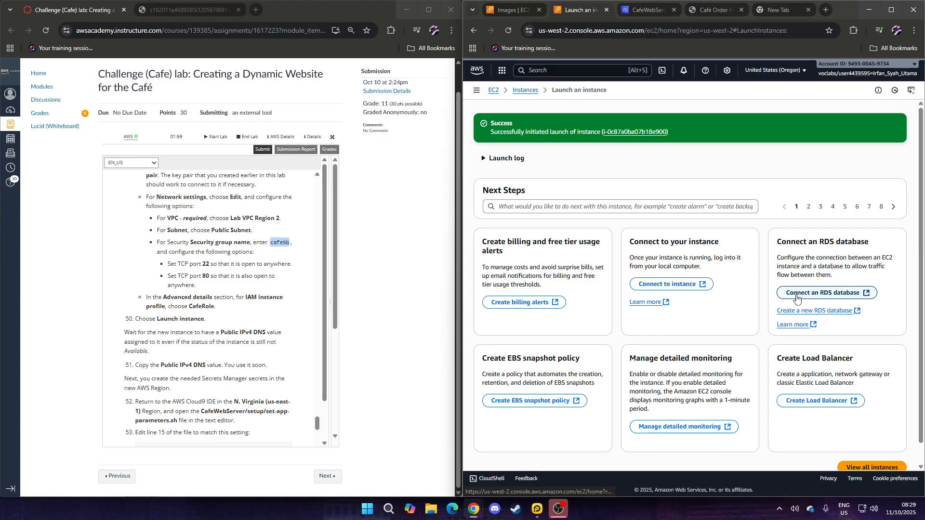
Step: Go to the EC2 instances list and refresh it to check the state of ProdCafeServer
left_click(525, 91)
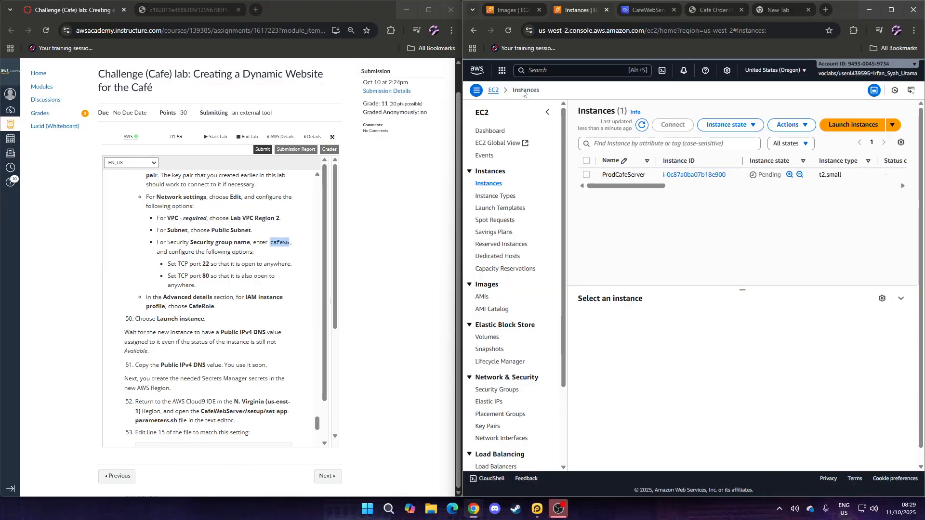
mouse_move(641, 189)
left_mouse_down()
mouse_move(730, 191)
mouse_move(632, 187)
left_mouse_up()
left_click_drag(640, 186, 617, 191)
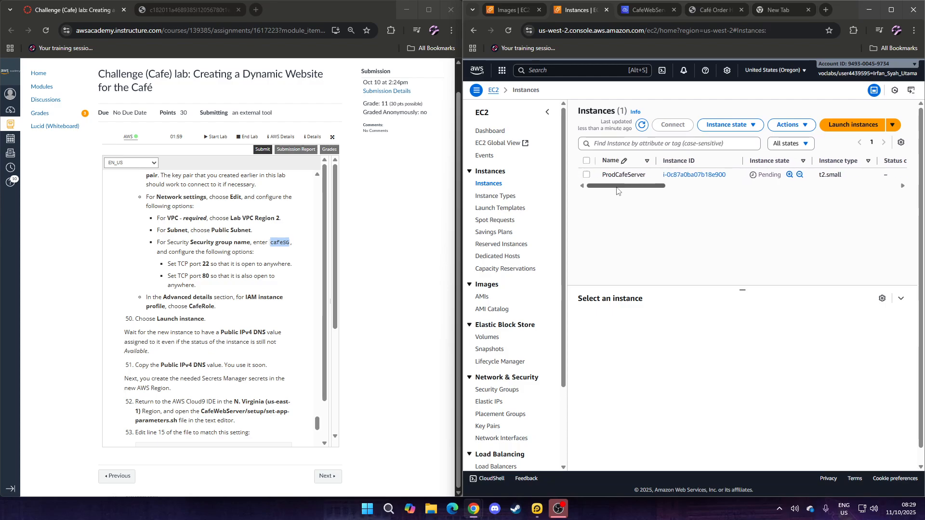
left_click(641, 124)
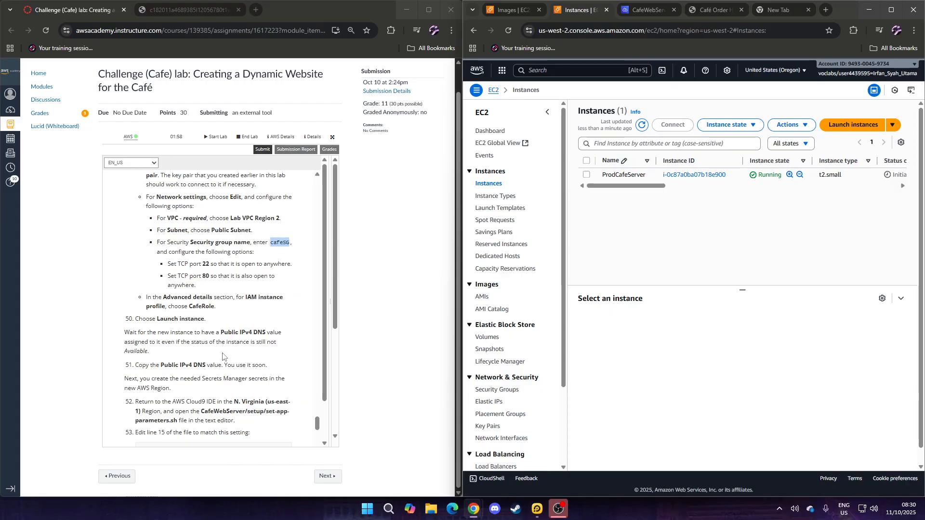
Step: Read the next lab instructions, select ProdCafeServer to show its details, and refresh the instances list to check its status
scroll(223, 356, "down", 2)
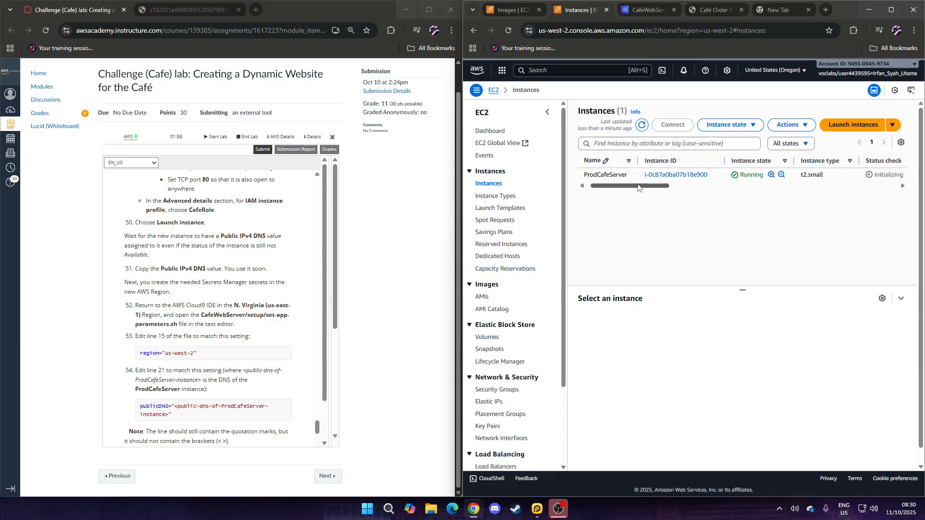
left_click(586, 176)
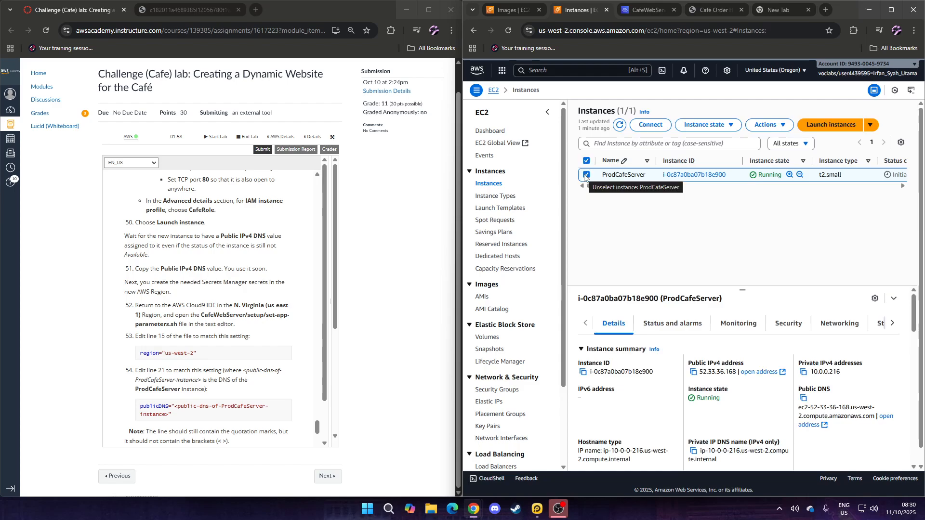
left_click(619, 124)
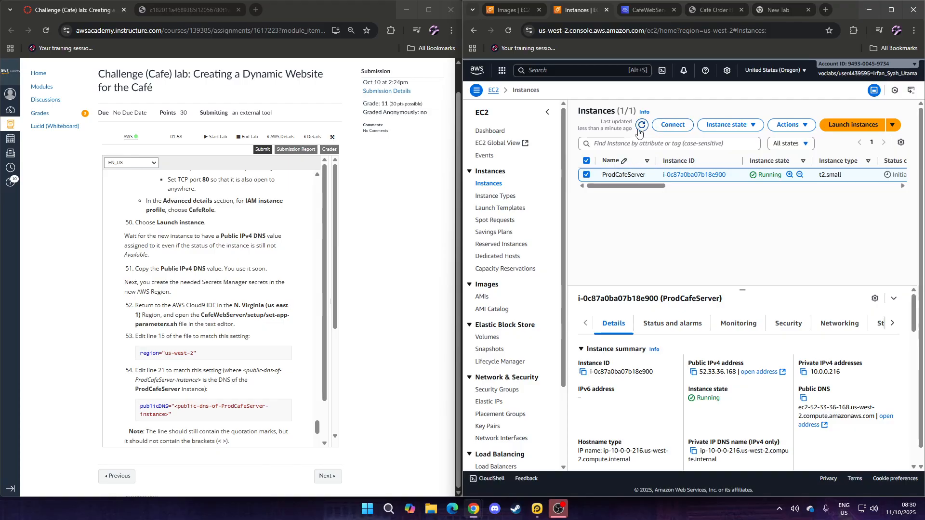
left_click(640, 126)
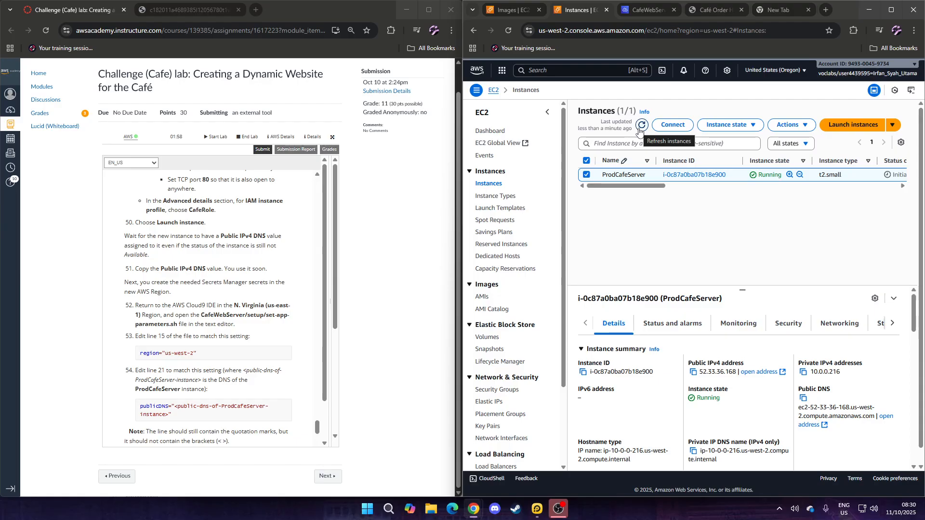
left_click(641, 126)
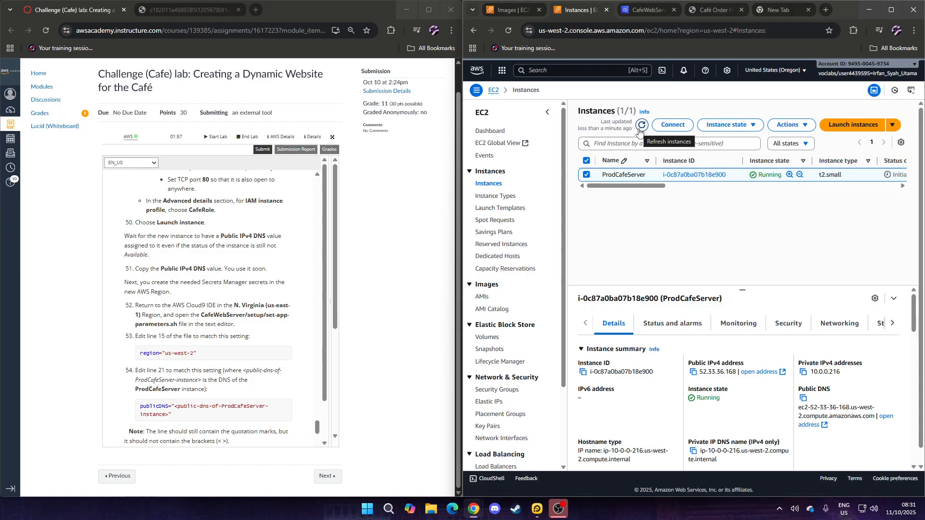
left_click(641, 126)
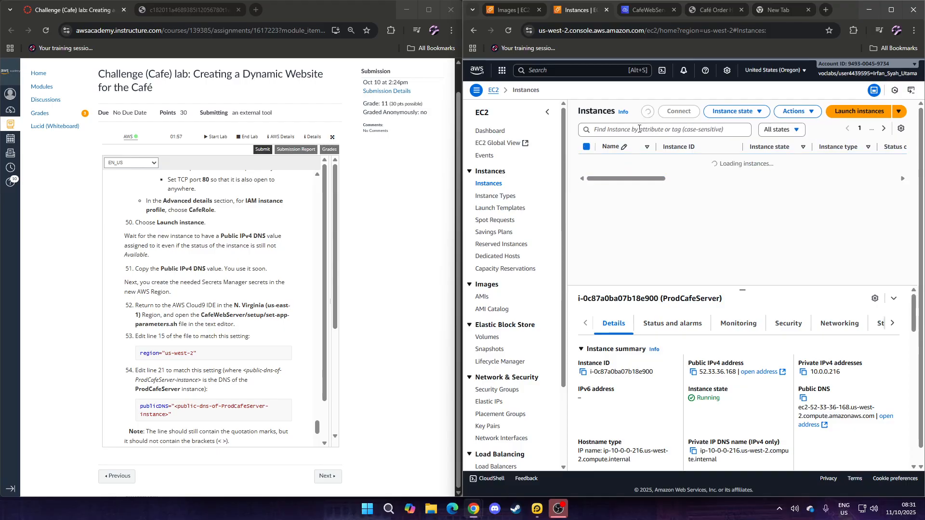
Step: Switch to the Cloud9 IDE, restore the full editor layout, and open set-app-parameters.sh from the setup folder
left_click(643, 8)
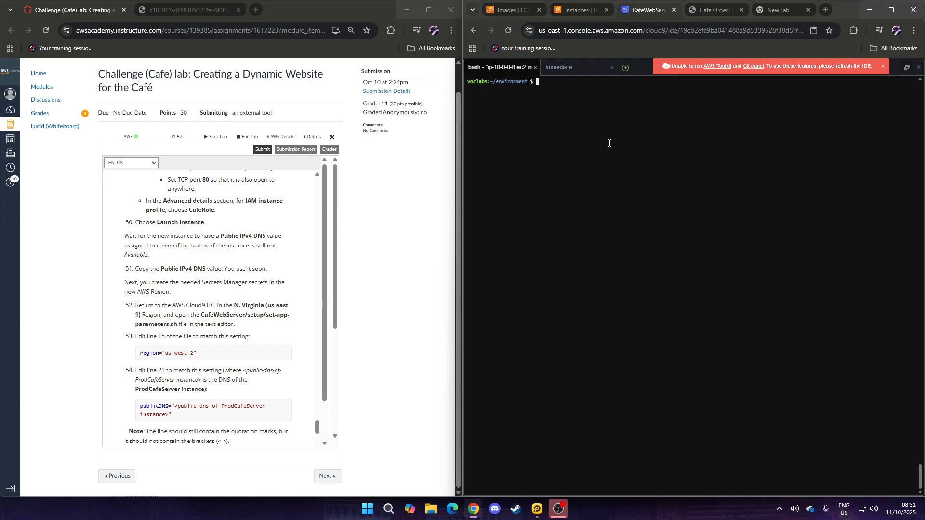
left_click(905, 70)
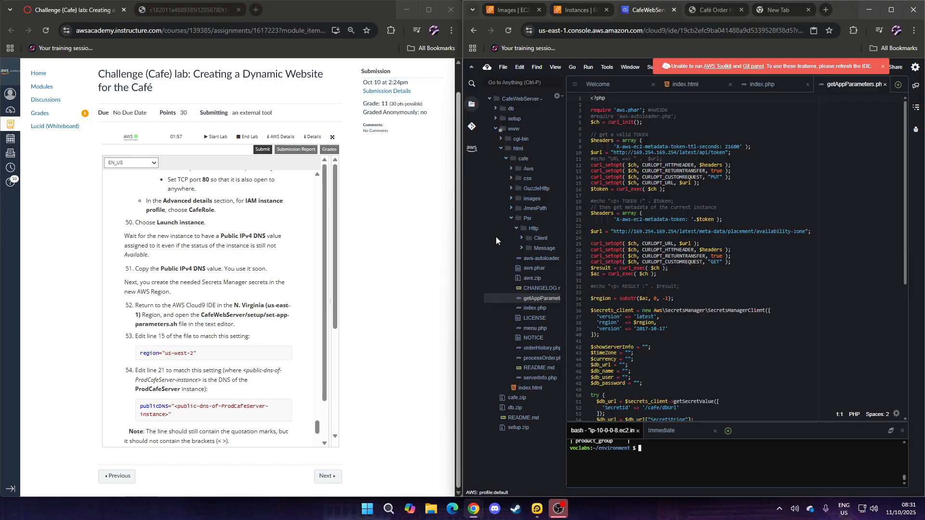
left_click(884, 67)
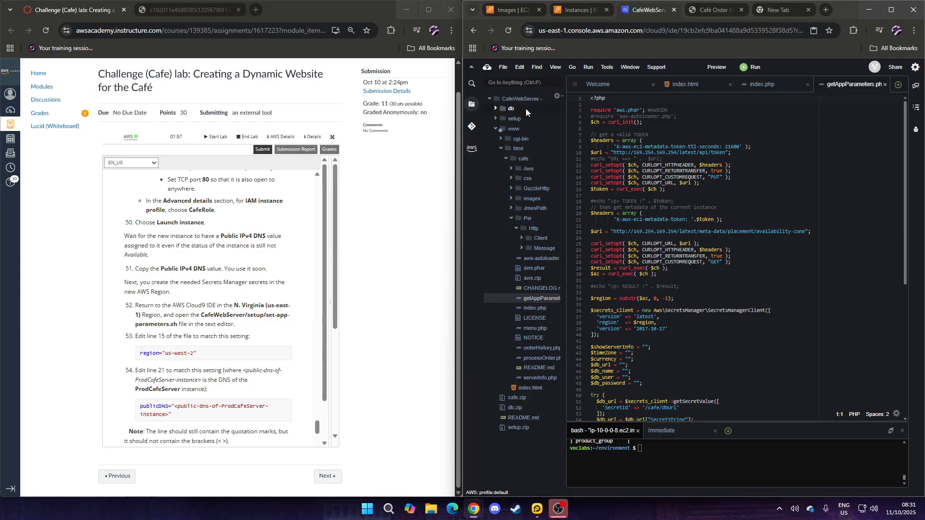
left_click(498, 130)
left_click(496, 118)
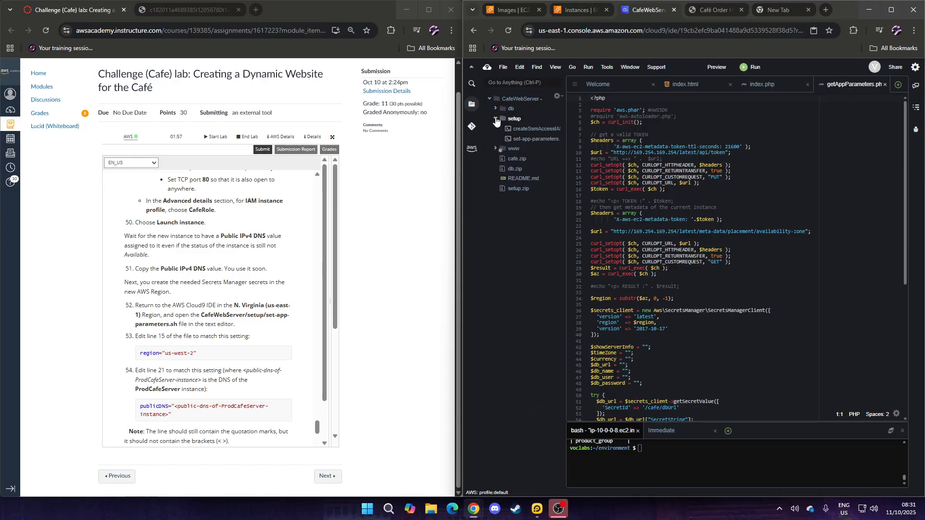
double_click(524, 140)
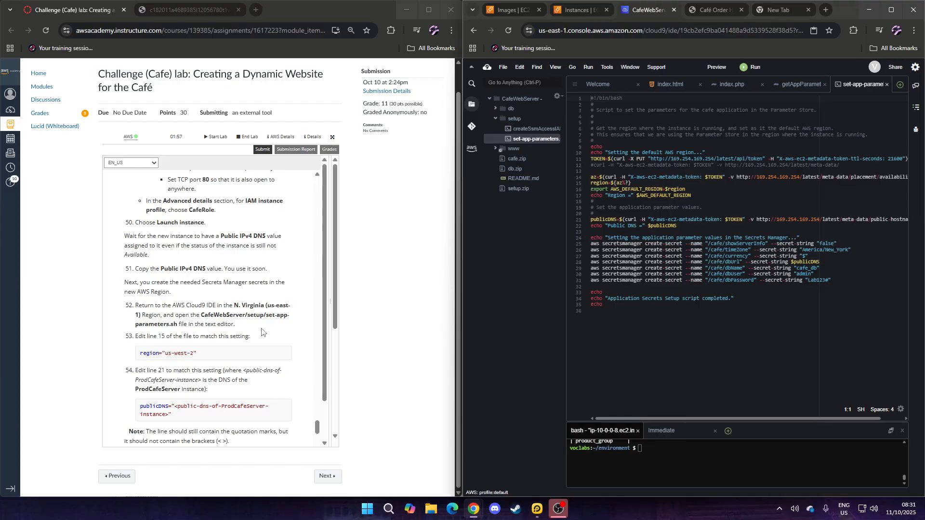
Step: Replace line 15 of set-app-parameters.sh with region="us-west-2", copied from step 53 of the lab instructions
double_click(175, 353)
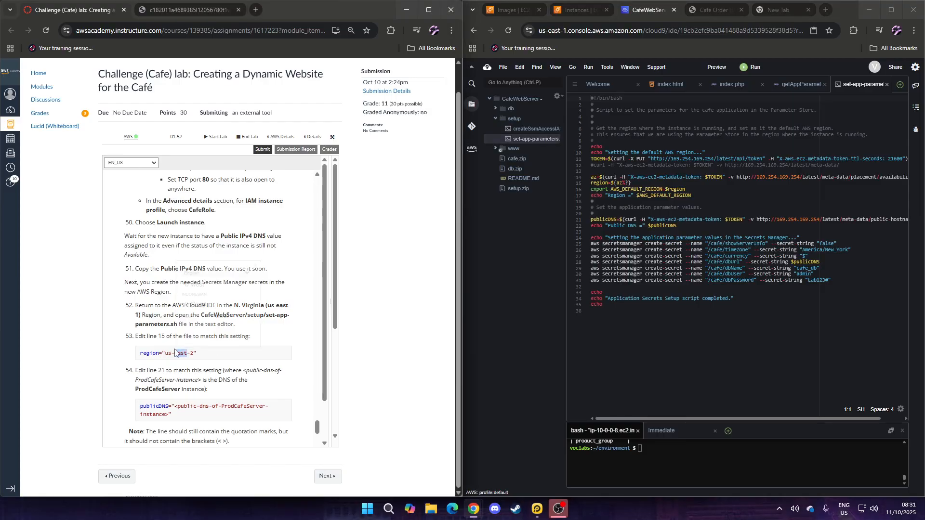
triple_click(173, 355)
right_click(177, 359)
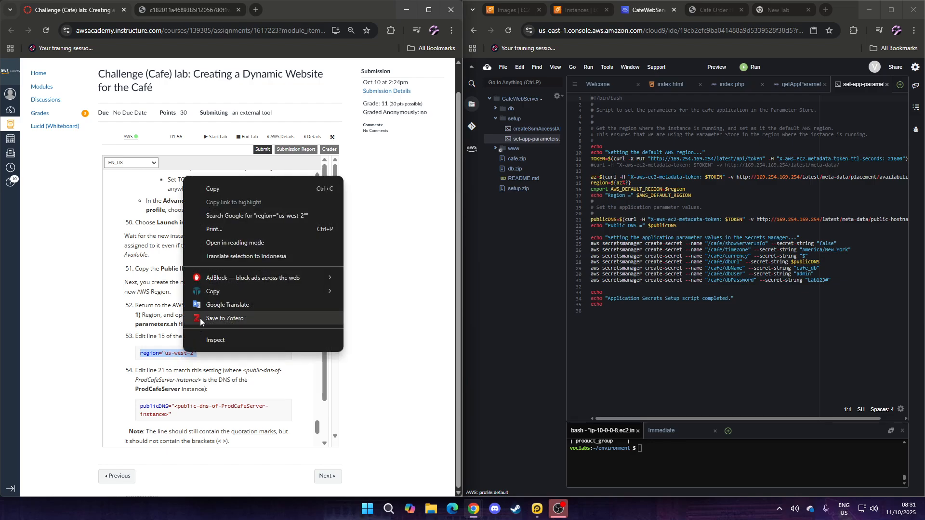
left_click(234, 192)
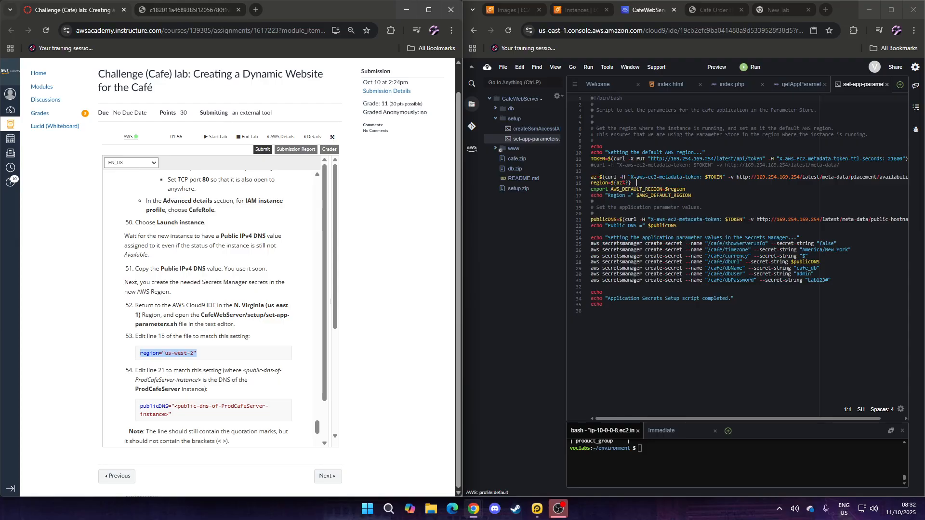
left_click(636, 183)
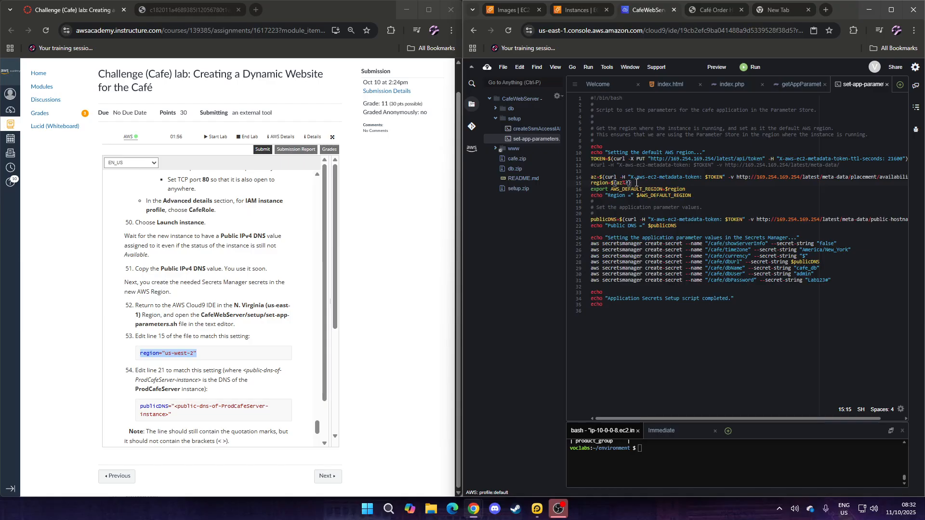
key("BackSpace")
key("BackSpace")
key("BackSpace")
key("BackSpace")
key("BackSpace")
key("BackSpace")
key("BackSpace")
key("BackSpace")
key("BackSpace")
key("BackSpace")
key("BackSpace")
key("BackSpace")
key("BackSpace")
key("BackSpace")
key("ctrl+v")
key("BackSpace")
left_click_drag(139, 406, 173, 415)
right_click(162, 415)
left_click(218, 241)
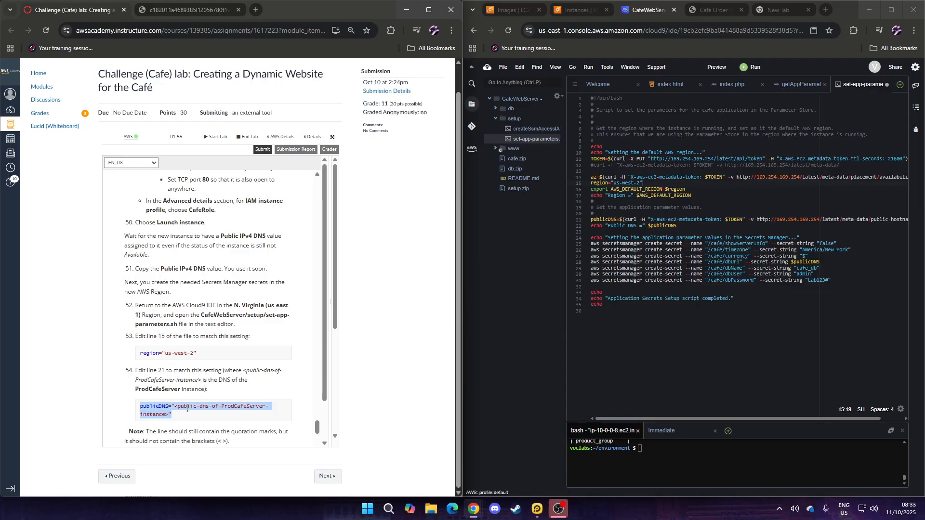
Step: Replace the whole of line 21 with the opening part publicDNS=" copied from step 54 of the lab instructions
left_click(187, 409)
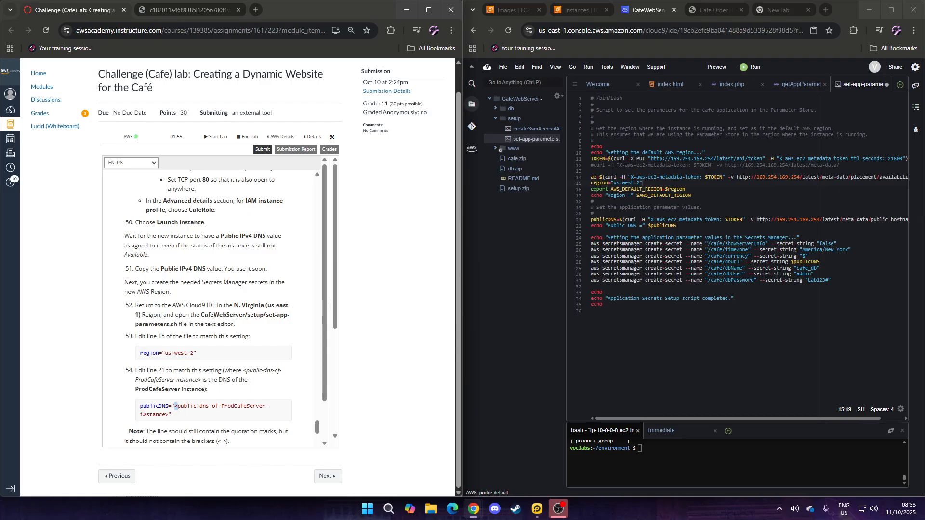
left_click(141, 407, "shift")
left_click_drag(172, 407, 175, 408)
left_click(141, 407, "shift")
right_click(151, 408)
left_click(210, 246)
scroll(860, 231, "right", 1)
left_click(905, 221)
scroll(697, 265, "left", 1)
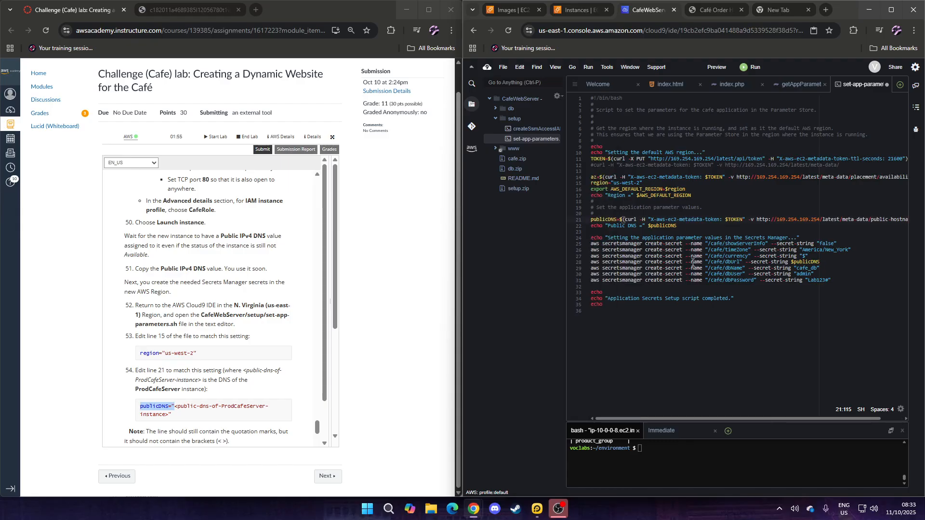
left_click(592, 220, "shift")
key("ctrl+v")
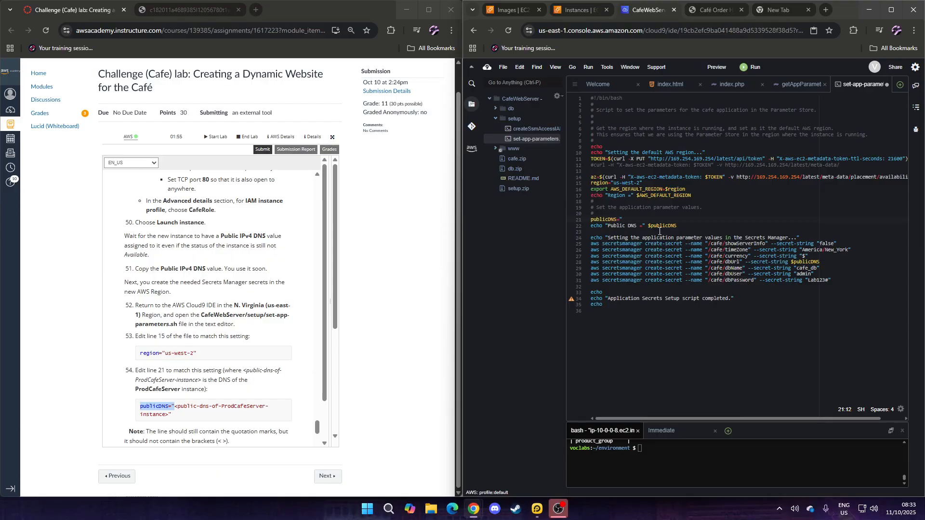
Step: Copy ProdCafeServer's public DNS from the EC2 instance details and complete line 21 as publicDNS="ec2-52-33-36-168.us-west-2.compute.amazonaws.com"
scroll(206, 334, "down", 3)
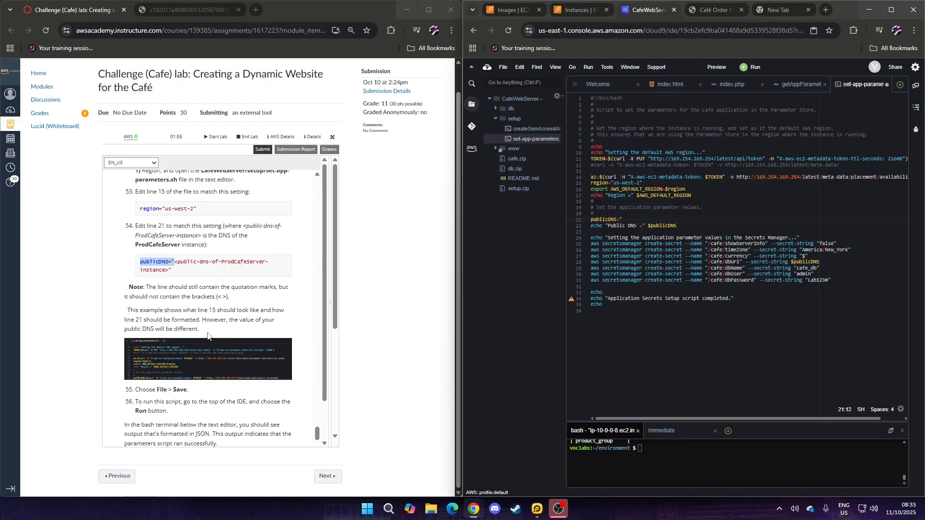
scroll(207, 336, "down", 1)
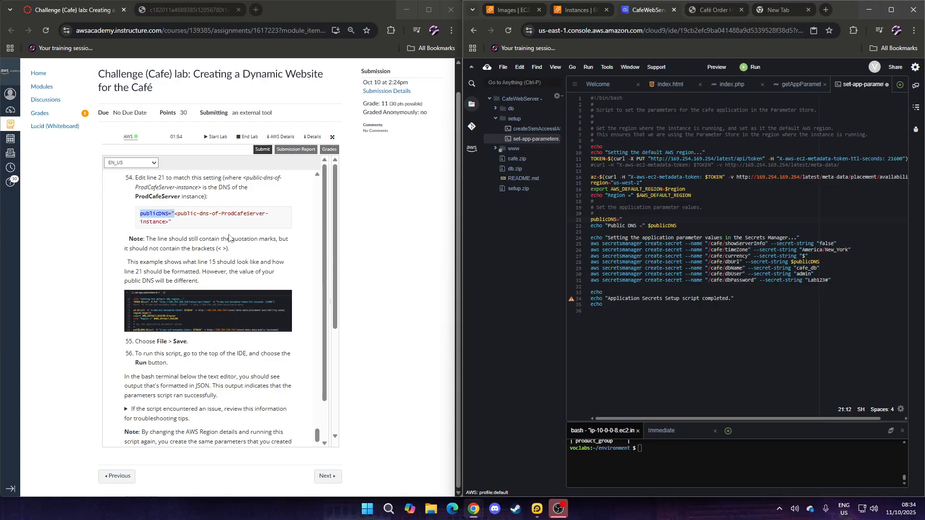
left_click(584, 14)
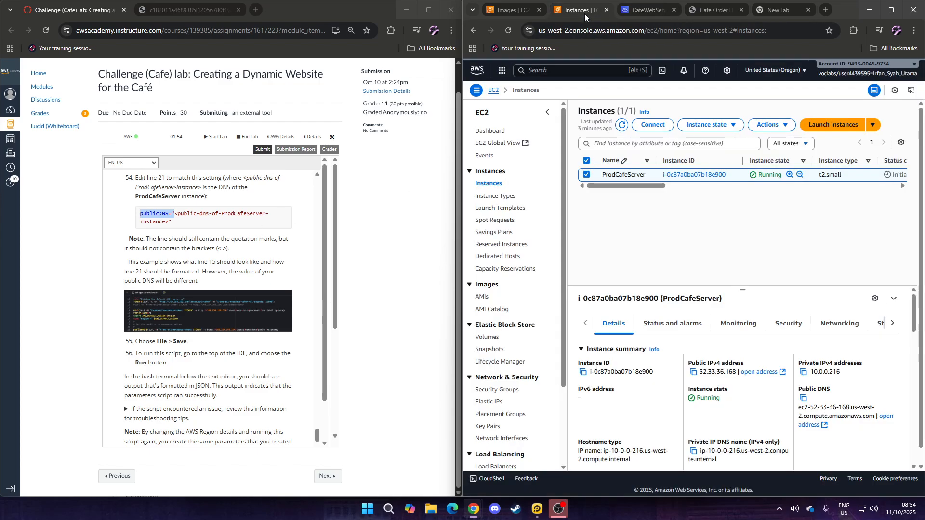
left_click(803, 398)
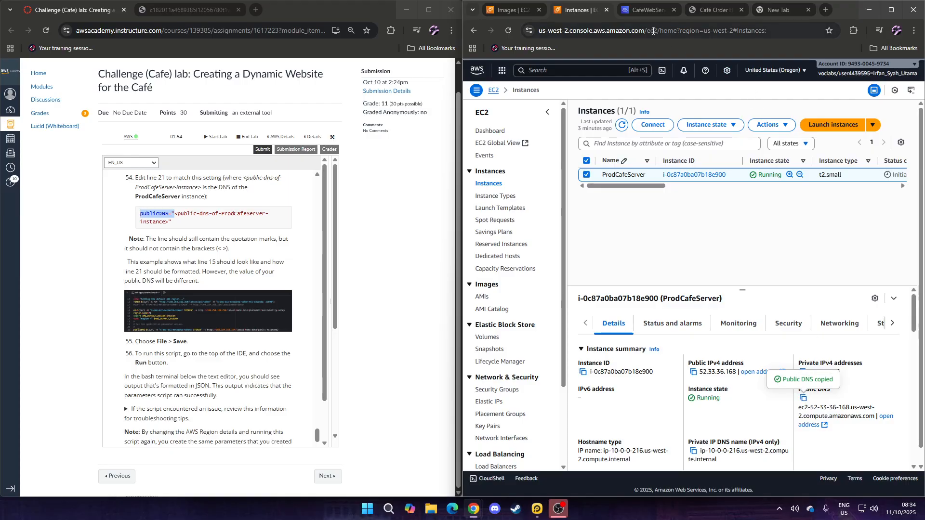
left_click(637, 10)
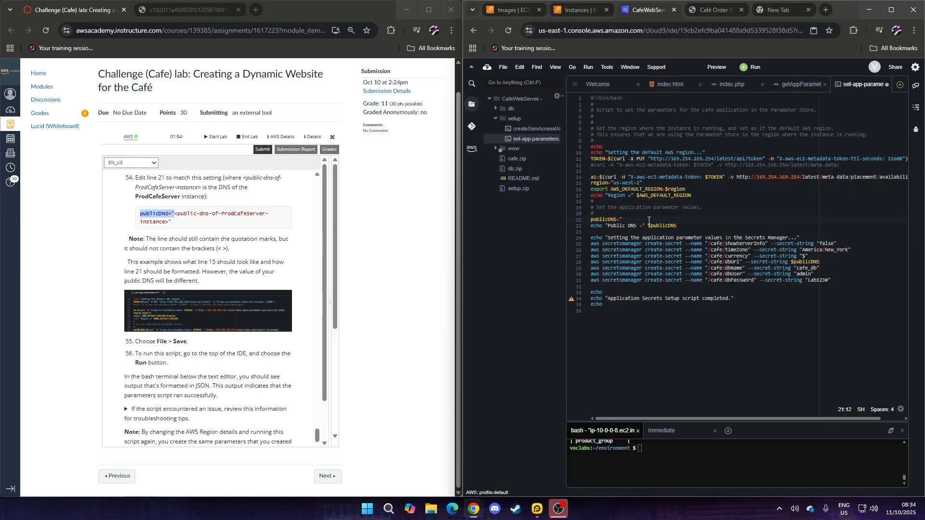
right_click(646, 220)
left_click(669, 246)
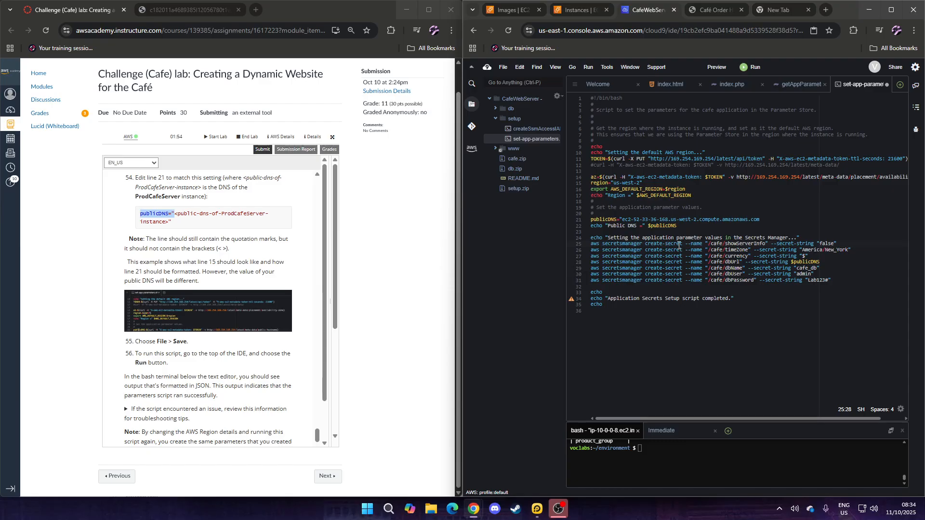
left_click(777, 219)
type("\"")
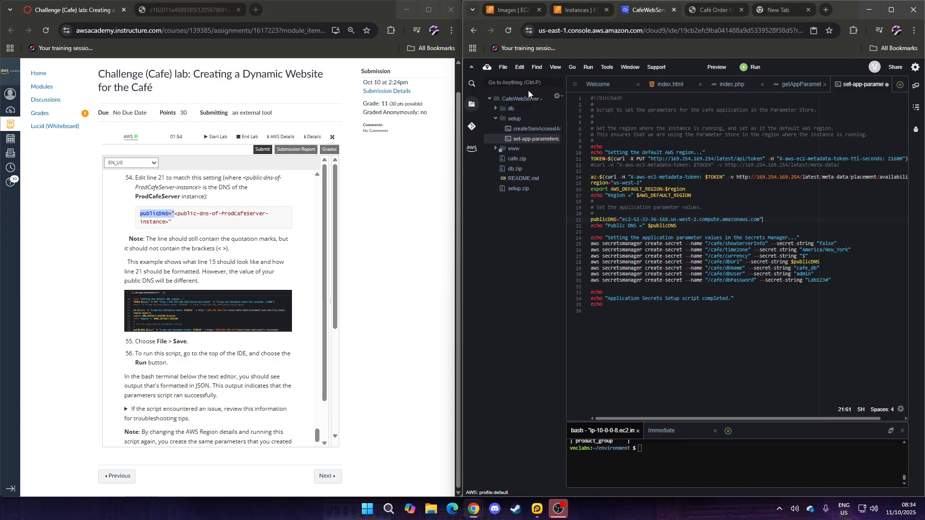
Step: Save set-app-parameters.sh and run the script
left_click(504, 68)
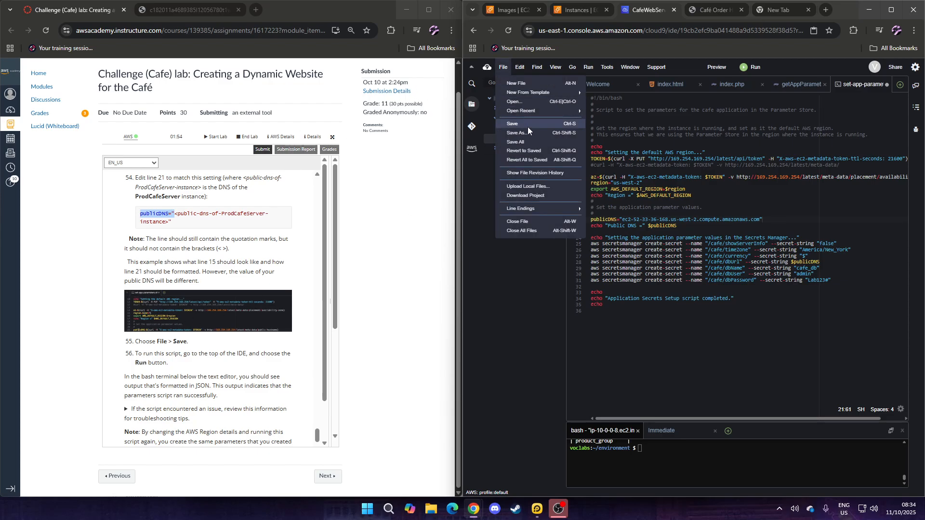
left_click(526, 125)
left_click(504, 69)
left_click(519, 124)
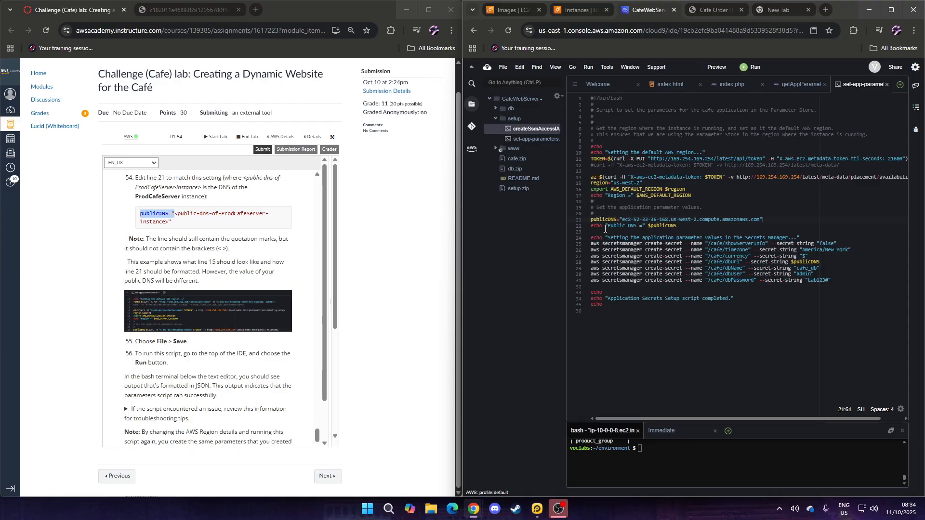
left_click(752, 67)
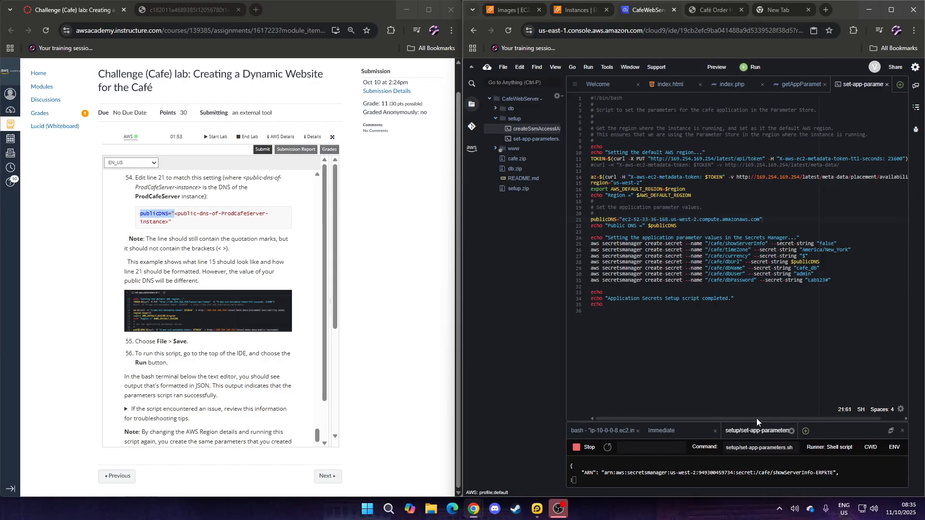
Step: Enlarge the output pane and restart set-app-parameters.sh, reviewing its output before running it once more
left_click_drag(756, 422, 755, 311)
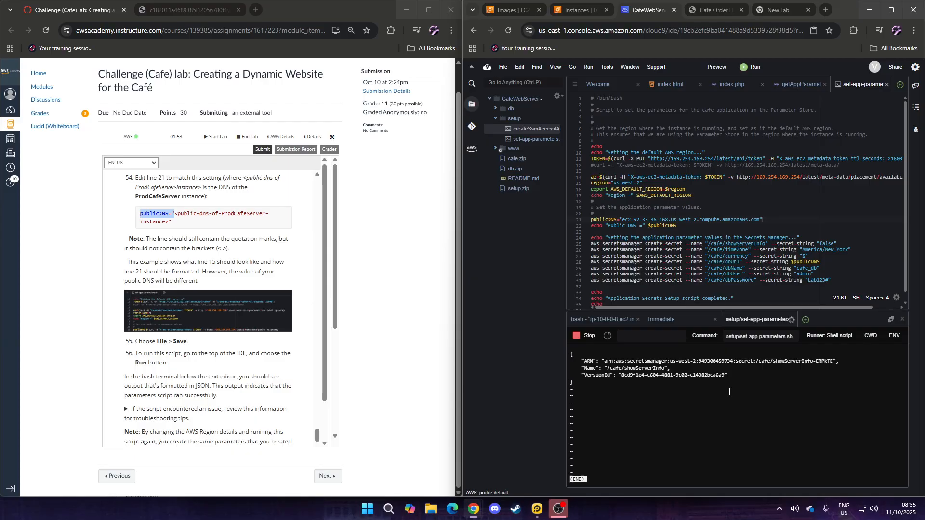
left_click(608, 336)
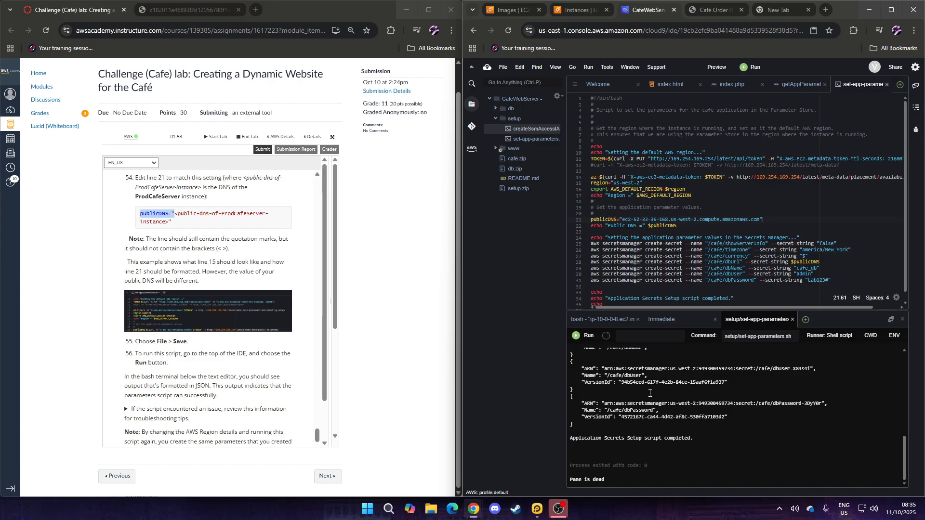
scroll(649, 393, "up", 8)
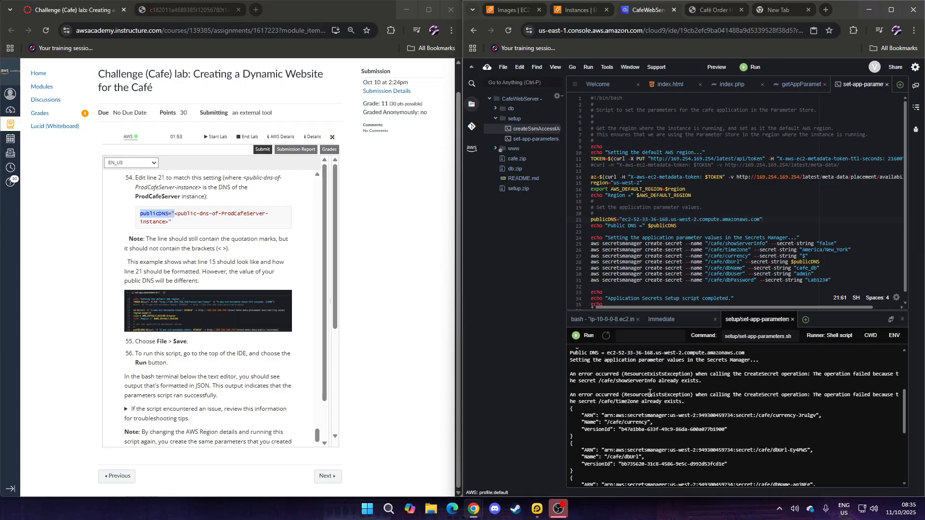
scroll(650, 393, "up", 2)
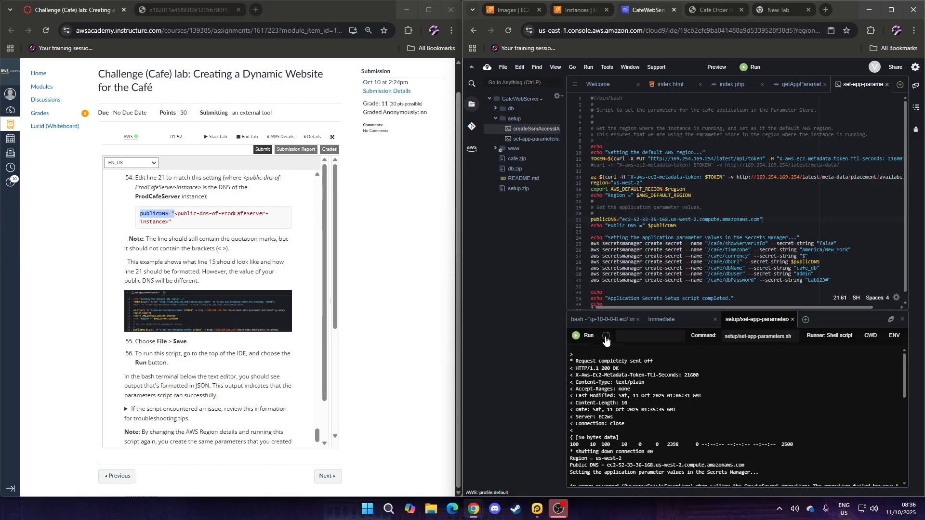
scroll(642, 399, "down", 5)
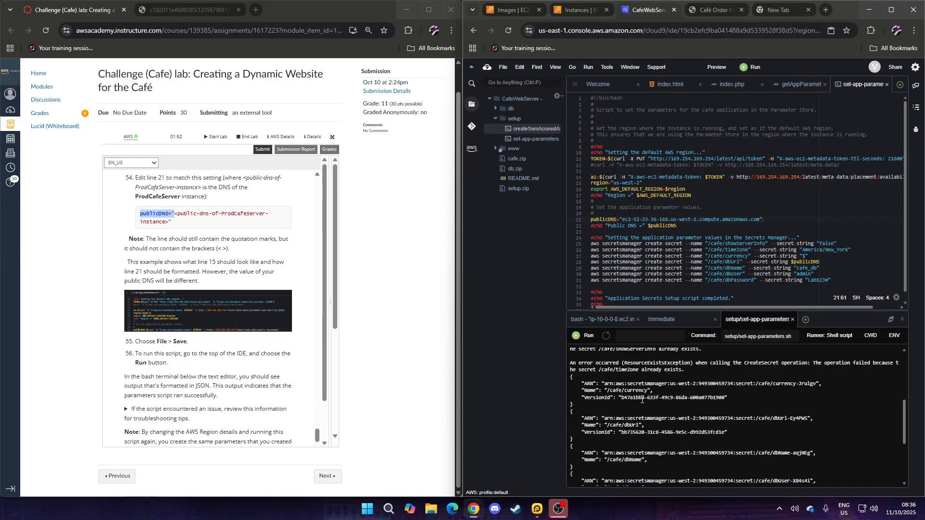
left_click(585, 336)
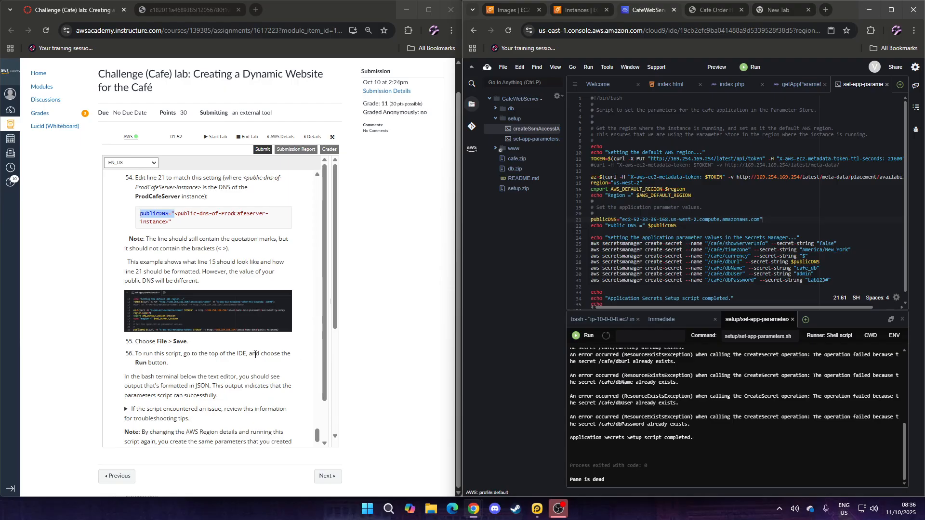
Step: Expand the script troubleshooting tips in the lab instructions and compare them with the run output
scroll(251, 355, "down", 1)
left_click(127, 360)
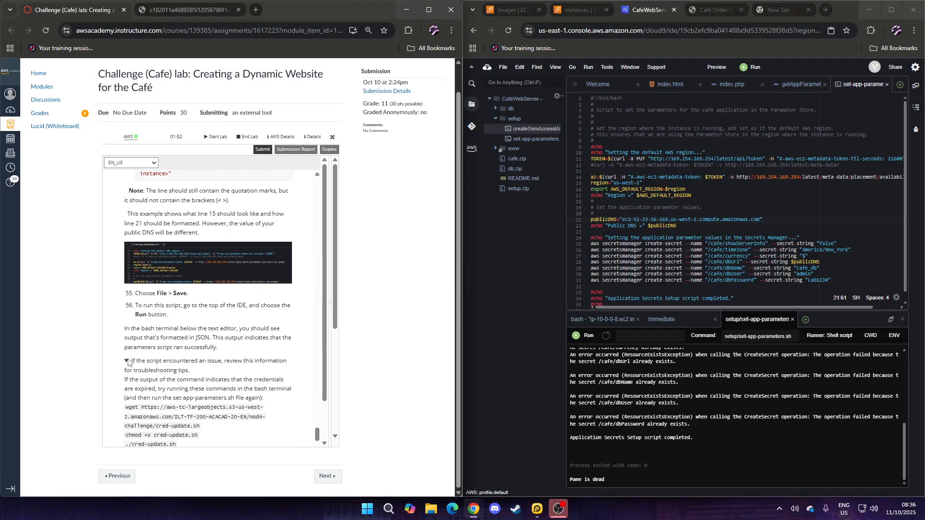
scroll(128, 362, "down", 2)
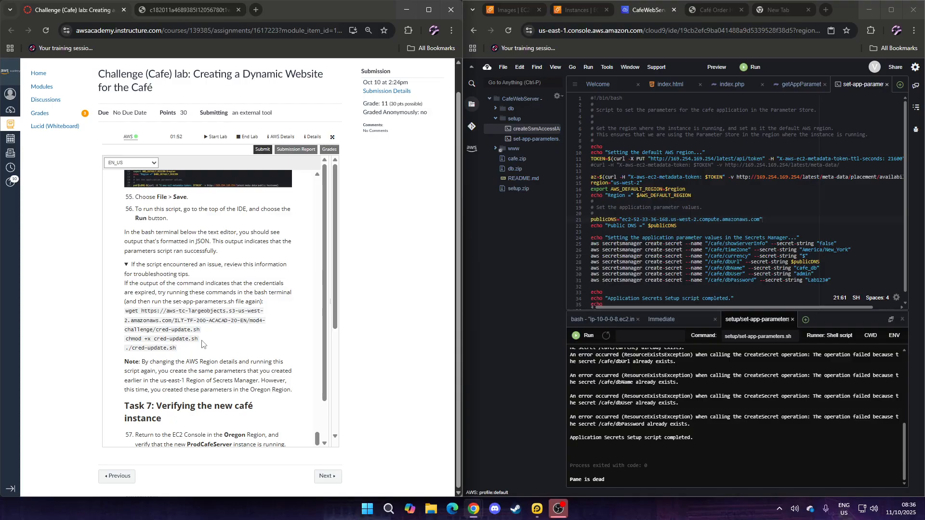
scroll(748, 410, "up", 5)
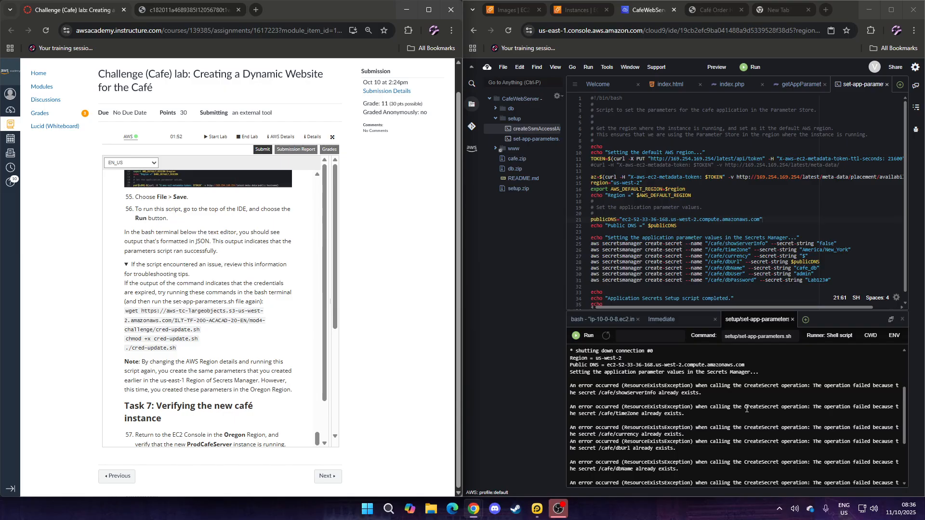
scroll(744, 407, "up", 3)
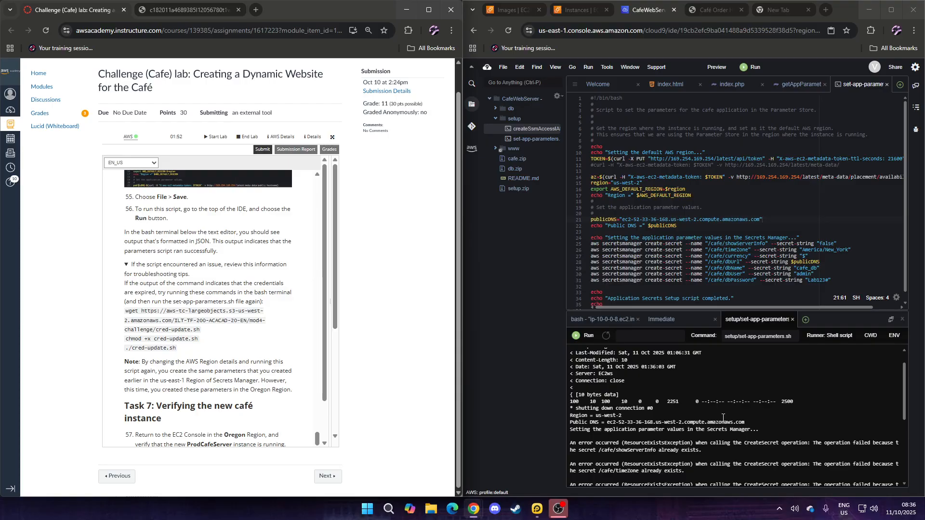
scroll(723, 418, "up", 1)
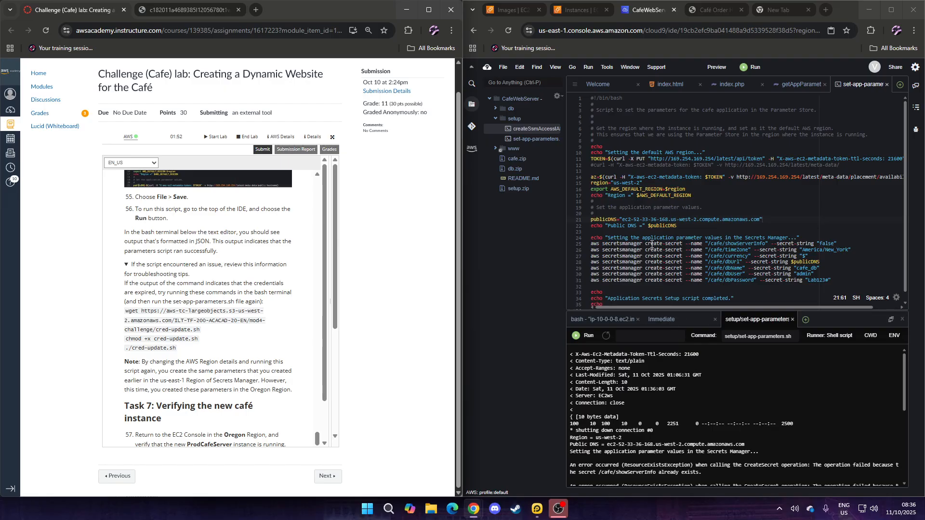
scroll(220, 335, "up", 2)
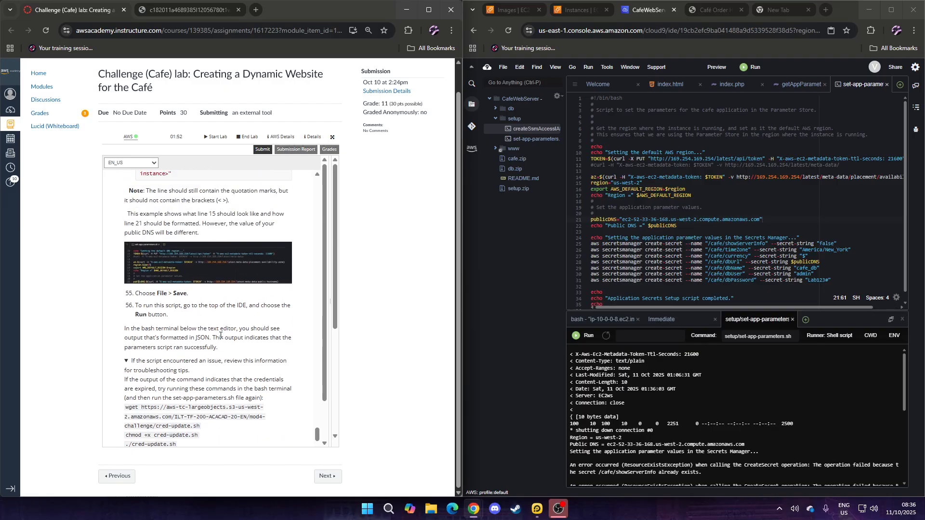
Step: View the instructions' example image of lines 15 and 21 in its own browser tab, and close that tab
key("ctrl+plus")
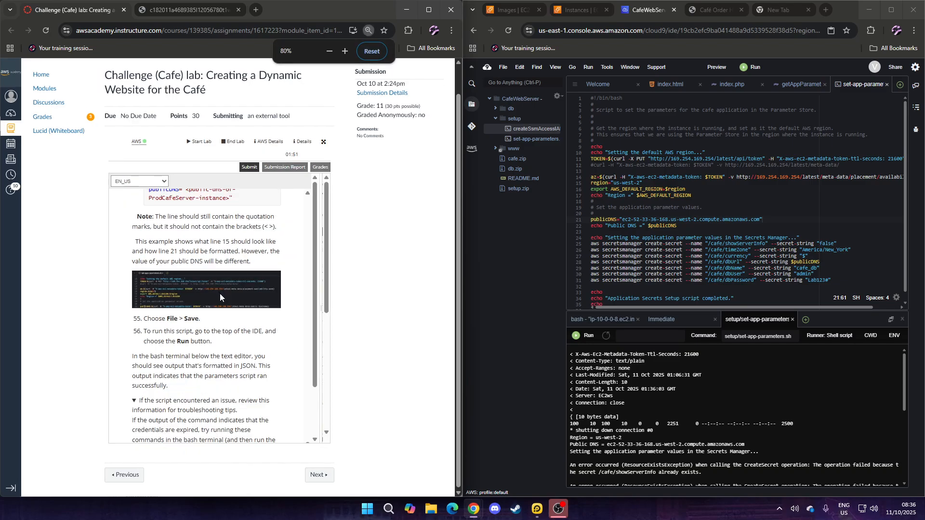
key("ctrl+minus")
key("ctrl+minus")
right_click(204, 323)
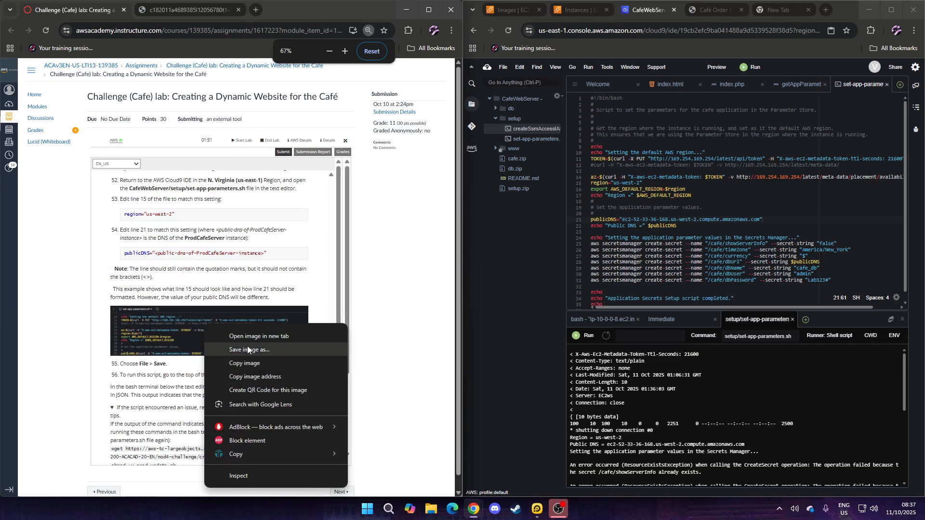
left_click(267, 337)
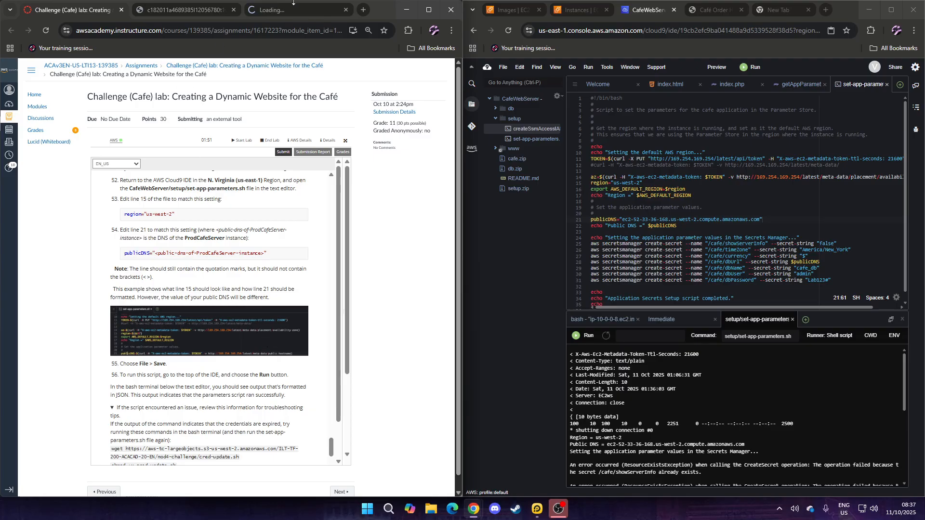
left_click(295, 9)
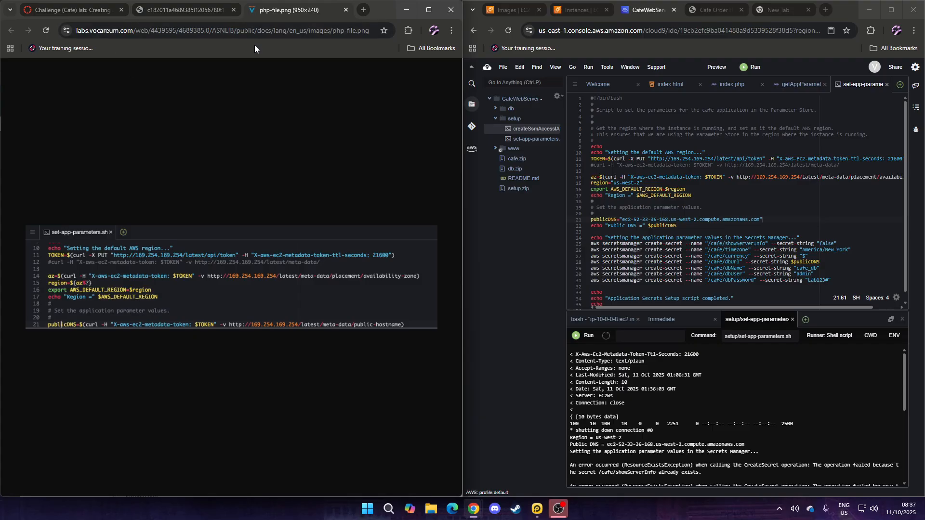
key("ctrl+w")
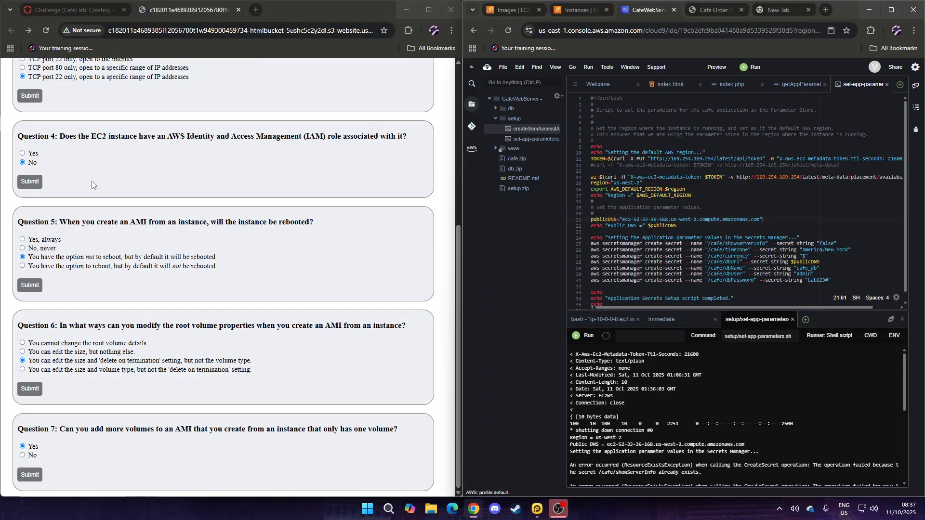
Step: Return to the lab instructions and read the Task 7 steps for verifying the new café instance
left_click(68, 9)
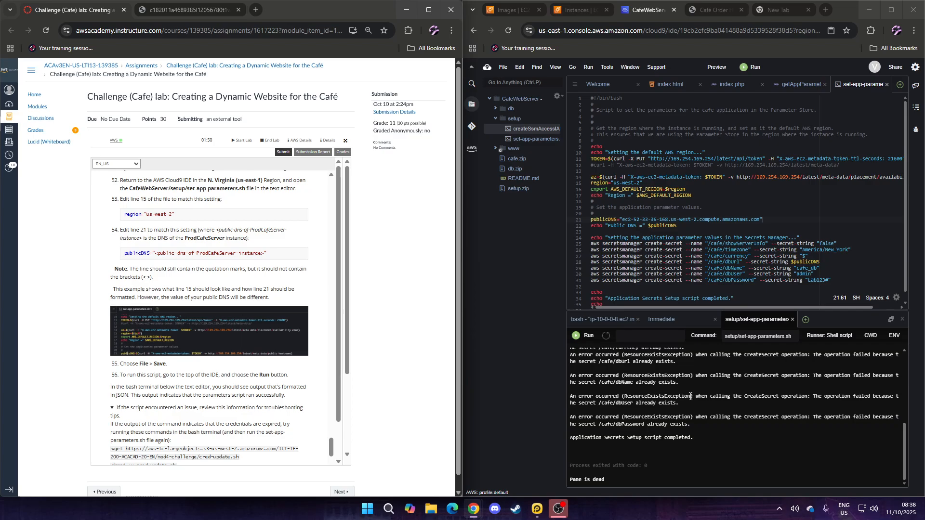
left_click(606, 340)
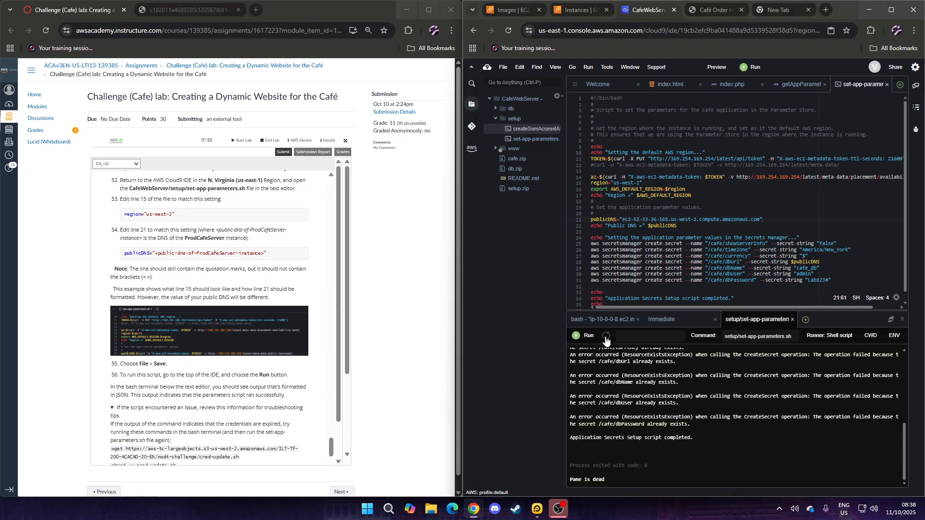
scroll(272, 260, "up", 4)
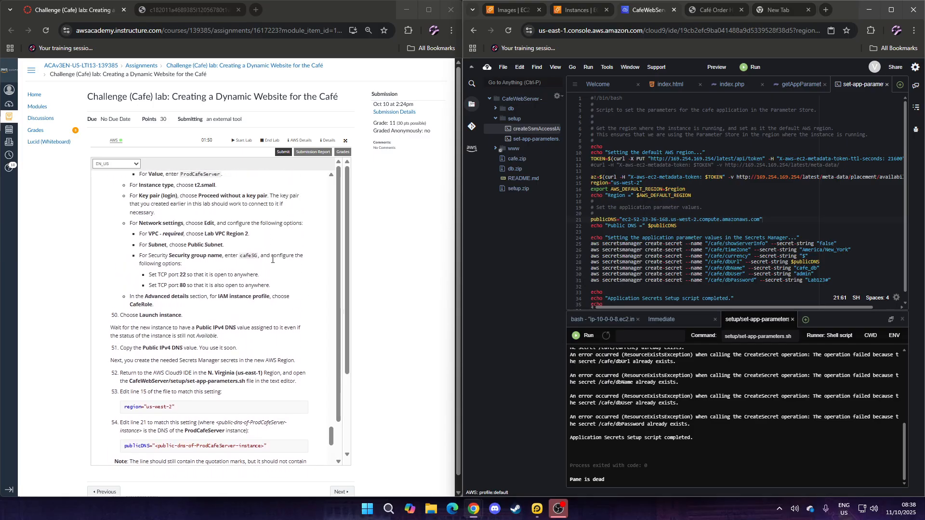
scroll(272, 260, "down", 6)
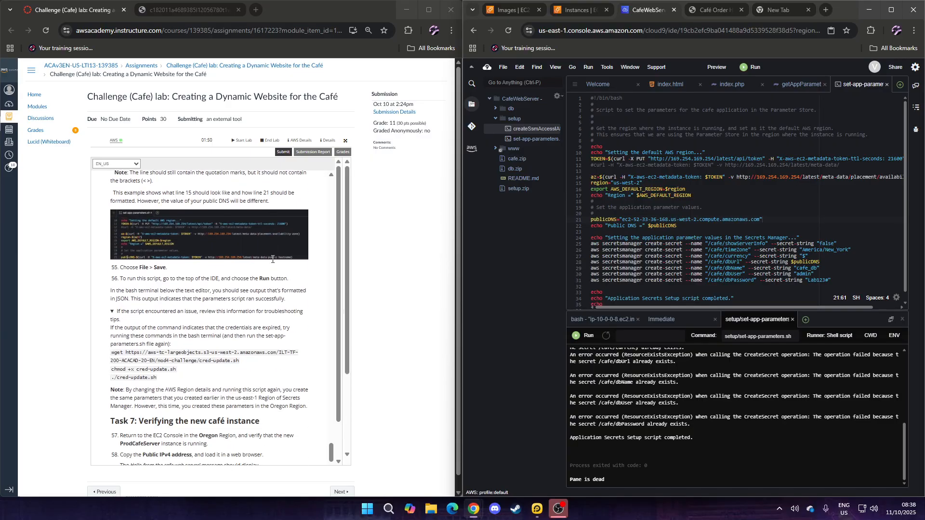
scroll(272, 260, "down", 1)
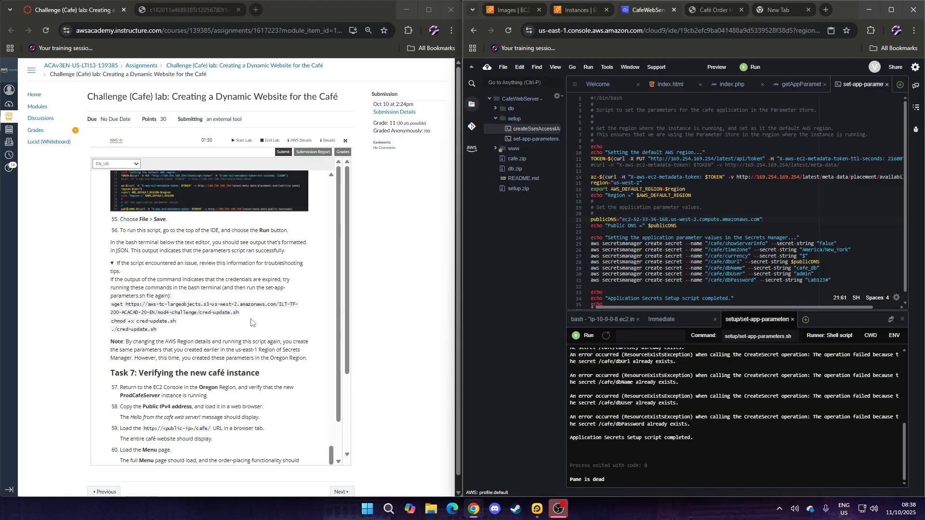
scroll(250, 321, "down", 3)
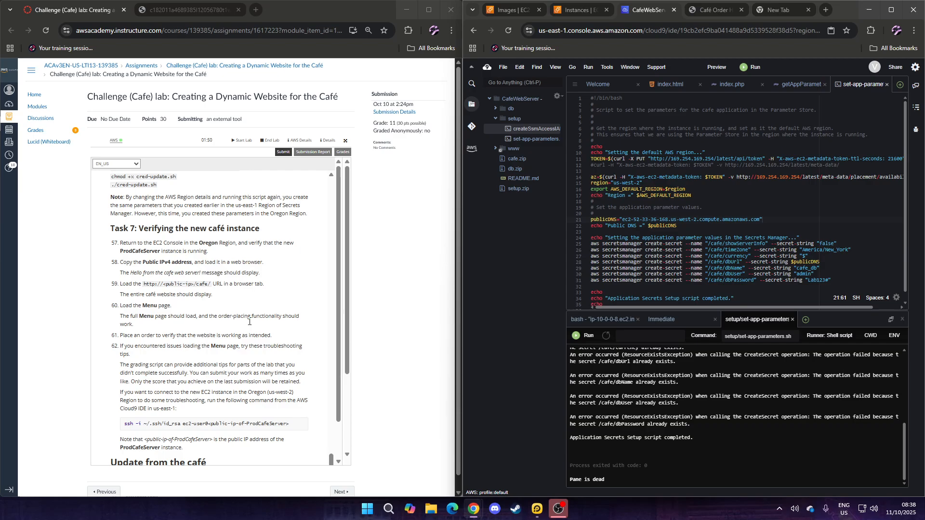
Step: Open the Menu page of the café site at 54.174.180.218 and check it against the verification steps
left_click(695, 8)
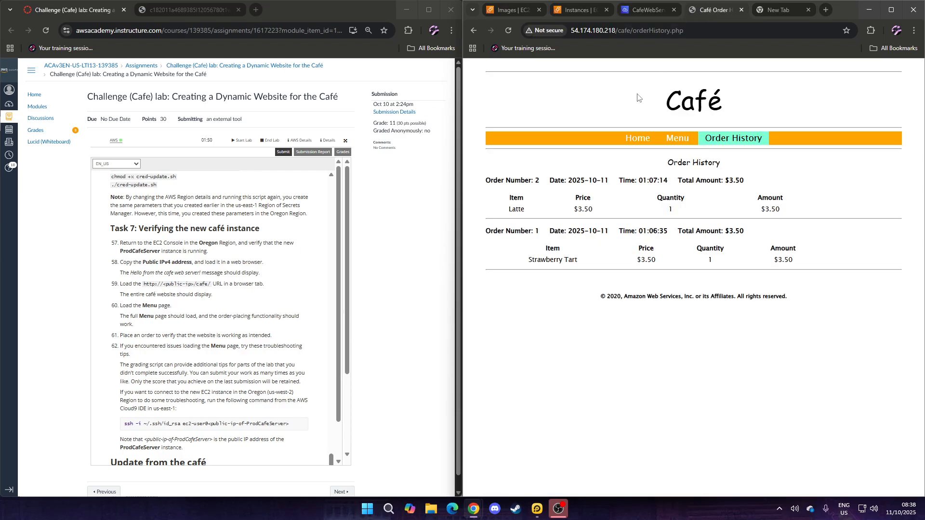
left_click(512, 31)
left_click(678, 139)
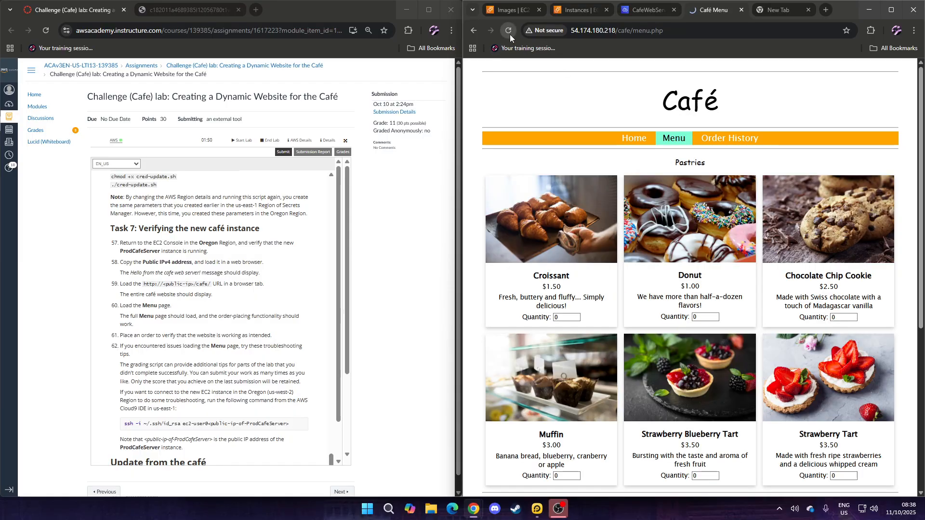
scroll(243, 272, "down", 3)
scroll(243, 273, "up", 2)
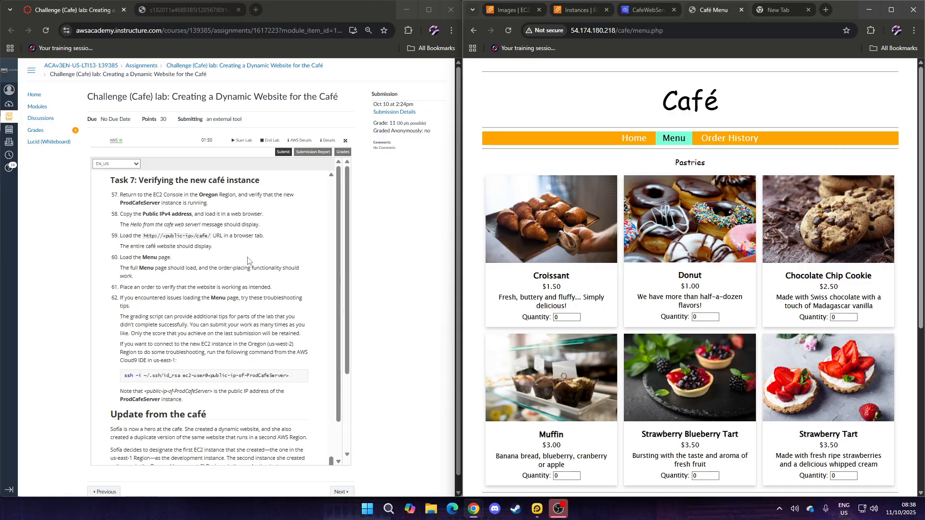
Step: Refresh the Oregon instance list and compare ProdCafeServer's public DNS with the publicDNS value in set-app-parameters.sh
left_click(587, 10)
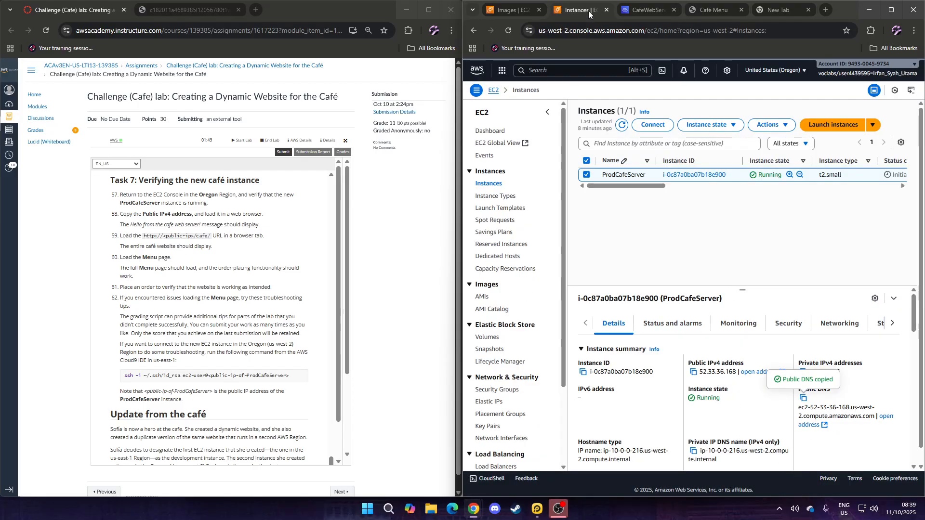
left_click(627, 129)
left_click(800, 202)
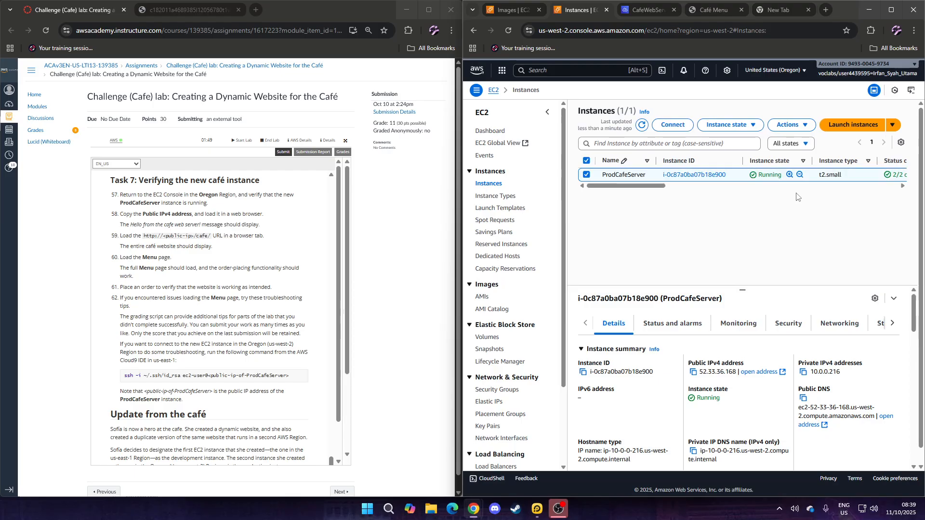
left_click(650, 14)
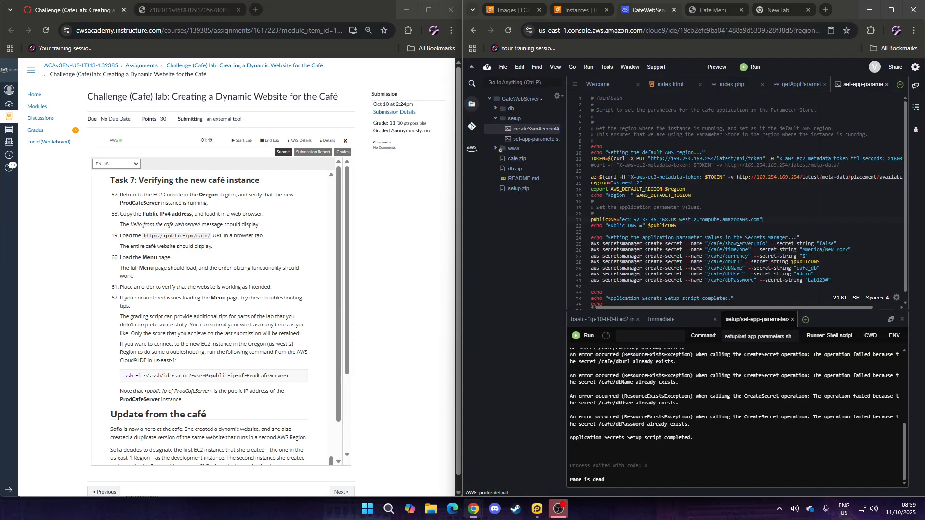
key("ctrl+shift+Tab")
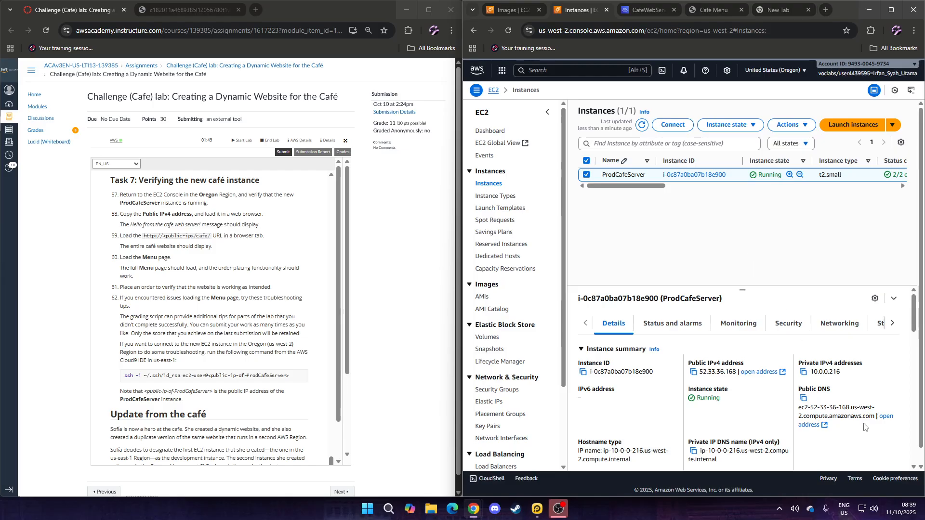
key("ctrl+Tab")
key("ctrl+shift+Tab")
key("ctrl+Tab")
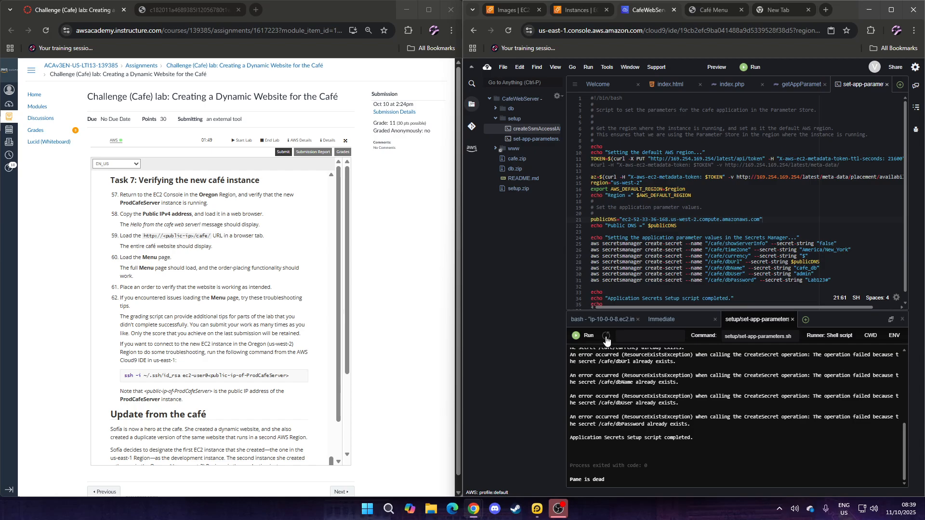
Step: Run set-app-parameters.sh again and review its output
left_click(606, 337)
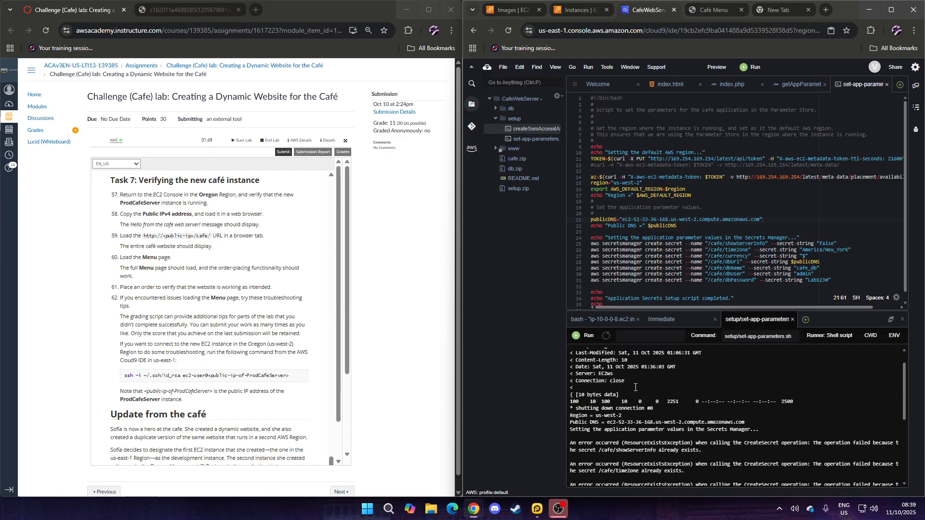
left_click(588, 336)
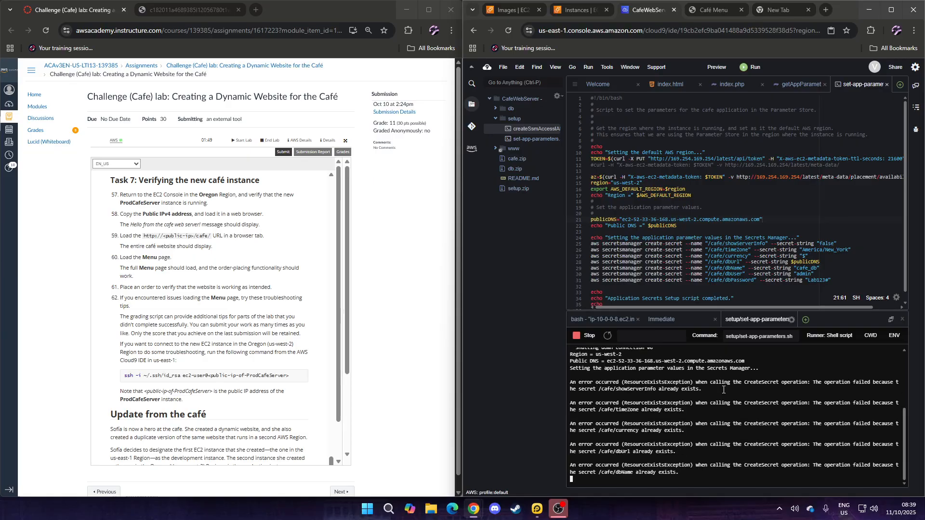
scroll(723, 389, "up", 1)
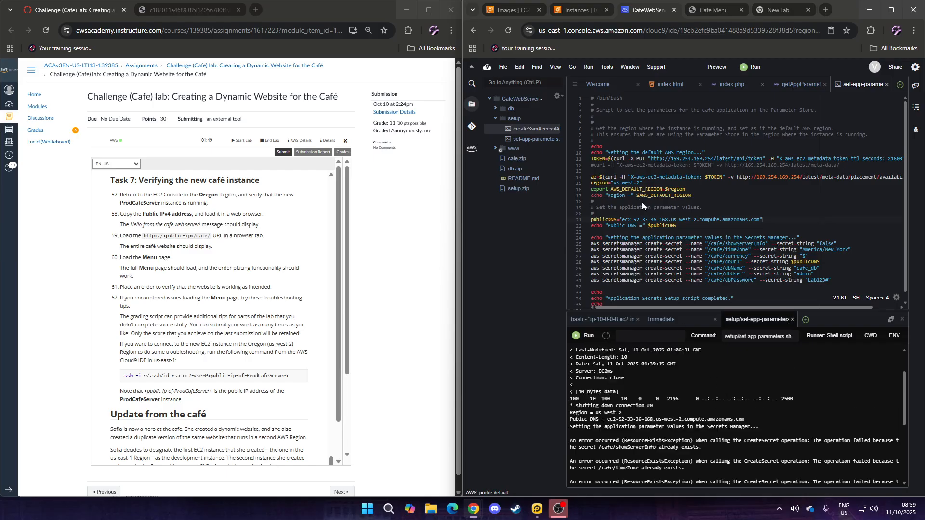
Step: Open ProdCafeServer's public IPv4 address in a new browser tab and return to the Oregon instance list
key("ctrl+shift+Tab")
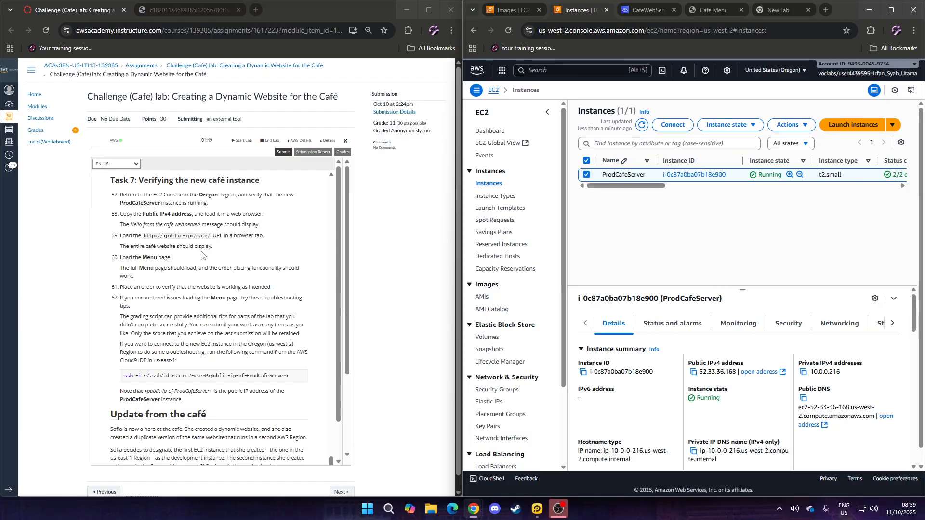
left_click(759, 372)
key("ctrl+shift+Tab")
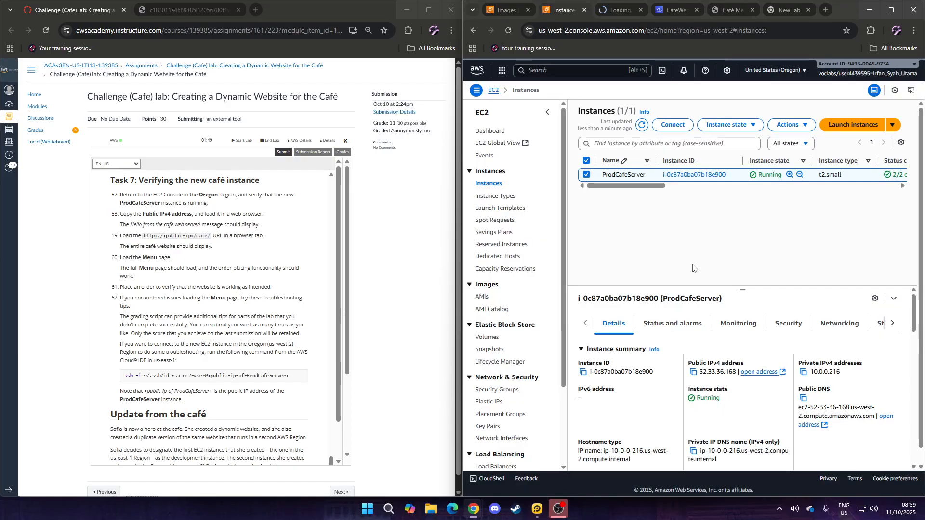
Step: Open the N. Virginia Region's instance list and compare the Cloud9 instance's details with ProdCafeServer's
key("ctrl+shift+Tab")
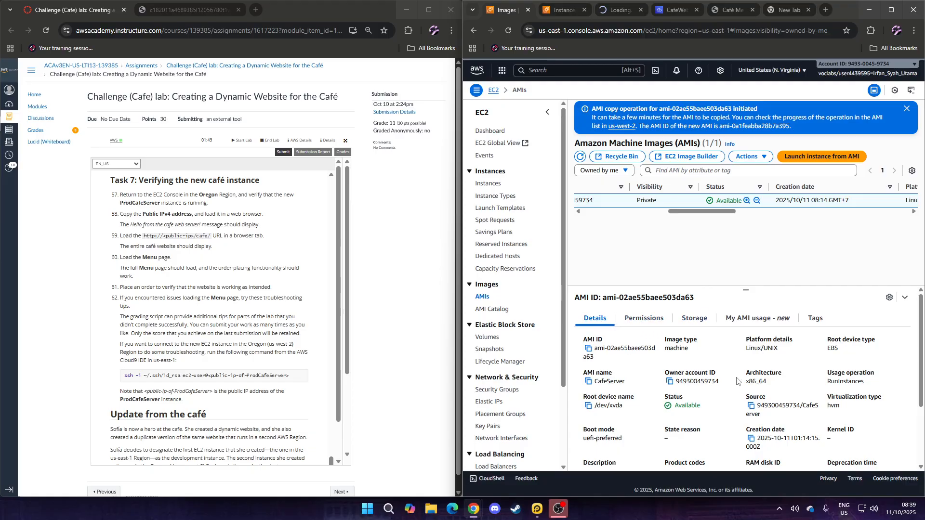
left_click(496, 187)
key("ctrl+Tab")
key("ctrl+Tab")
key("ctrl+shift+Tab")
key("ctrl+shift+Tab")
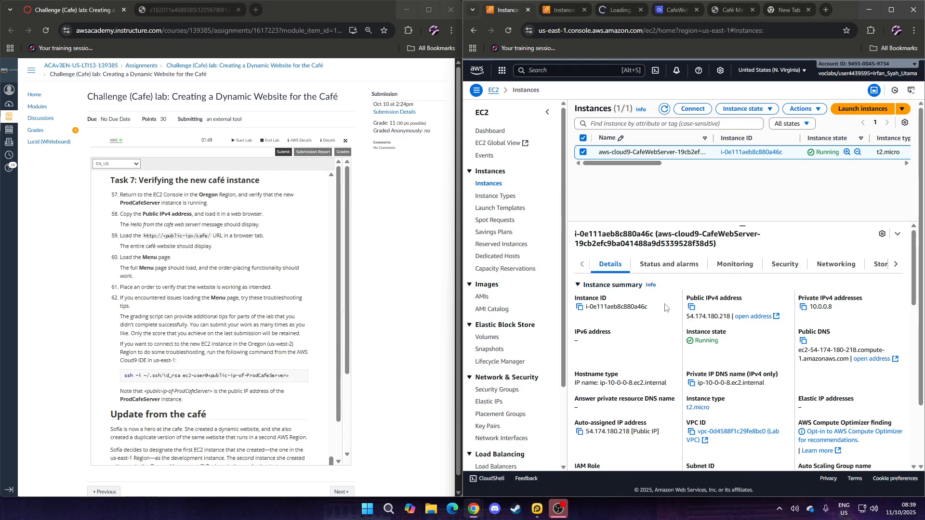
key("ctrl+Tab")
key("ctrl+Tab")
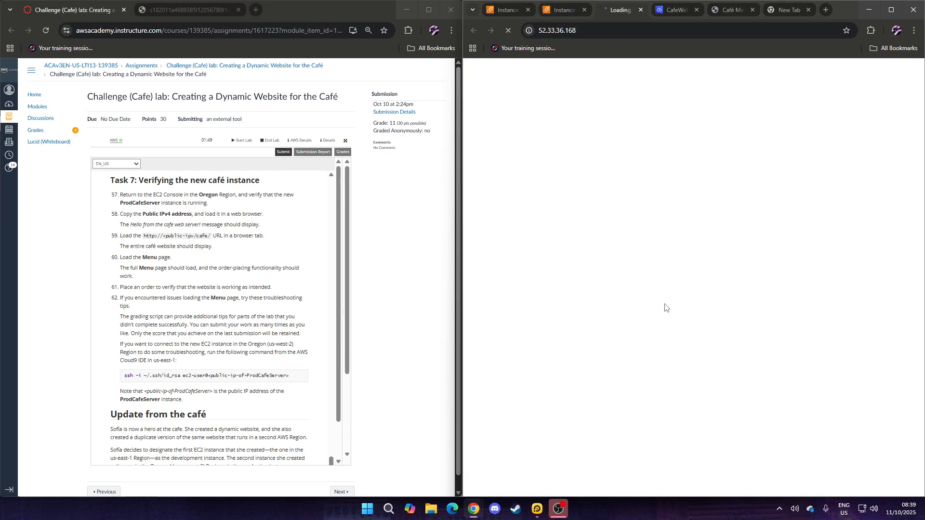
key("ctrl+shift+Tab")
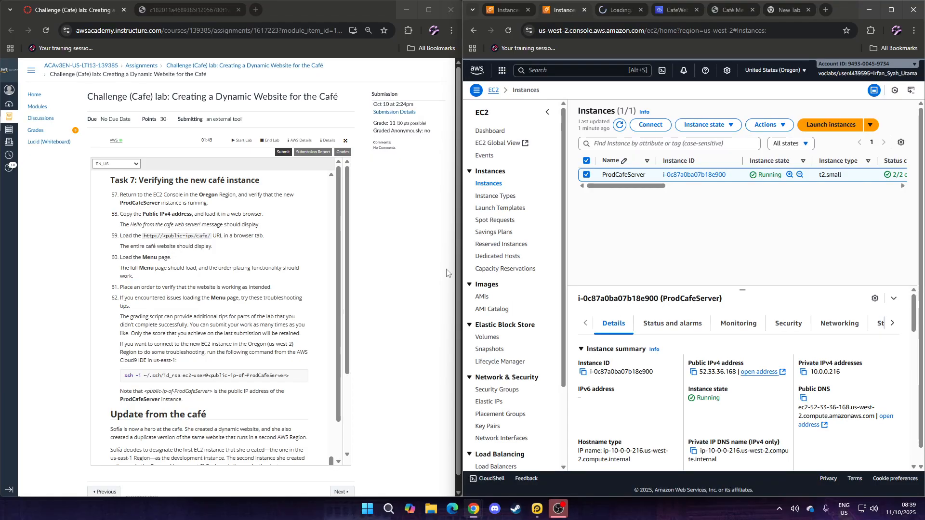
Step: Submit the lab for grading and confirm the submission
left_click(284, 151)
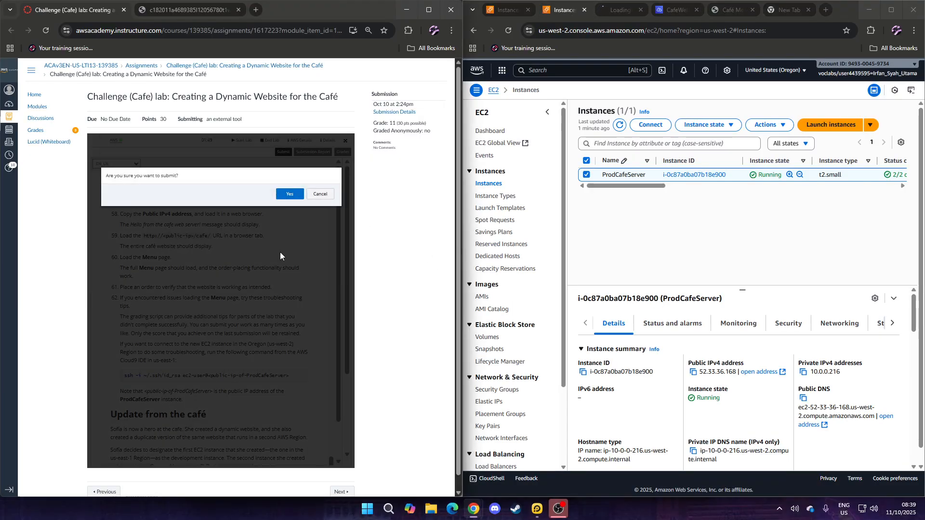
left_click(287, 194)
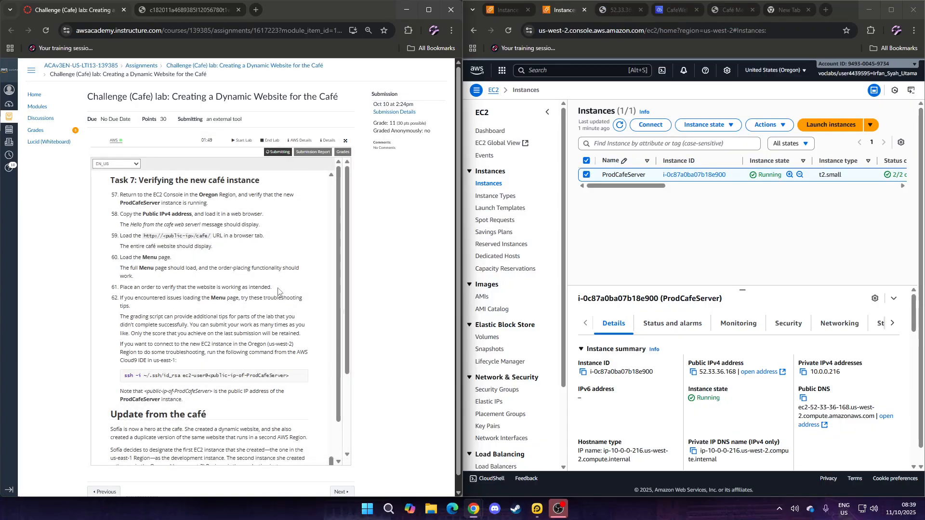
left_click(619, 9)
double_click(551, 30)
left_click(597, 34)
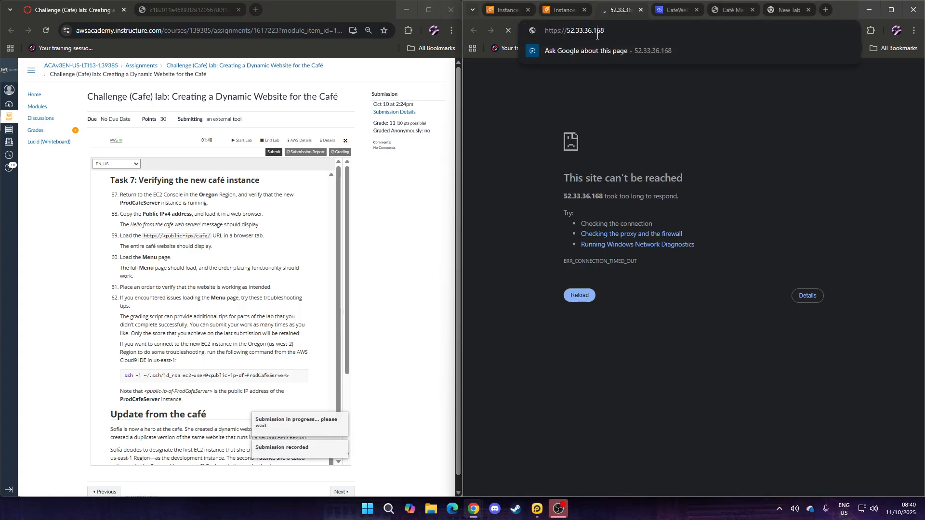
left_click(567, 15)
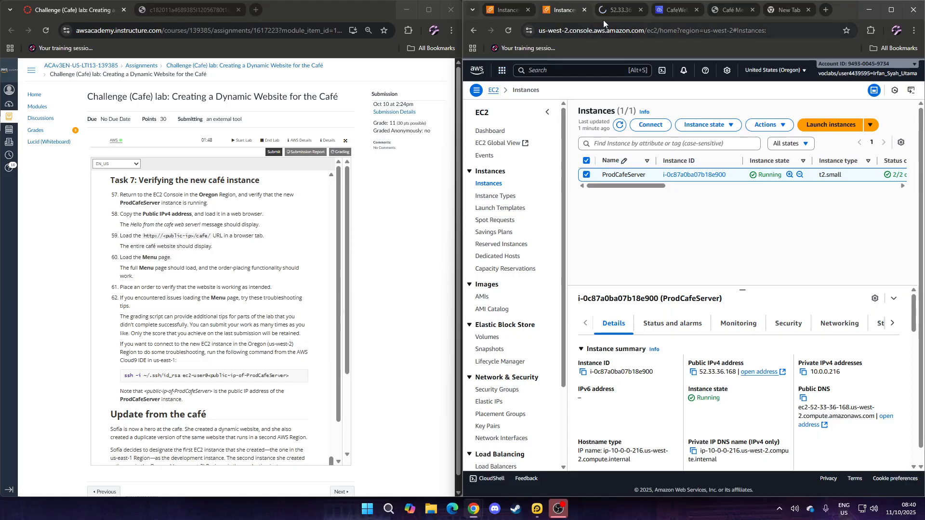
left_click(617, 18)
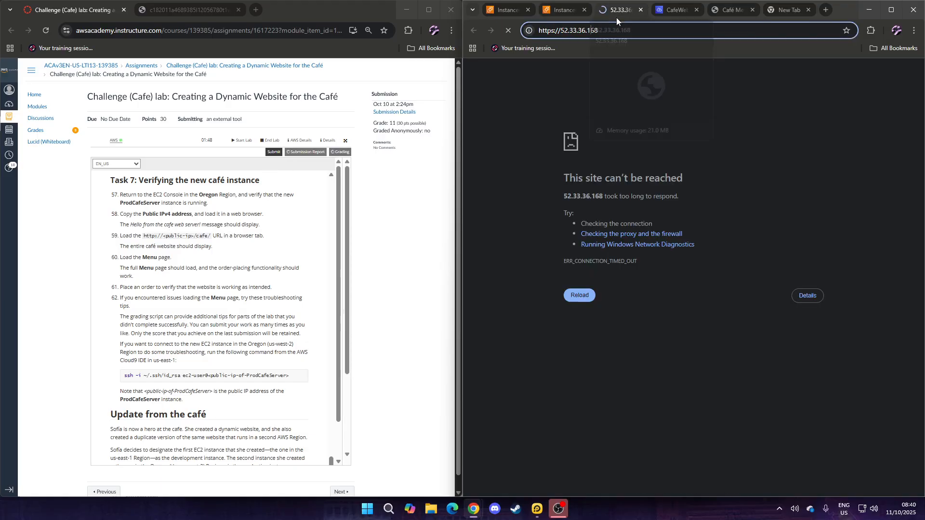
left_click(568, 12)
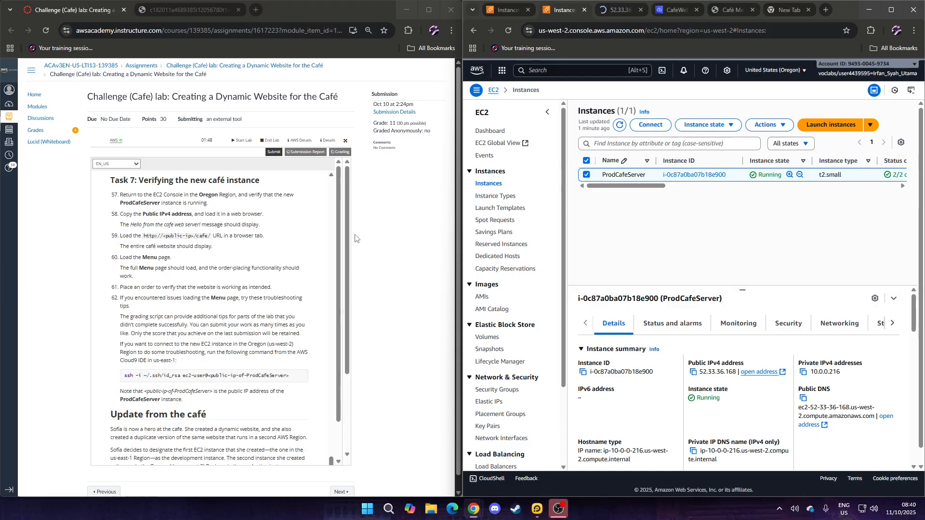
Step: Reread the script-editing steps and troubleshooting tips before Task 7 in the lab instructions
scroll(269, 264, "up", 2)
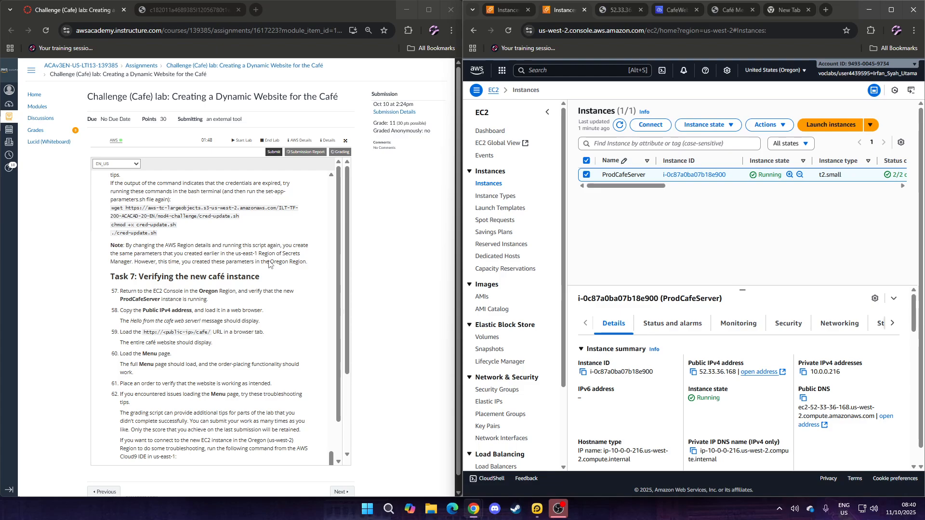
scroll(269, 264, "up", 3)
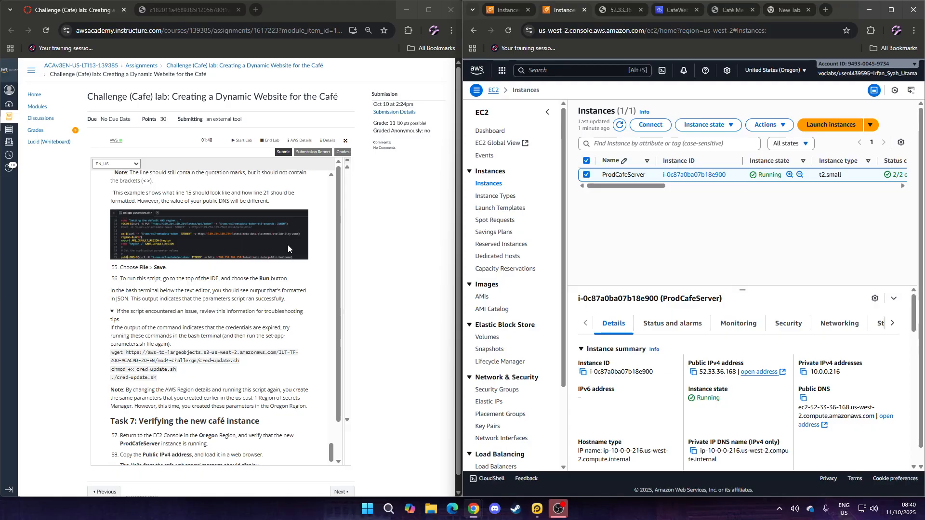
scroll(298, 215, "up", 2)
scroll(300, 213, "down", 1)
scroll(301, 212, "down", 2)
Step: Resubmit the lab for grading and go back to the ProdCafeServer launch settings in the instructions
left_click(343, 153)
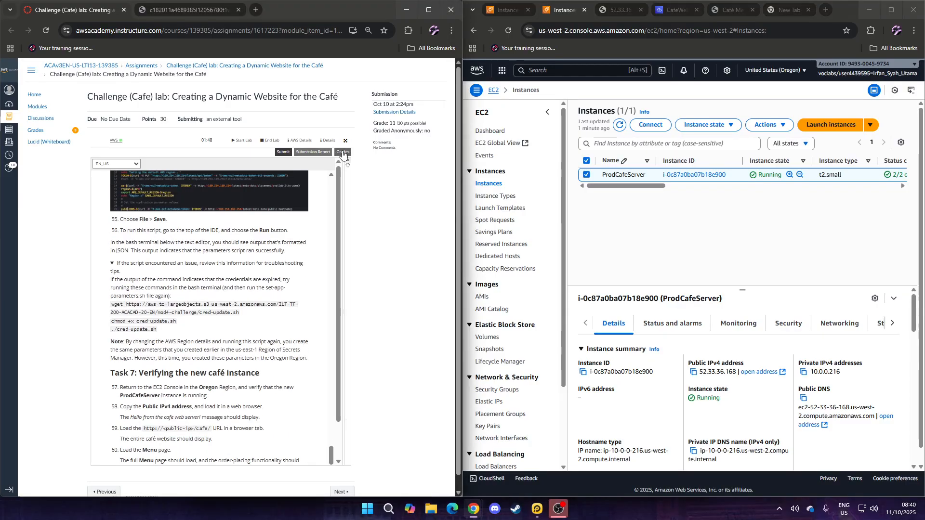
left_click(284, 152)
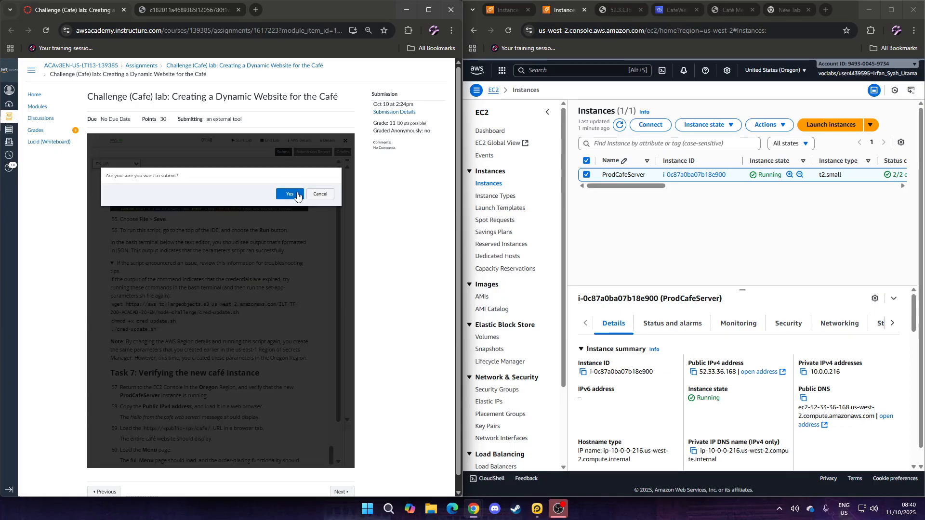
left_click(296, 192)
scroll(267, 298, "up", 7)
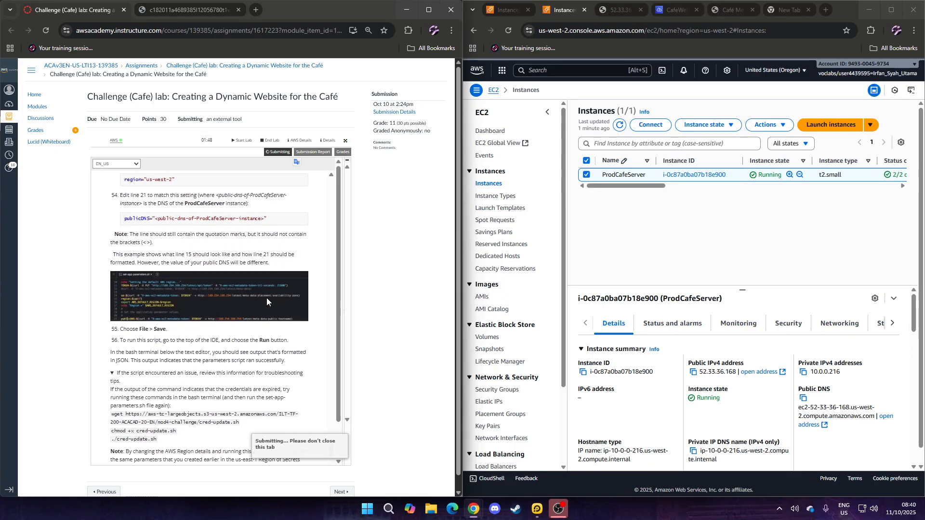
scroll(267, 298, "up", 2)
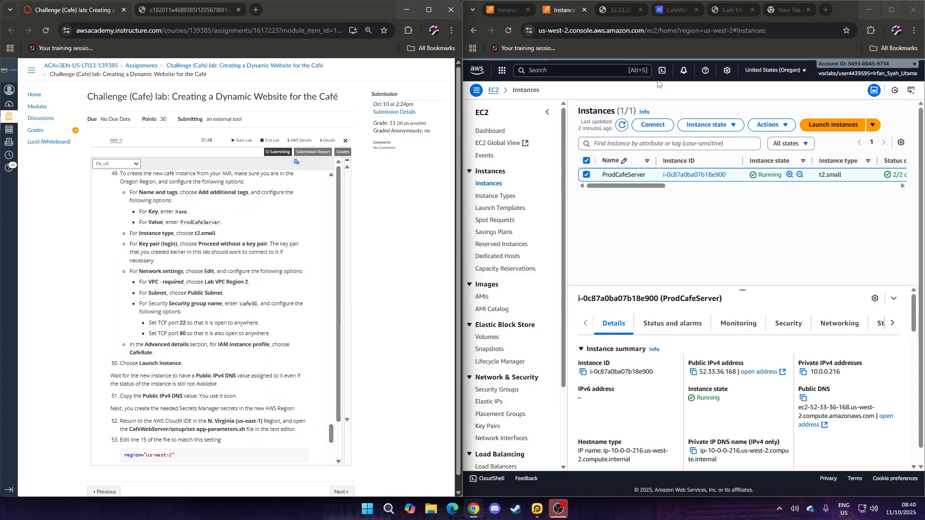
Step: Examine ProdCafeServer's IAM role, security group and inbound rules in the instance's security details
scroll(756, 333, "down", 2)
scroll(776, 337, "up", 2)
left_click(792, 327)
scroll(750, 382, "down", 2)
scroll(750, 384, "up", 1)
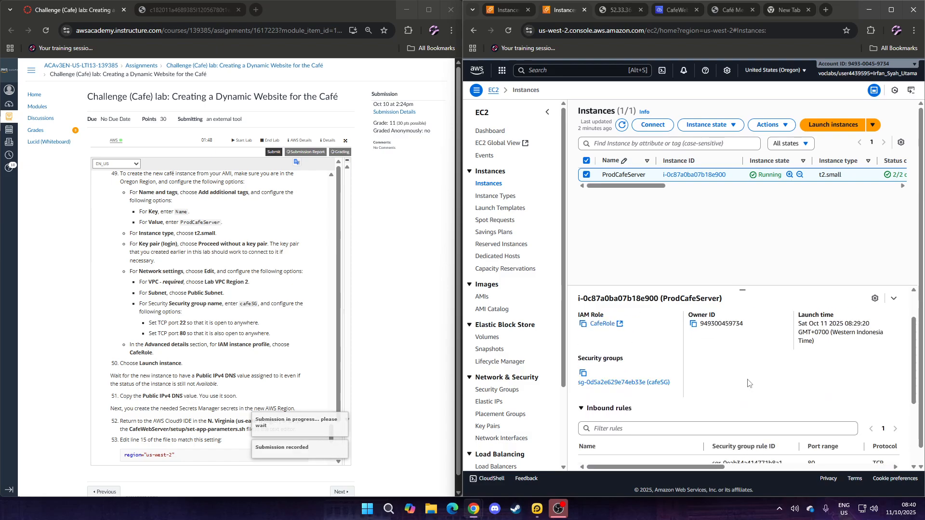
scroll(749, 383, "down", 1)
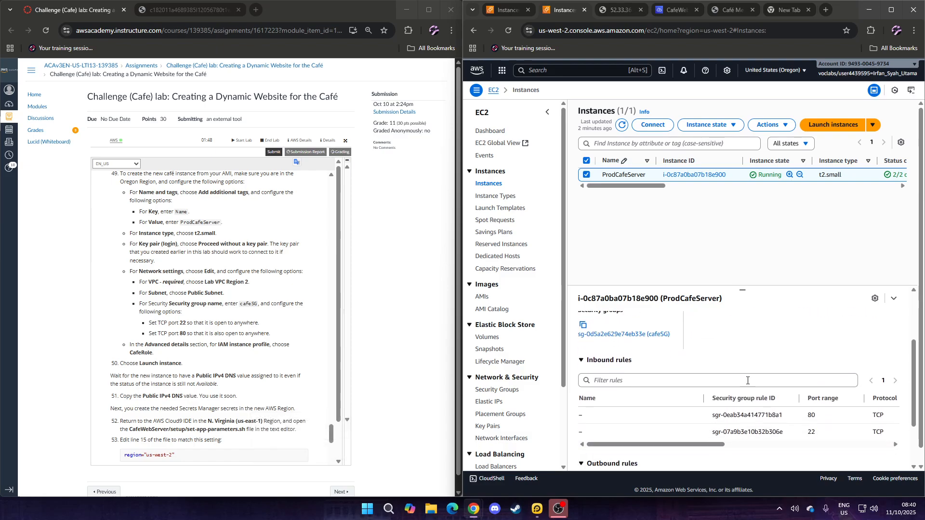
mouse_move(721, 445)
left_mouse_down()
mouse_move(887, 446)
mouse_move(706, 442)
left_mouse_up()
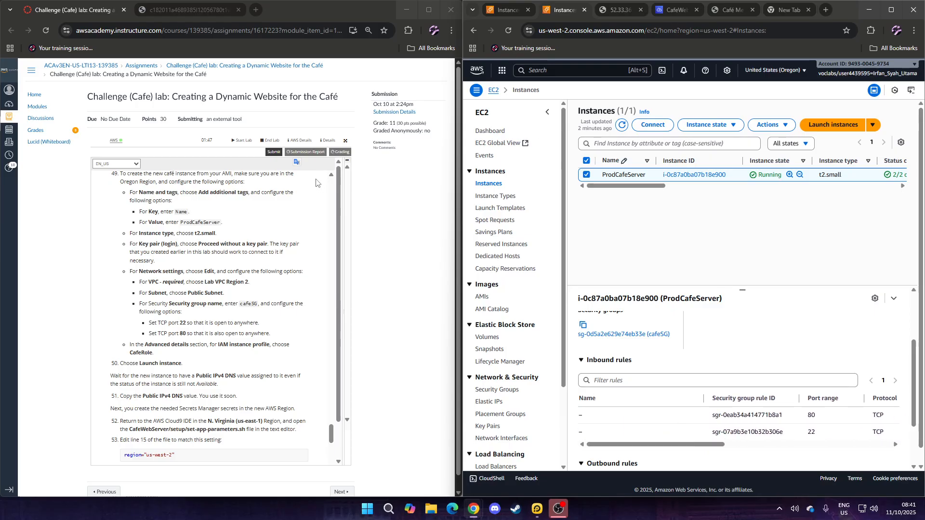
Step: Reload ProdCafeServer's page at 52.33.36.168 and recheck the required port settings in the lab instructions
scroll(315, 240, "down", 3)
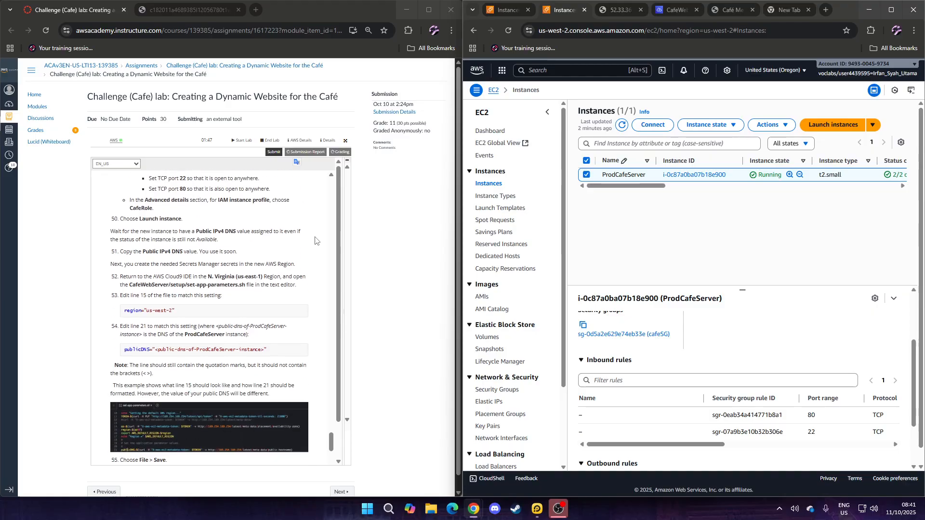
left_click(619, 14)
left_click(509, 29)
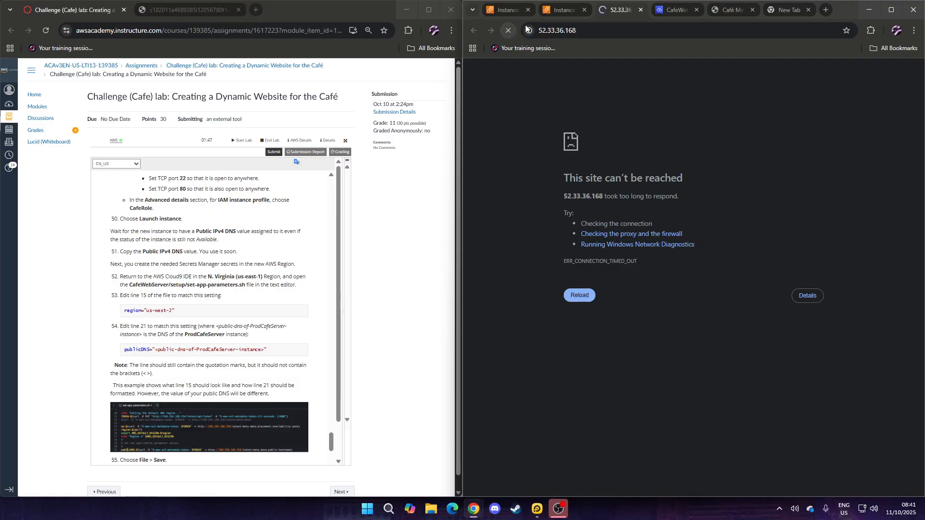
left_click(564, 10)
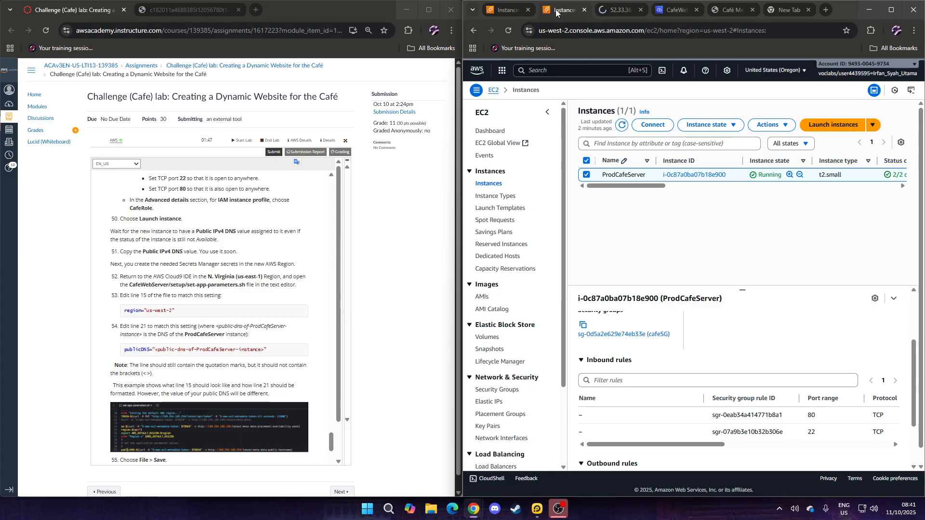
left_click(506, 9)
left_click(564, 10)
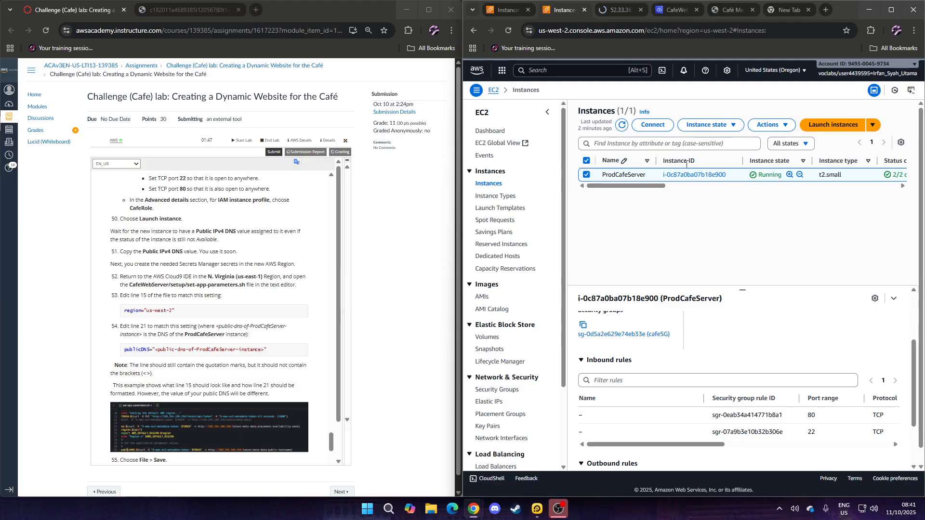
scroll(242, 284, "up", 3)
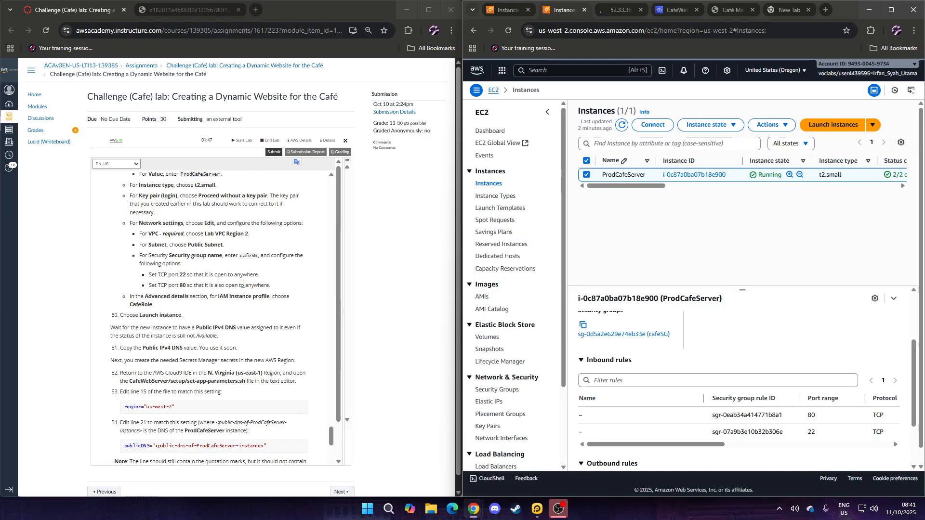
Step: Open the course grades in a separate tab placed first, and widen the lab's score breakdown to show each task
left_click(355, 239)
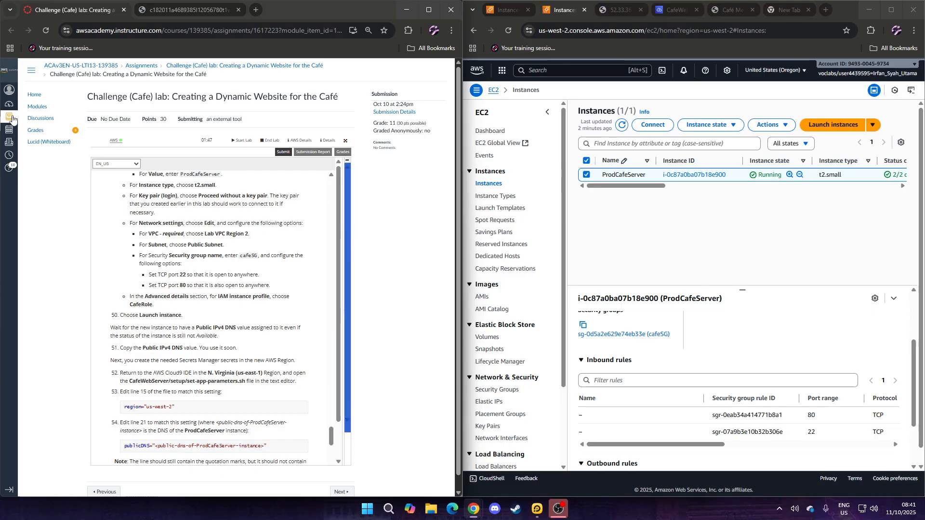
middle_click(37, 131)
left_click(291, 11)
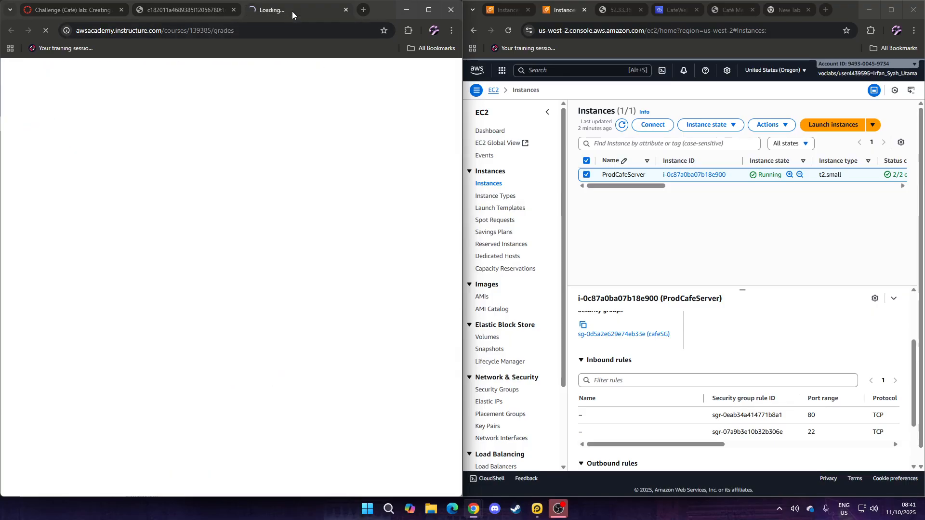
left_click_drag(280, 5, 106, 8)
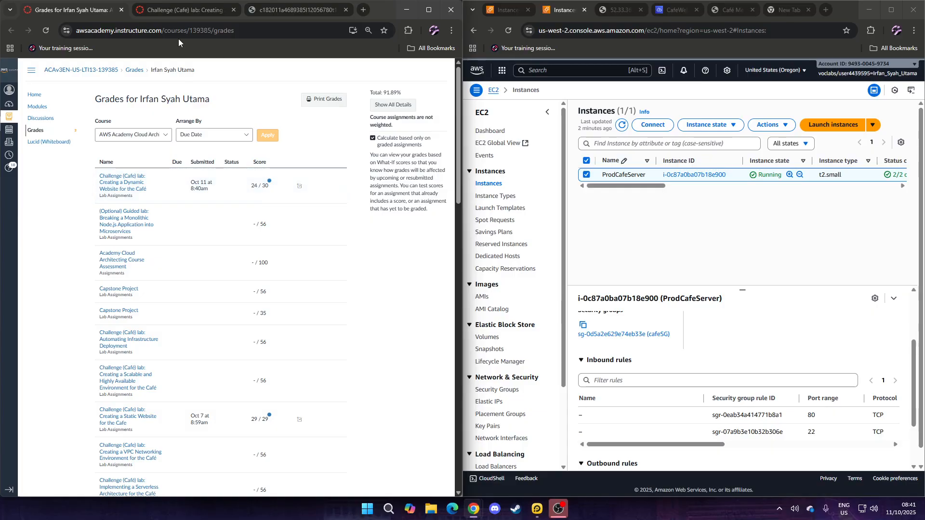
left_click(182, 10)
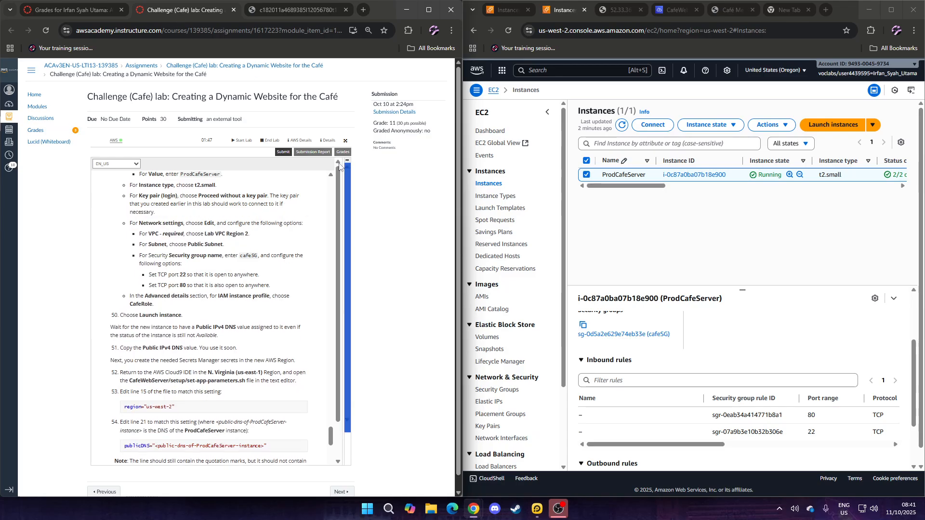
left_click_drag(342, 163, 227, 172)
scroll(330, 268, "down", 1)
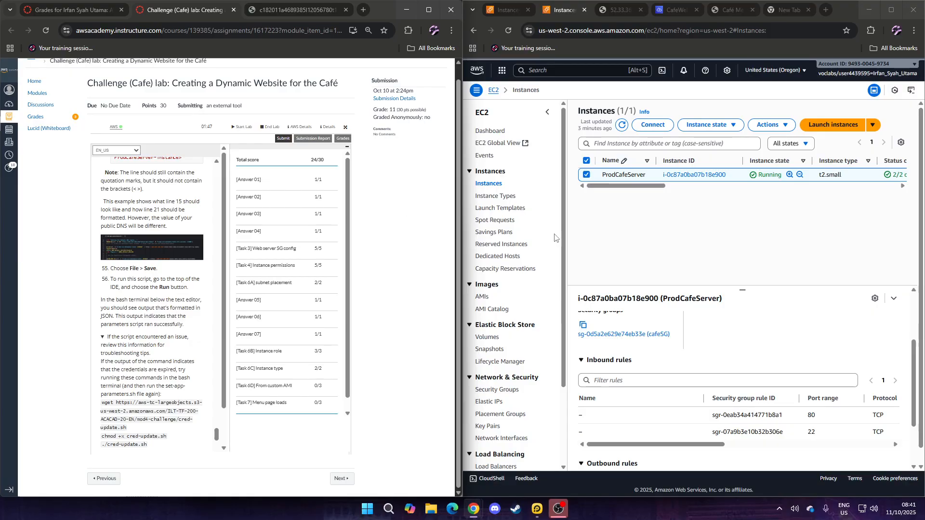
Step: Check the status and owner of the copied AMI in the Oregon Region's image list
left_click(485, 298)
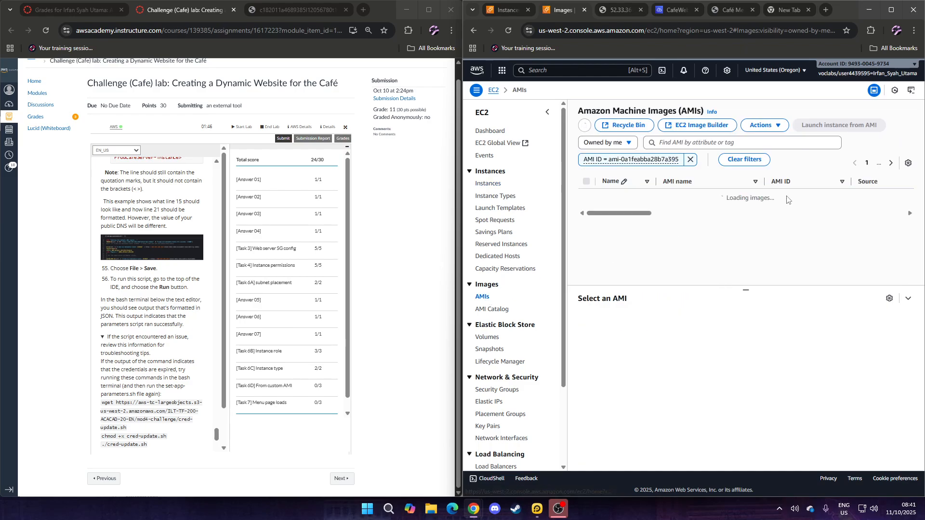
left_click_drag(635, 207, 701, 210)
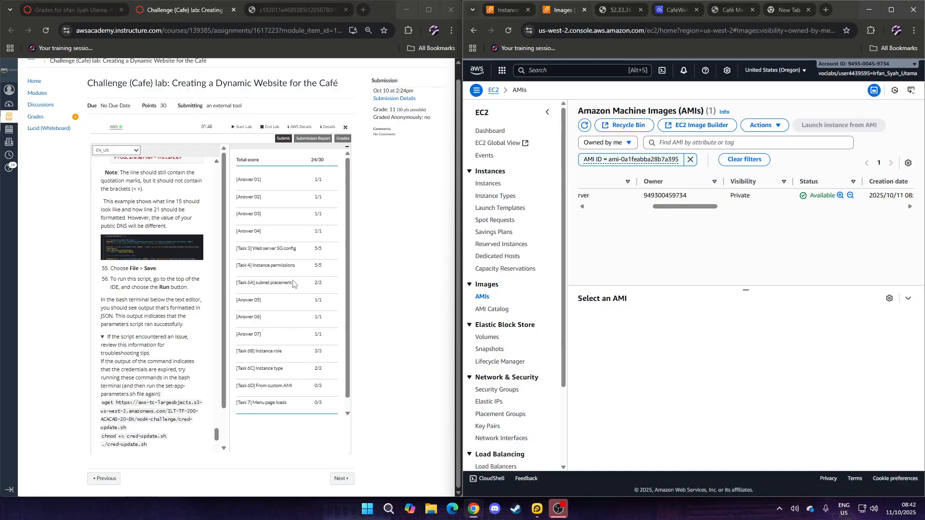
scroll(190, 300, "up", 1)
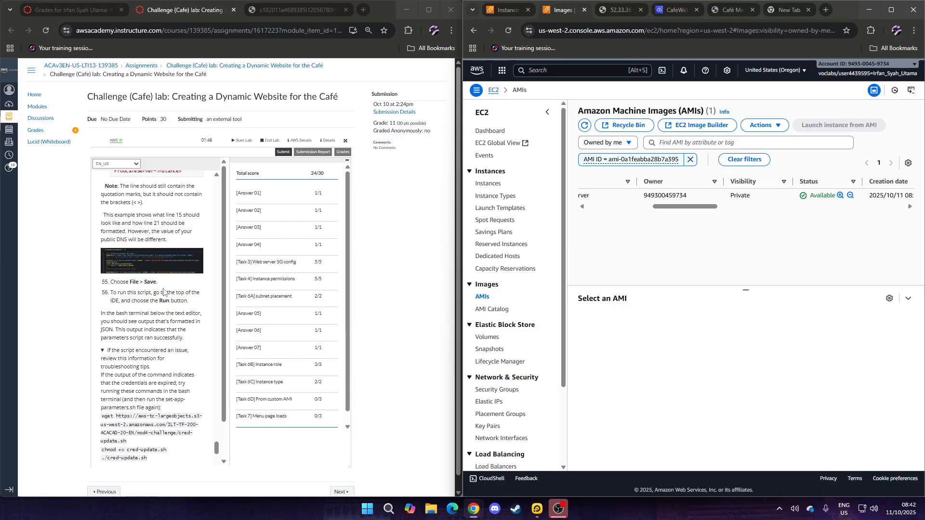
Step: Reread the lab instructions on creating the CafeServer AMI and launching the new instance from it in Oregon
scroll(163, 312, "up", 3)
scroll(172, 300, "up", 8)
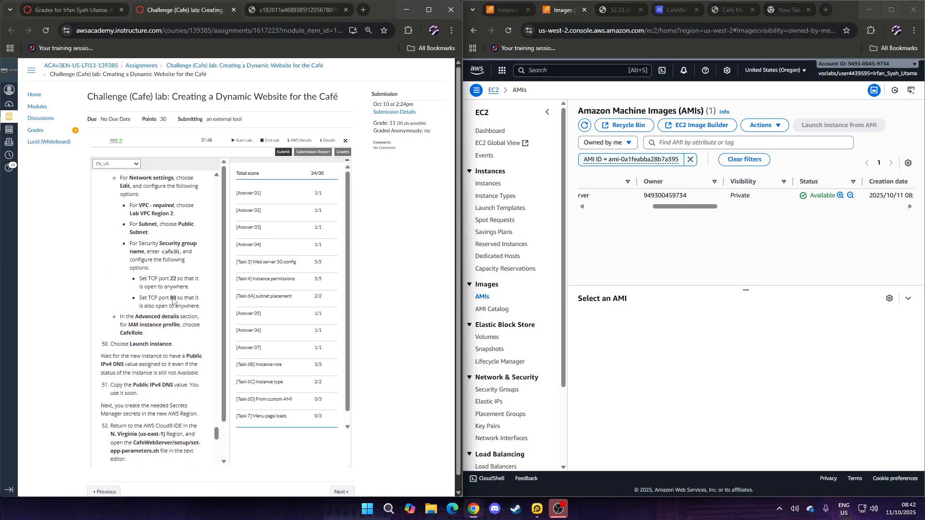
scroll(173, 300, "up", 10)
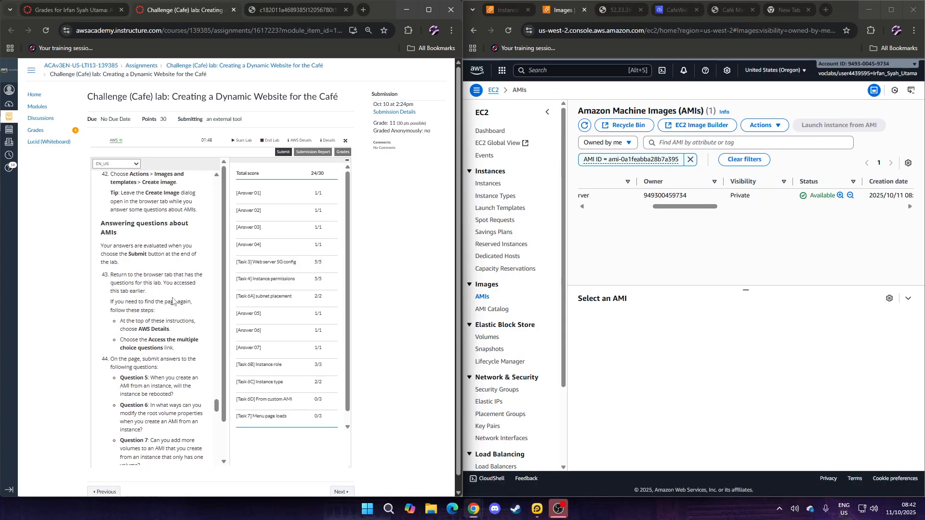
scroll(172, 300, "up", 2)
scroll(173, 300, "down", 4)
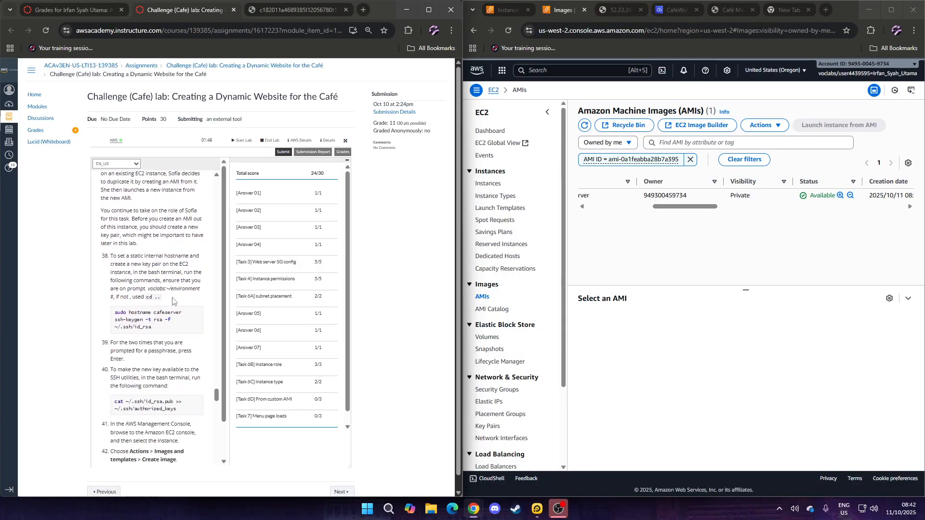
scroll(173, 300, "down", 5)
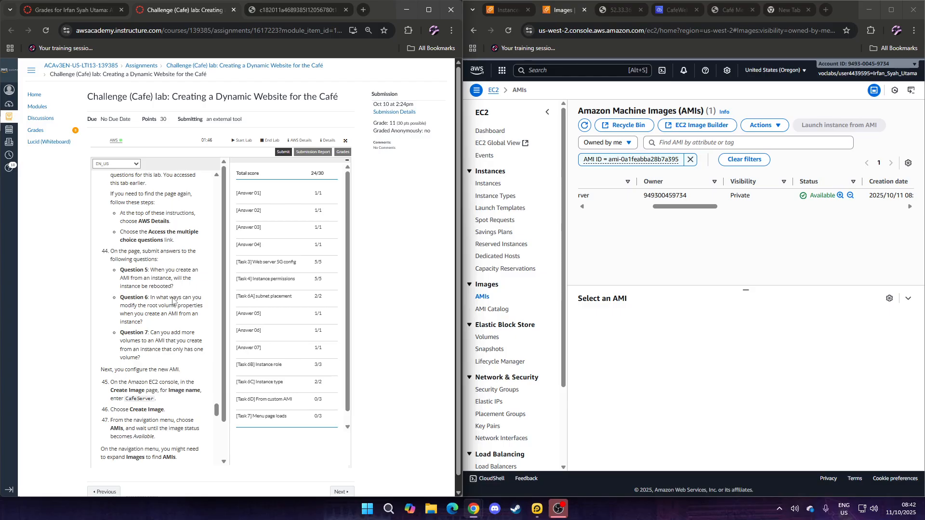
scroll(172, 300, "down", 2)
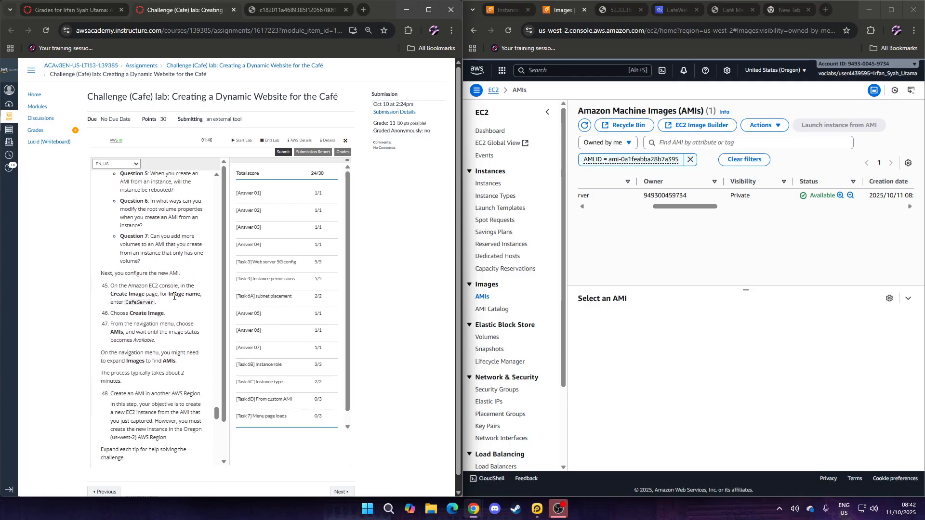
scroll(174, 297, "down", 5)
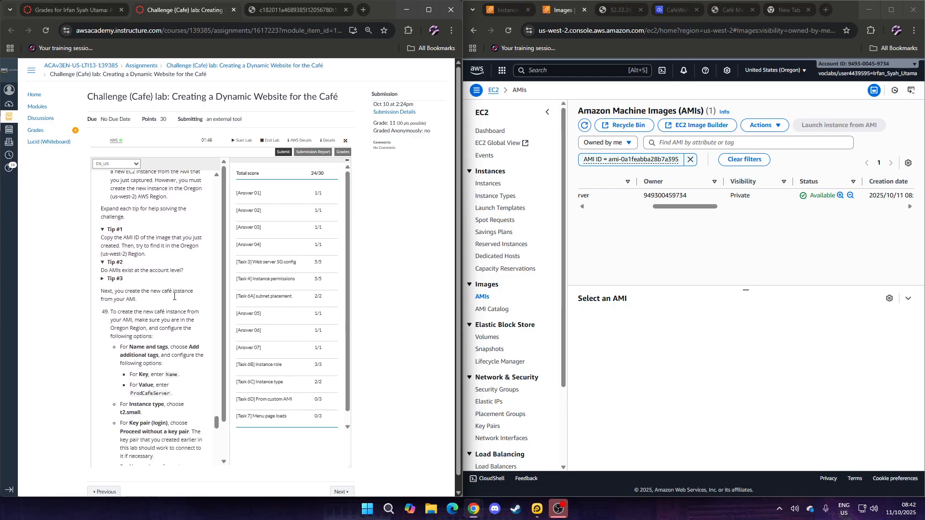
scroll(174, 297, "down", 4)
Step: Examine the submission report for the Task 6D custom AMI and Task 7 menu page checks, and close it
double_click(261, 399)
left_click(372, 180)
left_click(322, 153)
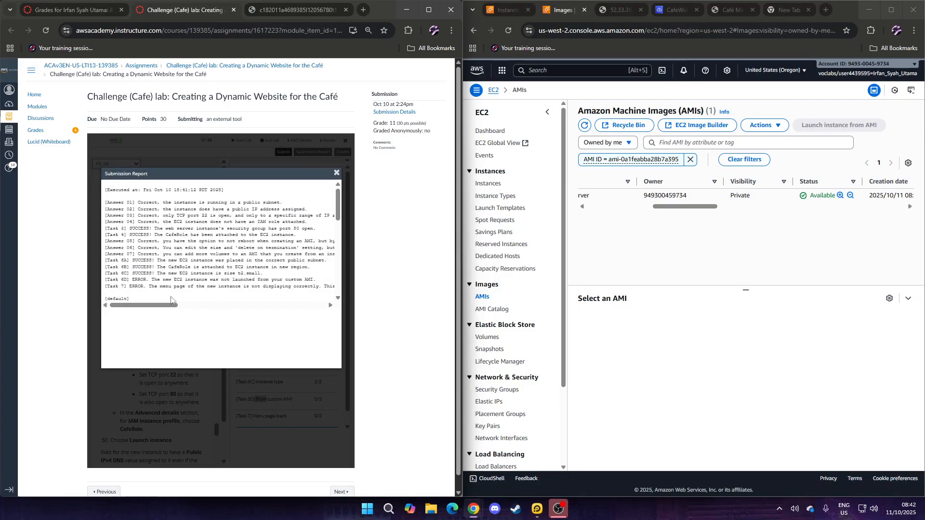
left_click_drag(158, 307, 161, 307)
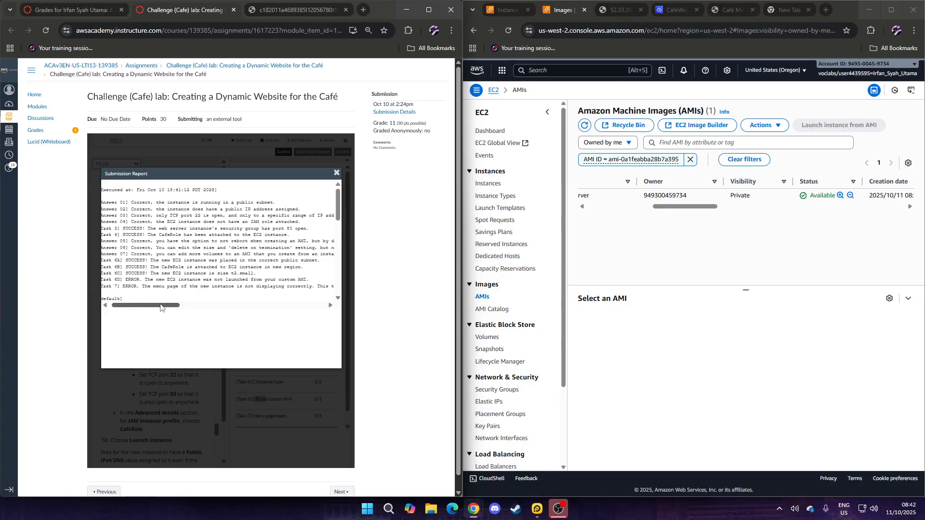
left_click_drag(161, 307, 159, 307)
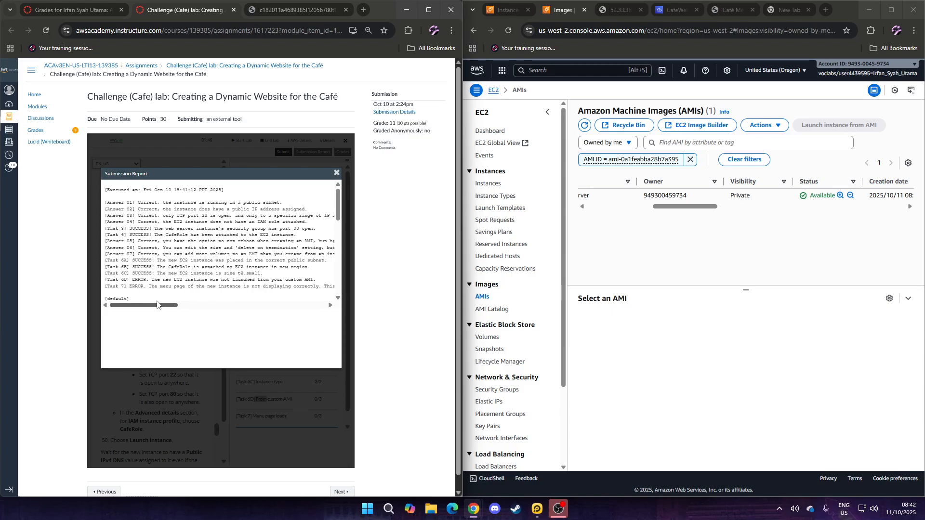
left_click(241, 400)
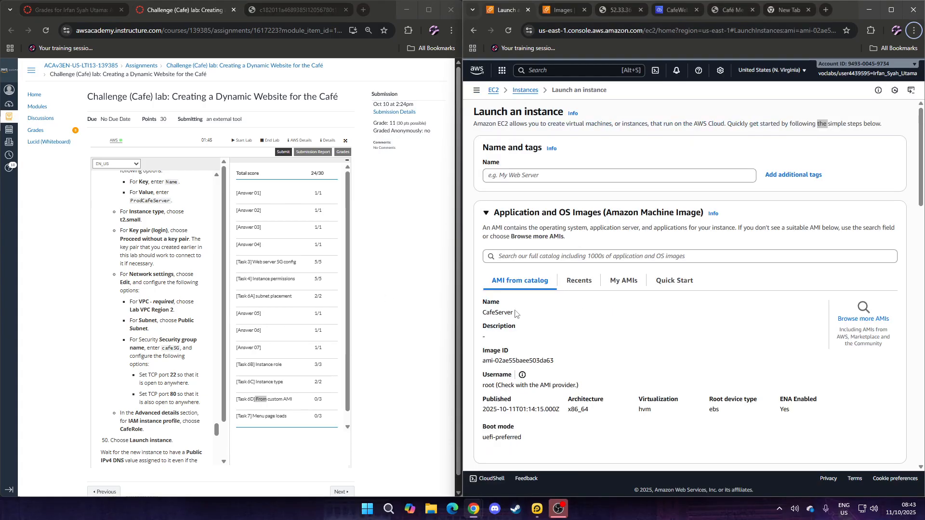
Step: Reread the lab instructions on creating the CafeServer image, and leave the launch page for the N. Virginia instance list
scroll(186, 293, "up", 5)
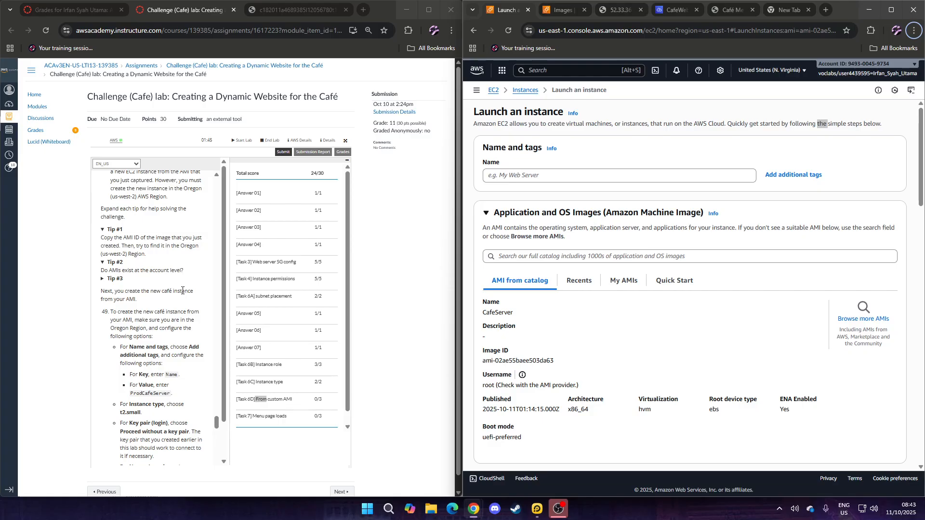
scroll(182, 290, "up", 6)
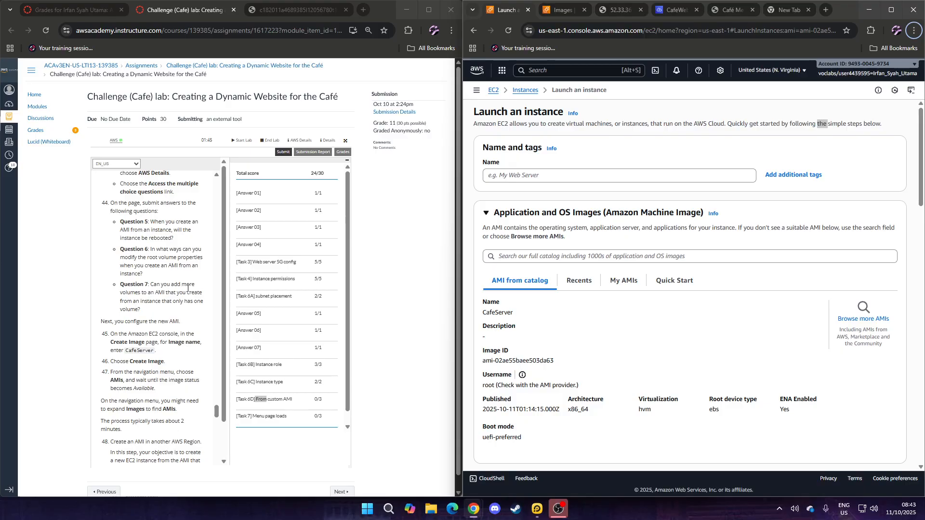
left_click(474, 31)
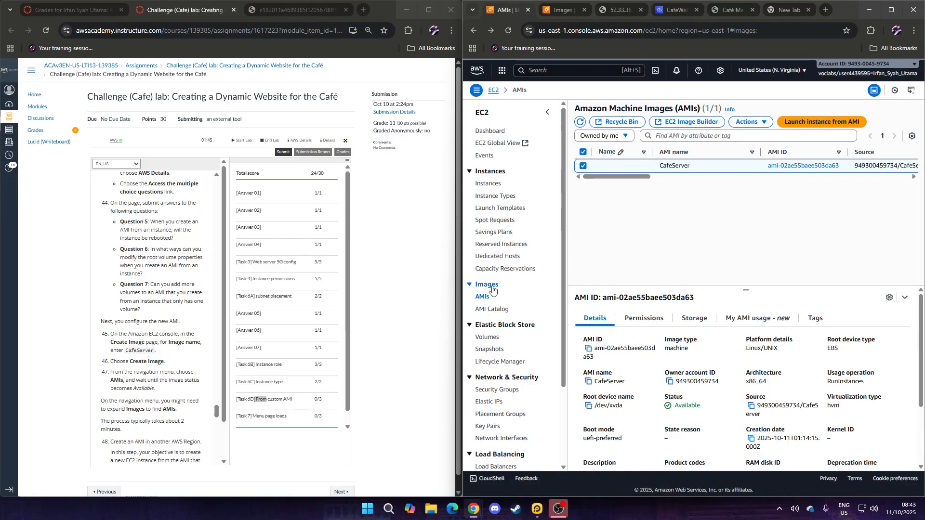
left_click(496, 186)
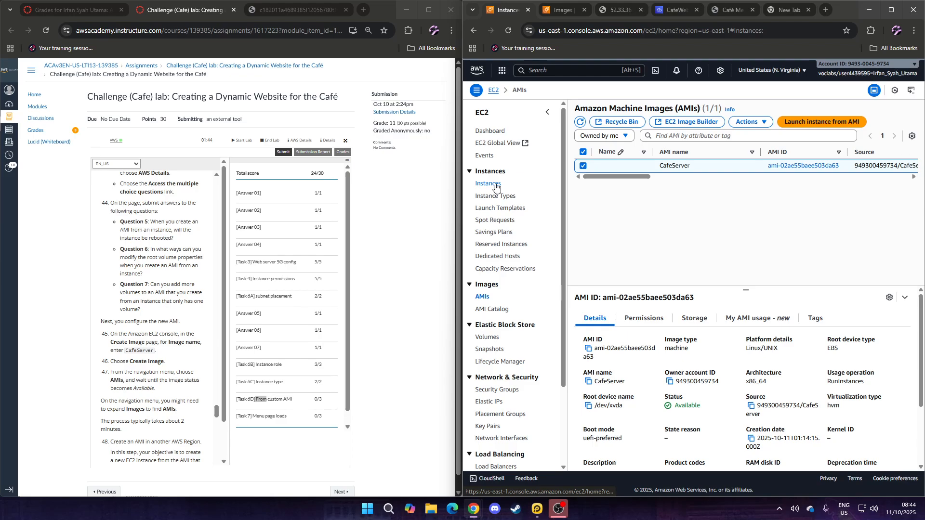
Step: Try to create an image named CafeServer from the aws-cloud9-CafeWebServer instance, and return to the instance list
left_click(804, 109)
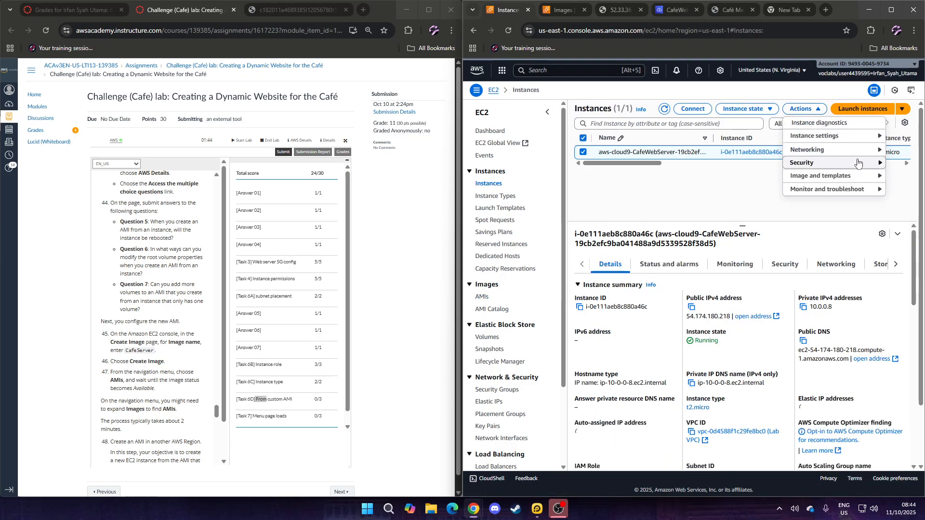
mouse_move(855, 177)
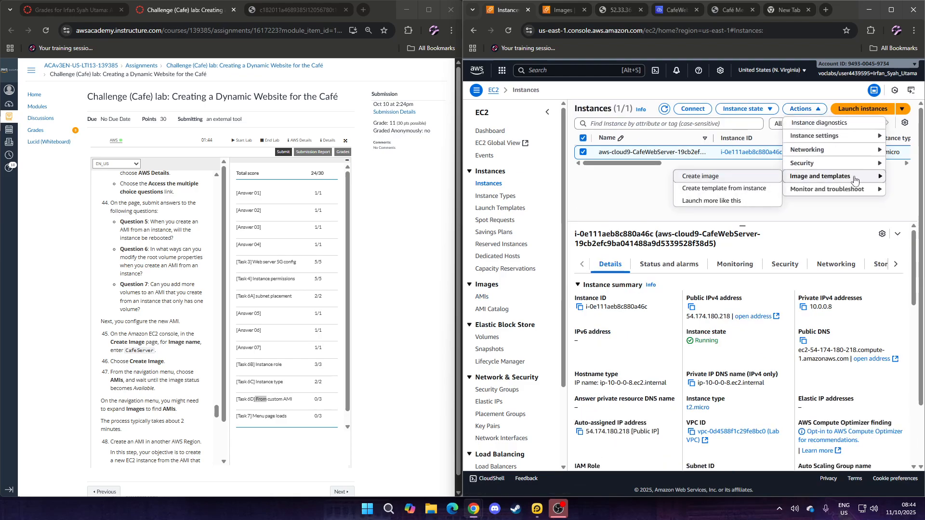
left_click(716, 181)
left_click(559, 217)
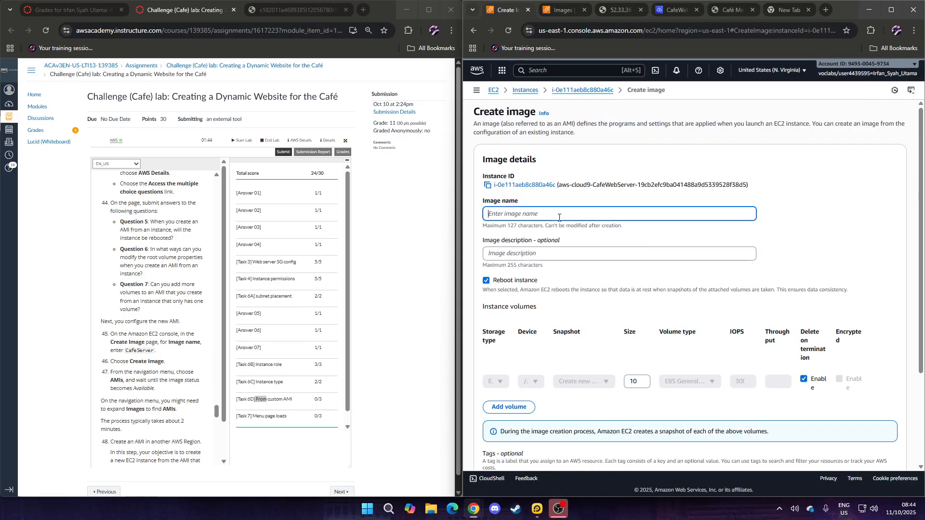
type("CafeServer")
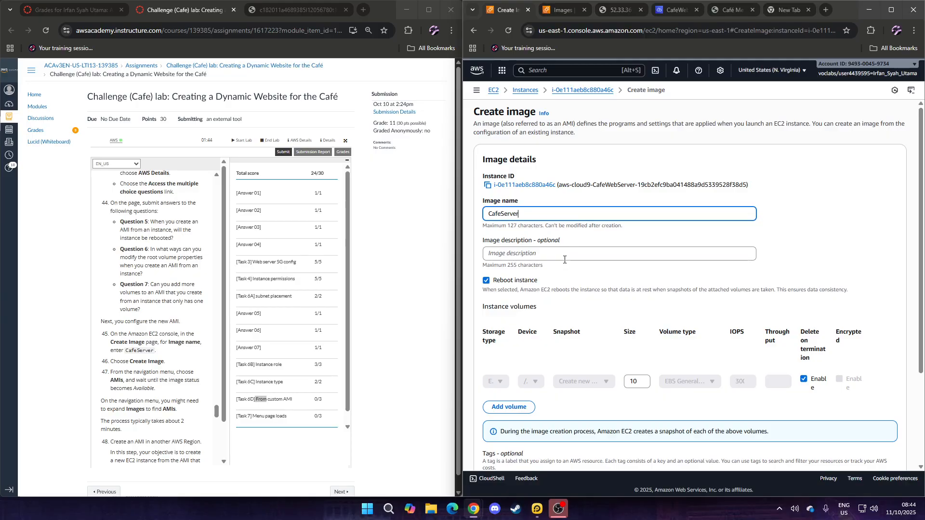
scroll(571, 265, "down", 1)
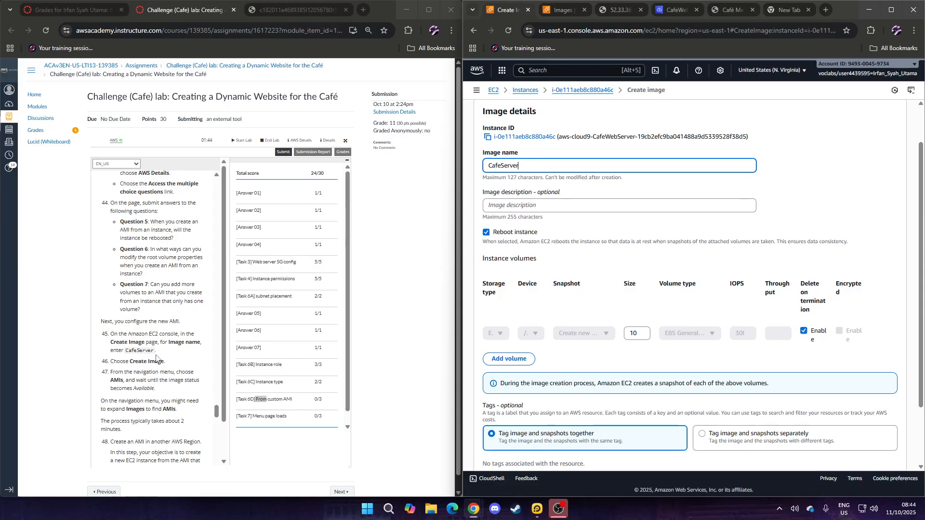
scroll(557, 339, "down", 2)
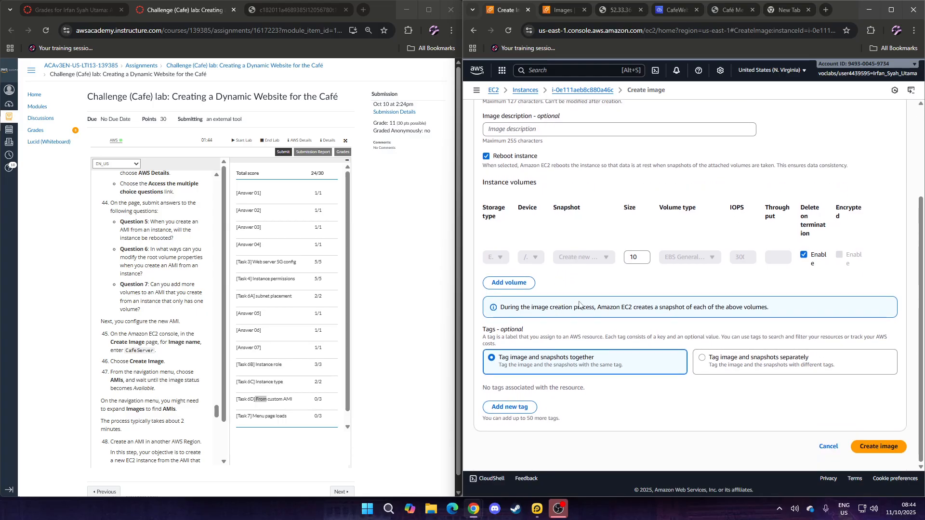
left_click(877, 447)
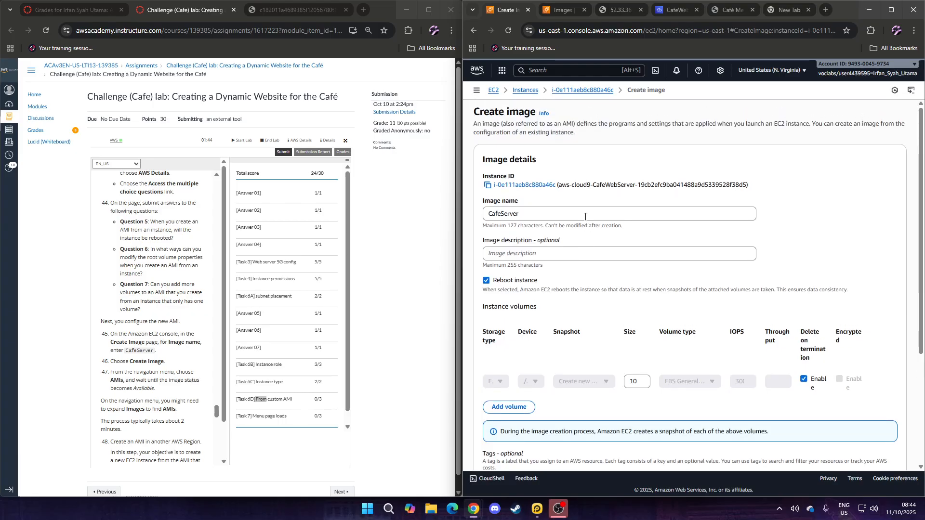
scroll(603, 289, "down", 4)
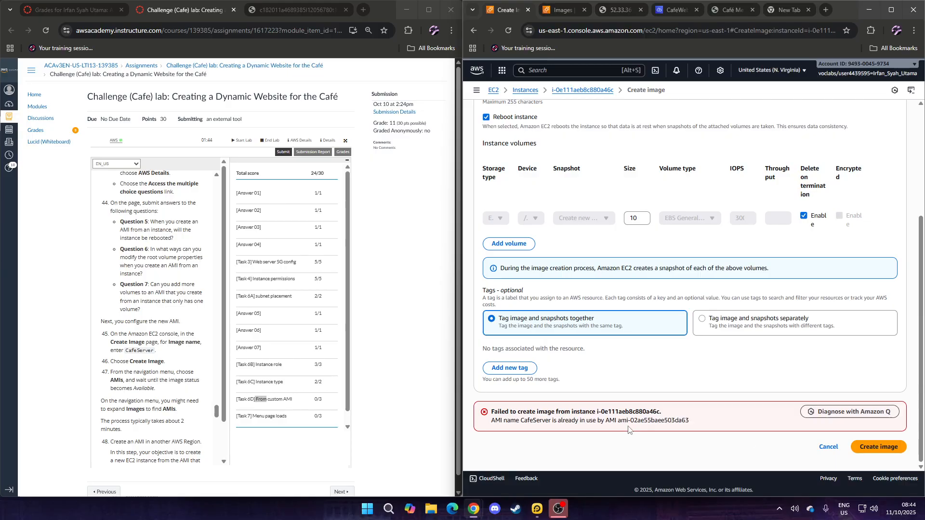
left_click(471, 30)
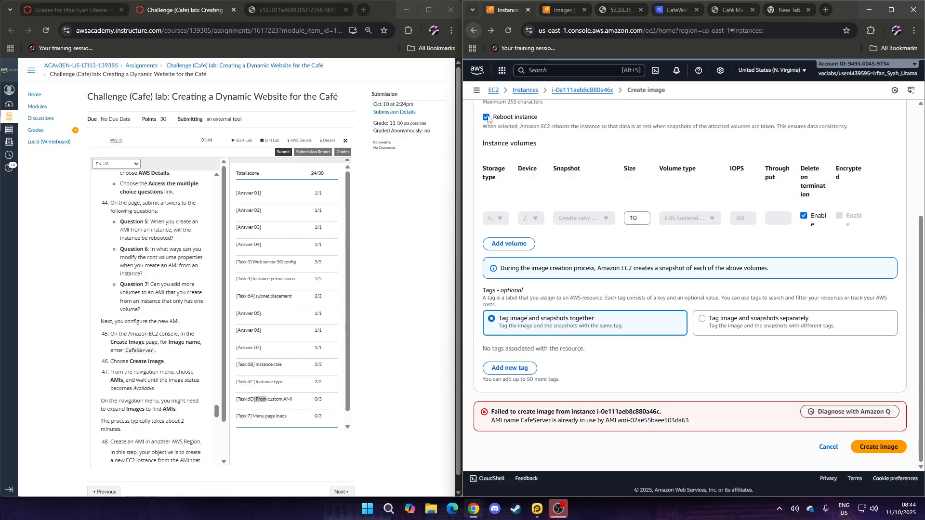
Step: Examine the owner, visibility, status and creation date of the existing CafeServer AMI in the N. Virginia image list
left_click(483, 296)
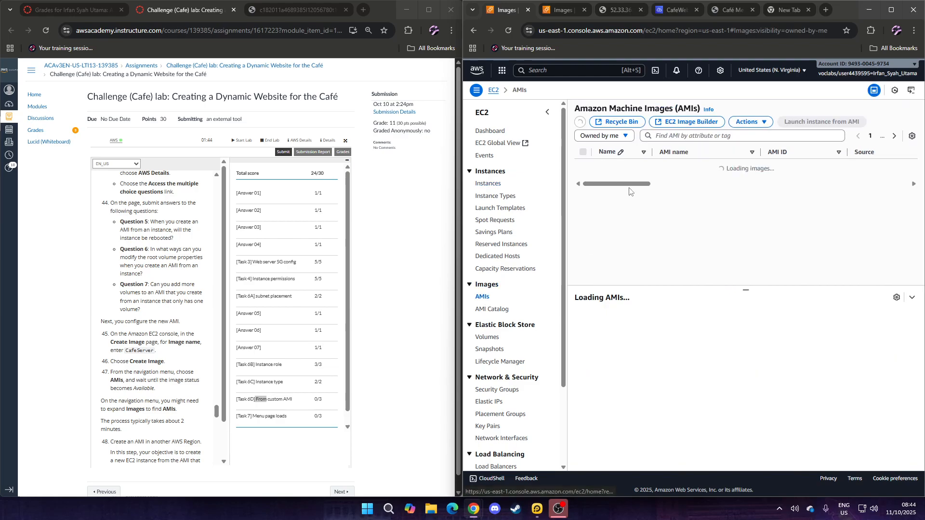
scroll(744, 171, "right", 3)
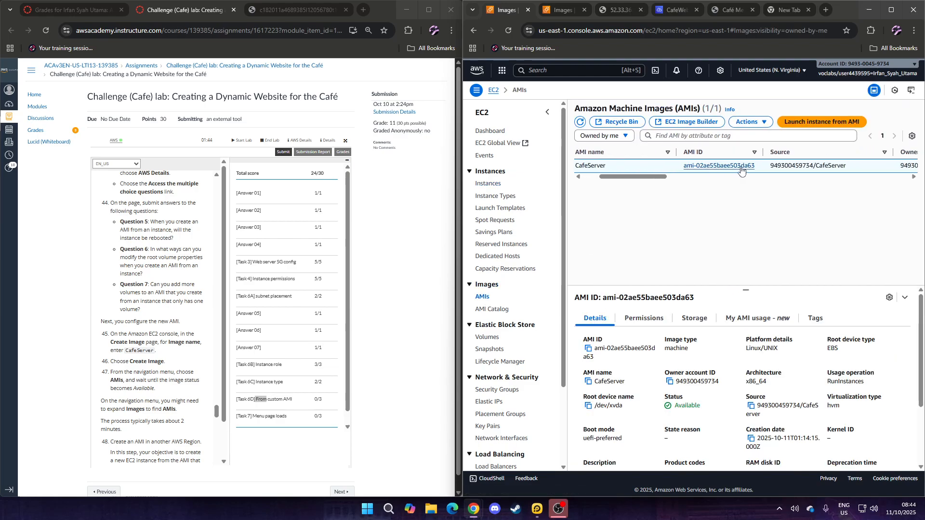
scroll(739, 168, "right", 5)
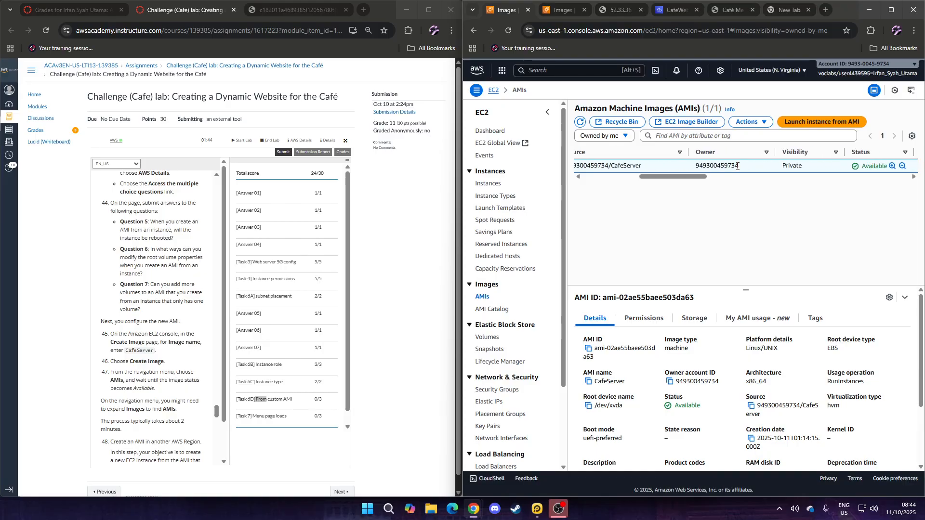
scroll(737, 166, "right", 4)
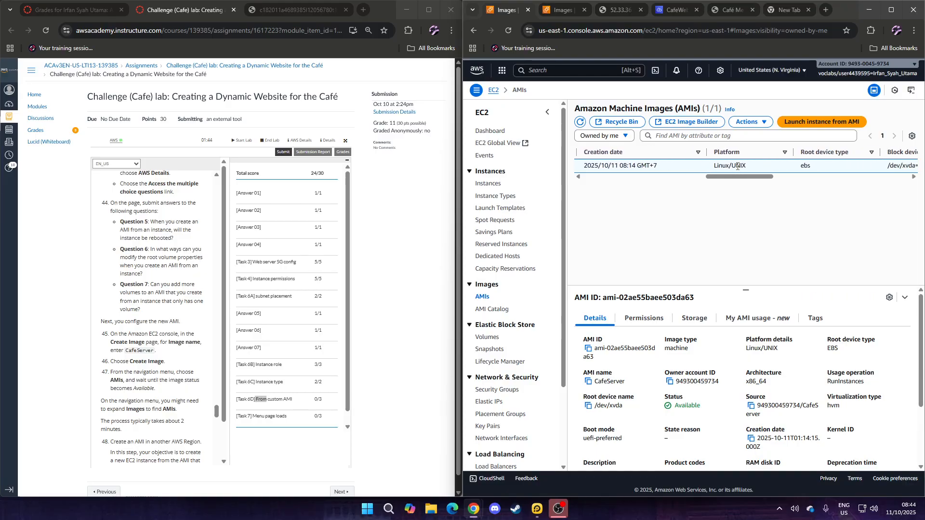
scroll(737, 169, "left", 3)
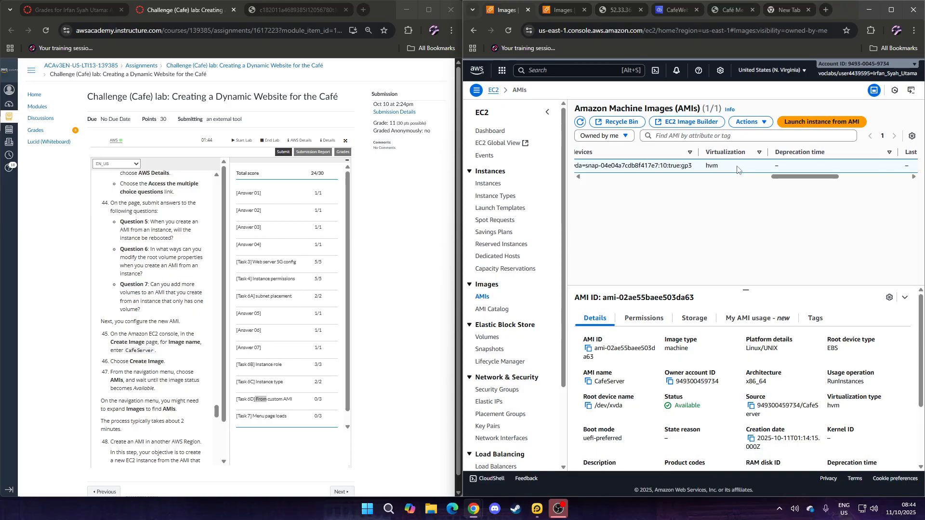
scroll(737, 168, "left", 5)
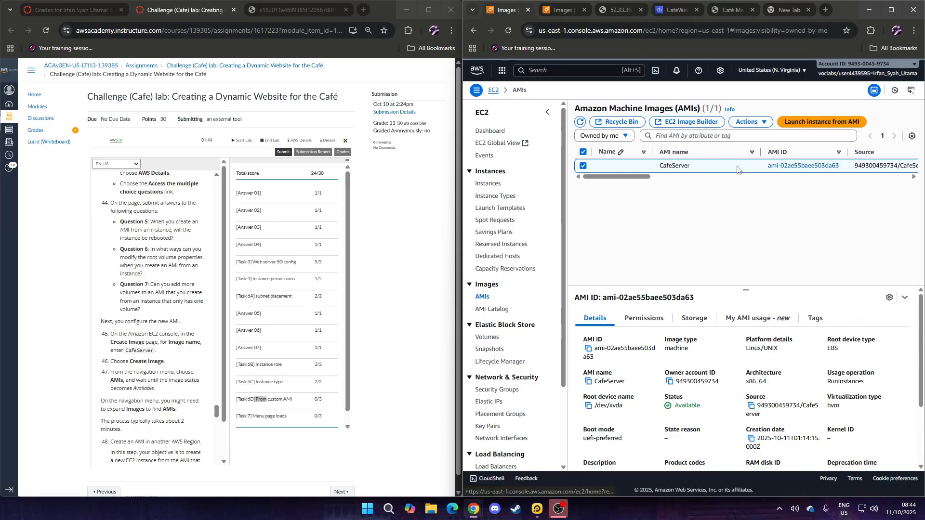
left_click(760, 119)
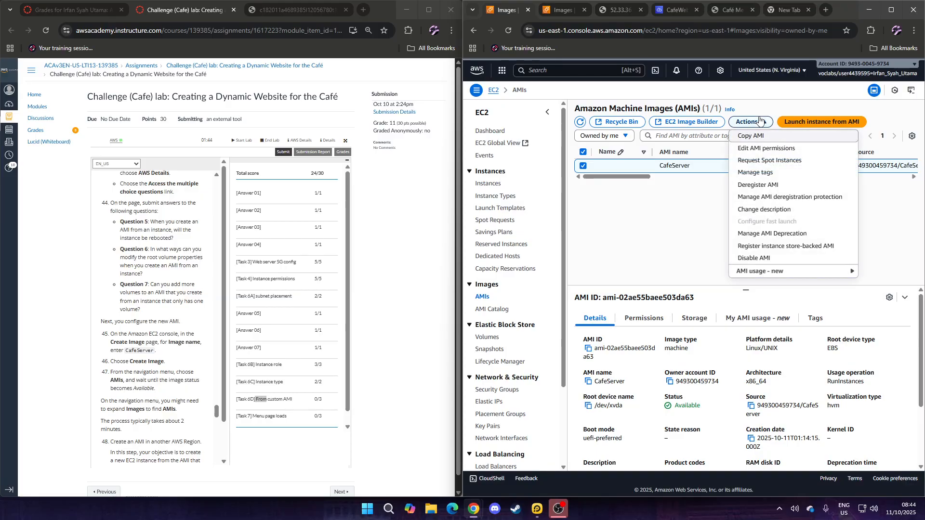
left_click(761, 136)
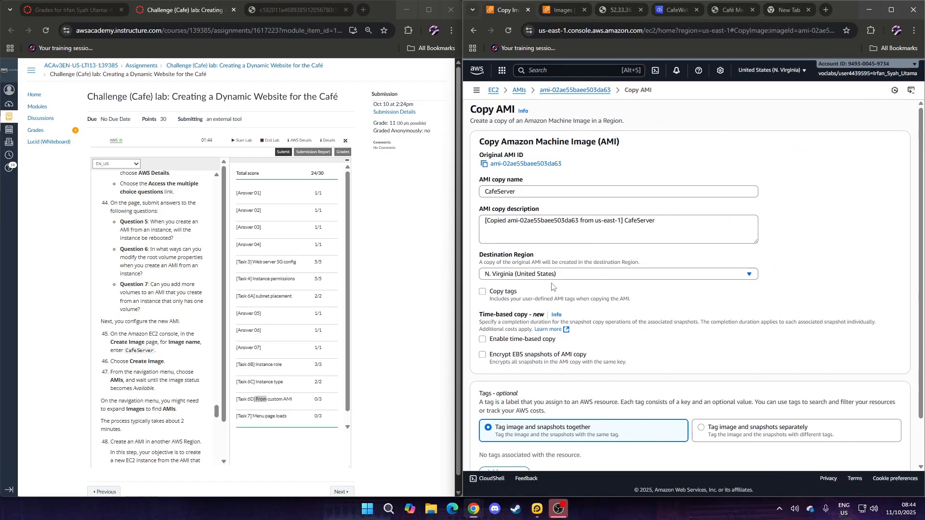
left_click(557, 275)
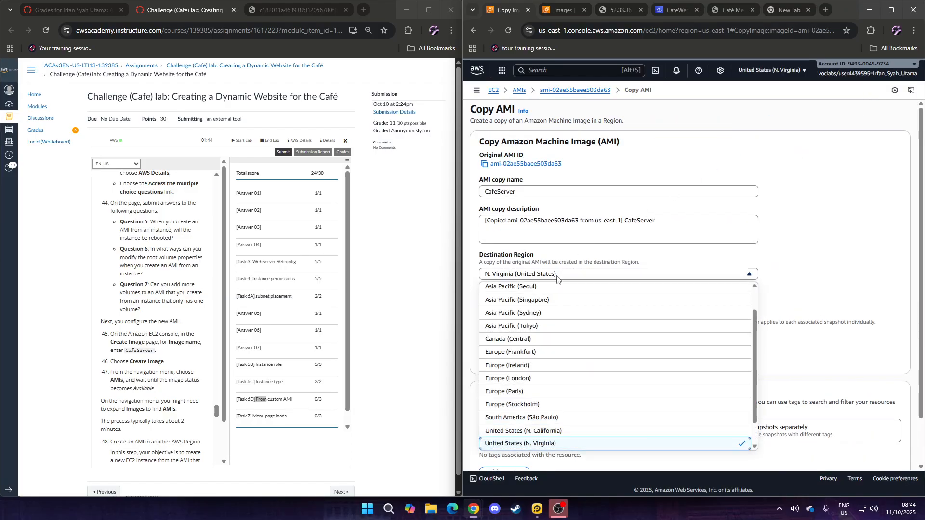
left_click(562, 443)
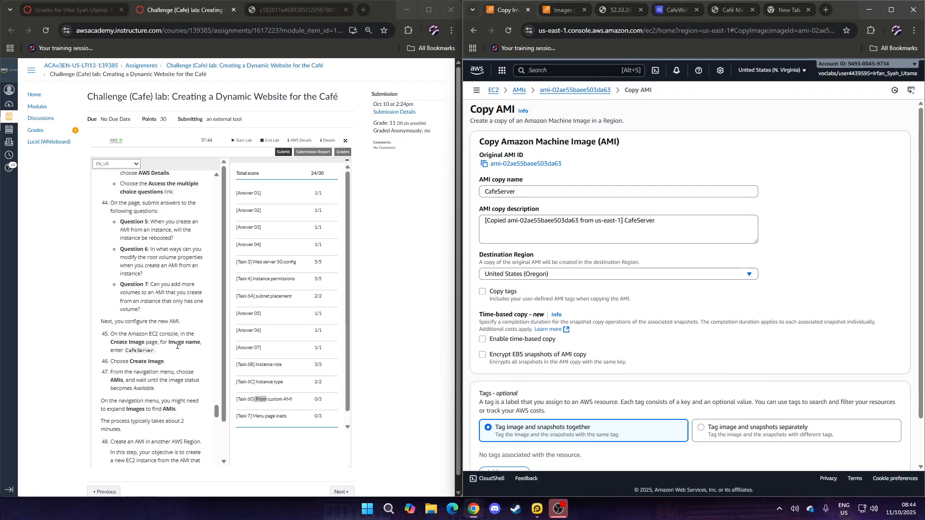
scroll(173, 335, "down", 2)
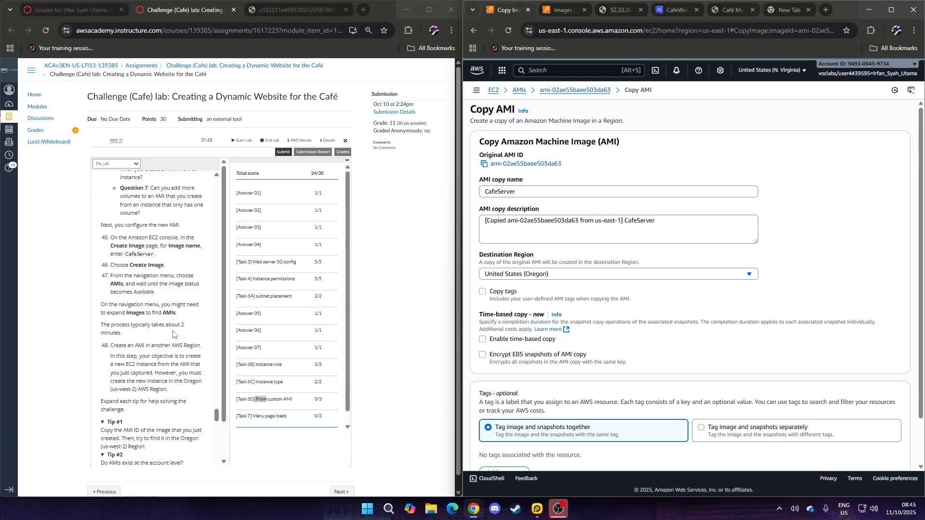
left_click(474, 31)
left_click(473, 30)
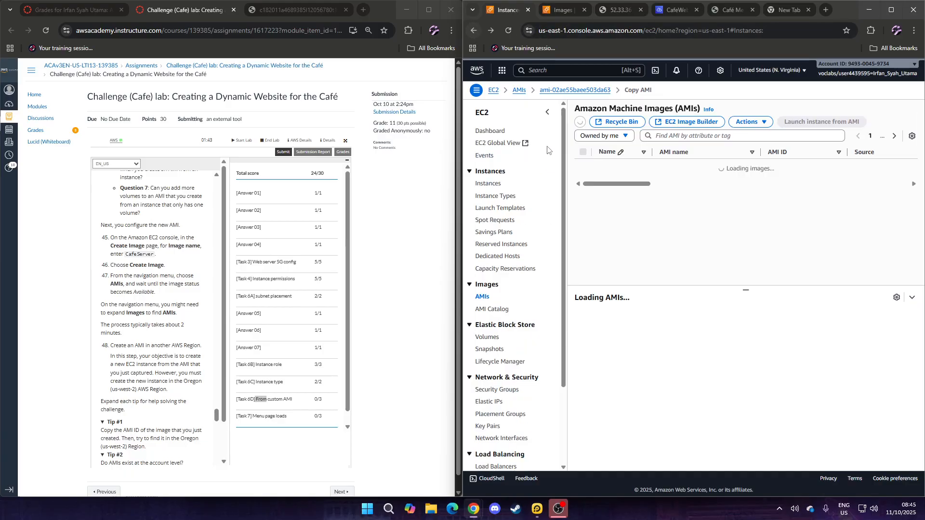
scroll(634, 129, "down", 2)
scroll(675, 162, "up", 2)
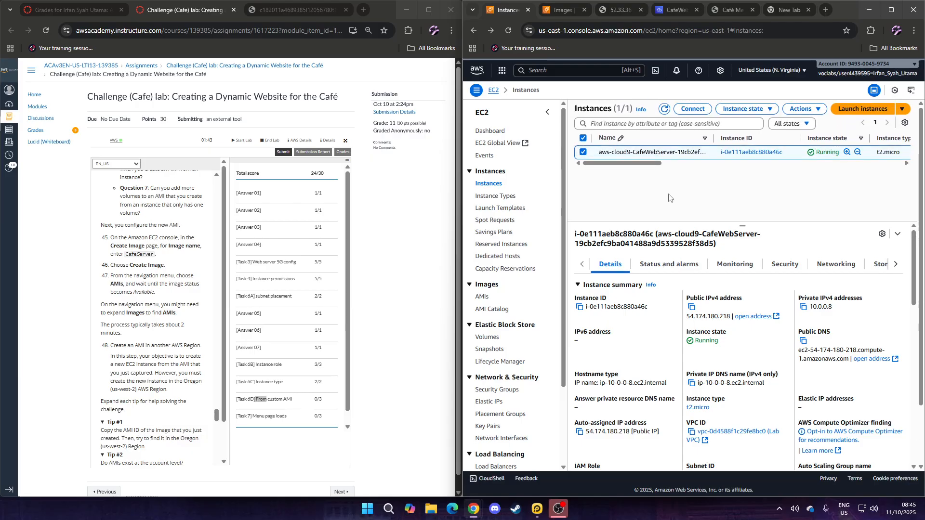
Step: Copy the CafeServer AMI from N. Virginia to the United States (Oregon) Region, keeping the copy name CafeServer
left_click(481, 298)
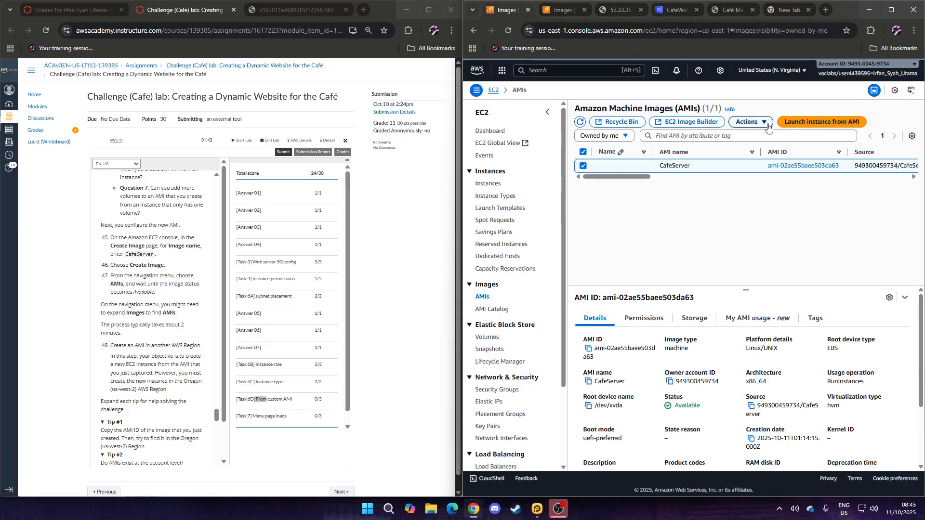
left_click(751, 122)
left_click(754, 136)
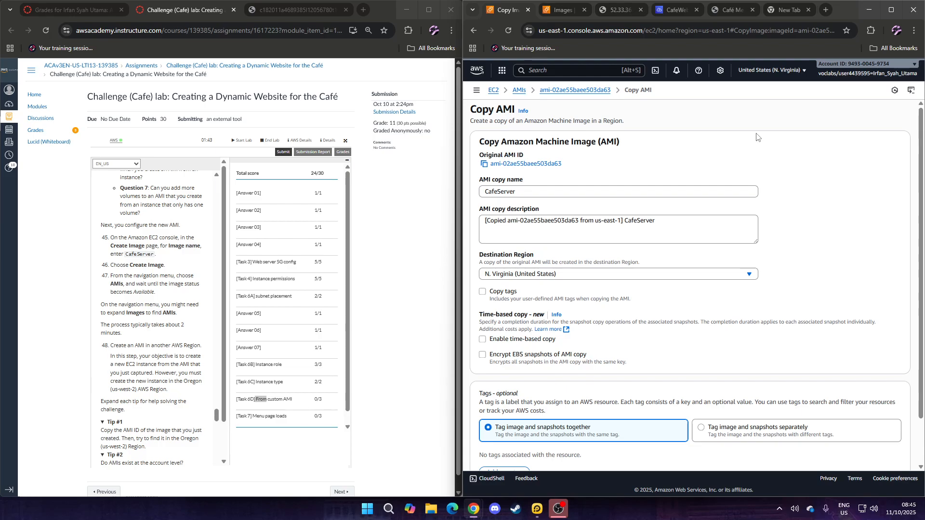
left_click(588, 275)
left_click(578, 285)
left_click(578, 277)
scroll(593, 434, "down", 3)
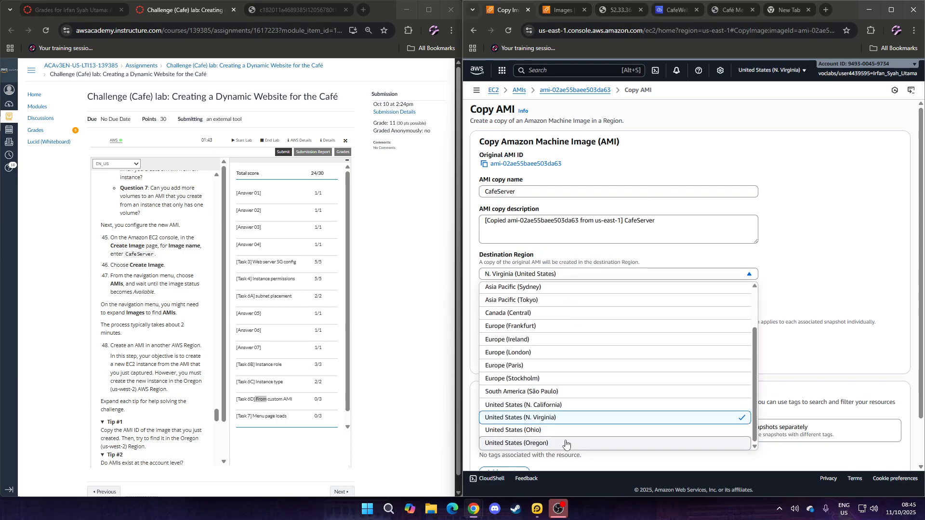
left_click(619, 460)
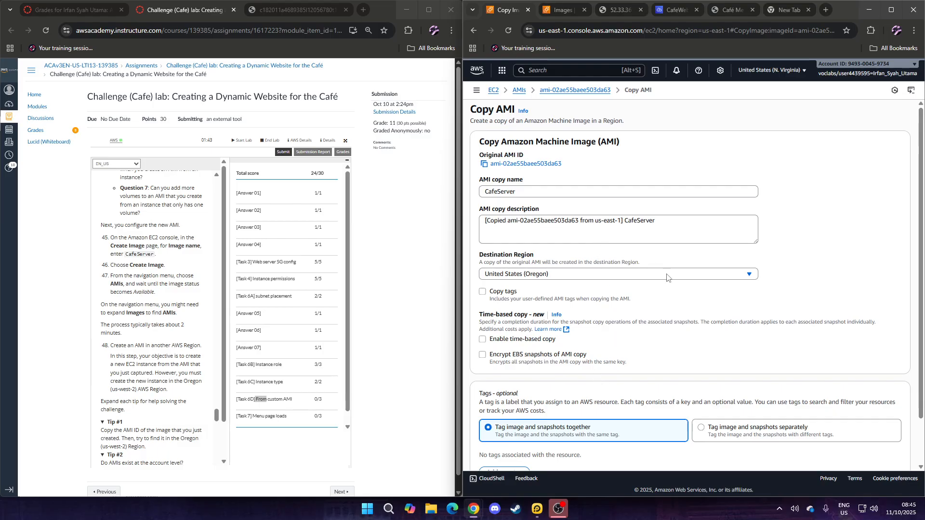
scroll(699, 313, "down", 2)
left_click(886, 455)
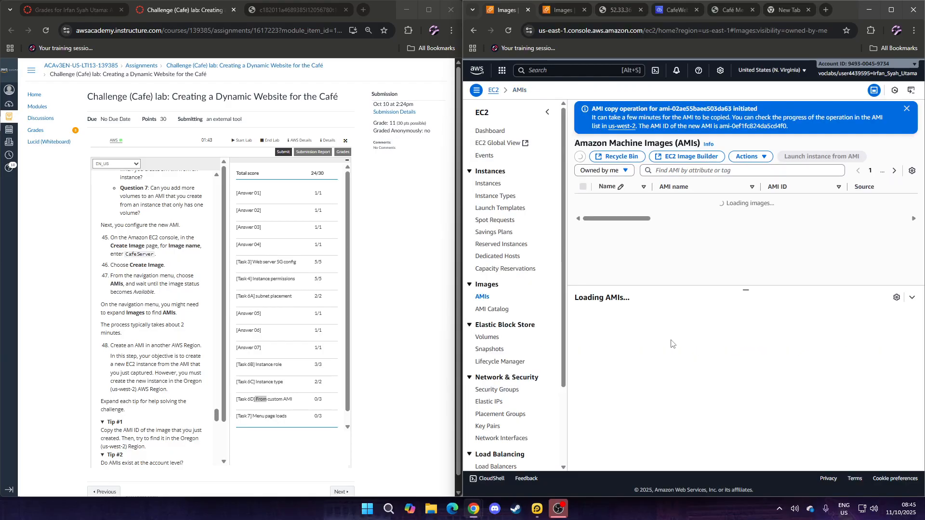
Step: Open the new AMI copy in the us-west-2 image list, and close the tab filtered to the earlier copy
left_click(621, 126)
left_click(591, 14)
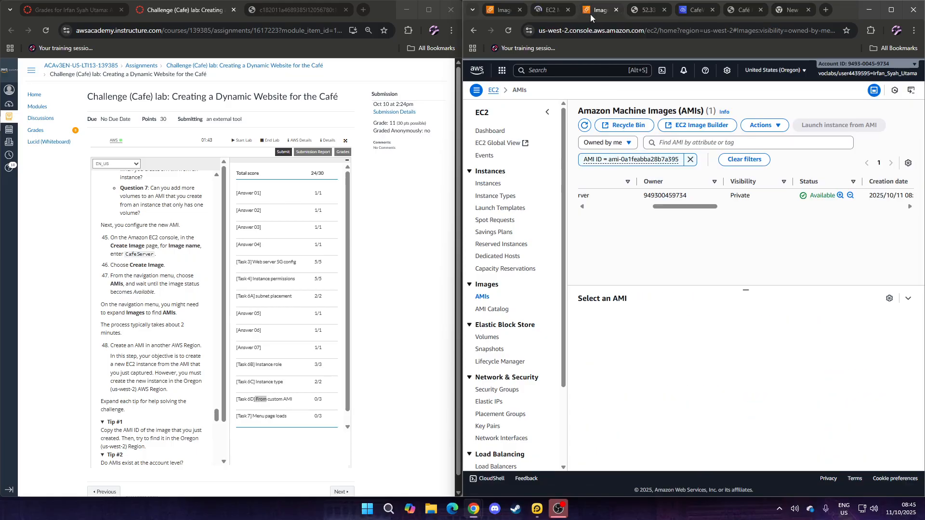
left_click(568, 10)
left_click(592, 10)
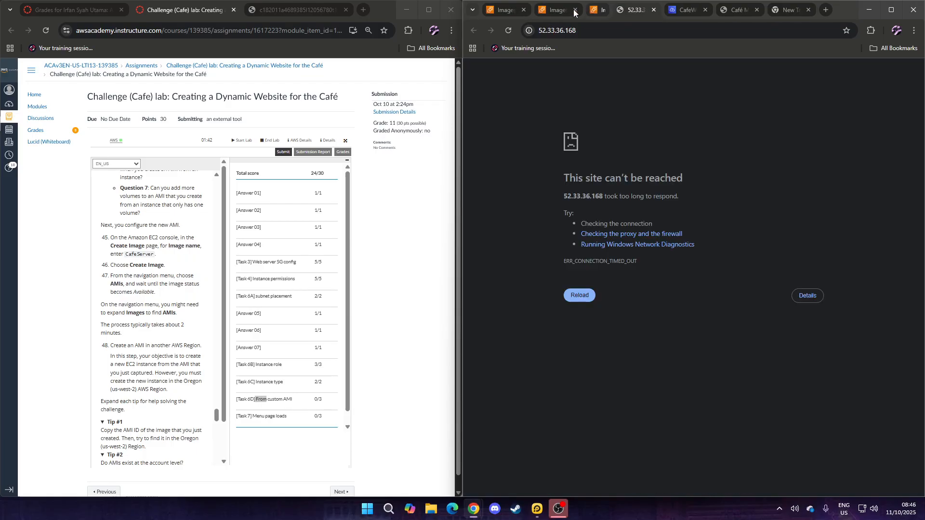
left_click(555, 10)
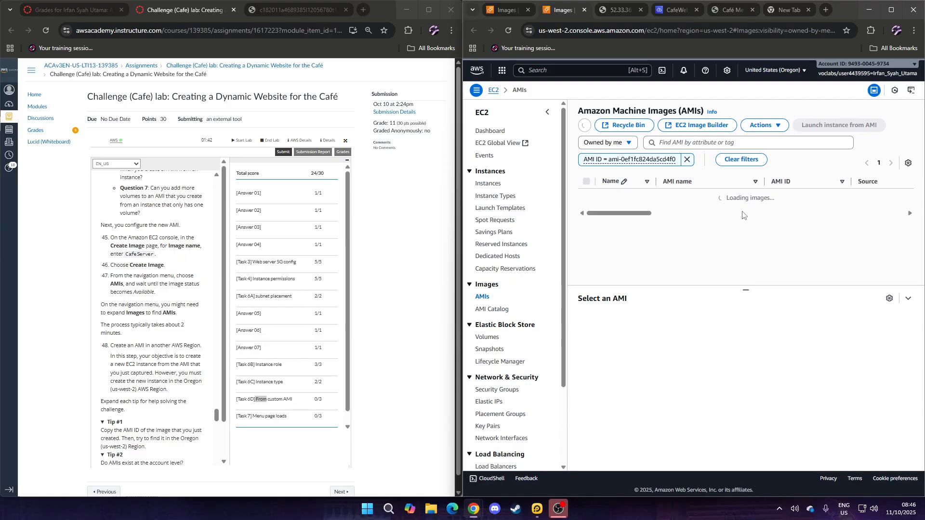
left_click_drag(630, 206, 608, 207)
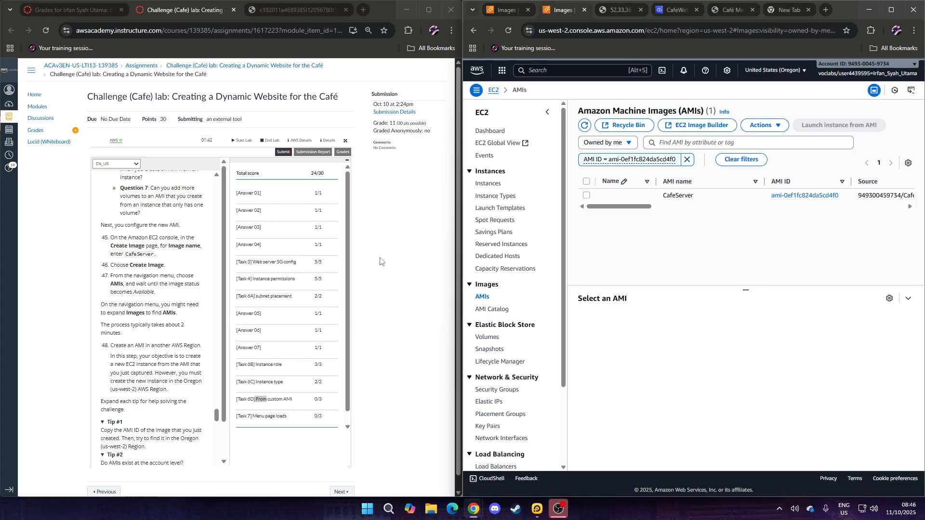
Step: Open the ProdCafeServer instance in the Oregon instance list, look through its image and template options, and return to the list
left_click(498, 187)
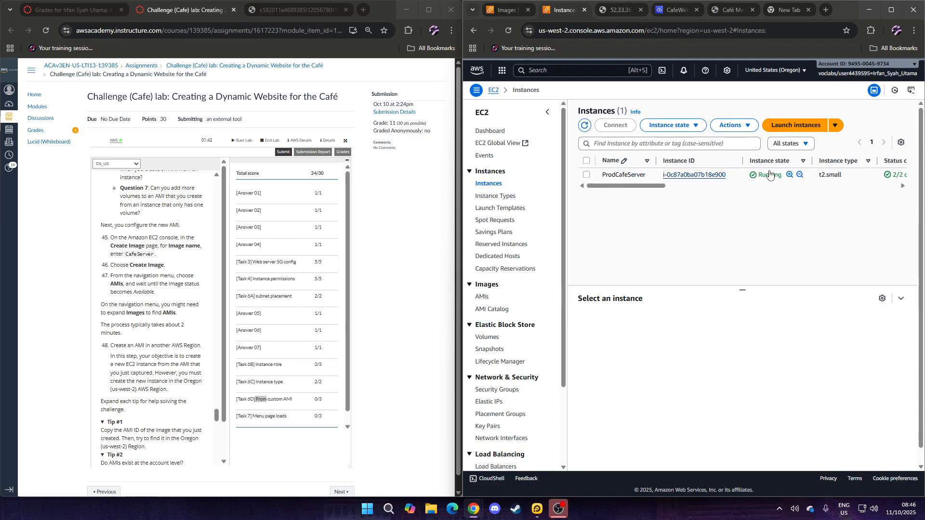
left_click(682, 178)
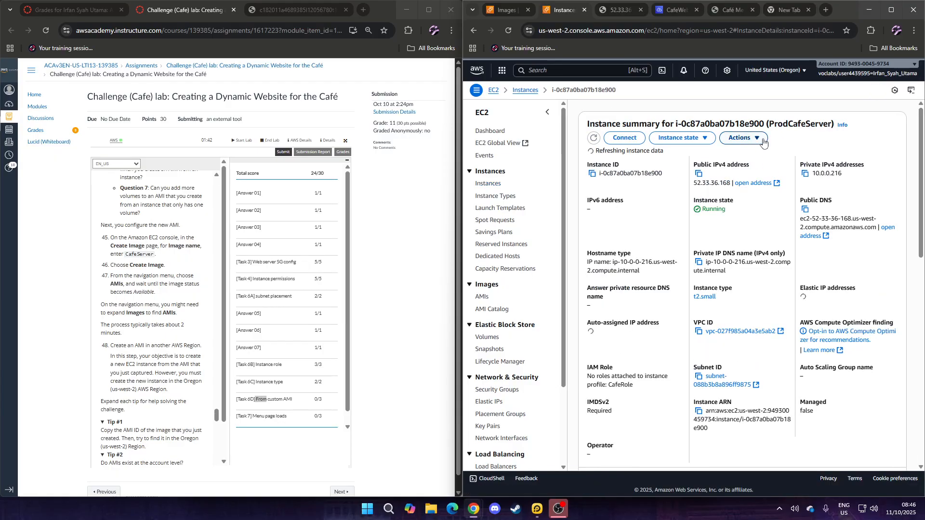
left_click(763, 140)
mouse_move(803, 170)
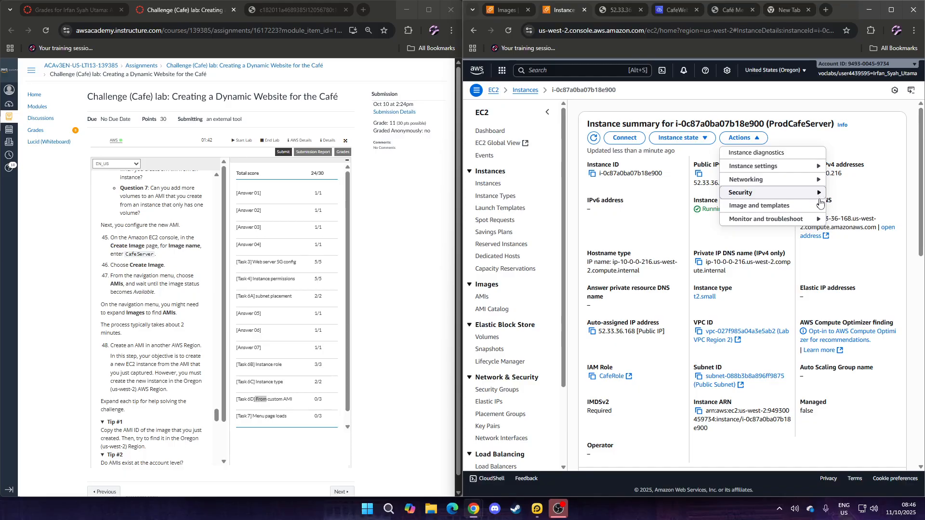
mouse_move(818, 202)
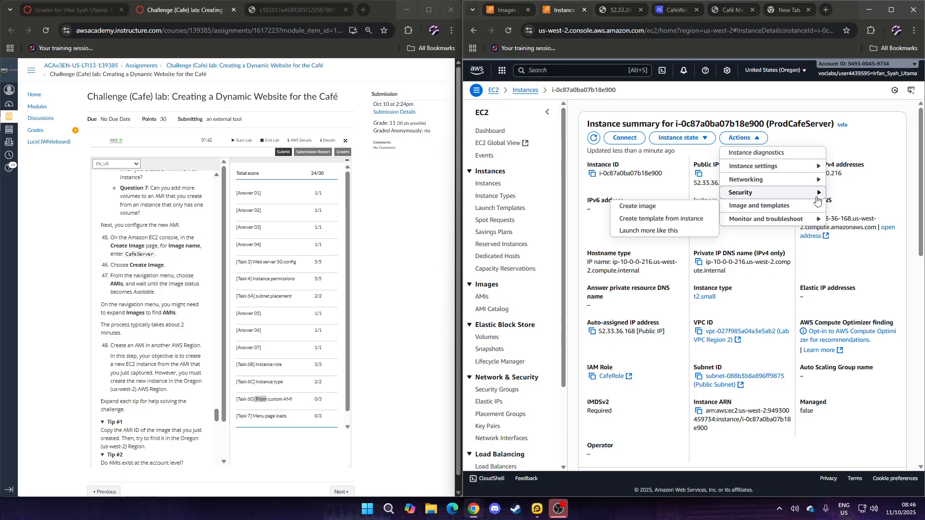
mouse_move(791, 225)
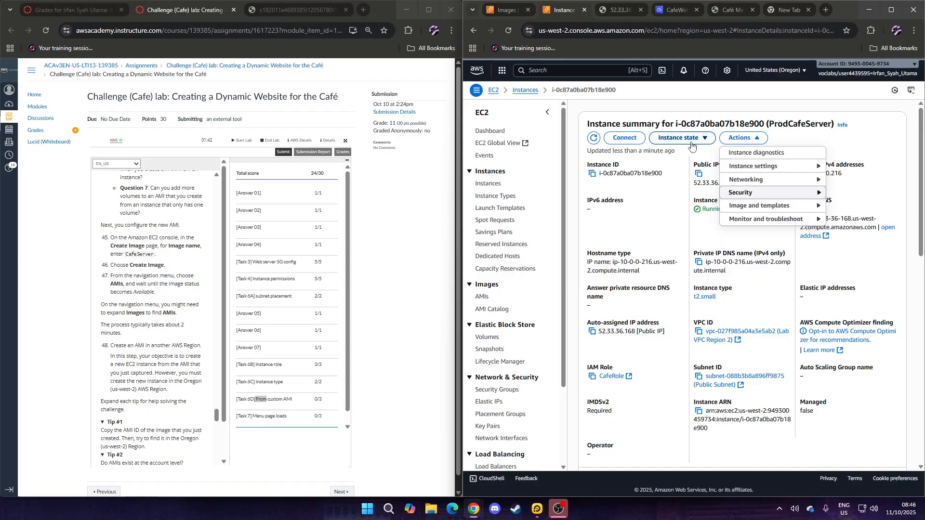
left_click(473, 30)
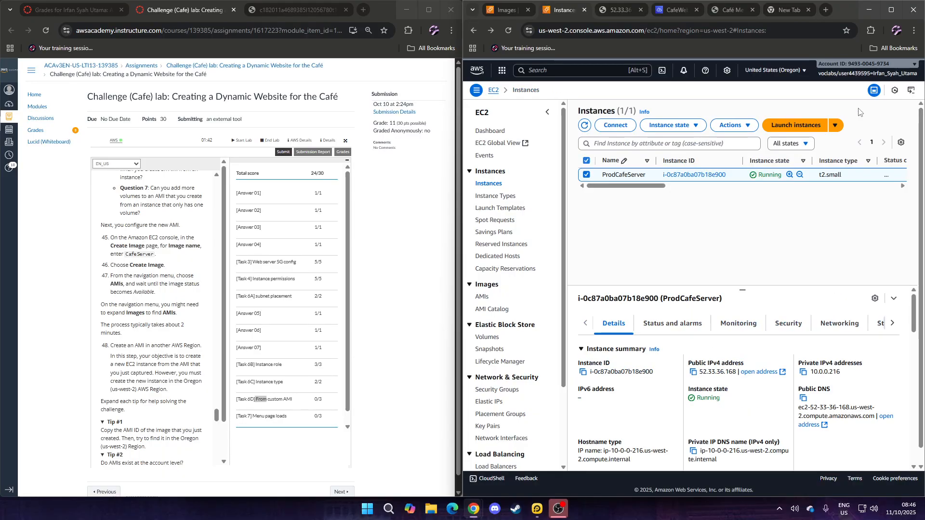
Step: Start launching a new Oregon instance and name it ProdCafeServer, copying the name from the lab instructions
left_click(801, 124)
double_click(801, 125)
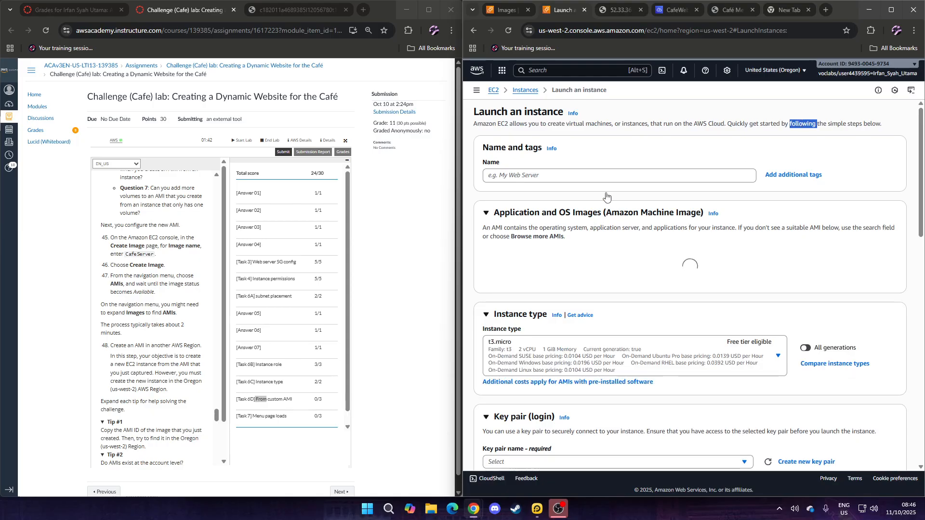
scroll(142, 326, "down", 8)
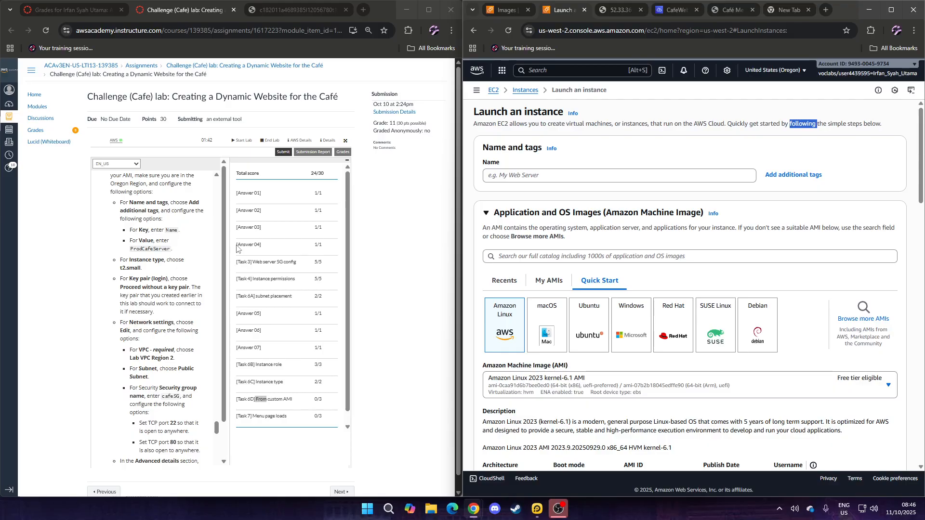
left_click_drag(131, 248, 171, 252)
right_click(157, 248)
left_click(179, 256)
left_click(587, 179)
key("ctrl+v")
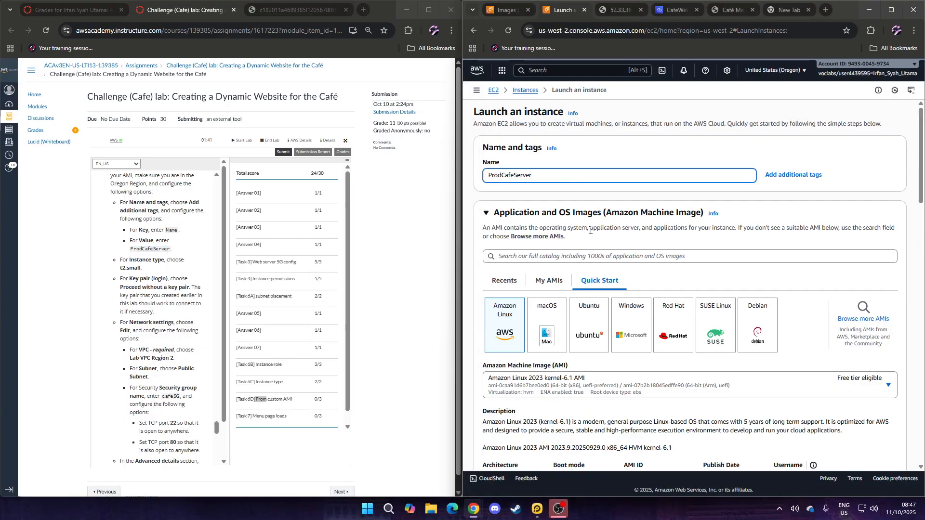
Step: Choose the newly copied CafeServer AMI, ami-0ef1fc824da5cd4f0, from the owned images as the instance's base image
left_click(594, 245)
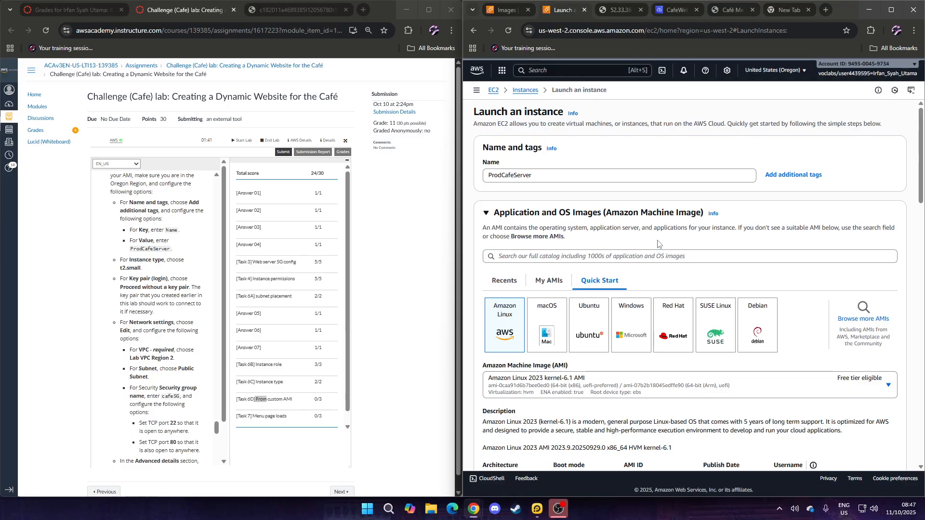
left_click(550, 282)
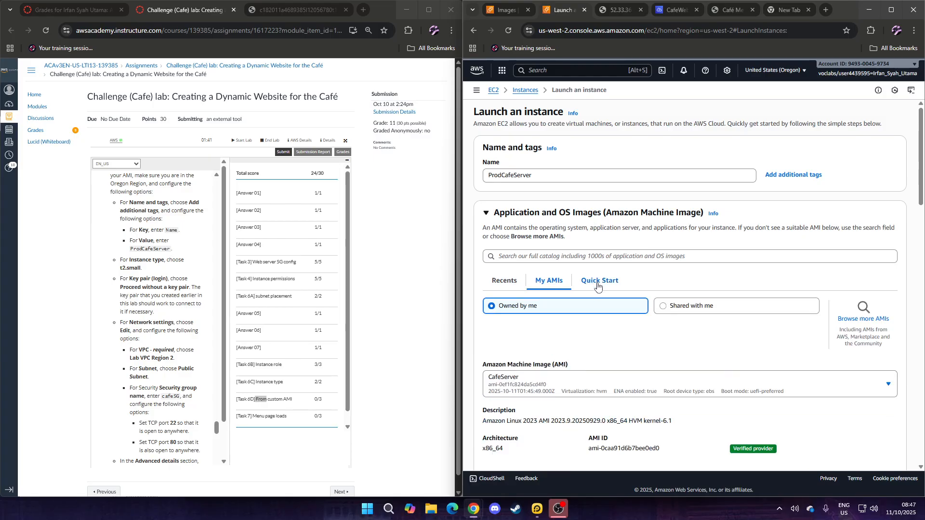
left_click(606, 390)
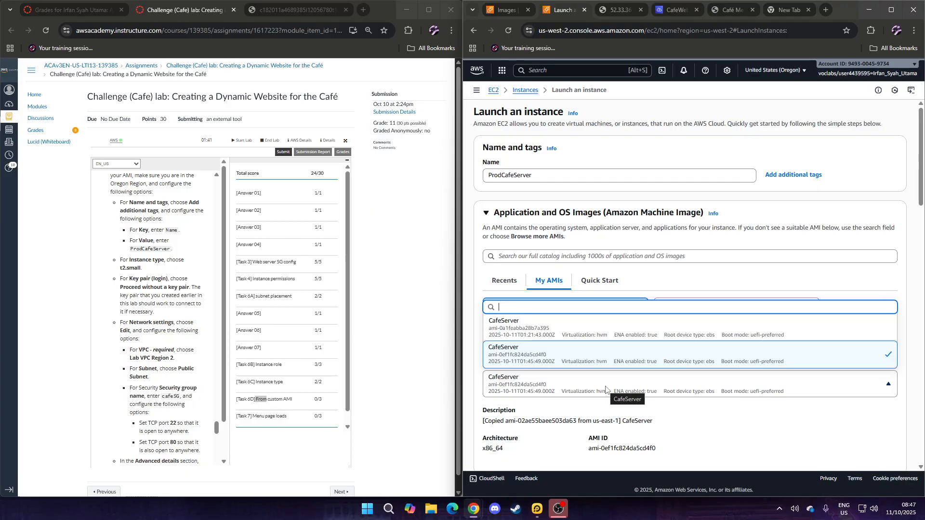
left_click(733, 287)
Step: Set the instance type to t2.small and choose to proceed without a key pair
scroll(674, 303, "down", 4)
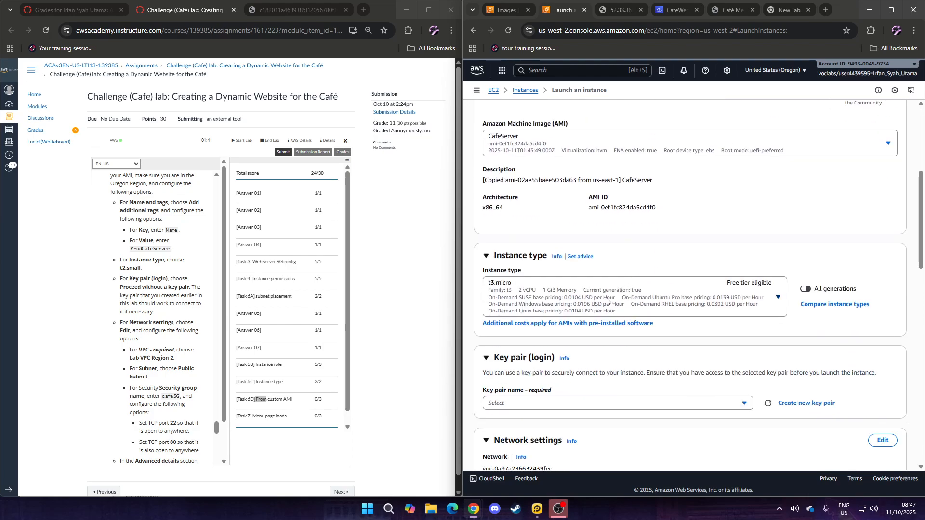
left_click(607, 301)
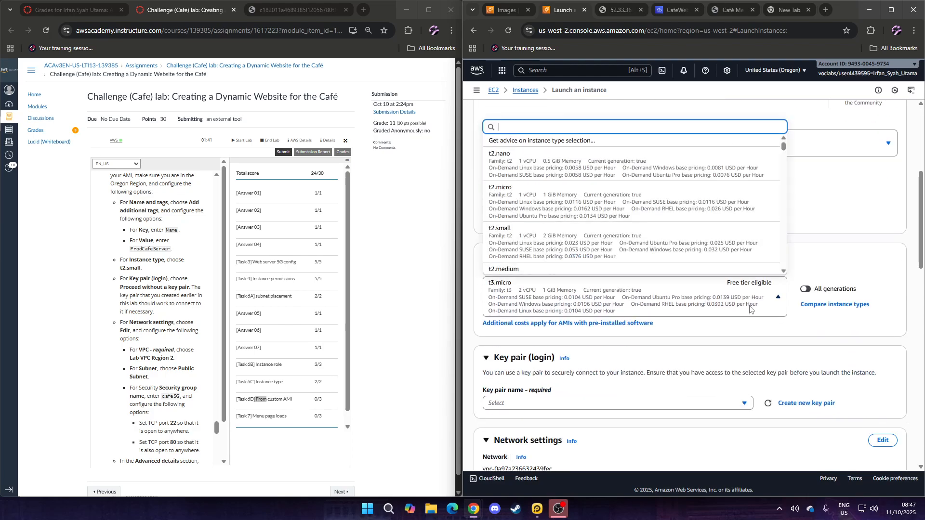
left_click(597, 240)
scroll(630, 243, "down", 3)
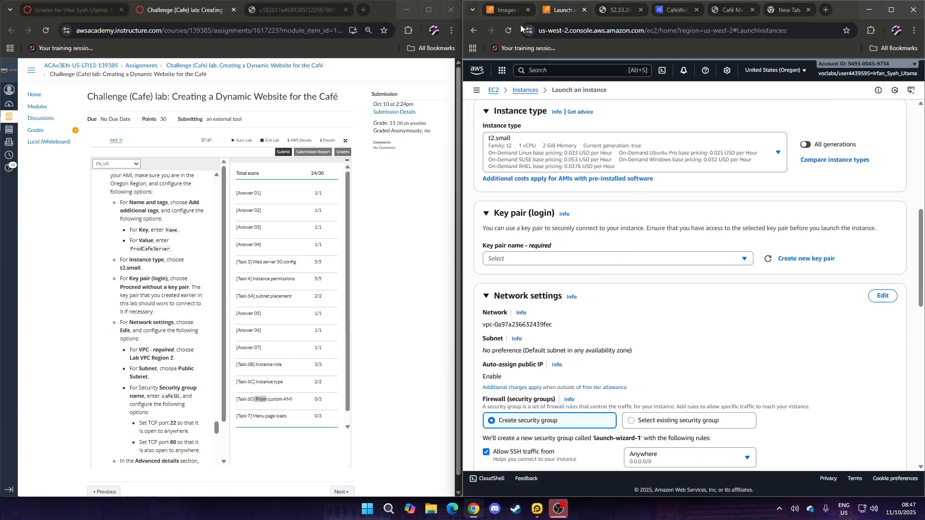
left_click(615, 260)
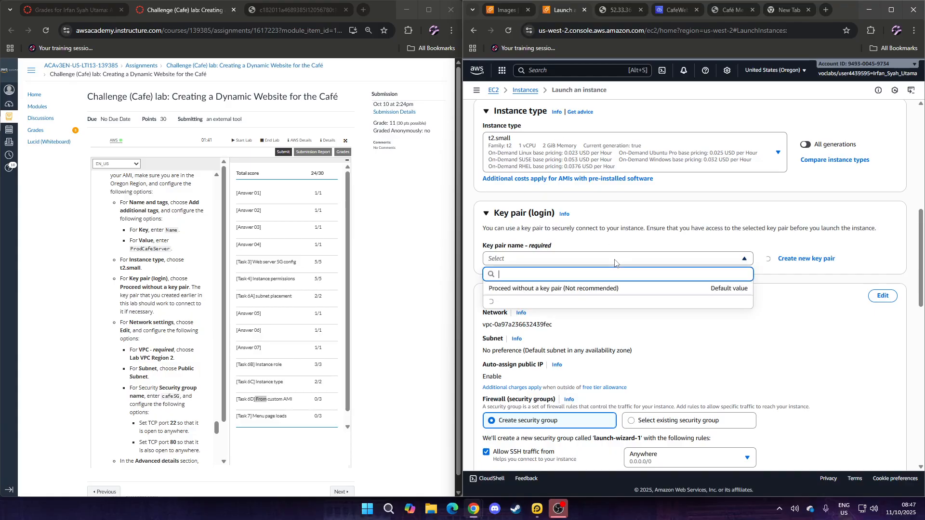
left_click(604, 289)
Step: Edit the network settings to place the instance in the Lab VPC Region 2 VPC and its Public Subnet
left_click(882, 296)
left_click(671, 340)
left_click(590, 392)
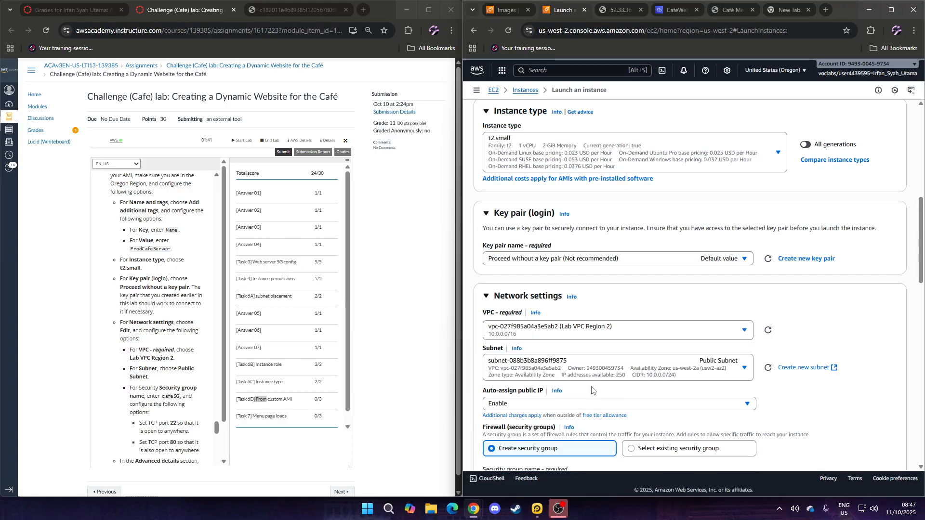
Step: Name the new security group cafeSG, copying the name from the lab instructions
scroll(626, 378, "down", 4)
left_click(528, 291)
key("ctrl+a")
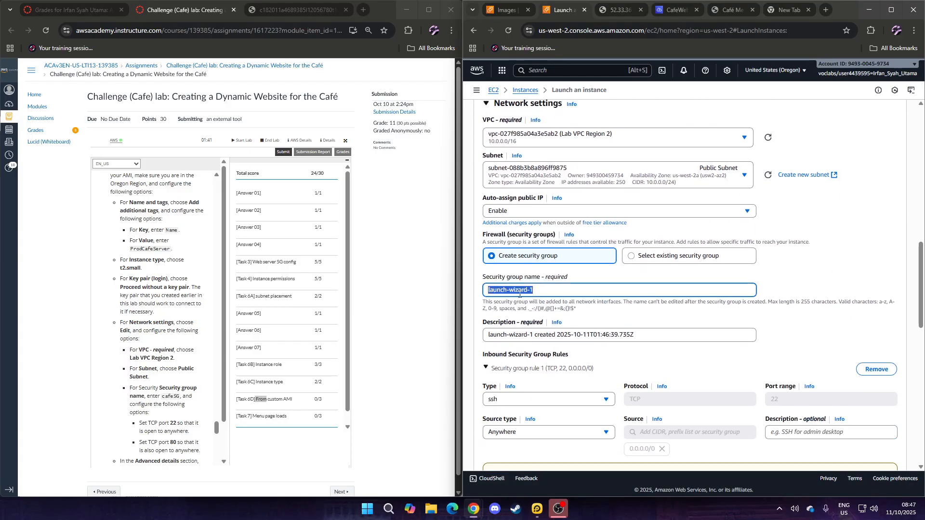
type("cafe")
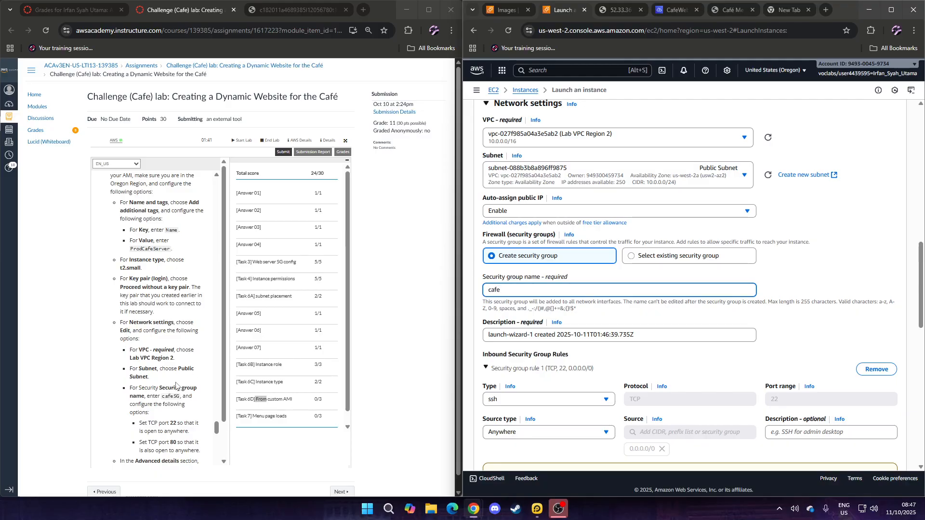
triple_click(171, 396)
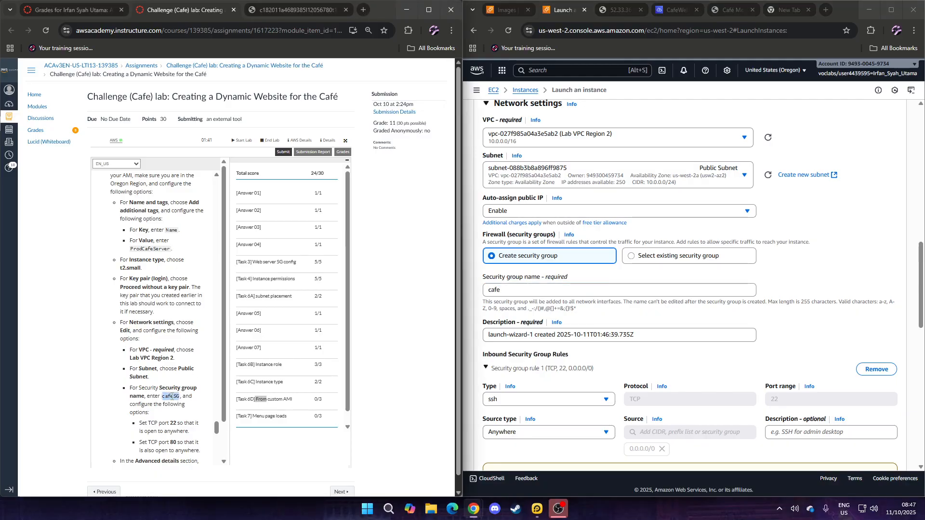
left_click(191, 381)
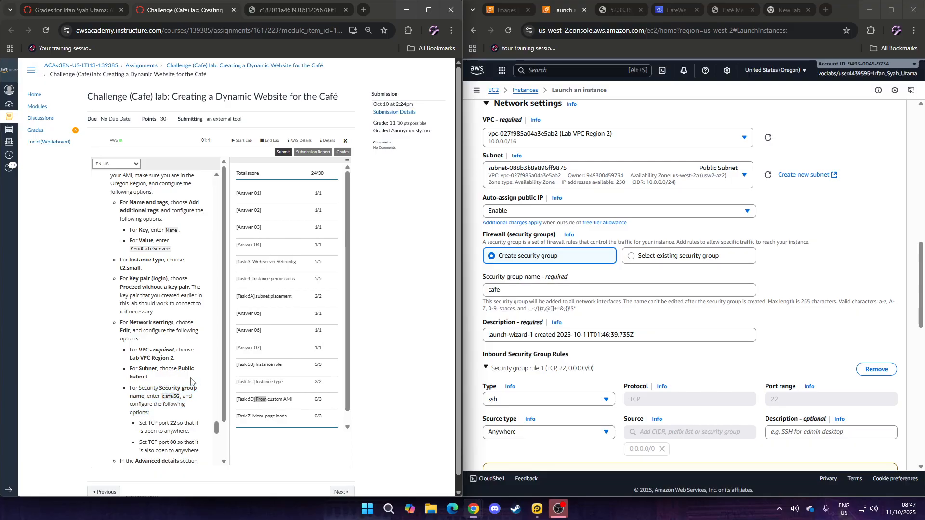
triple_click(174, 396)
double_click(174, 396)
right_click(172, 396)
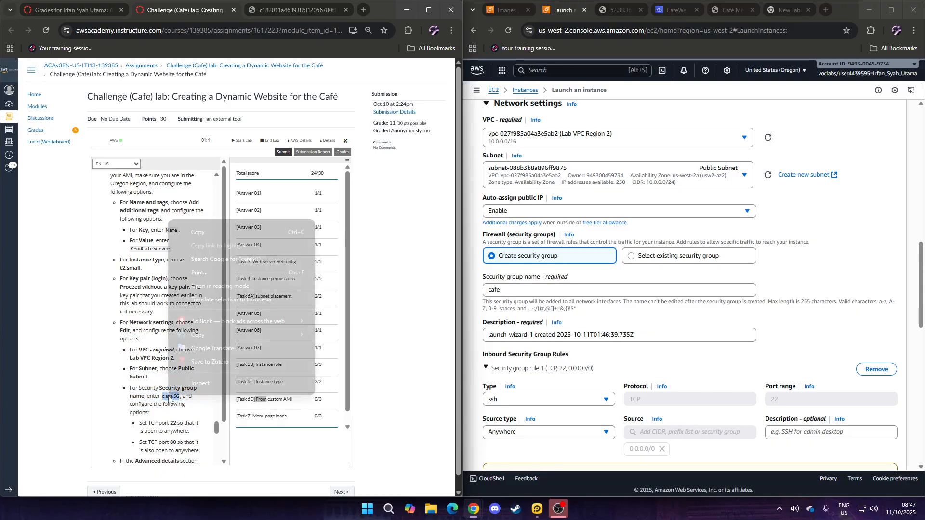
left_click(203, 230)
triple_click(557, 292)
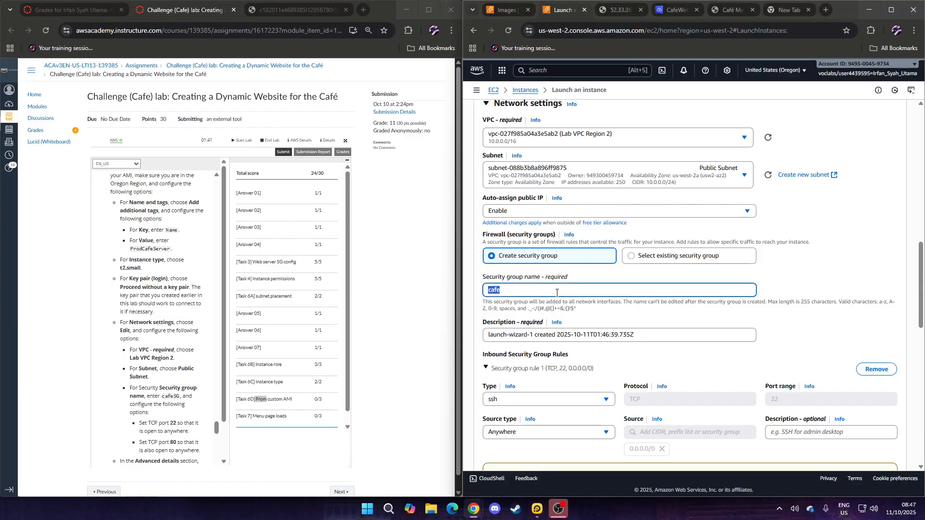
key("ctrl+v")
Step: Add a second inbound security group rule allowing HTTP traffic from anywhere
scroll(573, 331, "down", 2)
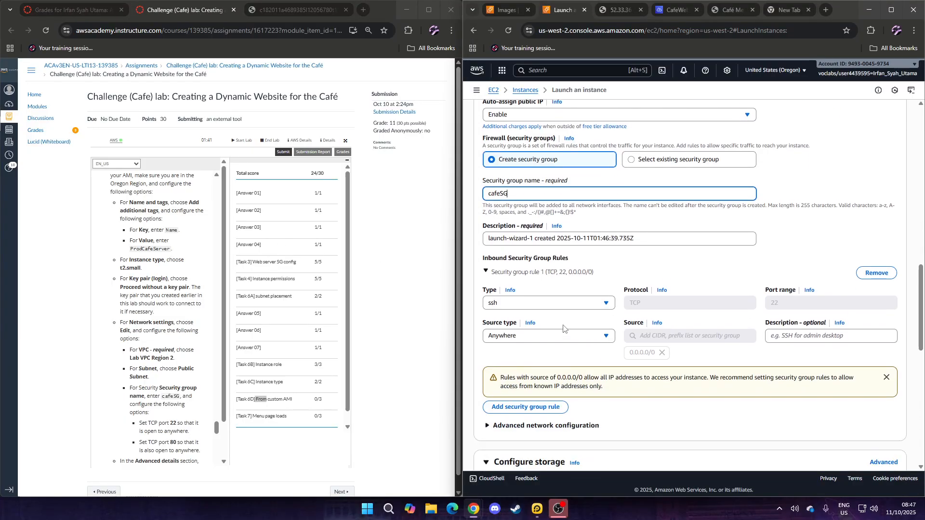
left_click(511, 407)
scroll(572, 318, "down", 2)
left_click(572, 309)
scroll(535, 255, "down", 2)
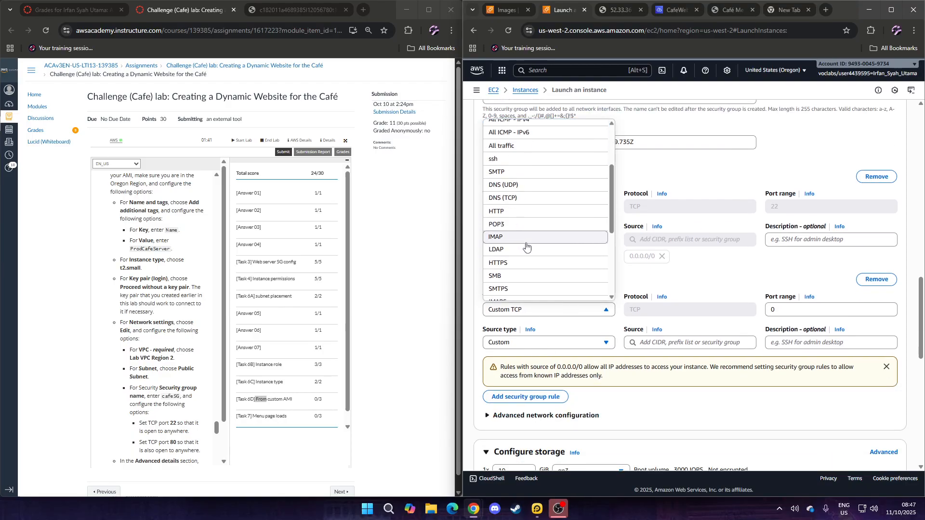
left_click(520, 211)
left_click(553, 345)
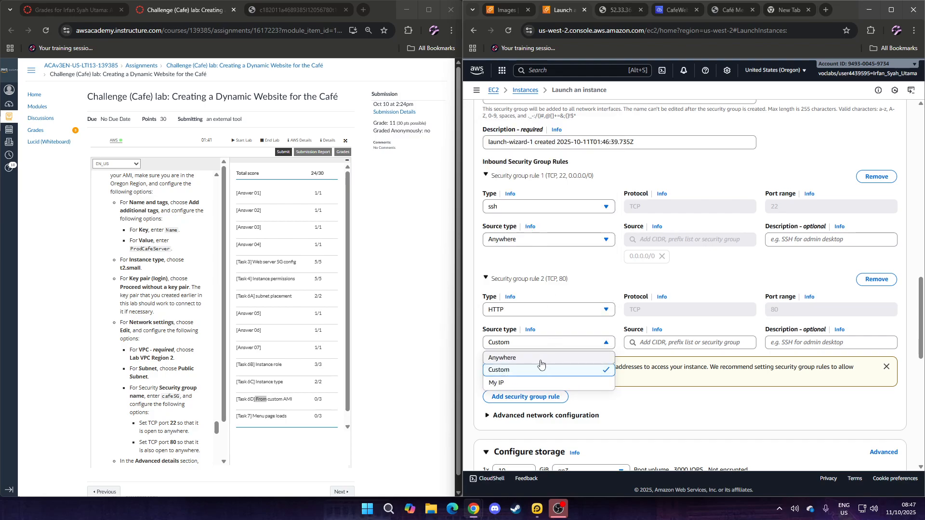
left_click(527, 358)
scroll(649, 288, "up", 3)
Step: Assign the CafeRole IAM instance profile in the launch's advanced details
scroll(649, 286, "down", 10)
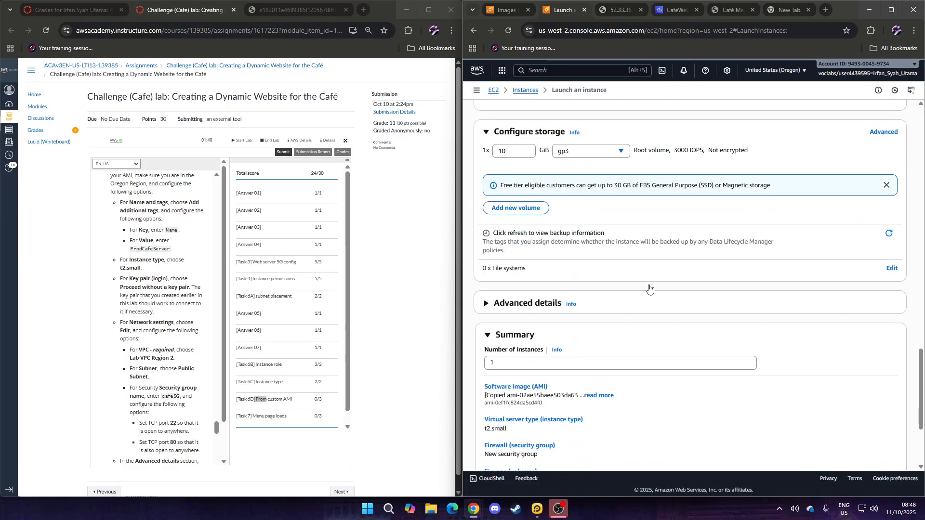
left_click(488, 305)
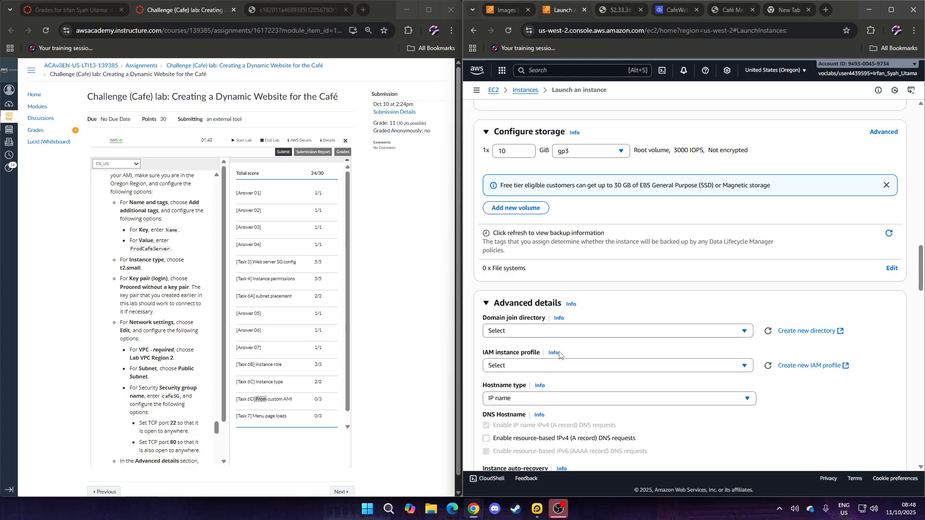
left_click(566, 367)
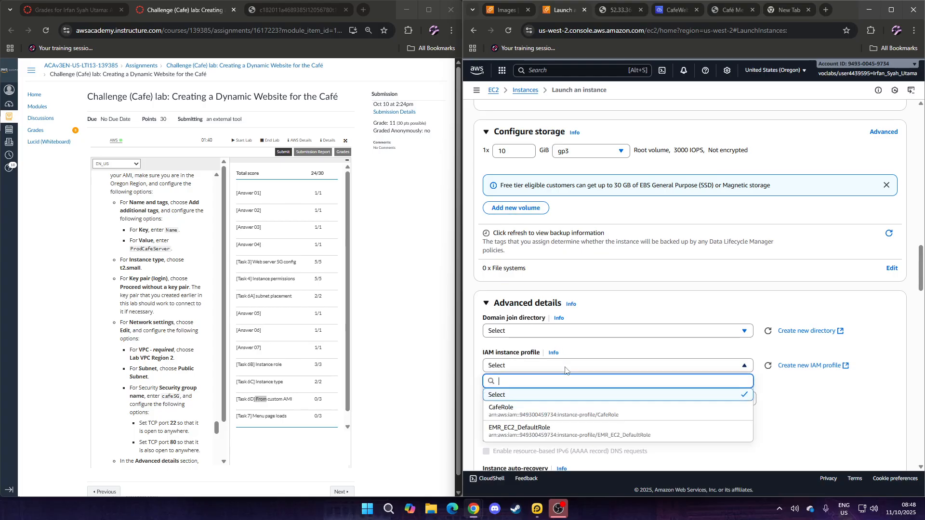
left_click(537, 412)
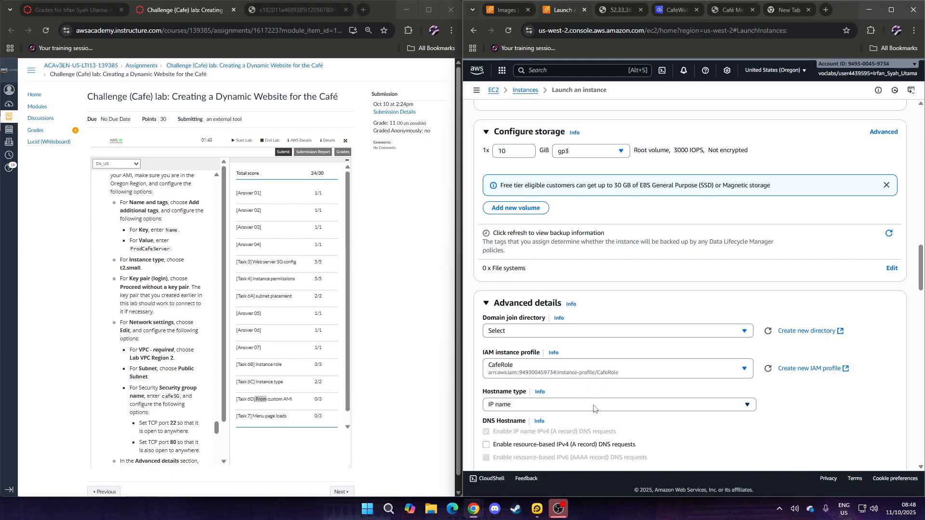
Step: Try to launch the configured ProdCafeServer instance
scroll(771, 424, "down", 10)
scroll(850, 416, "down", 6)
scroll(810, 419, "up", 2)
scroll(858, 419, "down", 2)
left_click(863, 421)
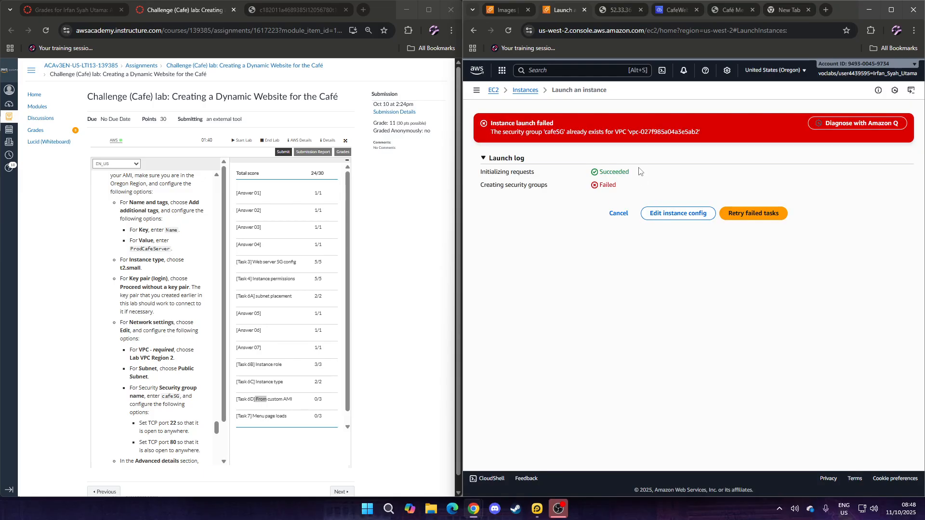
Step: Return to the instance list and examine which AMI the running ProdCafeServer instance was launched from
left_click(472, 35)
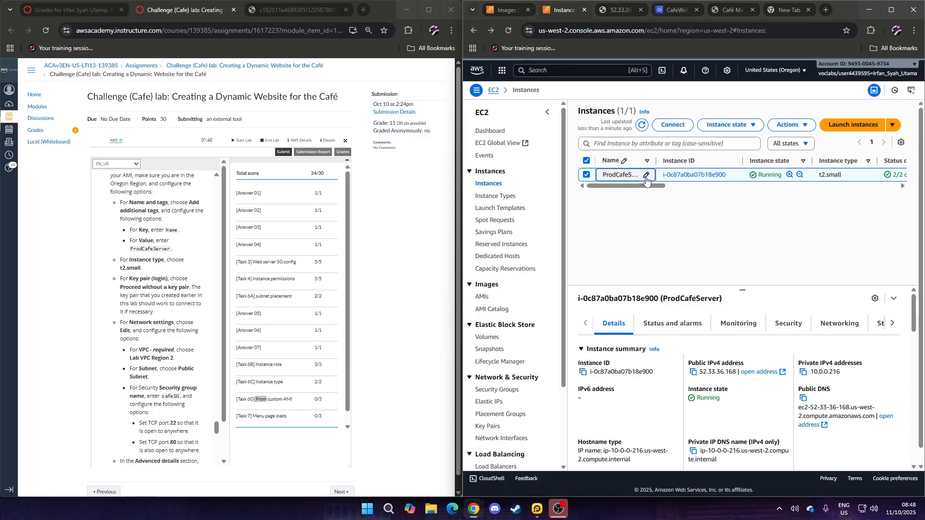
left_click(648, 174)
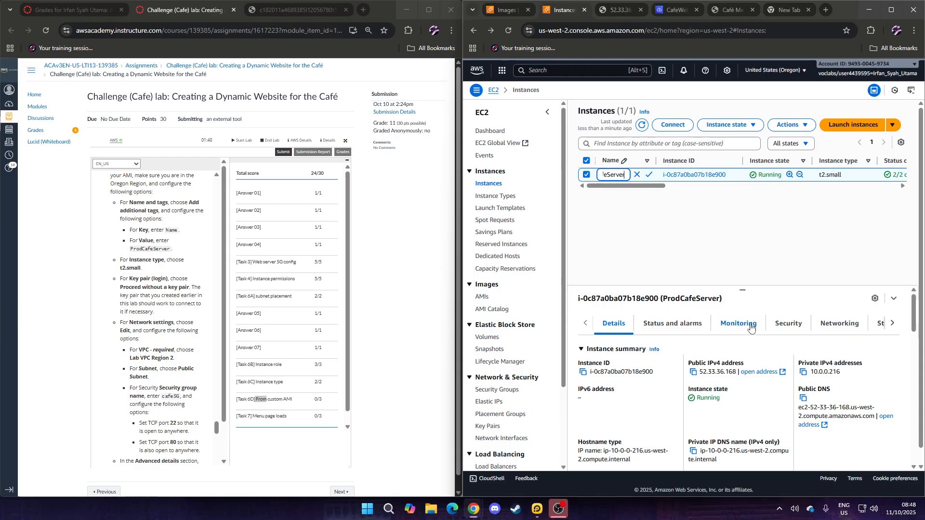
scroll(757, 393, "down", 3)
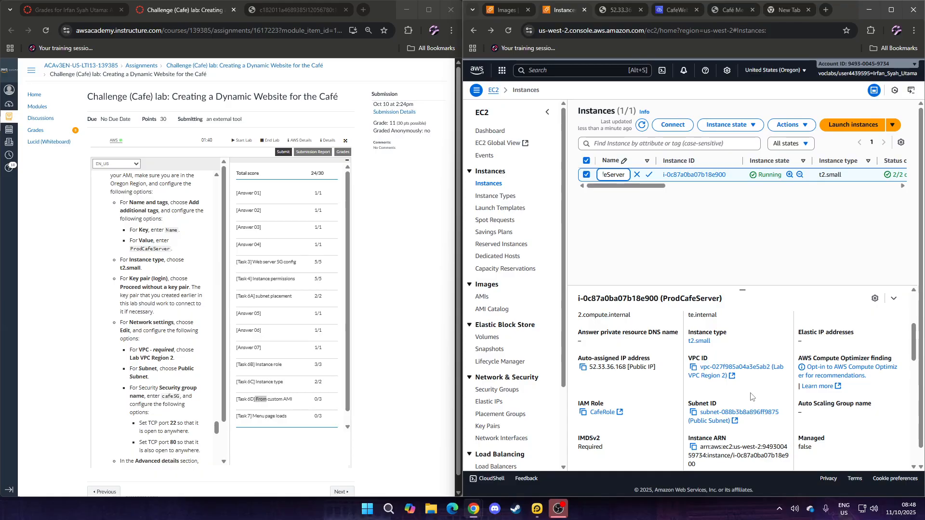
scroll(750, 396, "down", 3)
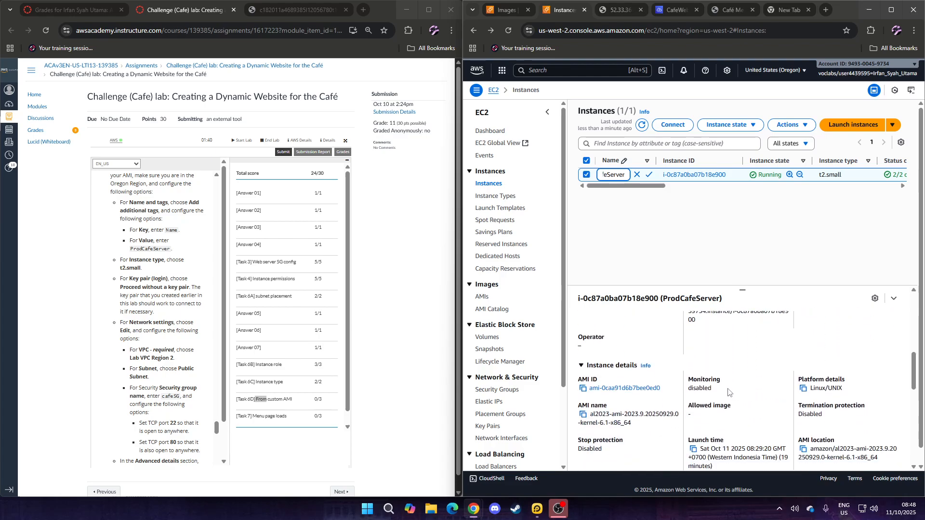
Step: Look through the remaining instance details of the running ProdCafeServer
scroll(646, 379, "down", 5)
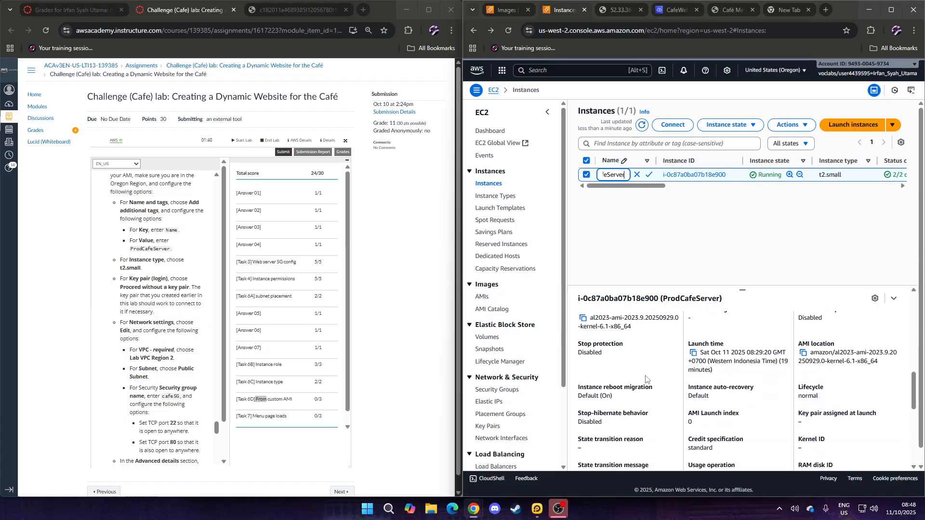
scroll(647, 380, "up", 3)
scroll(647, 380, "down", 6)
scroll(645, 365, "up", 4)
scroll(644, 365, "up", 1)
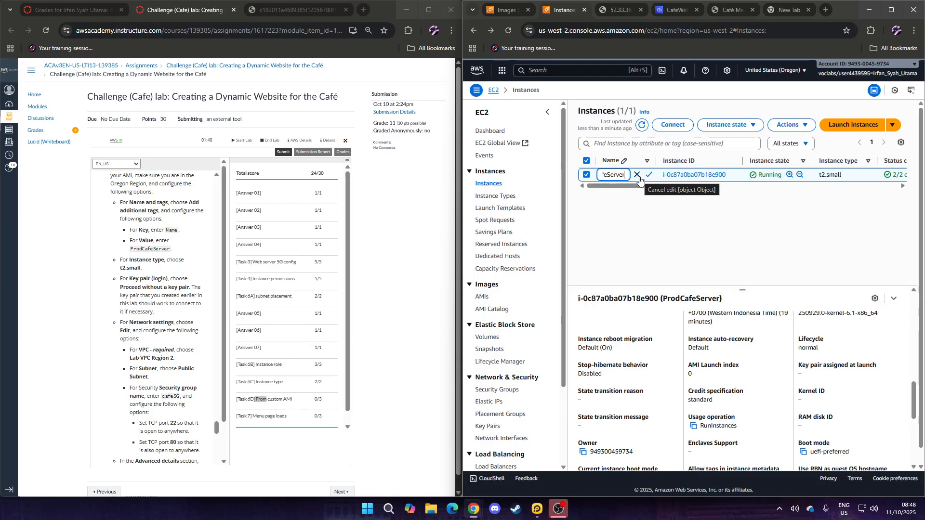
key("BackSpace")
key("BackSpace")
key("BackSpace")
key("BackSpace")
key("BackSpace")
key("BackSpace")
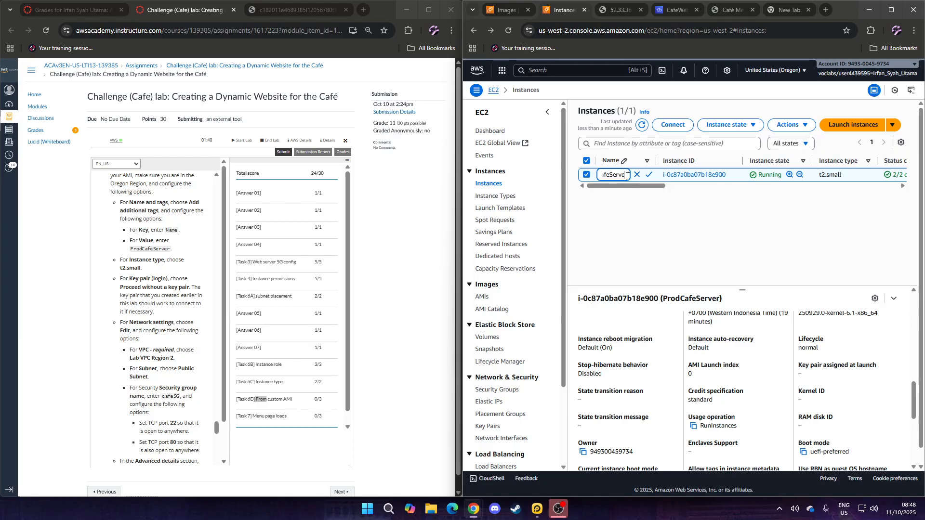
Step: Try to stop the running ProdCafeServer instance
left_click(731, 125)
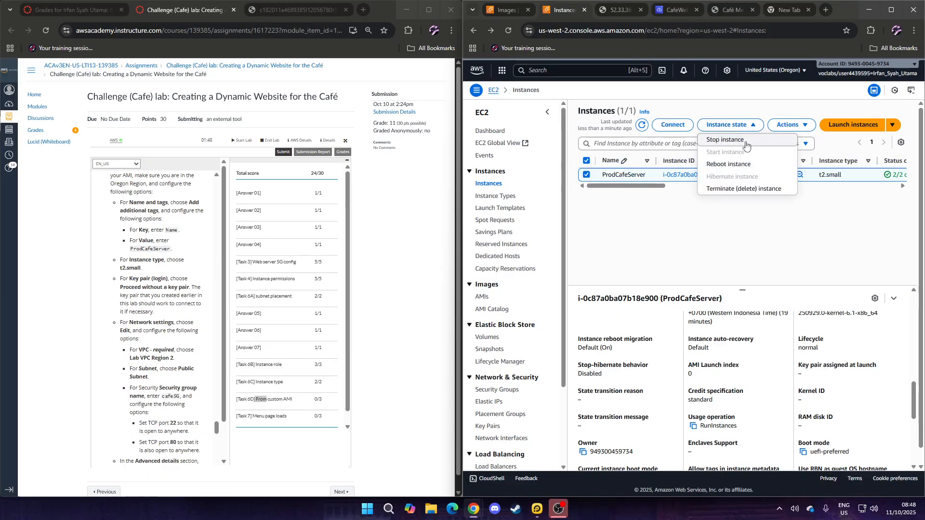
left_click(746, 146)
left_click(893, 381)
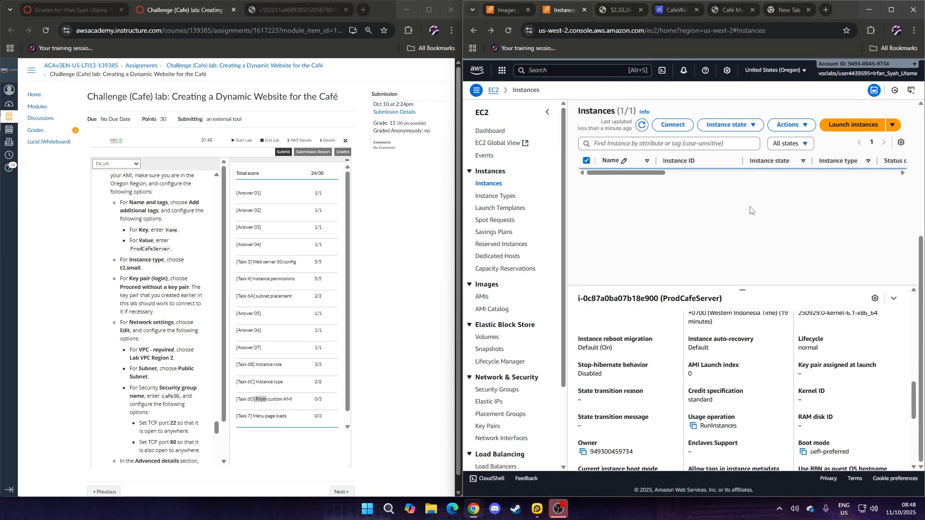
Step: Terminate the ProdCafeServer instance that was launched from the standard Amazon Linux AMI
left_click(729, 211)
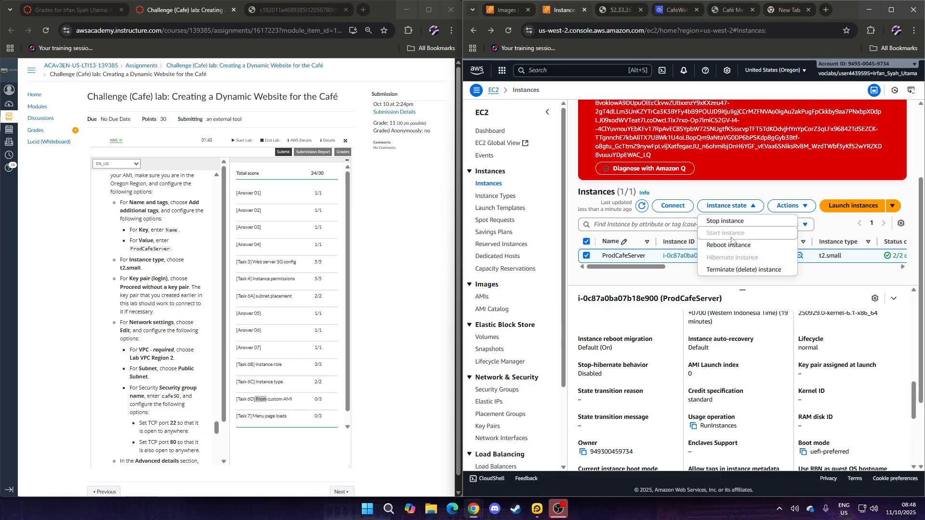
left_click(737, 269)
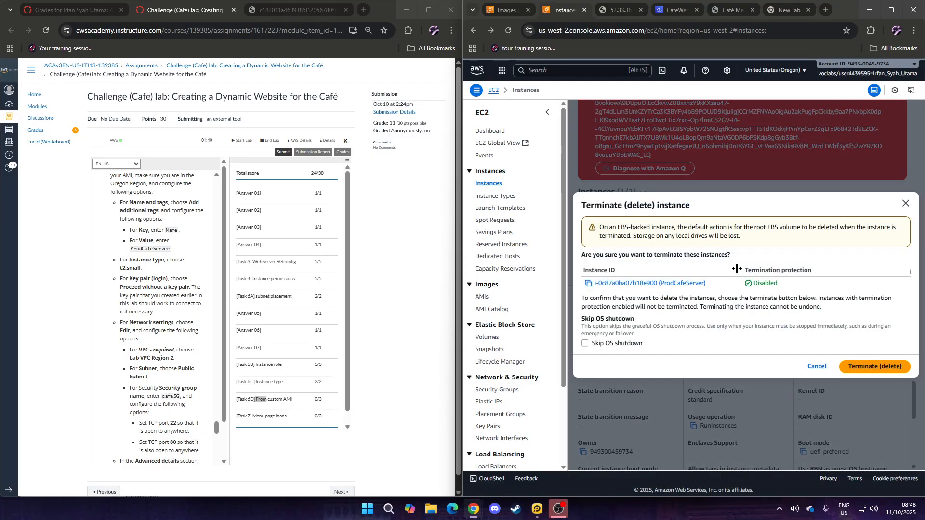
left_click(893, 368)
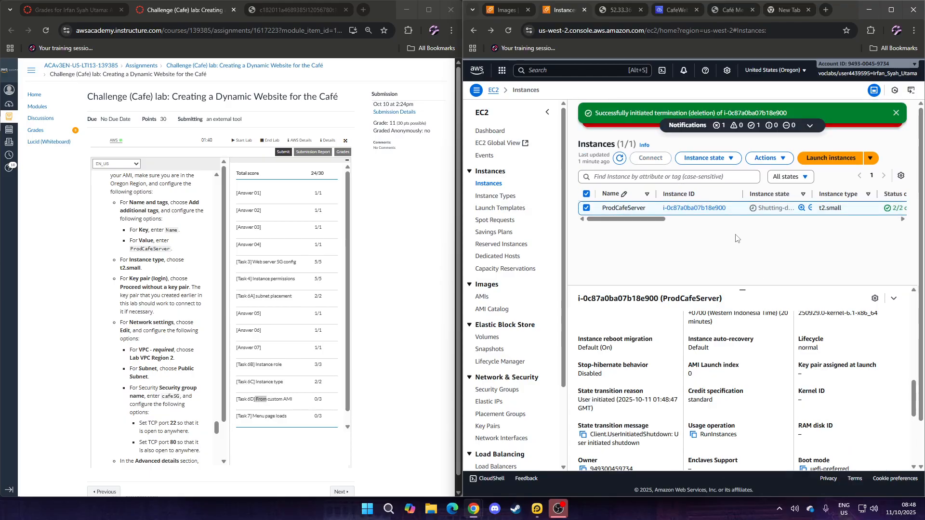
Step: Begin a new instance launch named ProdCafeServer, using the self-owned CafeServer AMI as its image
left_click(832, 158)
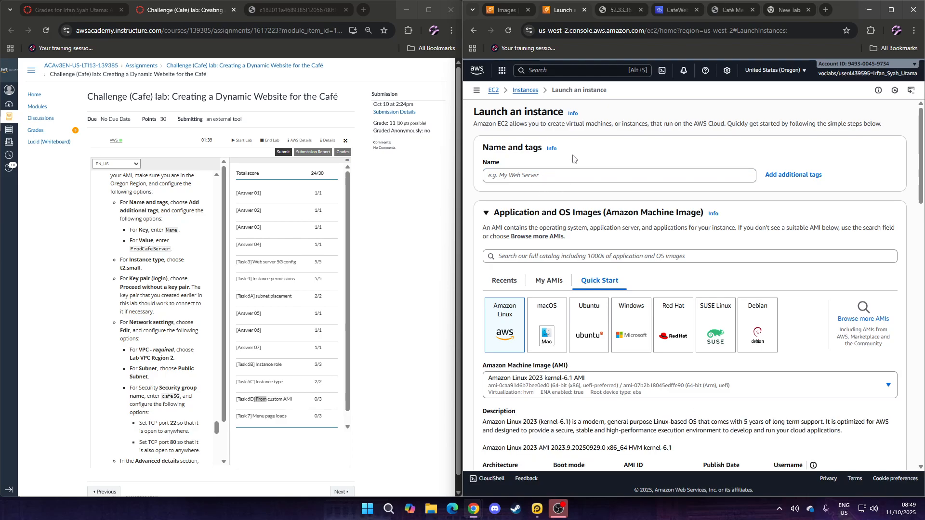
left_click(577, 172)
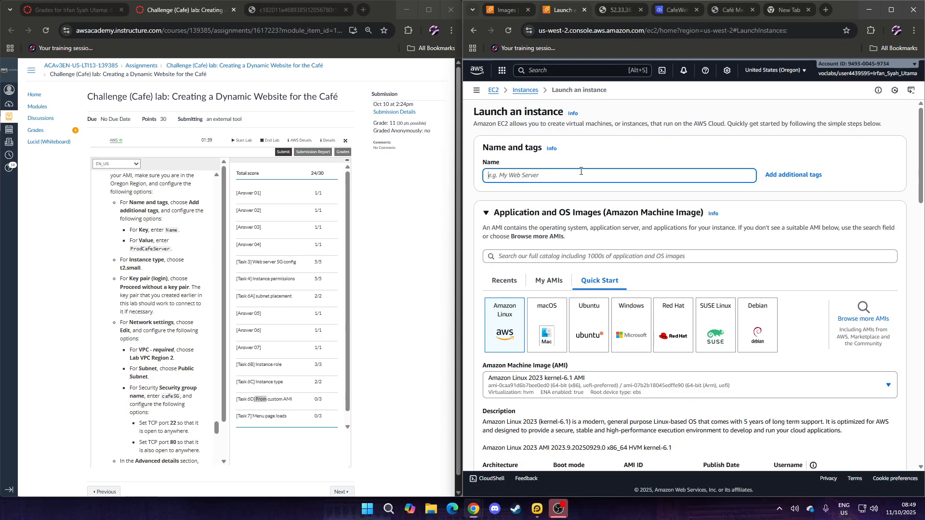
type("Prod")
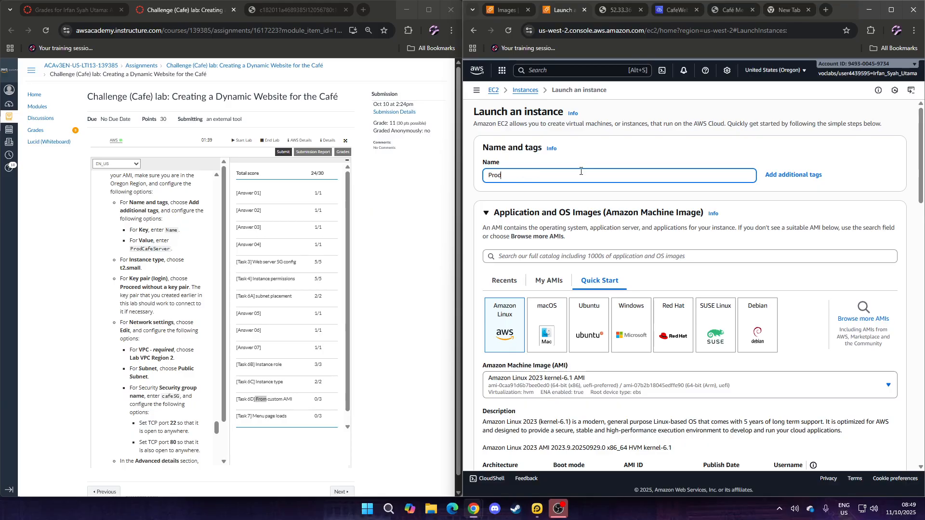
type("CafeServer")
left_click(540, 284)
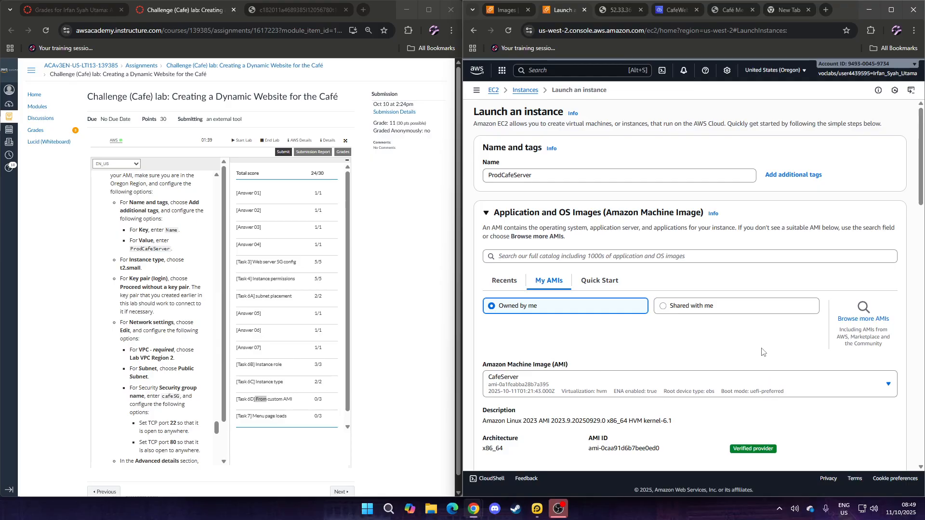
Step: Set the instance type to t2.small and choose to proceed without a key pair
scroll(901, 211, "down", 10)
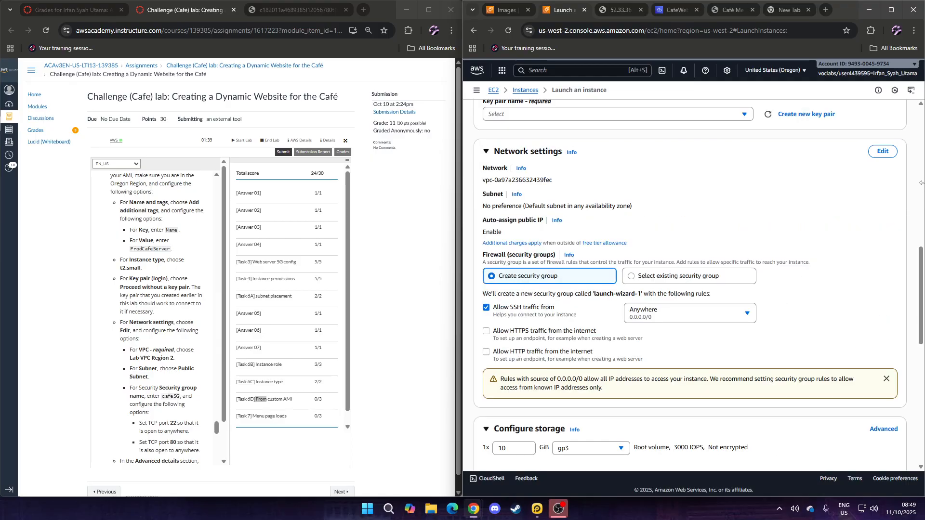
scroll(602, 293, "up", 5)
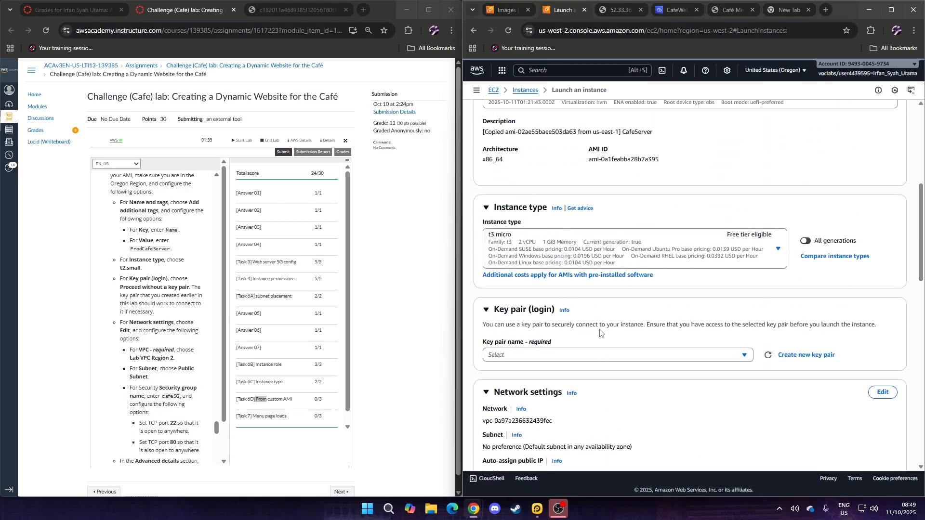
left_click(573, 255)
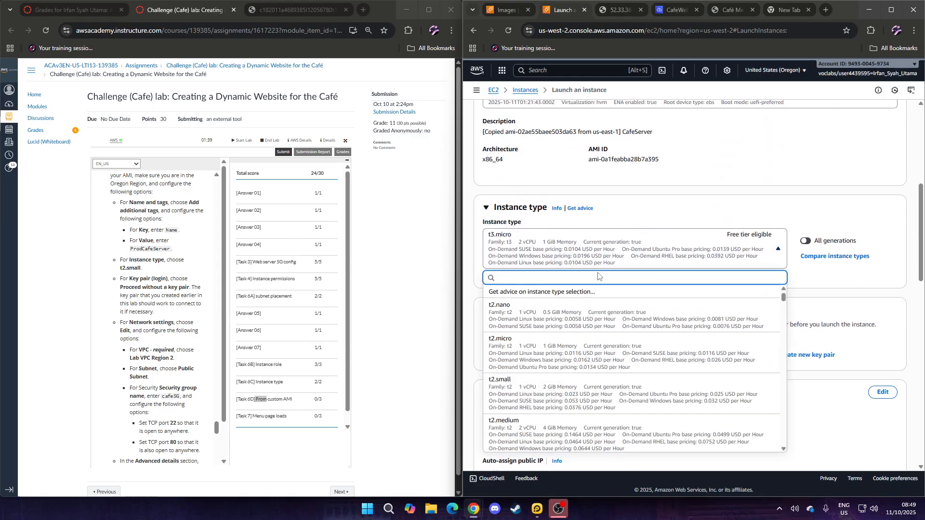
left_click(546, 395)
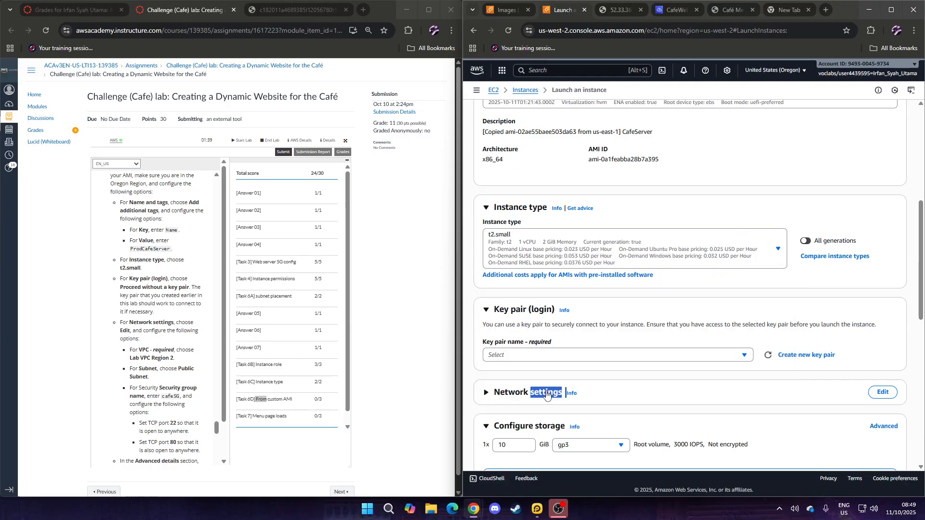
left_click(584, 355)
left_click(581, 385)
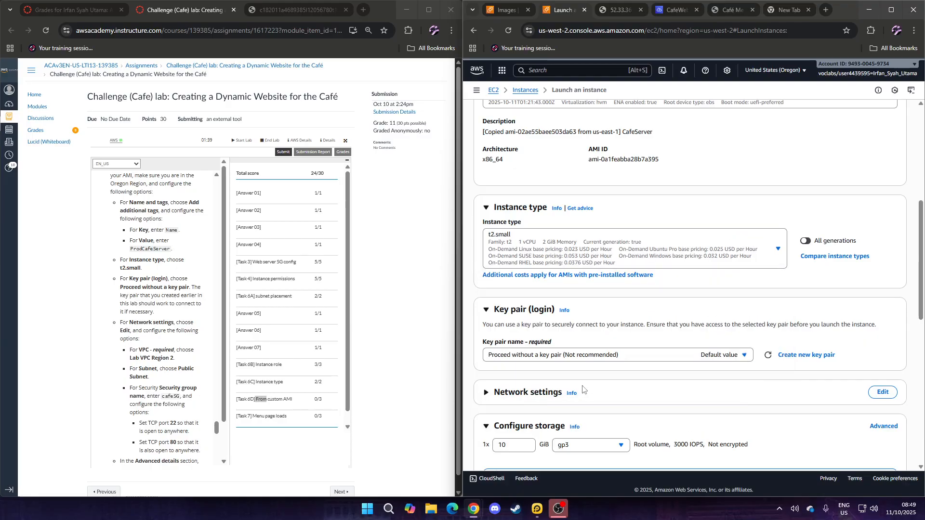
Step: Place the new instance in Lab VPC Region 2 and its Public Subnet
scroll(571, 256, "down", 3)
left_click(568, 254)
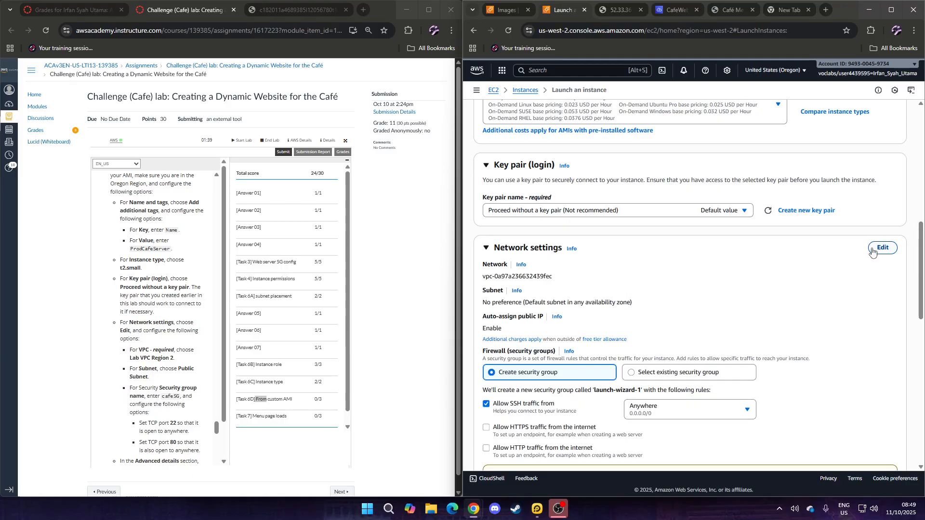
left_click(883, 247)
left_click(600, 282)
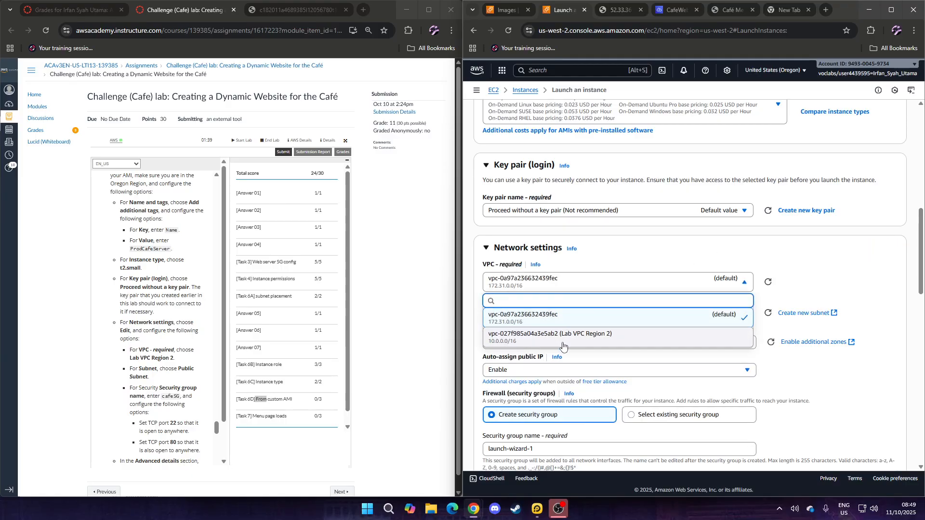
left_click(566, 333)
left_click(561, 320)
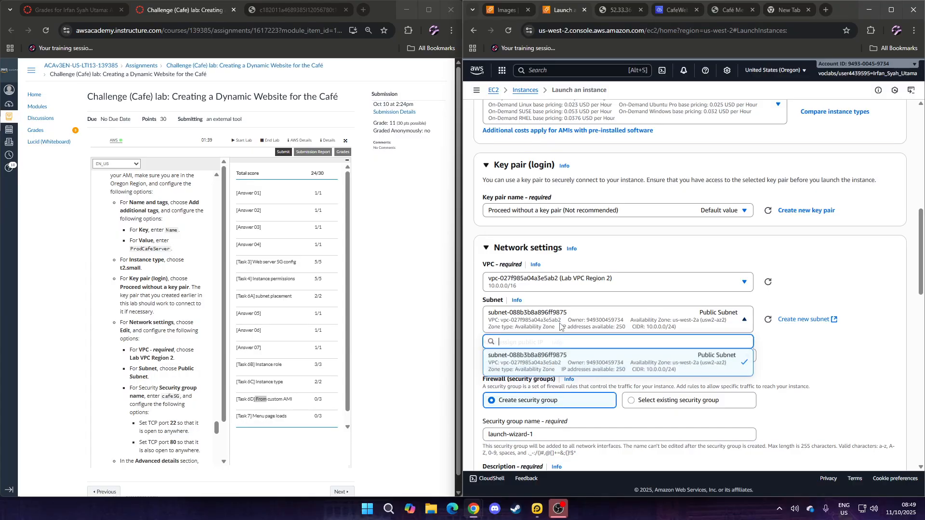
left_click(564, 362)
Step: Name the new instance's security group cafeSG
scroll(563, 362, "down", 3)
triple_click(544, 291)
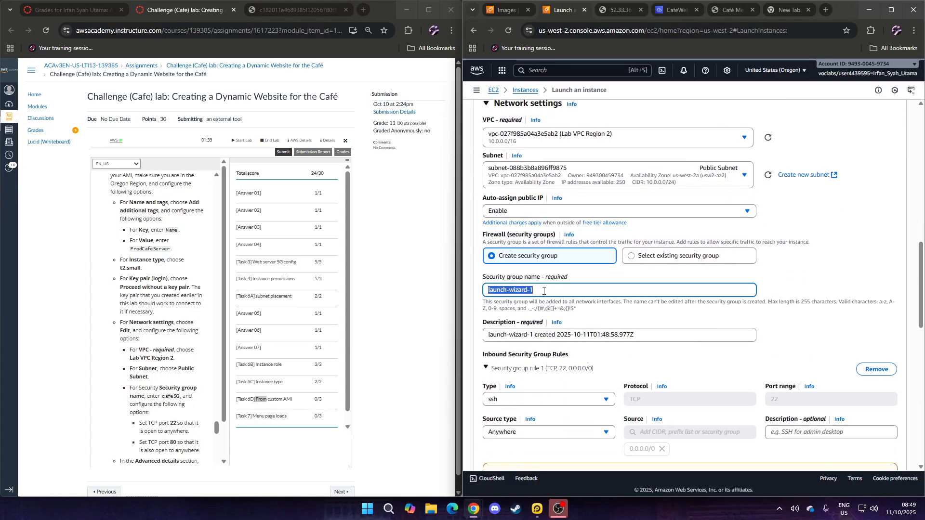
type("cafeSG")
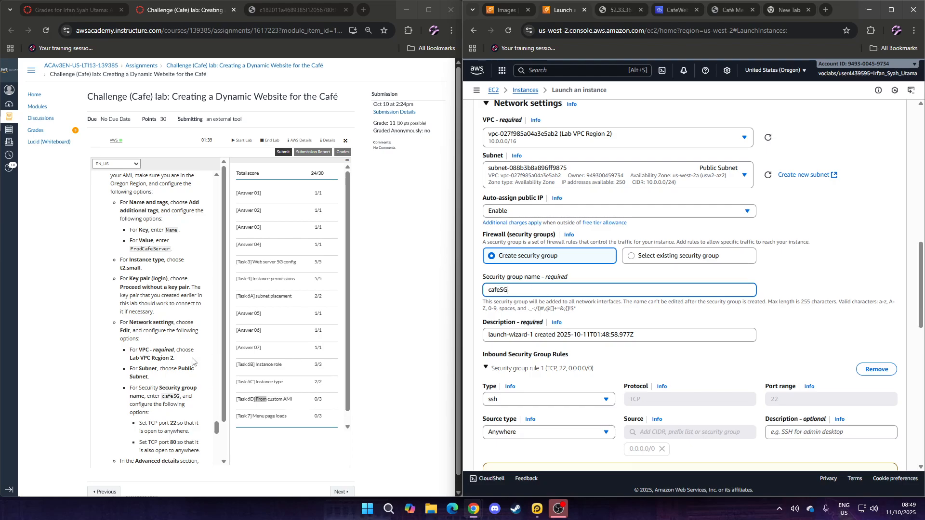
Step: Add a second inbound rule to cafeSG that allows HTTP traffic from anywhere
scroll(547, 336, "down", 3)
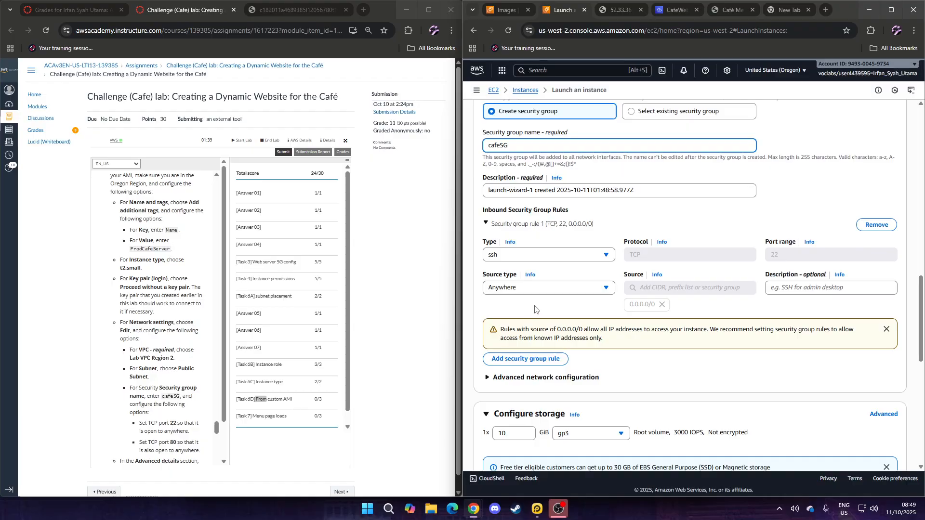
left_click(503, 359)
left_click(532, 359)
scroll(511, 313, "down", 1)
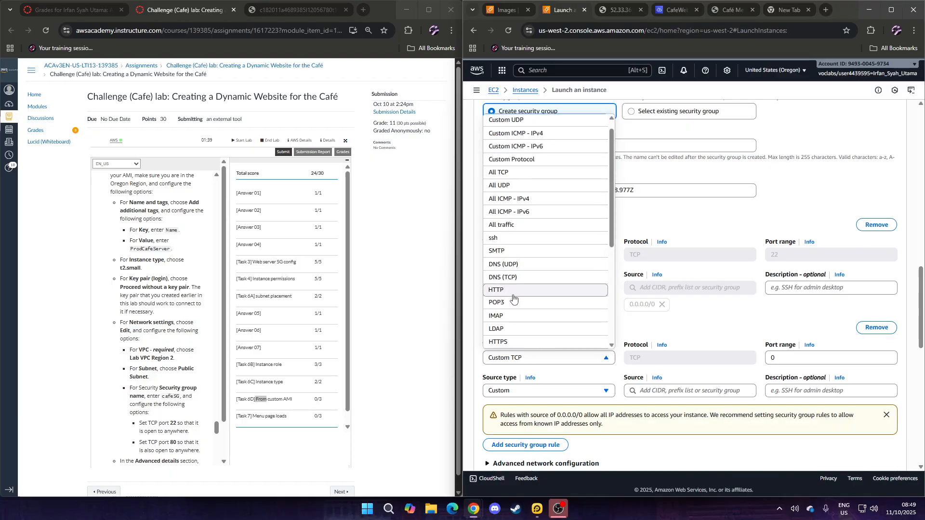
scroll(520, 318, "down", 3)
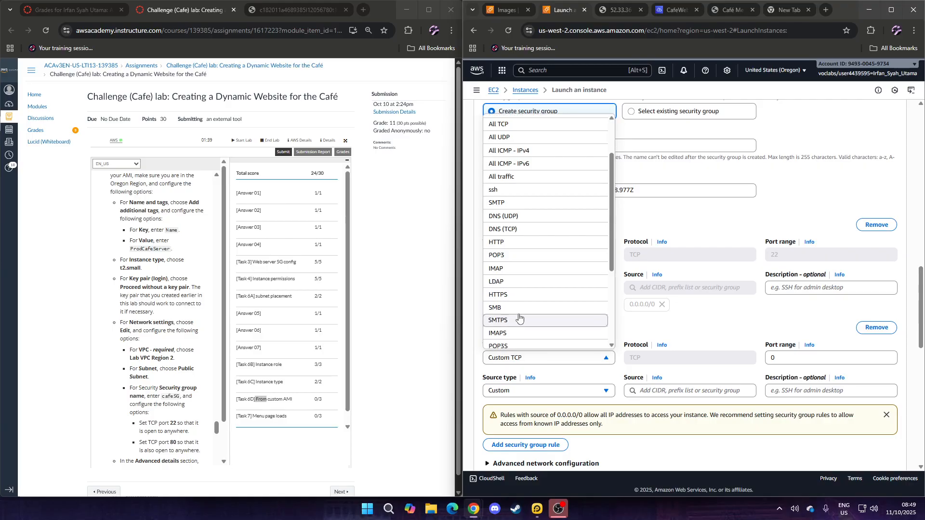
scroll(529, 322, "down", 1)
scroll(529, 322, "up", 2)
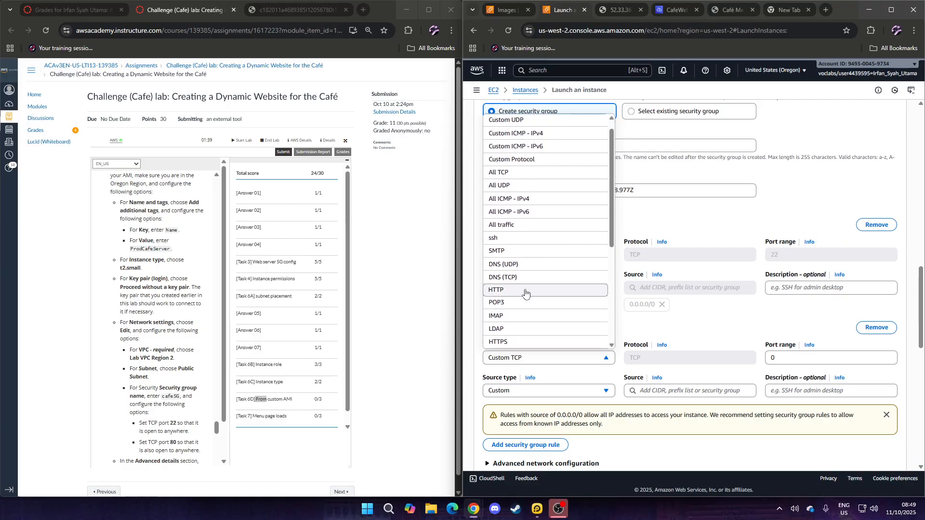
left_click(527, 291)
left_click(530, 288)
left_click(554, 392)
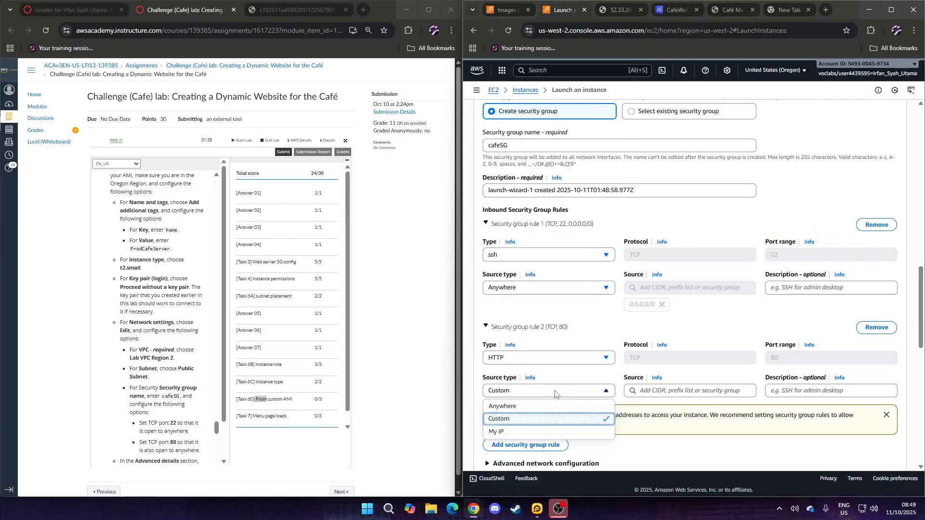
left_click(535, 409)
Step: Set the IAM instance profile to CafeRole in the advanced details, leaving the hostname type as IP name
scroll(576, 398, "down", 5)
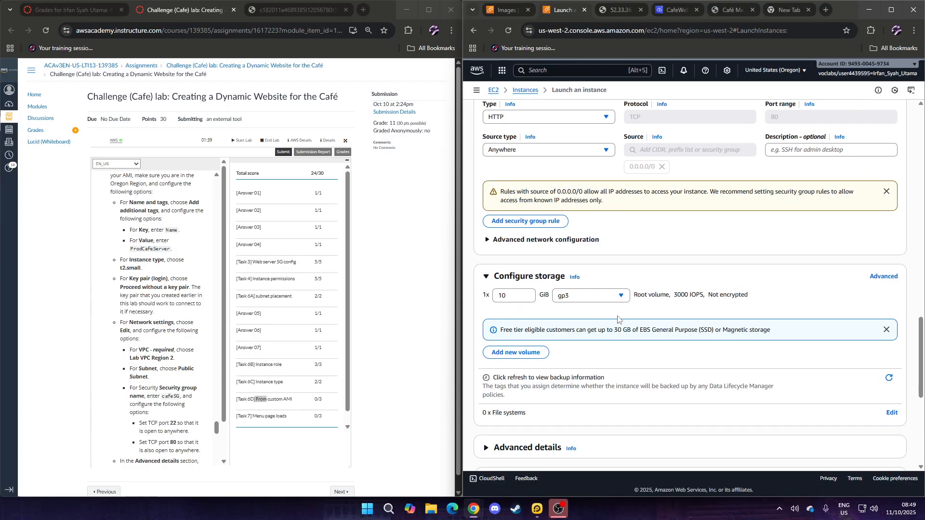
scroll(722, 274, "up", 1)
scroll(626, 272, "down", 3)
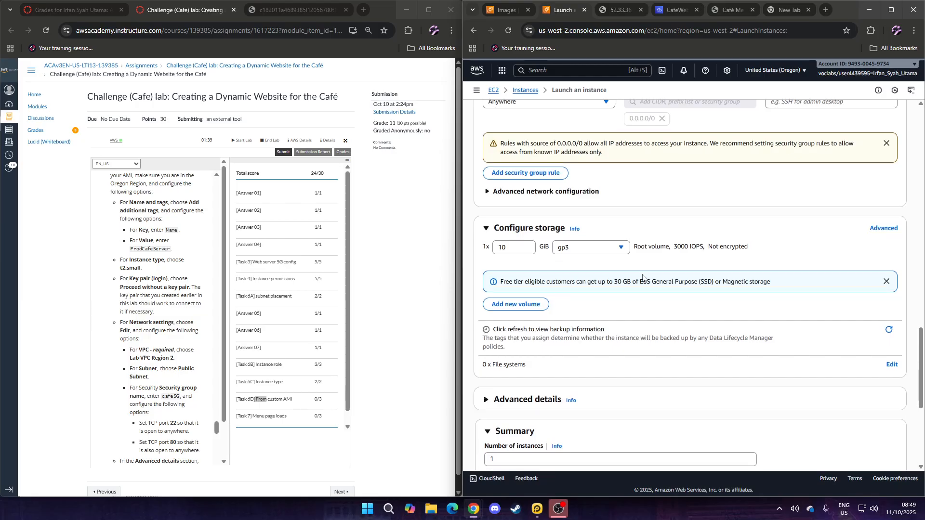
scroll(600, 270, "down", 1)
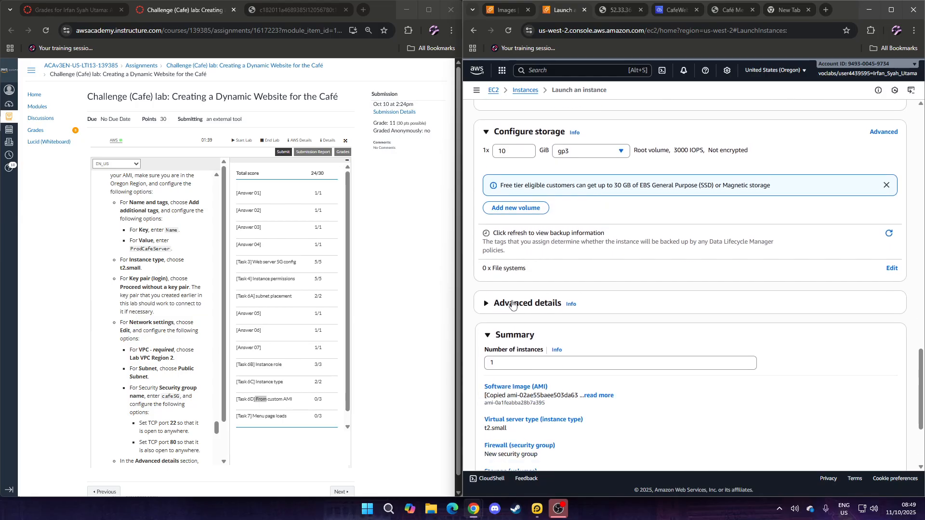
left_click(513, 304)
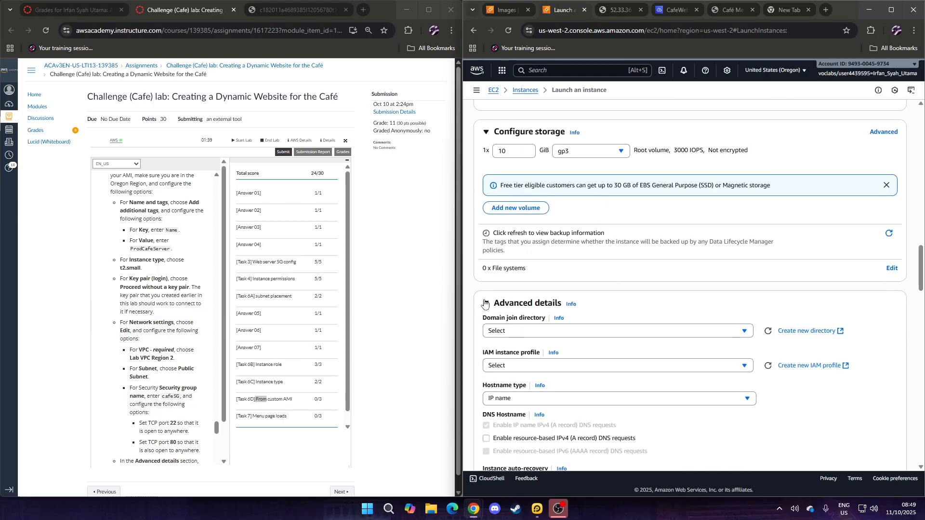
left_click(531, 365)
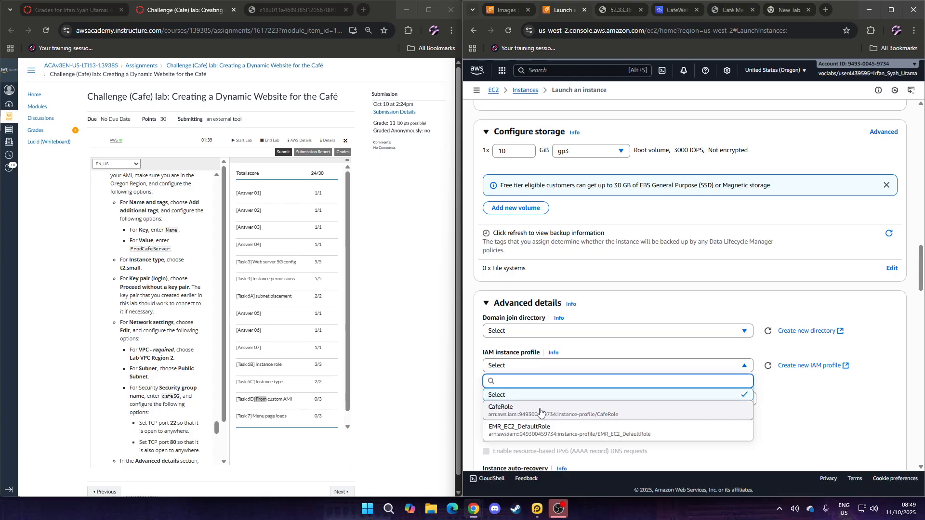
double_click(540, 409)
scroll(679, 398, "down", 6)
scroll(770, 362, "up", 3)
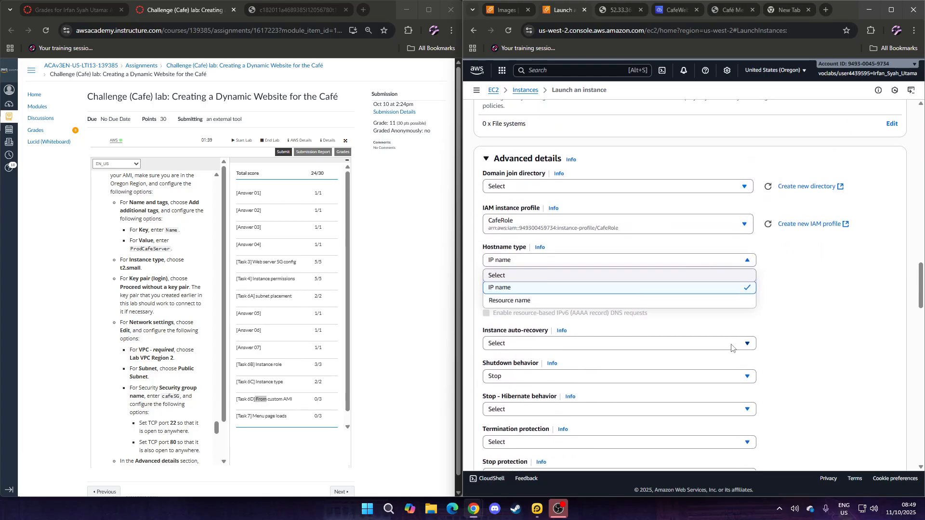
left_click(864, 328)
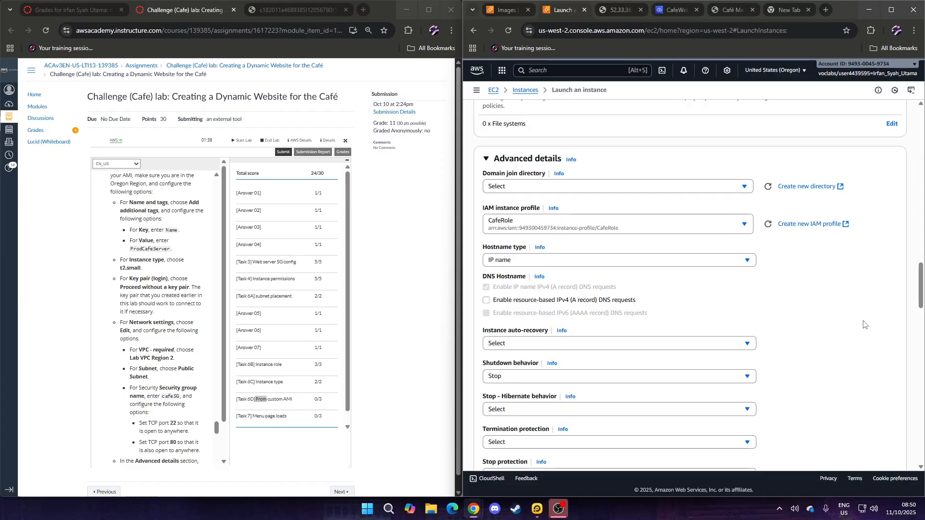
scroll(863, 323, "down", 15)
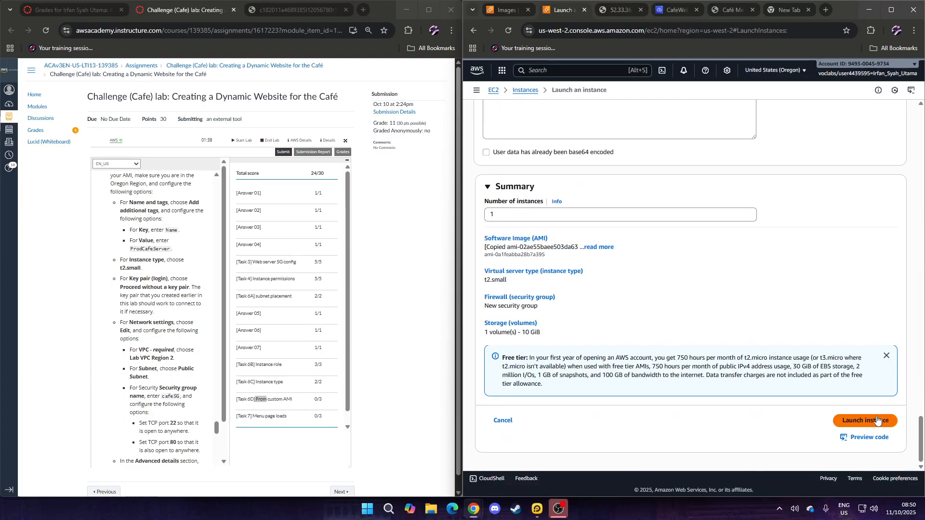
Step: Try to launch the instance with the chosen configuration
left_click(874, 419)
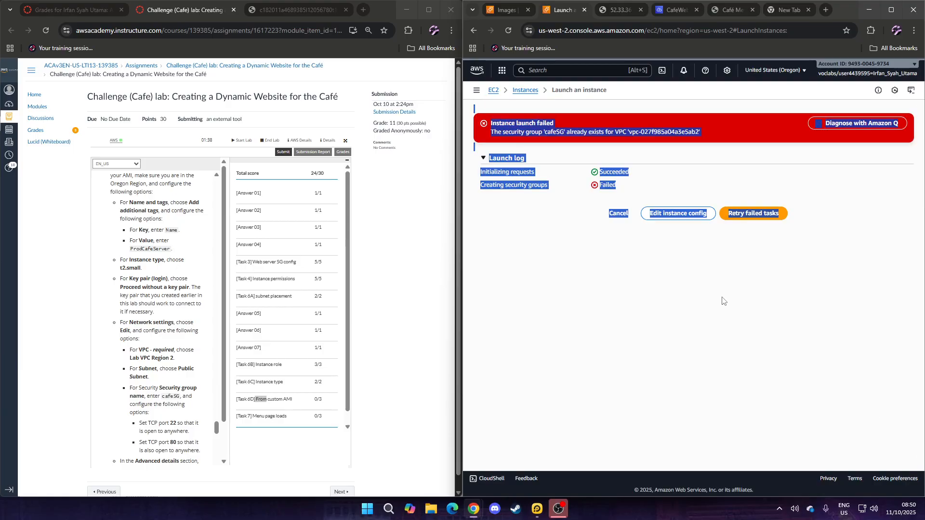
left_click(680, 112)
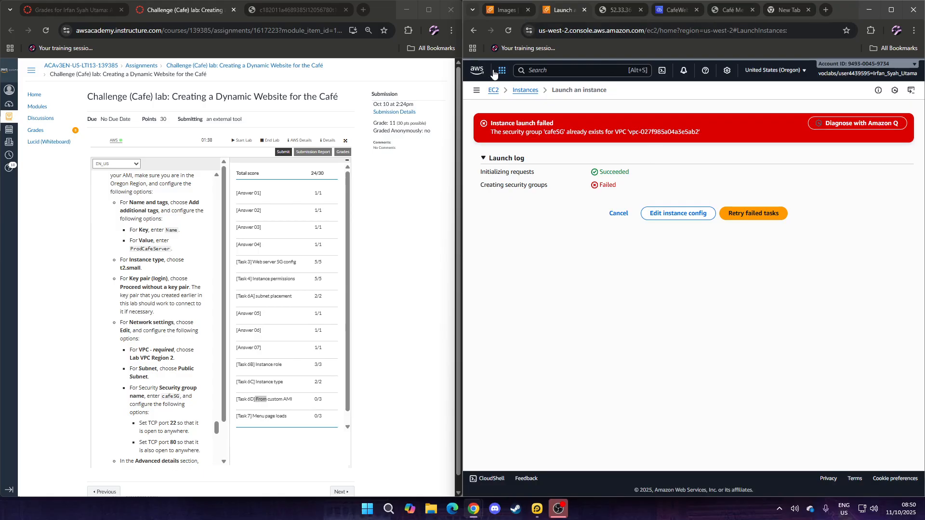
Step: Open the EC2 security groups in a separate tab and rename the CafeSG entry as test
left_click(476, 91)
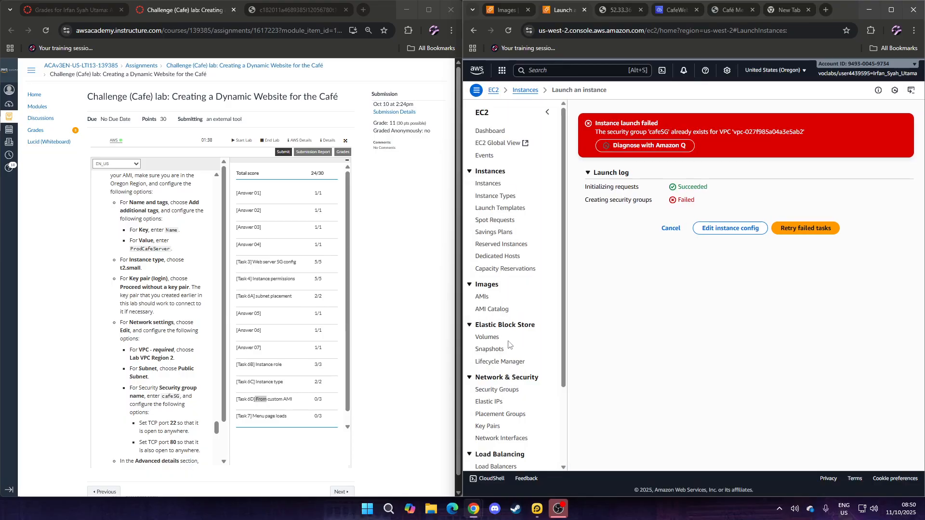
middle_click(502, 390)
left_click(590, 11)
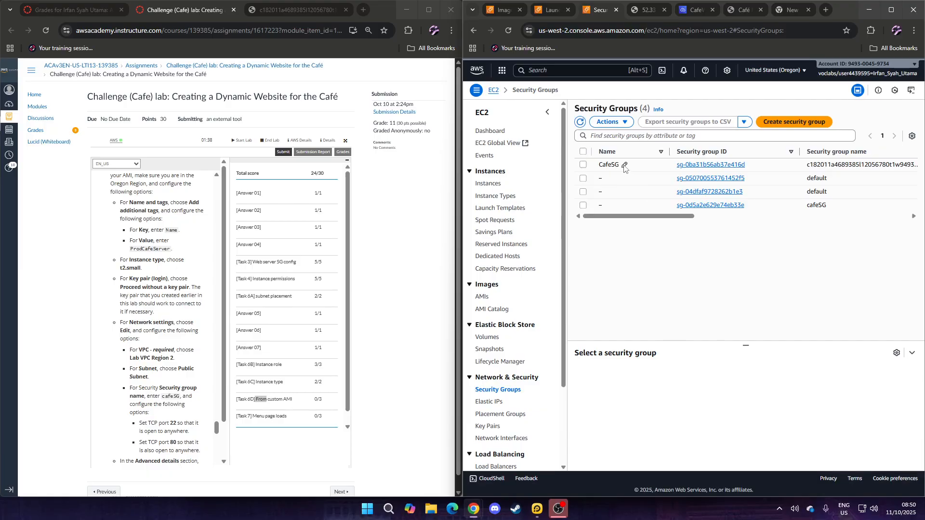
left_click(625, 166)
double_click(677, 181)
type("te")
left_click(734, 206)
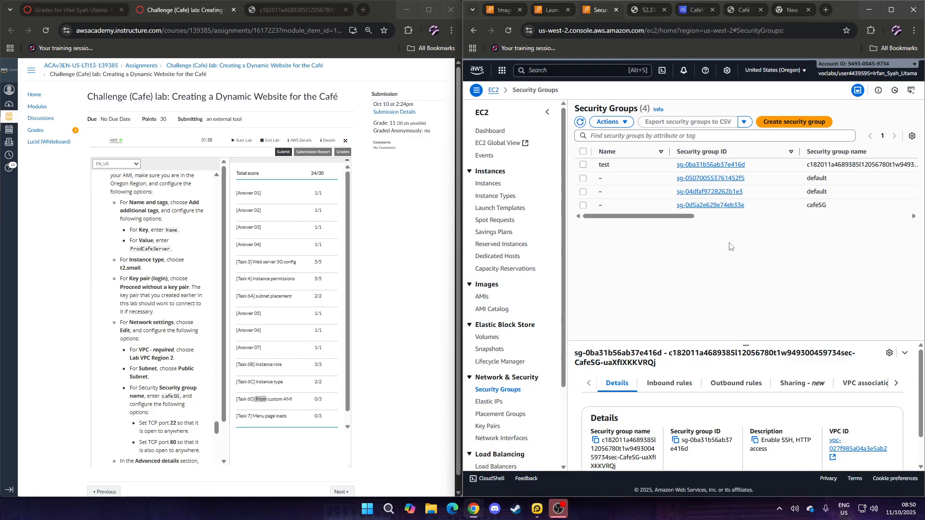
Step: Delete the security group named test and refresh the security groups list
left_click(707, 165)
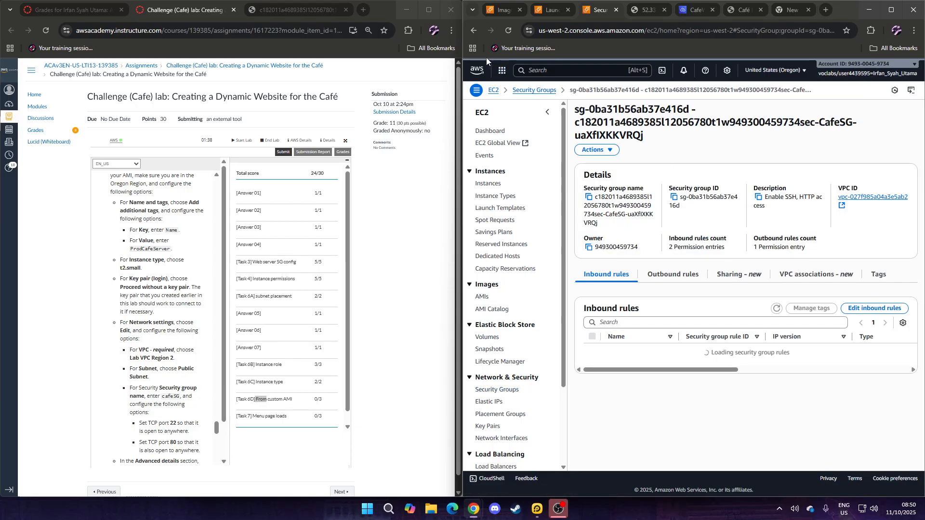
left_click(474, 30)
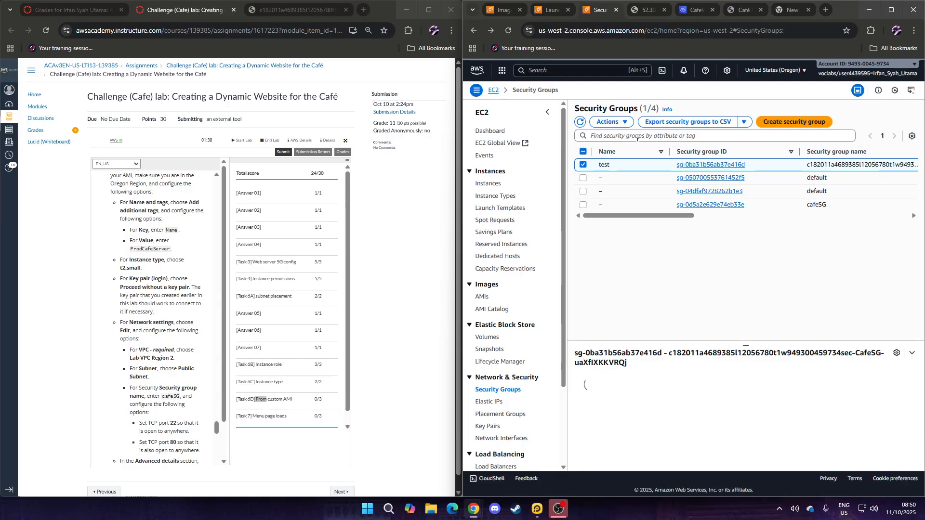
left_click(626, 123)
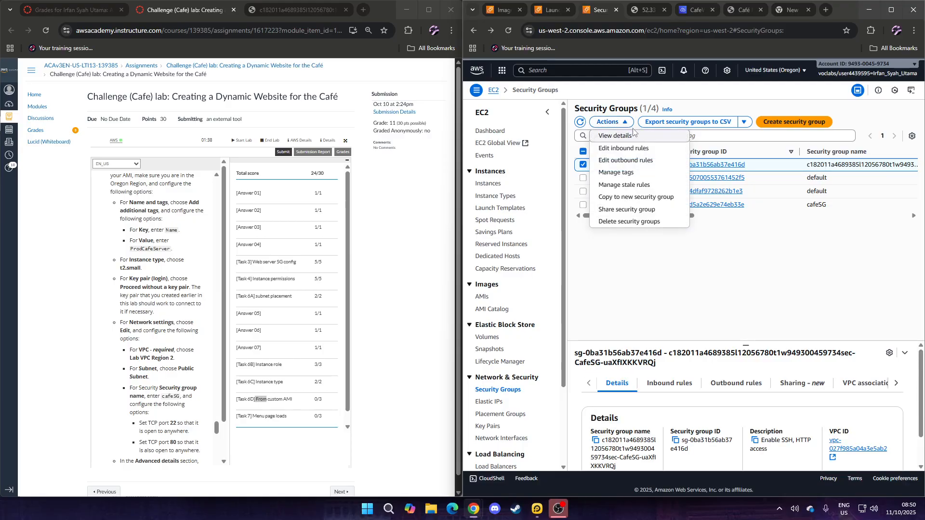
left_click(657, 221)
left_click(657, 225)
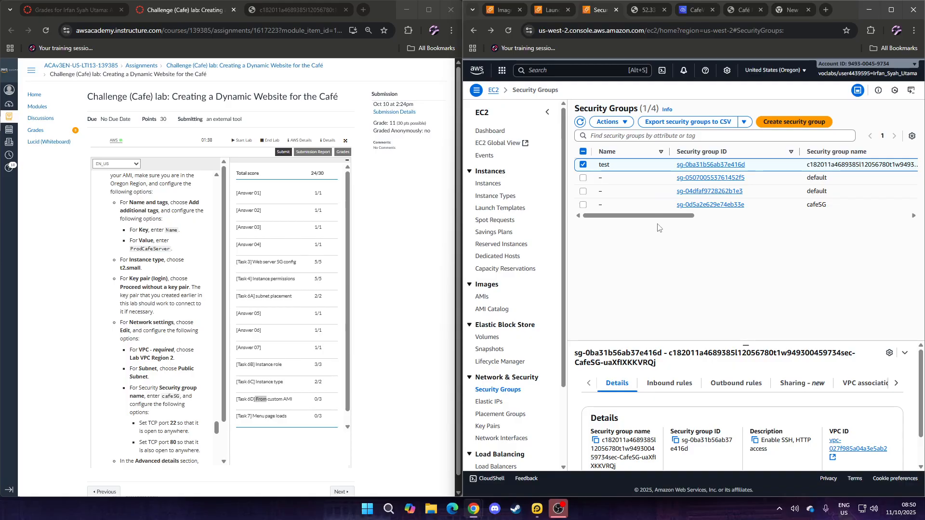
left_click(608, 122)
left_click(628, 226)
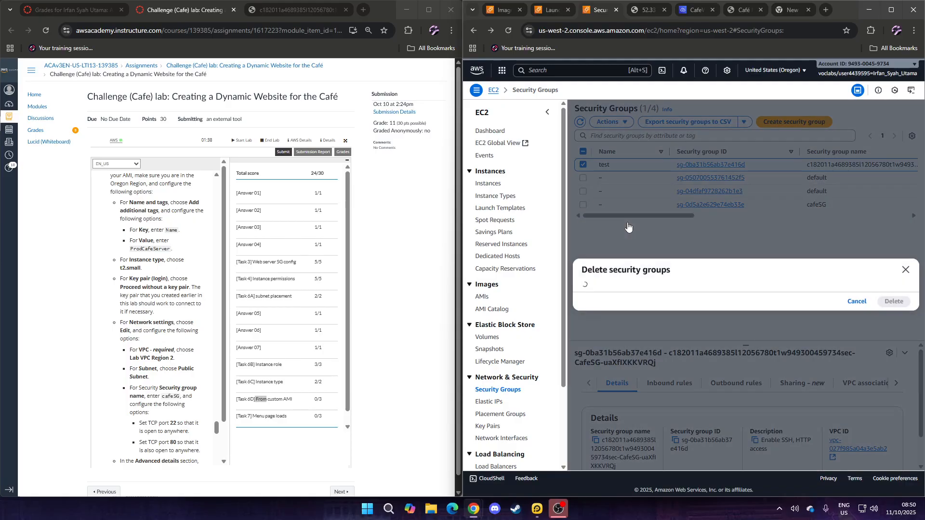
left_click(898, 309)
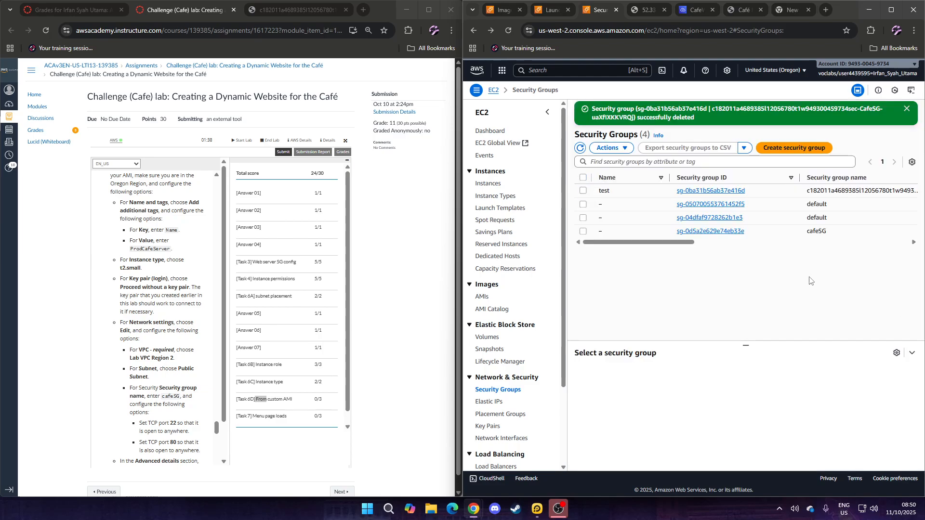
left_click(580, 148)
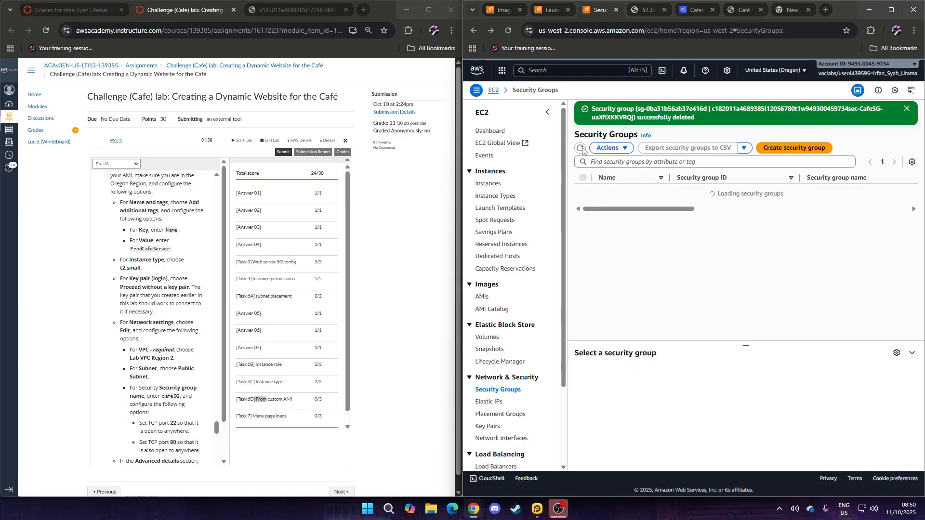
Step: Retry the failed launch tasks, cancelling the launch to return to the instances list
left_click(552, 11)
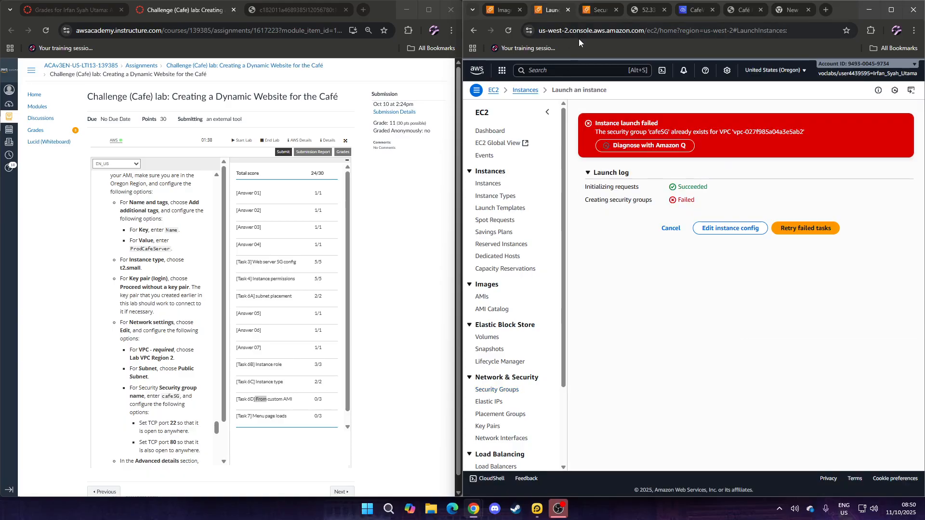
left_click(795, 229)
double_click(803, 231)
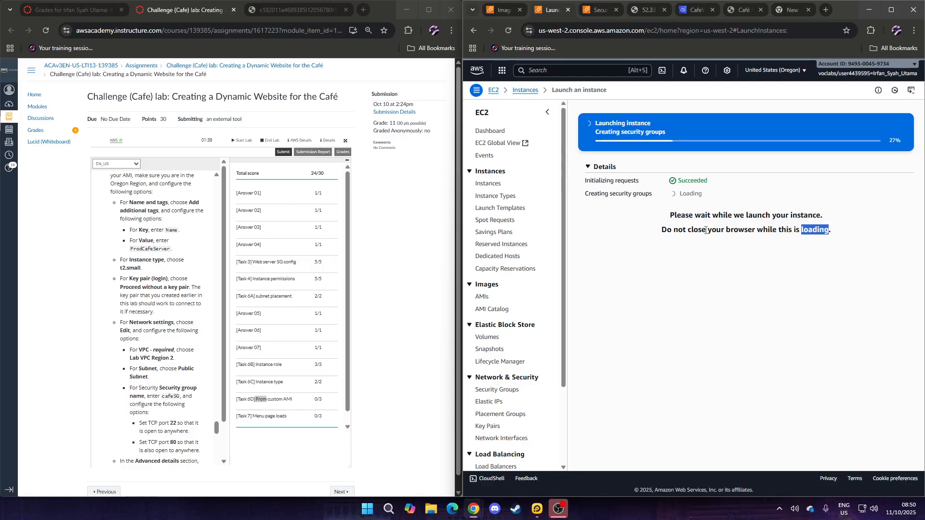
left_click(670, 232)
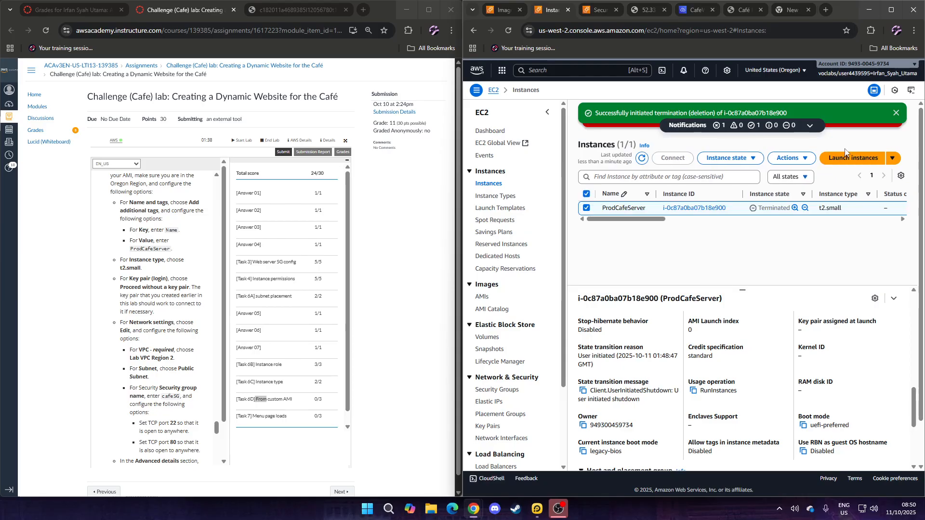
left_click(860, 160)
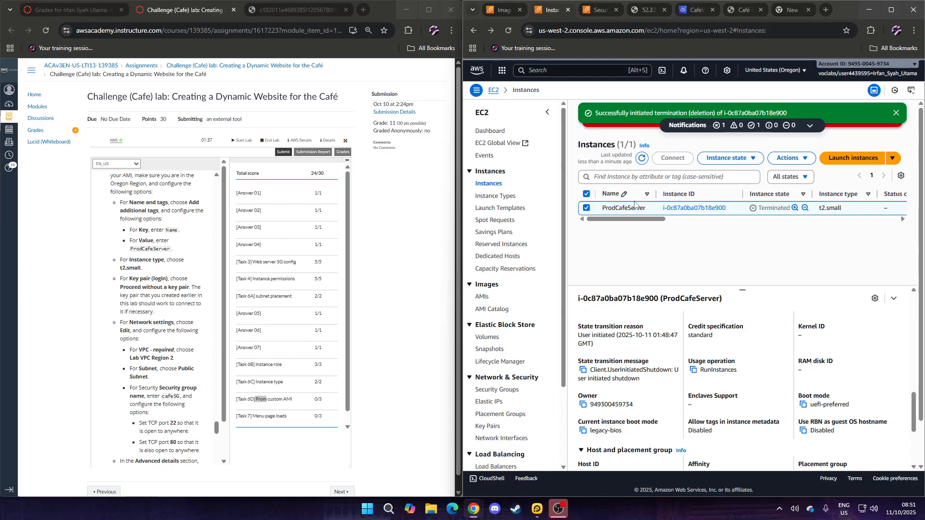
Step: Terminate the selected ProdCafeServer instance again
left_click(645, 209)
left_click(736, 162)
left_click(758, 161)
left_click(759, 162)
double_click(748, 225)
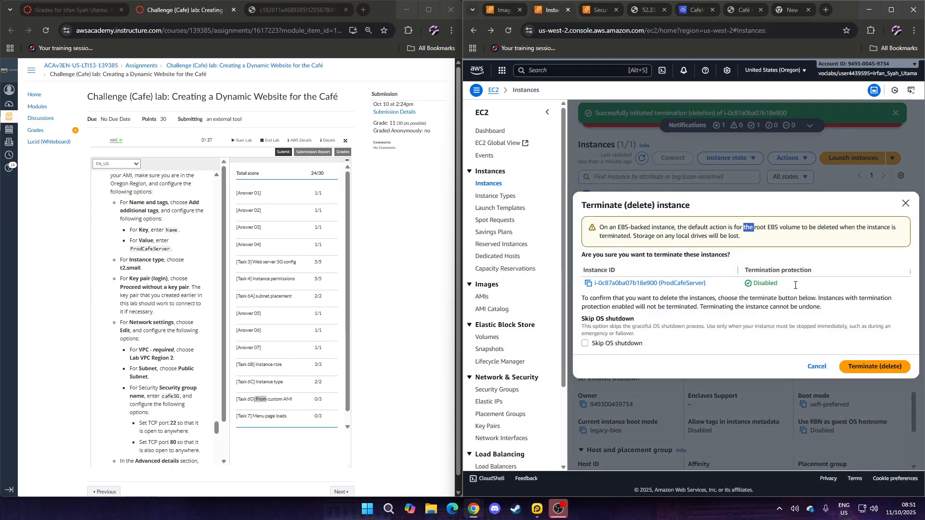
left_click(850, 367)
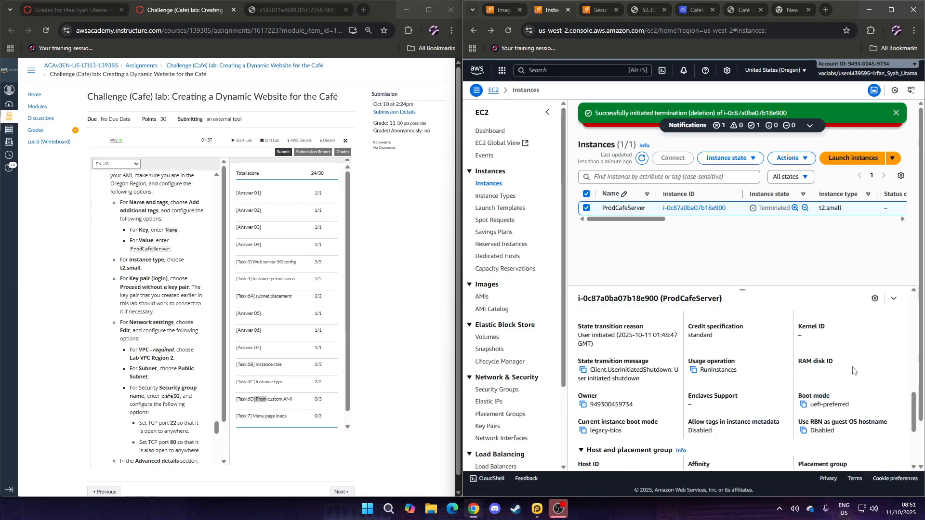
left_click(645, 208)
key("ctrl+a")
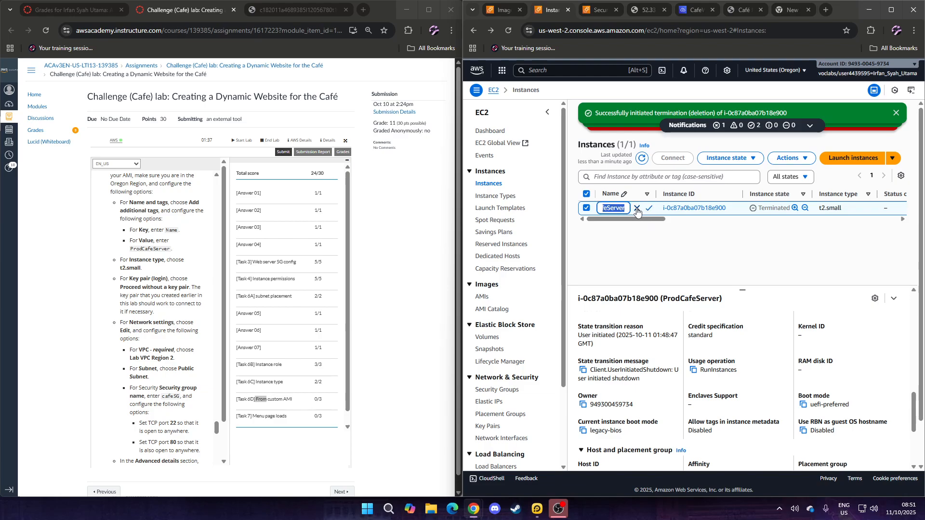
type("failed")
key("ctrl+a")
type("worng")
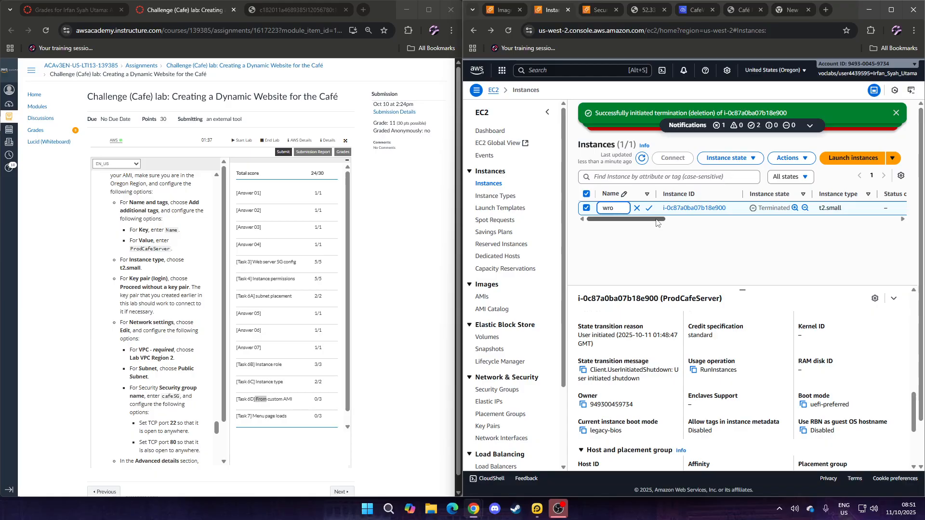
type(" instance")
key("Escape")
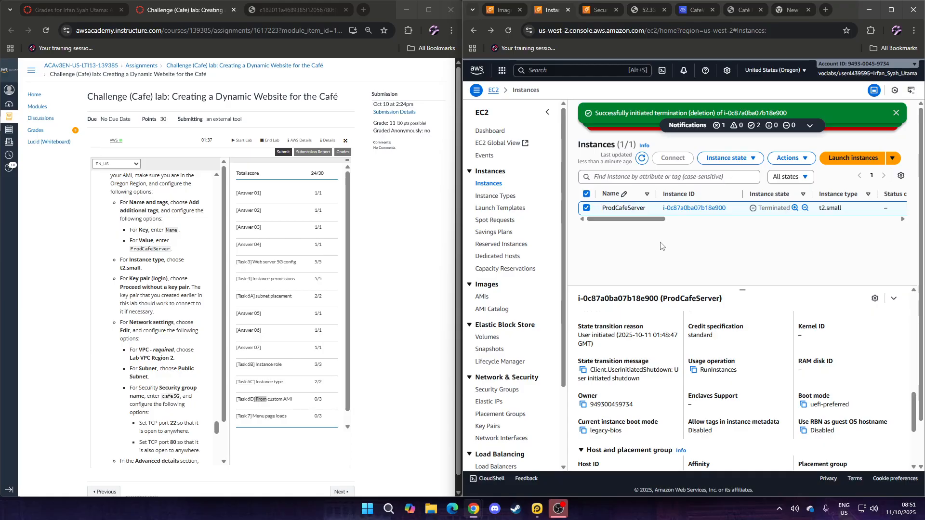
Step: Rename the terminated ProdCafeServer instance as "wrong instance"
left_click(628, 207)
type("w")
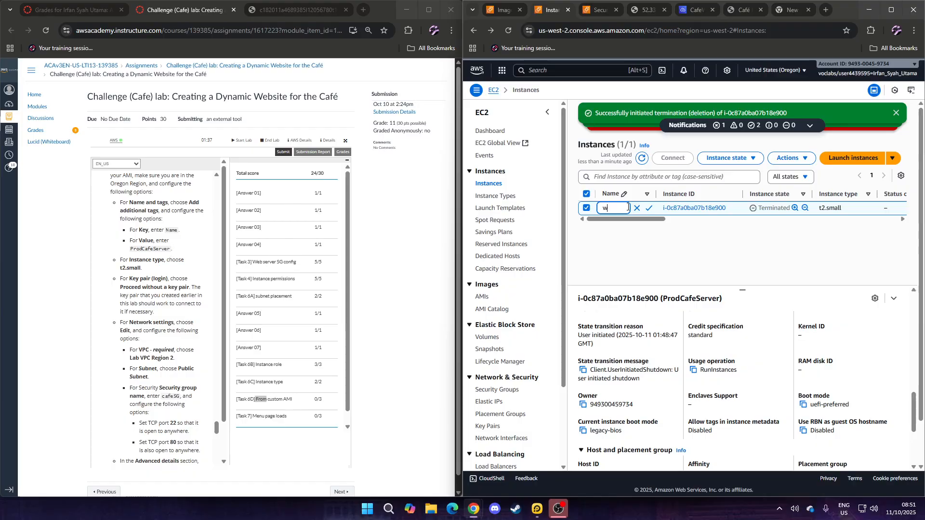
type("rong instance")
left_click(649, 208)
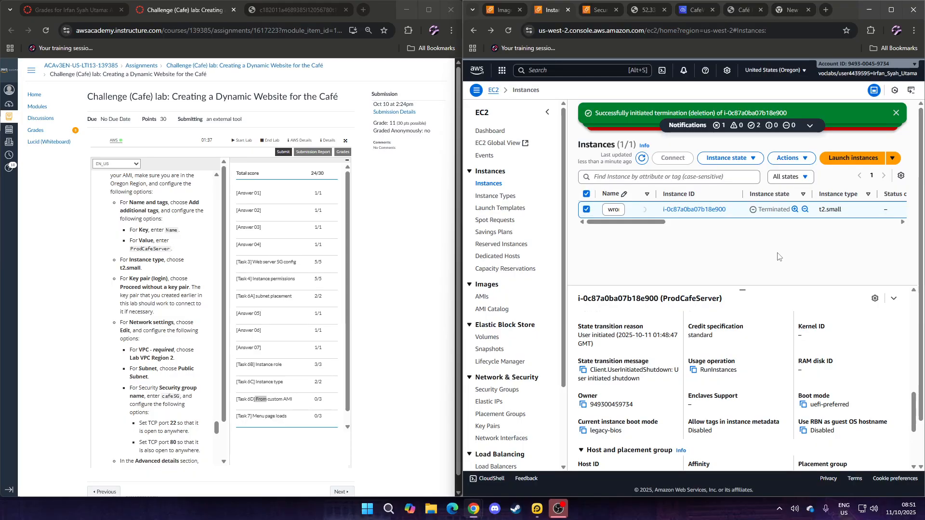
Step: Start a new instance launch named ProdCafeServer that uses the self-owned CafeServer AMI
left_click(835, 159)
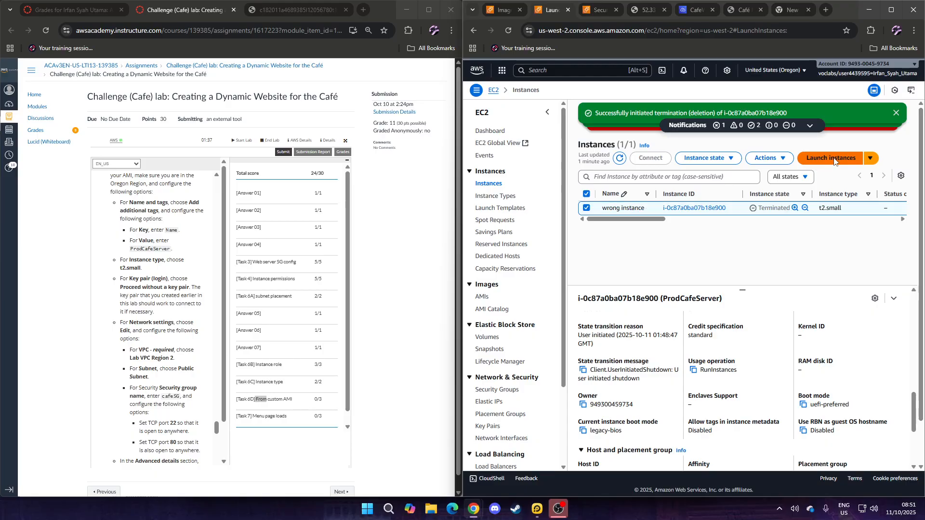
left_click(597, 175)
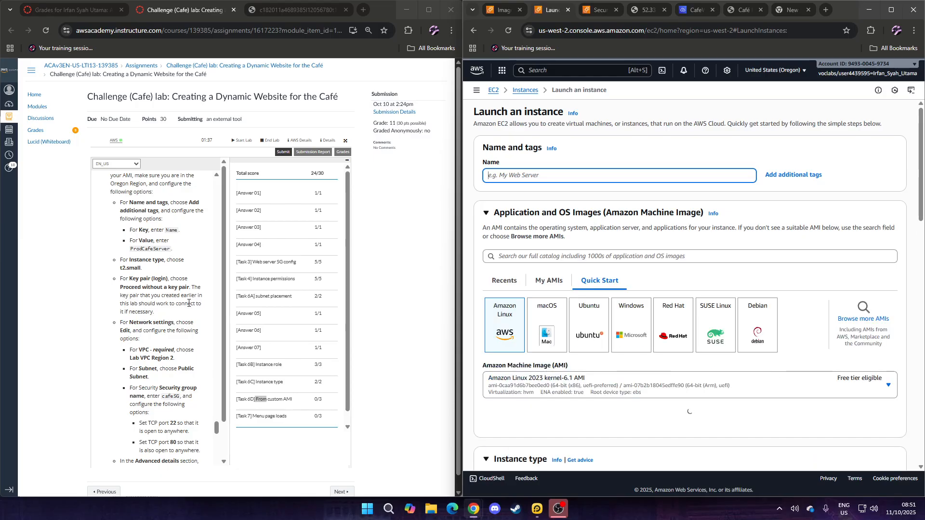
left_click(626, 175)
type("Proc")
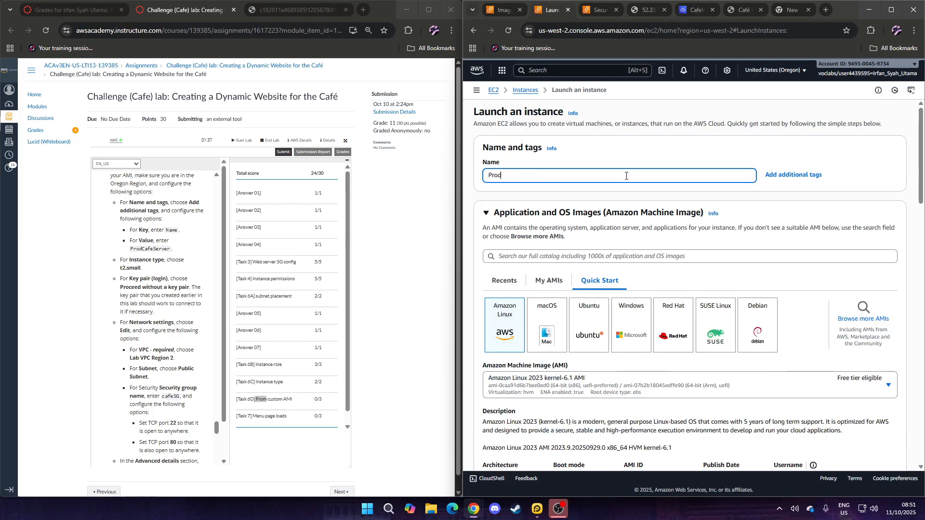
key("BackSpace")
type("d")
left_click(549, 285)
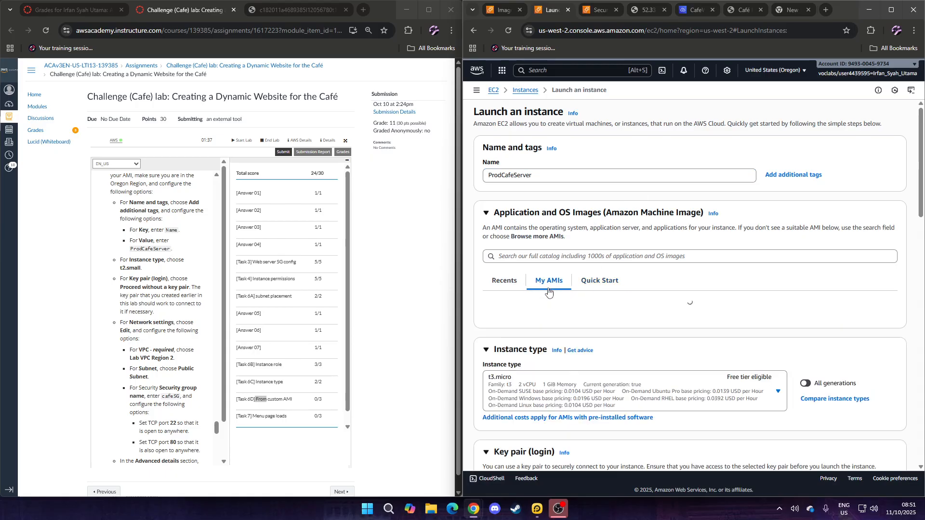
Step: Set the instance type to t2.small and proceed without a key pair
scroll(547, 299, "down", 2)
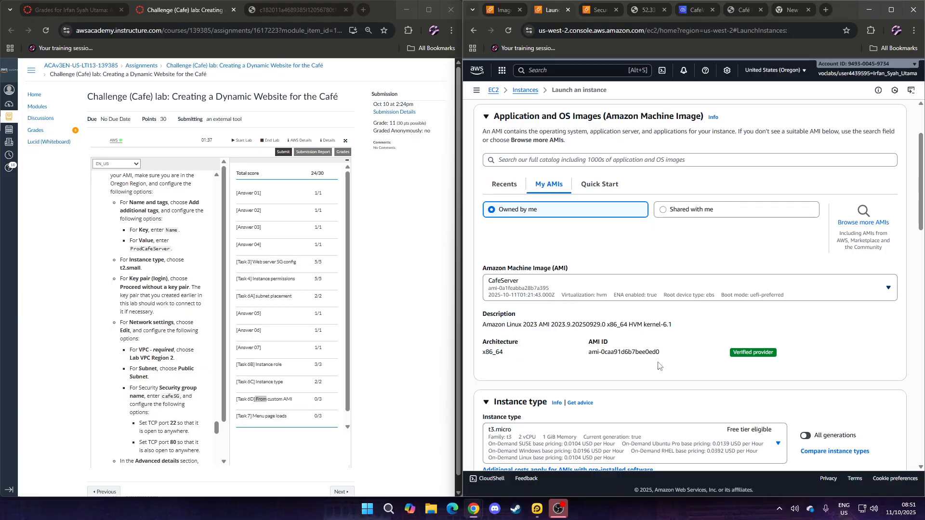
scroll(657, 364, "down", 5)
scroll(641, 348, "up", 2)
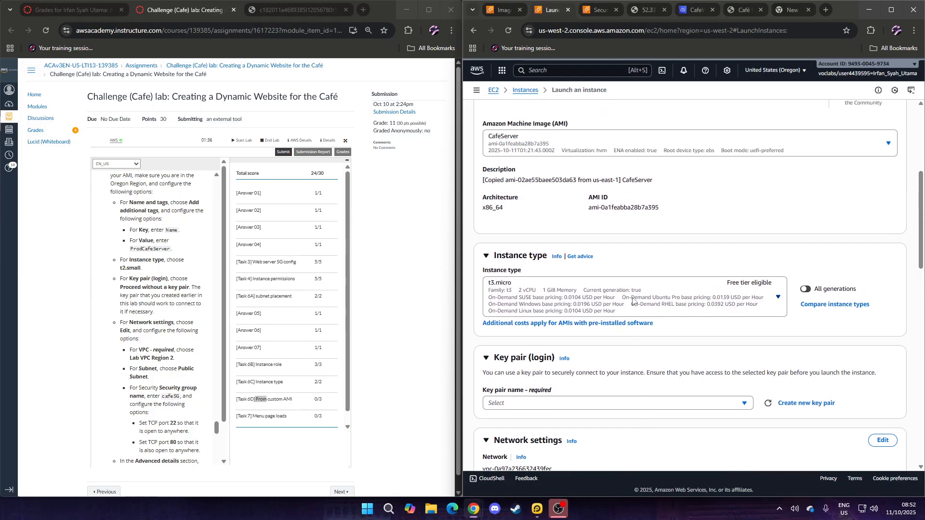
left_click(632, 301)
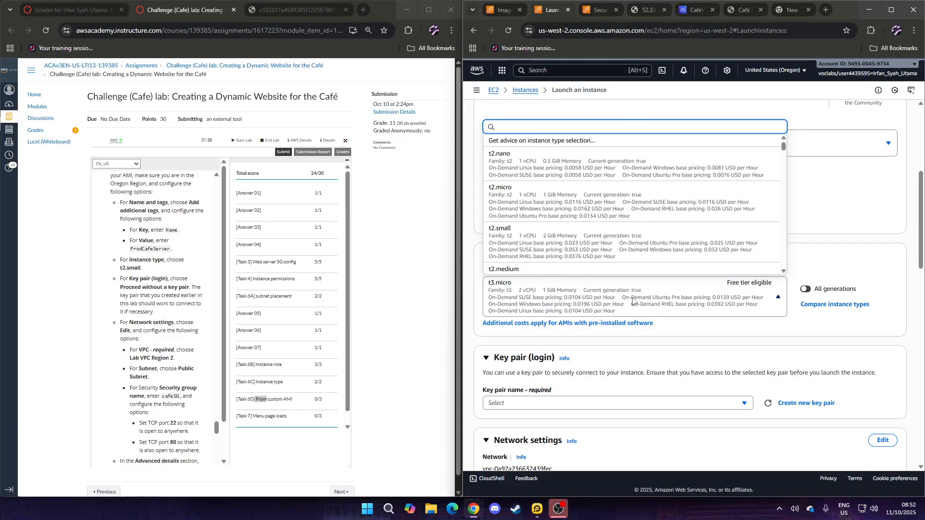
left_click(552, 235)
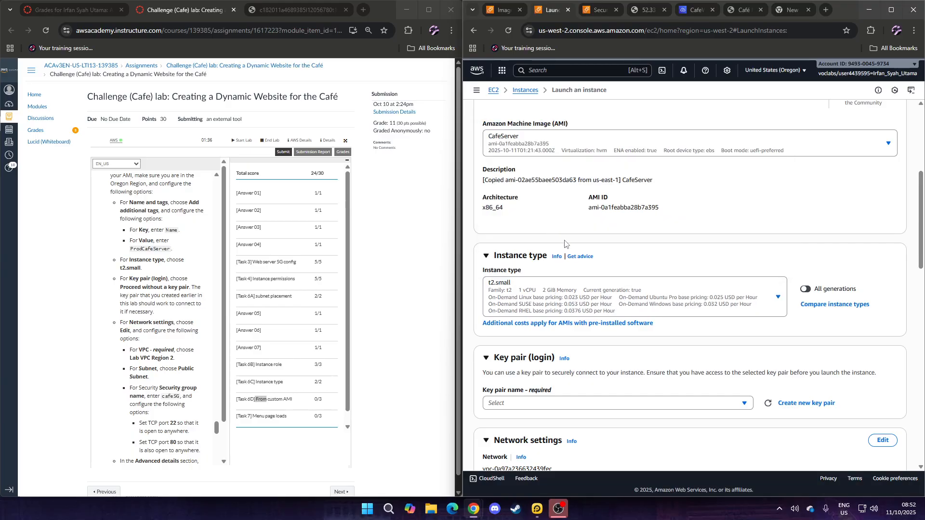
scroll(563, 241, "down", 4)
left_click(566, 218)
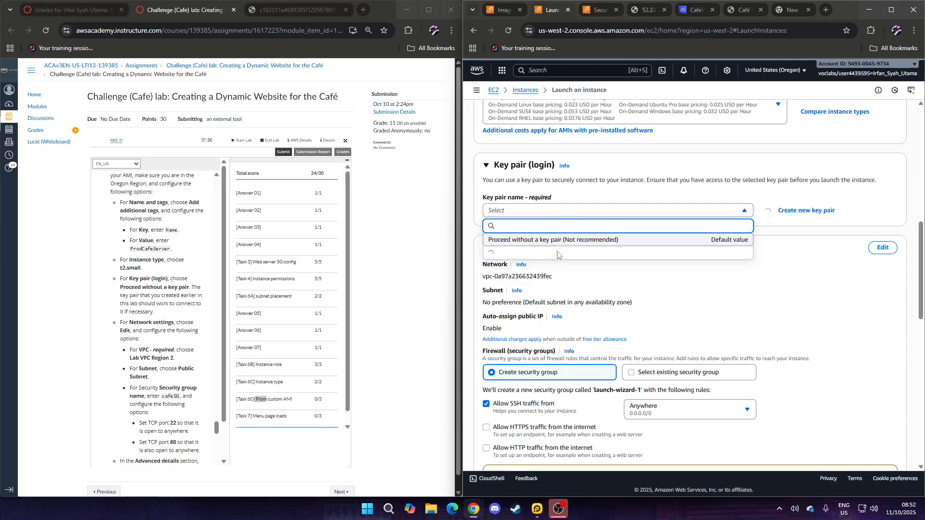
double_click(555, 243)
left_click(627, 255)
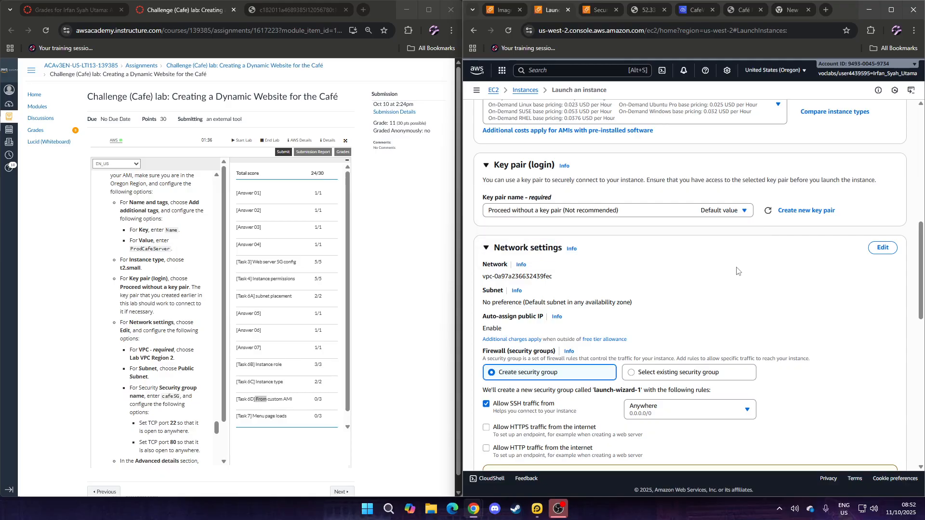
Step: Edit the network settings to use Lab VPC Region 2 with its Public Subnet
left_click(882, 248)
left_click(652, 288)
left_click(618, 336)
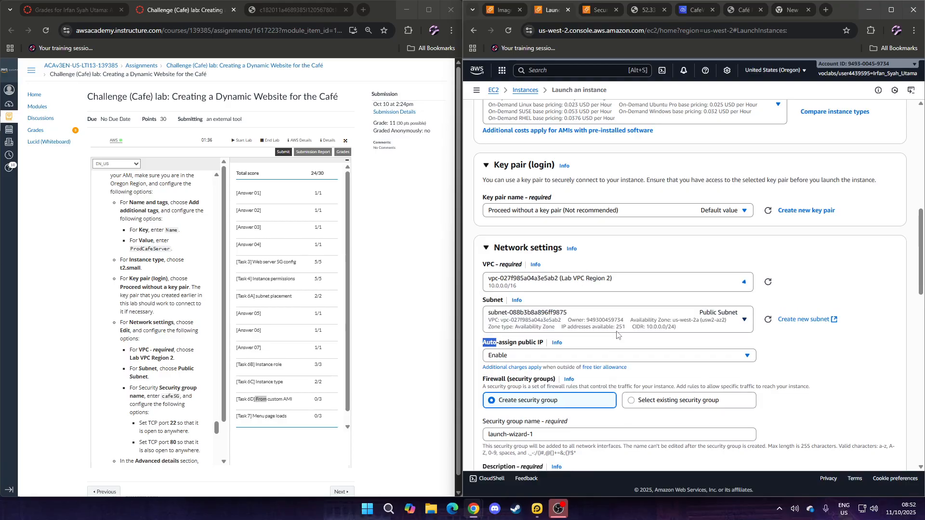
Step: Name the new security group cafeSG in the instance's network settings
scroll(615, 327, "down", 3)
triple_click(540, 289)
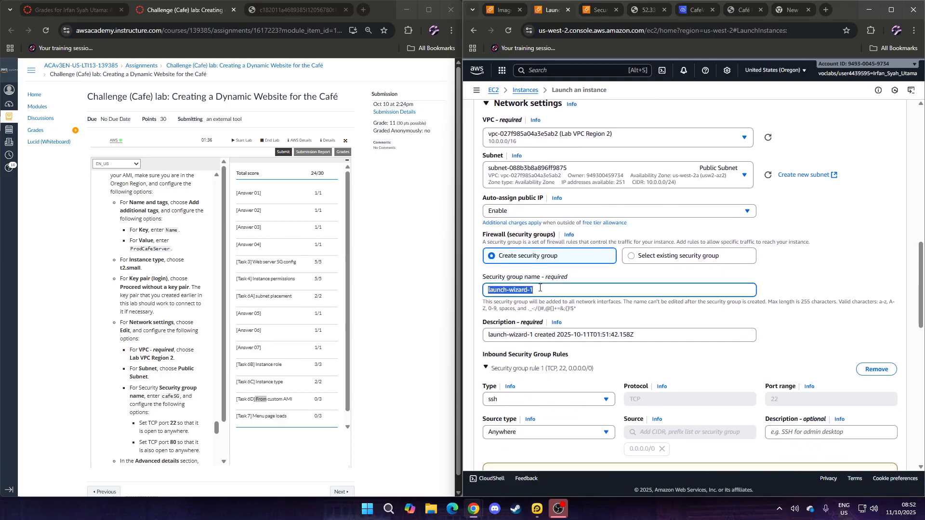
type("ca")
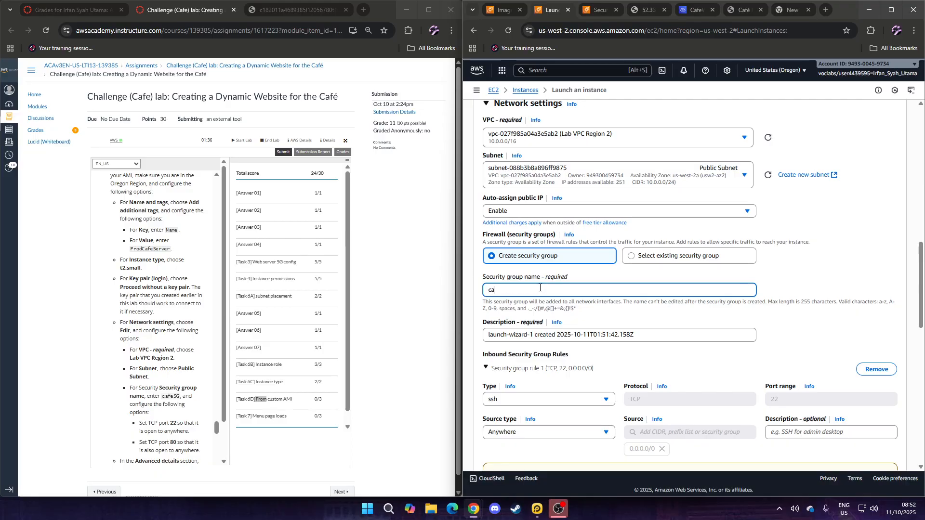
type("feSG")
Step: Add a second inbound security group rule allowing HTTP traffic from Anywhere
scroll(573, 290, "down", 2)
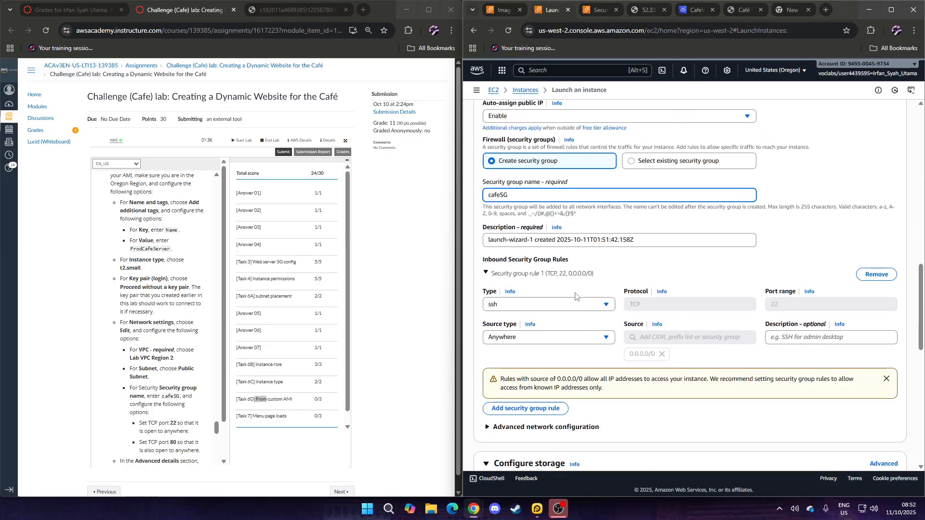
left_click(502, 410)
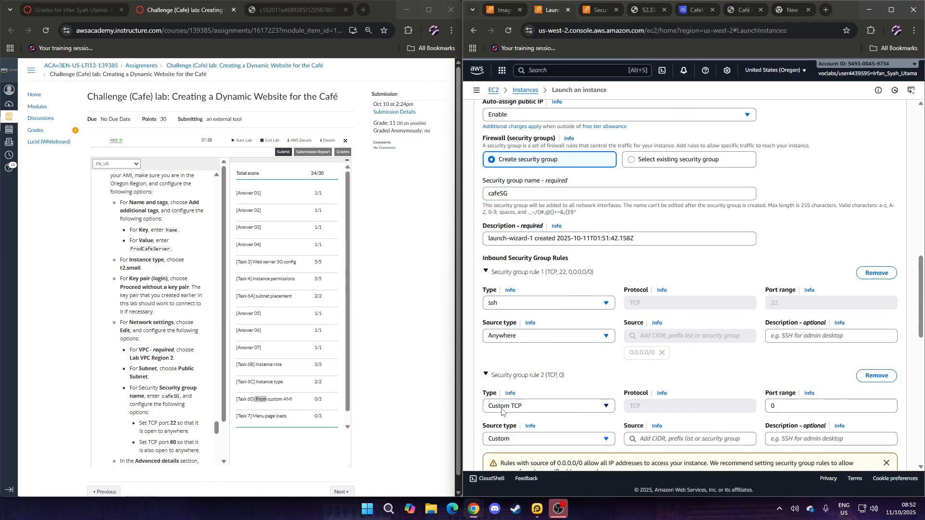
left_click(526, 407)
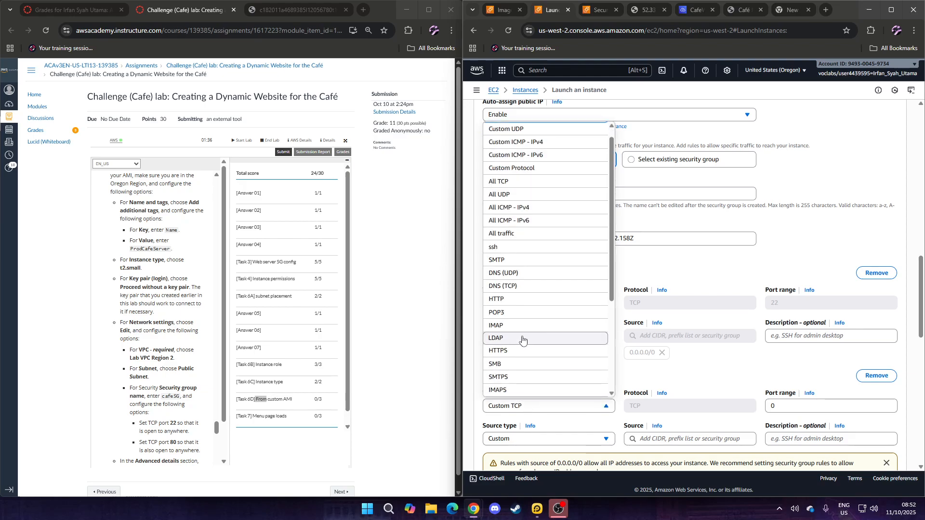
left_click(523, 300)
left_click(542, 437)
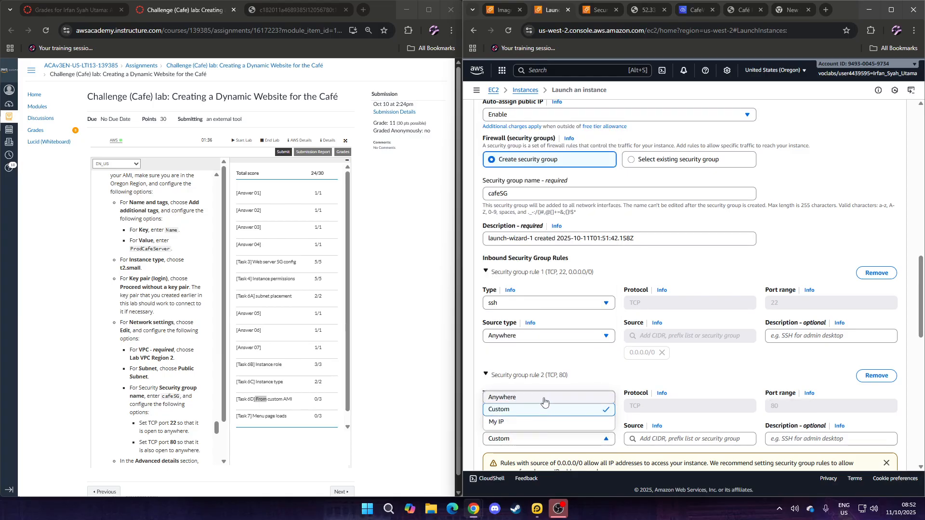
left_click(543, 398)
Step: Assign CafeRole as the IAM instance profile in the advanced details and try to launch the instance
scroll(584, 378, "down", 6)
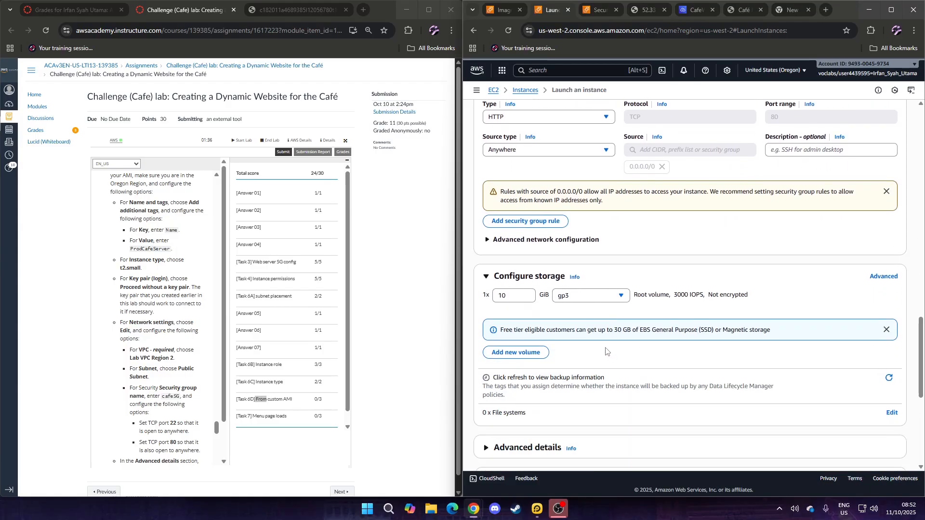
scroll(605, 346, "down", 6)
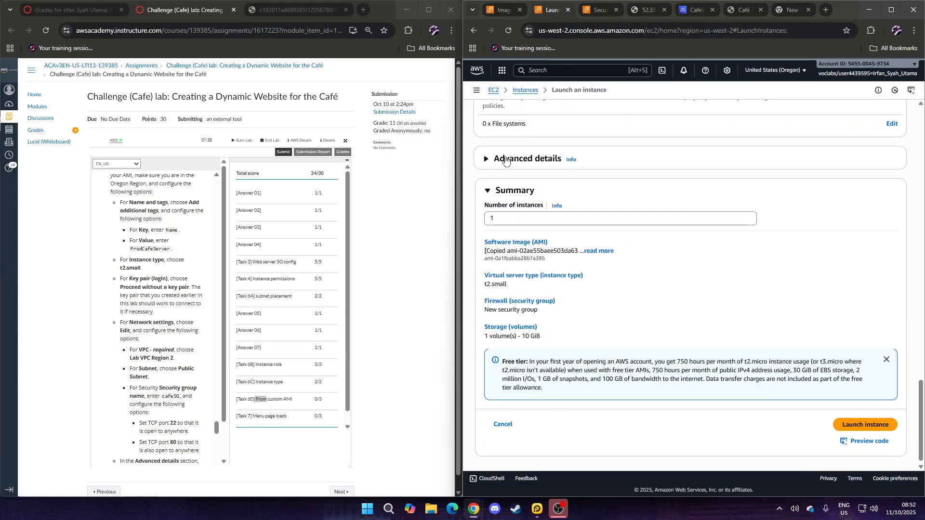
left_click(506, 159)
left_click(544, 225)
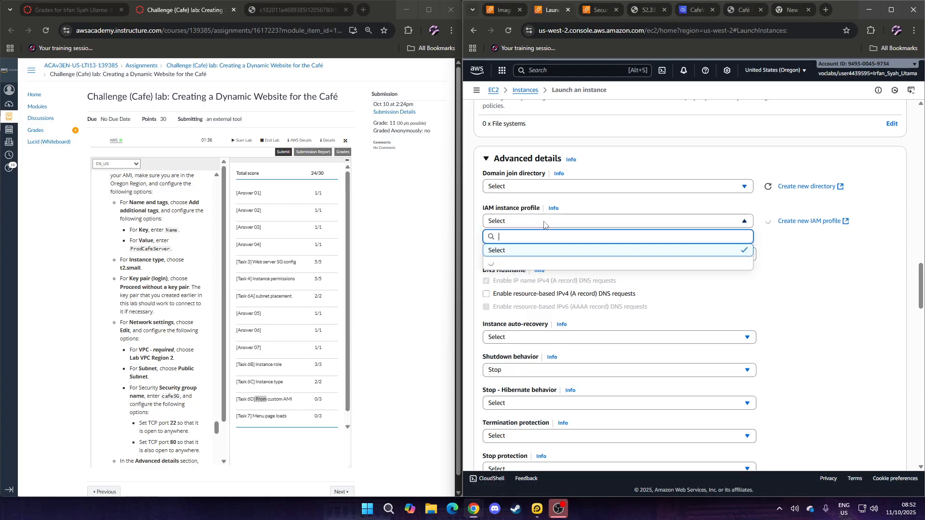
left_click(540, 263)
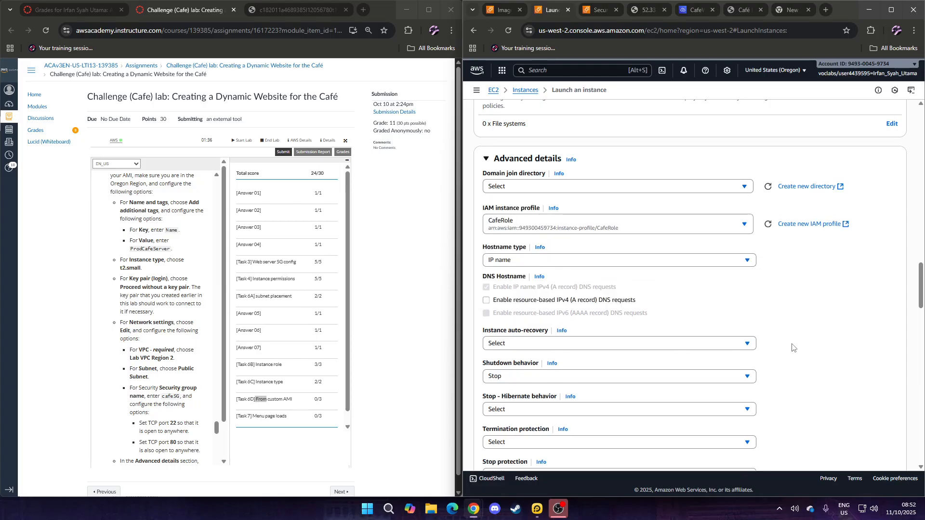
scroll(874, 435, "down", 10)
scroll(874, 435, "down", 15)
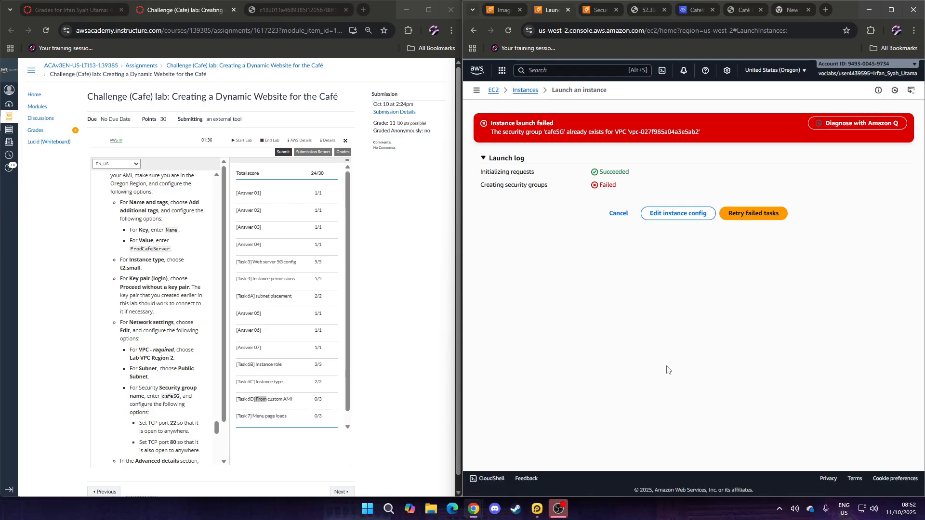
Step: Check the existing security groups and see whether the terminated "wrong instance" allows changing its security groups
left_click(594, 12)
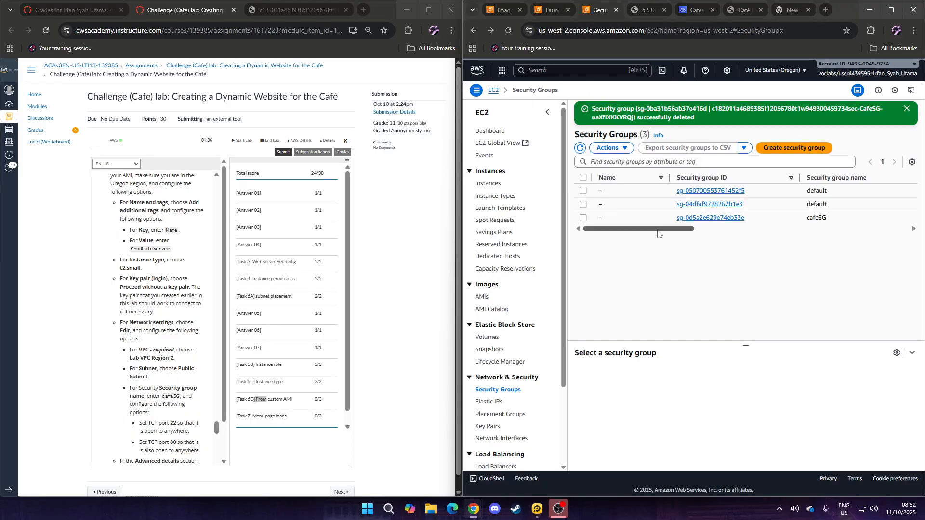
left_click(485, 185)
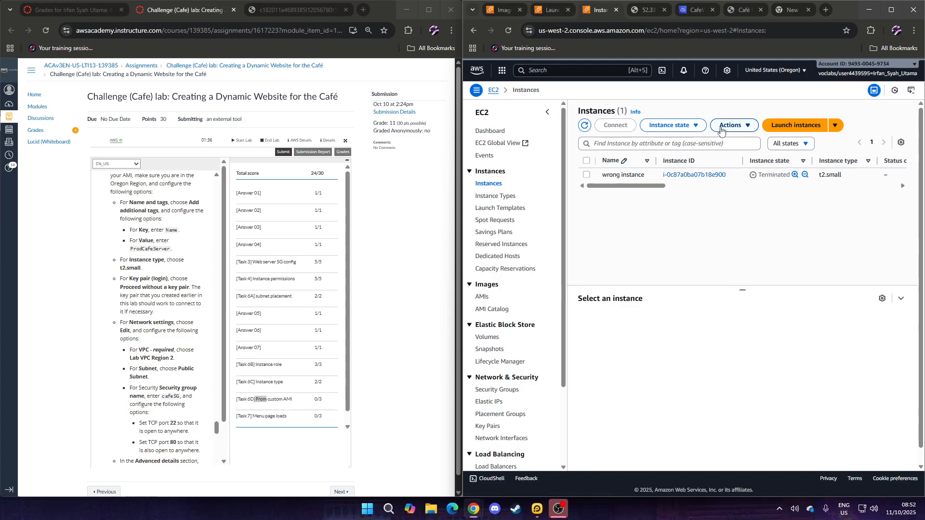
left_click(587, 174)
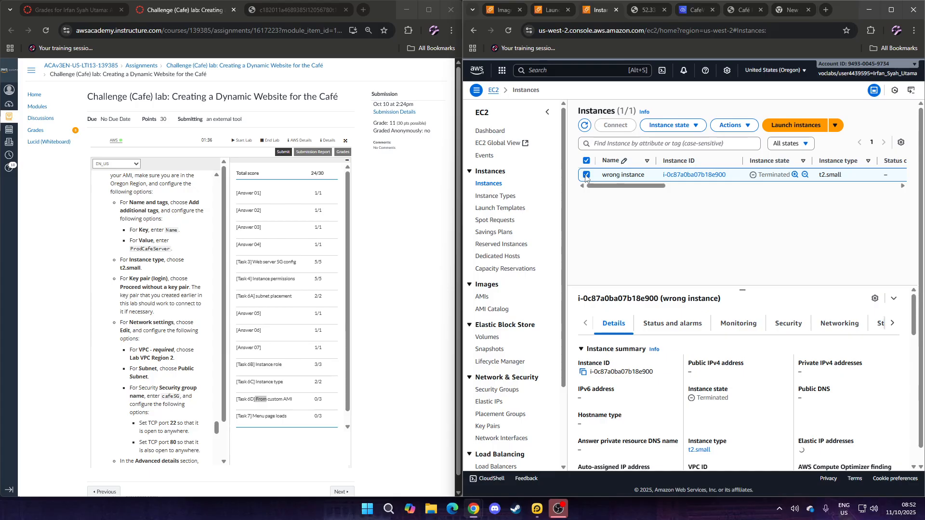
left_click(742, 129)
mouse_move(798, 182)
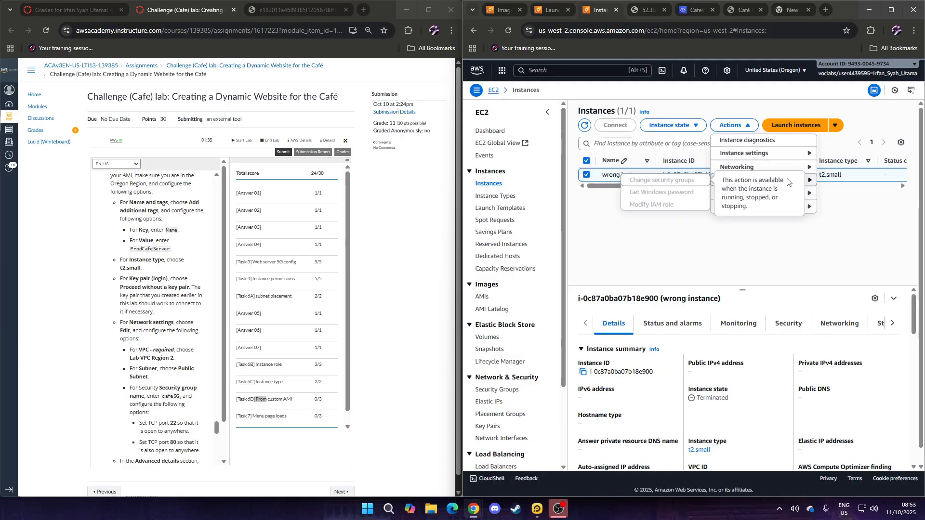
Step: Try to terminate "wrong instance" again with the Skip OS shutdown option enabled
left_click(690, 131)
left_click(690, 131)
left_click(690, 131)
left_click(689, 131)
left_click(684, 195)
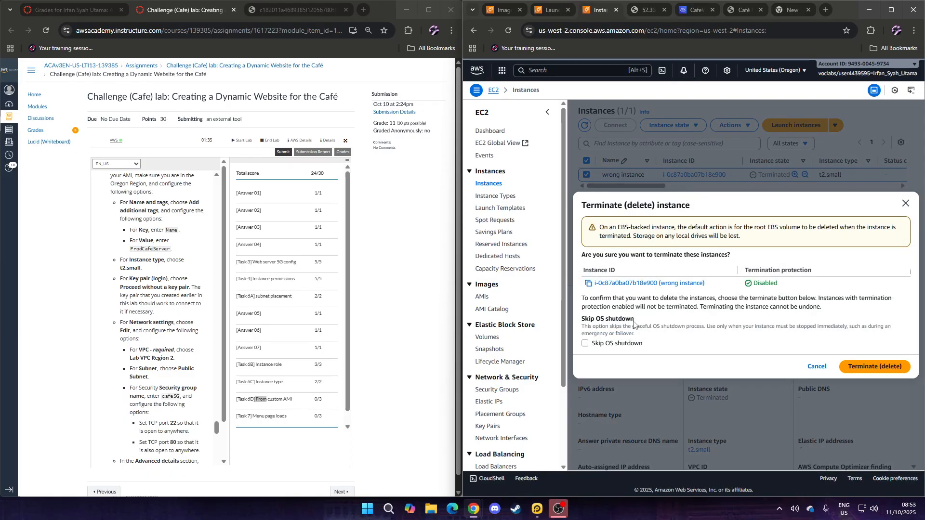
left_click(586, 344)
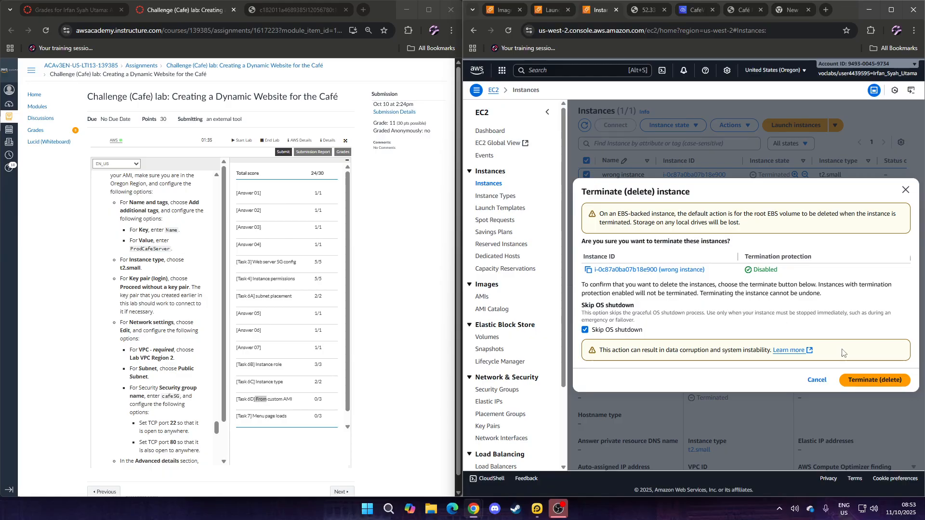
left_click(872, 382)
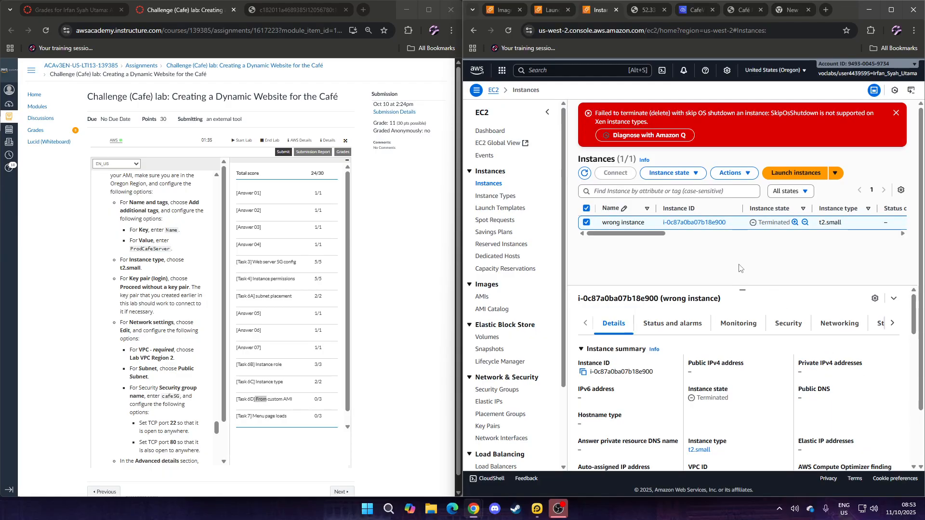
Step: Open the details of "wrong instance" and examine its security actions, state options and instance information
left_click(690, 176)
left_click(691, 177)
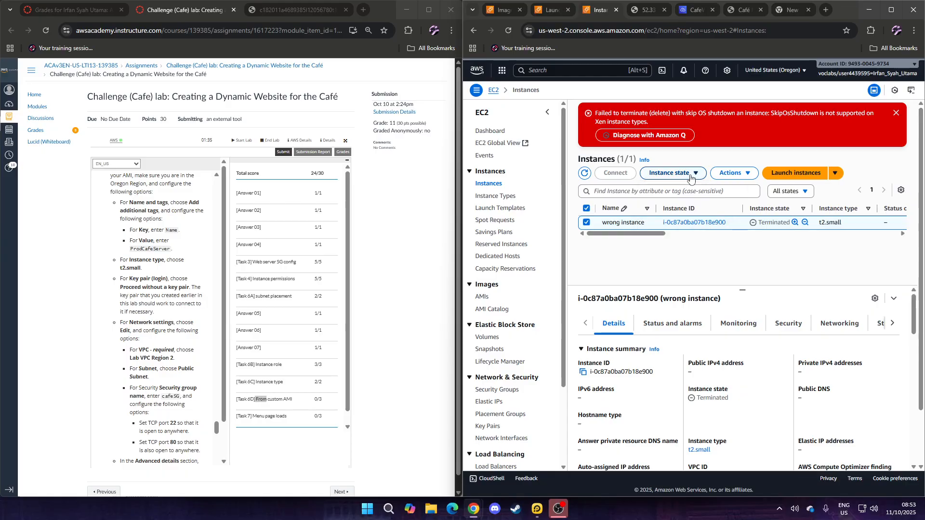
left_click(703, 223)
left_click(742, 185)
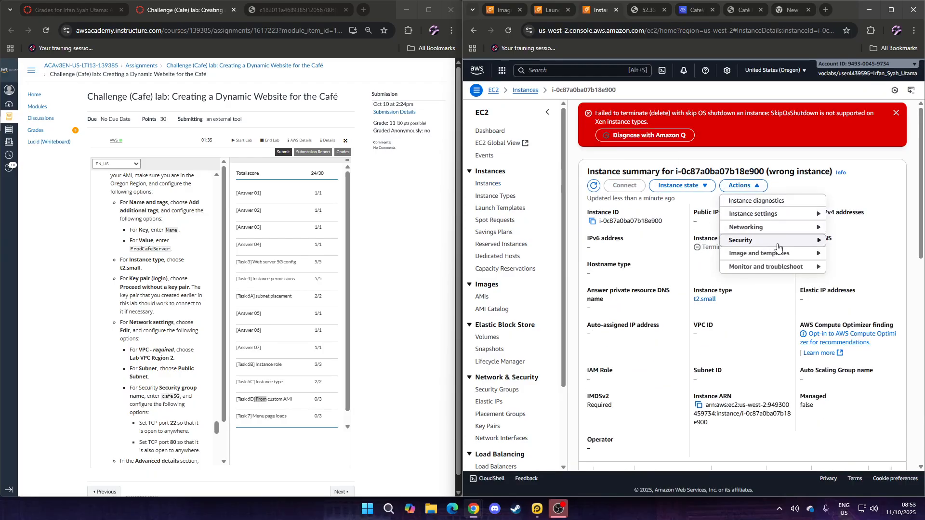
mouse_move(777, 245)
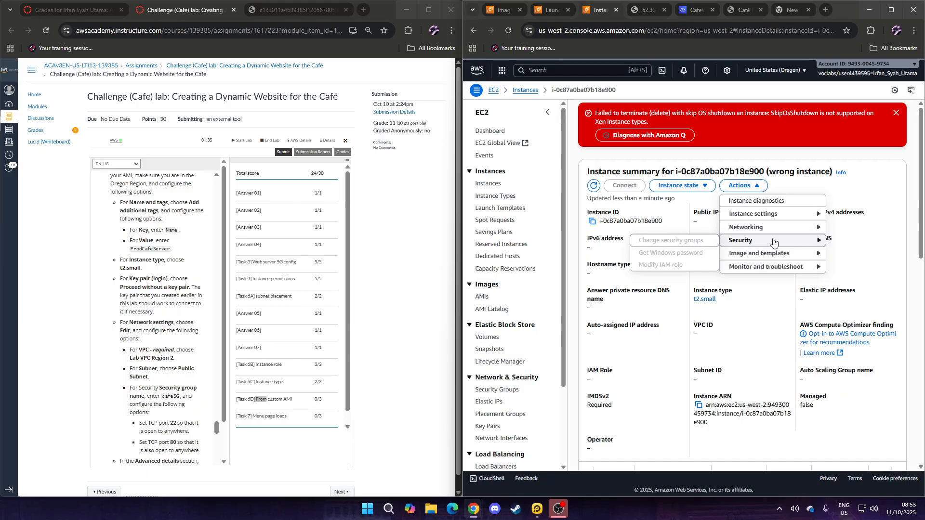
left_click(684, 186)
left_click(686, 189)
scroll(789, 326, "down", 15)
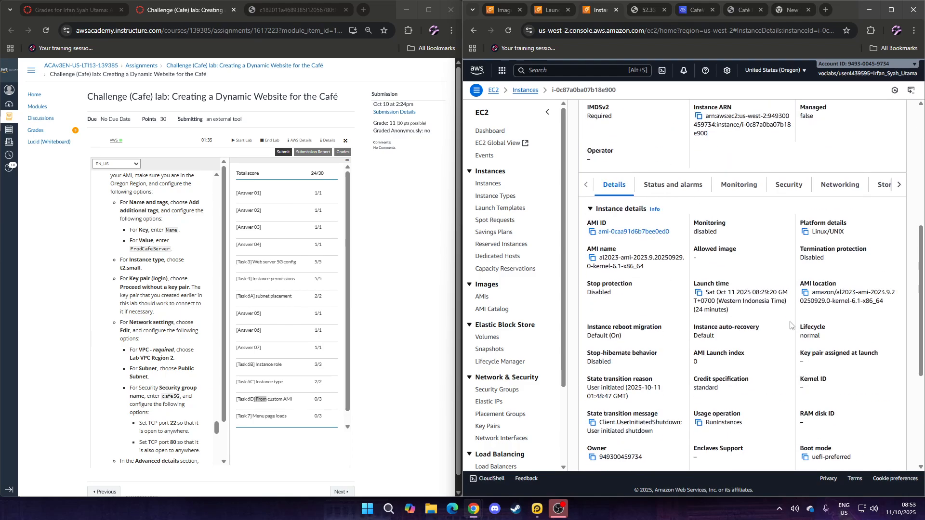
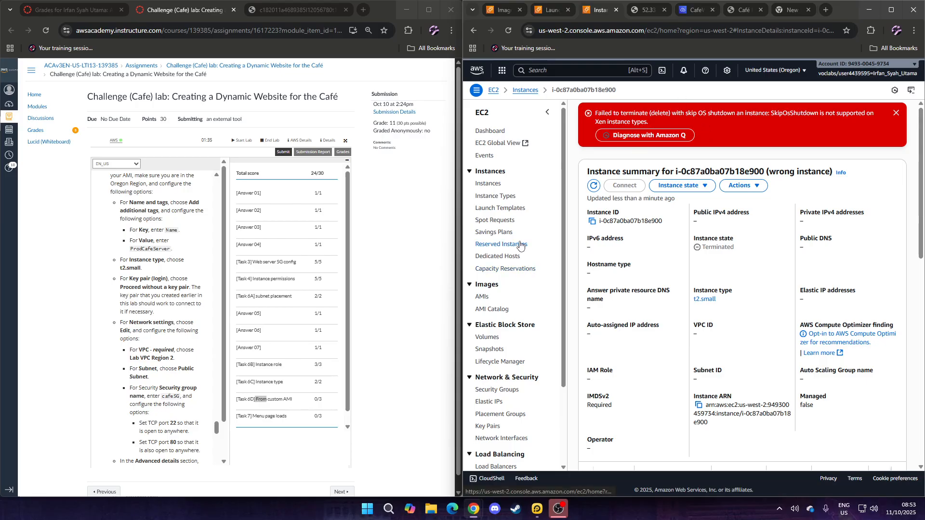
Step: Reopen the failed launch configuration, revisit its security group settings and launch the instance again
left_click(553, 13)
left_click(687, 214)
scroll(548, 293, "down", 15)
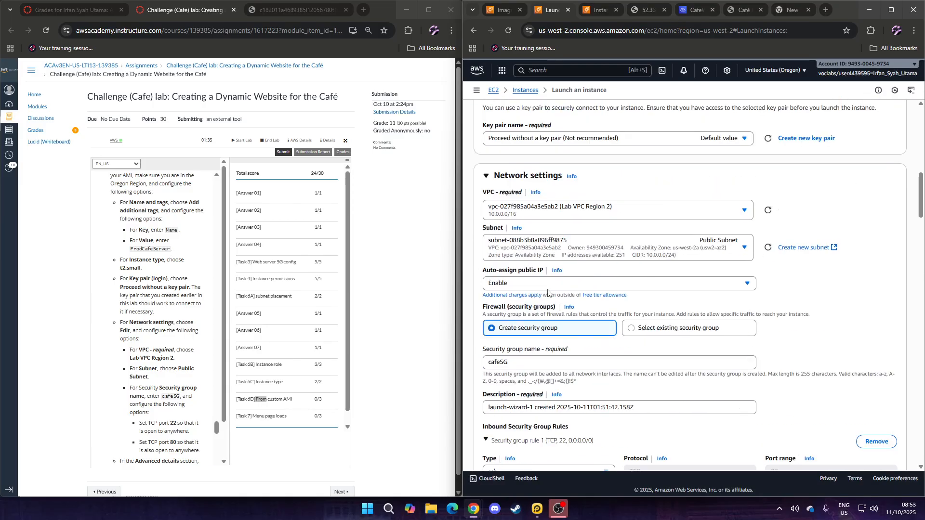
scroll(547, 293, "down", 5)
left_click(545, 267)
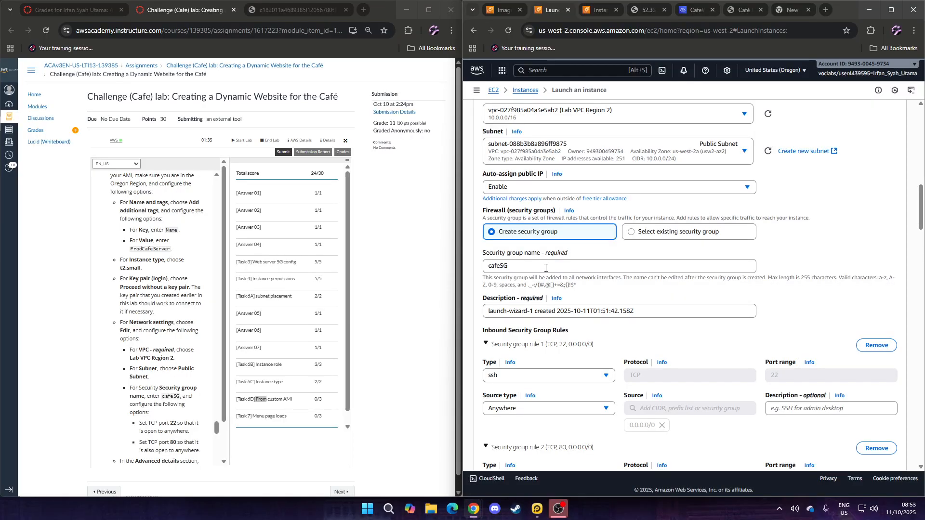
scroll(787, 374, "down", 20)
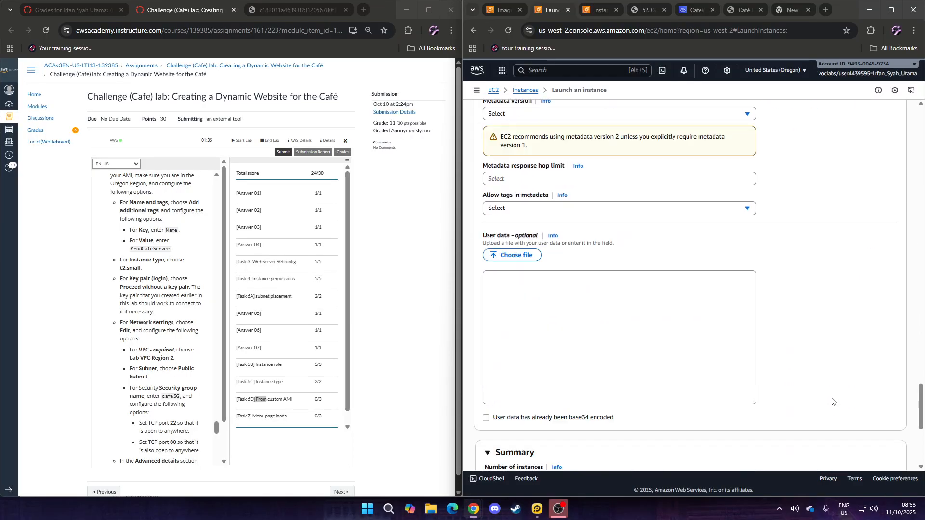
left_click(859, 424)
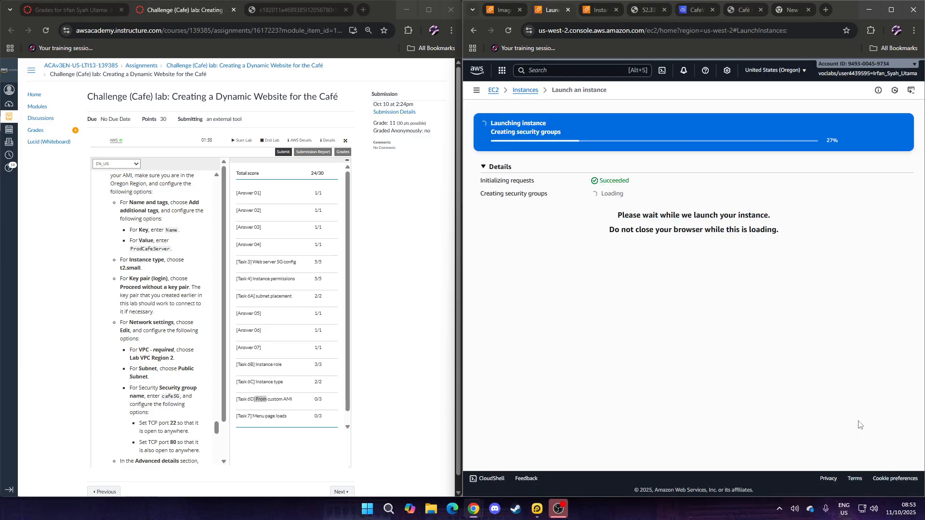
key("ctrl+a")
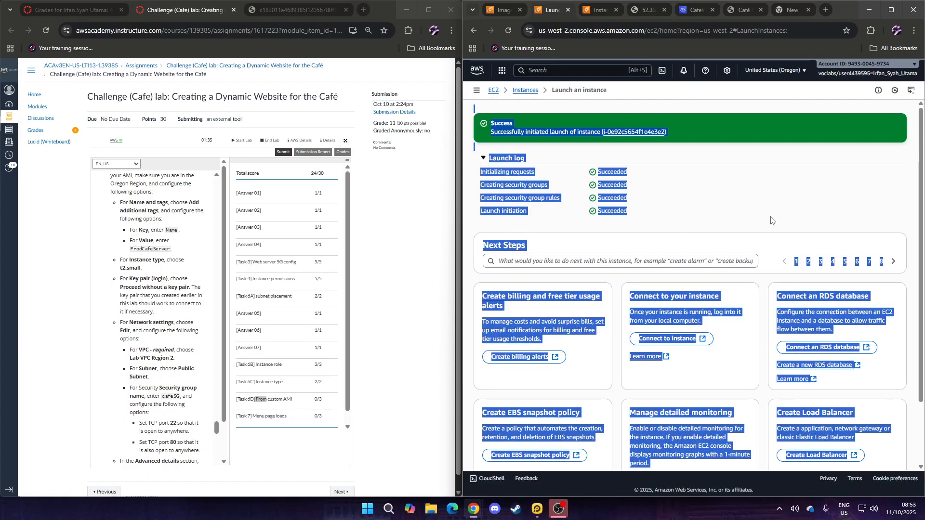
left_click(768, 212)
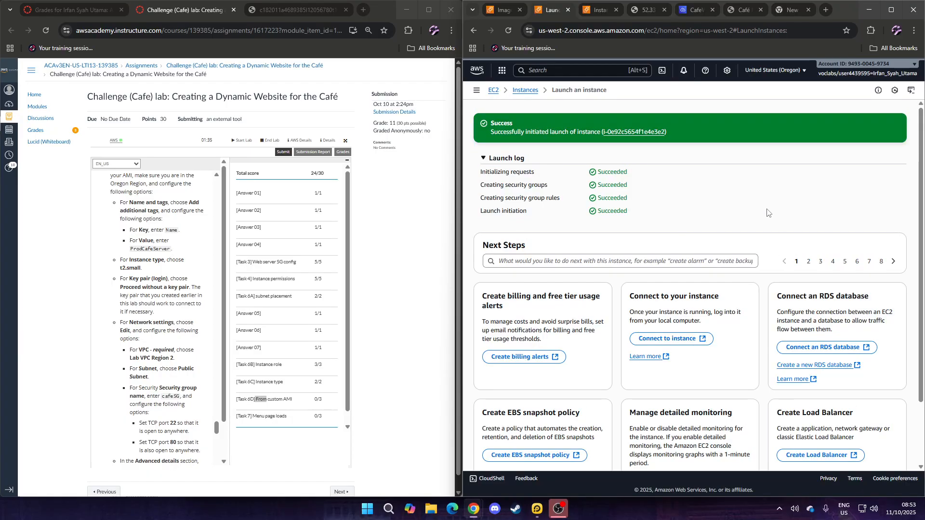
Step: Select only the new ProdCafeServer in the instances list and copy its public DNS name
left_click(525, 91)
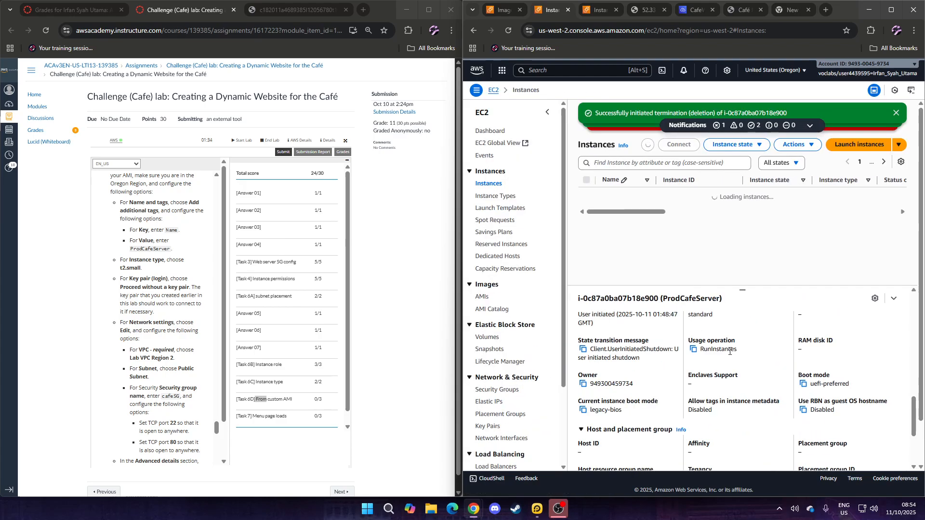
scroll(666, 353, "up", 10)
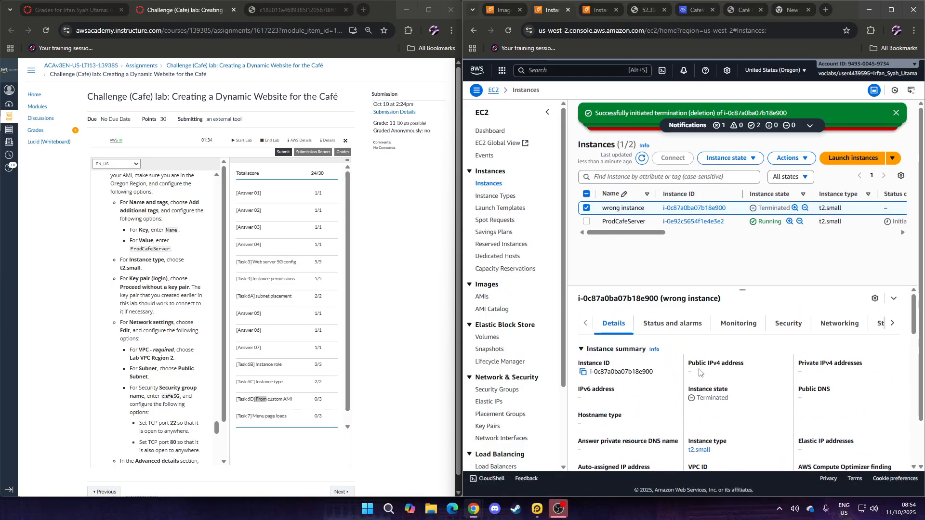
left_click(587, 221)
left_click(587, 208)
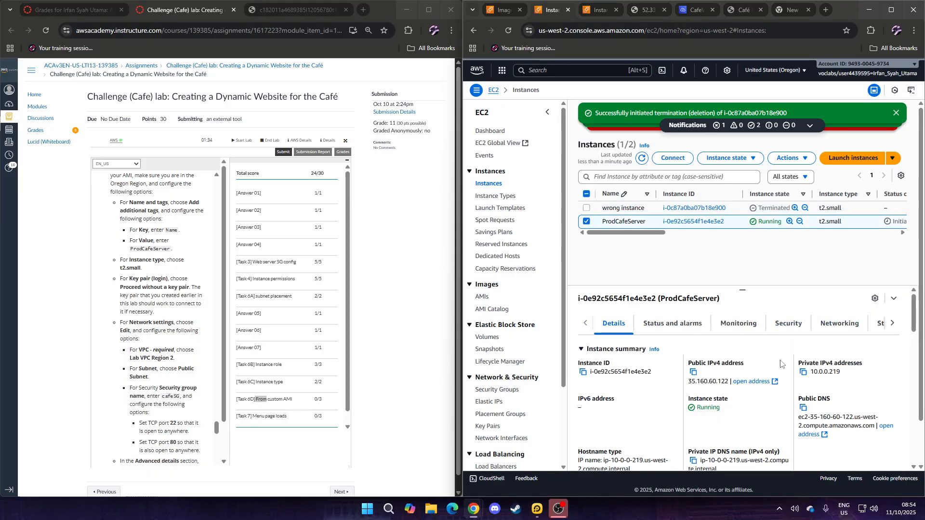
left_click(803, 408)
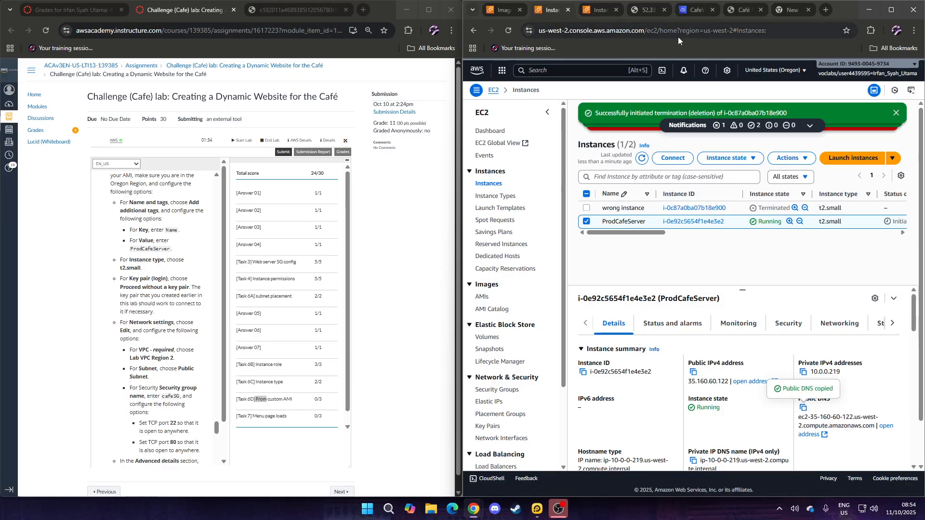
Step: In the Cloud9 environment, replace the publicDNS value in the set-app-parameters script with ProdCafeServer's copied public DNS and try to save the script
left_click(645, 12)
left_click(698, 12)
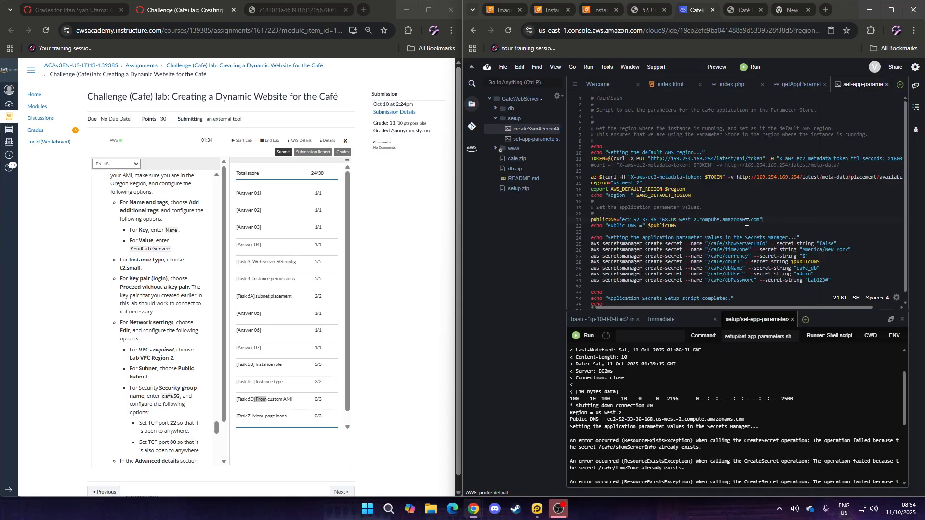
key("BackSpace")
key("BackSpace")
key("BackSpace")
key("BackSpace")
key("BackSpace")
key("BackSpace")
key("BackSpace")
key("BackSpace")
key("BackSpace")
key("BackSpace")
key("BackSpace")
key("BackSpace")
key("BackSpace")
key("BackSpace")
key("BackSpace")
key("BackSpace")
key("BackSpace")
key("BackSpace")
key("BackSpace")
key("BackSpace")
key("ctrl+v")
left_click(503, 71)
left_click(530, 125)
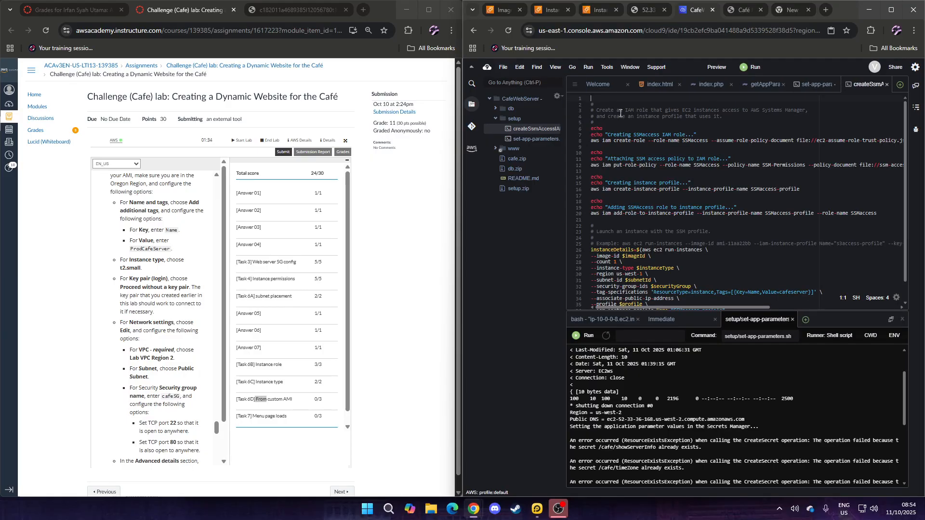
Step: Save the edited set-app-parameters script in the Cloud9 editor and run it
left_click(531, 140)
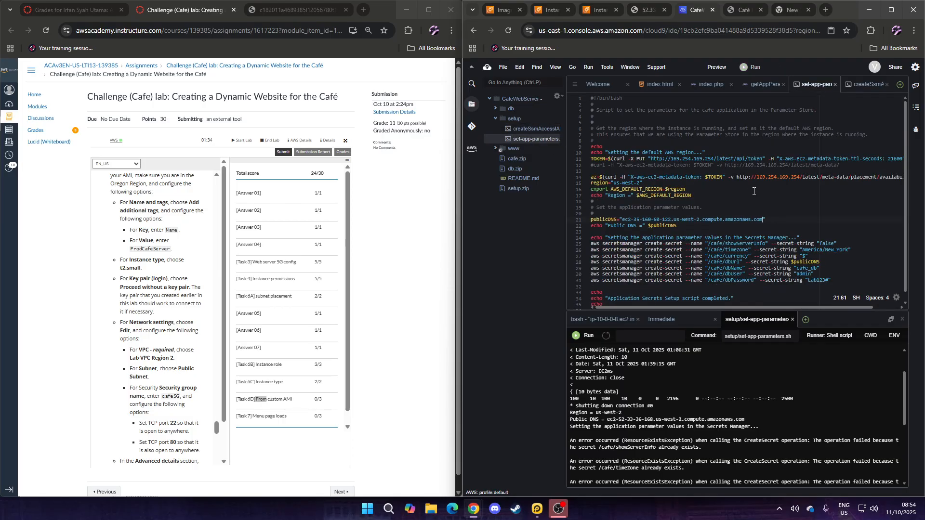
left_click(503, 67)
left_click(527, 126)
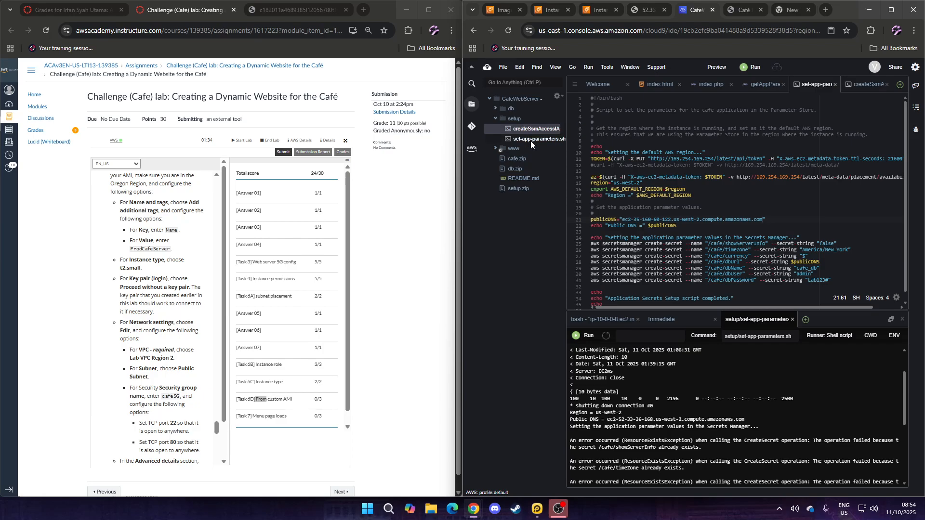
left_click(530, 140)
left_click(749, 67)
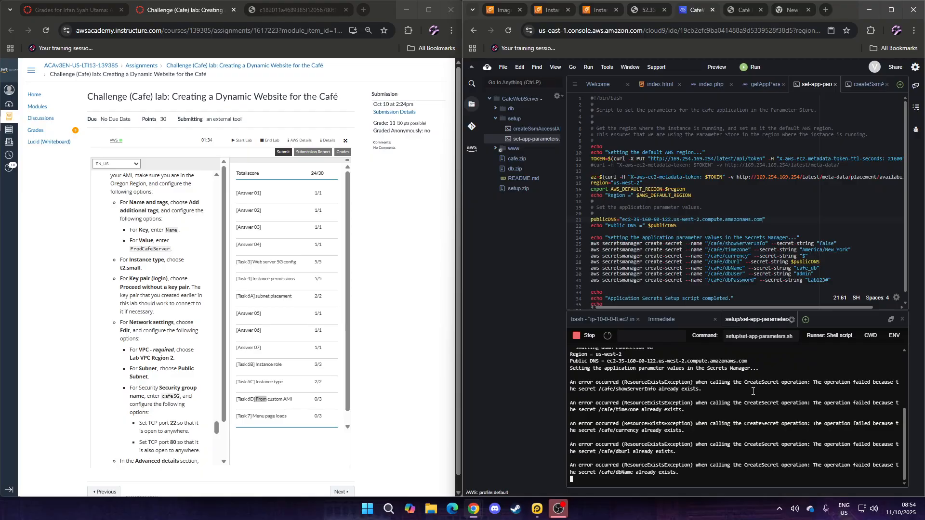
Step: Refresh the Oregon instances list to check ProdCafeServer, and look at the old server's page at 52.33.36.168
key("ctrl+shift+Tab")
key("ctrl+shift+Tab")
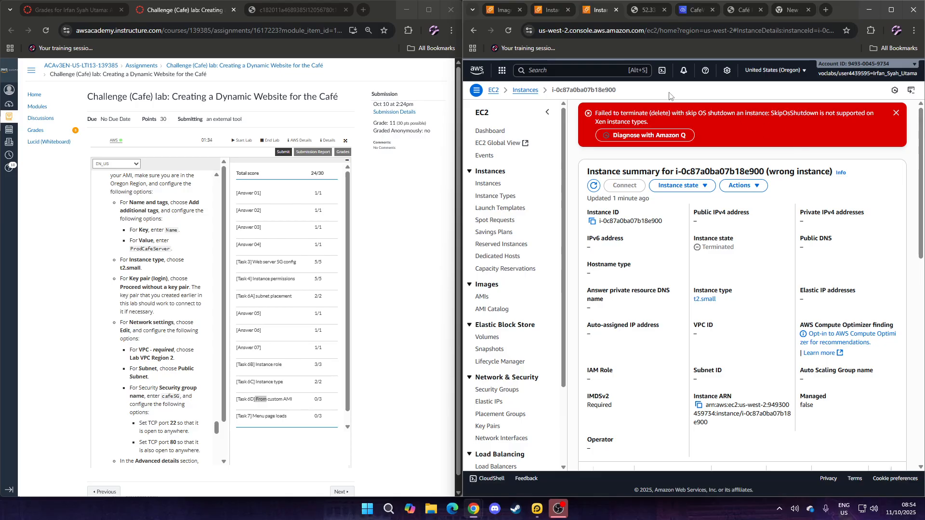
left_click(553, 16)
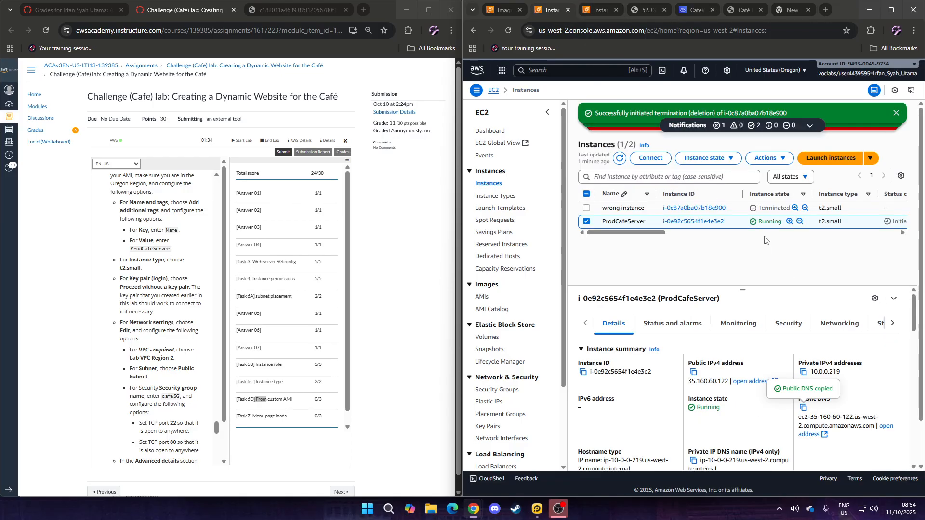
mouse_move(655, 233)
left_mouse_down()
mouse_move(676, 234)
mouse_move(647, 233)
left_mouse_up()
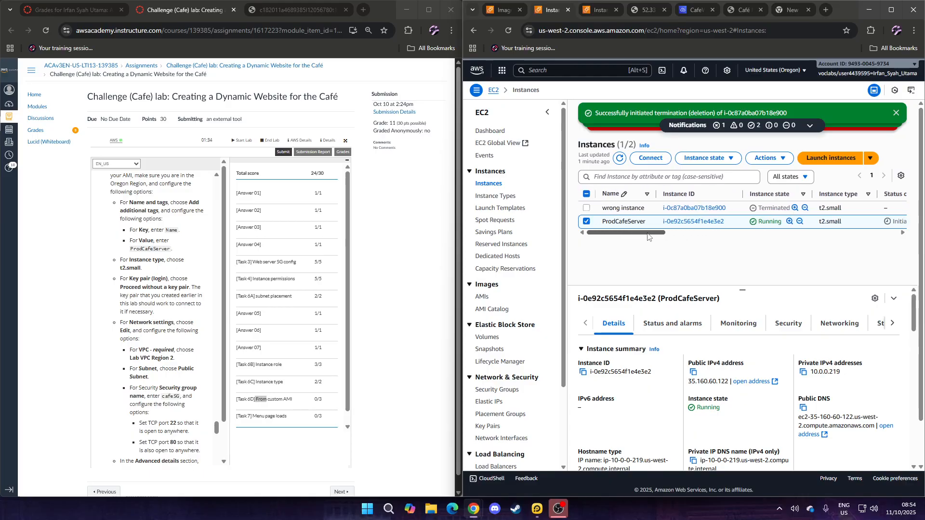
left_click(619, 158)
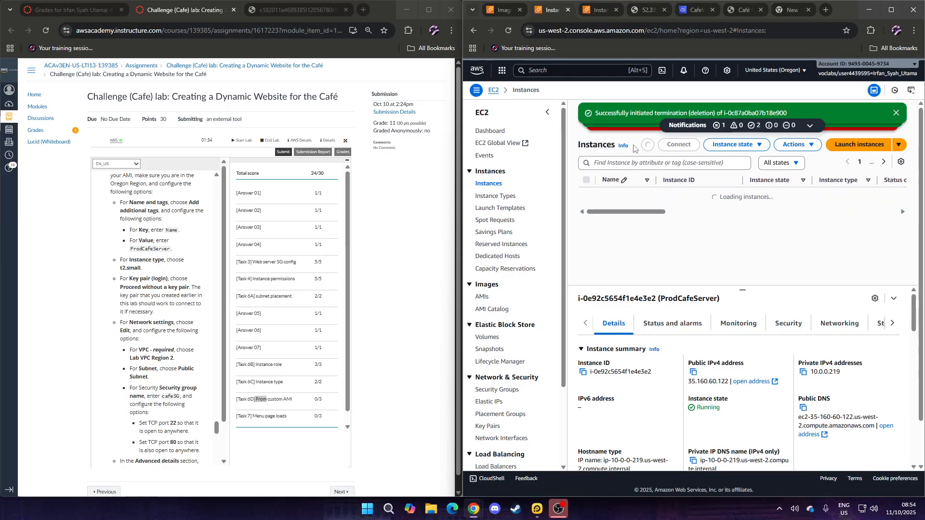
left_click(640, 14)
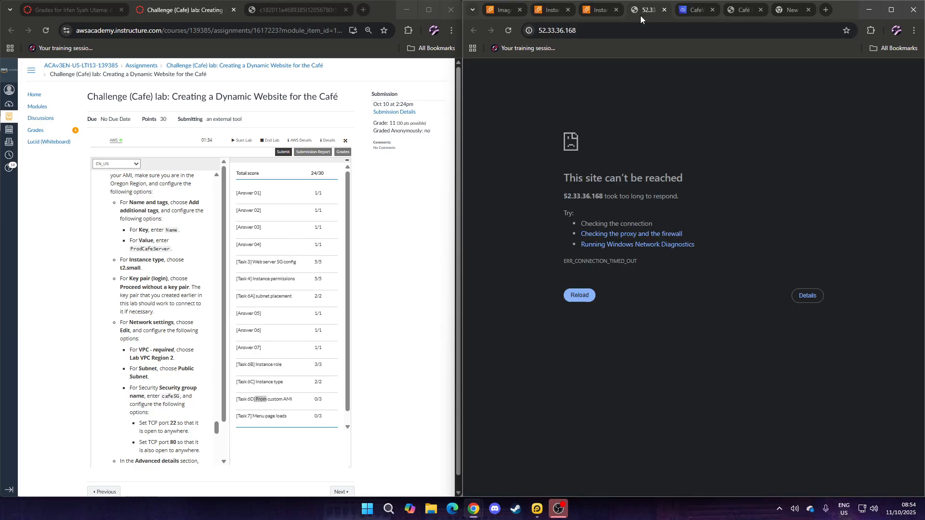
Step: Run the set-app-parameters script again in Cloud9 and return to the Oregon instances list
left_click(706, 13)
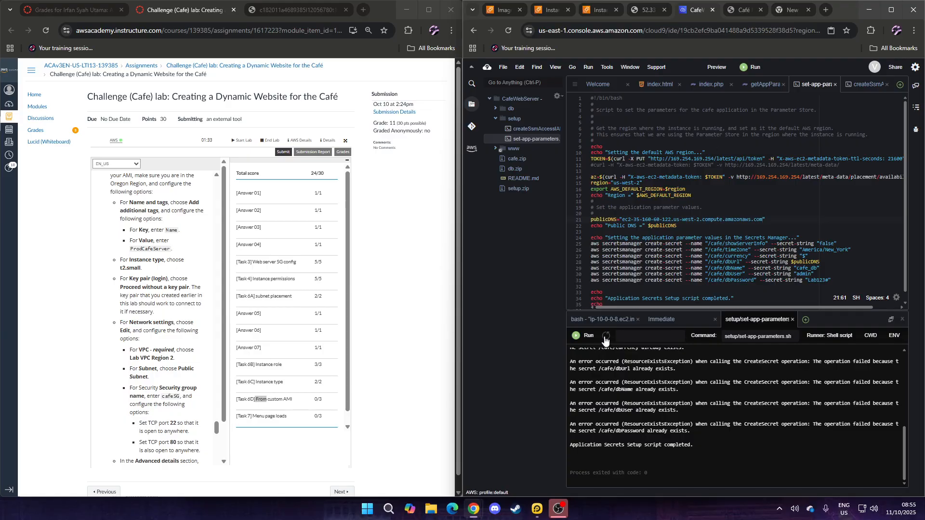
left_click(605, 337)
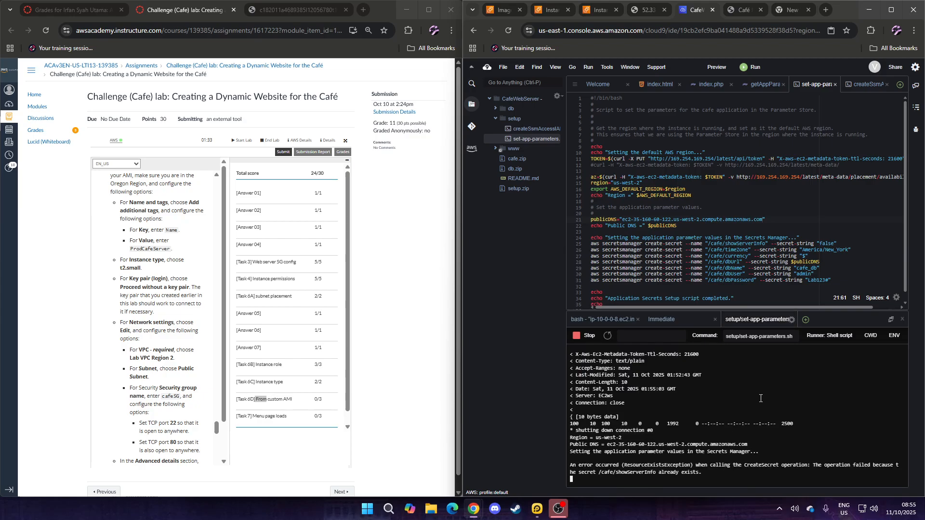
left_click(551, 10)
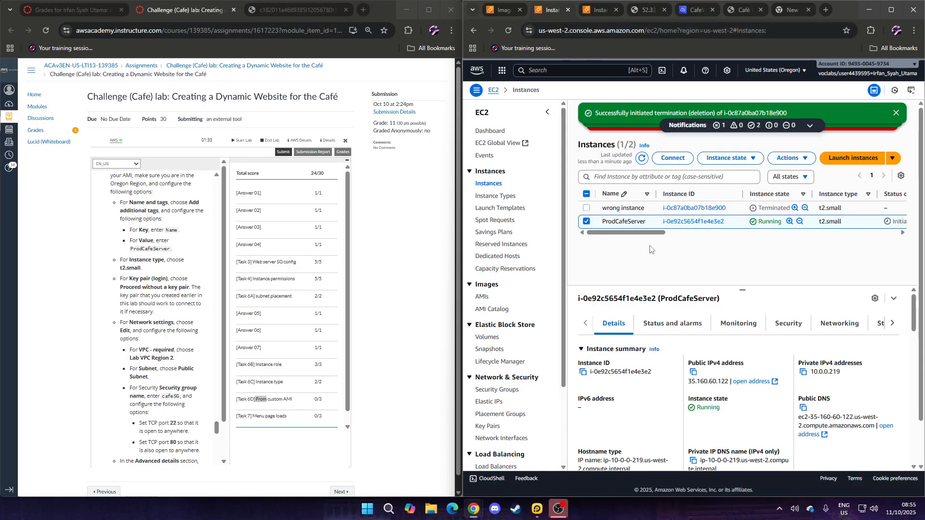
left_click_drag(642, 234, 633, 235)
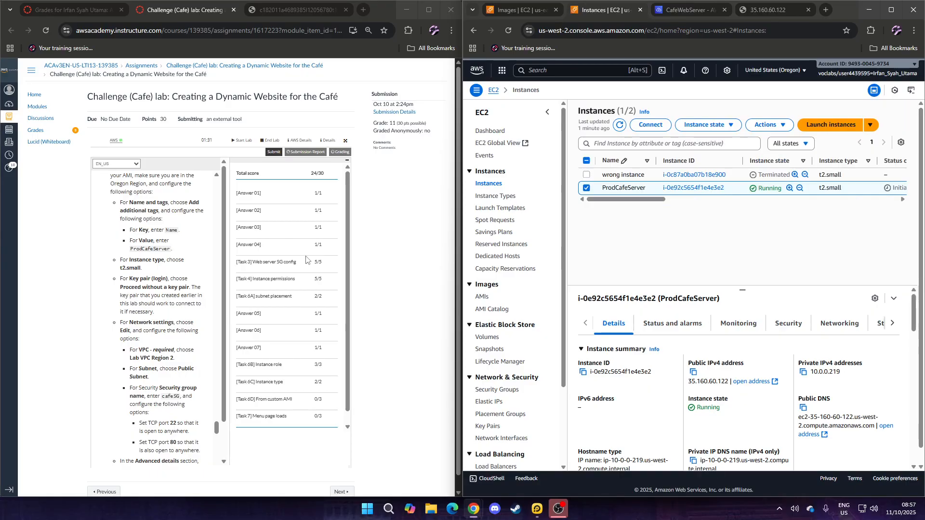
Step: Open the /cafe page on ProdCafeServer's public address 35.160.60.122 to check the café website
left_click(774, 9)
left_click_drag(767, 11, 689, 12)
type("/cafe")
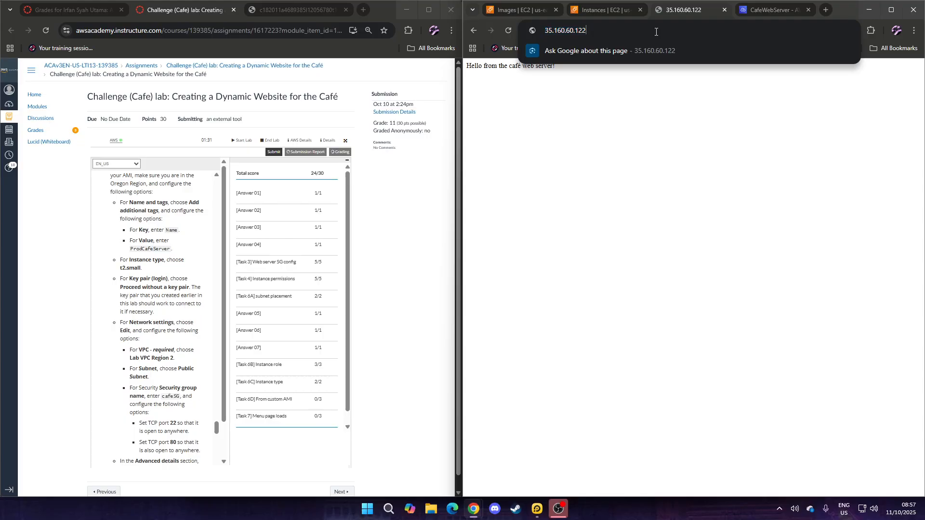
key("Return")
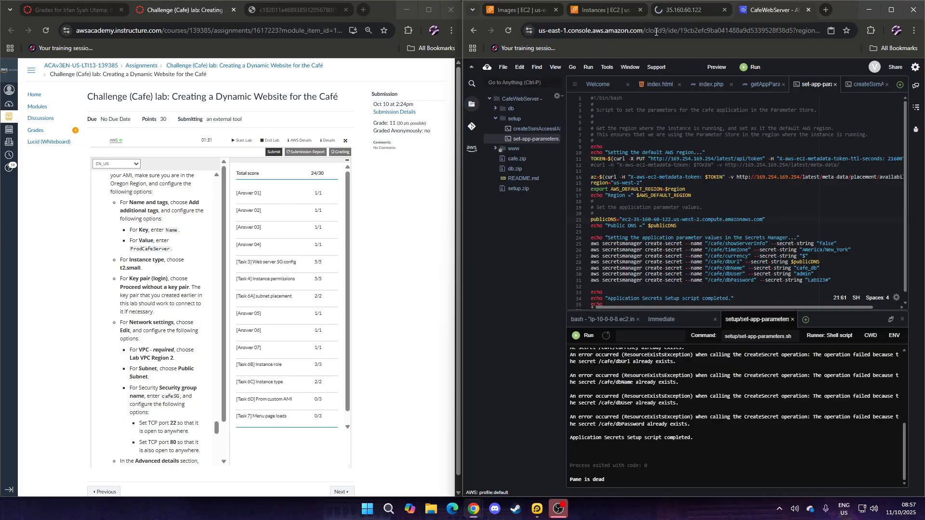
left_click(685, 9)
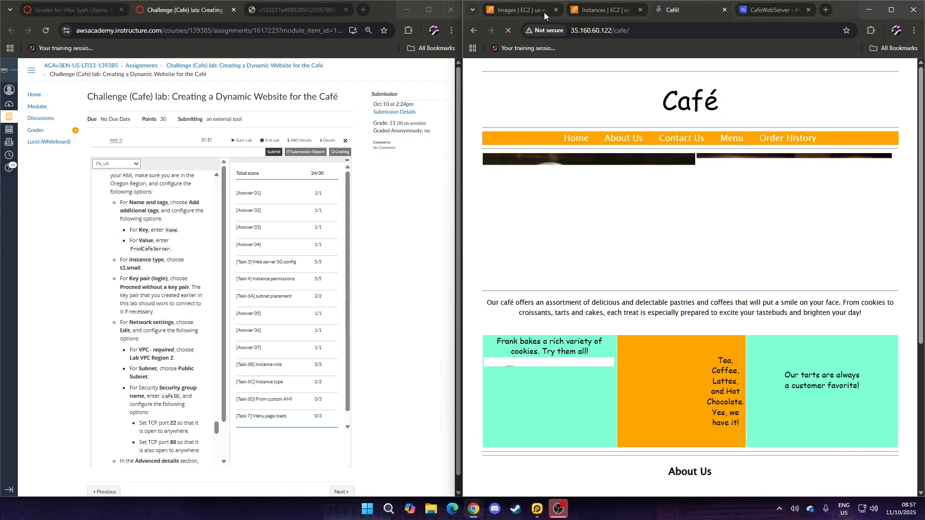
Step: Show the N. Virginia instances list and open the public IPv4 address of the Cloud9 CafeWebServer instance
left_click(533, 10)
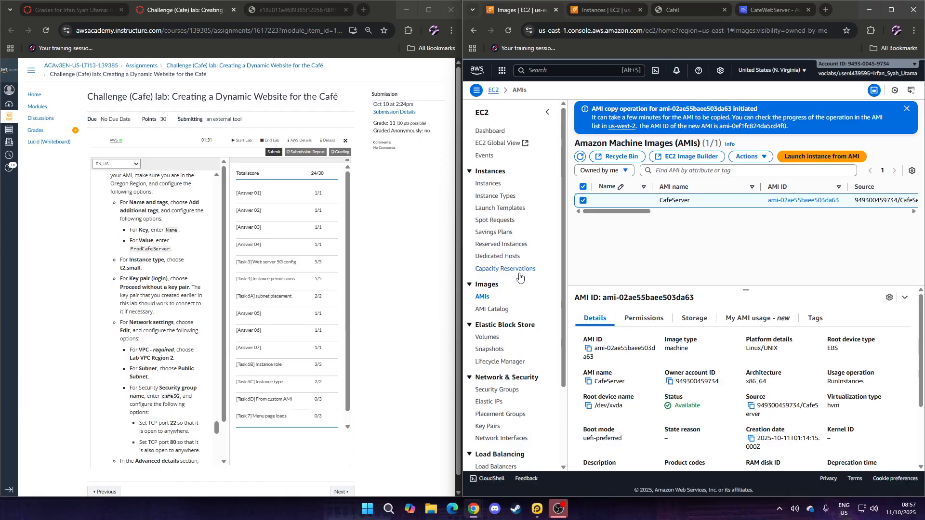
left_click(495, 184)
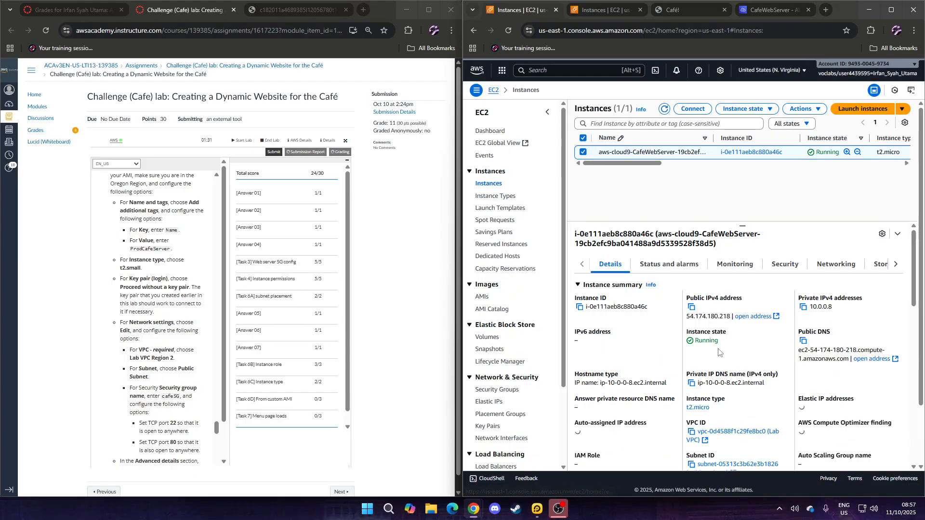
left_click(738, 316)
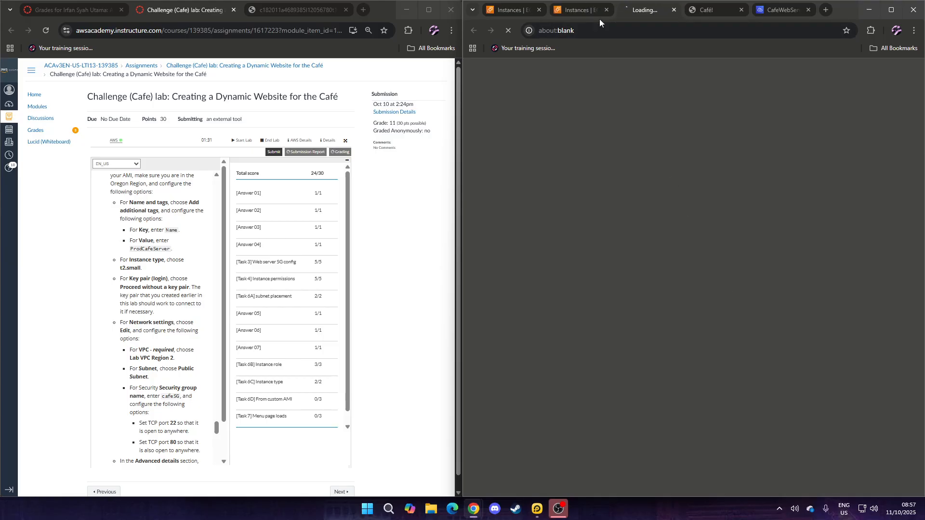
left_click(579, 10)
left_click(706, 11)
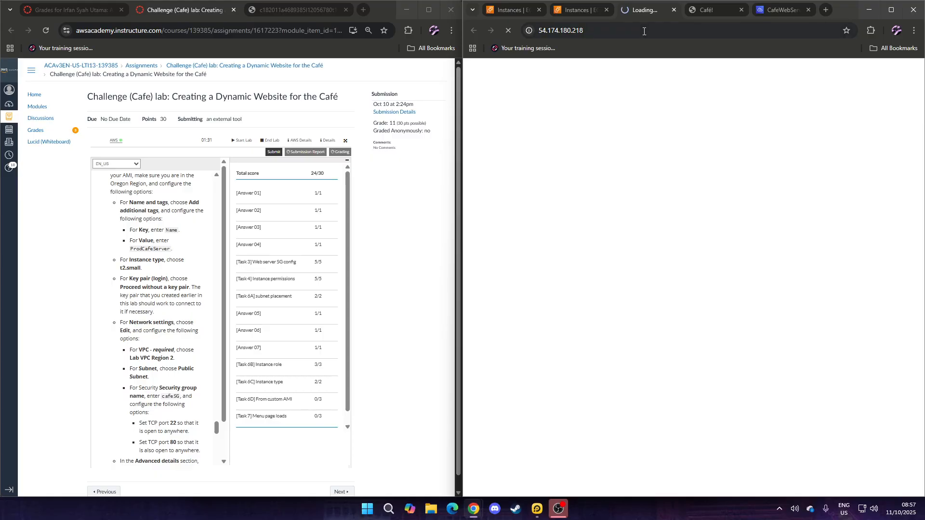
Step: Request the /cafe page on the Cloud9 instance's address 54.174.180.218
key("ctrl+shift+Tab")
left_click(649, 32)
key("End")
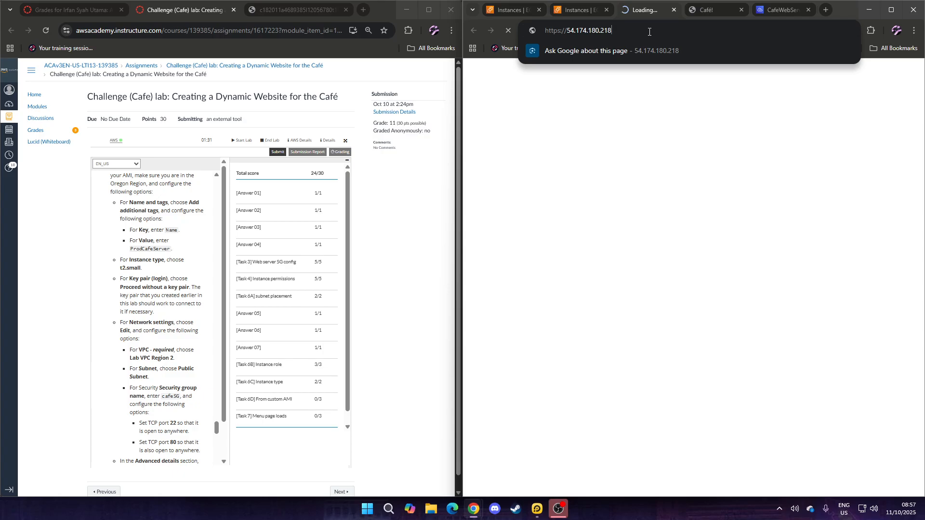
type("a")
key("BackSpace")
type("cafe")
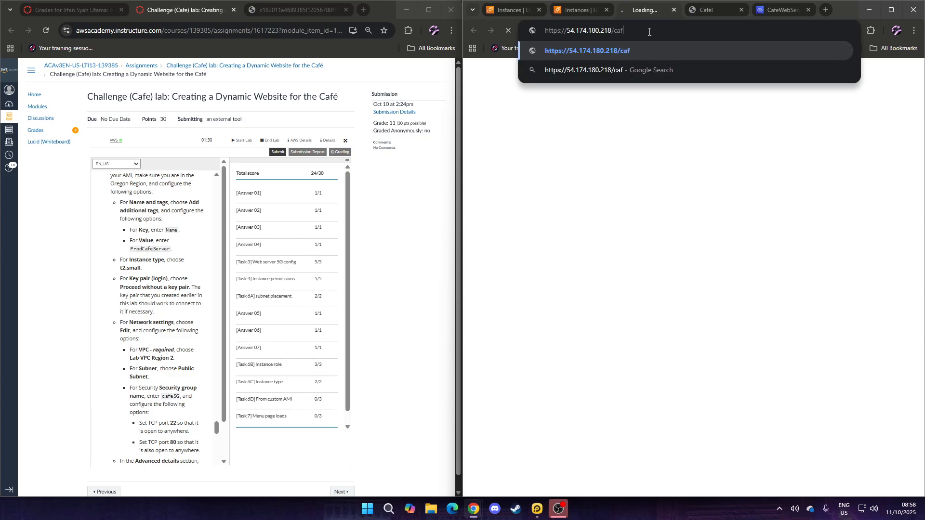
key("Return")
Step: Select only "wrong instance" in the Oregon instances list and view its termination protection setting without changing it
key("ctrl+shift+Tab")
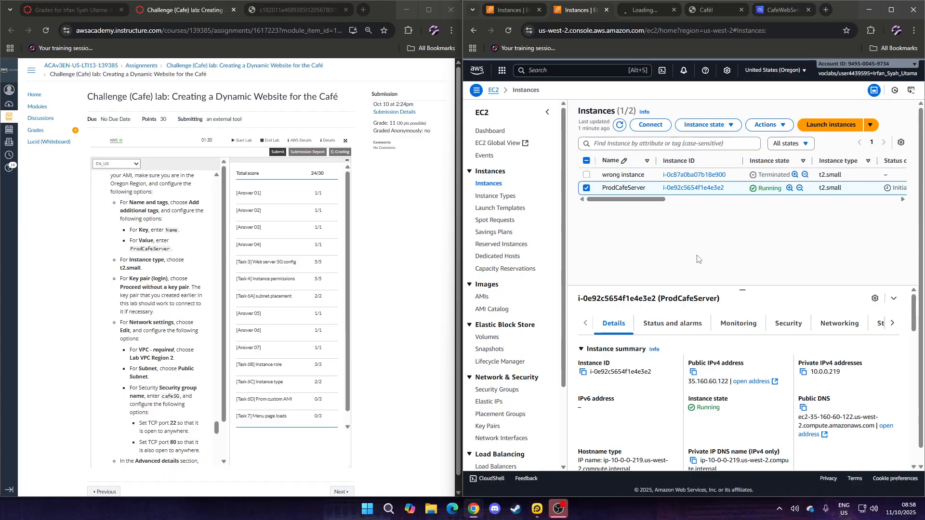
left_click(586, 175)
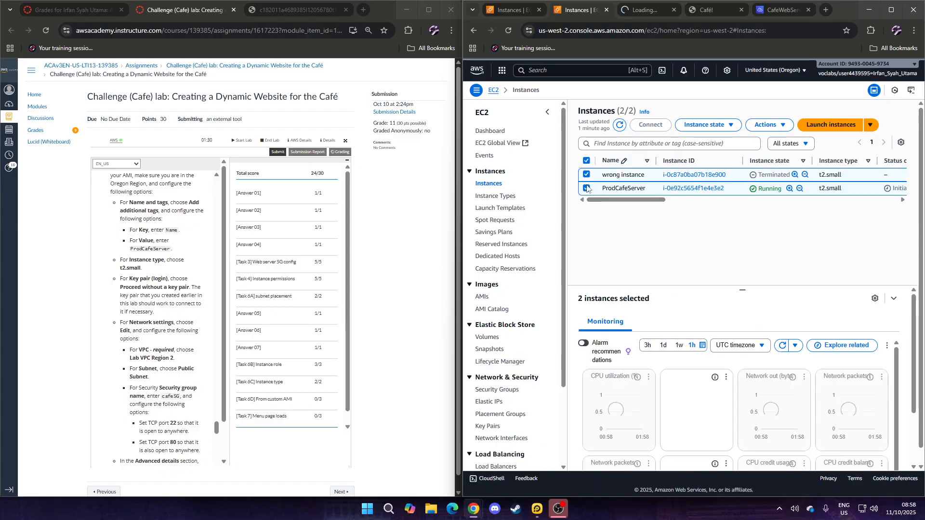
left_click(586, 188)
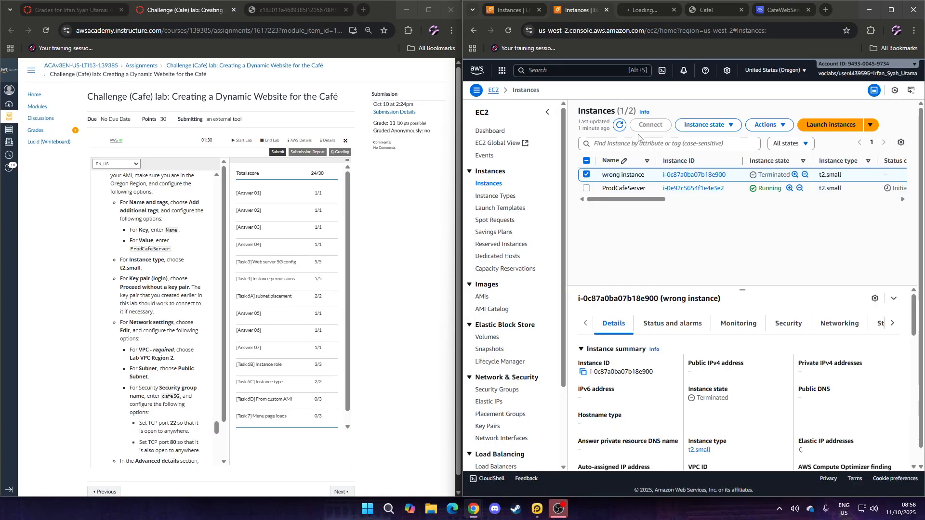
left_click(766, 125)
mouse_move(840, 154)
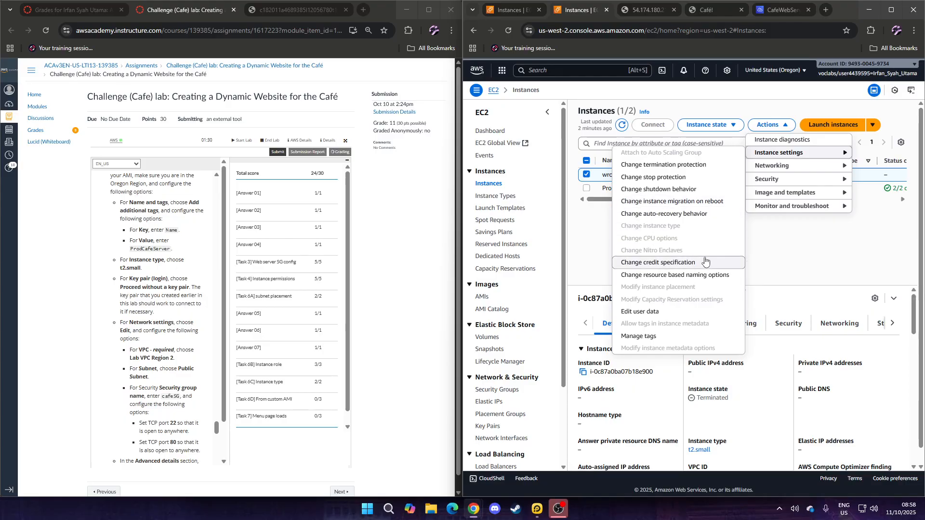
left_click(692, 166)
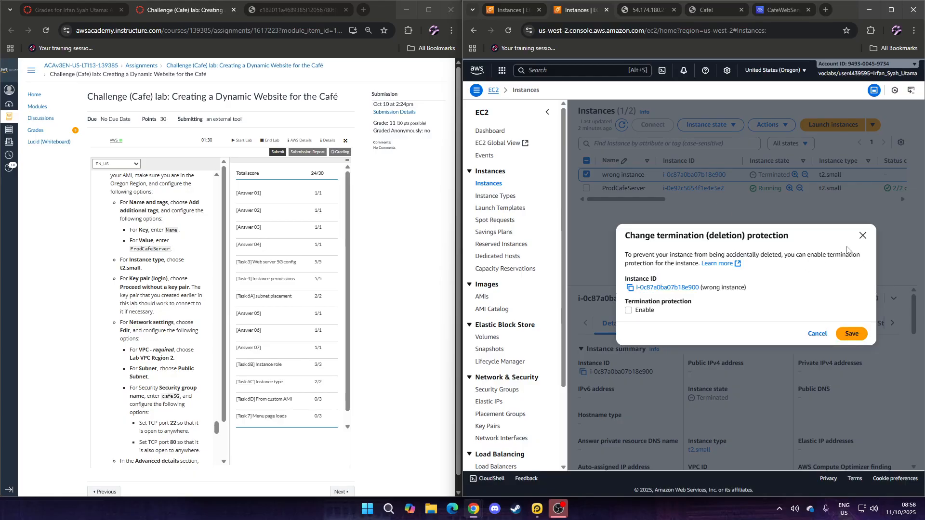
left_click(863, 240)
Step: Try to change the shutdown behavior of "wrong instance" to Terminate
left_click(769, 125)
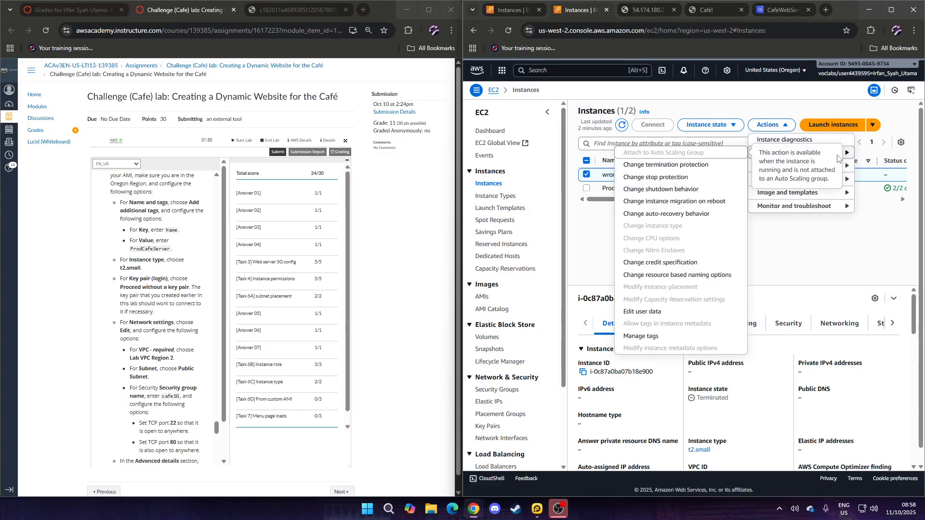
left_click(713, 191)
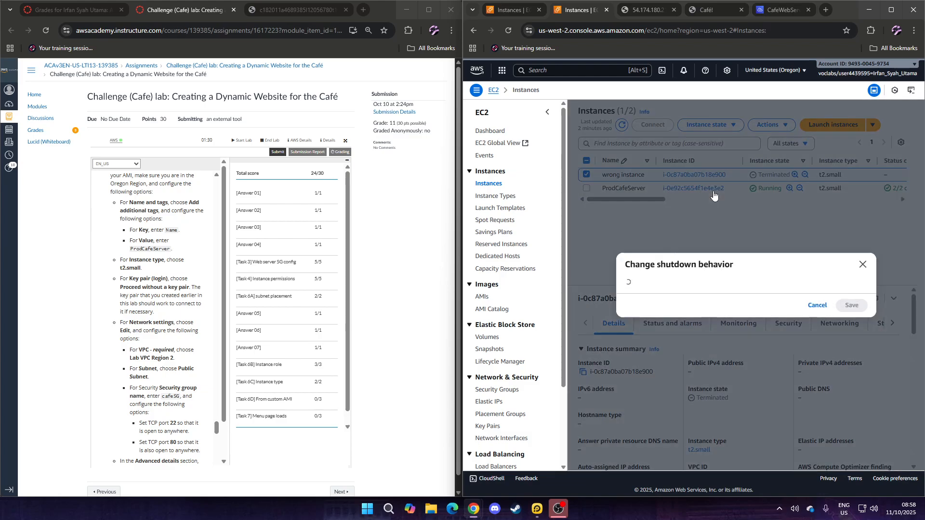
left_click(703, 321)
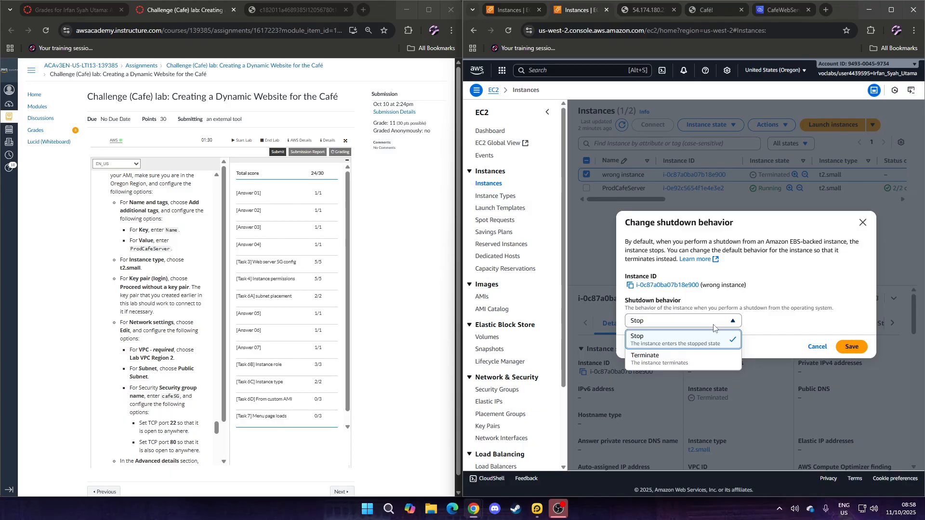
left_click(727, 359)
left_click(851, 371)
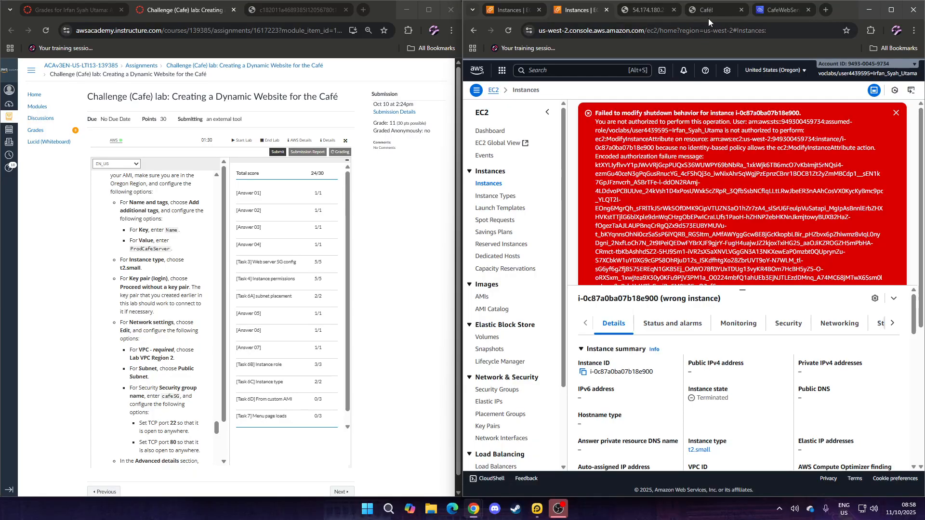
Step: Reload the café page at 54.174.180.218 and the N. Virginia instances list
left_click(651, 14)
left_click(514, 31)
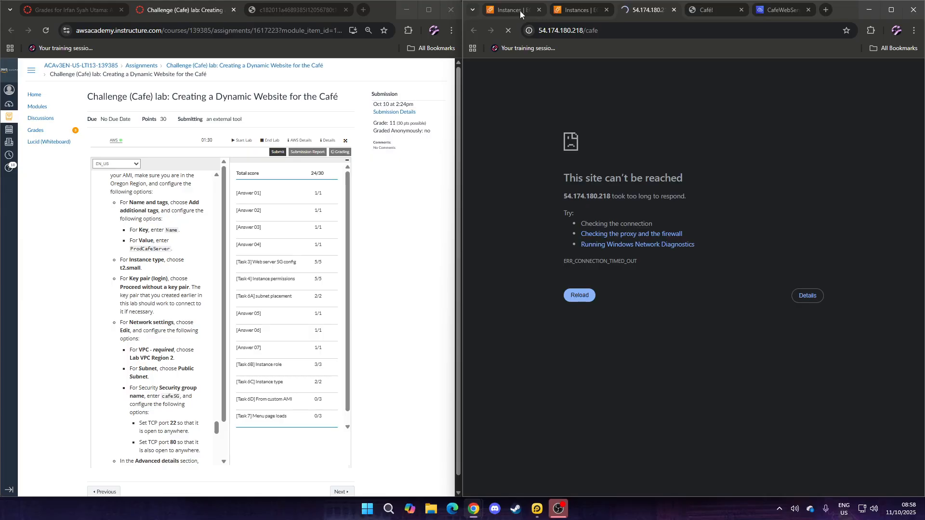
left_click(515, 11)
left_click(507, 30)
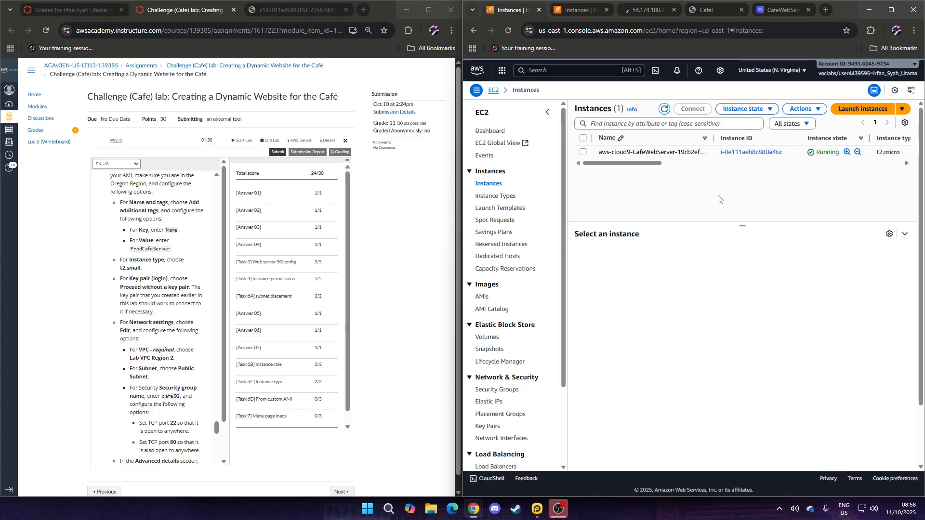
mouse_move(647, 163)
left_mouse_down()
mouse_move(690, 167)
mouse_move(637, 171)
left_mouse_up()
Step: Review the lab instructions for launching the ProdCafeServer instance from the AMI
scroll(198, 362, "down", 3)
scroll(197, 363, "down", 11)
scroll(189, 355, "up", 13)
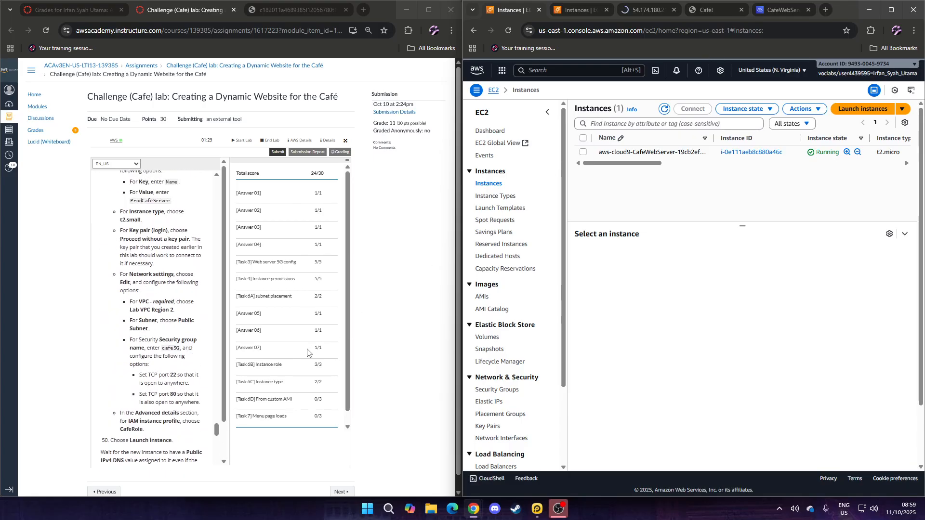
Step: Return to the Oregon instances list and dismiss the shutdown behavior error notification
left_click(578, 13)
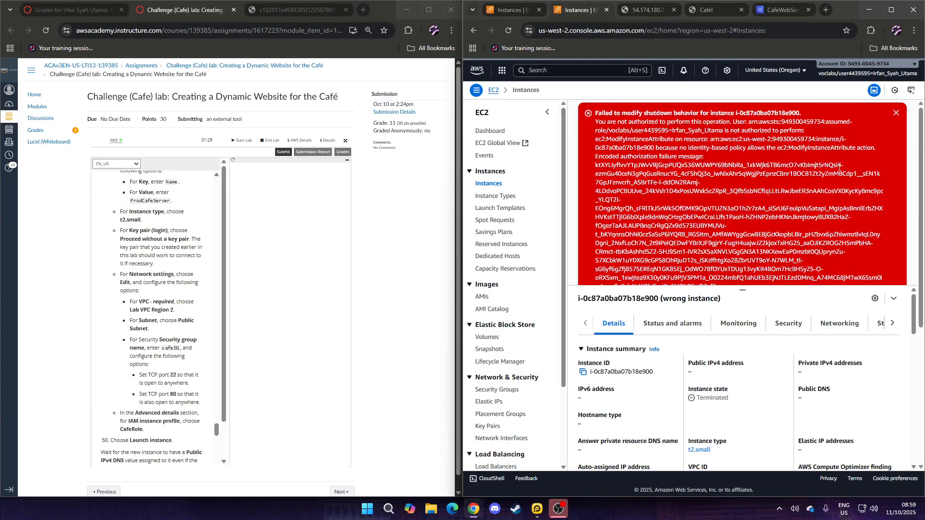
left_click(896, 113)
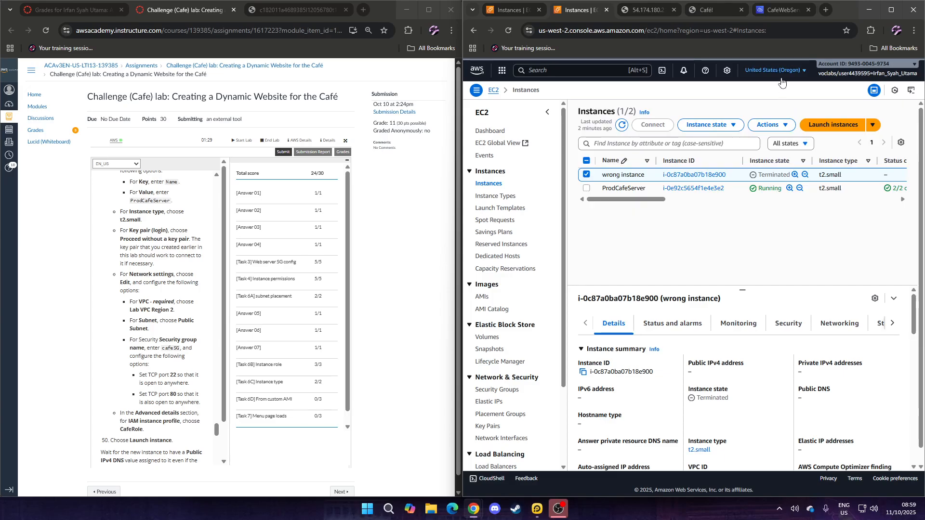
Step: Select only ProdCafeServer in the Oregon instances list and open the Order History page of the café site at 35.160.60.122
left_click(586, 188)
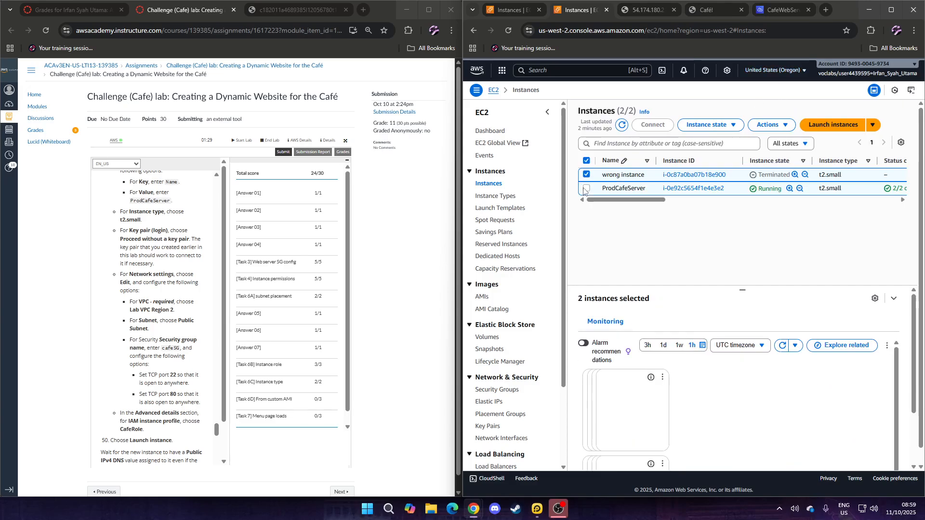
left_click(586, 174)
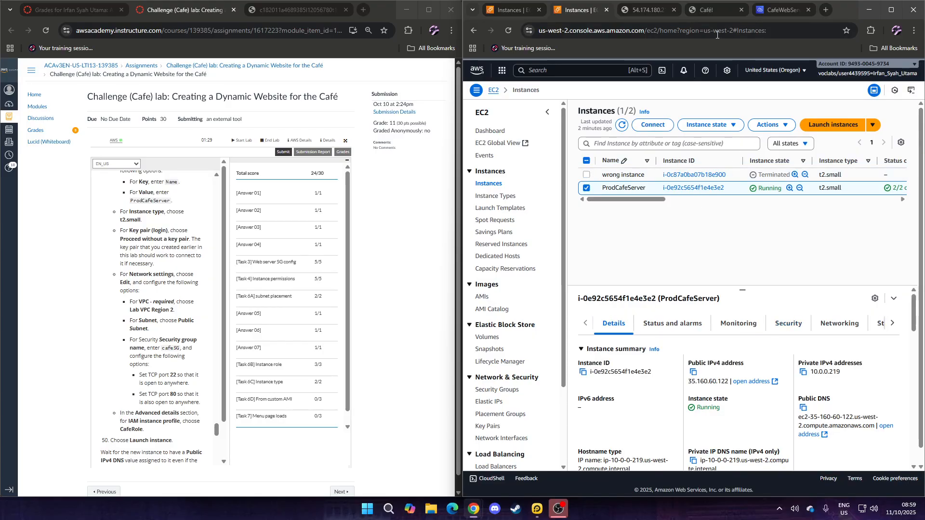
left_click(713, 9)
left_click_drag(713, 10, 677, 7)
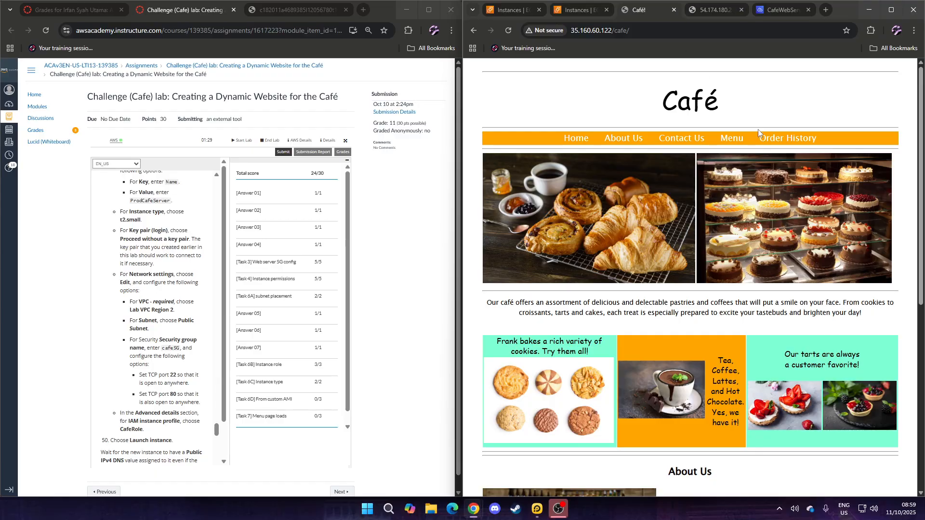
left_click(778, 139)
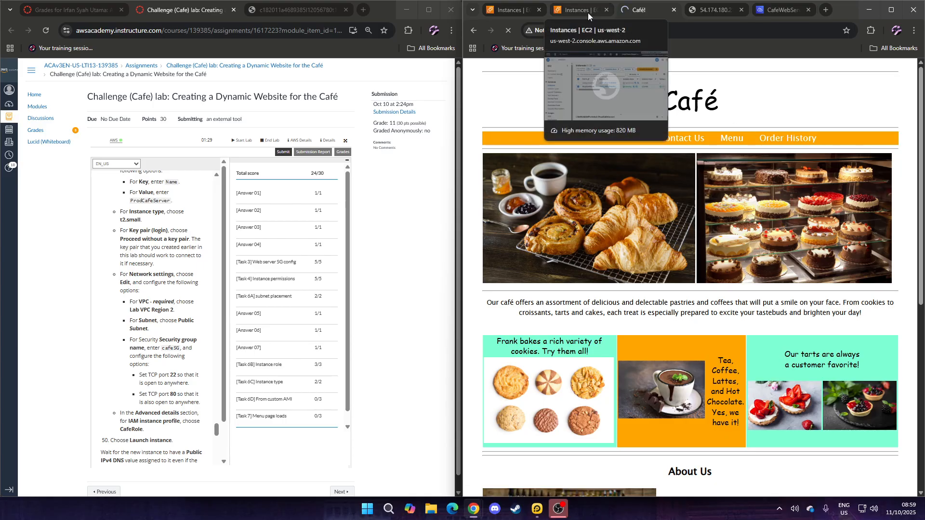
Step: Check the loading café page against ProdCafeServer's details and status checks in the Oregon instances list
left_click(571, 10)
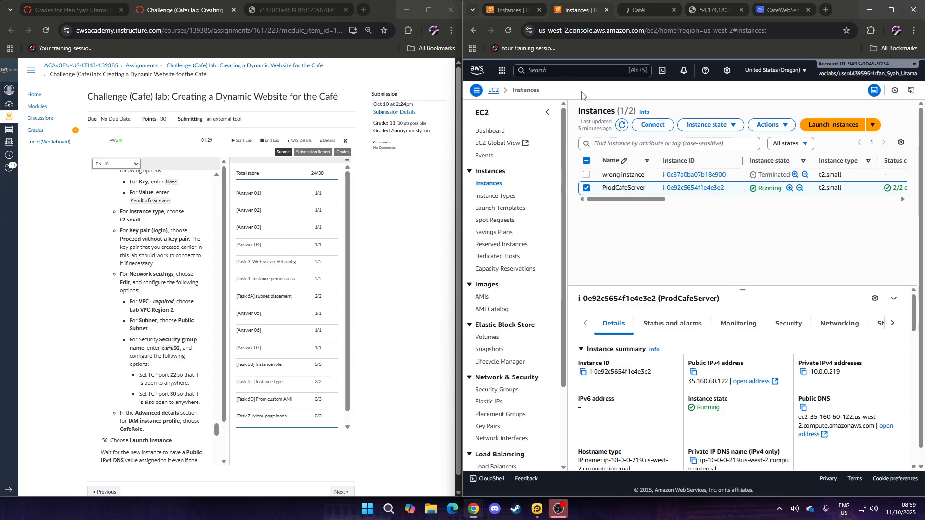
left_click(626, 11)
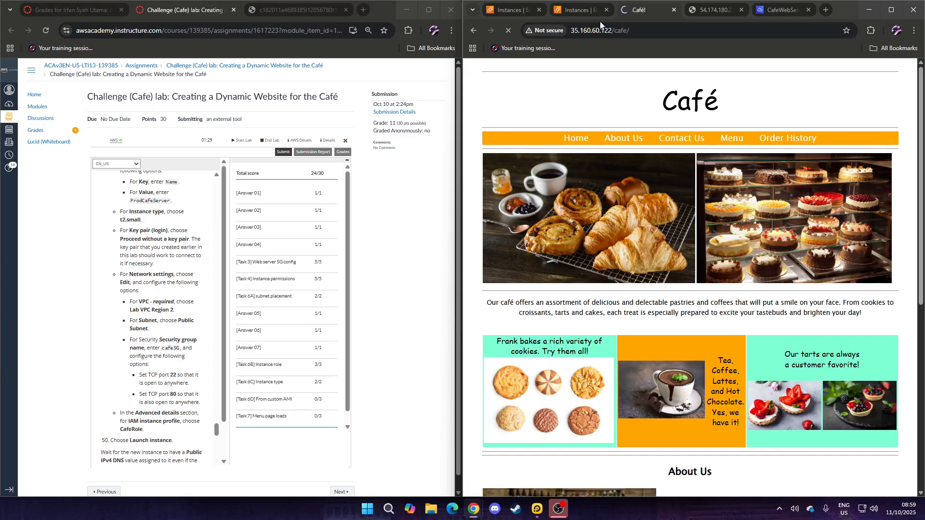
left_click(585, 15)
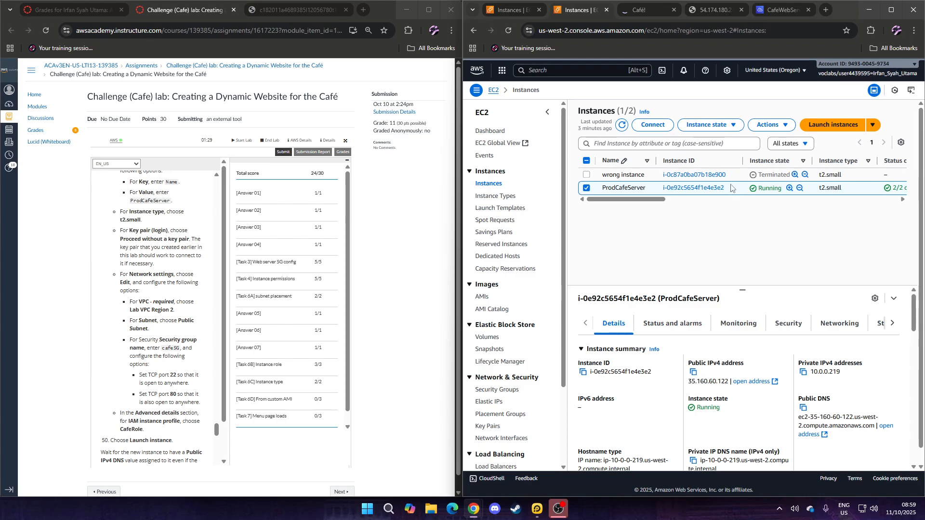
left_click(643, 13)
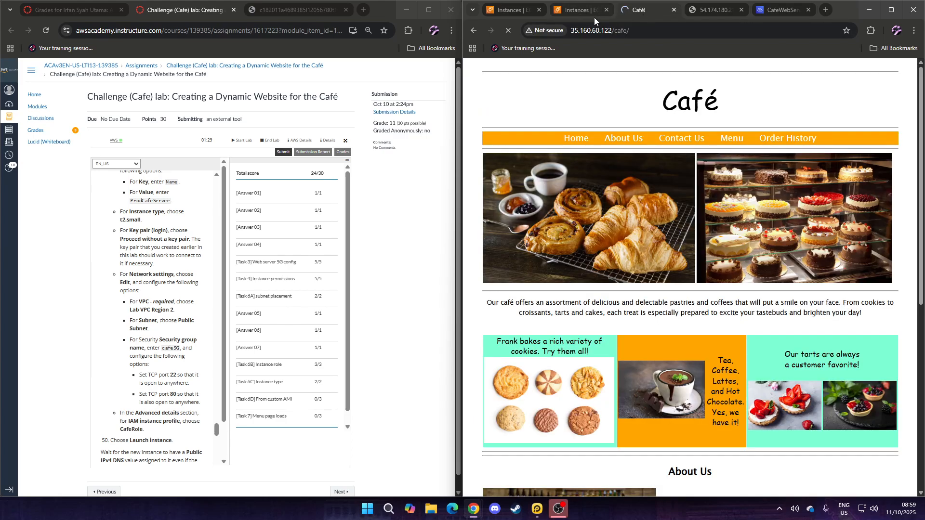
left_click(593, 17)
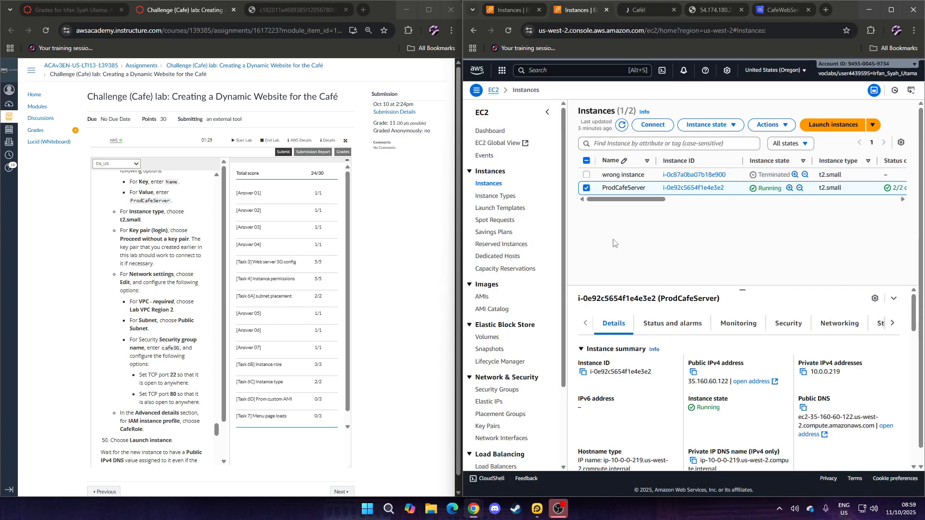
left_click_drag(647, 203, 675, 210)
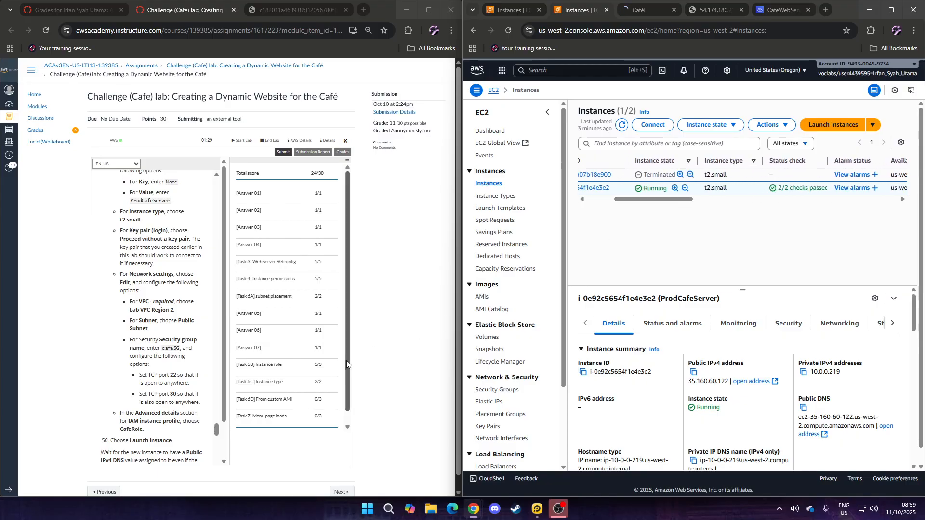
left_click_drag(646, 204, 618, 205)
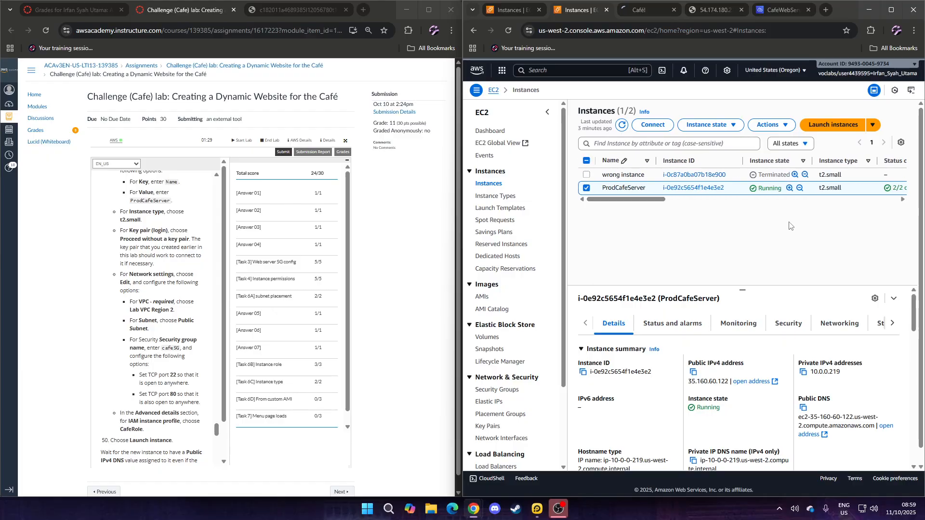
Step: Try to terminate "wrong instance" in the Oregon instances list
left_click(588, 177)
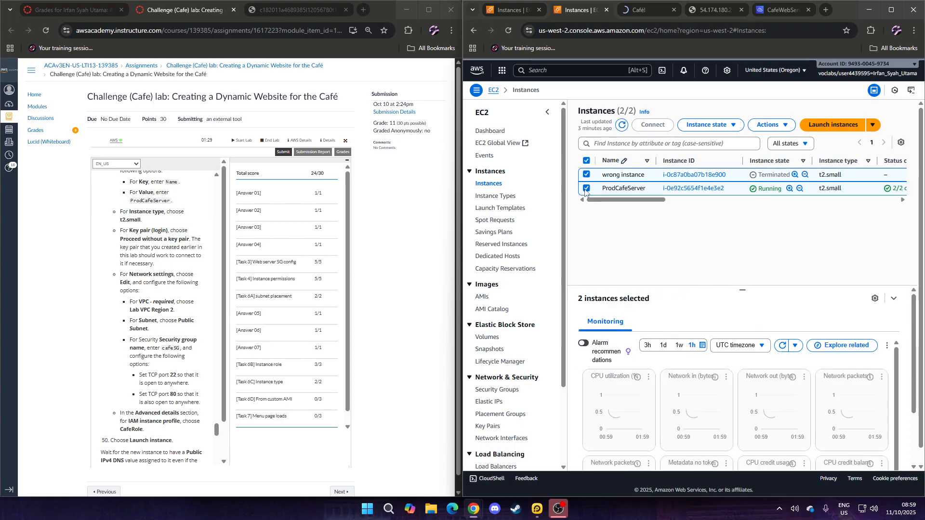
left_click(594, 178)
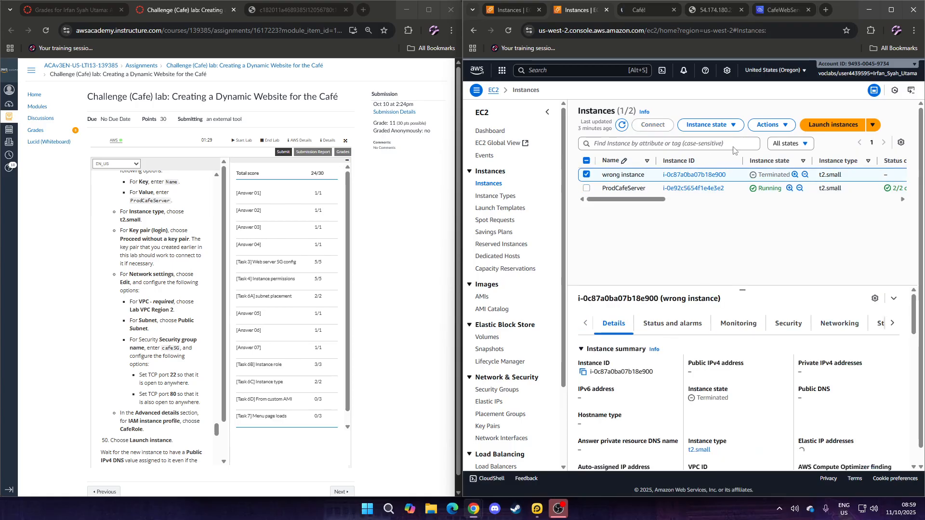
left_click(727, 129)
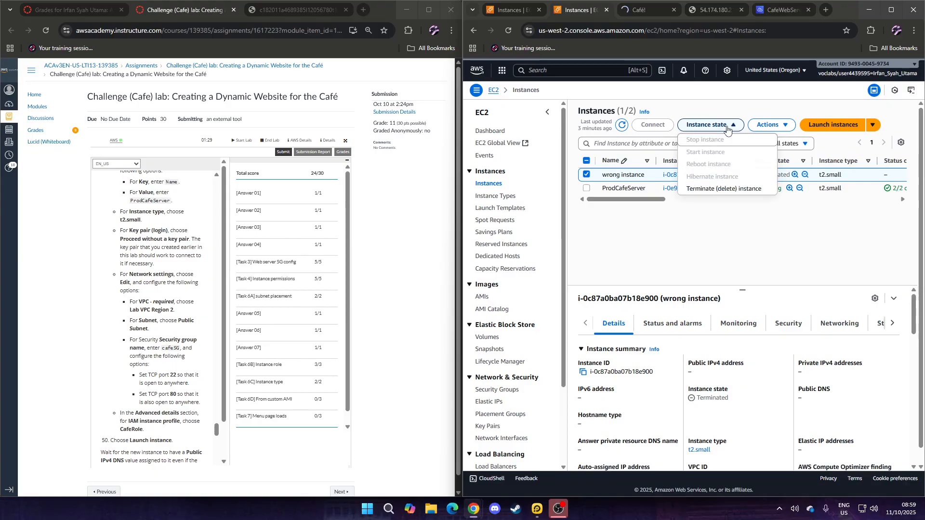
left_click(743, 189)
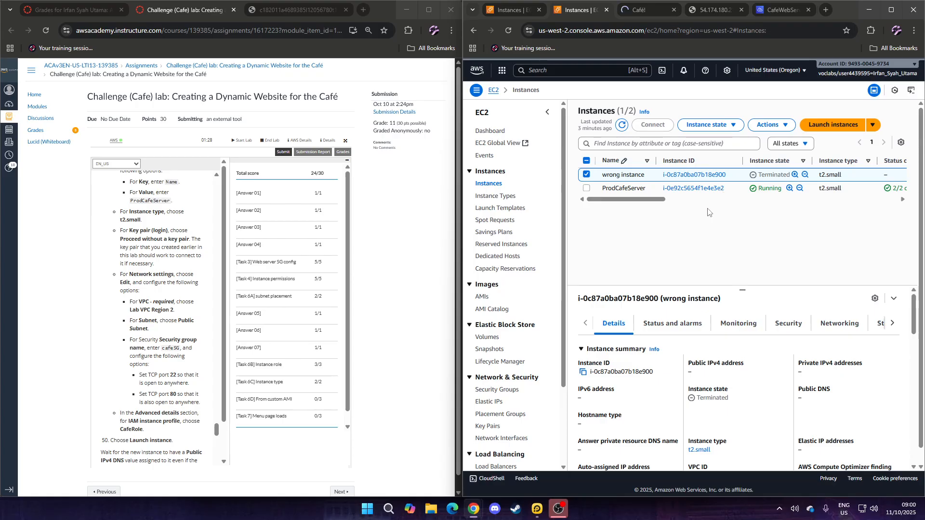
Step: Reselect only ProdCafeServer in the instances list and check the open café pages
mouse_move(658, 205)
left_mouse_down()
mouse_move(762, 205)
mouse_move(660, 207)
left_mouse_up()
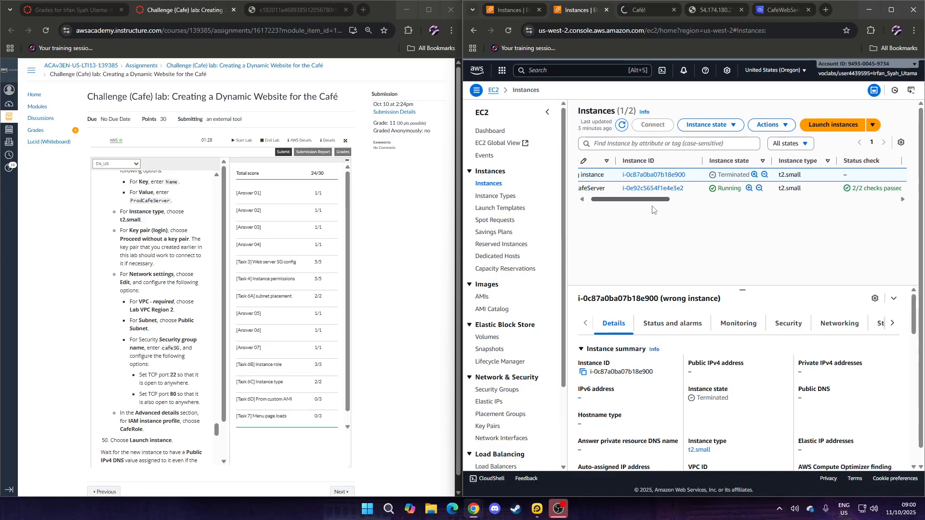
left_click(586, 188)
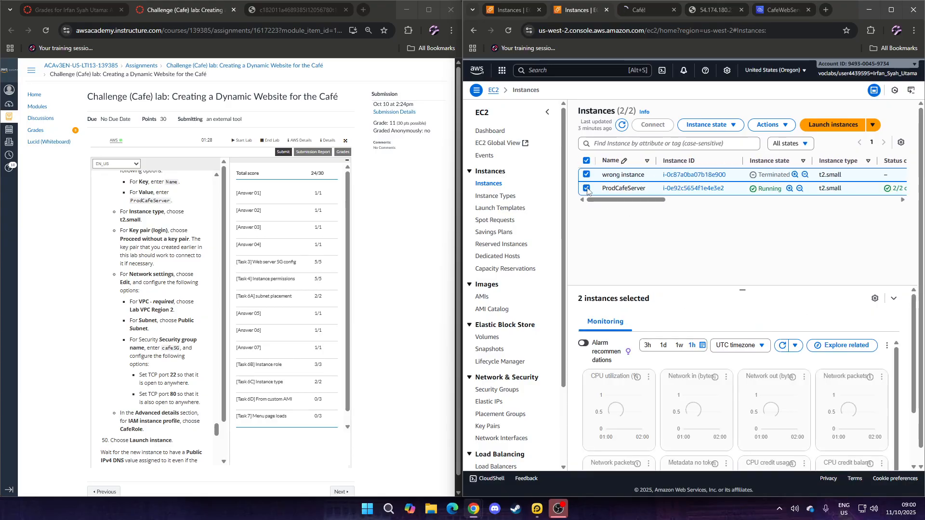
left_click(586, 174)
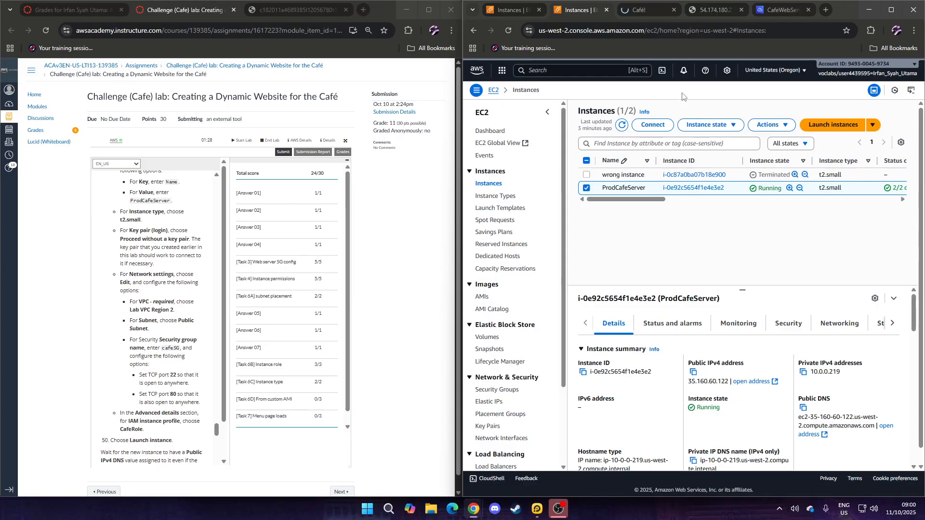
left_click(649, 14)
left_click(590, 10)
left_click(720, 9)
left_click(580, 10)
Step: Review the app parameter and Task 7 verification instructions, including the Menu page troubleshooting tips, and the lab's task scores
scroll(186, 390, "down", 8)
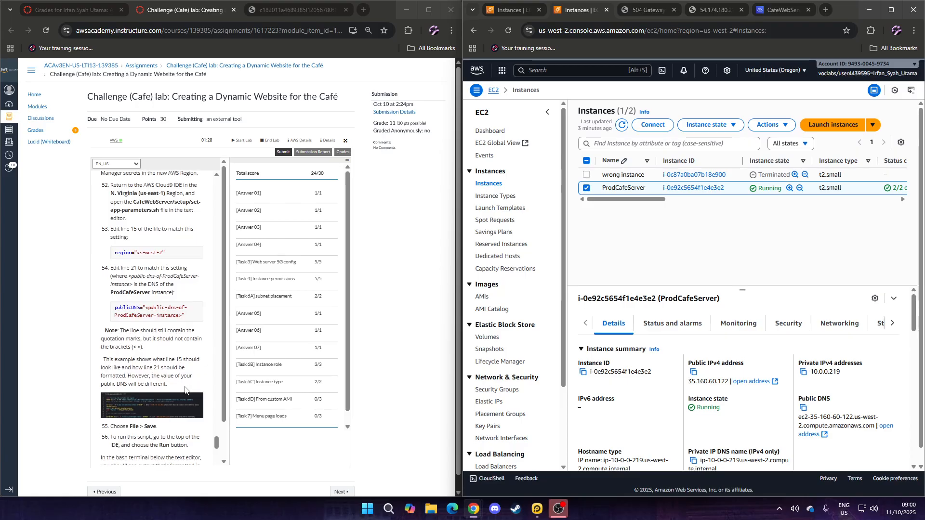
scroll(186, 391, "down", 10)
scroll(186, 390, "down", 3)
scroll(186, 391, "up", 10)
scroll(186, 390, "up", 1)
scroll(186, 390, "down", 3)
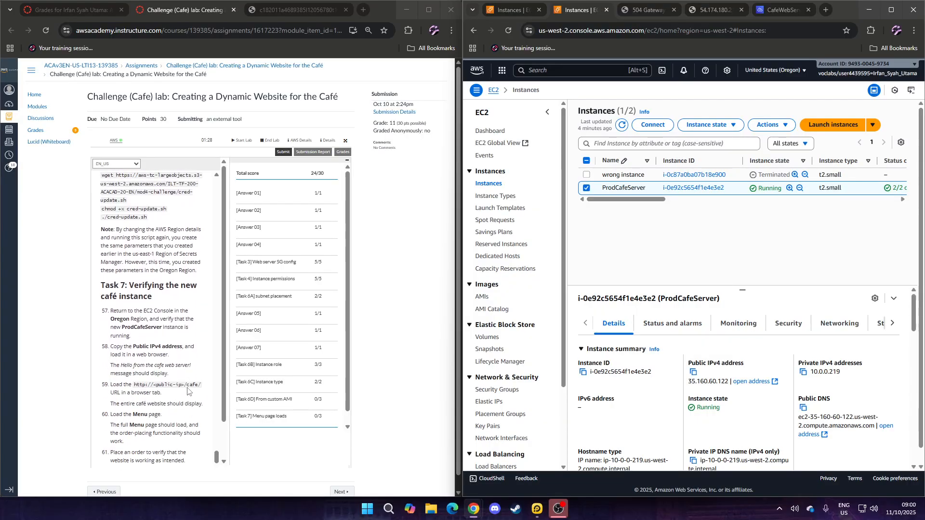
scroll(187, 387, "down", 6)
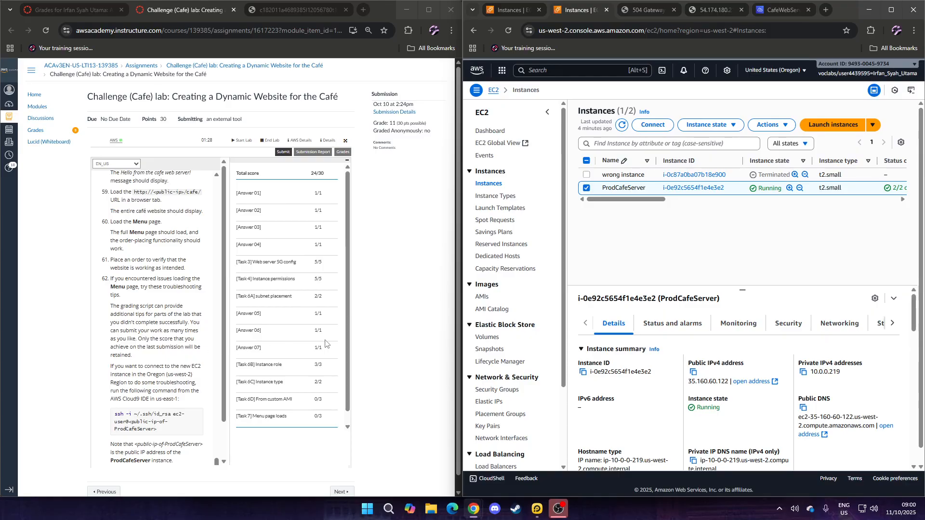
scroll(326, 344, "down", 1)
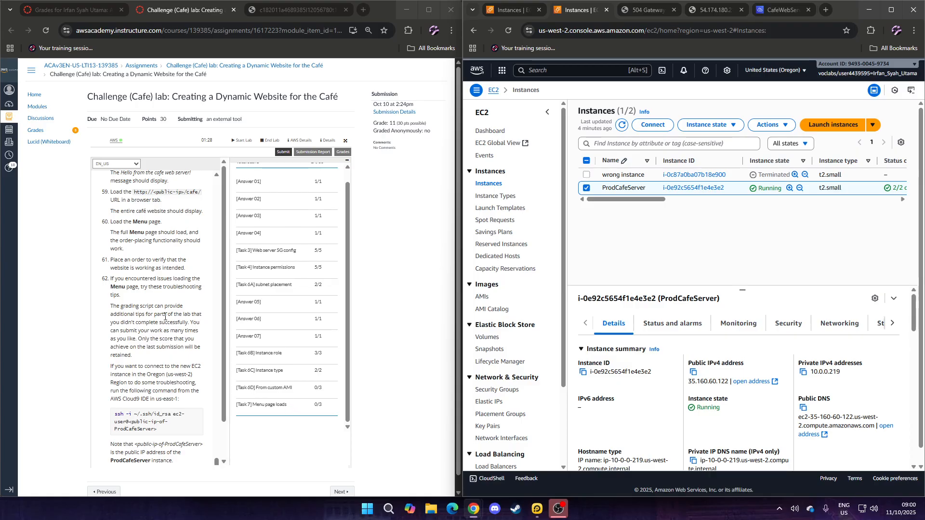
scroll(175, 322, "down", 4)
scroll(175, 321, "up", 5)
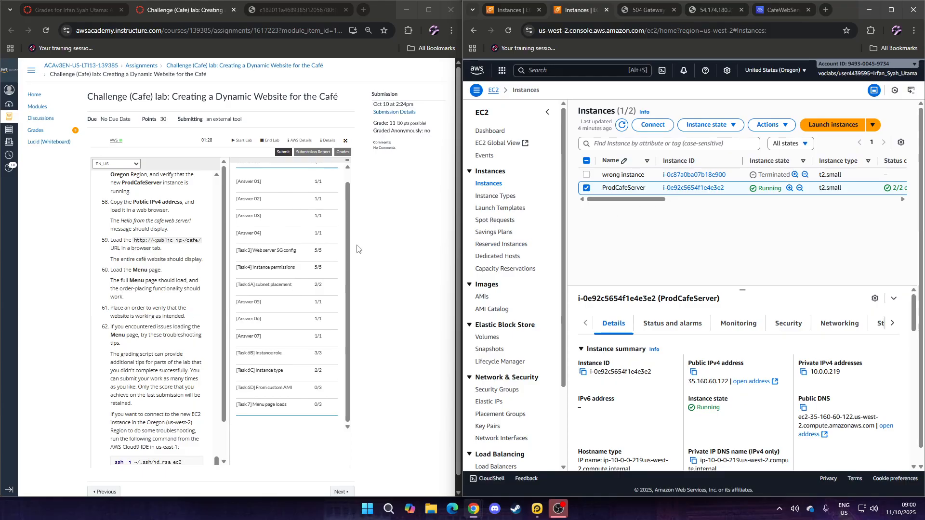
left_click_drag(348, 244, 358, 202)
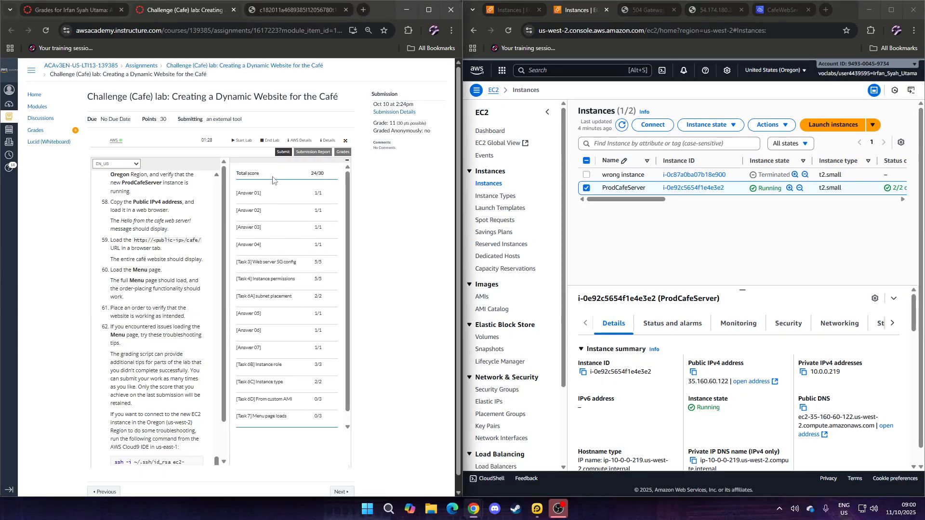